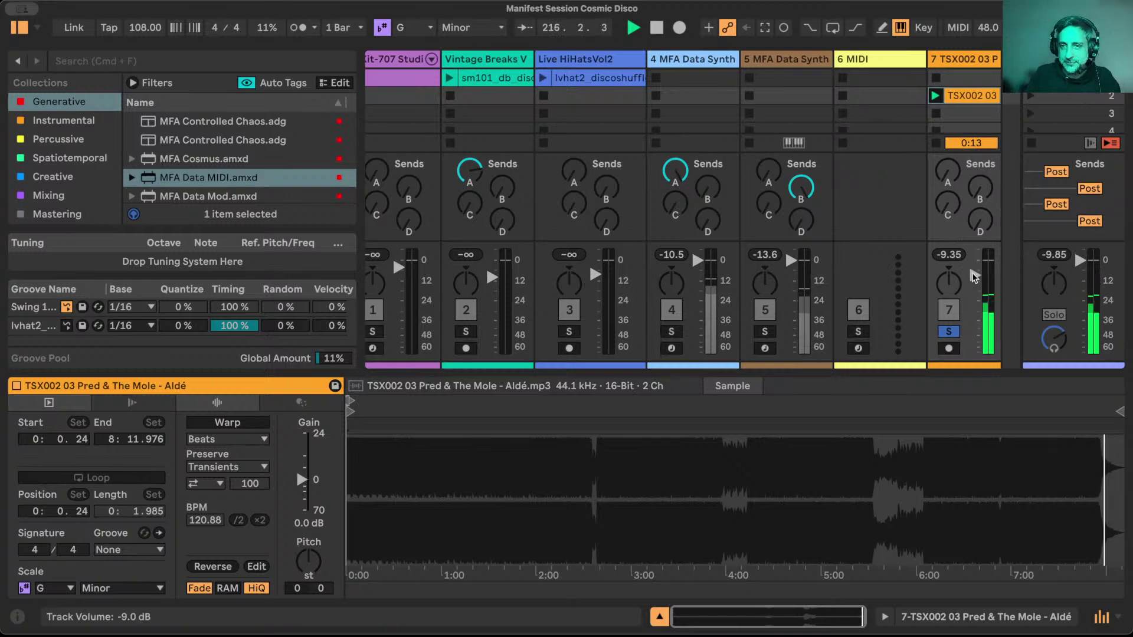
Fade the TSX002 03 audio track all the way down, unsolo it, and show the 4 MFA Data Synth devices.
left_click_drag(974, 279, 975, 351)
left_click(954, 334)
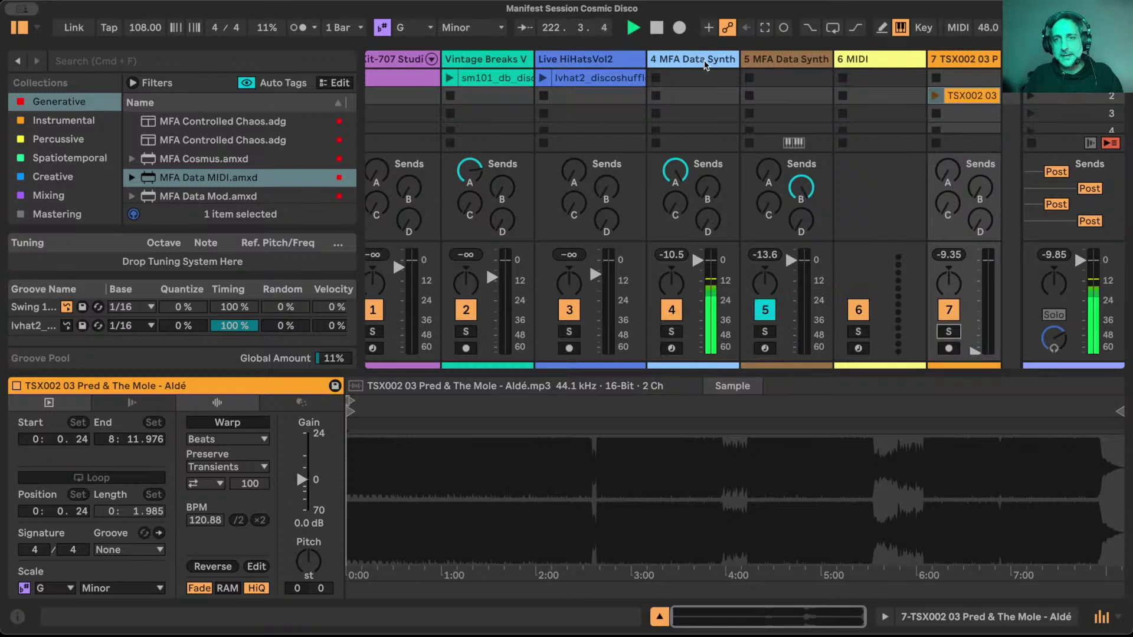
left_click(683, 63)
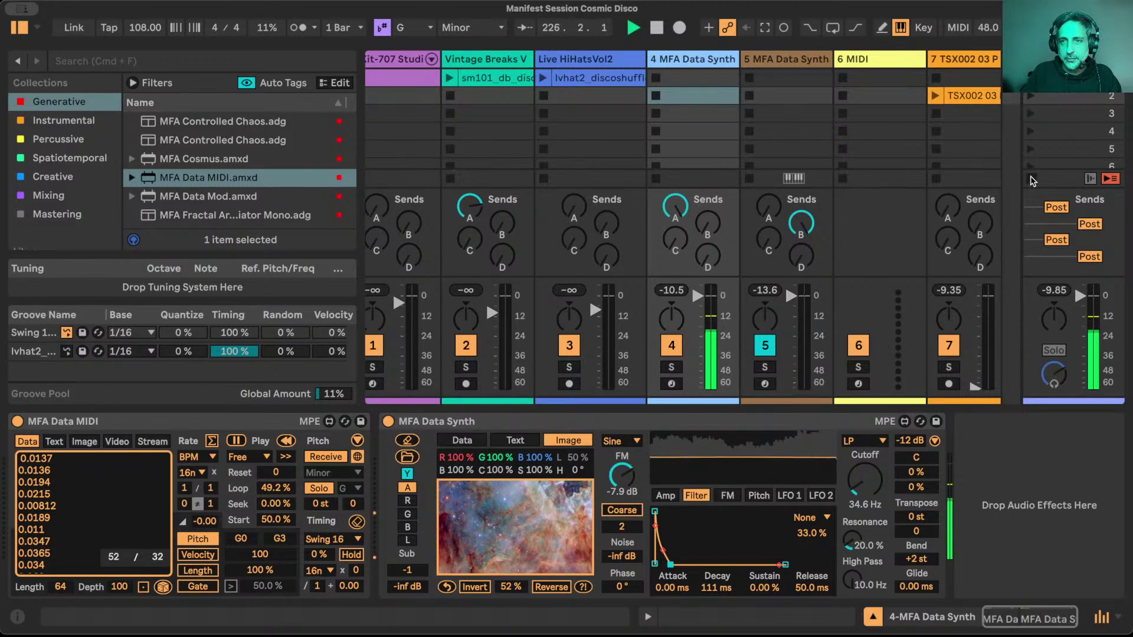
Delete the TSX002 03 audio track and stop playback.
left_click(963, 62)
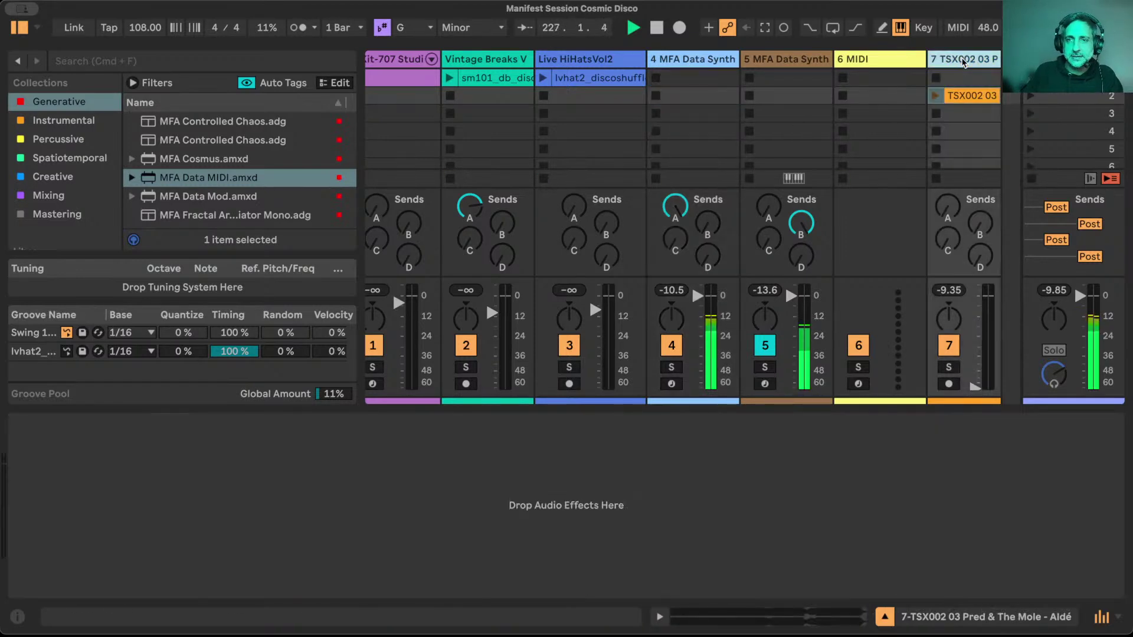
key("BackSpace")
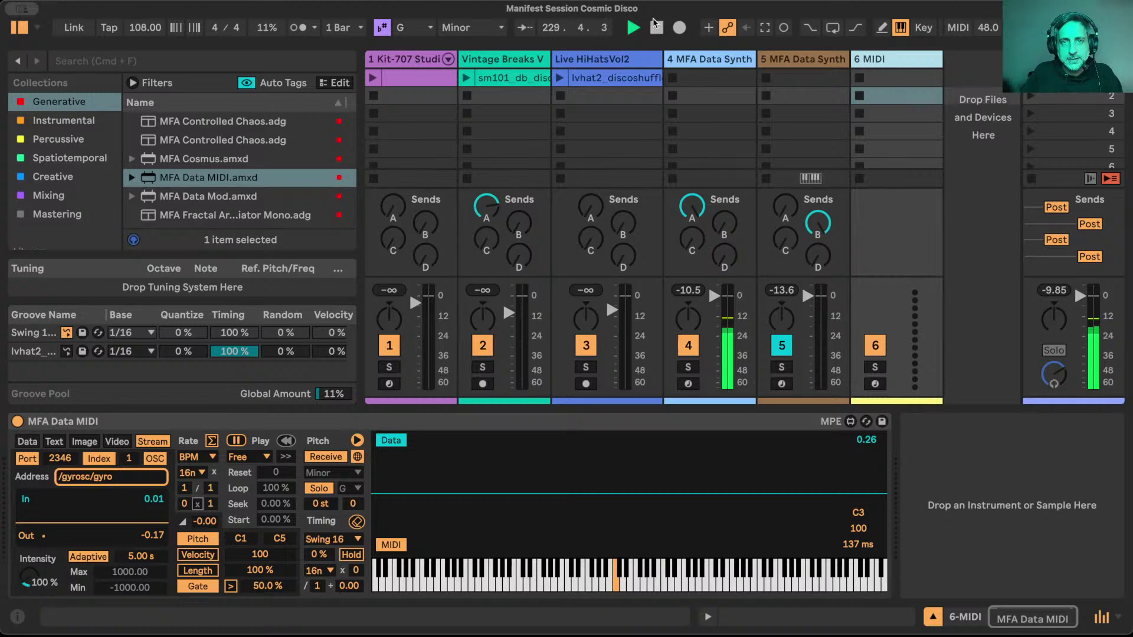
key("space")
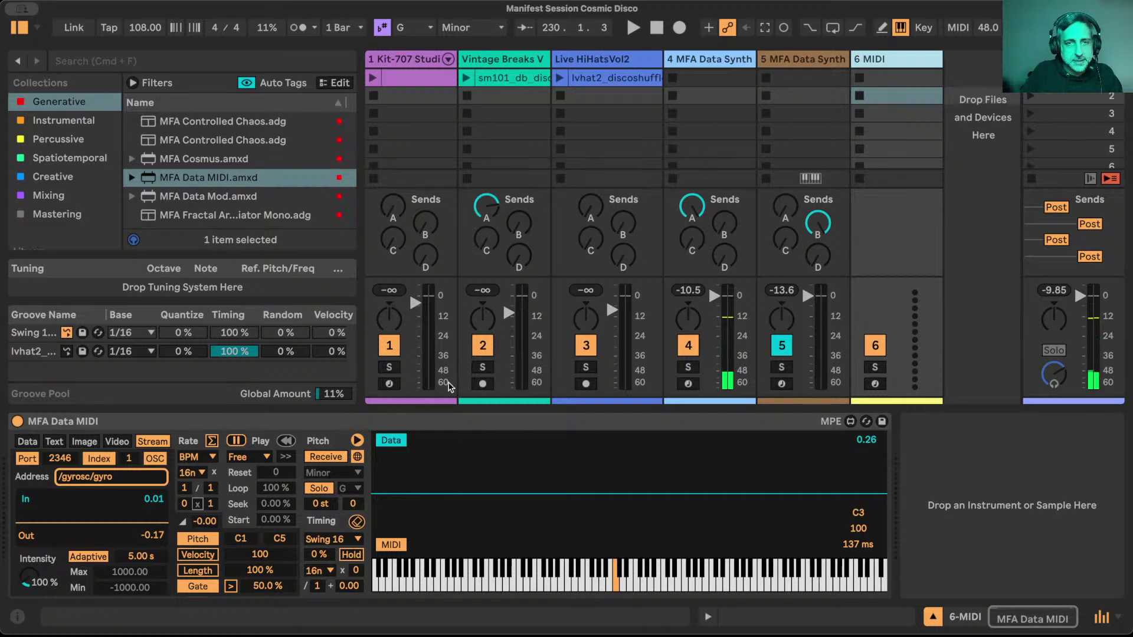
Check the devices on the Kit-707 Studio, Vintage Breaks and Live HiHatsVol2 tracks, and return the transport to the start.
left_click(399, 60)
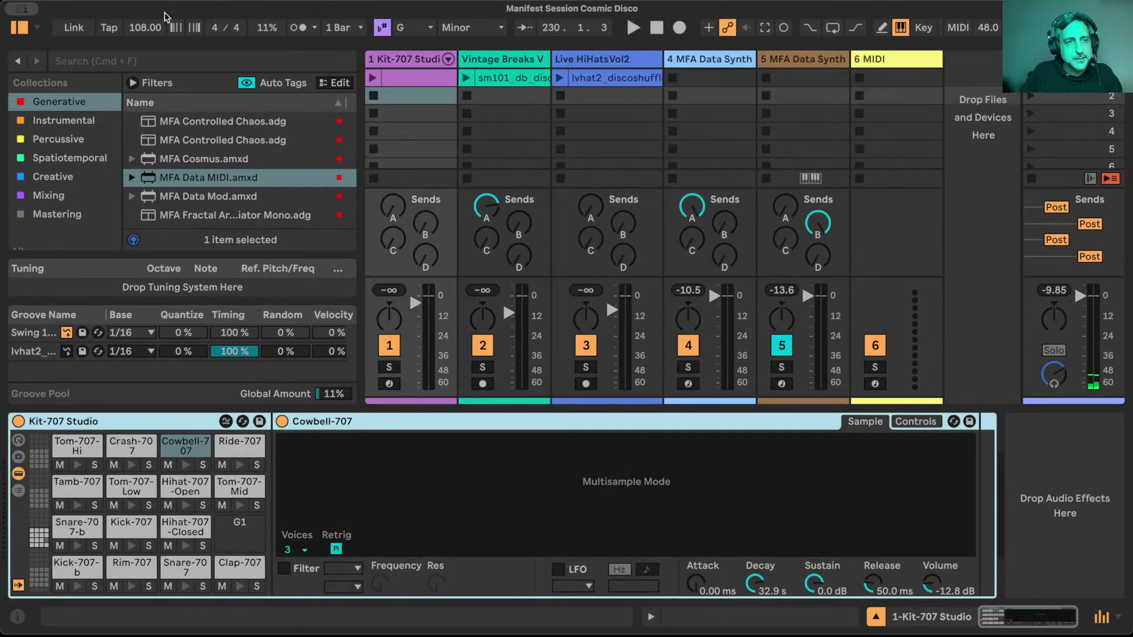
left_click(508, 60)
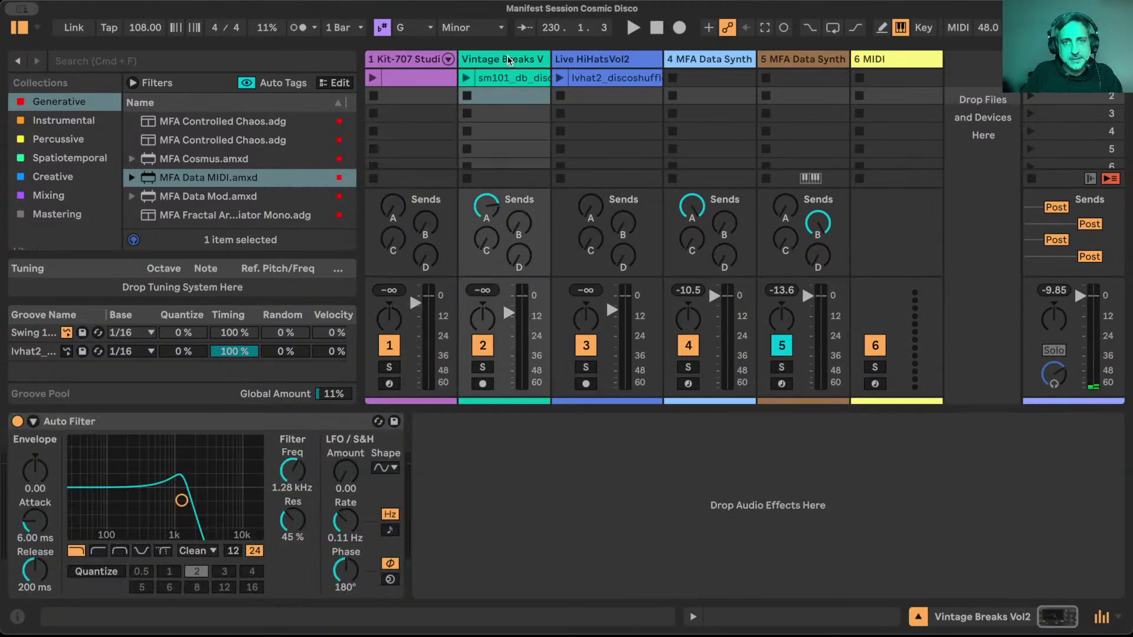
left_click(616, 62)
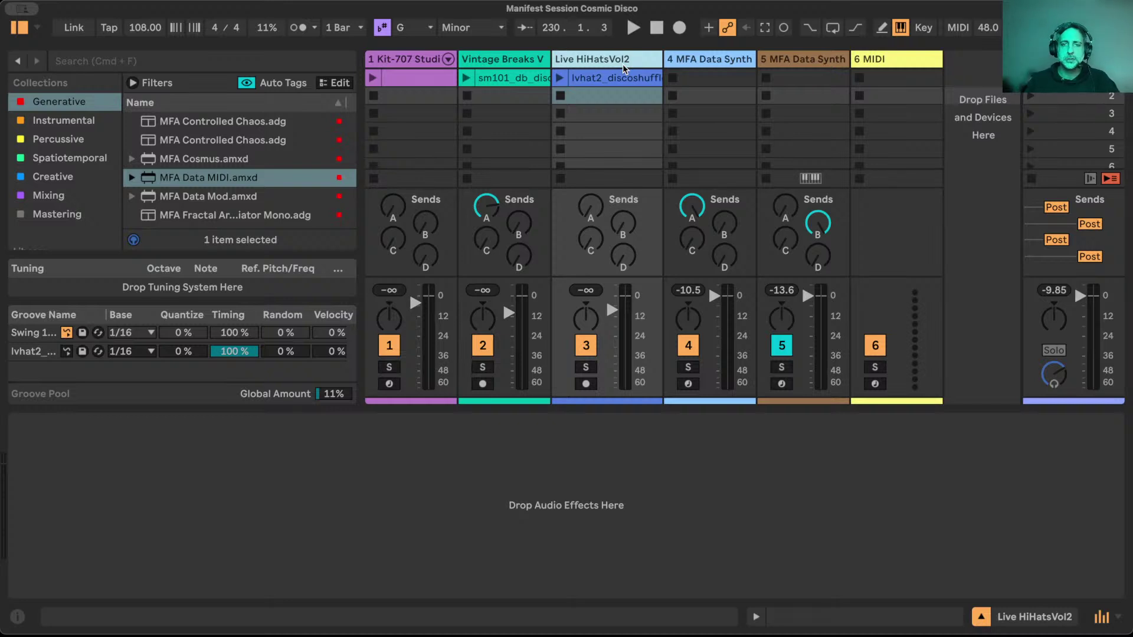
left_click(655, 28)
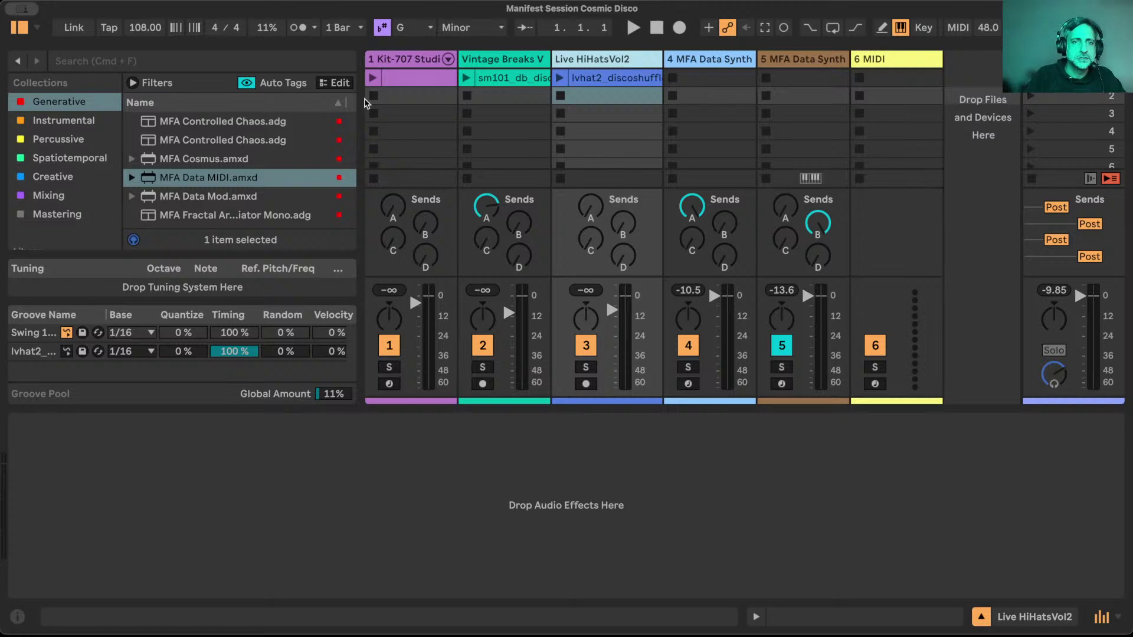
Narrow the browser slightly and hide its Groove Pool and Tuning sections.
left_click_drag(357, 104, 335, 104)
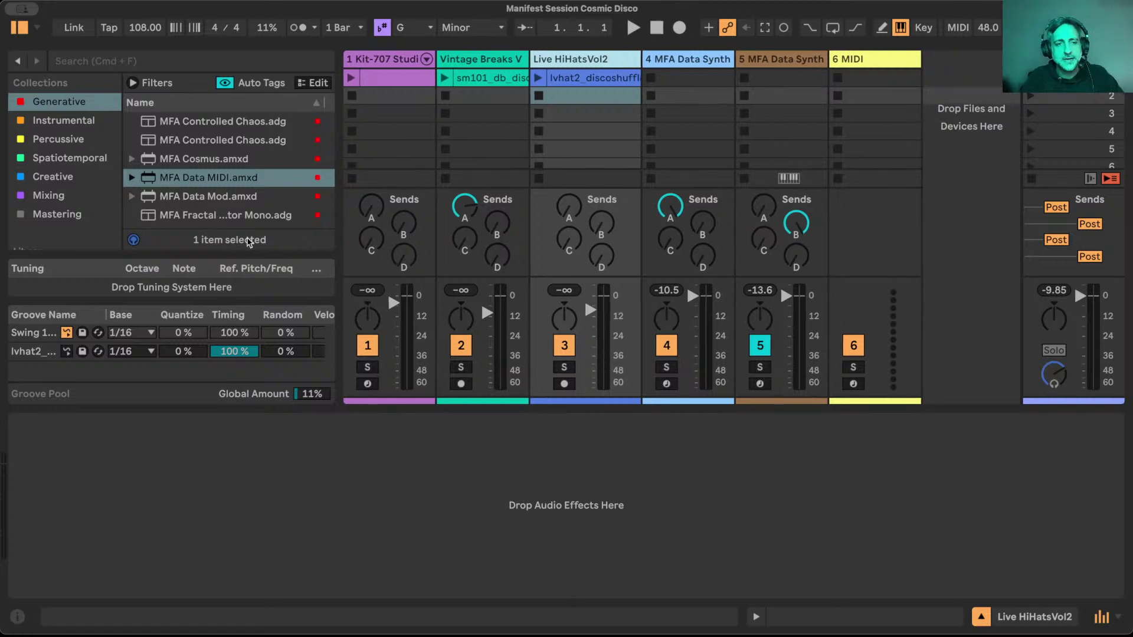
left_click(23, 29)
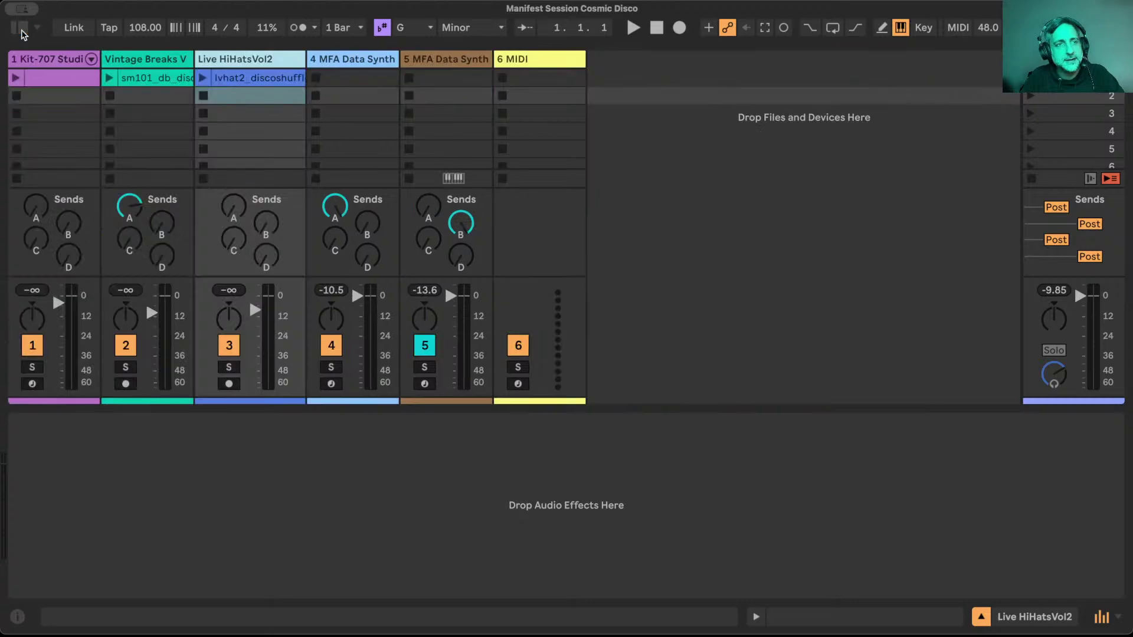
left_click(23, 29)
left_click(36, 28)
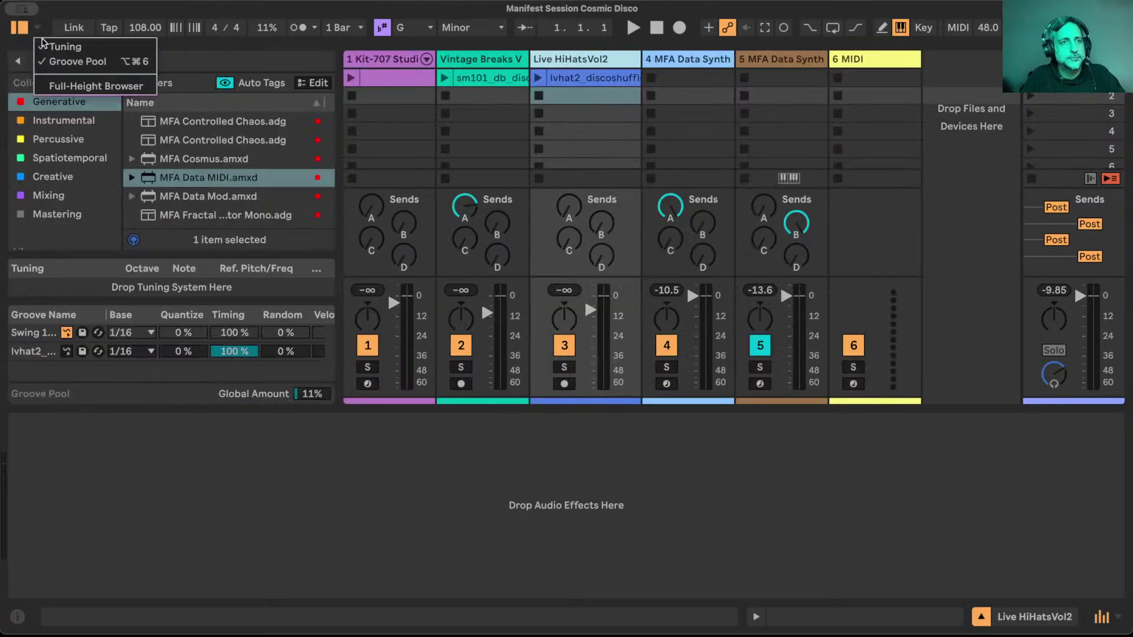
left_click(71, 61)
left_click(37, 28)
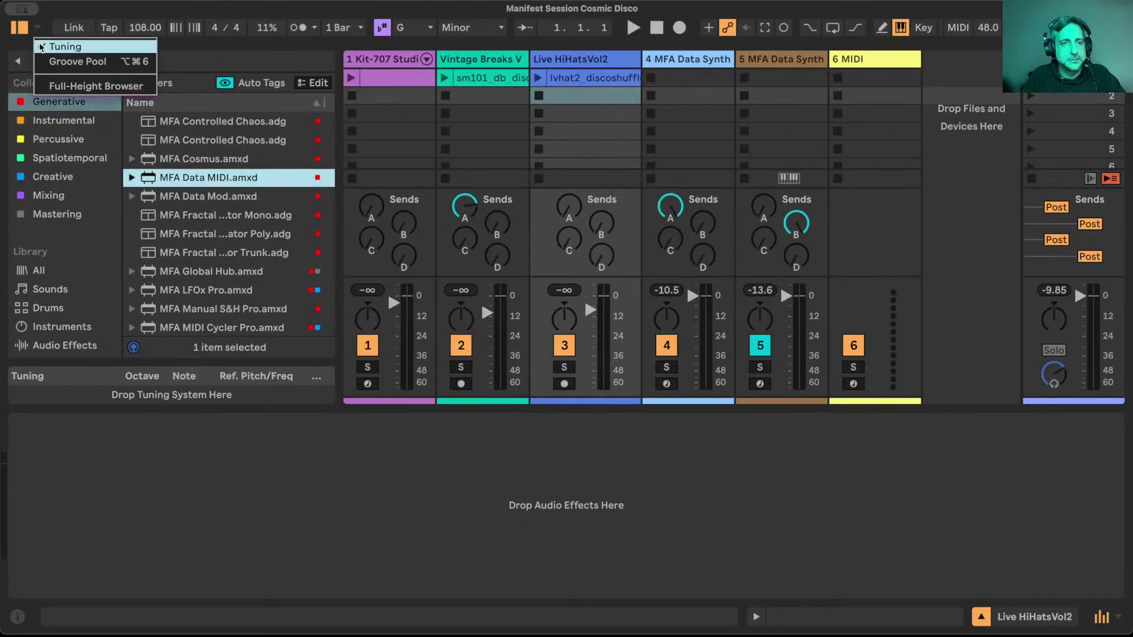
left_click(59, 46)
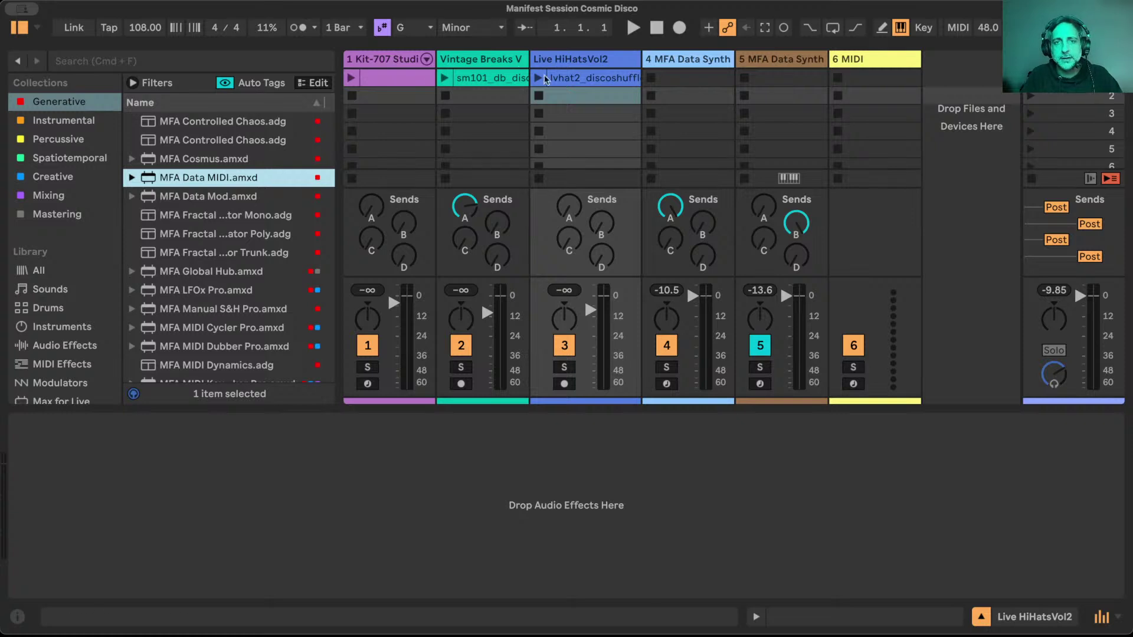
Select the hi-hat clip, and open the Kit-707 Studio clip to view its notes.
left_click(587, 77)
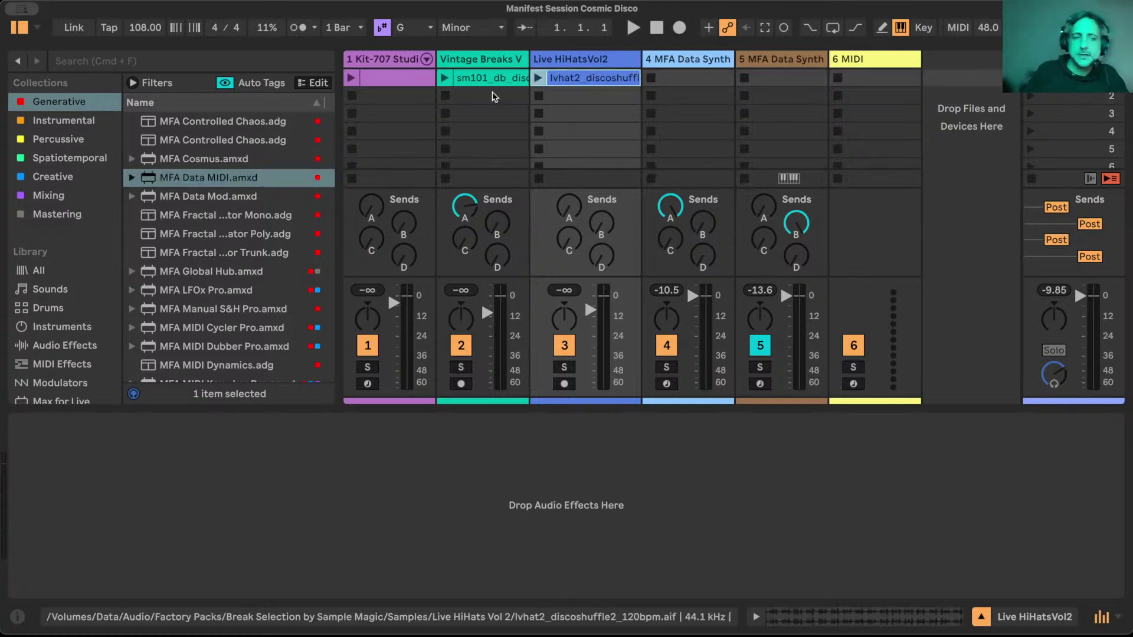
left_click(395, 74)
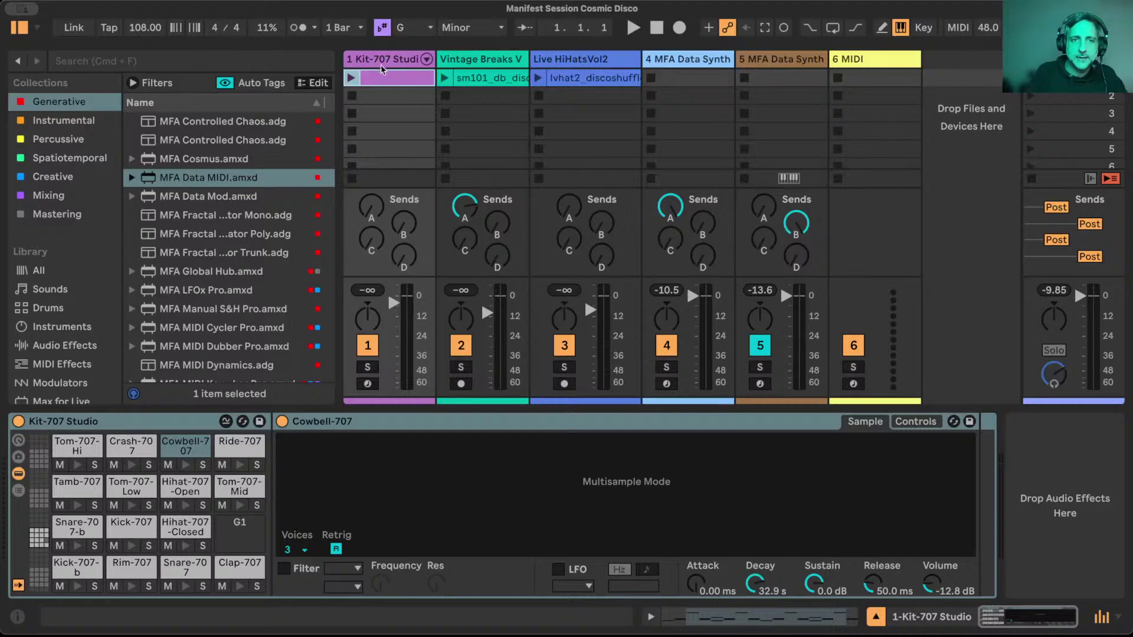
double_click(378, 71)
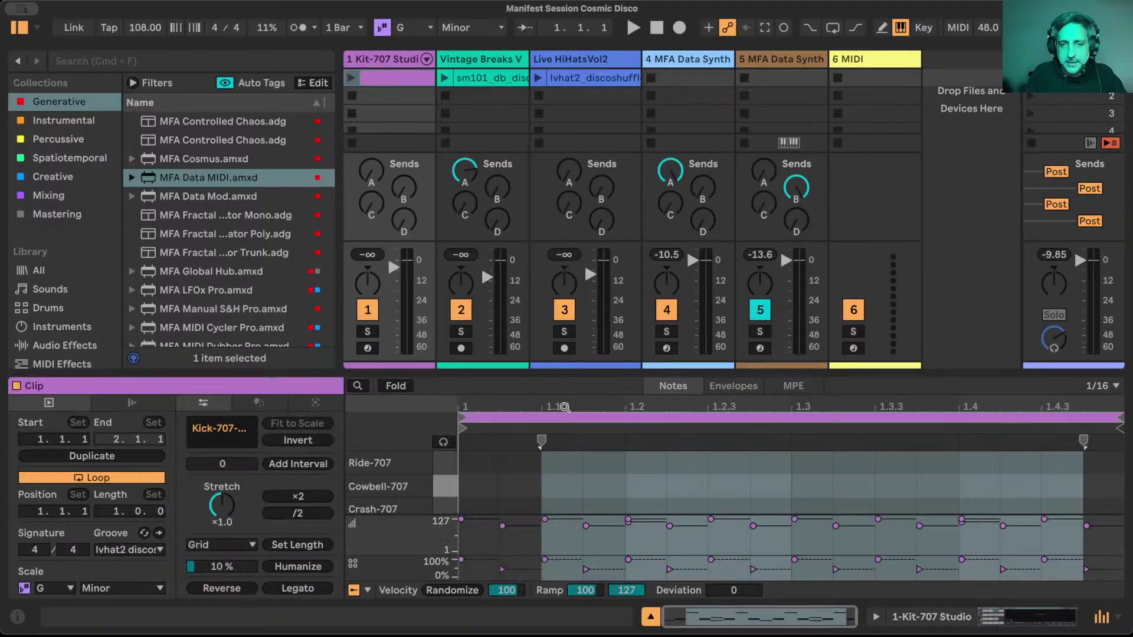
Show the devices of the 4 MFA Data Synth track and select Cosmic Wreath.jpg in the NASA folder.
left_click(669, 62)
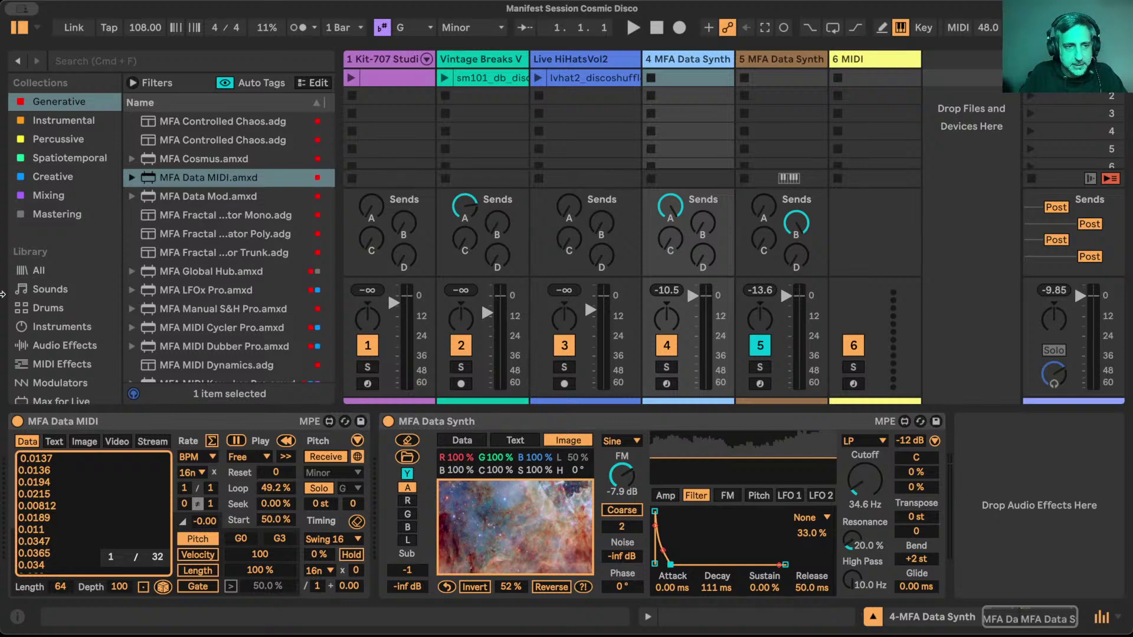
scroll(47, 324, "down", 10)
left_click(47, 337)
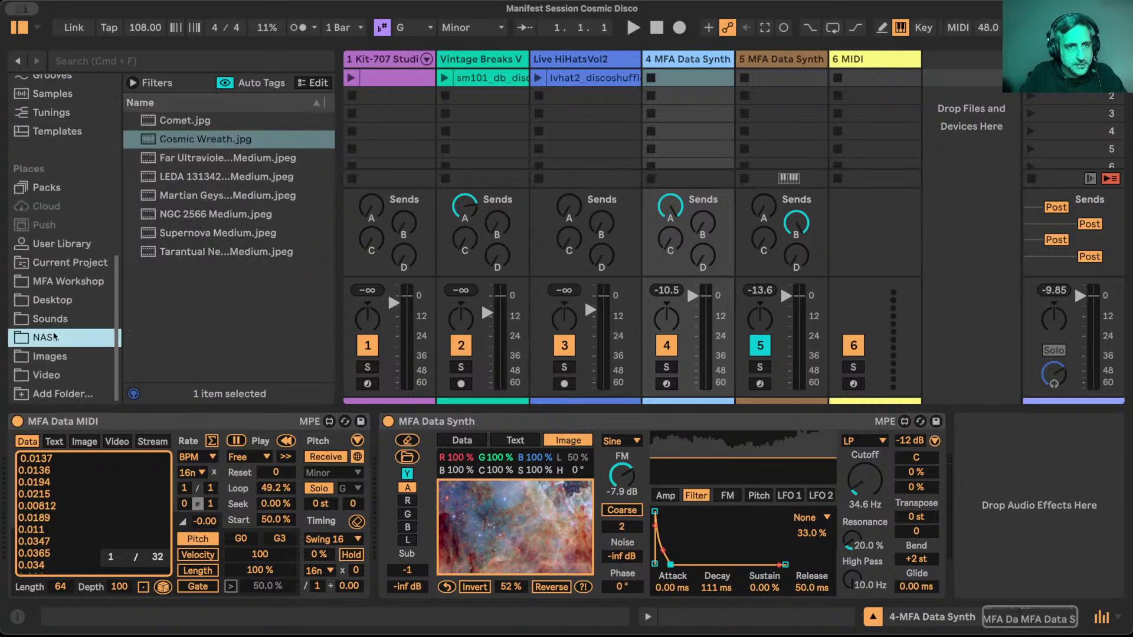
left_click(200, 180)
left_click(200, 140)
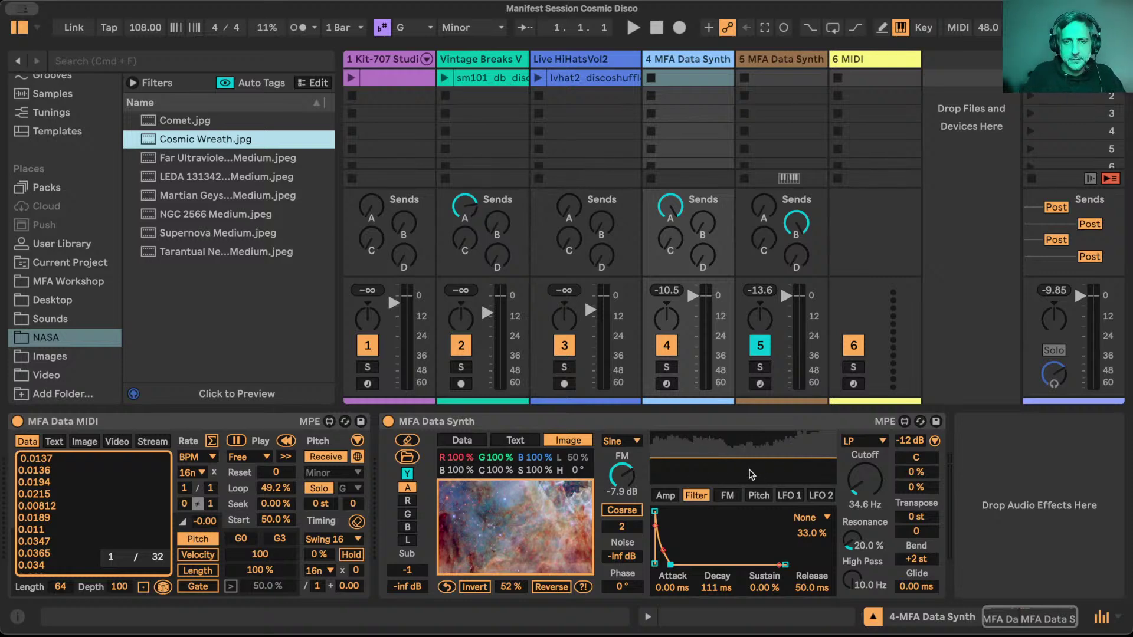
Set the percentage between Invert and Reverse below the MFA Data Synth image to 0 %.
left_click(509, 587)
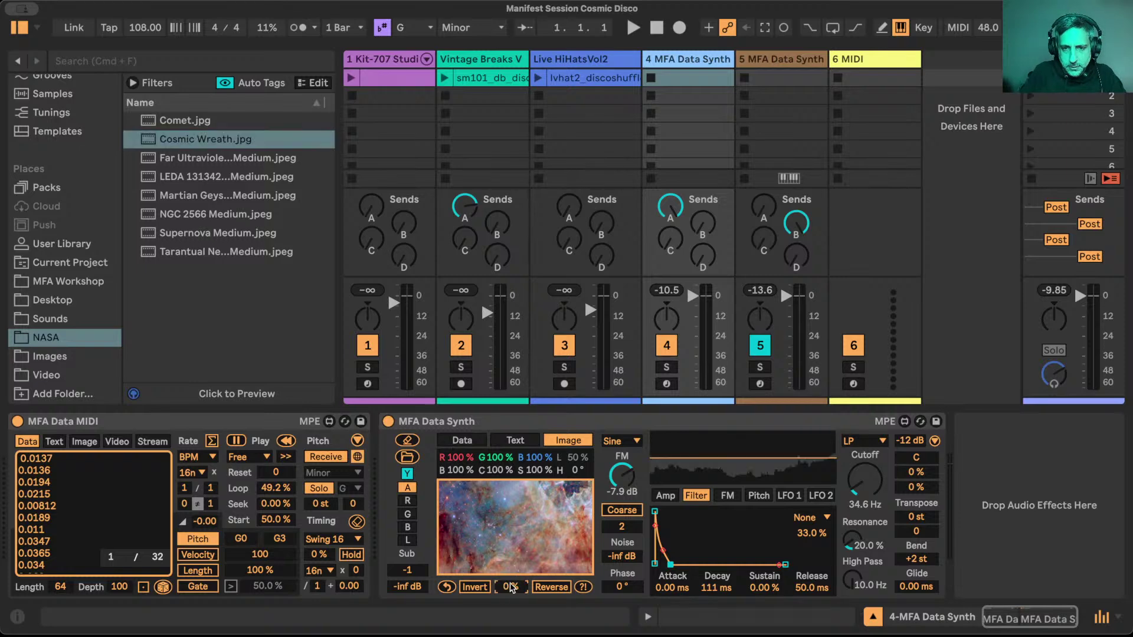
left_click_drag(508, 586, 508, 613)
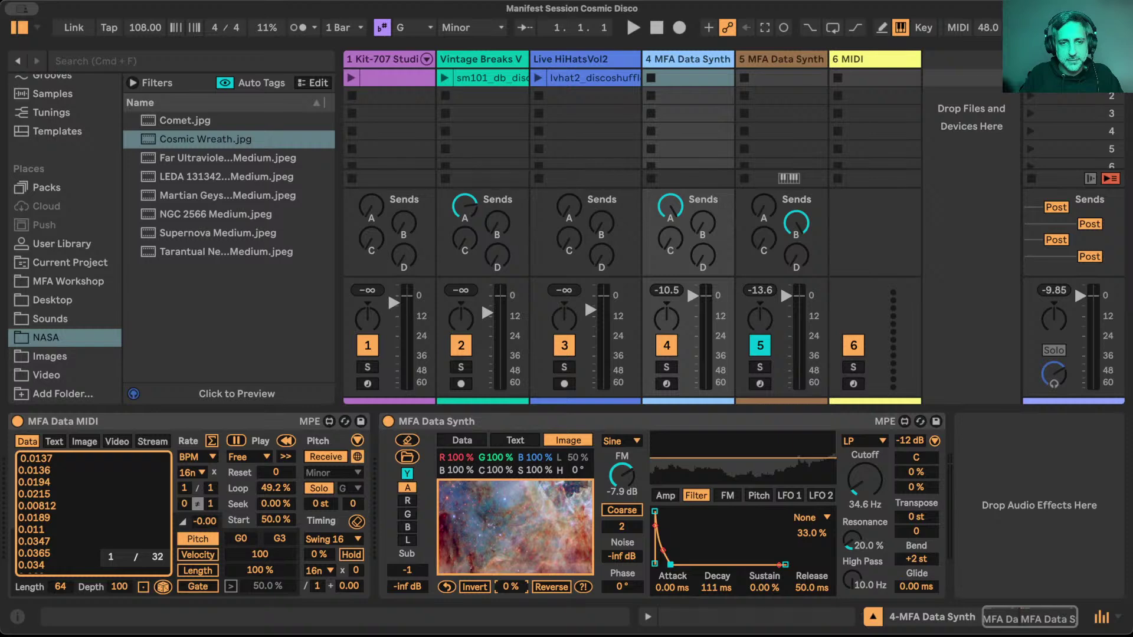
Switch to the Fig05.csv spreadsheet and examine its proton PSD title, the column headings and the first L-shell value.
key("super+Tab")
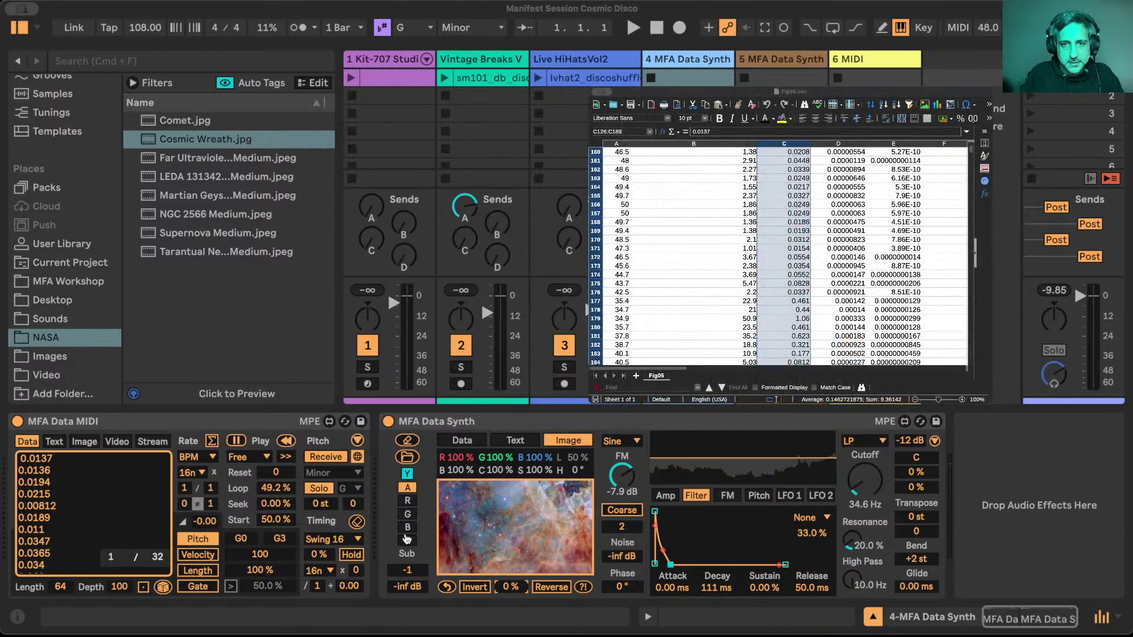
scroll(702, 282, "up", 1)
scroll(703, 282, "up", 2)
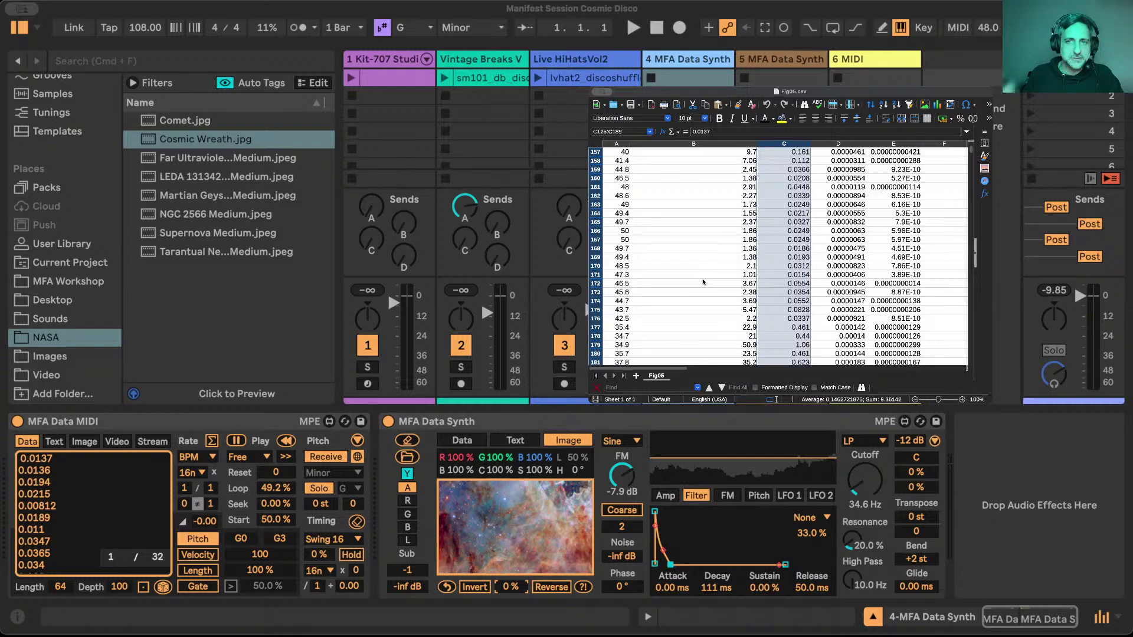
scroll(702, 282, "up", 20)
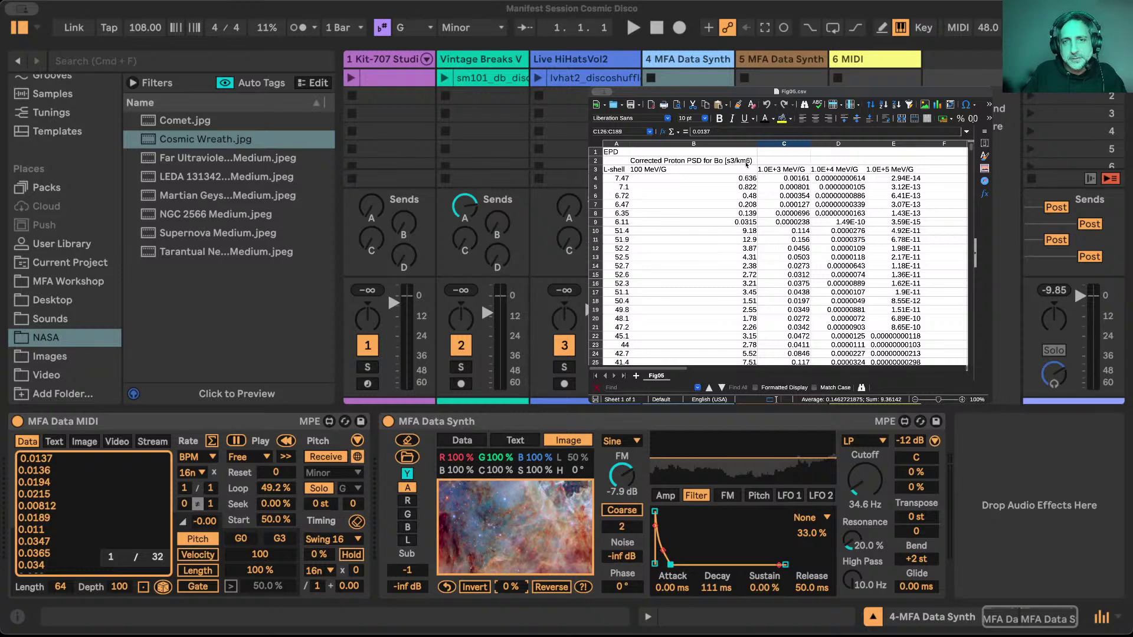
left_click(746, 163)
double_click(747, 161)
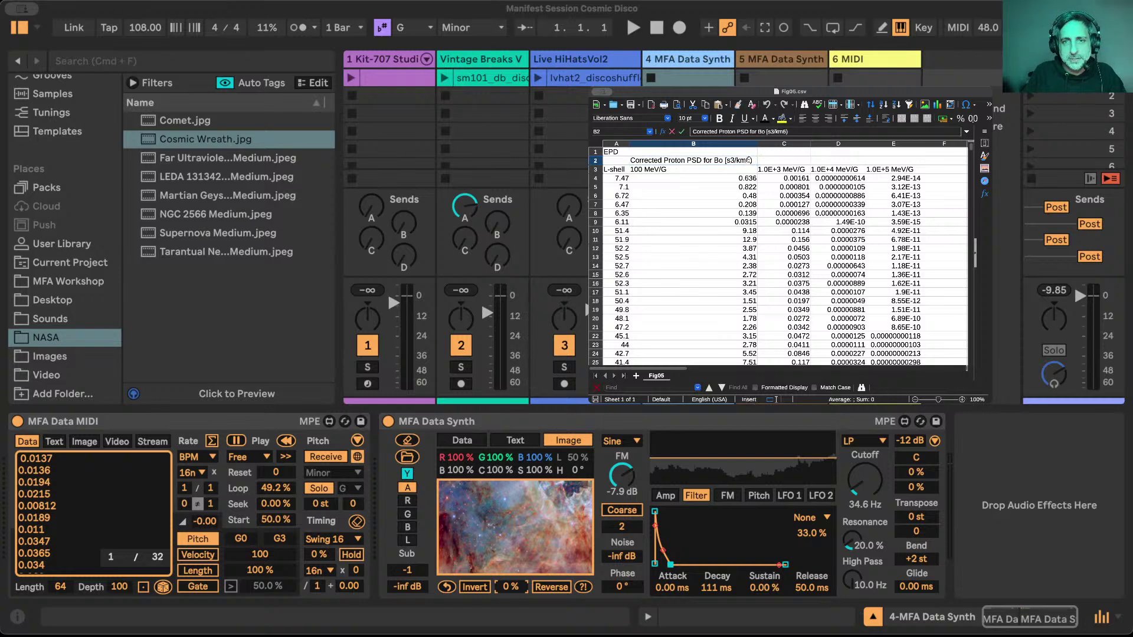
left_click(737, 170)
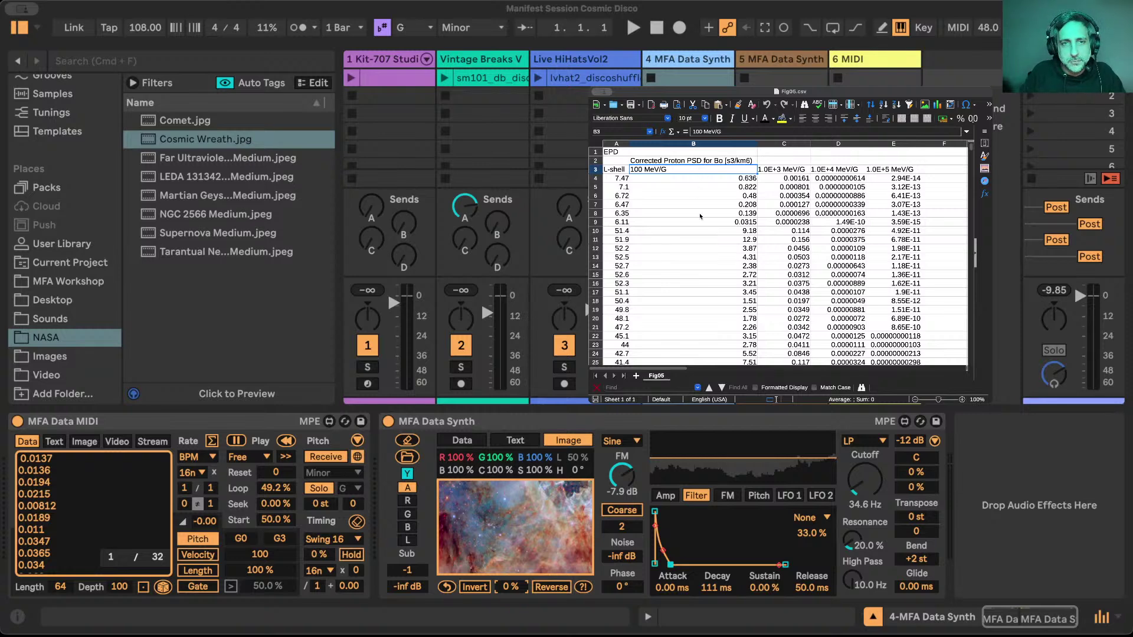
left_click(622, 179)
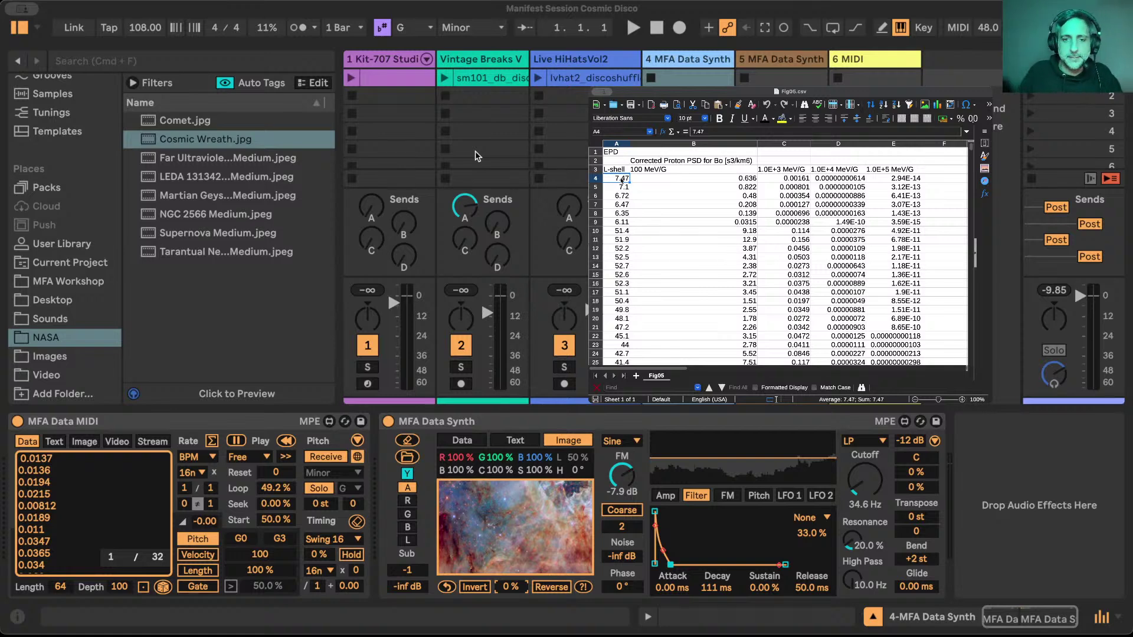
Return to Ableton Live and review the devices on the Main, 6 MIDI, 5 MFA Data Synth and 4 MFA Data Synth tracks.
left_click(477, 156)
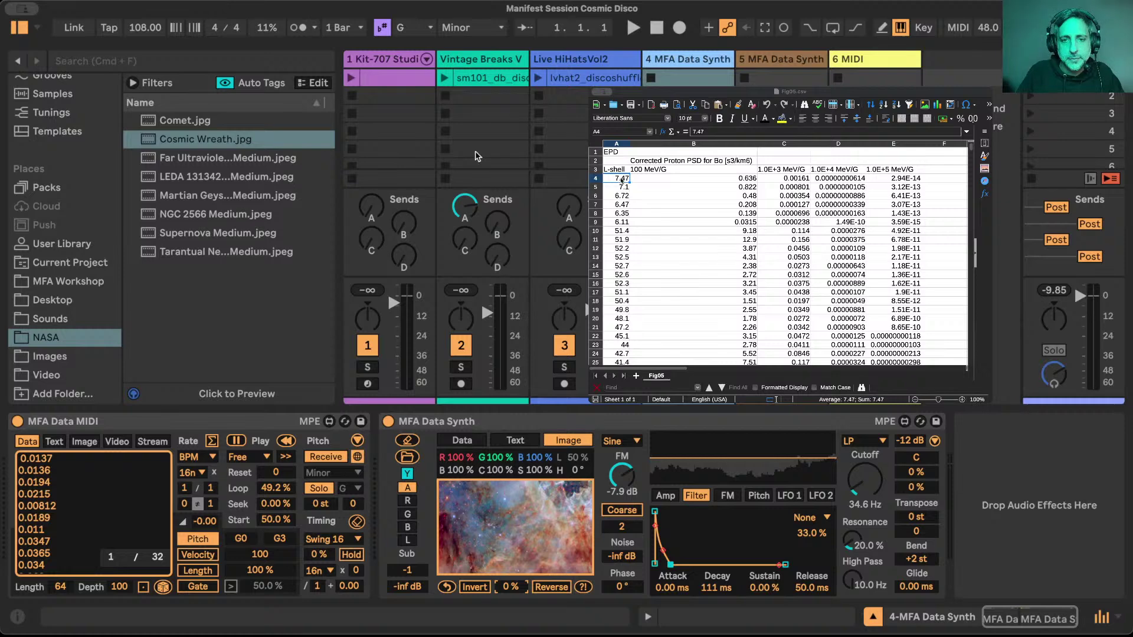
left_click(981, 124)
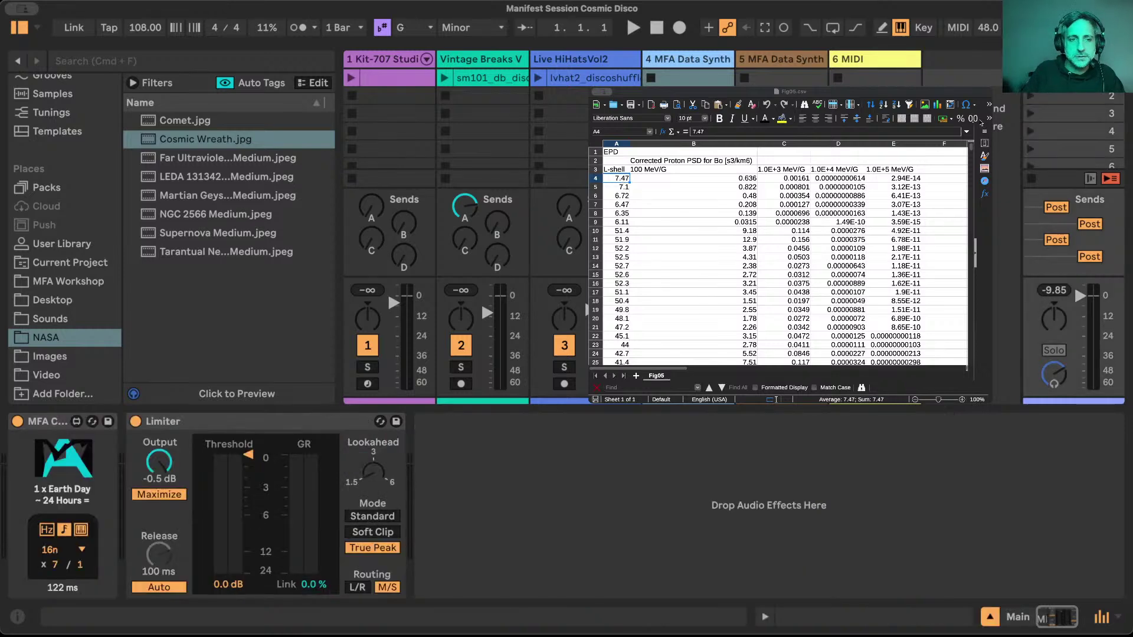
left_click(97, 495)
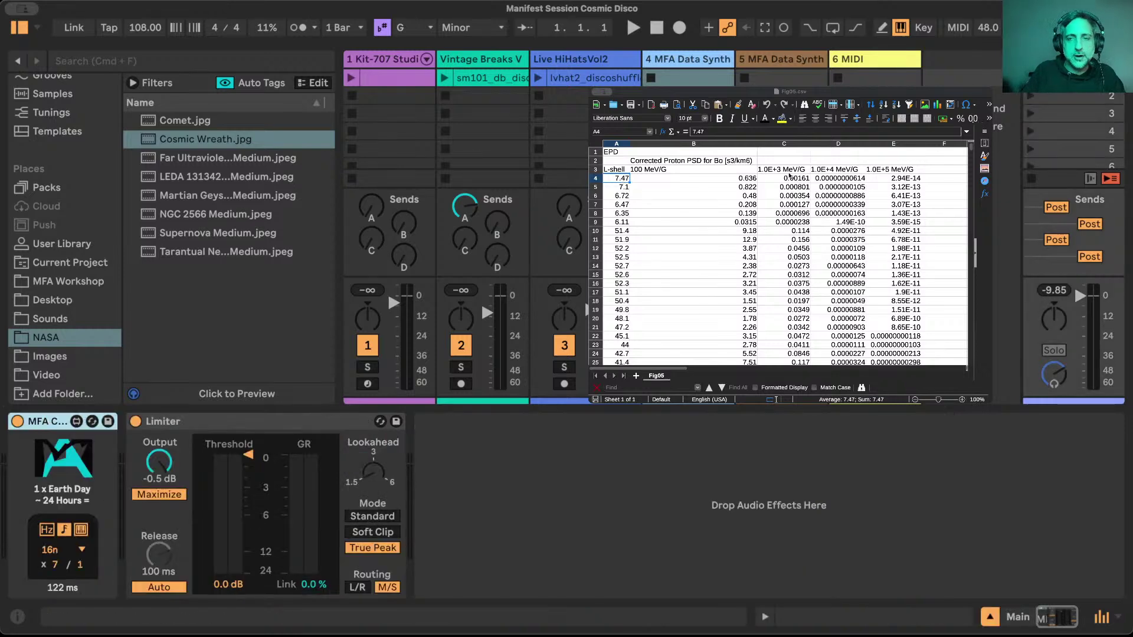
left_click(899, 58)
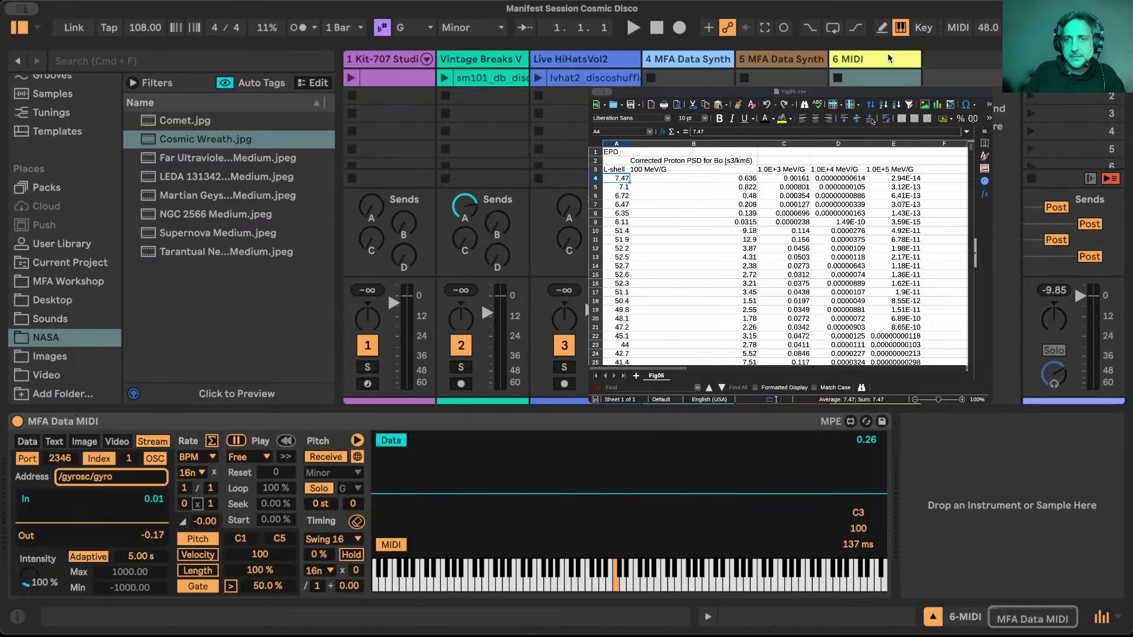
left_click(776, 55)
left_click(700, 57)
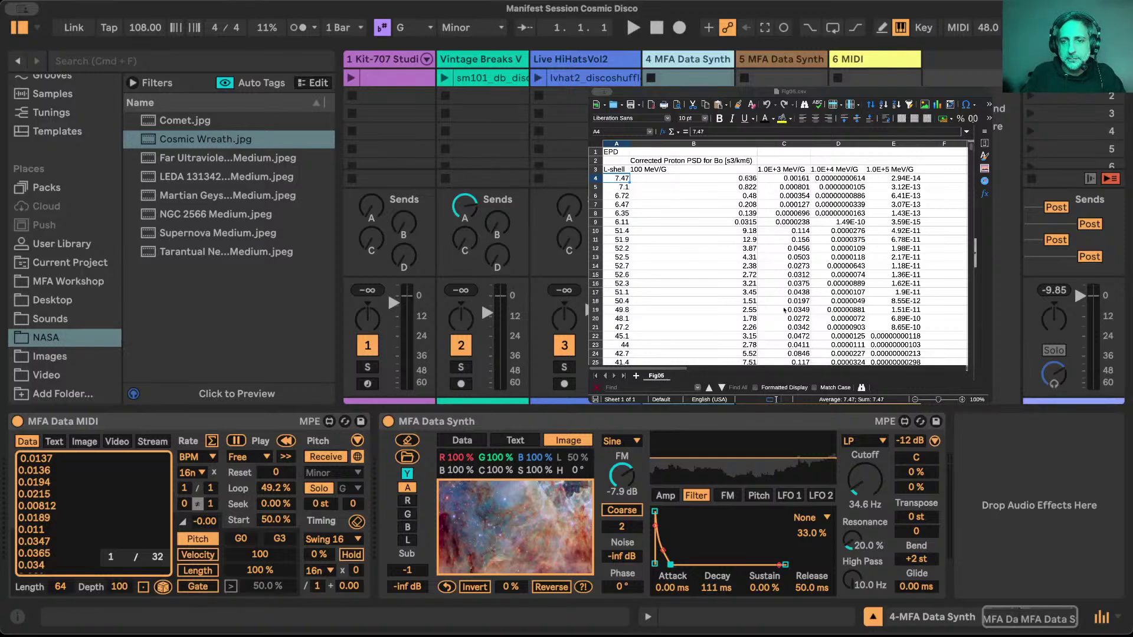
Start playback and show the devices of the 5 MFA Data Synth track.
key("space")
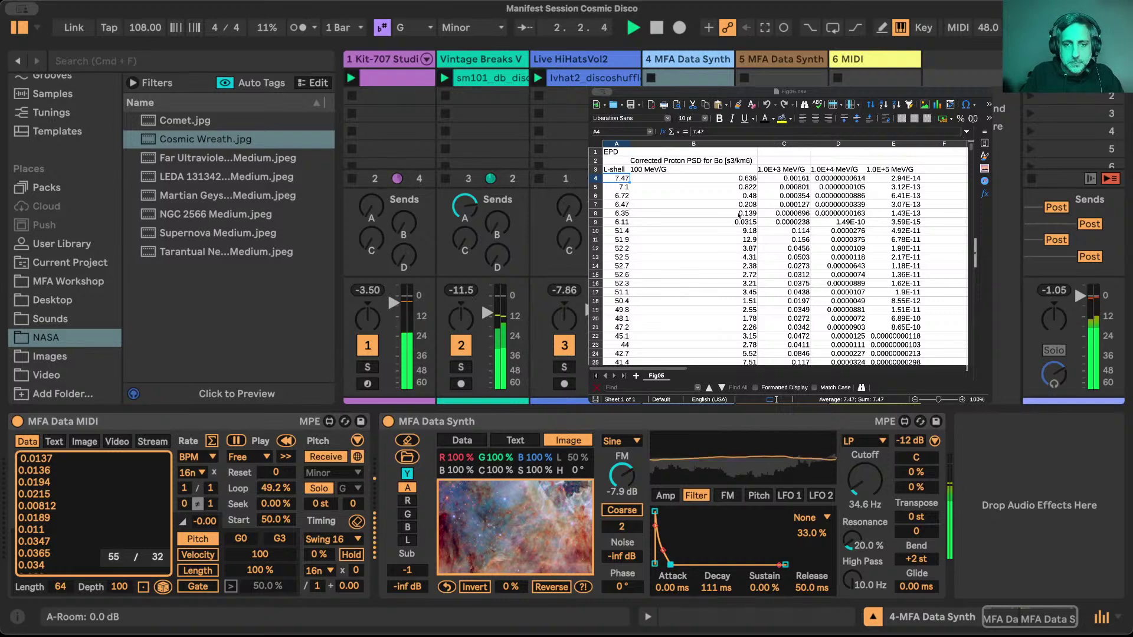
key("Right")
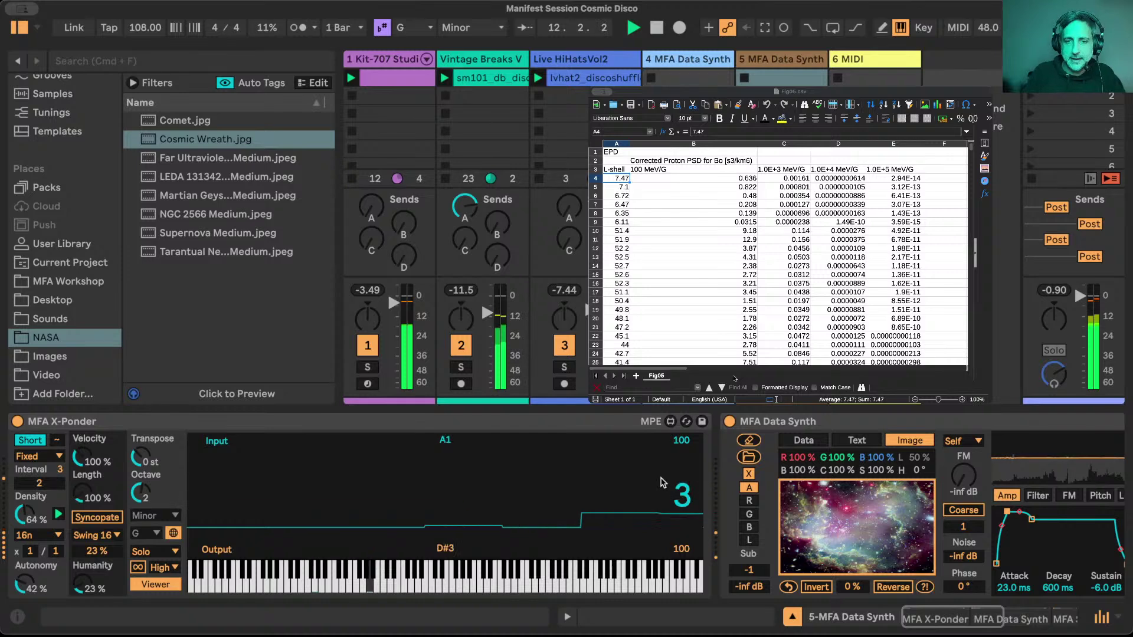
Stop playback and look through the MFA X-Ponder, MFA Data Synth and MFA Solarus devices on track 5.
left_click(611, 418)
key("space")
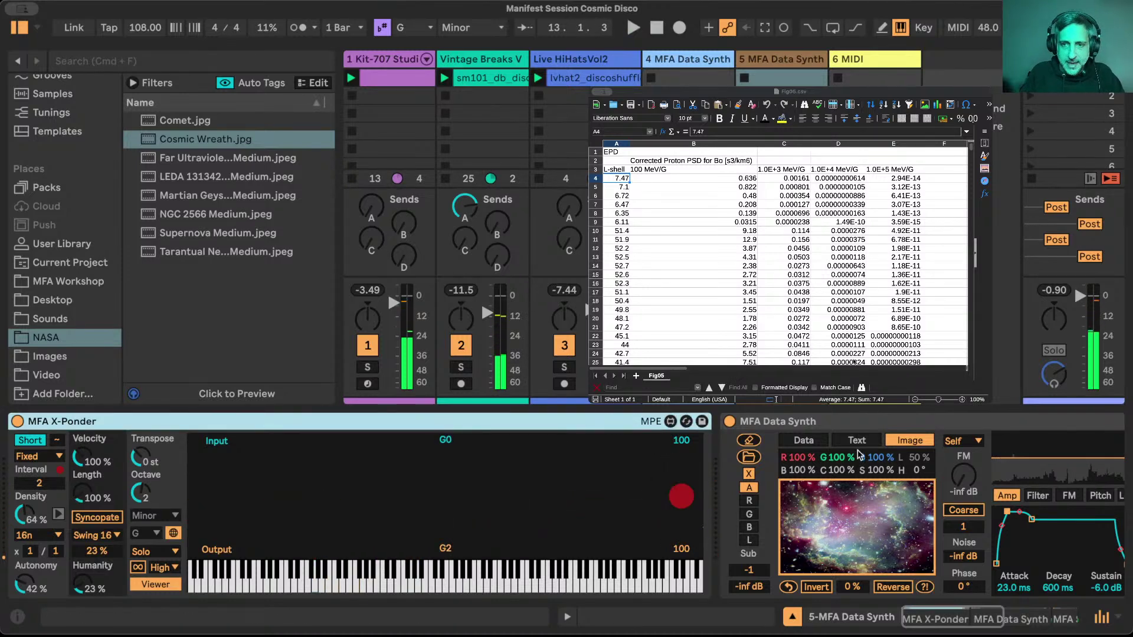
scroll(866, 455, "right", 10)
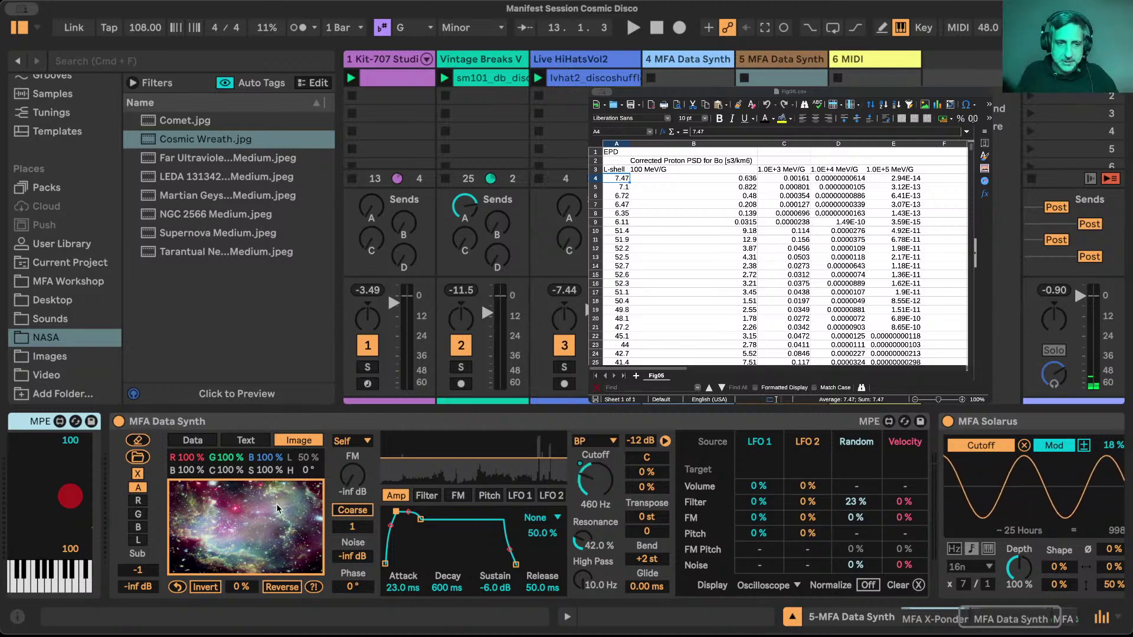
scroll(276, 504, "right", 1)
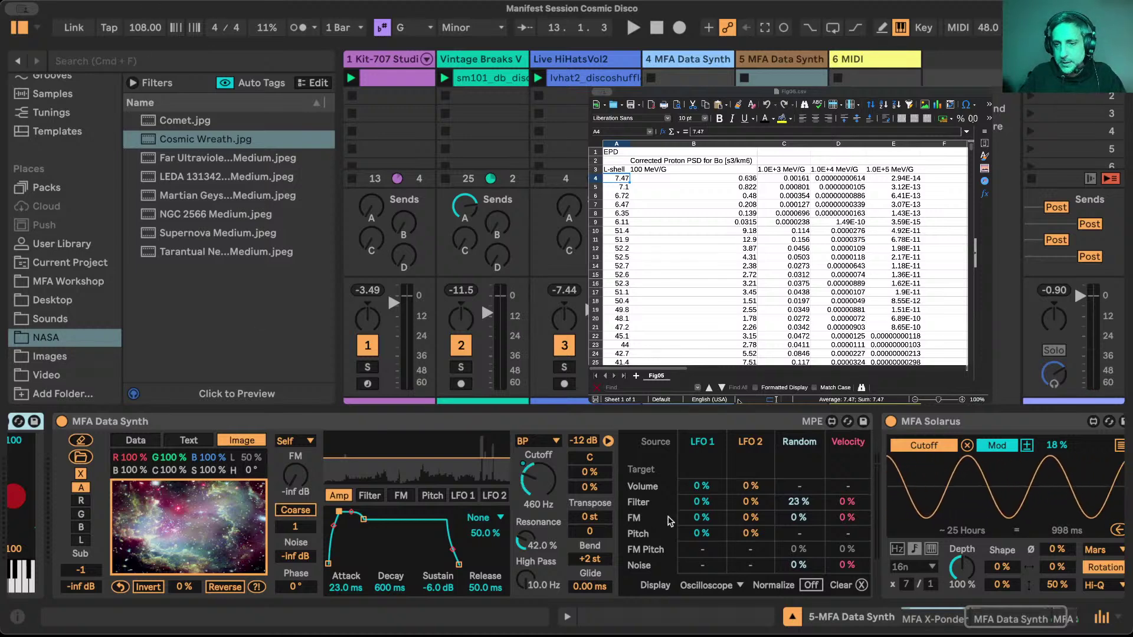
scroll(670, 521, "right", 2)
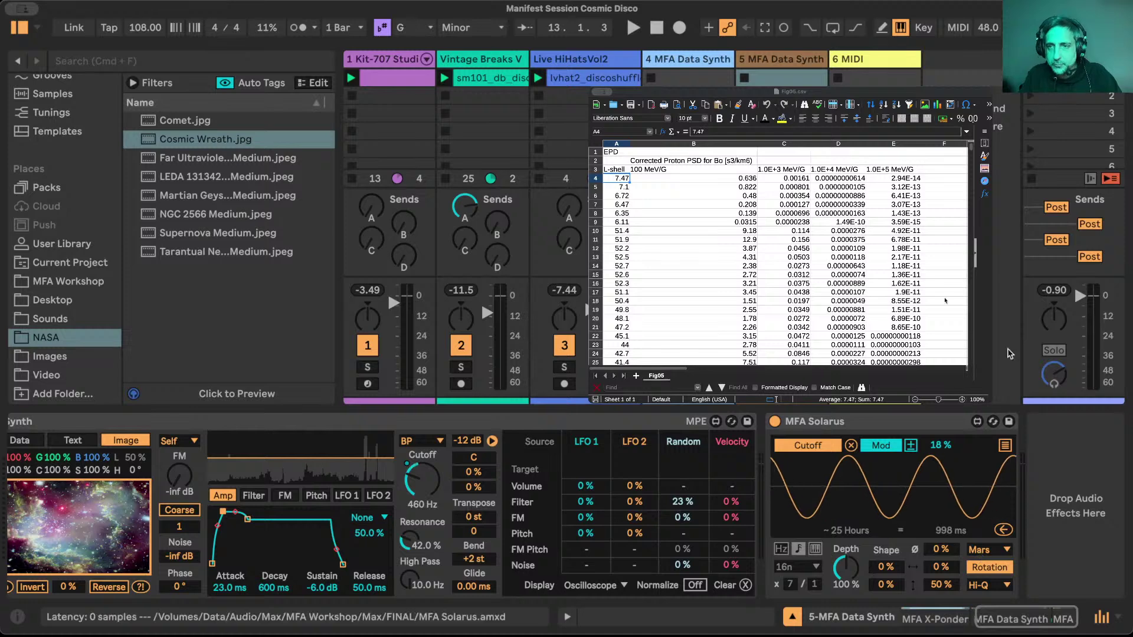
Review the devices on the Main and 6 MIDI tracks, ending back on the 5 MFA Data Synth track.
left_click(1056, 271)
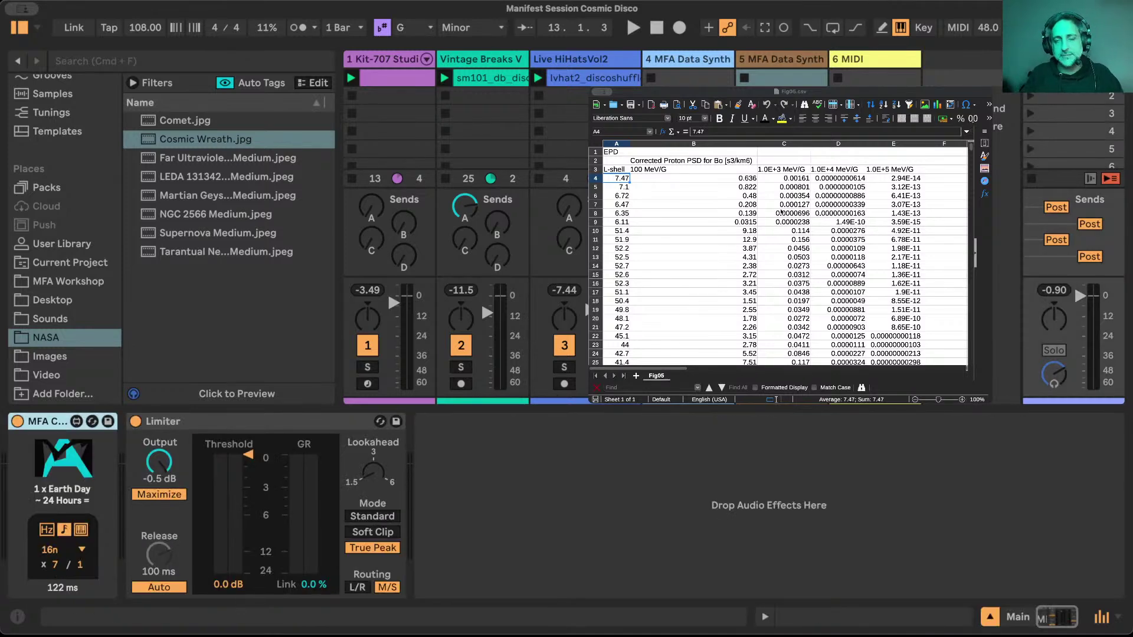
left_click(877, 60)
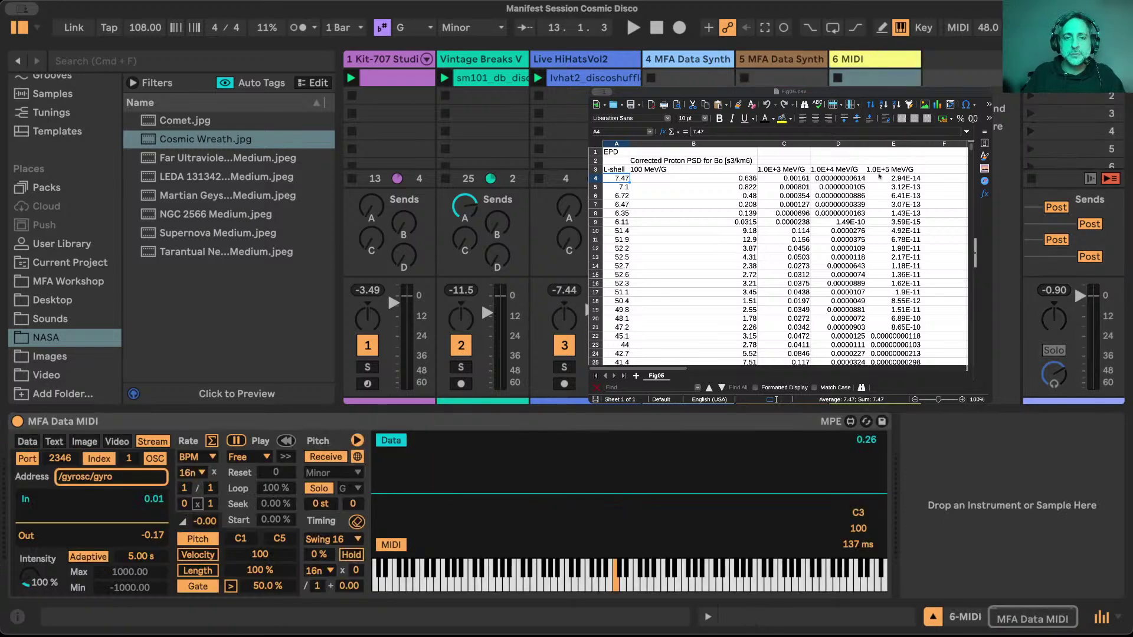
left_click(799, 54)
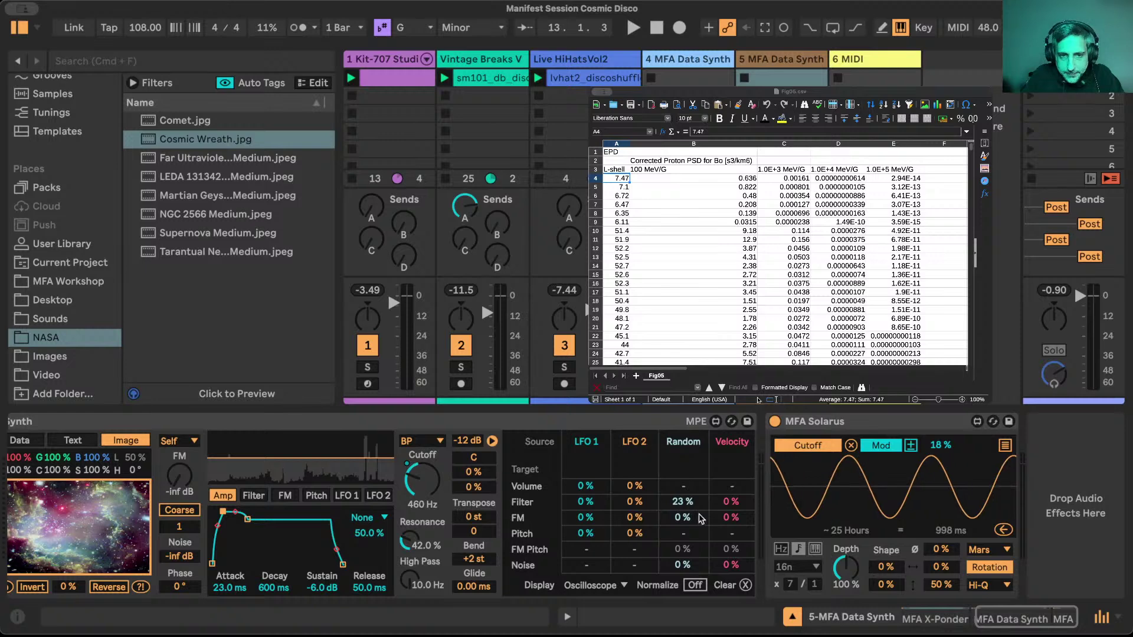
Play the session briefly while viewing track 5's MFA Data Synth, and stop it.
scroll(420, 472, "left", 10)
key("space")
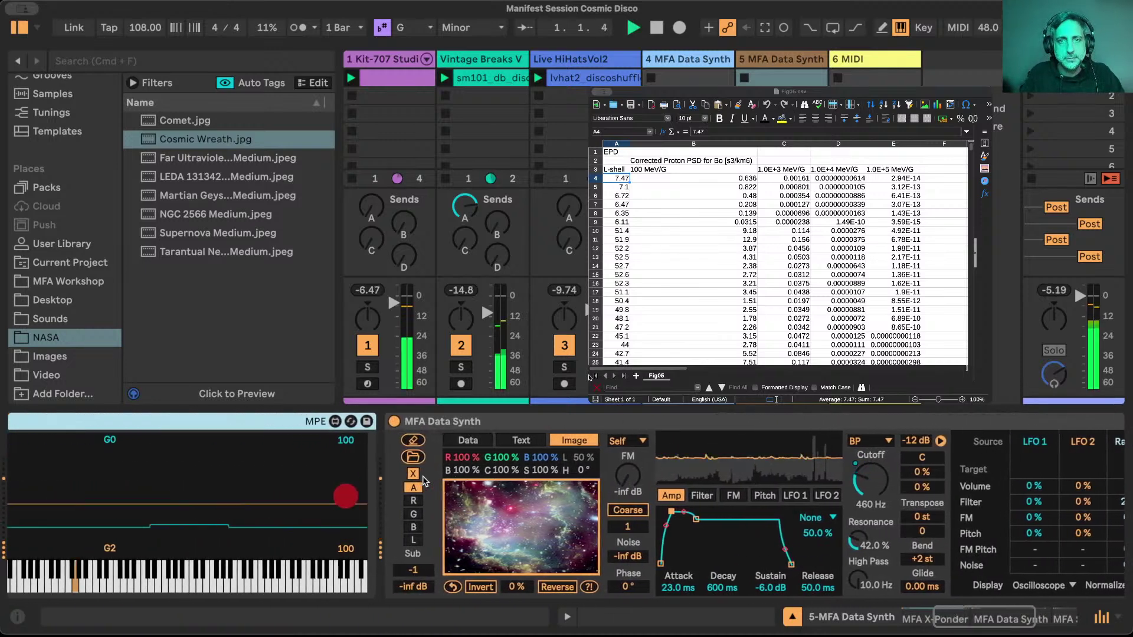
key("space")
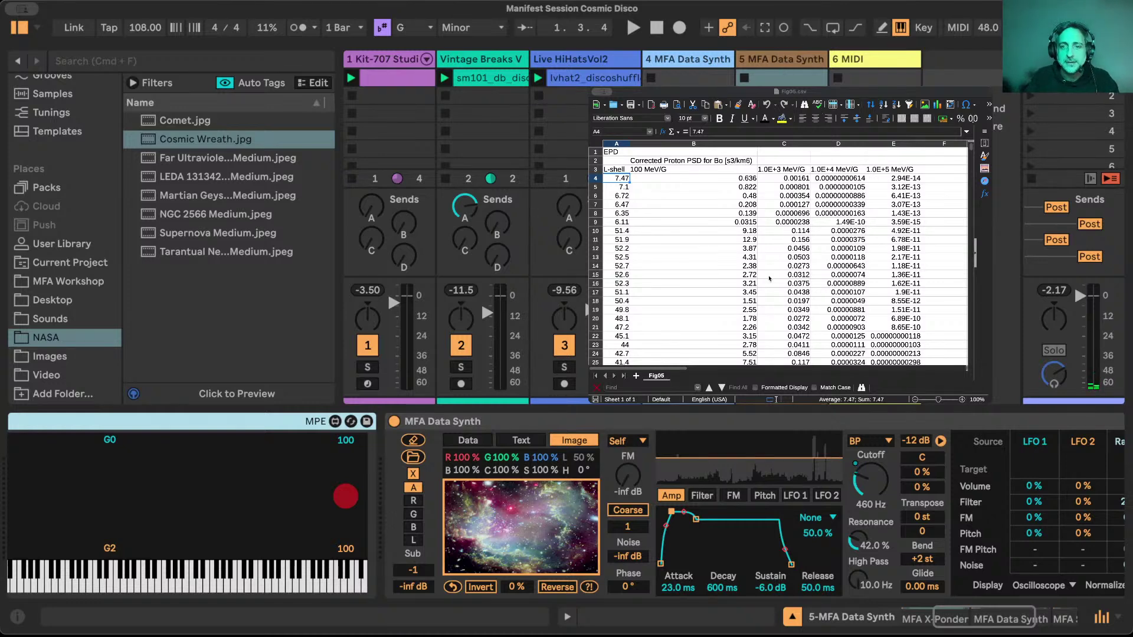
Delete all devices, from MFA X-Ponder through MFA Solarus, from the 5 MFA Data Synth track.
scroll(622, 442, "left", 5)
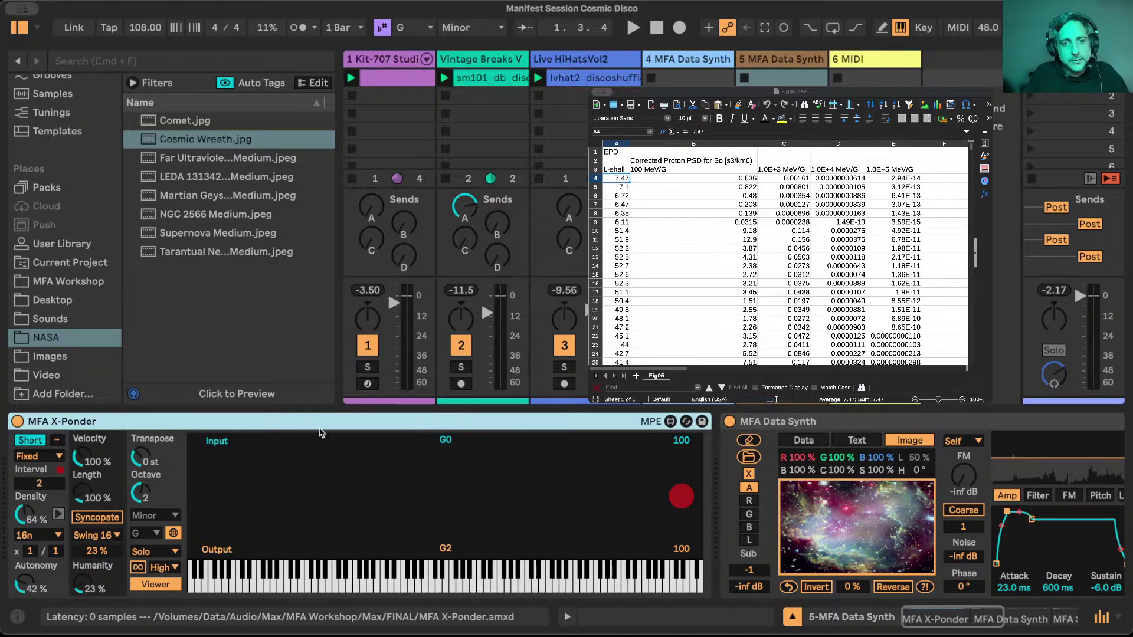
scroll(374, 412, "right", 6)
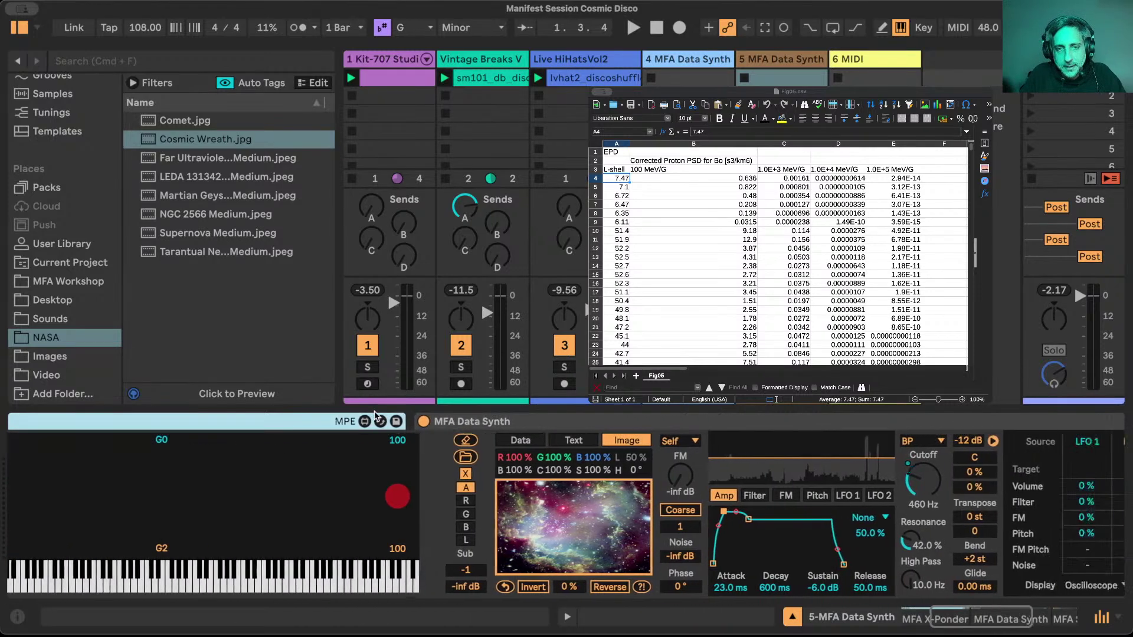
scroll(374, 416, "right", 1)
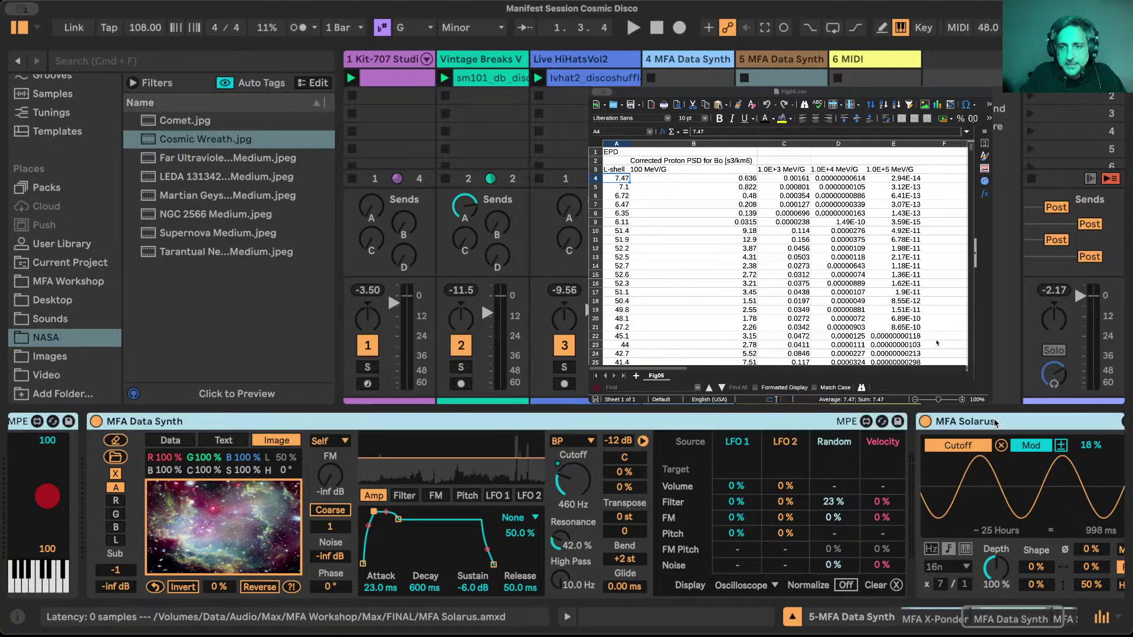
key("Delete")
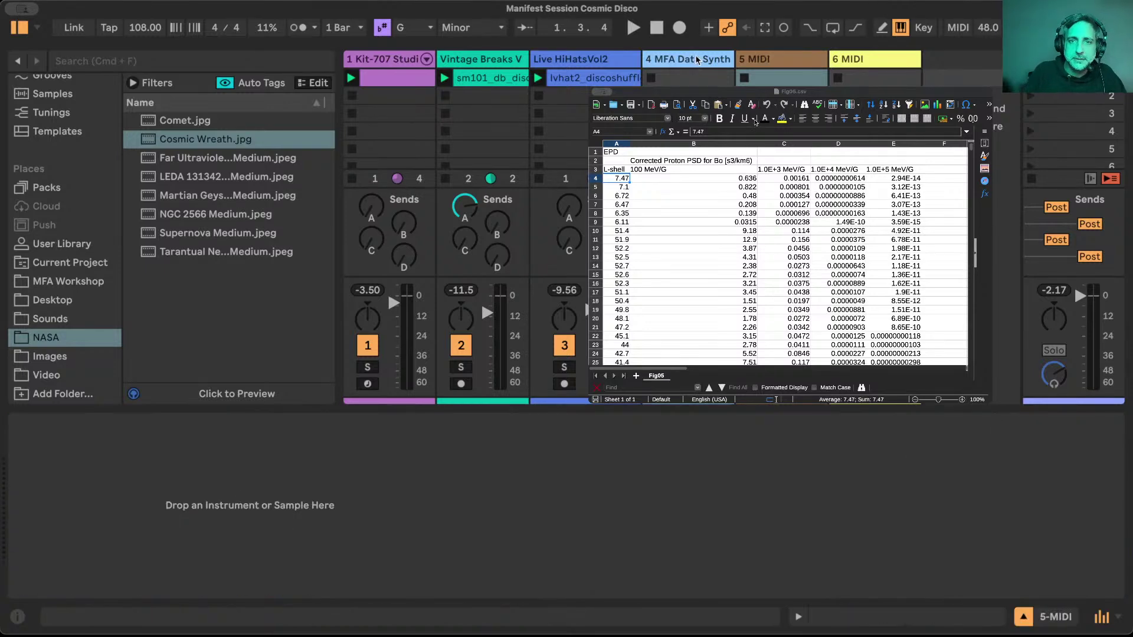
Delete all devices from the 4 MFA Data Synth track.
left_click(691, 64)
left_click(414, 421)
left_click(235, 417, "shift")
key("Delete")
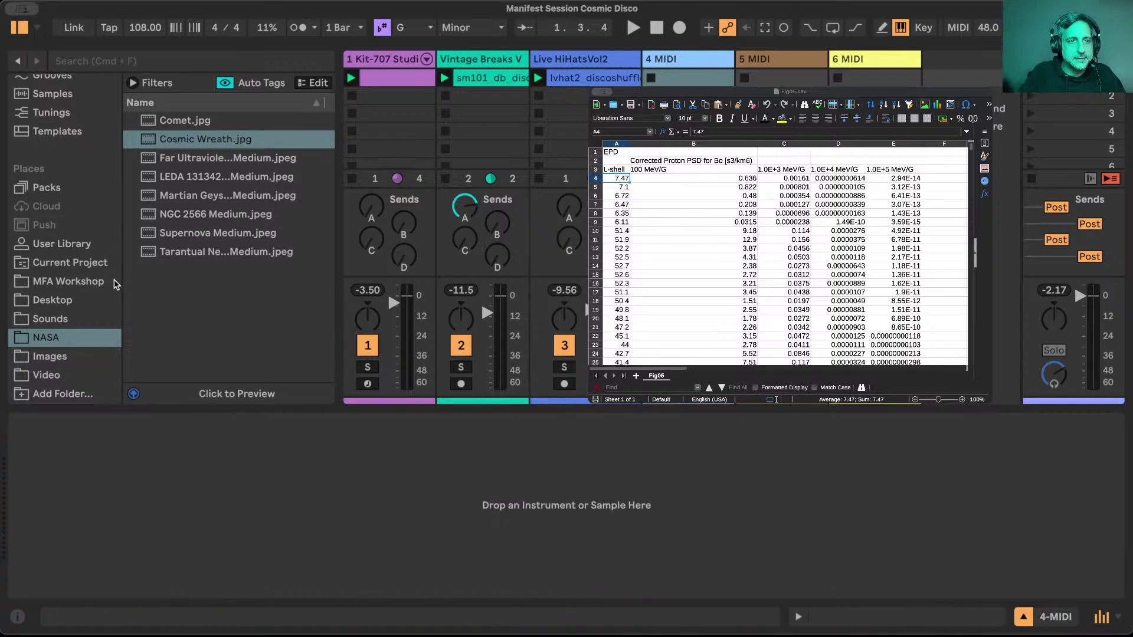
Load MFA Data Synth.amxd from the Instrumental collection onto the empty track 4.
scroll(51, 303, "up", 15)
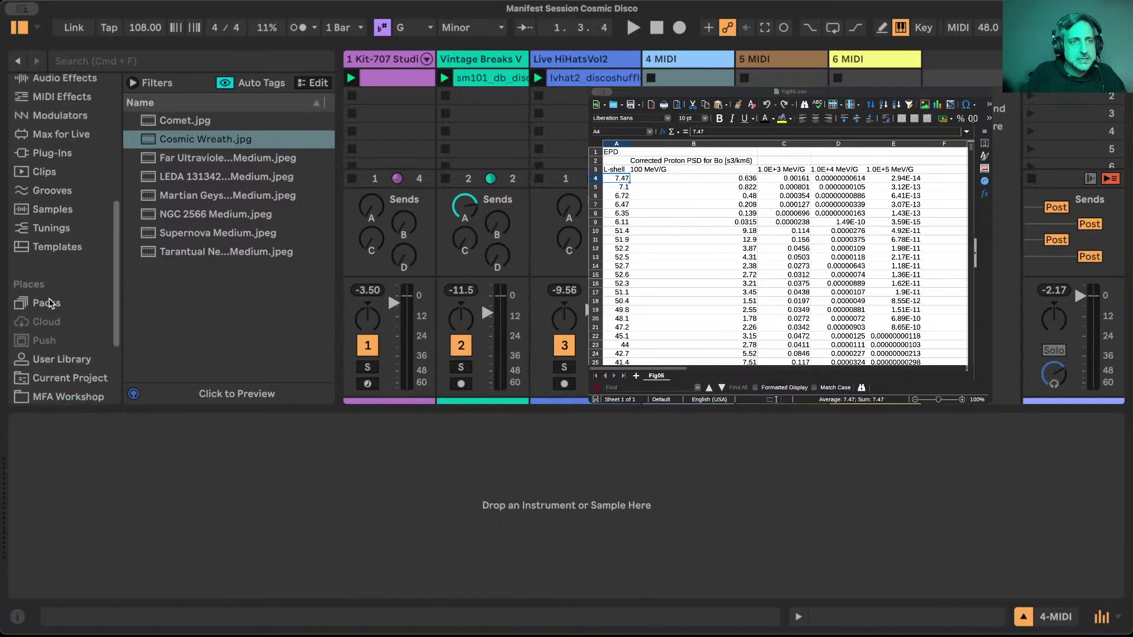
left_click(61, 120)
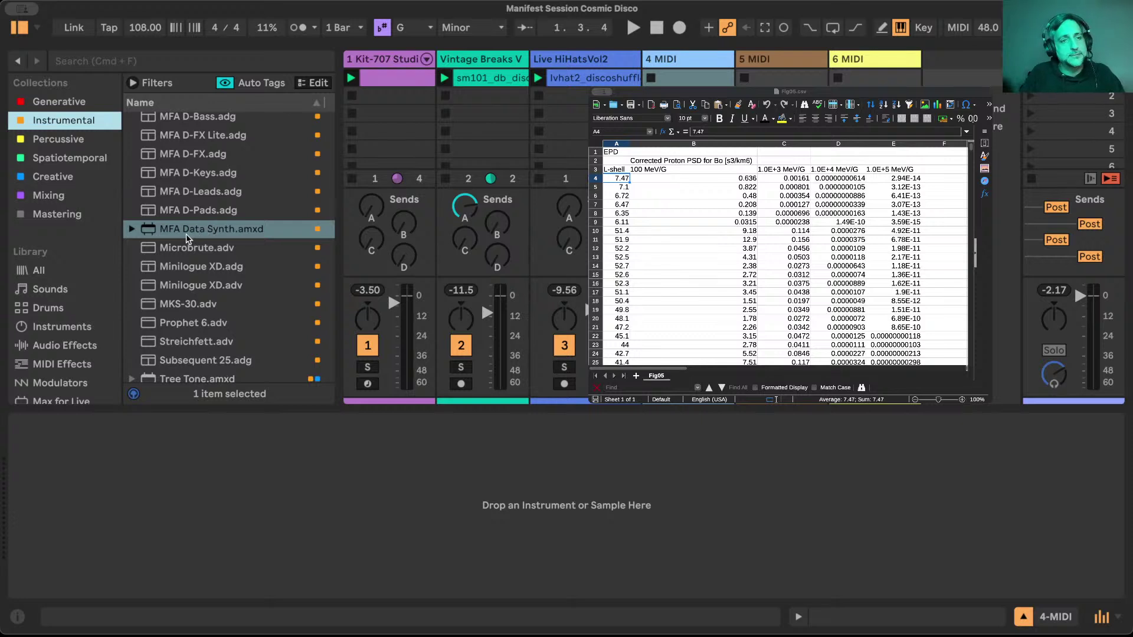
left_click_drag(185, 235, 324, 490)
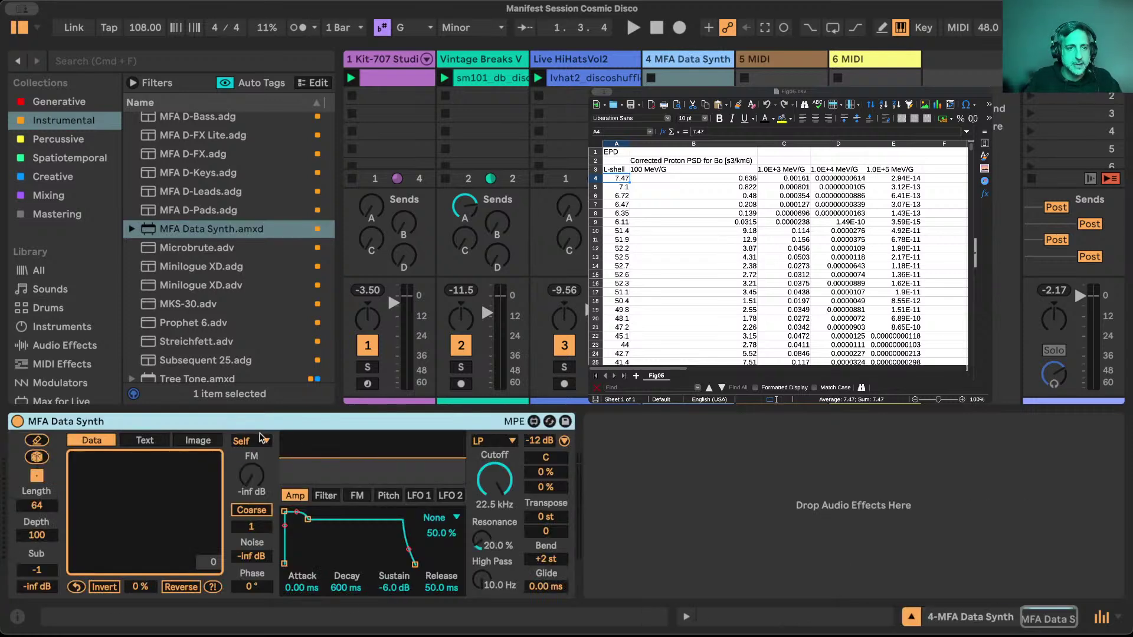
Load Comet.jpg from the NASA folder in the MFA Data Synth's Image mode and change its X axis setting to Y.
left_click(198, 441)
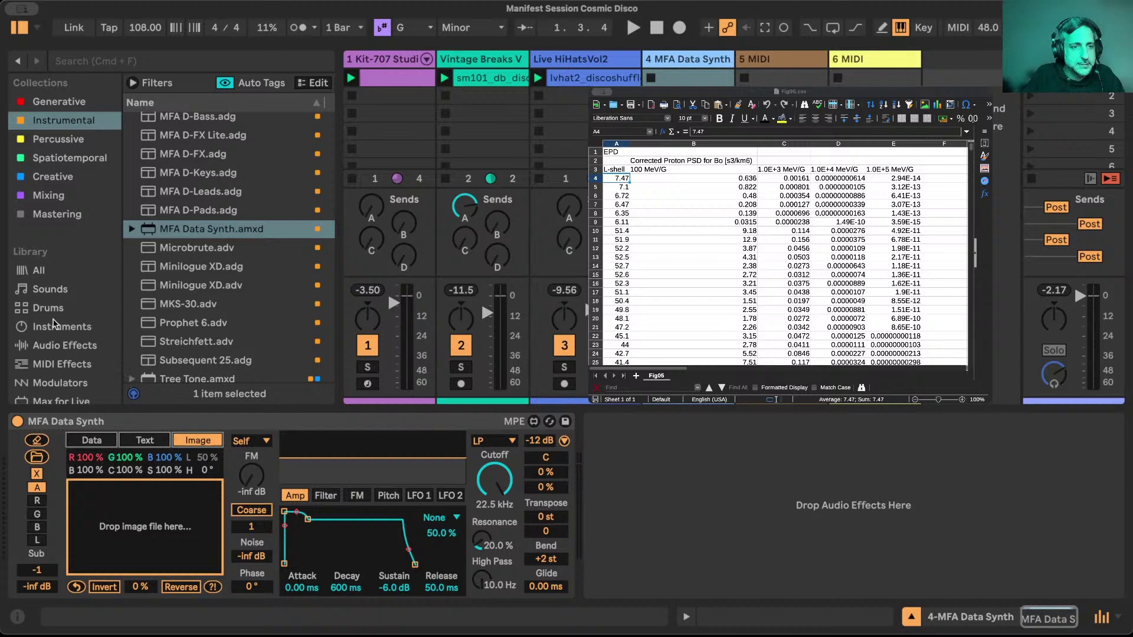
scroll(52, 322, "down", 10)
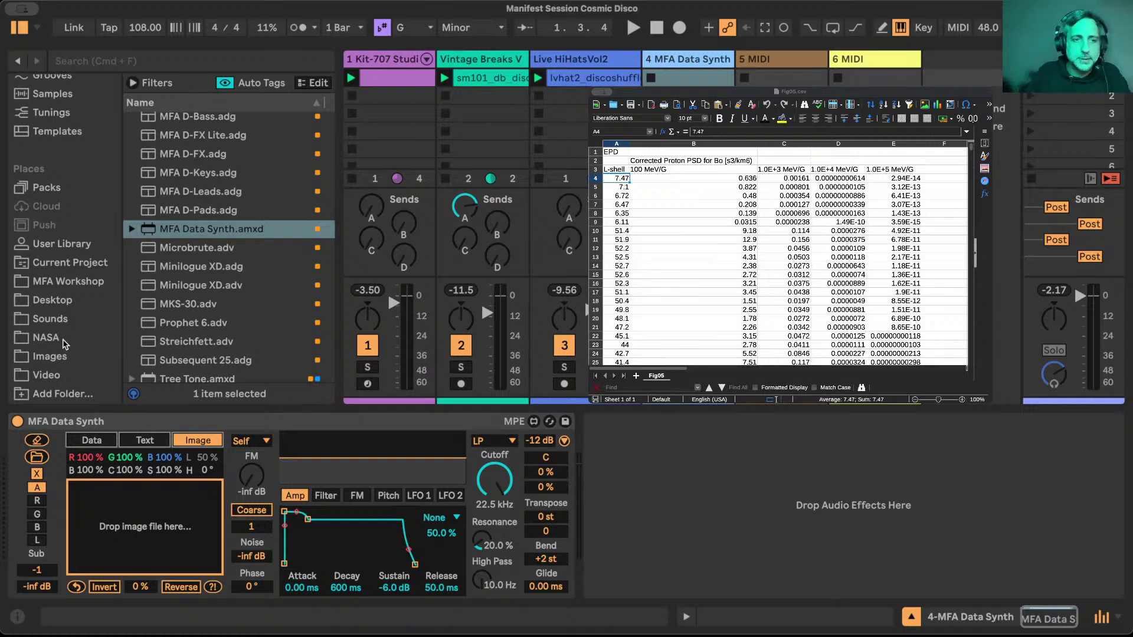
left_click(63, 343)
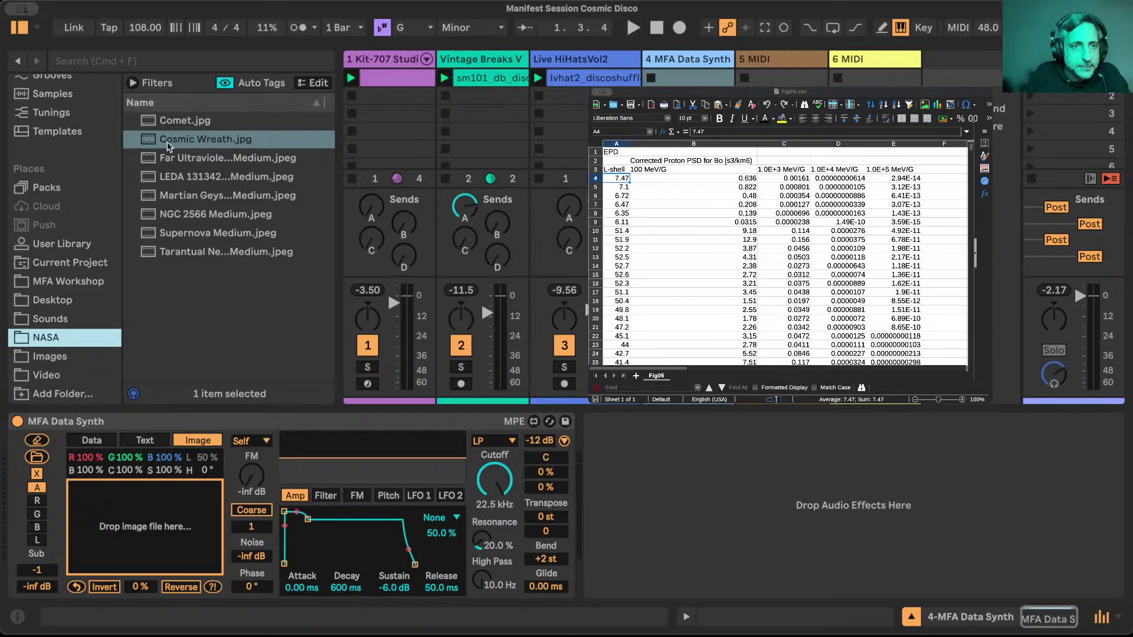
left_click_drag(177, 122, 128, 509)
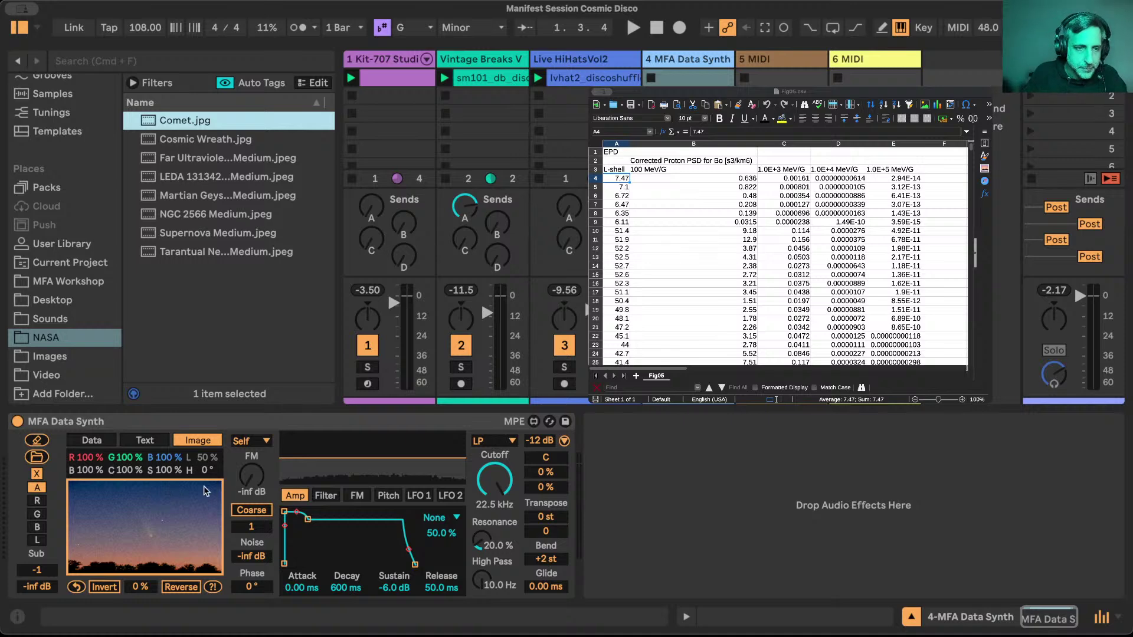
left_click(36, 474)
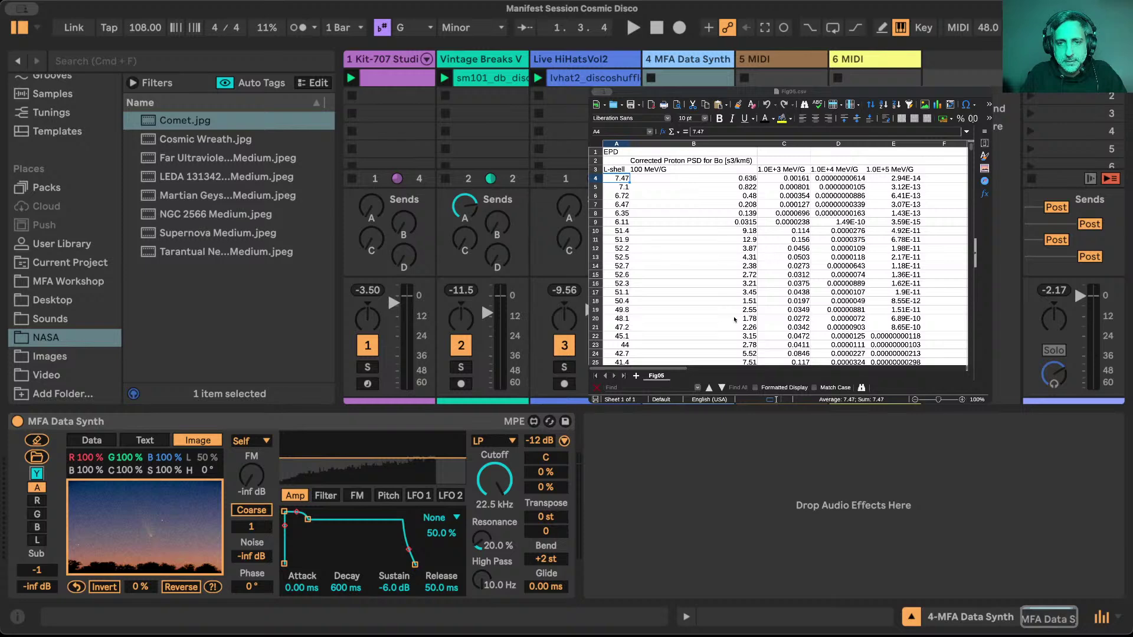
key("a")
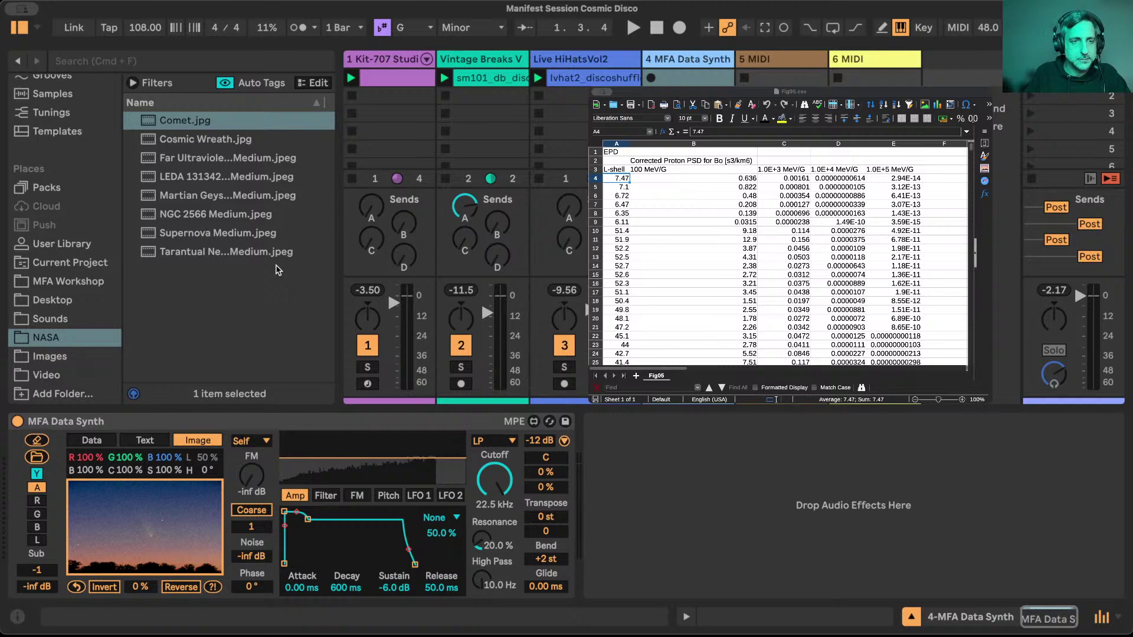
Insert MFA Data MIDI.amxd from the Generative collection before the MFA Data Synth on track 4 and activate its data entry area.
scroll(80, 271, "up", 6)
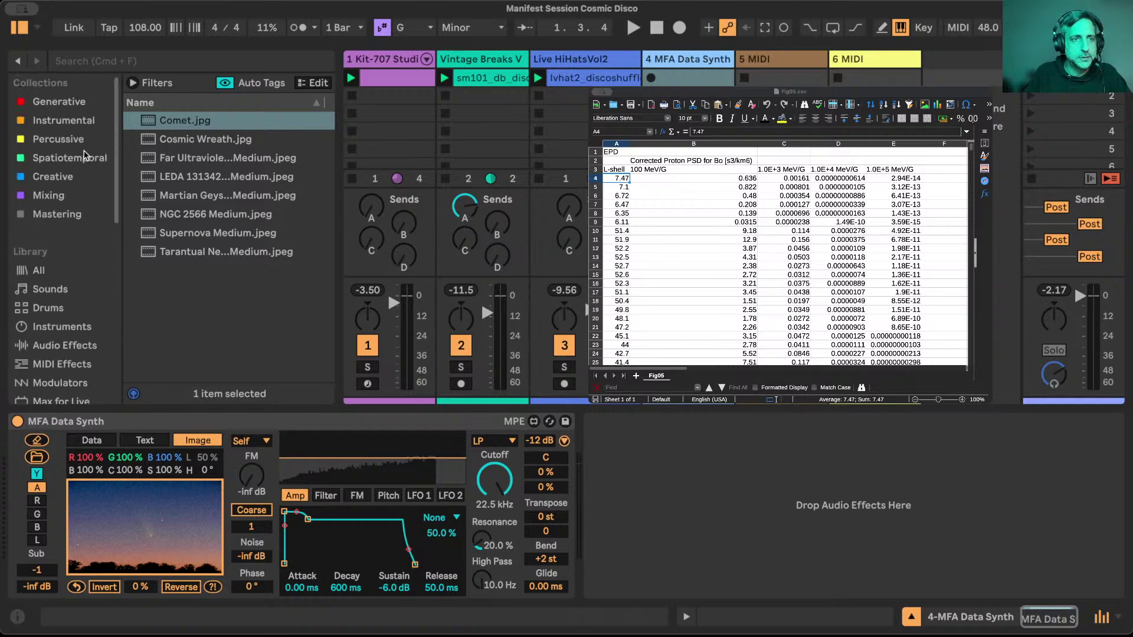
left_click(80, 103)
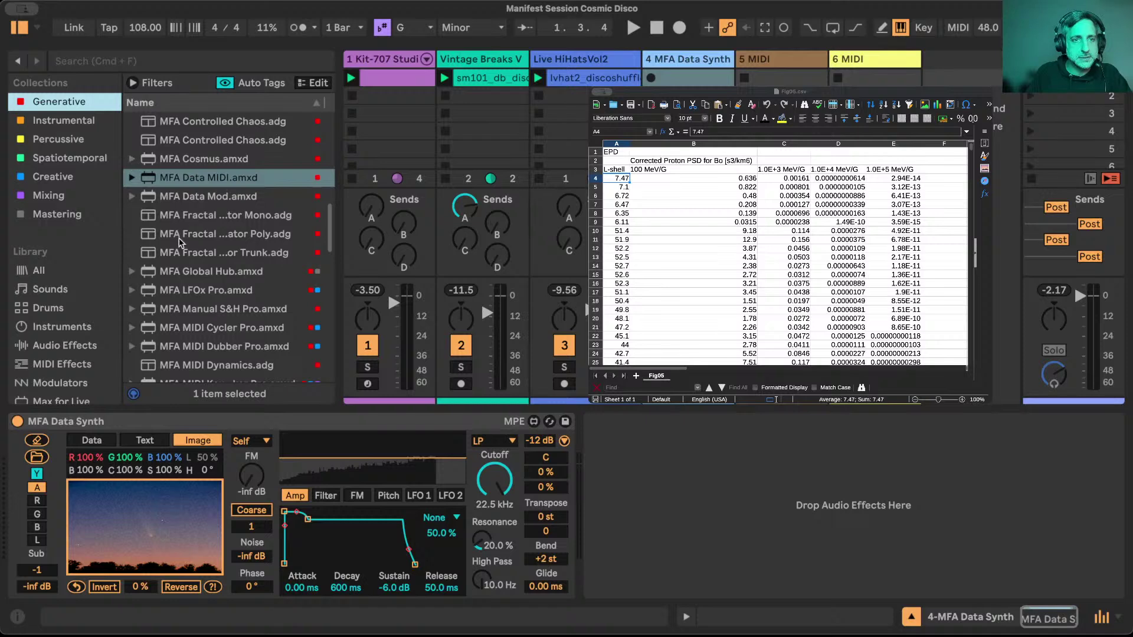
left_click(181, 176)
left_click_drag(18, 409, 15, 470)
left_click(82, 504)
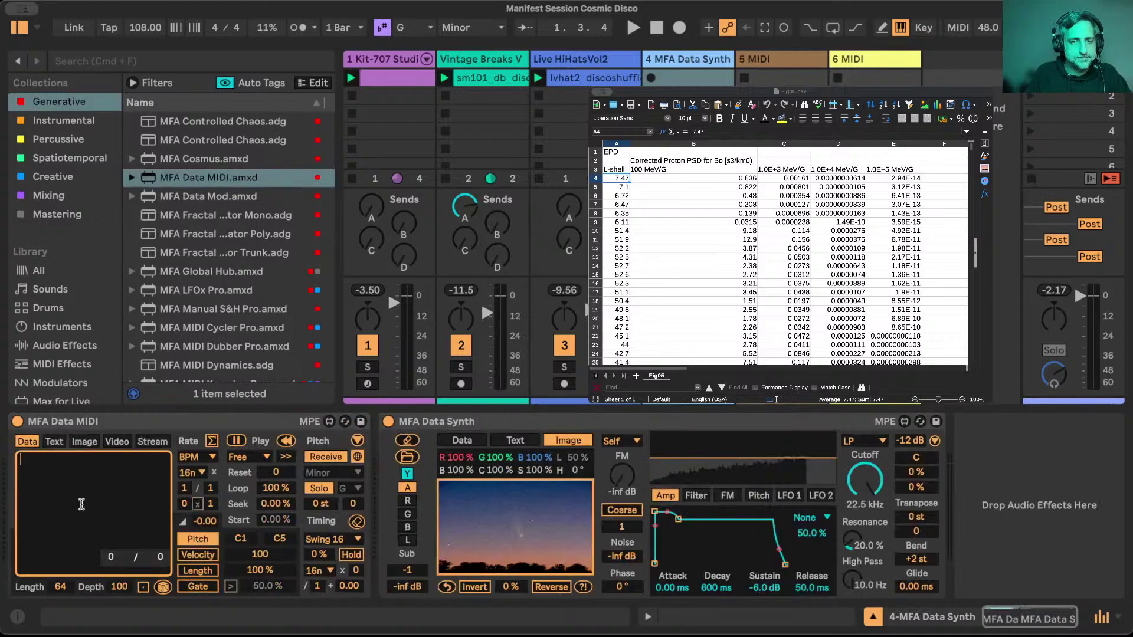
Switch to the Fig05.csv spreadsheet and select the 100 MeV/G values in cells B4 to B38.
key("super+Tab")
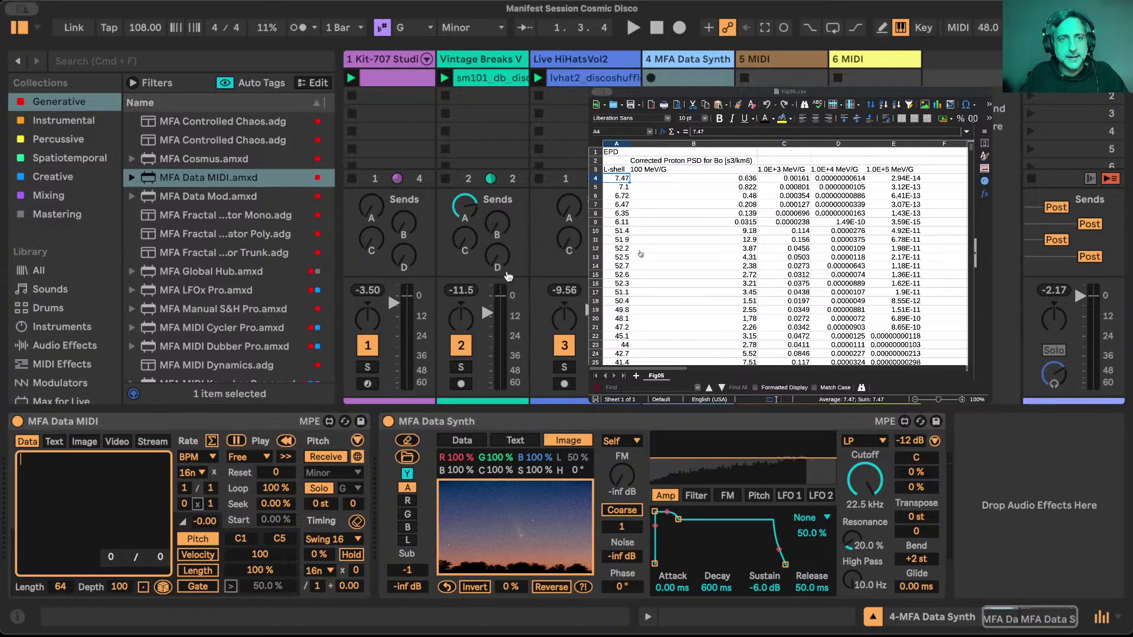
left_click(357, 16)
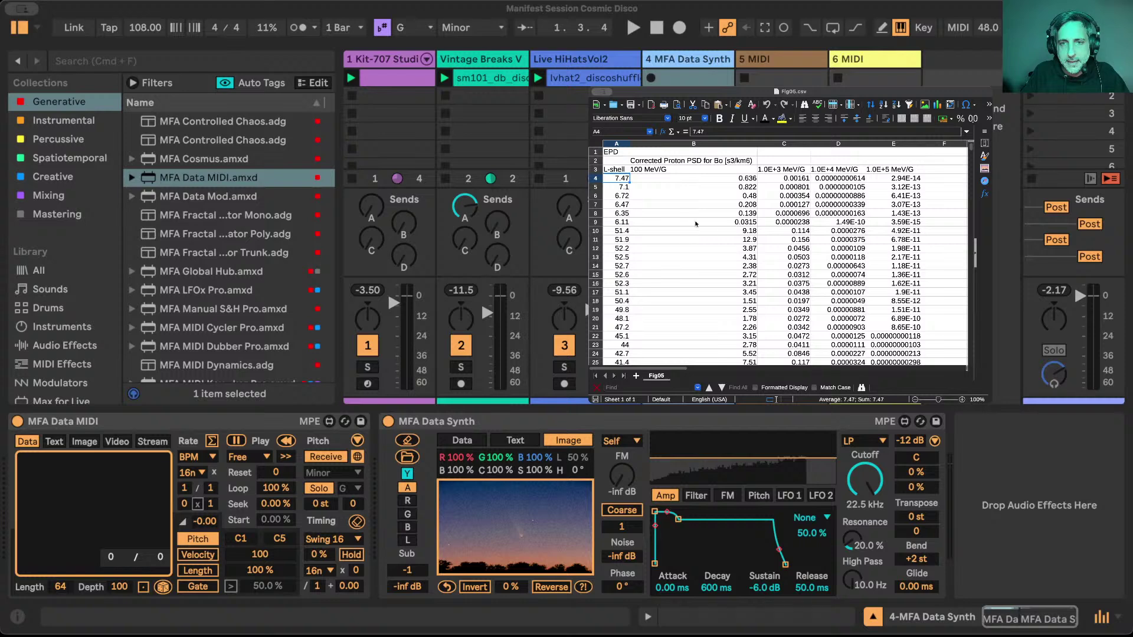
left_click(731, 178)
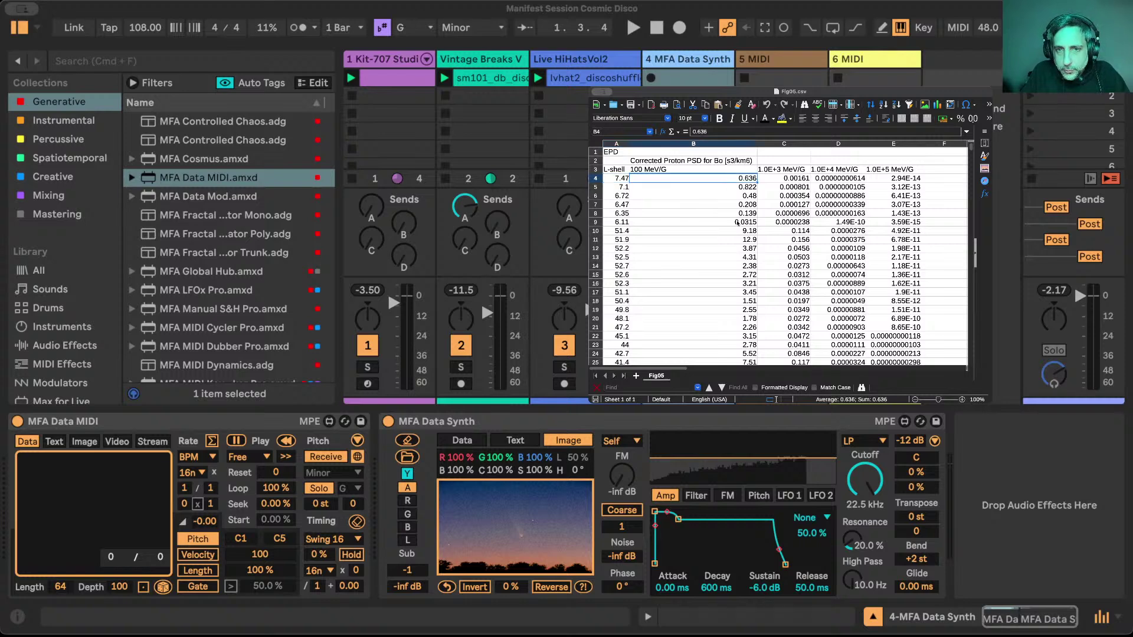
scroll(742, 296, "down", 2)
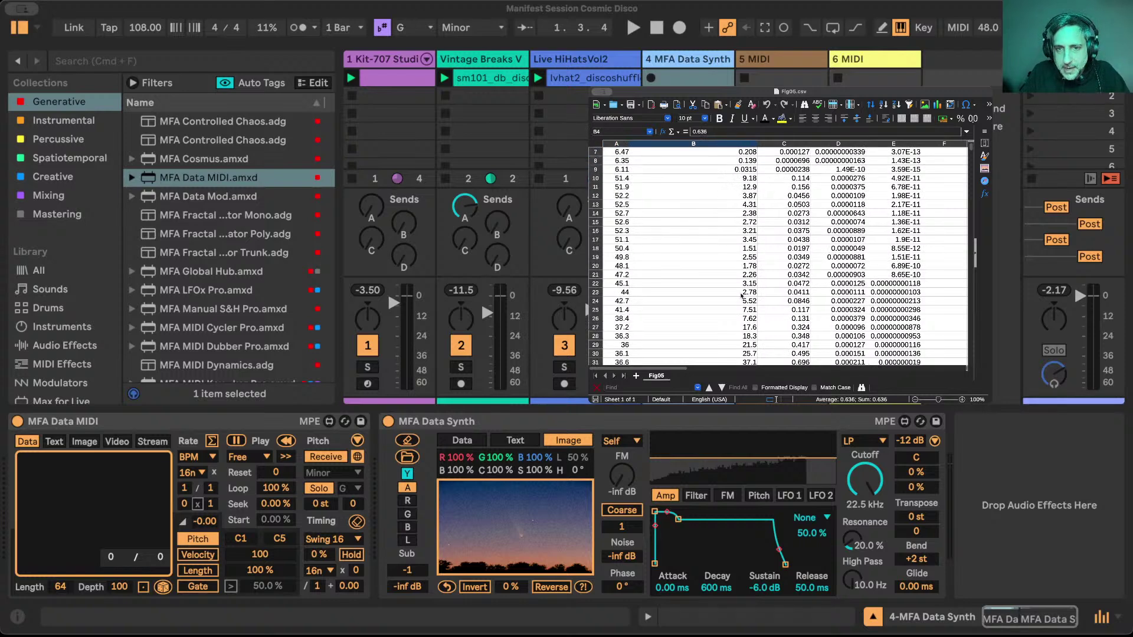
scroll(742, 296, "down", 1)
scroll(741, 317, "down", 3)
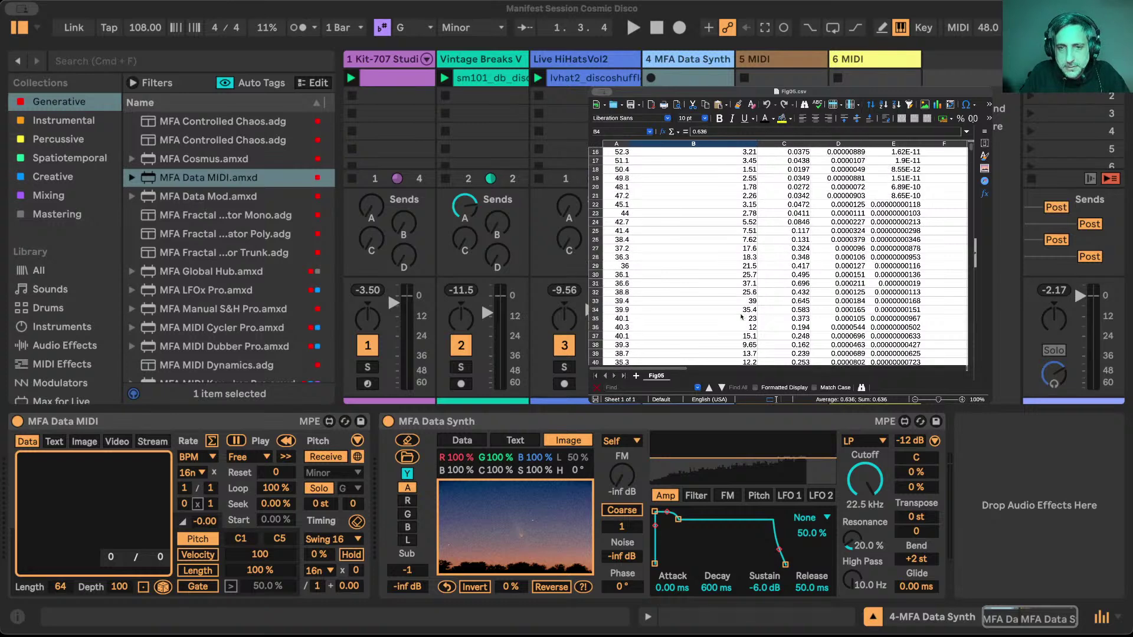
left_click(754, 349, "shift")
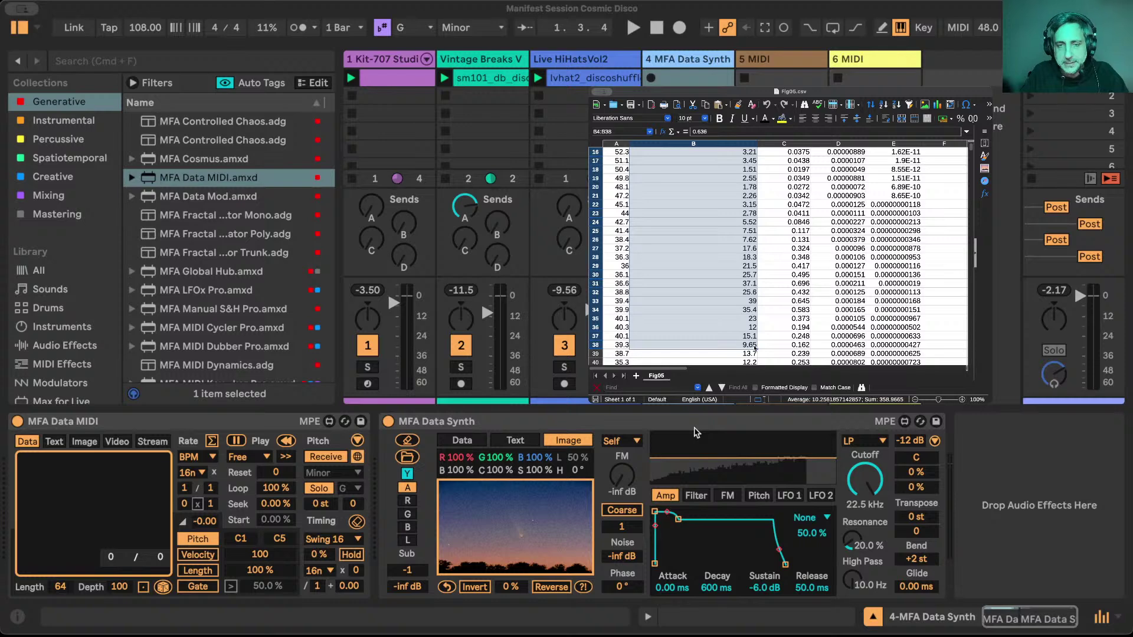
Copy the selected 100 MeV/G values and paste them into the MFA Data MIDI data area in Ableton Live.
scroll(754, 348, "up", 2)
scroll(754, 348, "up", 5)
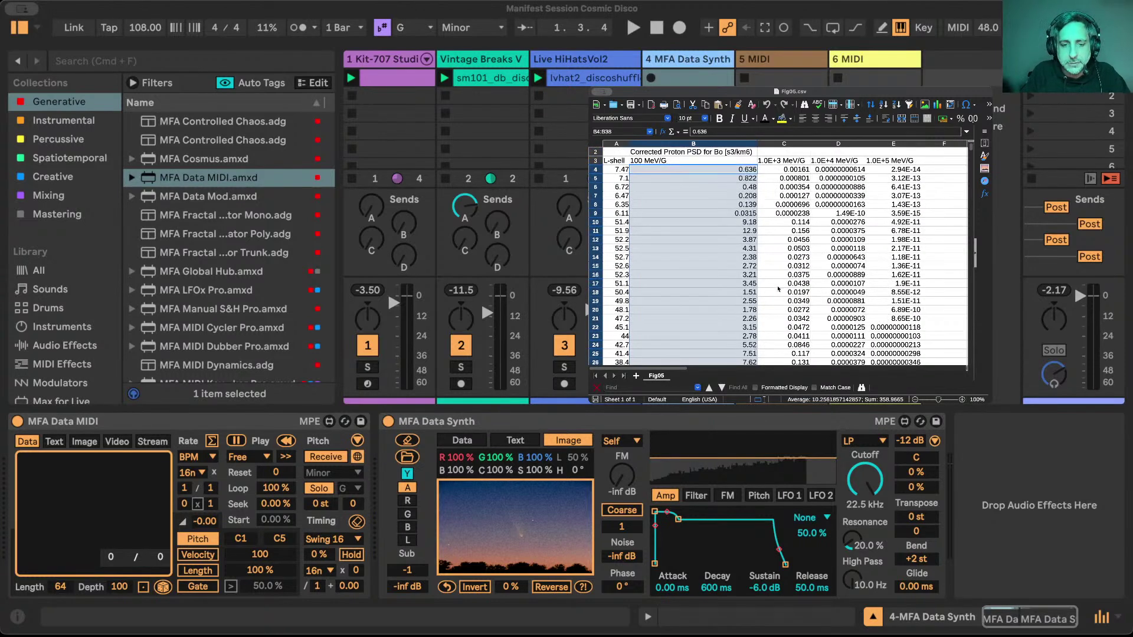
left_click(90, 486)
type("25.7 37.1 25.6 39 35.4 23 12 15.1 9.65")
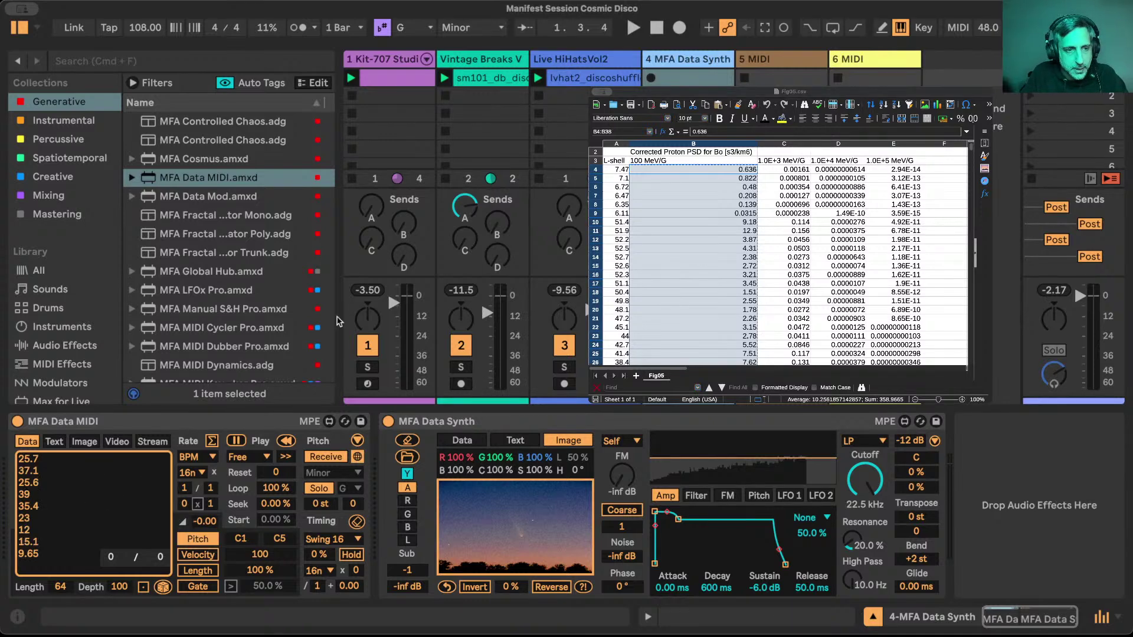
key("super+v")
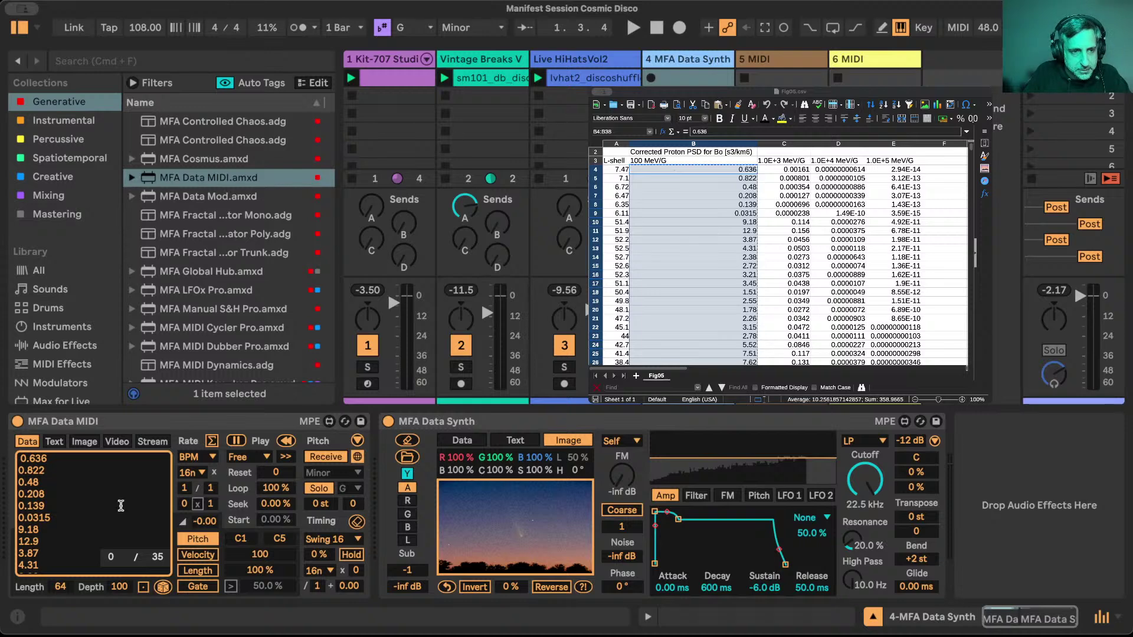
Delete the first three values, 0.636, 0.822 and 0.48, from the data list in MFA Data MIDI.
scroll(44, 479, "down", 10)
left_click_drag(39, 483, 26, 474)
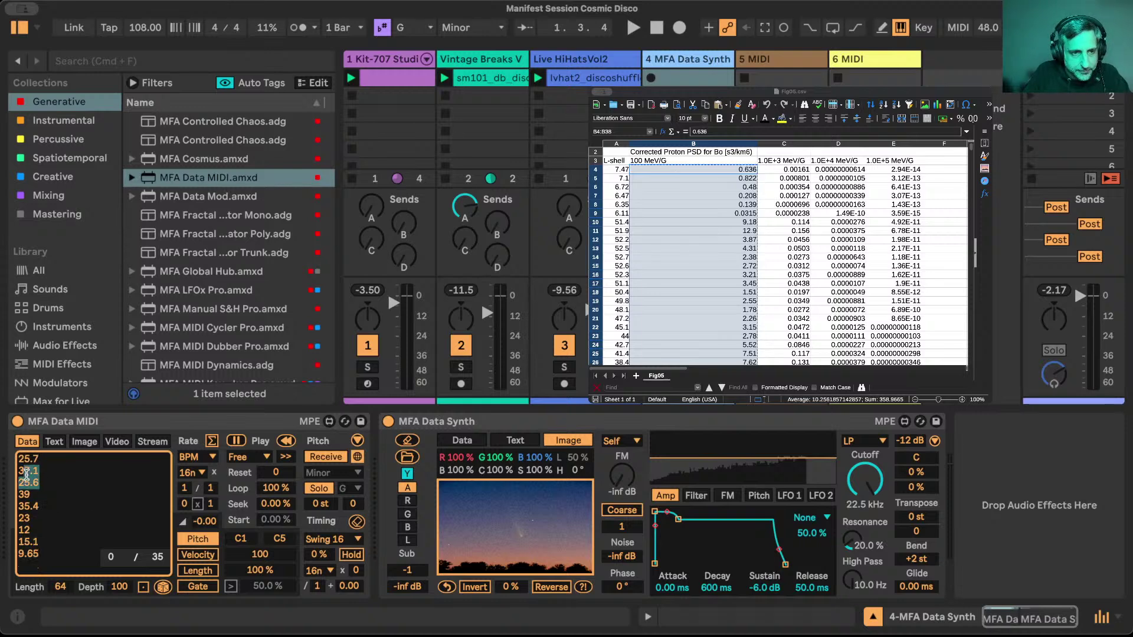
key("Up")
key("Up")
key("Up")
key("Up")
key("Up")
key("Up")
key("Up")
key("Up")
key("Up")
key("Up")
key("Up")
key("Up")
key("Up")
key("Up")
key("Up")
key("Up")
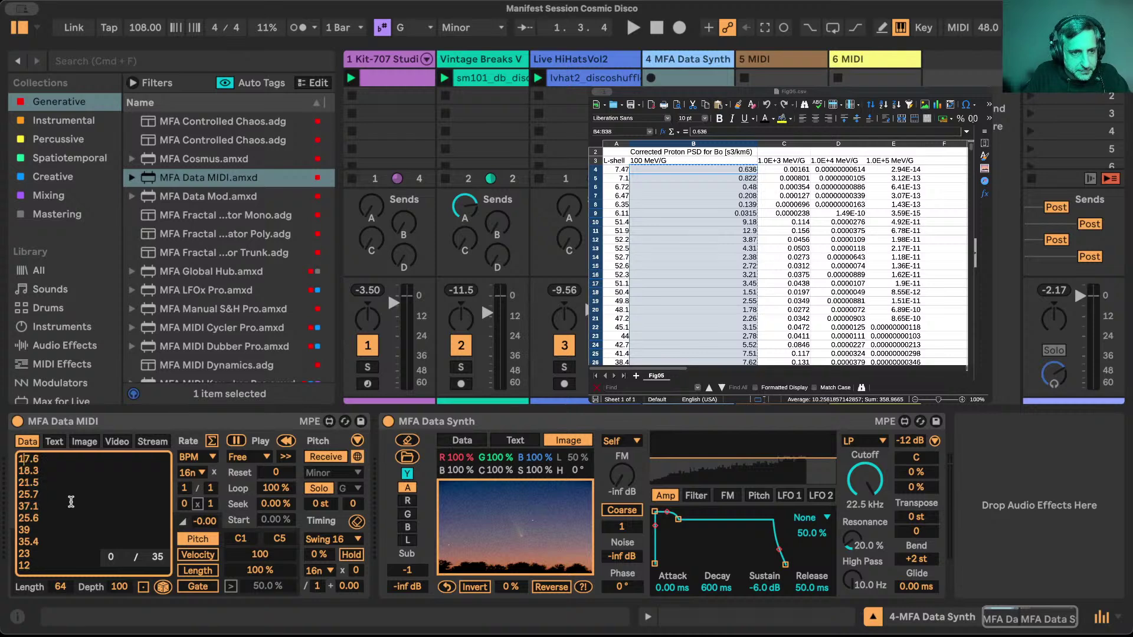
key("Up")
key("Up")
key("Up")
key("Up")
key("Up")
key("Up")
key("Up")
key("Up")
key("Up")
key("Up")
key("Up")
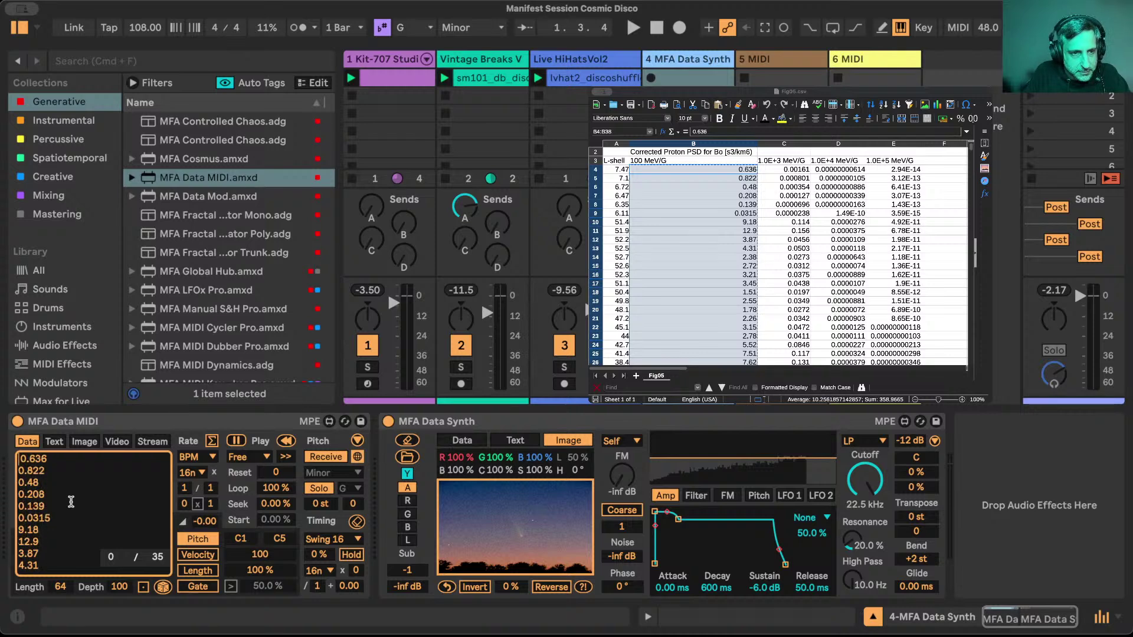
key("shift+Down")
key("shift+Down")
key("shift+Down")
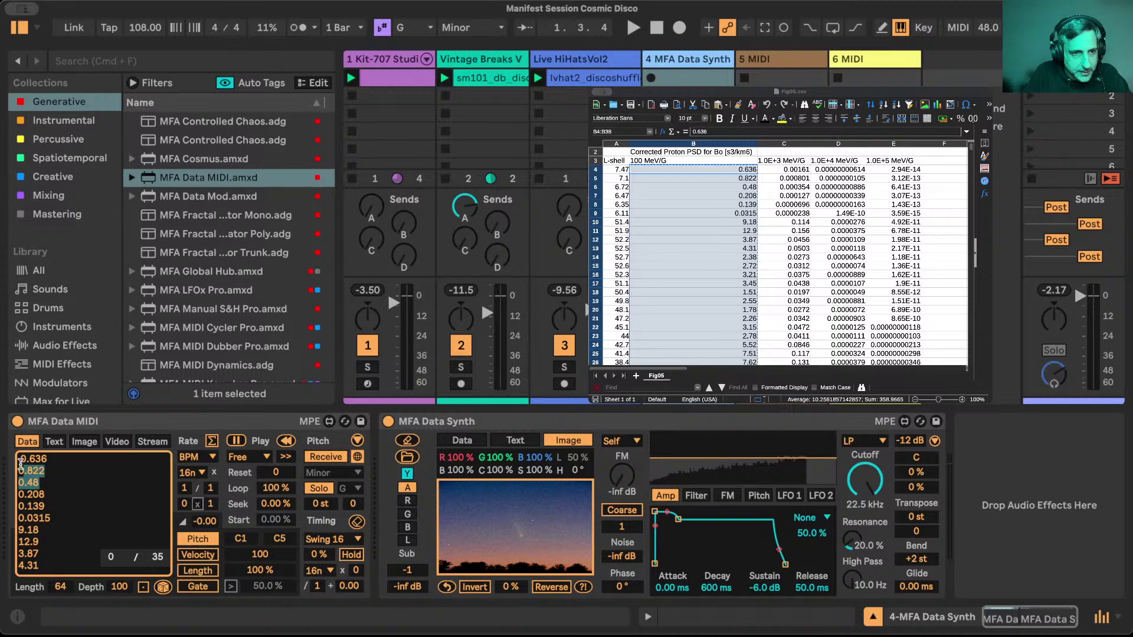
key("BackSpace")
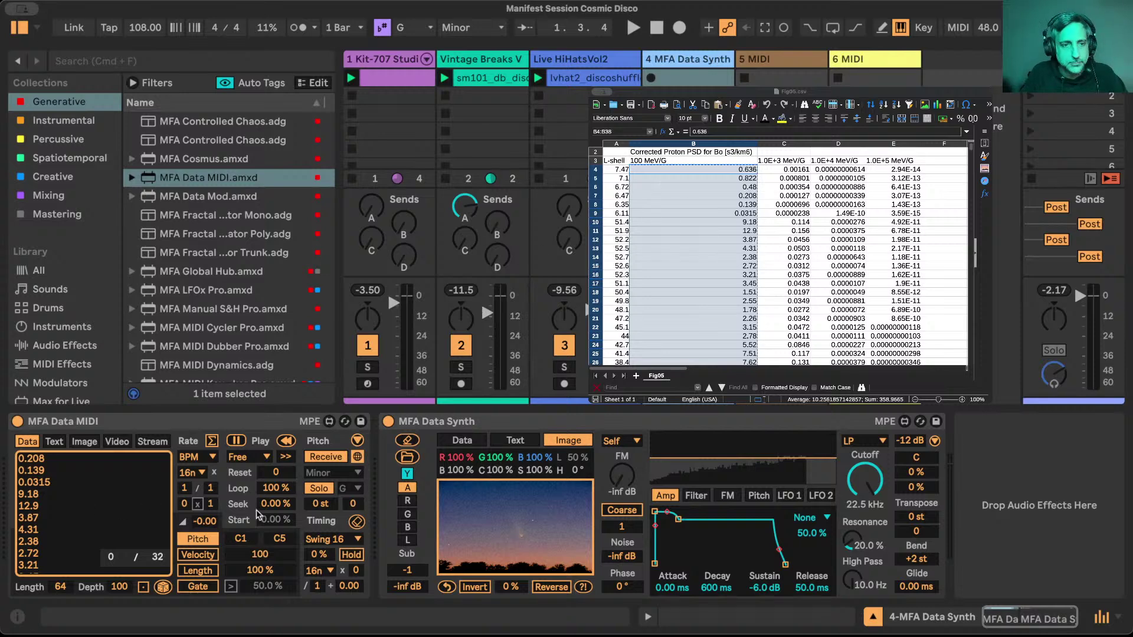
Play the session to lower the Data Synth filter cutoff to 776 Hz, and set the MFA Data MIDI pitch range to G0–G4.
key("space")
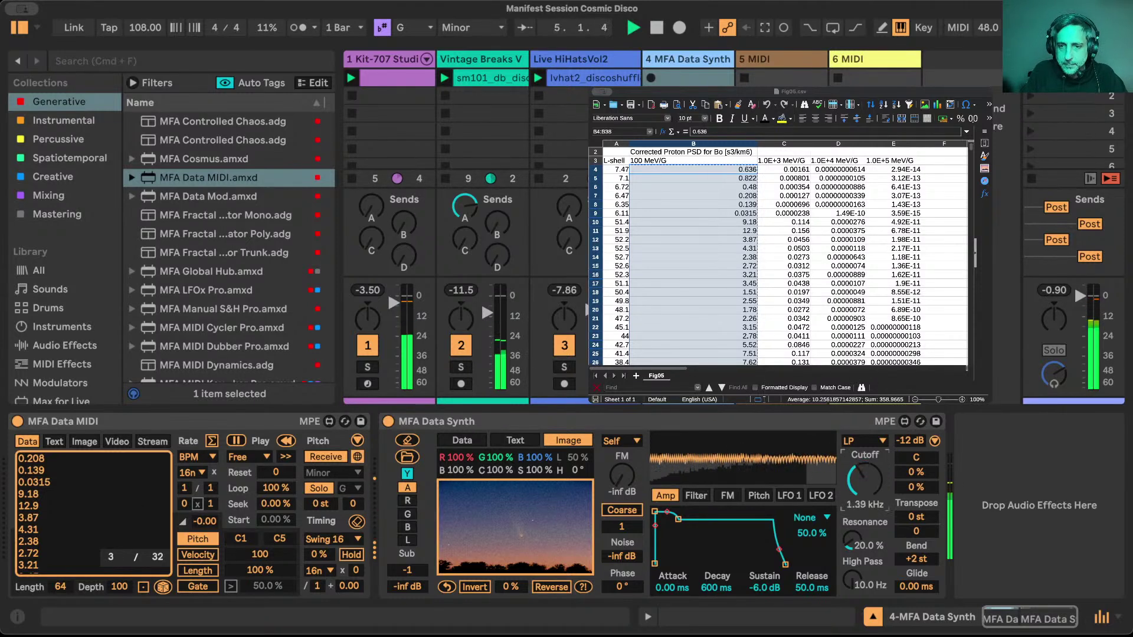
left_click_drag(859, 480, 859, 490)
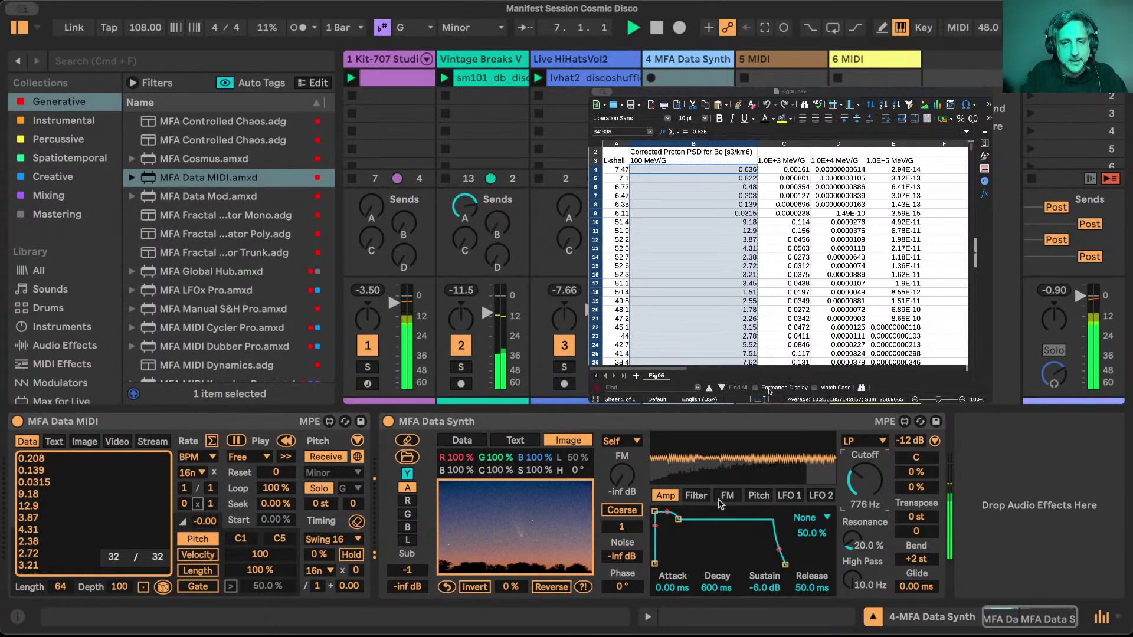
key("space")
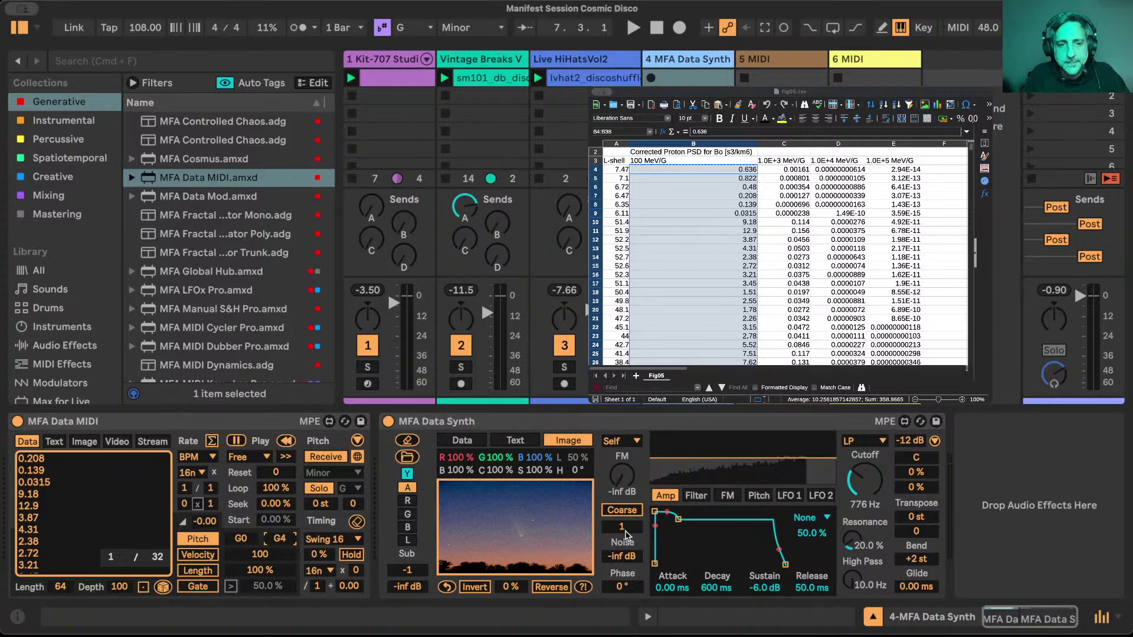
Raise the Sub level of the MFA Data Synth to 0.0 dB.
left_click(656, 421)
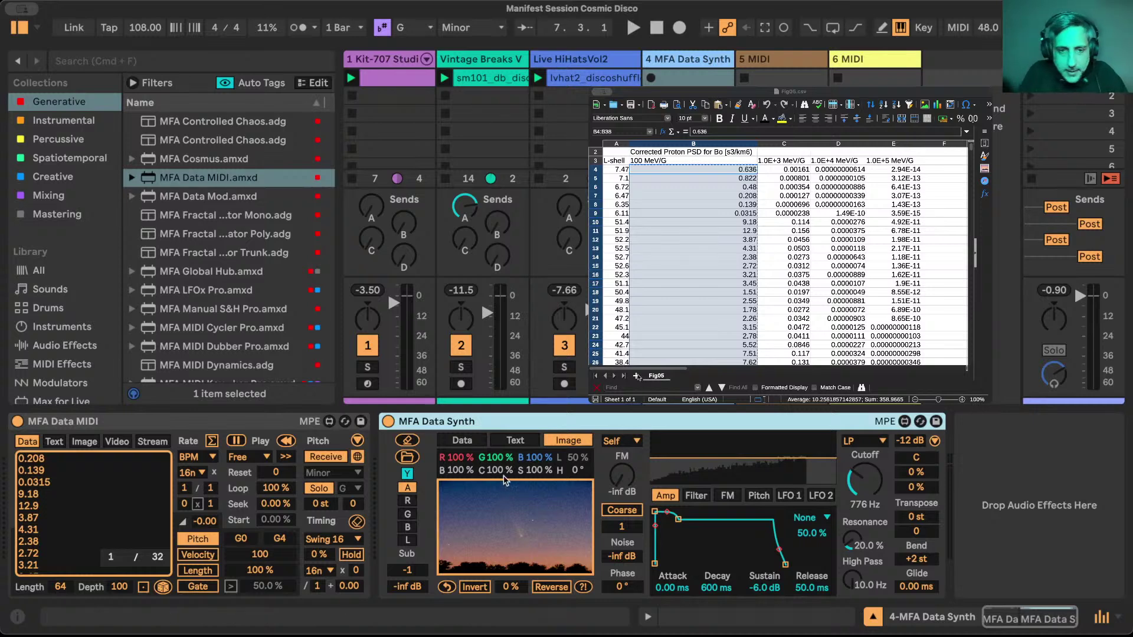
left_click(415, 587)
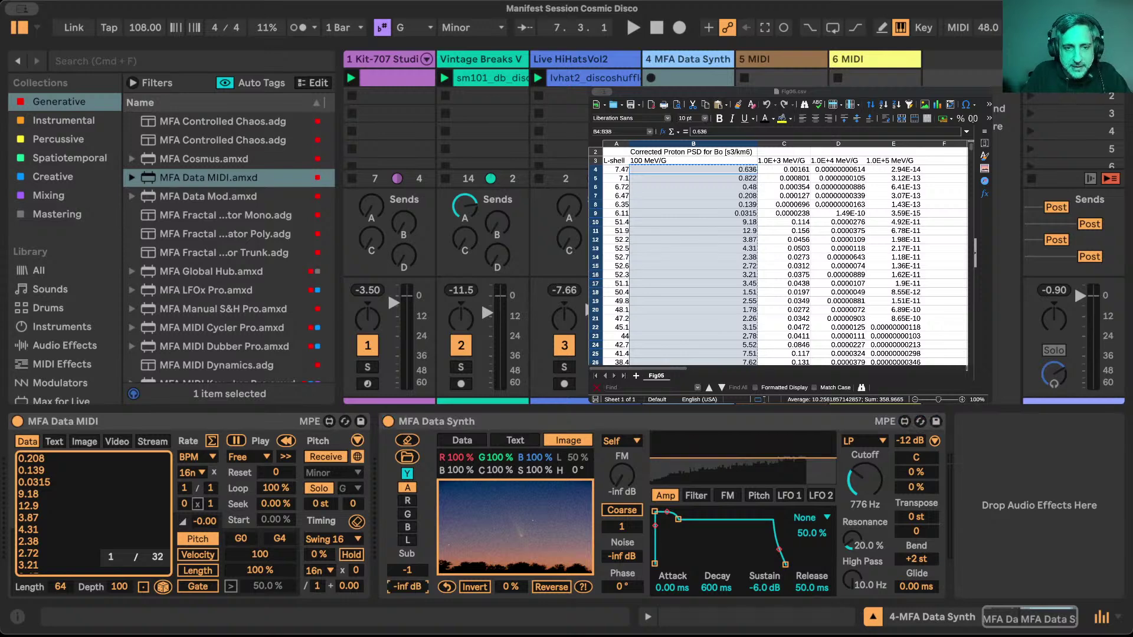
left_click_drag(414, 587, 415, 581)
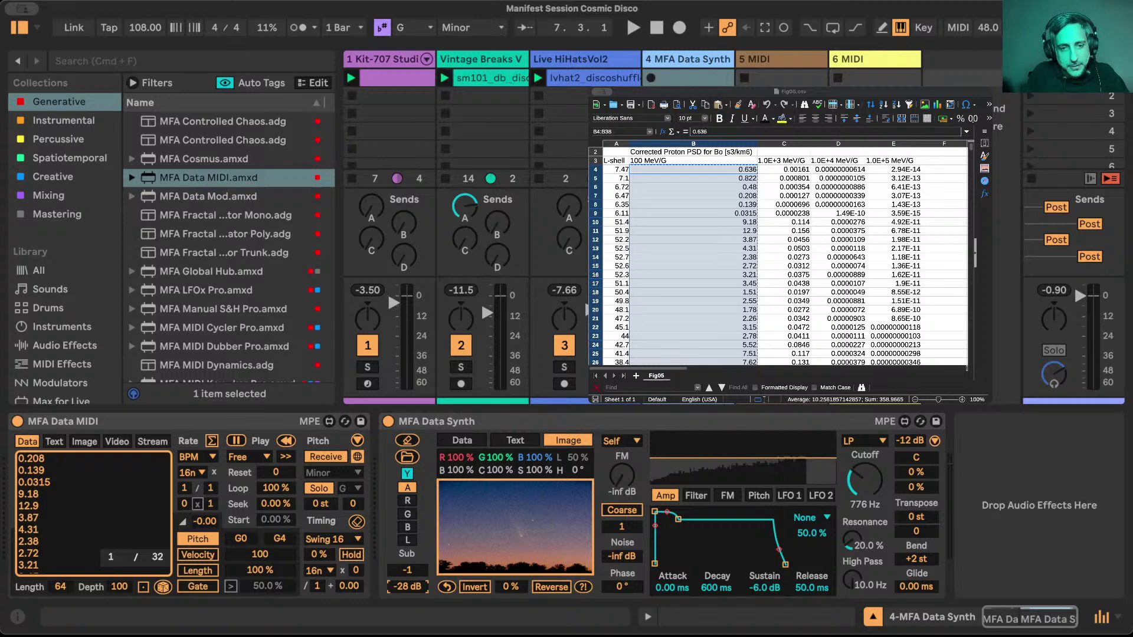
left_click_drag(415, 581, 415, 569)
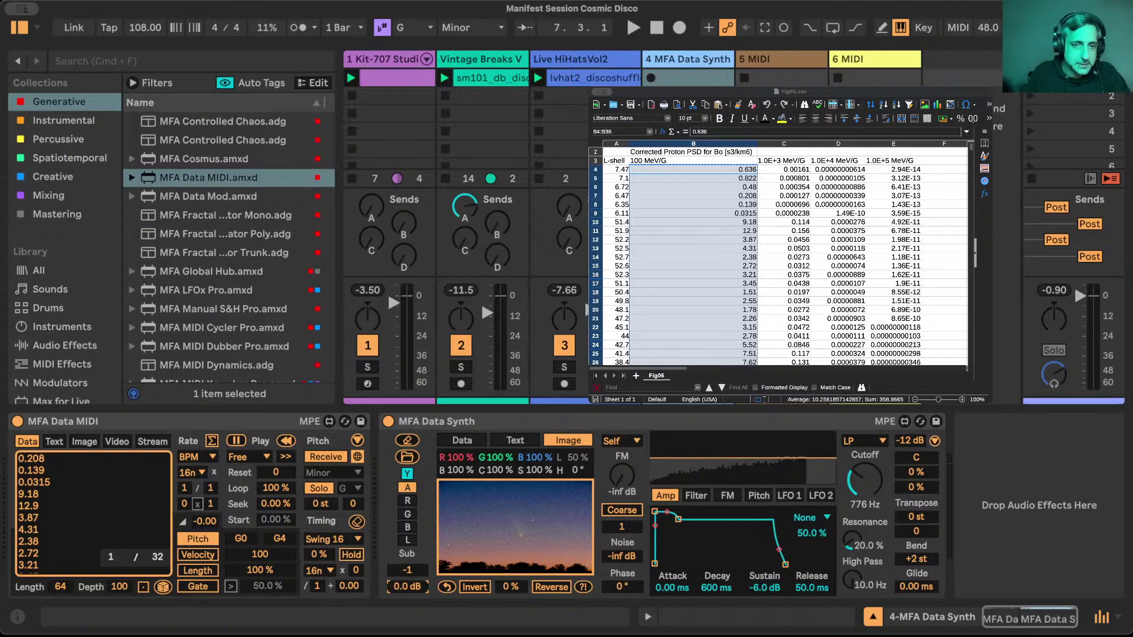
Set the filter cutoff to 1.48 kHz and shape the Filter envelope with a 40.9 ms decay and a 53.5 % amount.
key("space")
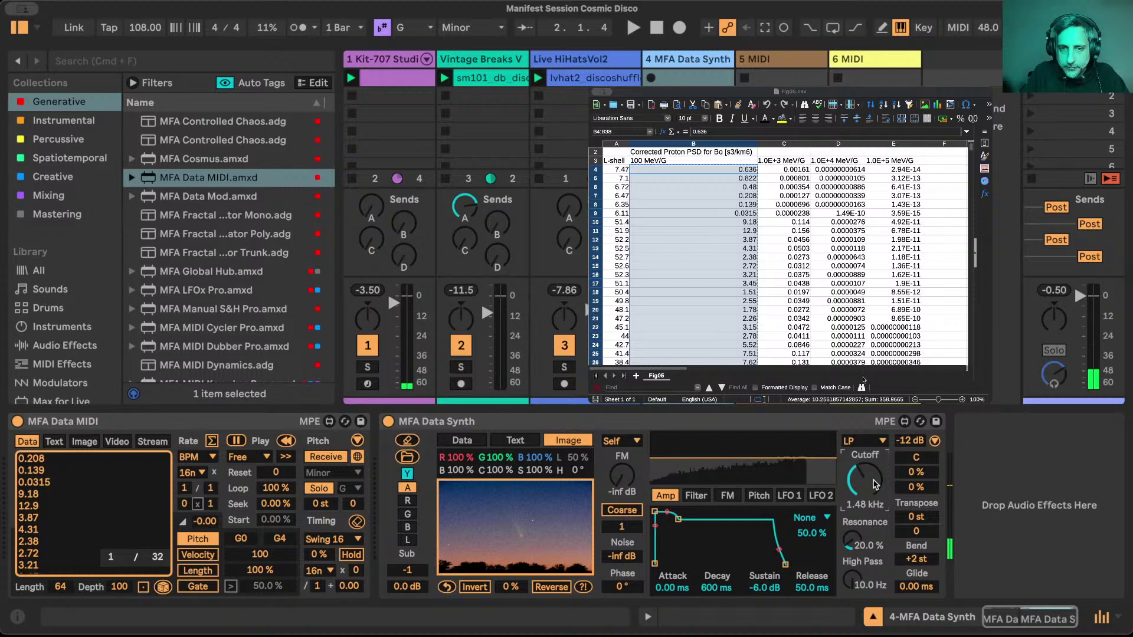
left_click(695, 496)
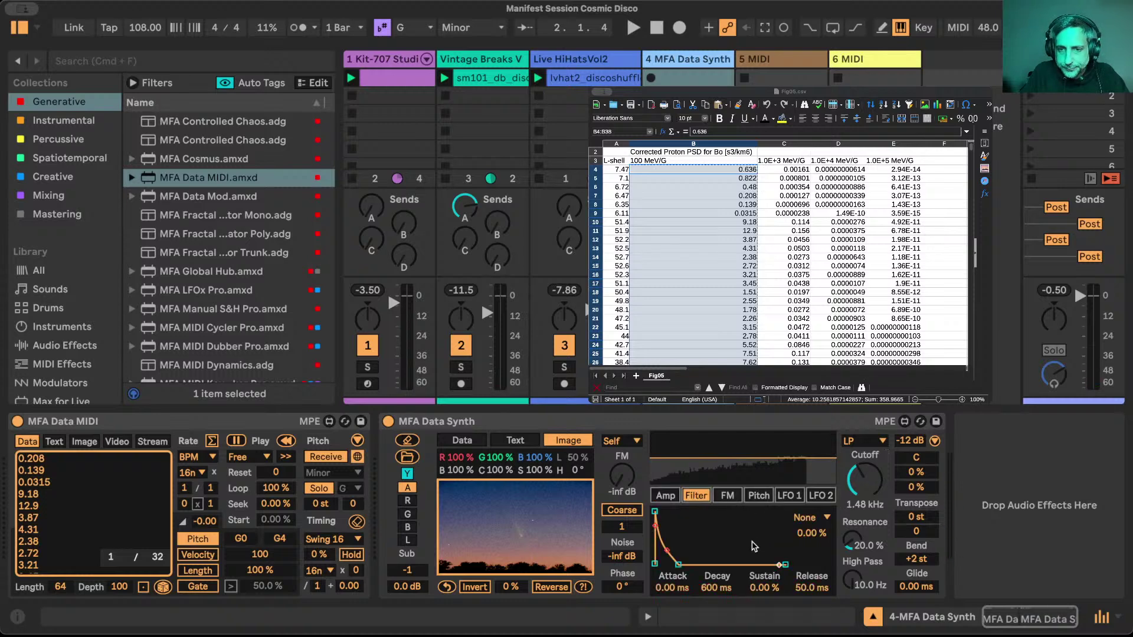
left_click_drag(679, 564, 666, 564)
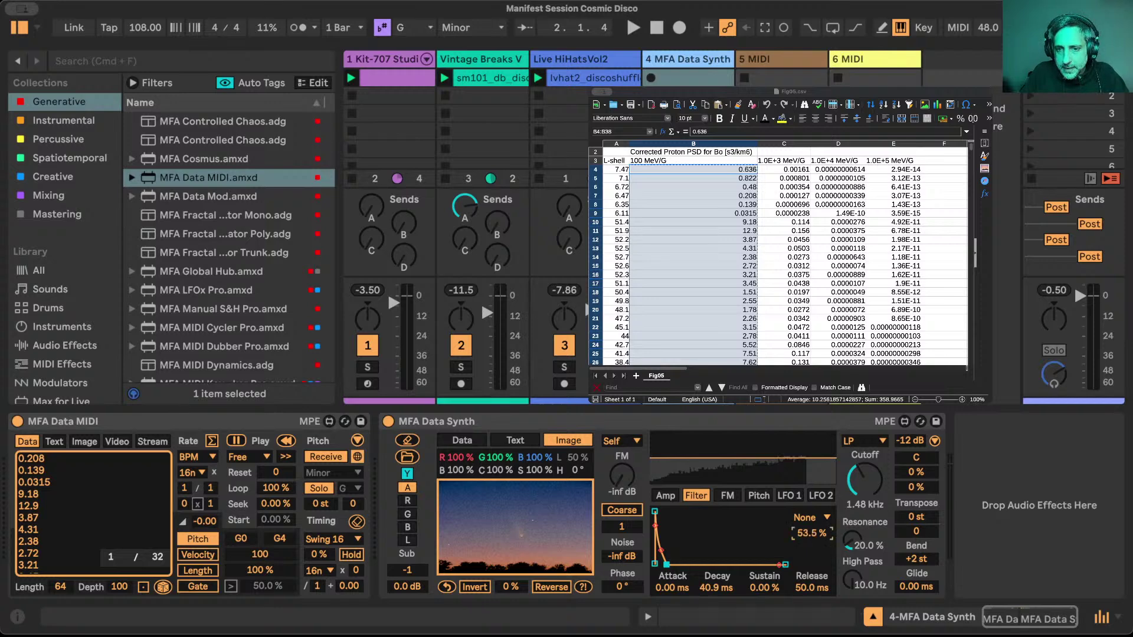
With the session playing, raise the low pitch limit to G1 and set the synth's second Transpose value to -1.
key("space")
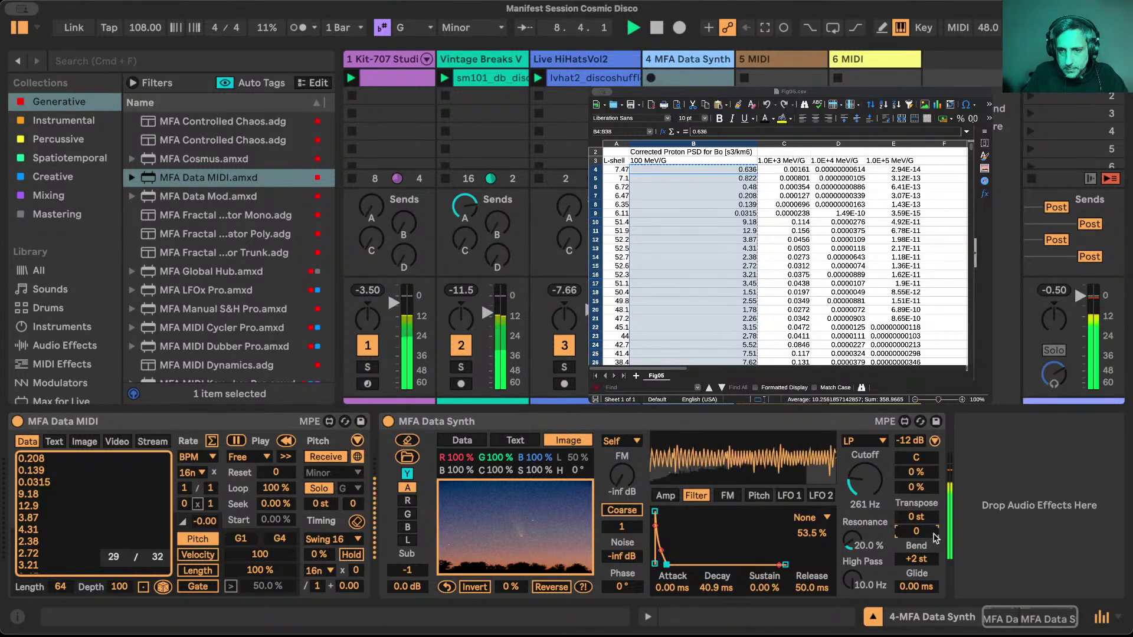
scroll(934, 538, "up", 2)
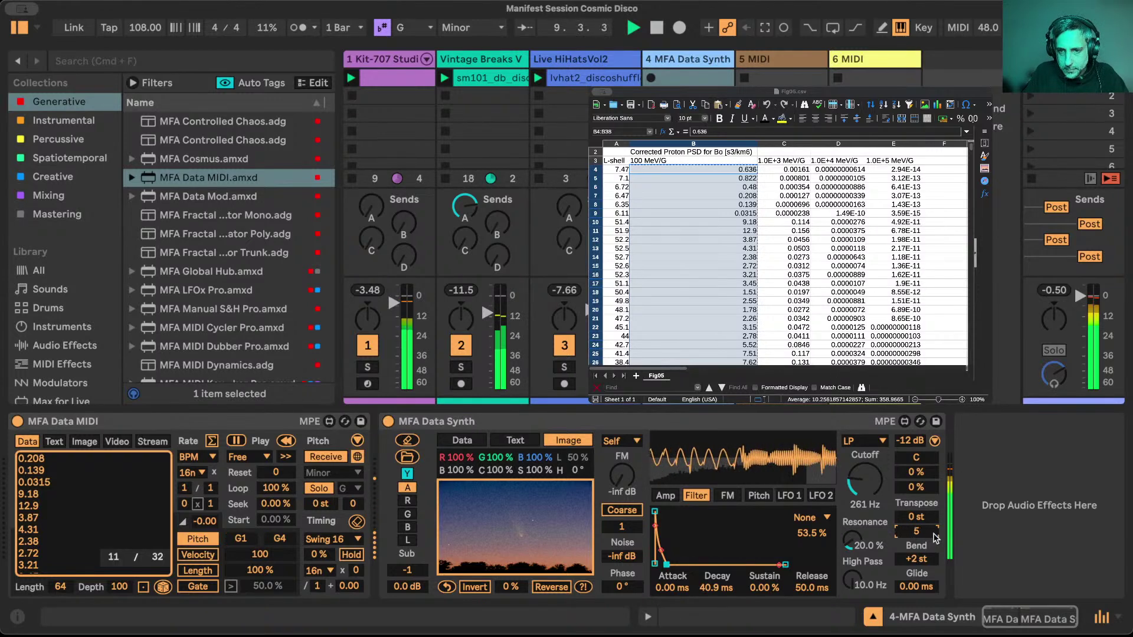
scroll(934, 538, "down", 2)
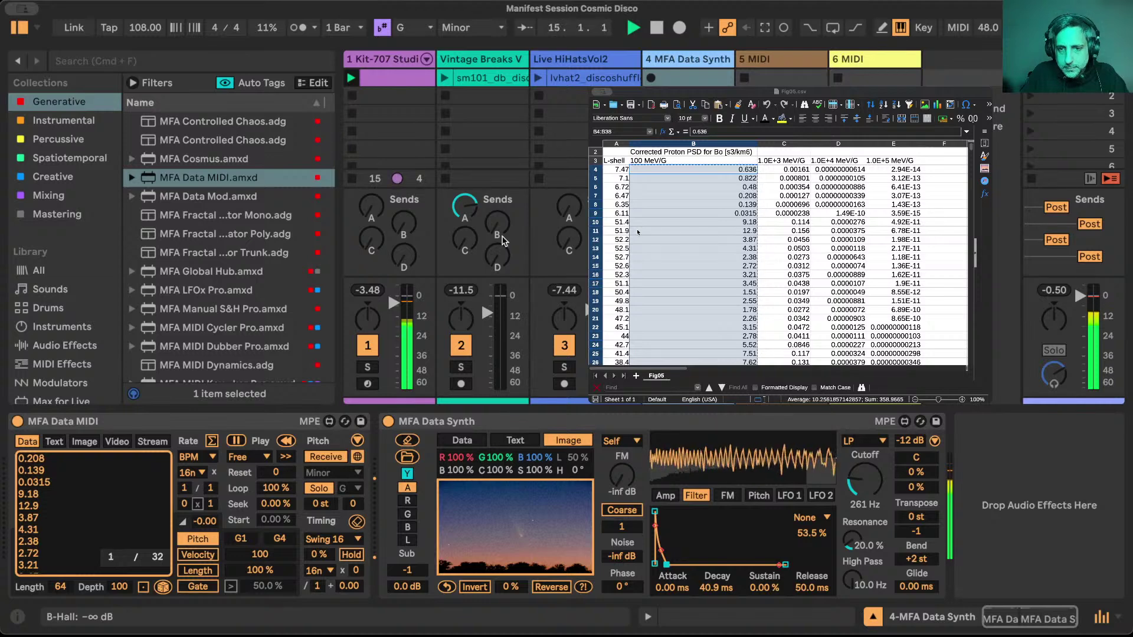
Lower the synth's Sub level to -7.2 dB and raise its FM amount to -6.7 dB.
left_click_drag(398, 581, 399, 599)
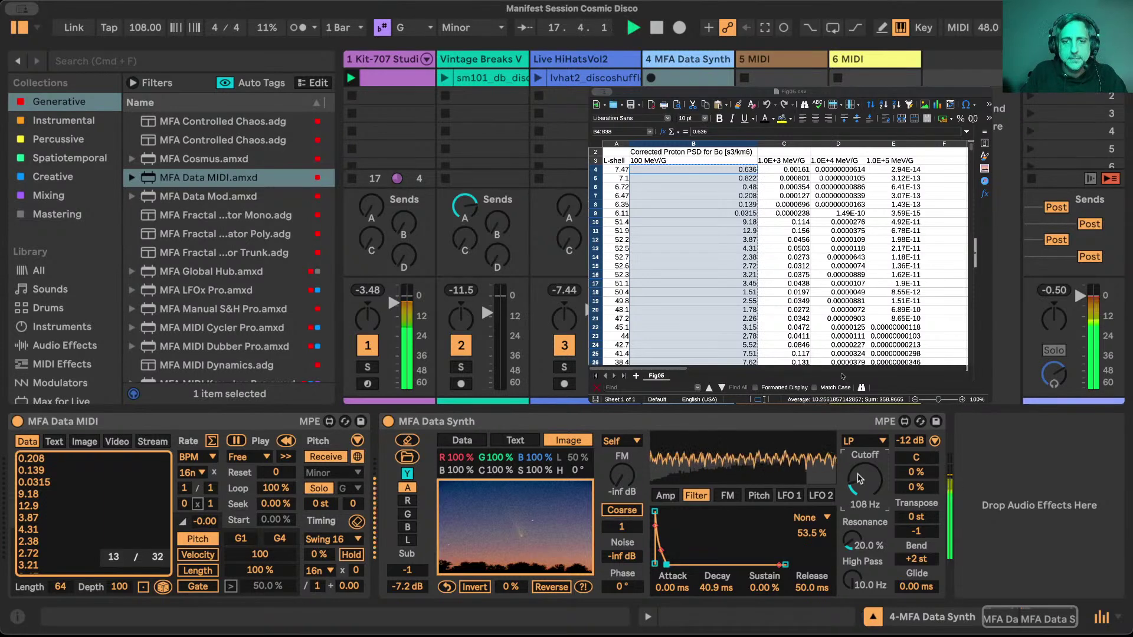
left_click_drag(622, 475, 621, 457)
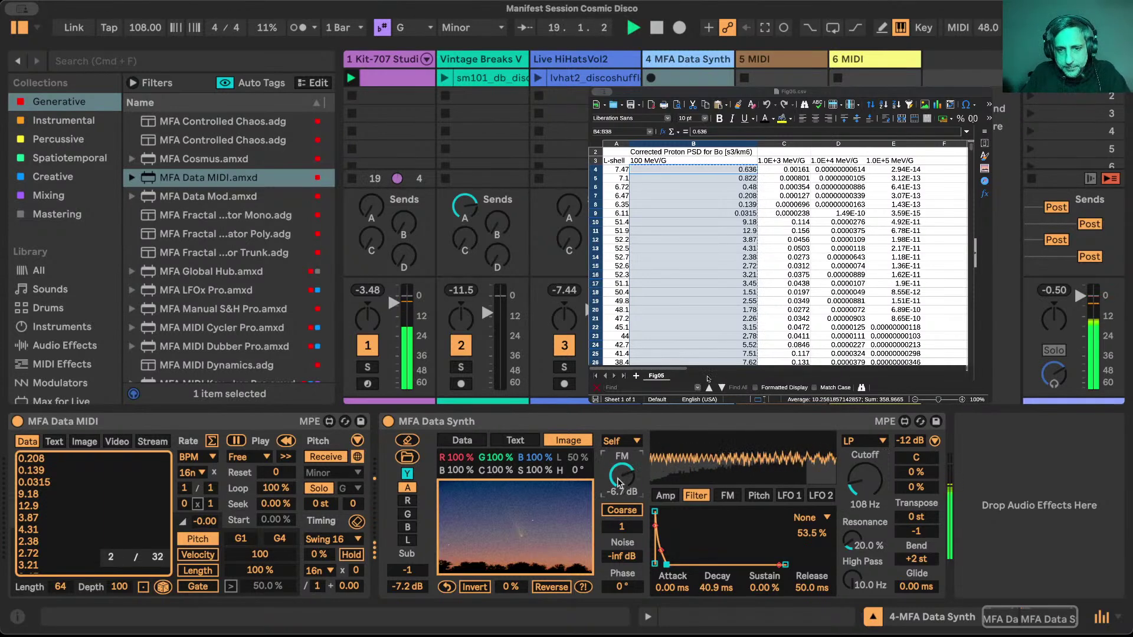
Set the coarse FM ratio to 3 and the FM envelope's decay to 600 ms.
left_click(726, 495)
left_click_drag(664, 565, 676, 568)
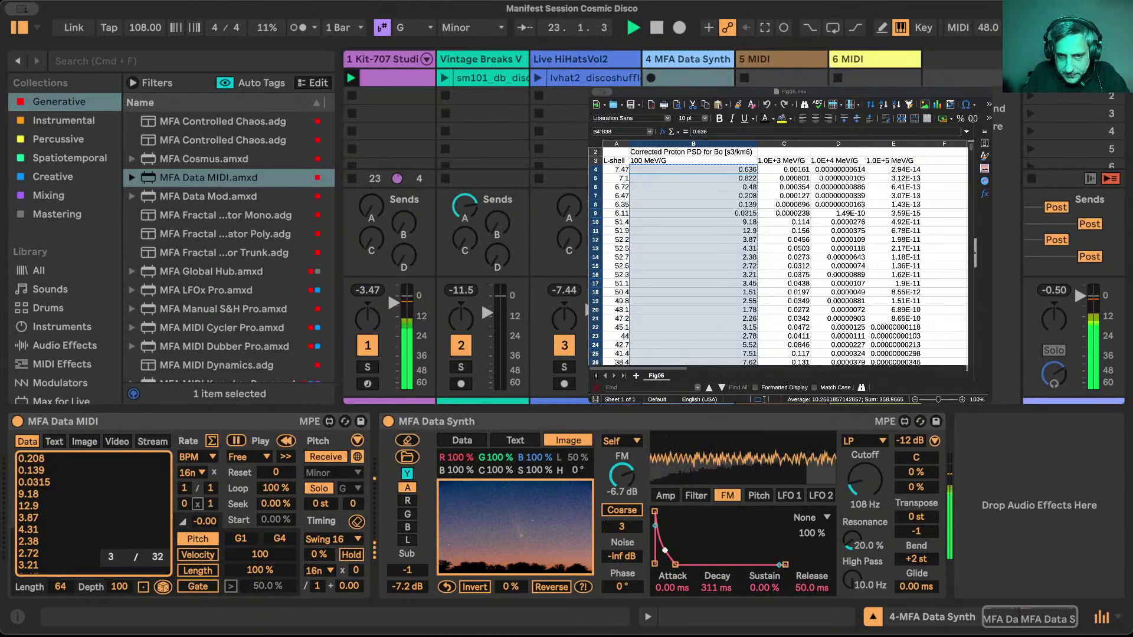
left_click_drag(665, 555, 680, 565)
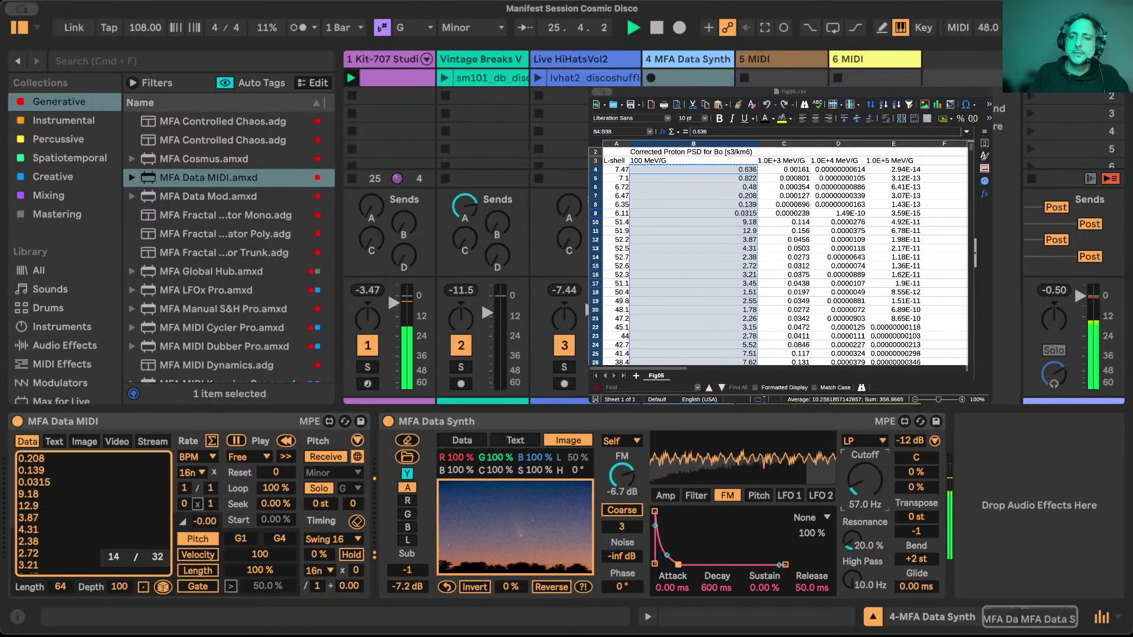
Raise the filter resonance to 38.9 % and set the Random modulation of the Filter to 11 % in the synth's modulation matrix.
left_click_drag(852, 539, 851, 526)
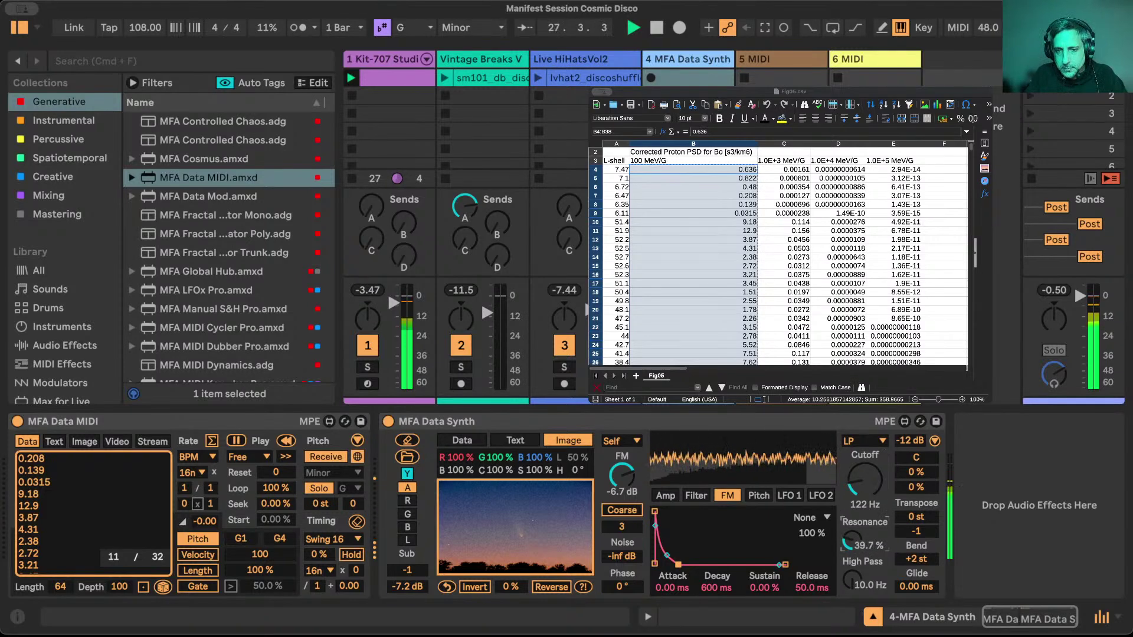
left_click(933, 443)
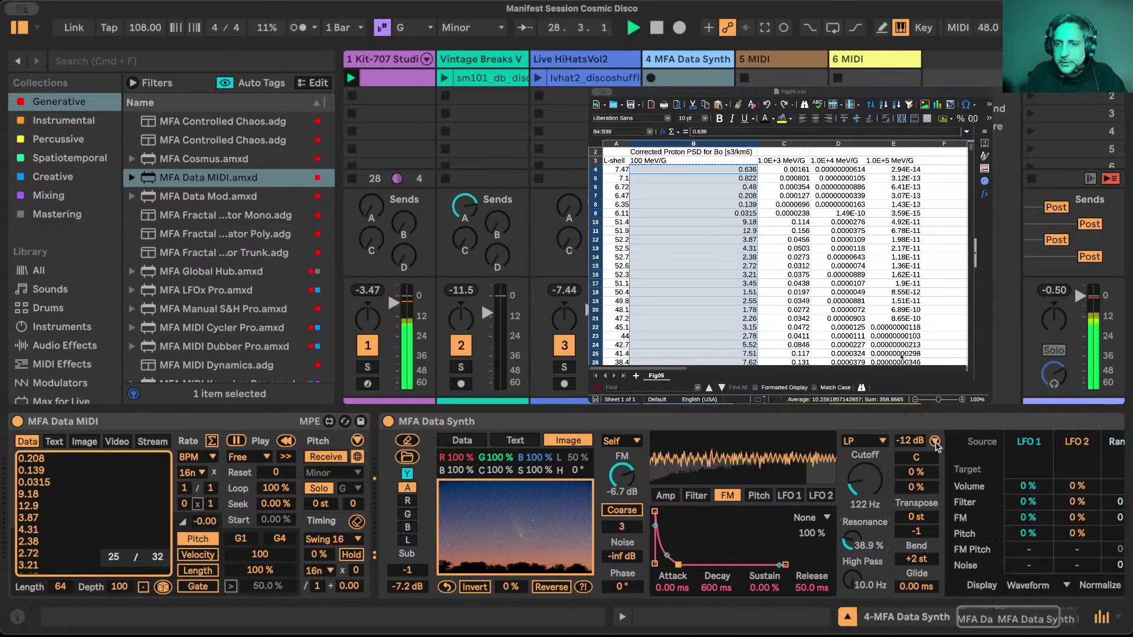
left_click(944, 502)
left_click_drag(944, 502, 944, 496)
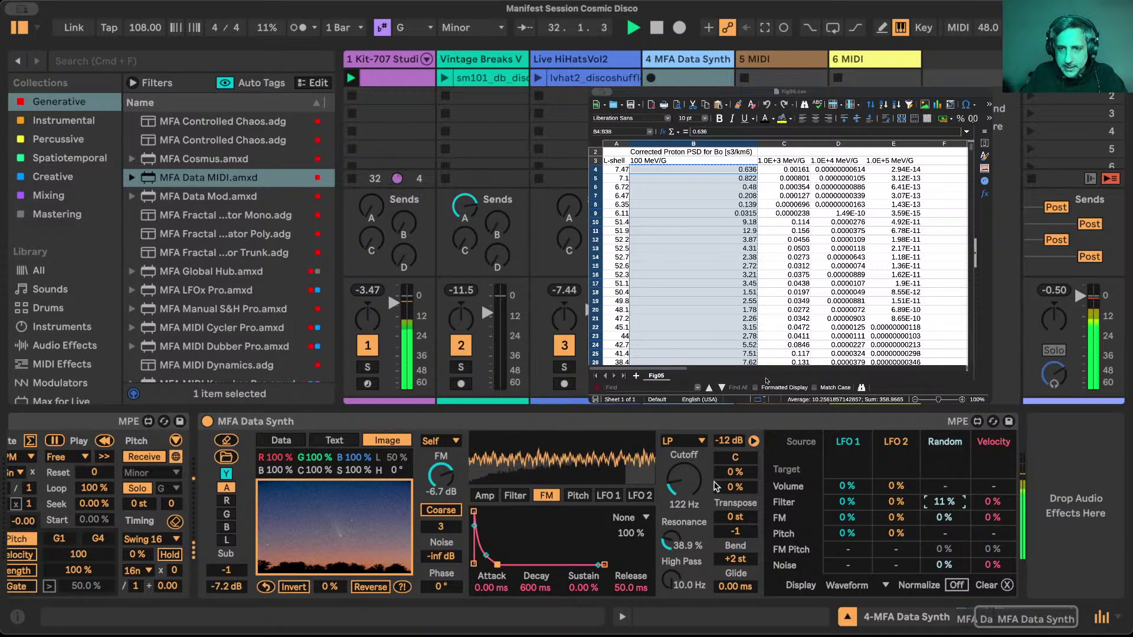
Set the Random modulation of FM to -14 % and raise the FM amount to -4.4 dB.
left_click(944, 517)
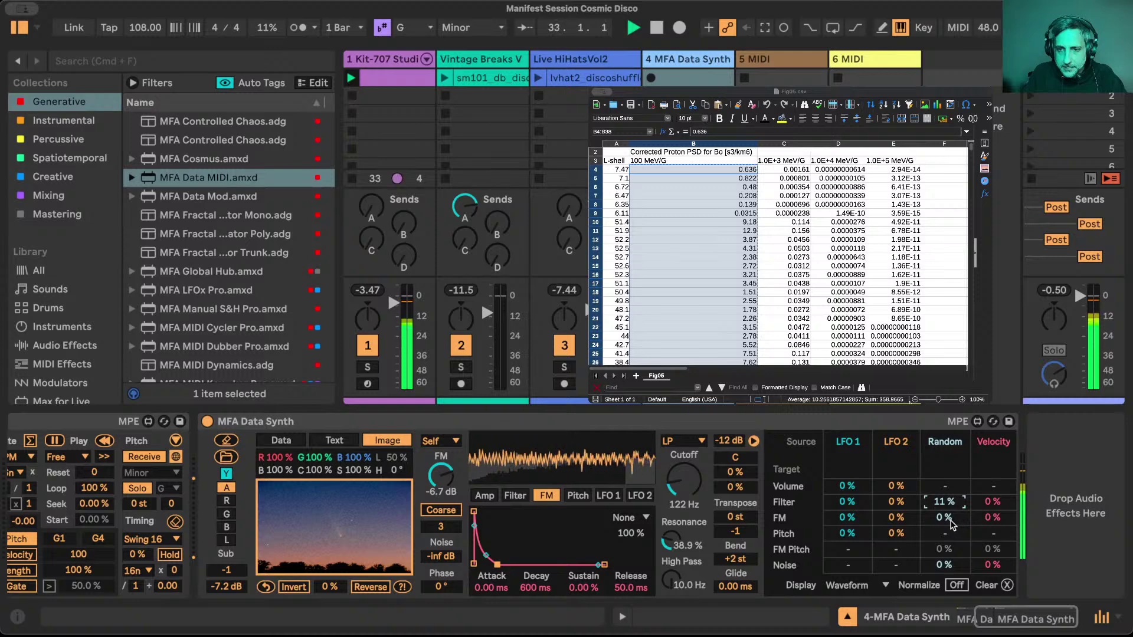
left_click_drag(944, 517, 952, 524)
left_click_drag(441, 475, 441, 470)
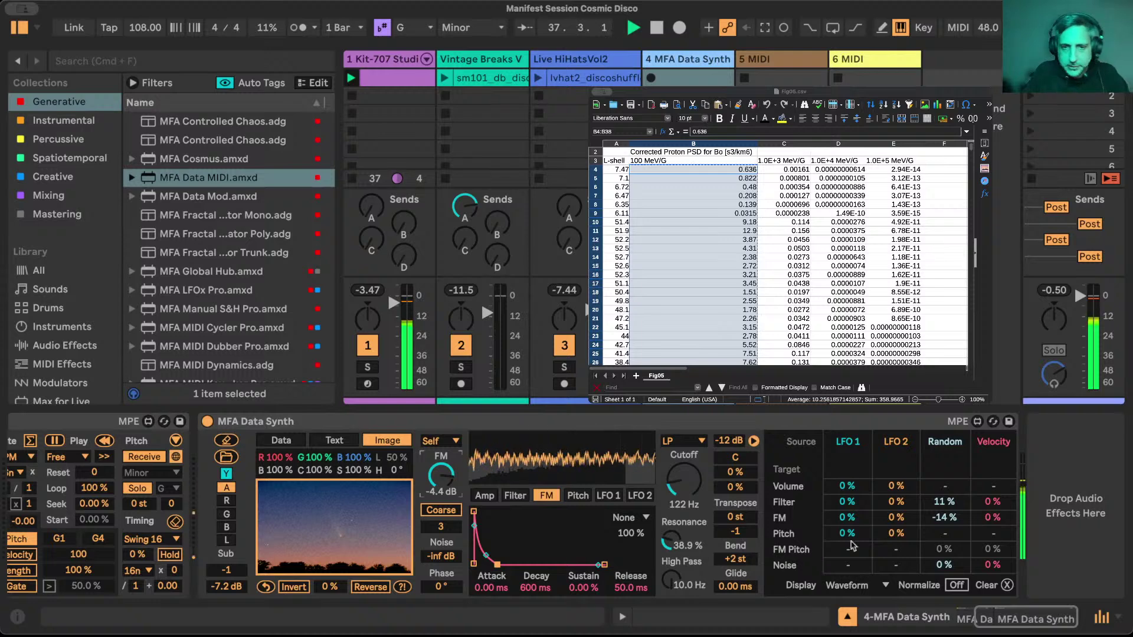
In MFA Data MIDI, set the Swing 16 amount to 18 % and enable data-driven note length ranging from 234 % to 77 %.
scroll(659, 514, "left", 5)
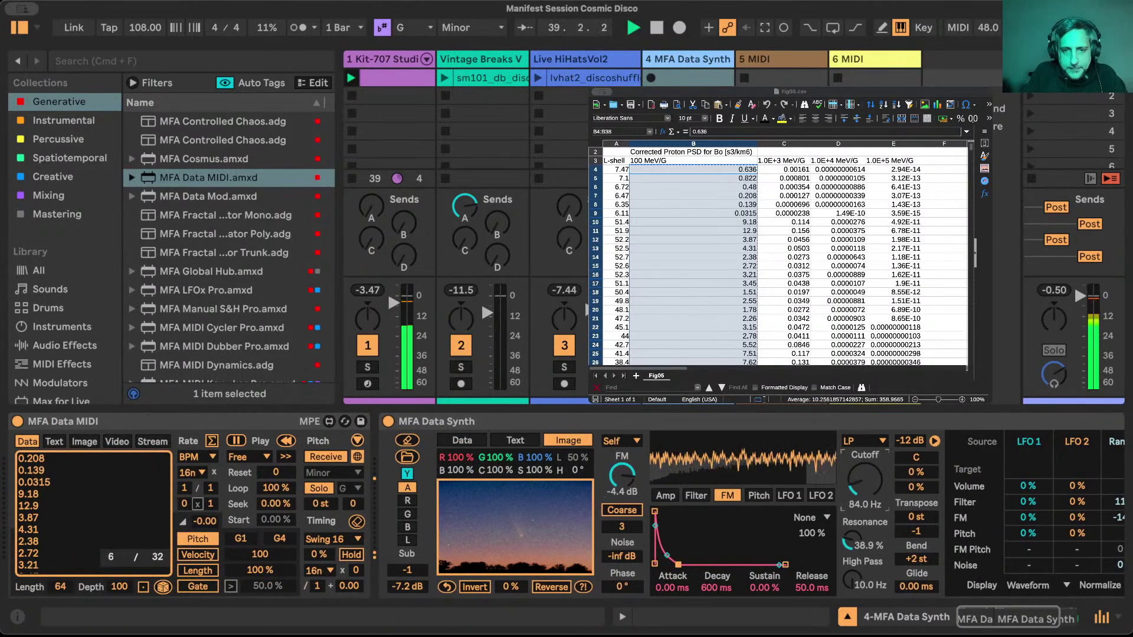
left_click_drag(318, 554, 319, 537)
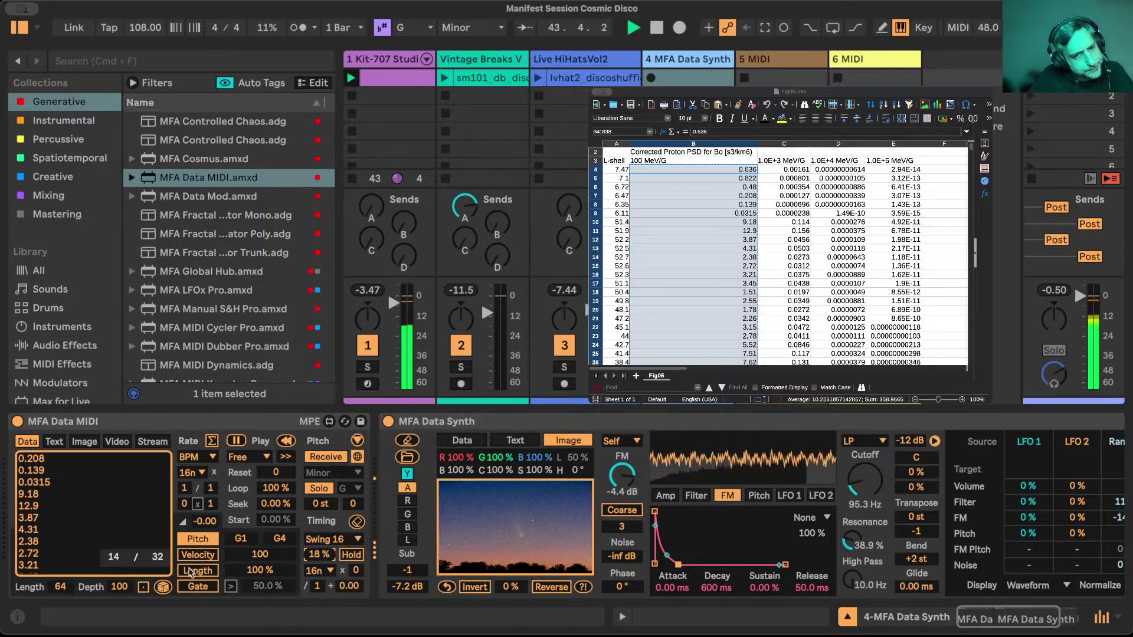
left_click(202, 571)
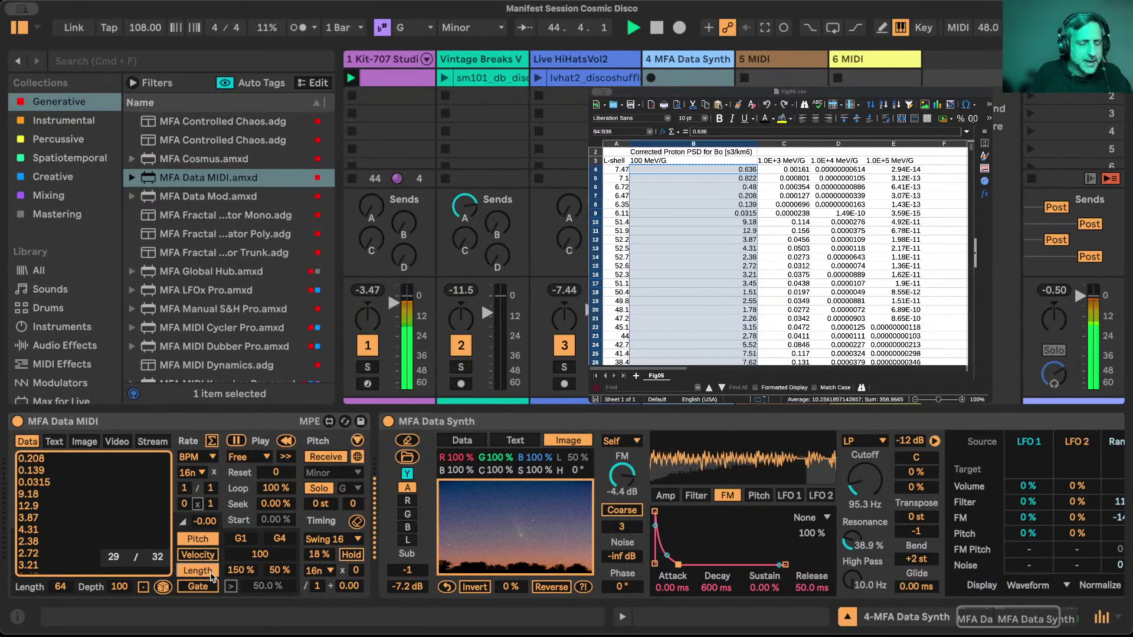
left_click(242, 571)
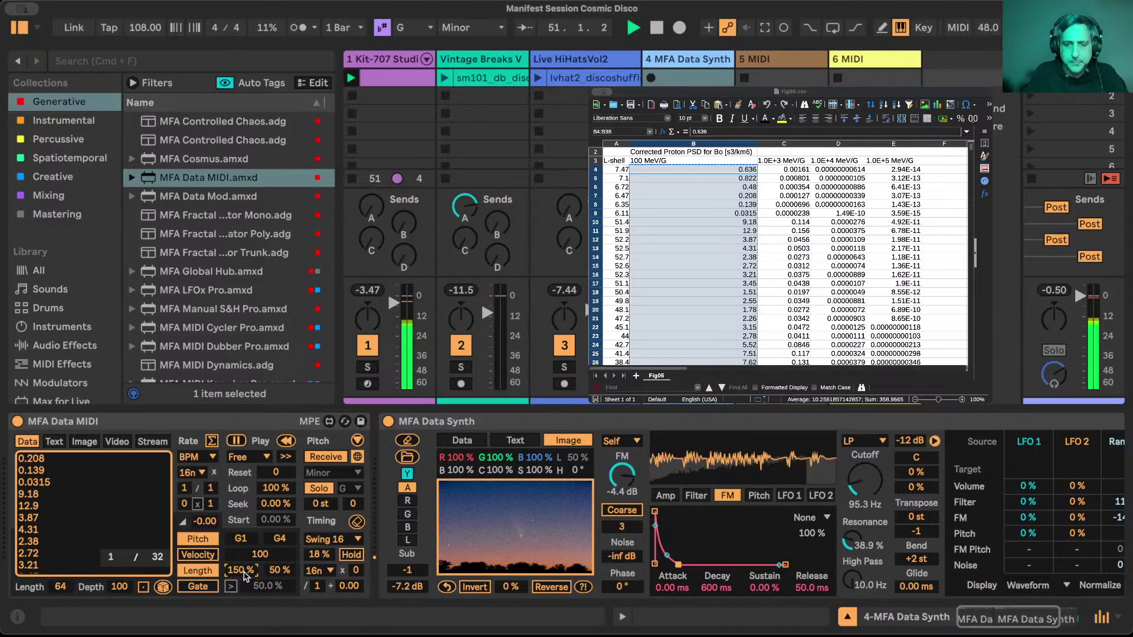
left_click_drag(245, 575, 245, 558)
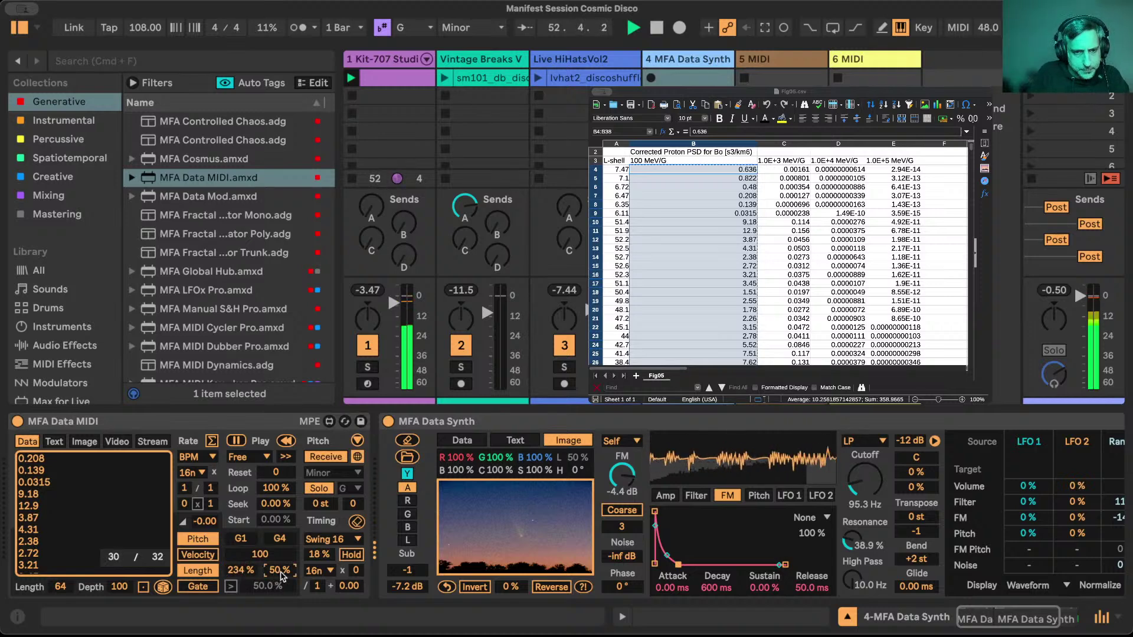
left_click_drag(282, 575, 282, 561)
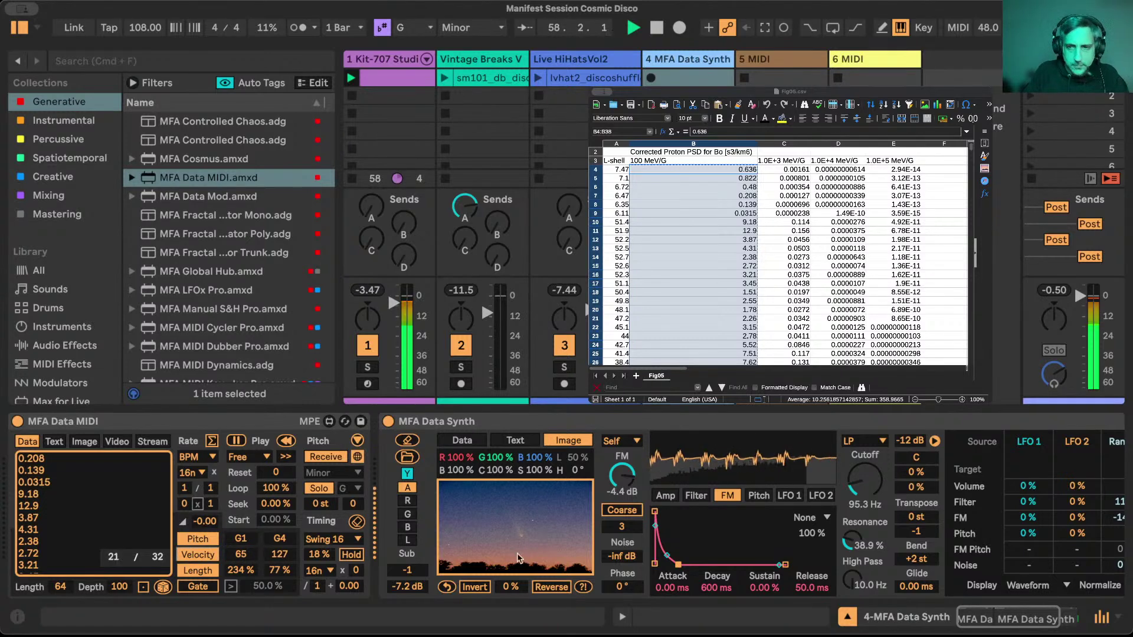
Set the Velocity modulation of the synth's Filter to 43 % and the data-driven MIDI velocity range to 127–83.
scroll(1046, 463, "right", 5)
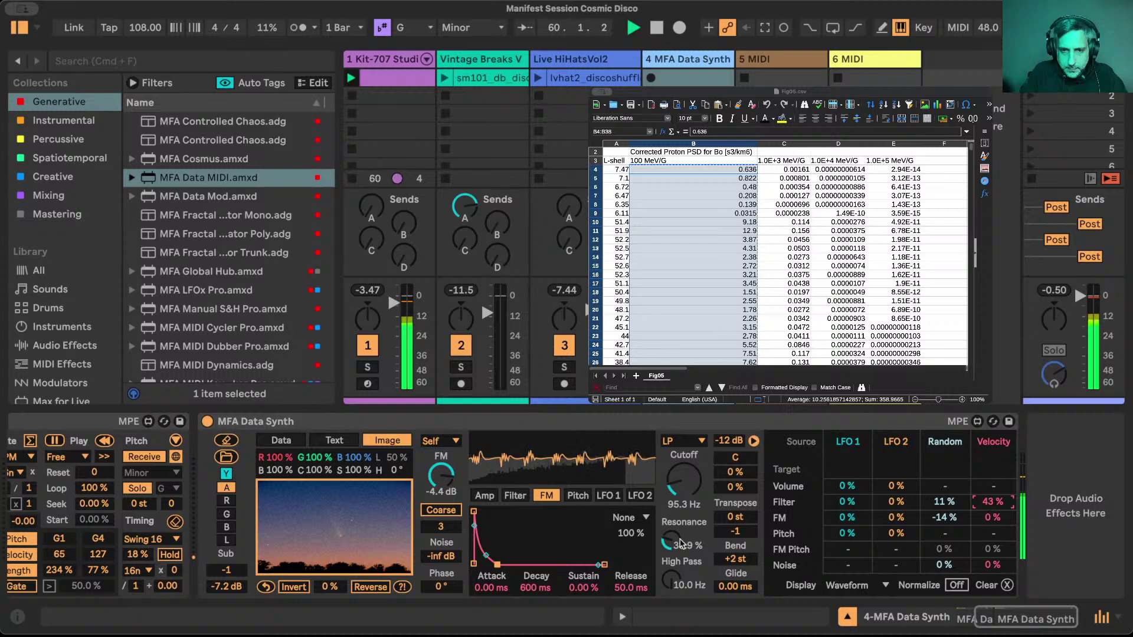
scroll(657, 546, "left", 5)
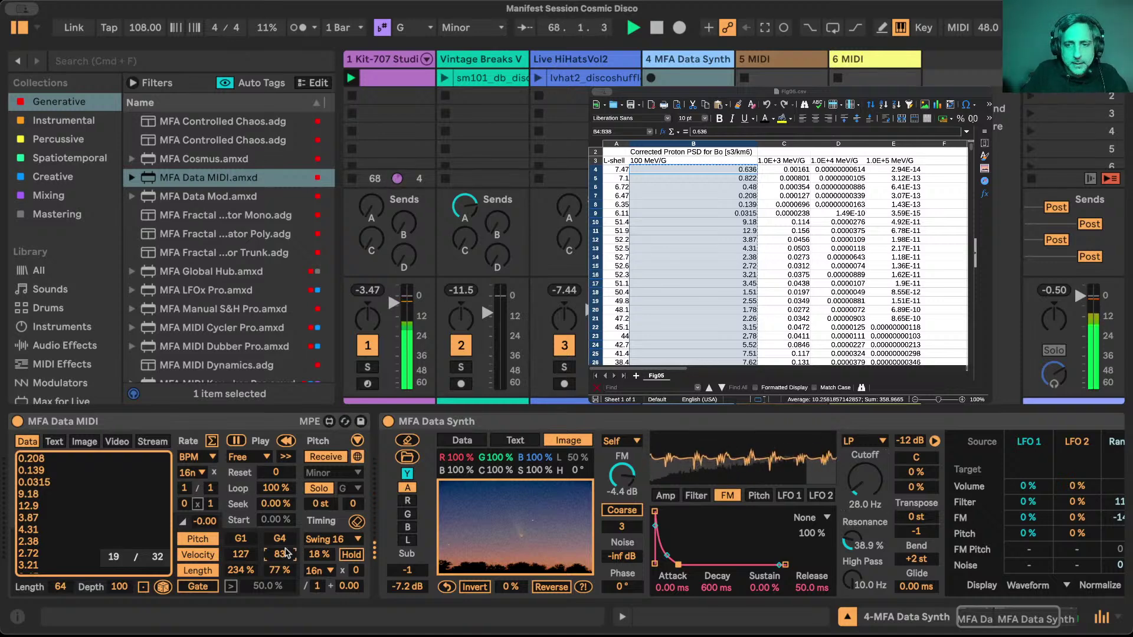
In MFA Data MIDI, set the data-driven note length range to 100 %–23 %.
scroll(42, 512, "right", 3)
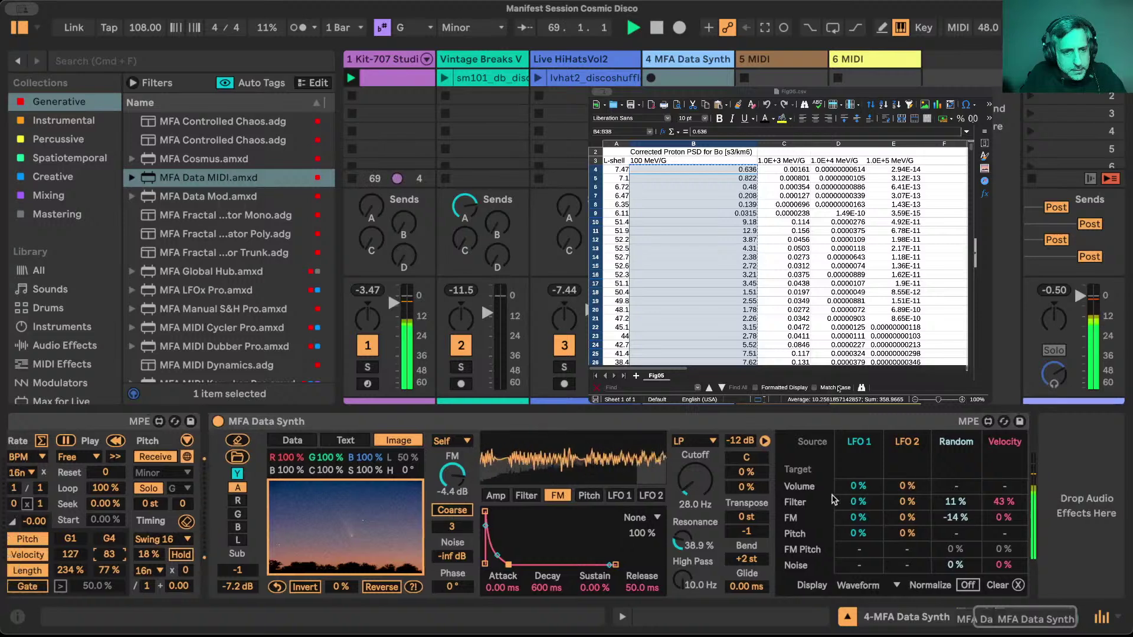
left_click_drag(179, 571, 183, 575)
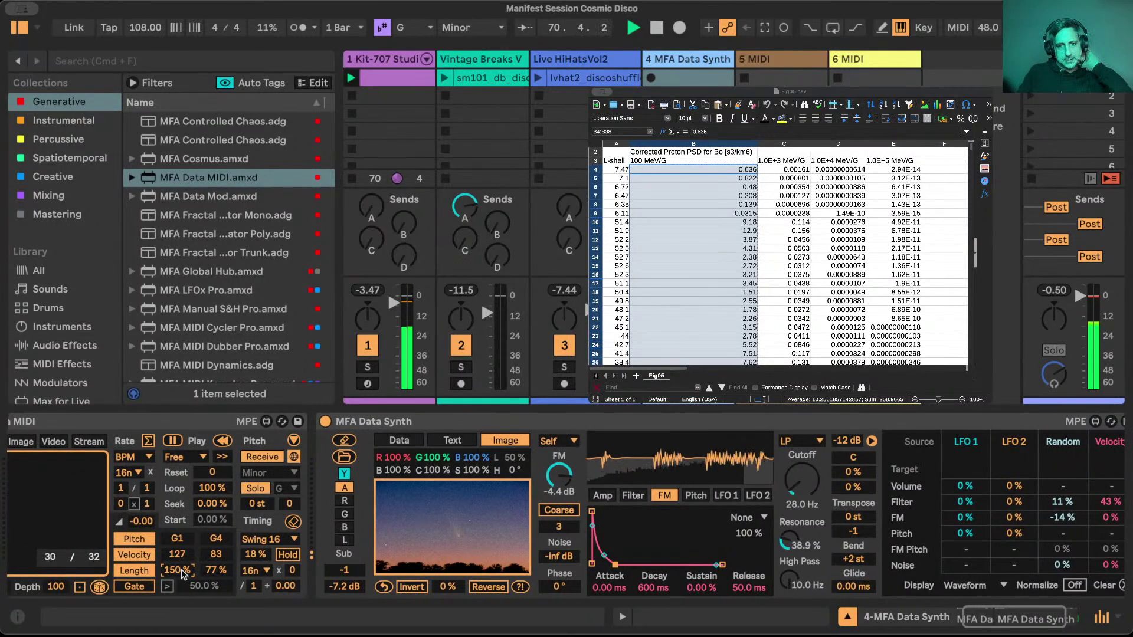
type("100")
key("Return")
left_click(215, 572)
type("50")
key("Return")
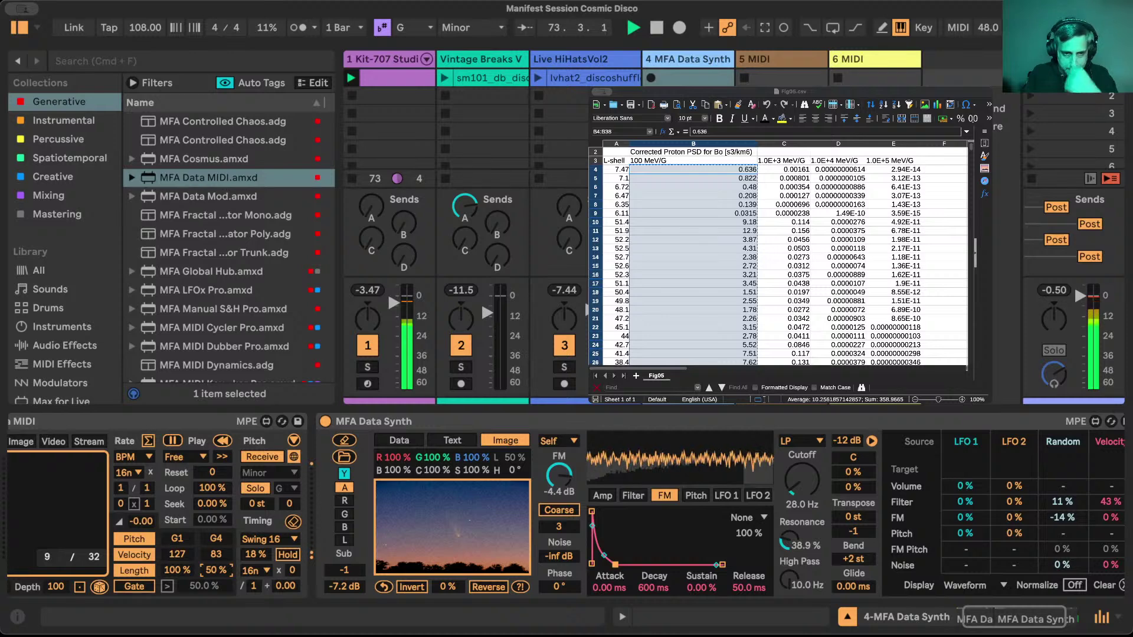
type("23")
key("Return")
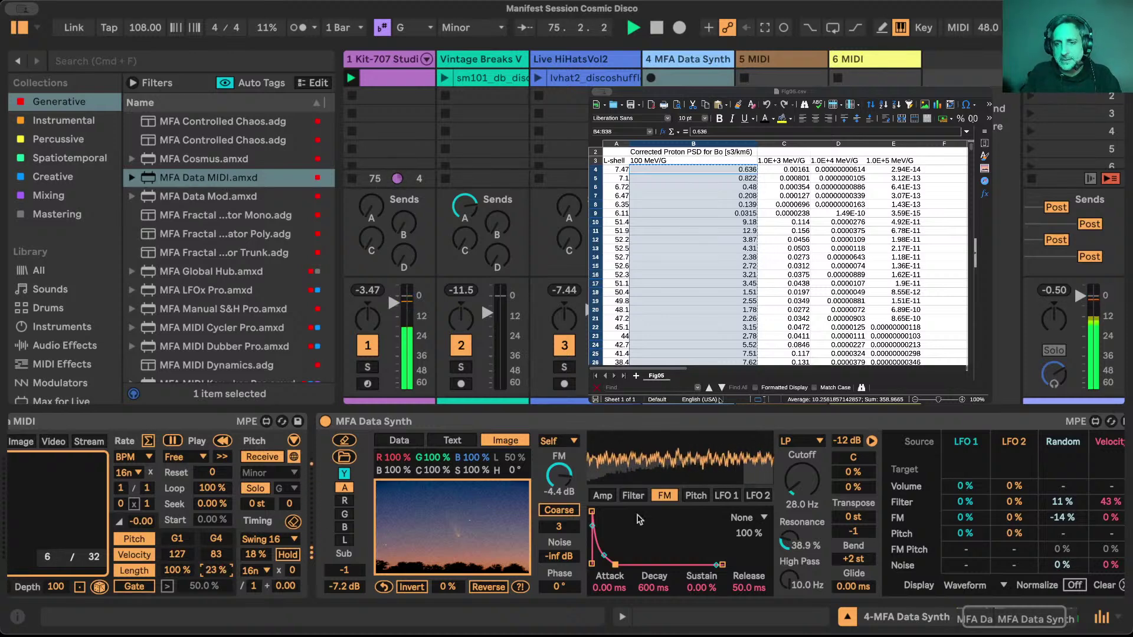
Lower the Velocity modulation of the synth's Filter to 27 %, and set the filter envelope amount to 4.72 % with the cutoff at 20.0 Hz.
scroll(547, 511, "right", 5)
left_click_drag(993, 501, 993, 520)
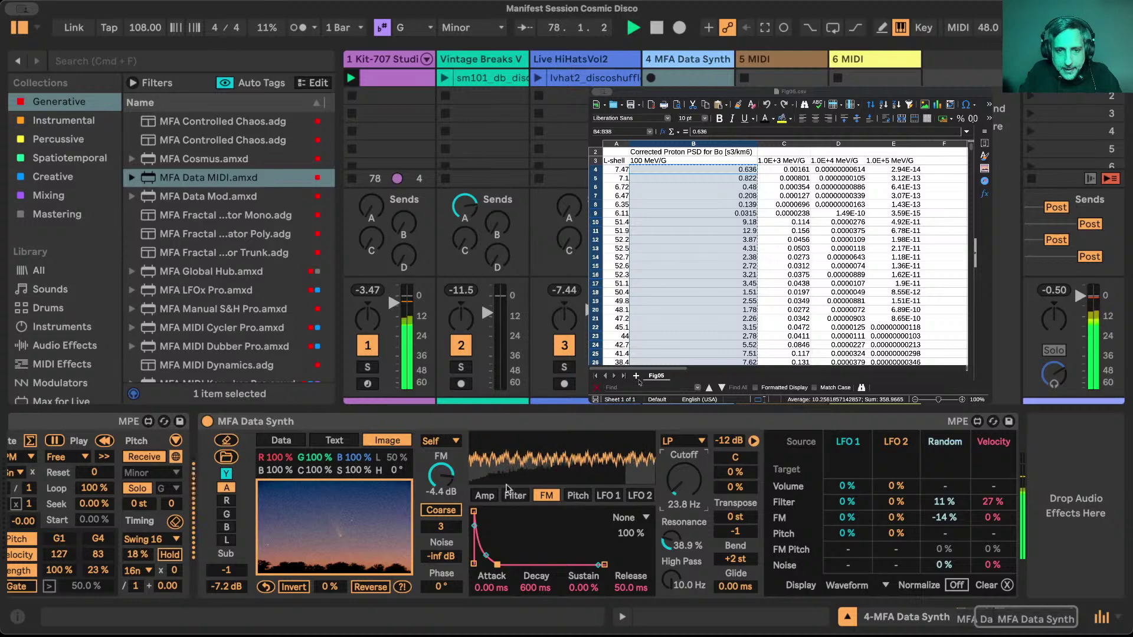
left_click(514, 494)
left_click_drag(631, 532, 631, 551)
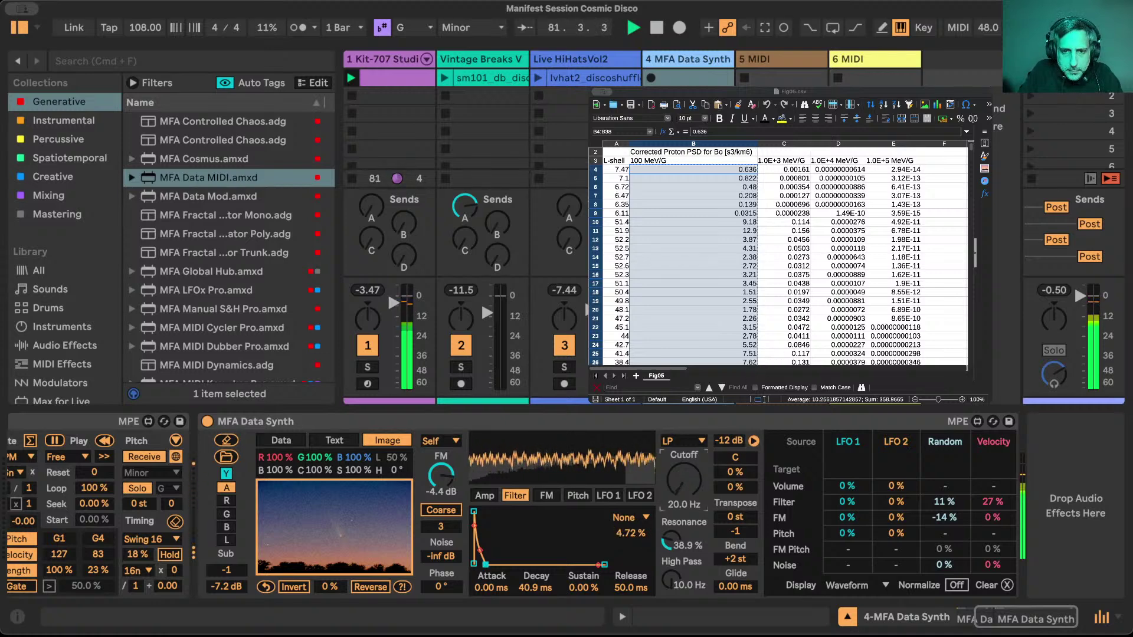
Set the Filter's Random modulation to 2 % and Velocity modulation to 16 %, and change the FM source to Sine.
left_click(942, 502)
left_click_drag(992, 501, 992, 508)
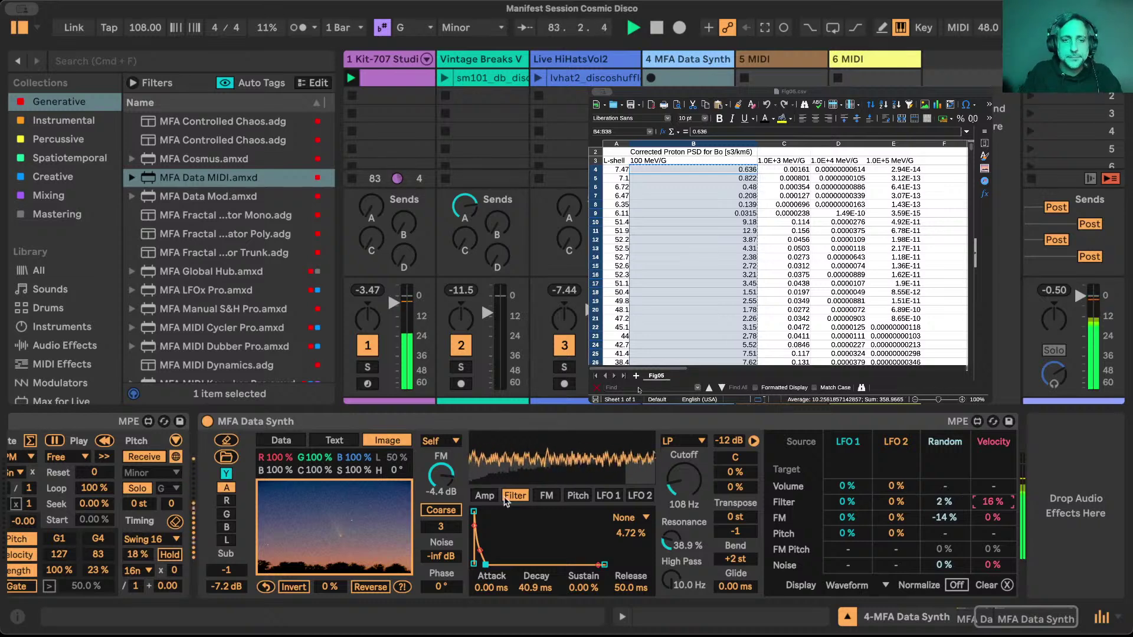
scroll(503, 497, "left", 5)
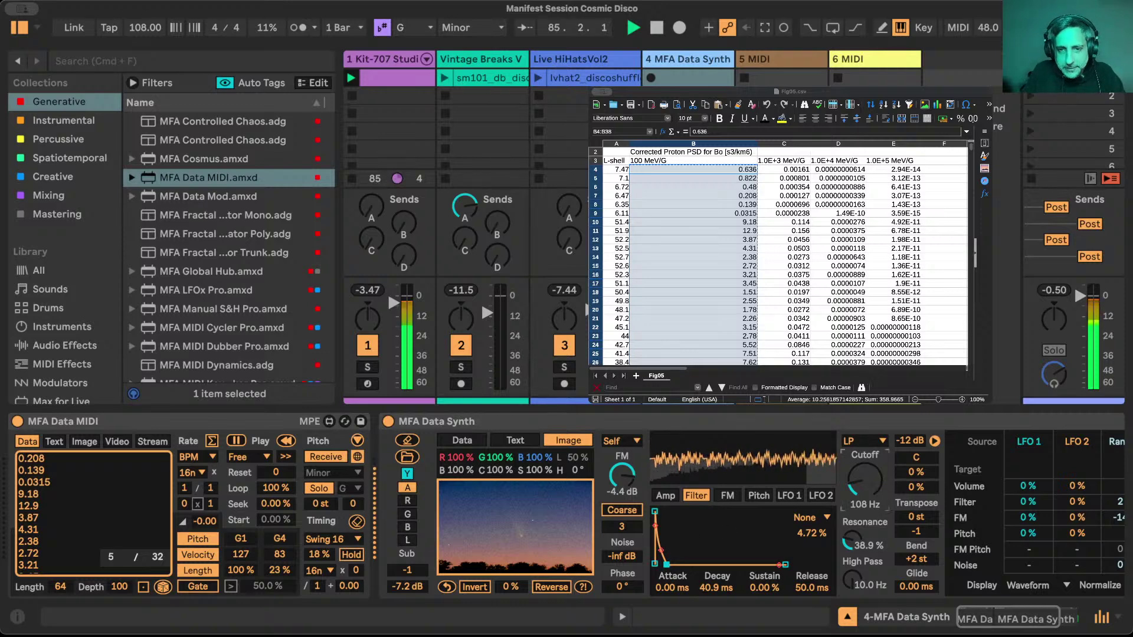
key("Up")
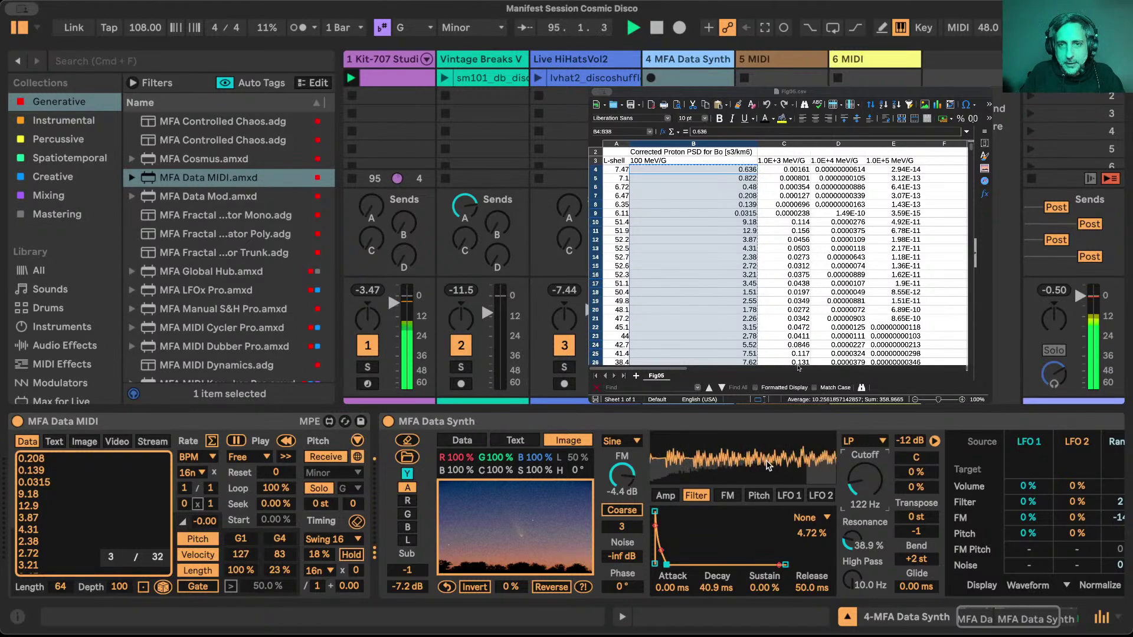
Load MFA Data Synth from the Instrumental collection onto the empty fifth MIDI track.
left_click(792, 65)
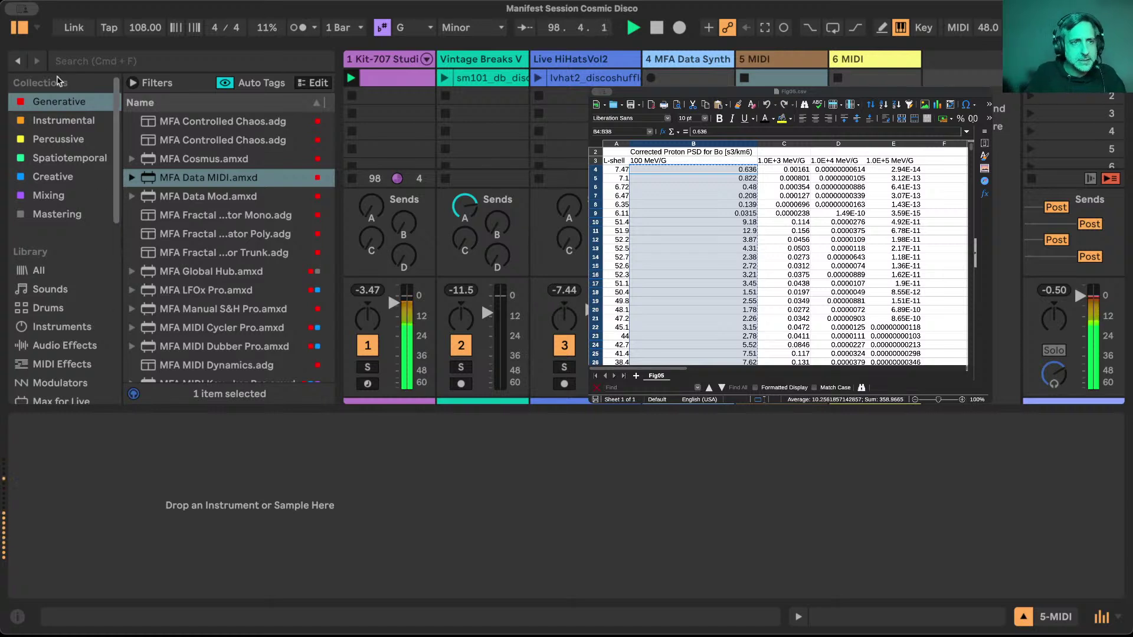
left_click(52, 119)
left_click(172, 230)
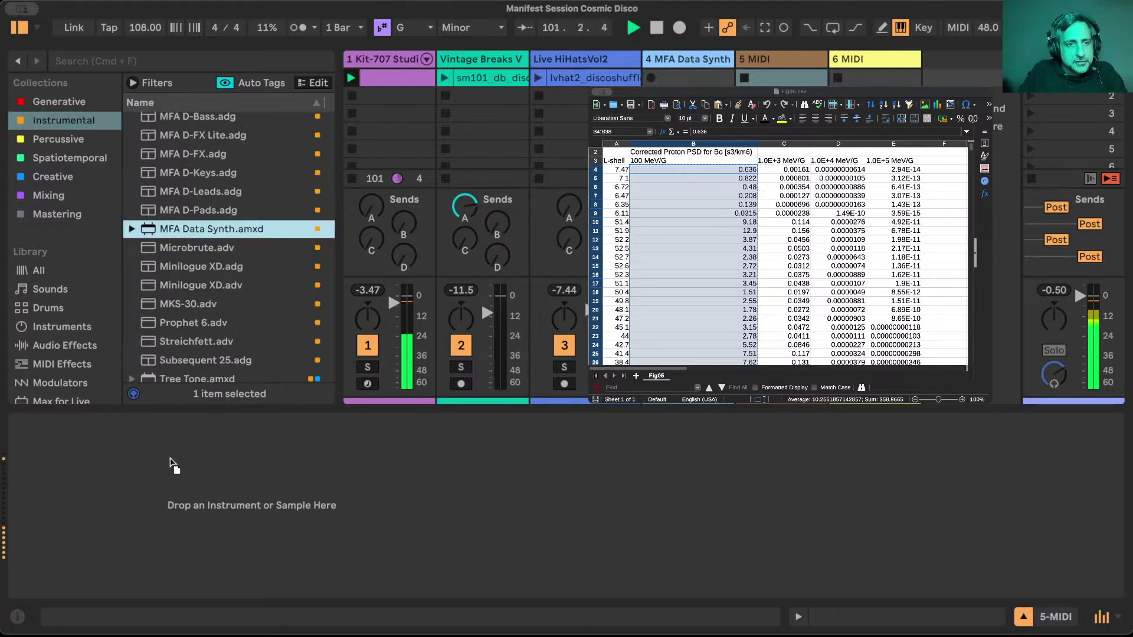
left_click_drag(238, 470, 239, 471)
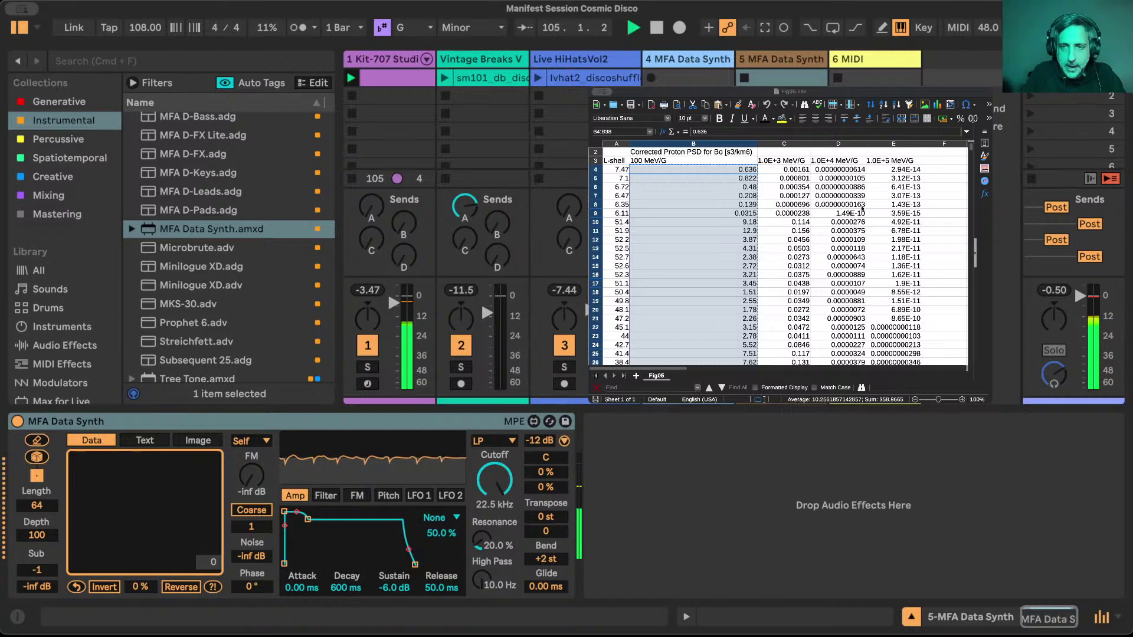
Hide the device view and rename the fourth track as Comet Bass.
left_click(1116, 617)
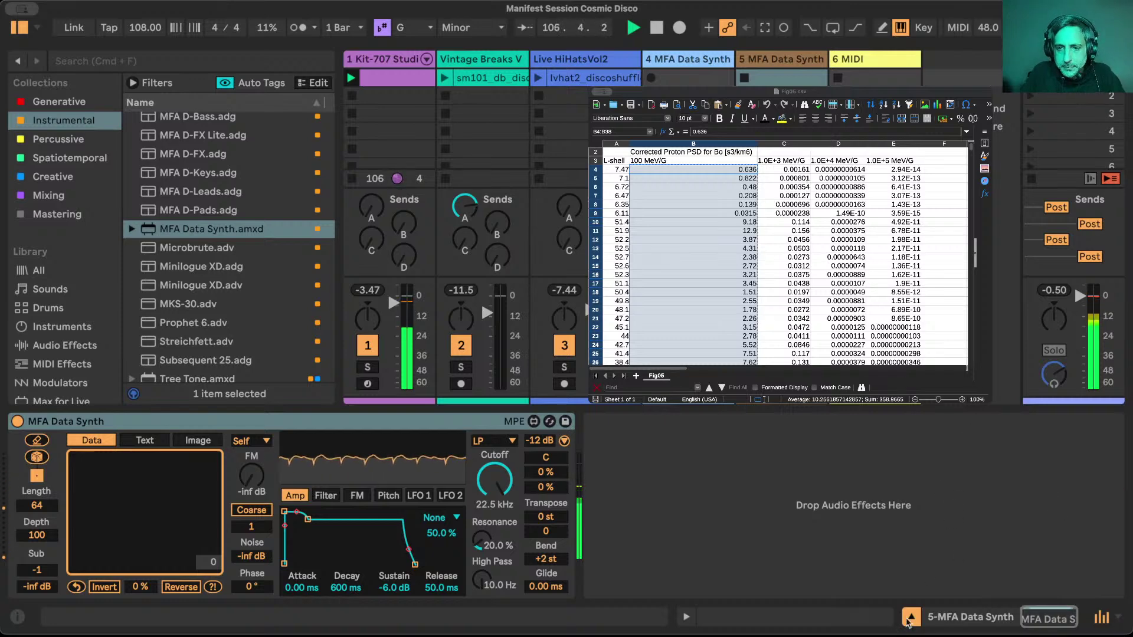
key("super+alt+l")
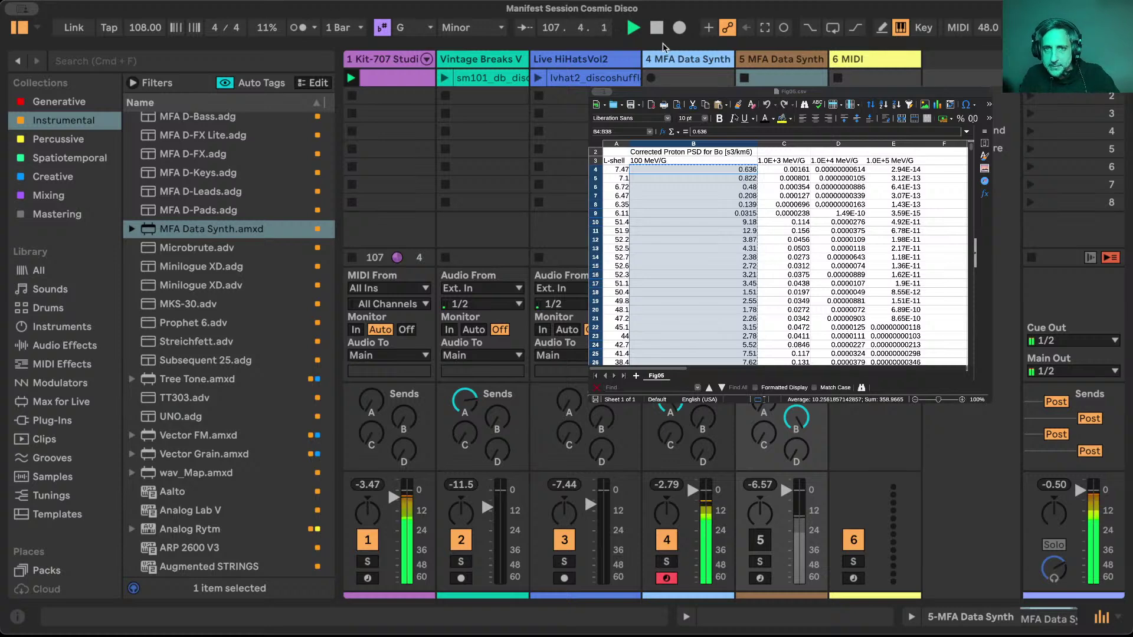
left_click(648, 76)
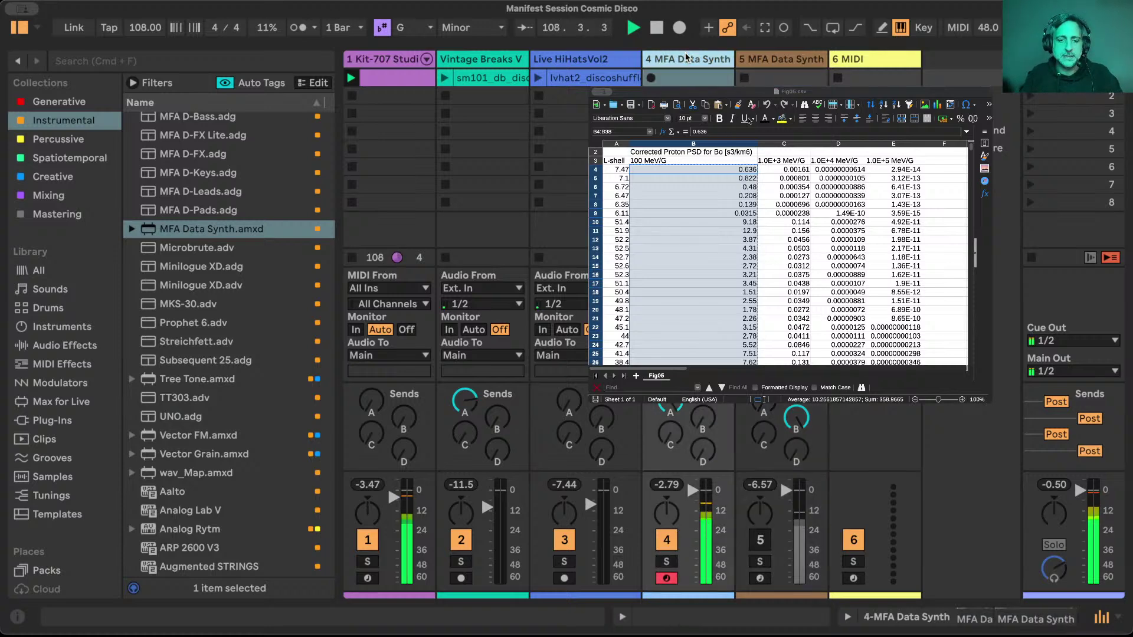
key("super+r")
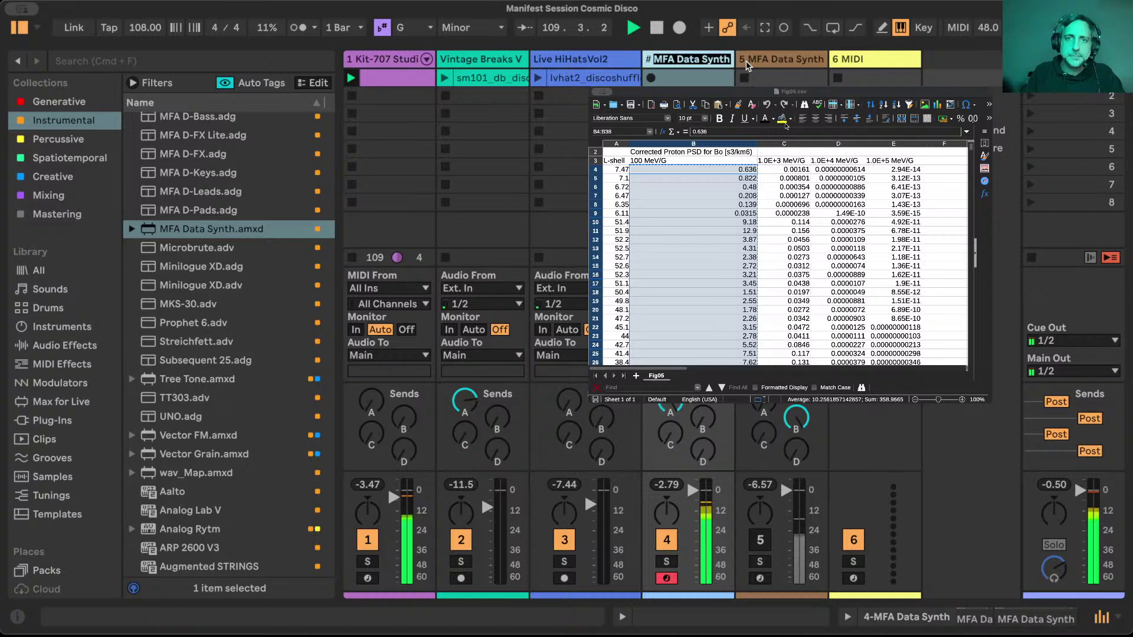
key("BackSpace")
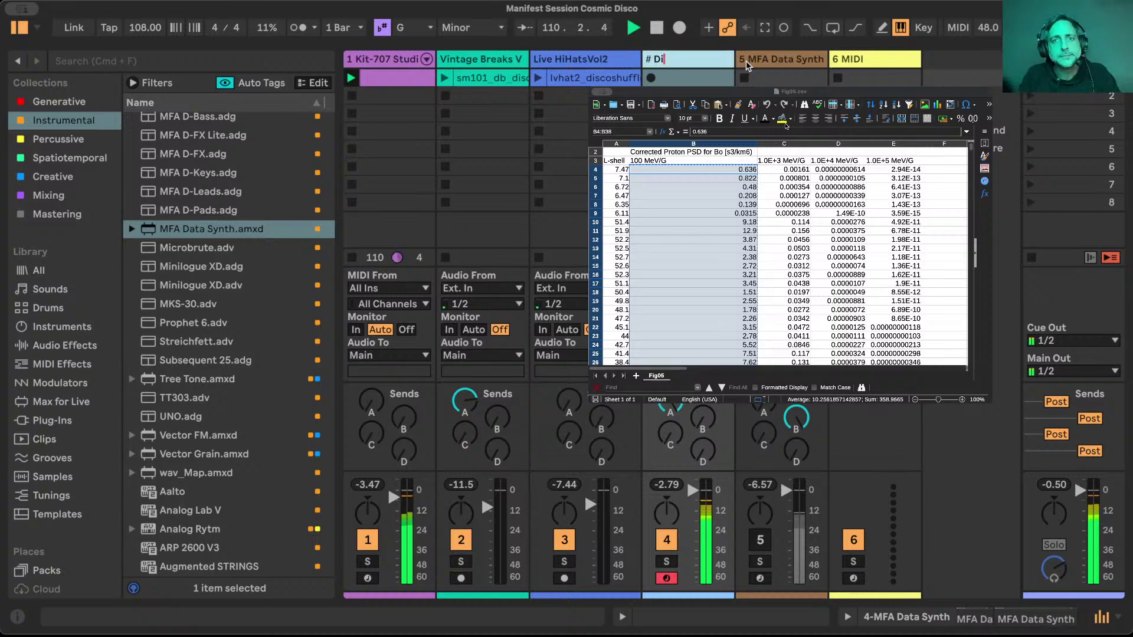
type("Comet B")
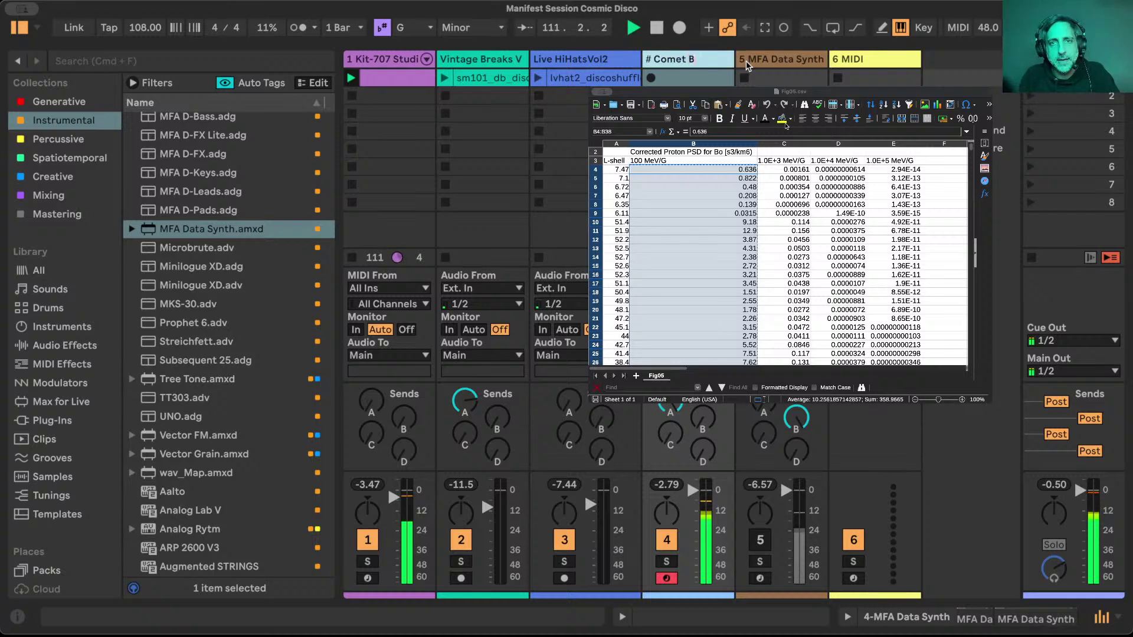
type("ass")
key("Return")
Arm the fifth track for recording and show its devices.
left_click(800, 63)
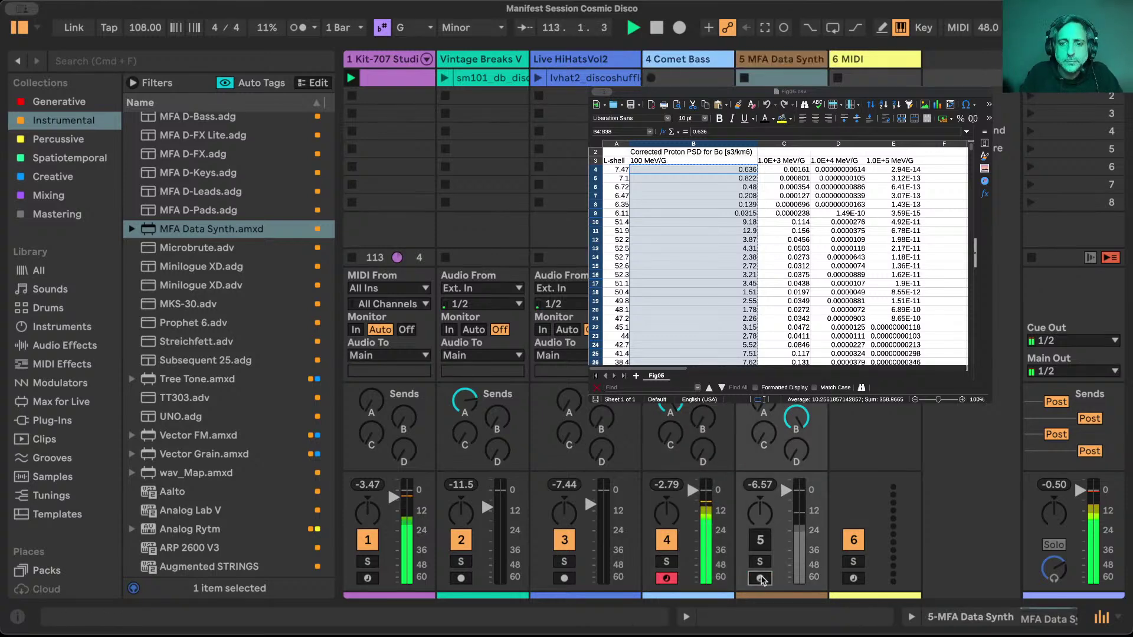
left_click(761, 579)
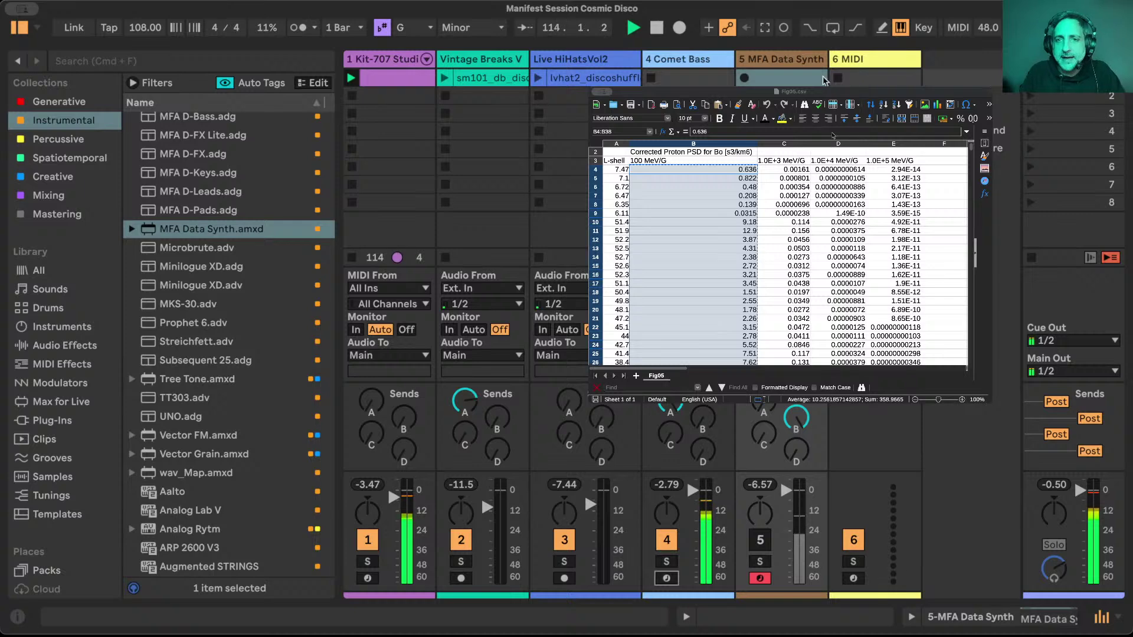
double_click(797, 61)
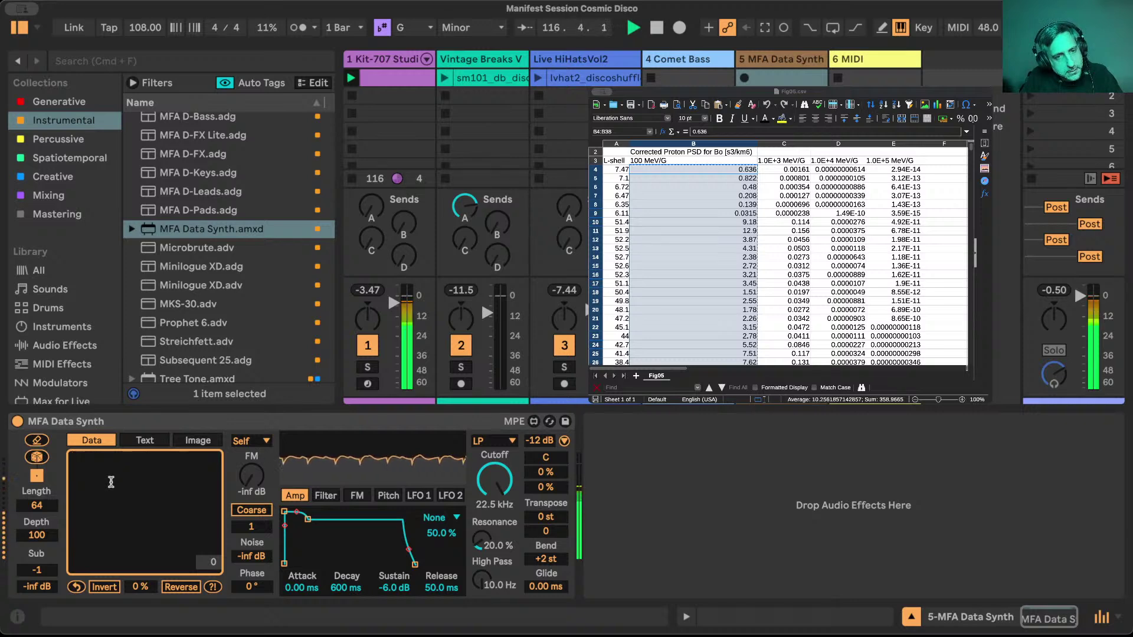
Switch the fifth track's Data Synth to Image mode and load the Tarantual Ne...Medium.jpeg picture from the NASA folder into it.
left_click(199, 440)
scroll(56, 314, "down", 10)
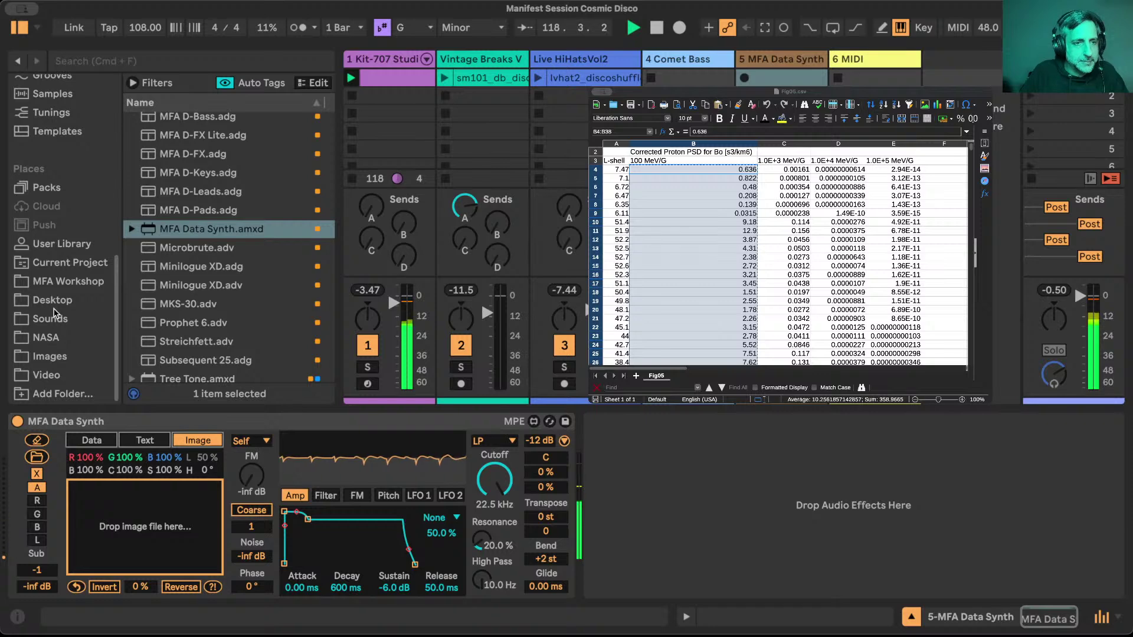
left_click(58, 357)
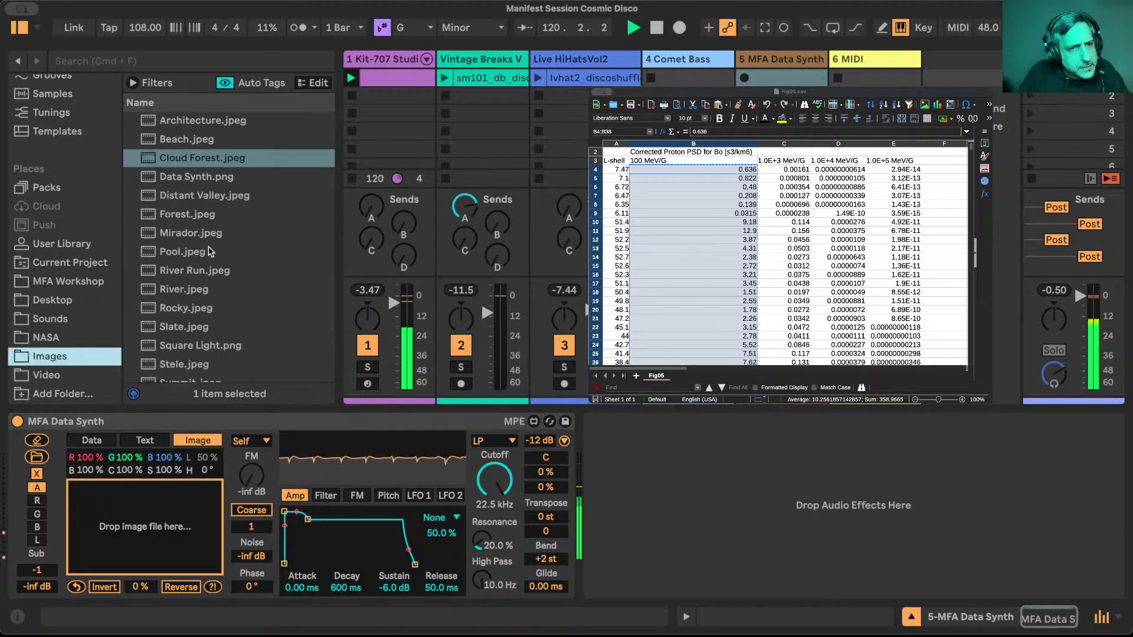
left_click(50, 322)
left_click(49, 343)
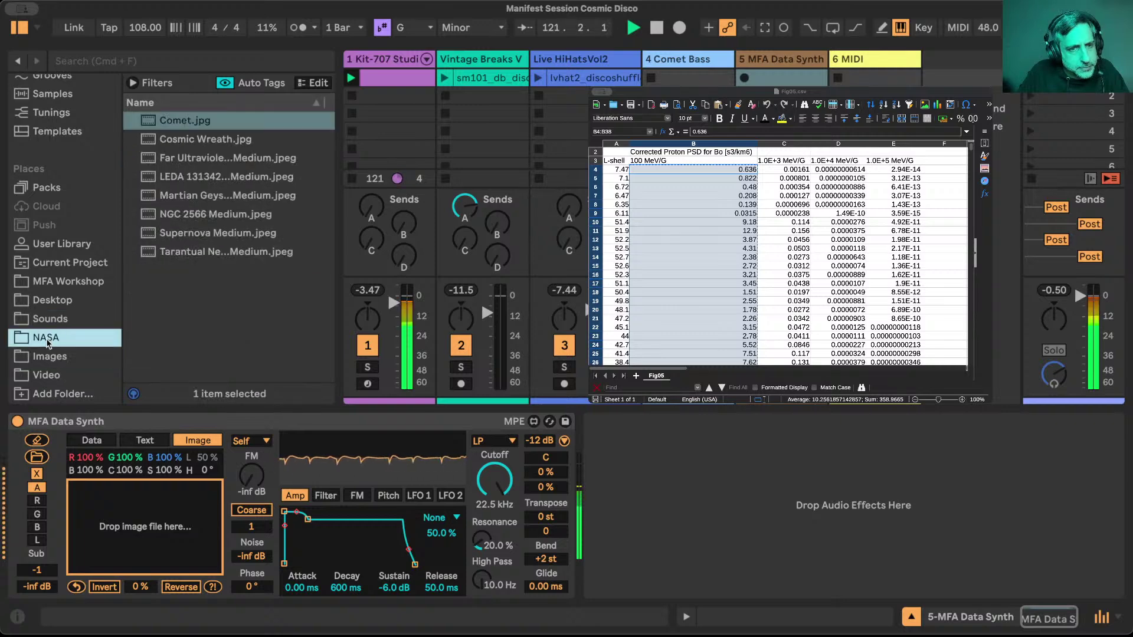
left_click(200, 253)
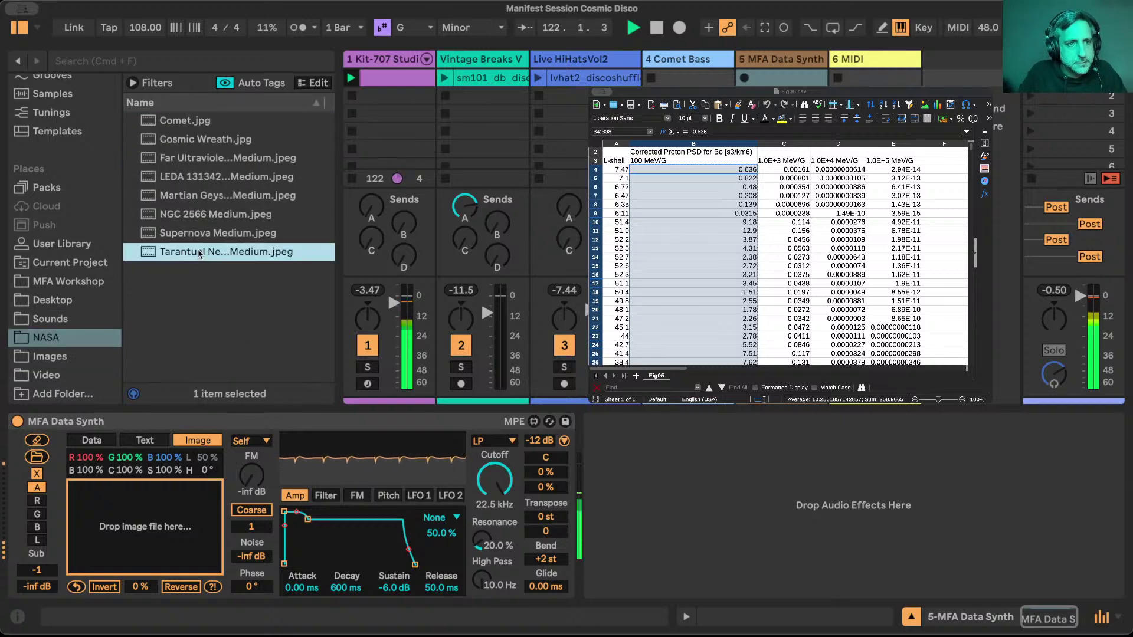
left_click_drag(198, 252, 132, 530)
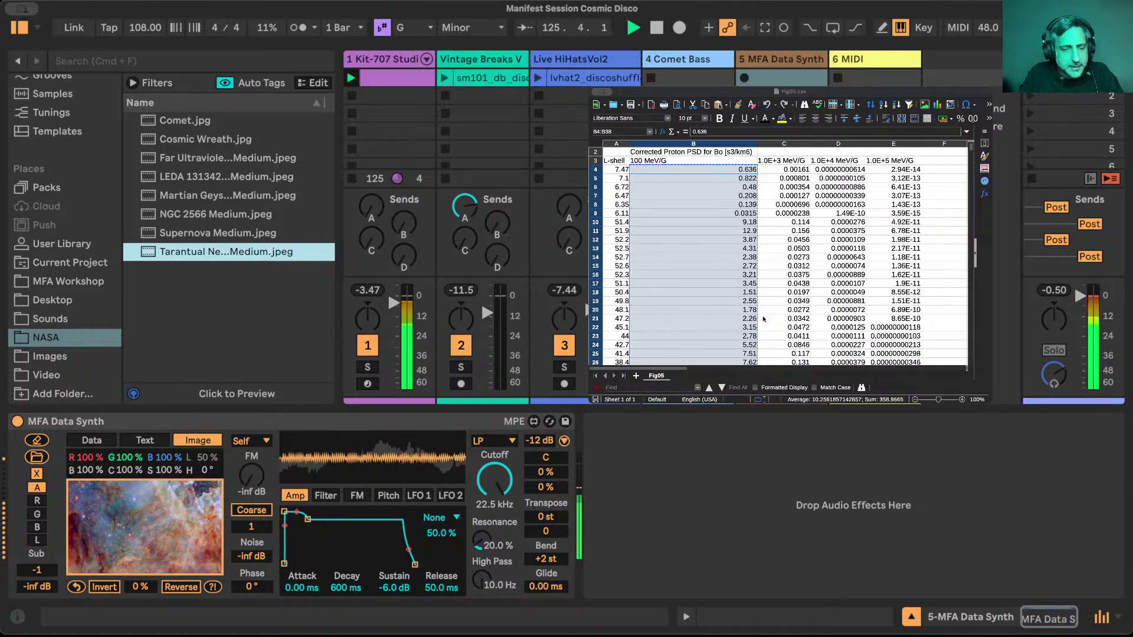
left_click(795, 297)
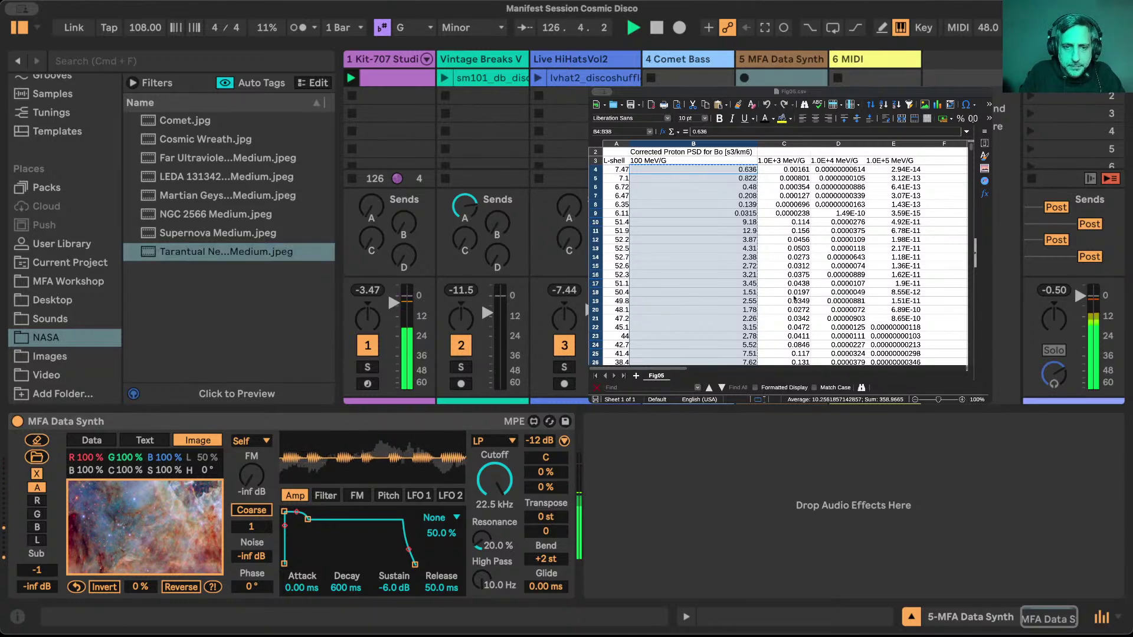
Try transposing the fifth track's Data Synth by +7 st.
left_click(546, 516)
type("7")
key("Return")
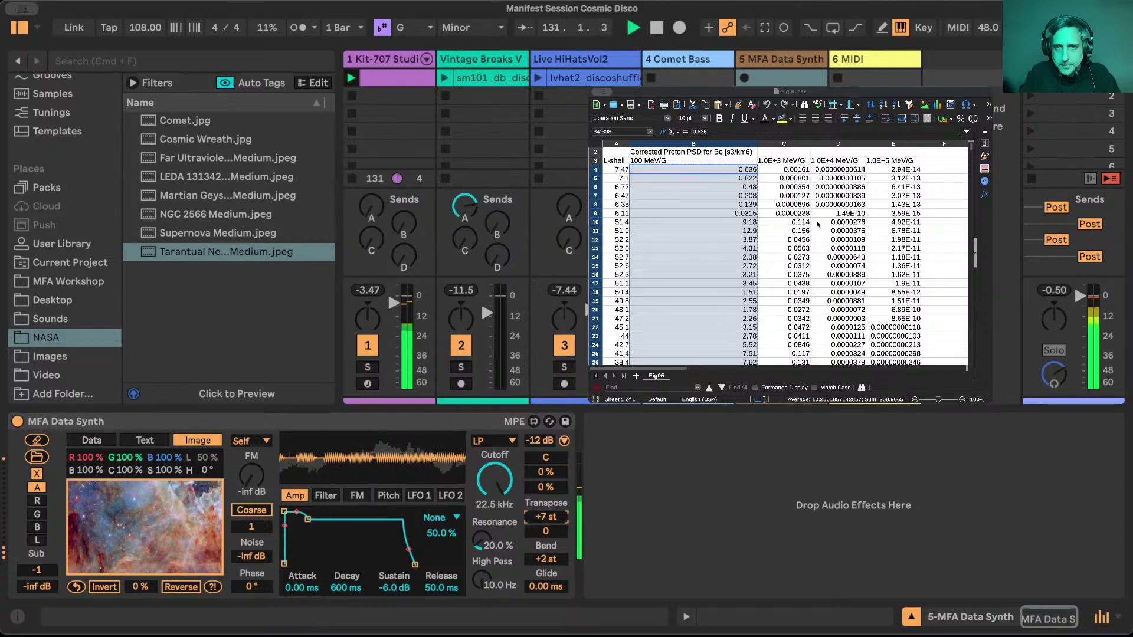
Stop playback and reset the Data Synth's Transpose to 0 st.
key("space")
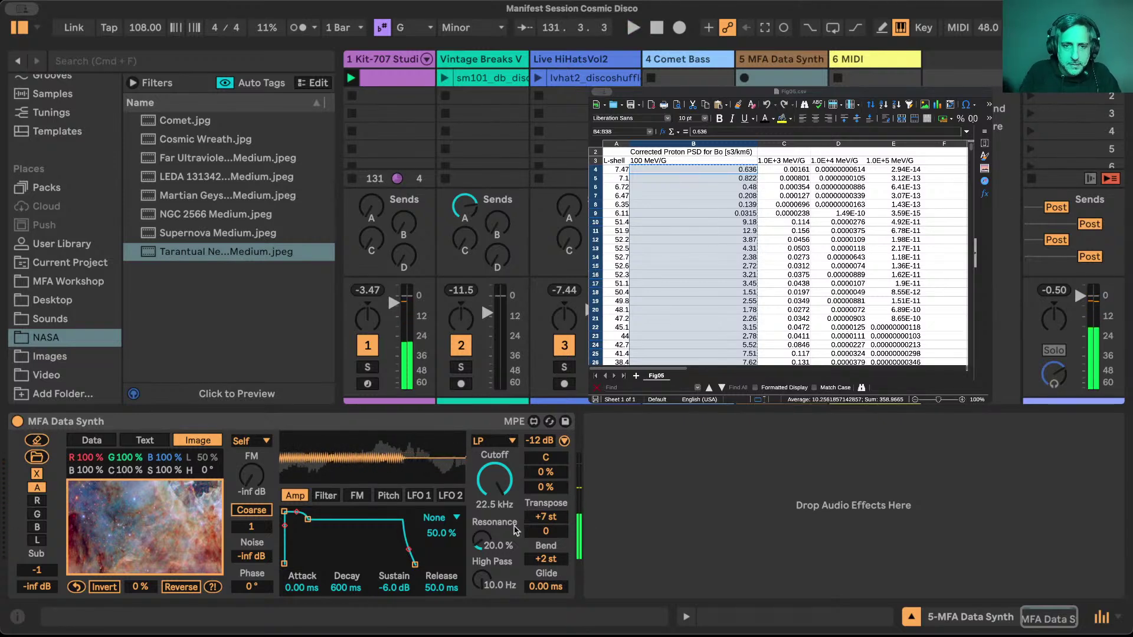
left_click(547, 517)
key("Delete")
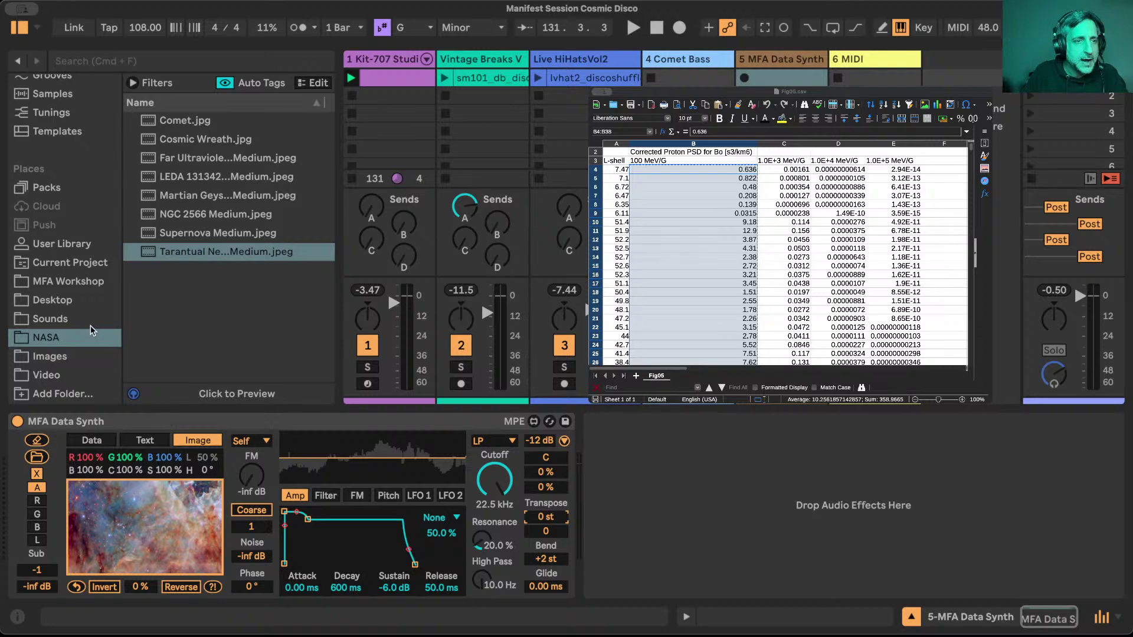
Insert MFA X-Ponder from the Generative collection in front of the Data Synth on the fifth track.
scroll(92, 132, "up", 10)
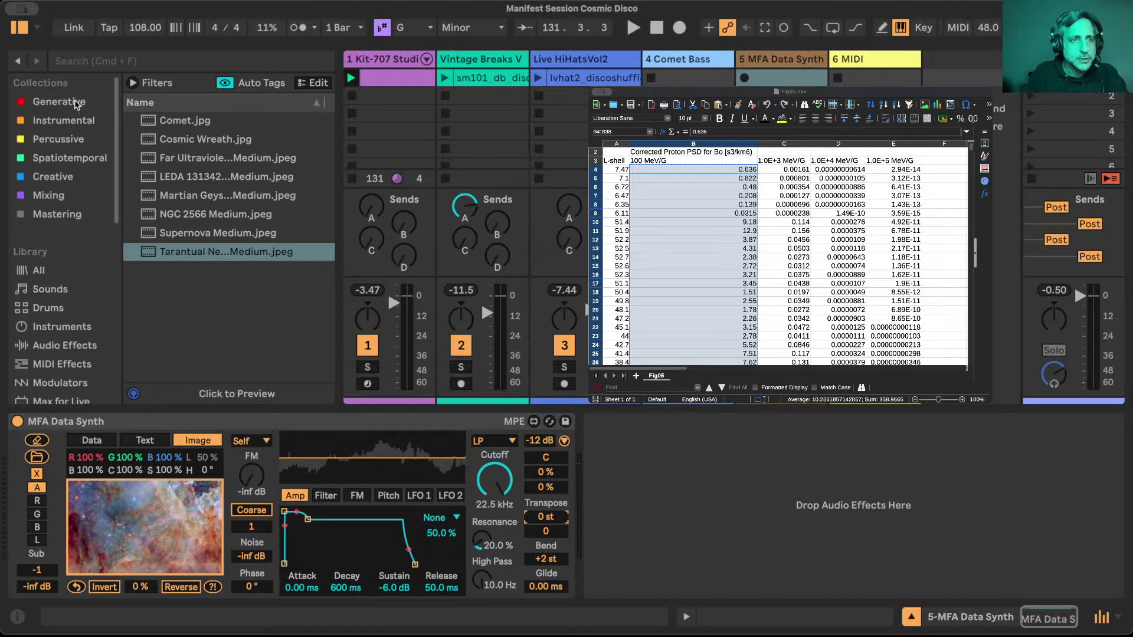
left_click(77, 104)
scroll(181, 273, "down", 5)
scroll(181, 273, "down", 6)
scroll(181, 273, "down", 3)
left_click(185, 223)
left_click_drag(184, 226, 4, 478)
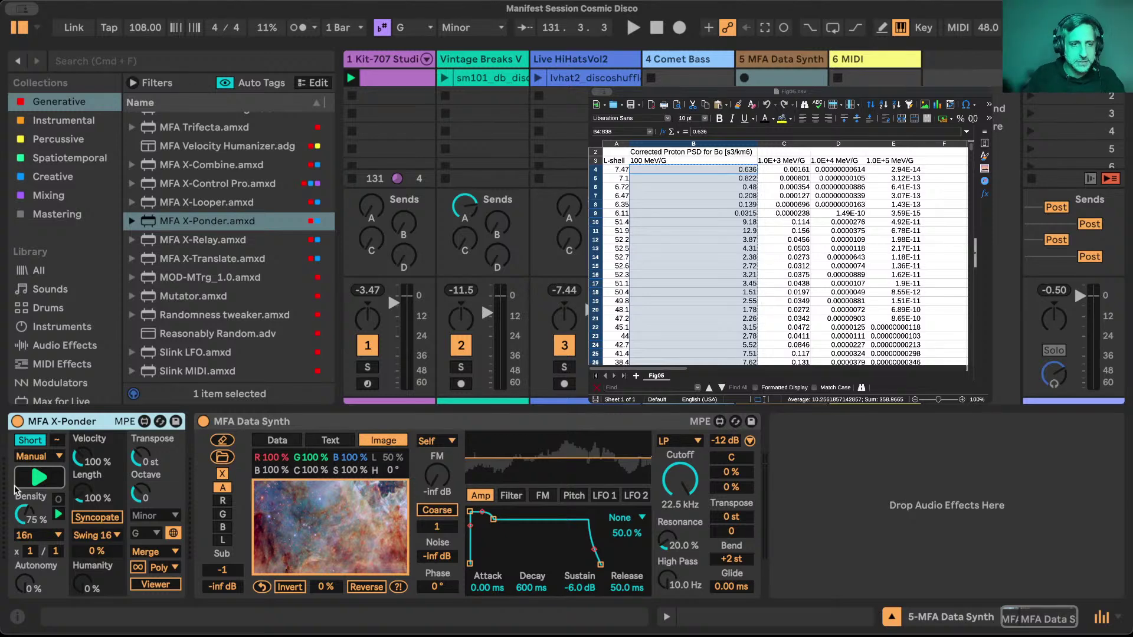
Set the fifth track's X-Ponder to Fixed response mode and Solo output, with Octave at 1.
left_click(59, 458)
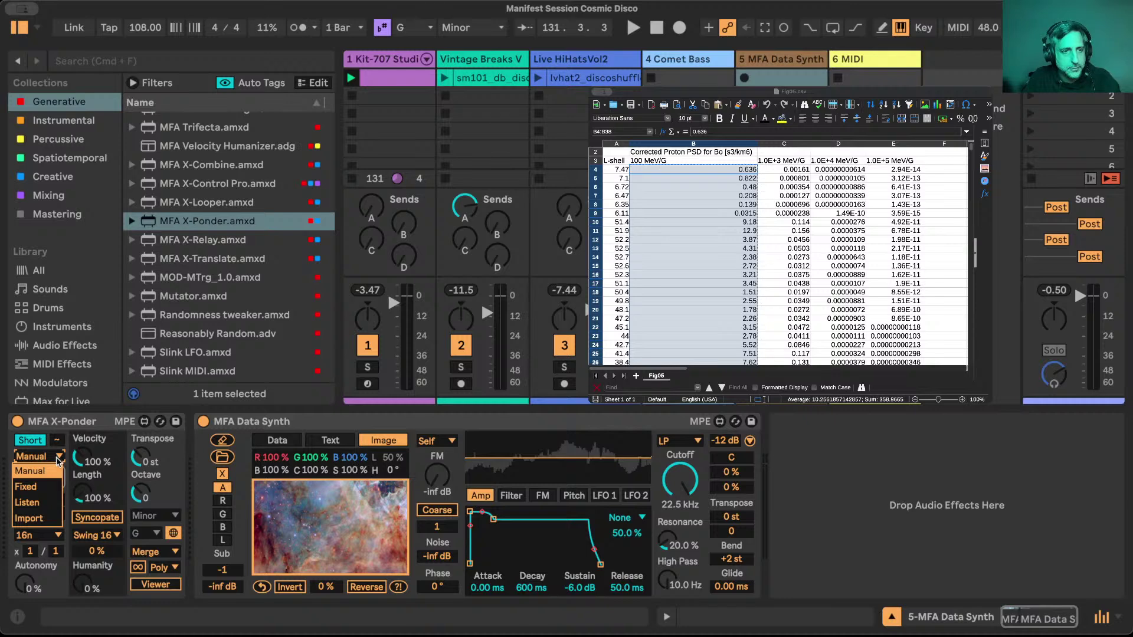
left_click(46, 489)
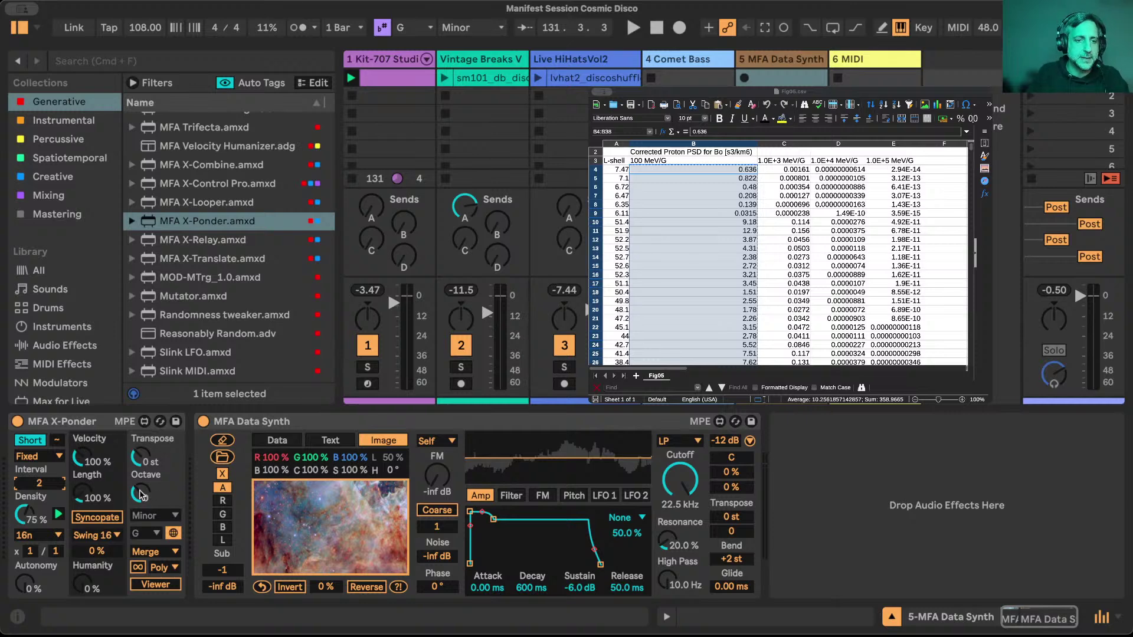
left_click(157, 553)
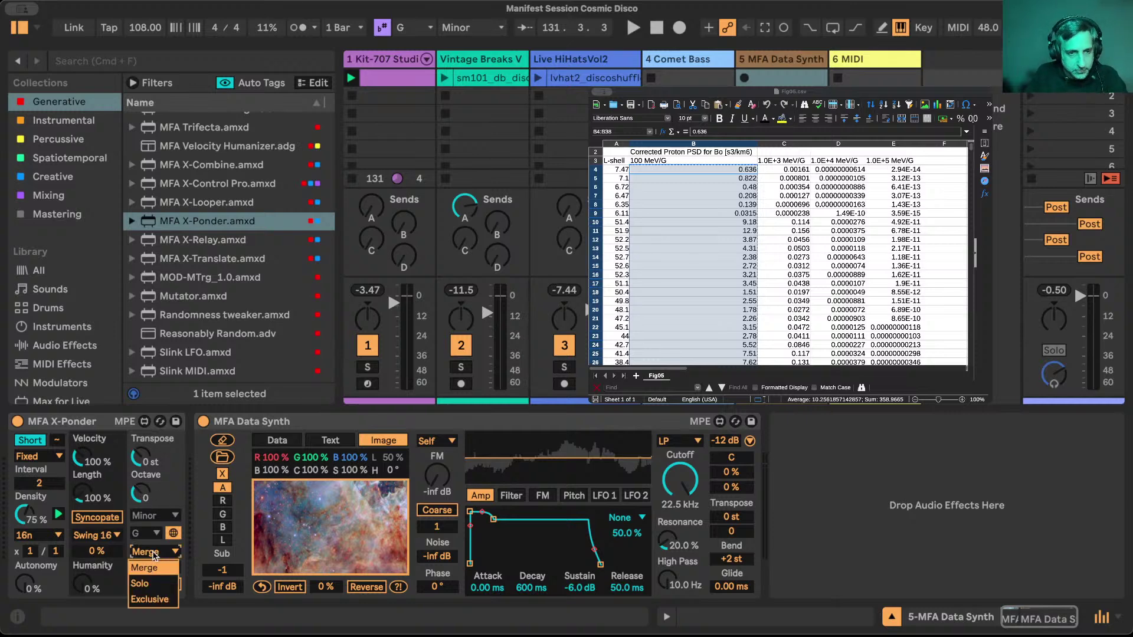
left_click(149, 585)
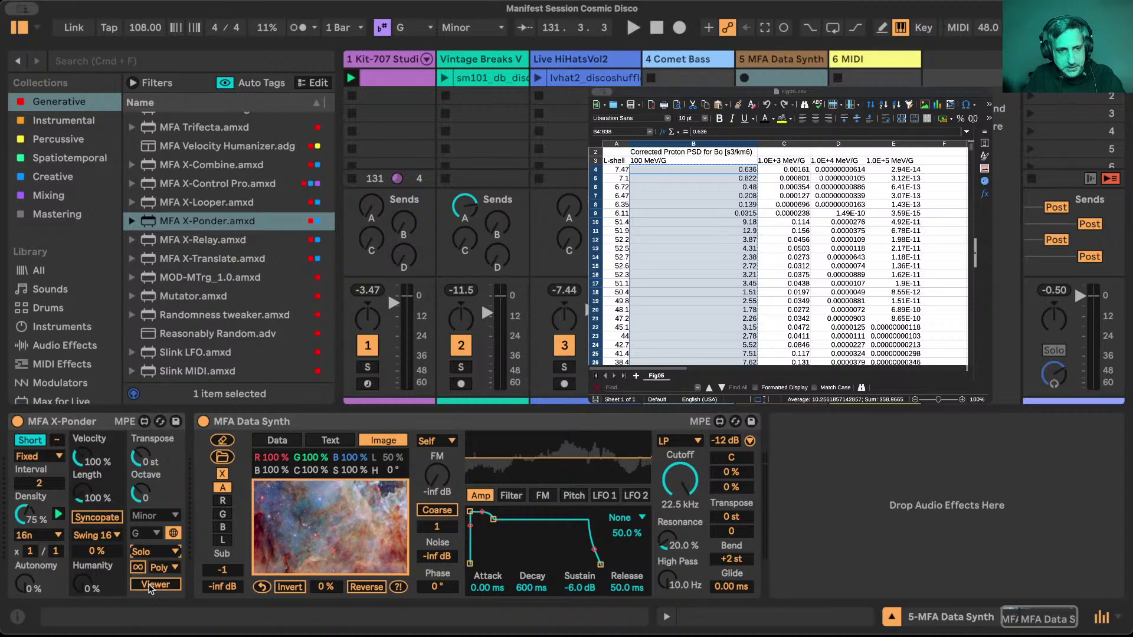
left_click(146, 500)
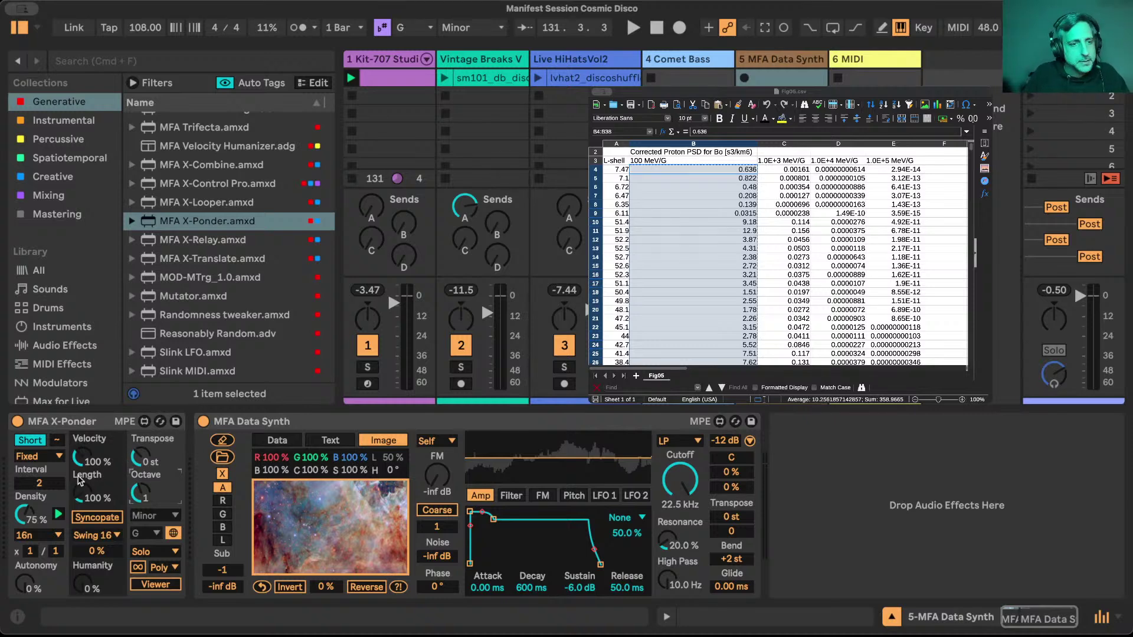
Play the session to audition X-Ponder's responses on the fifth track, and stop playback.
left_click(868, 59)
left_click(774, 60)
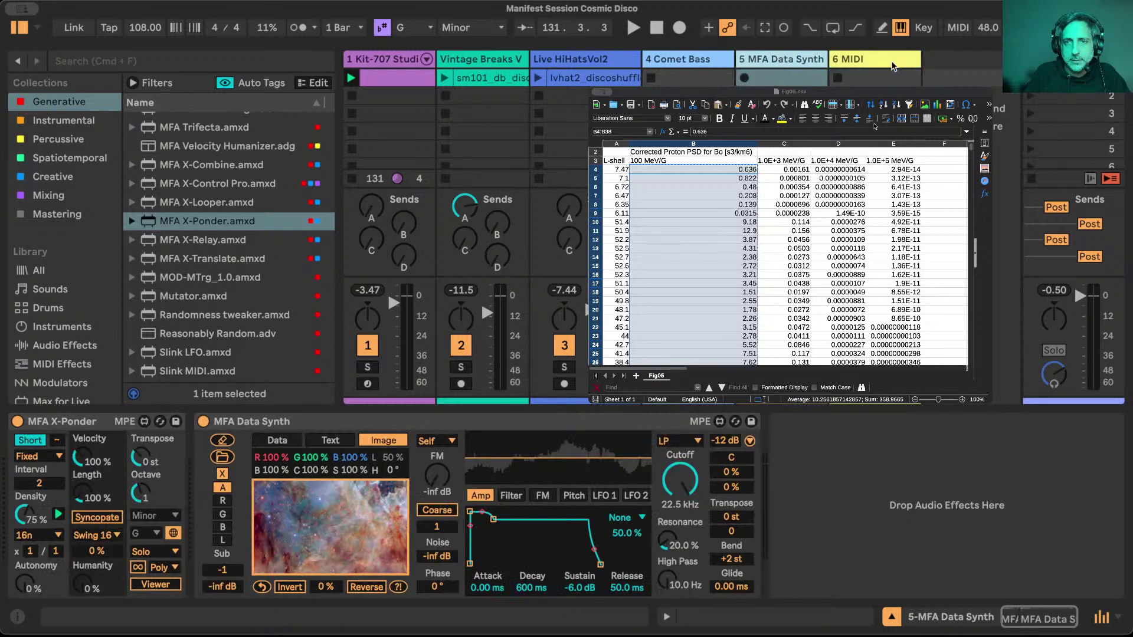
left_click(892, 62)
key("space")
left_click(791, 57)
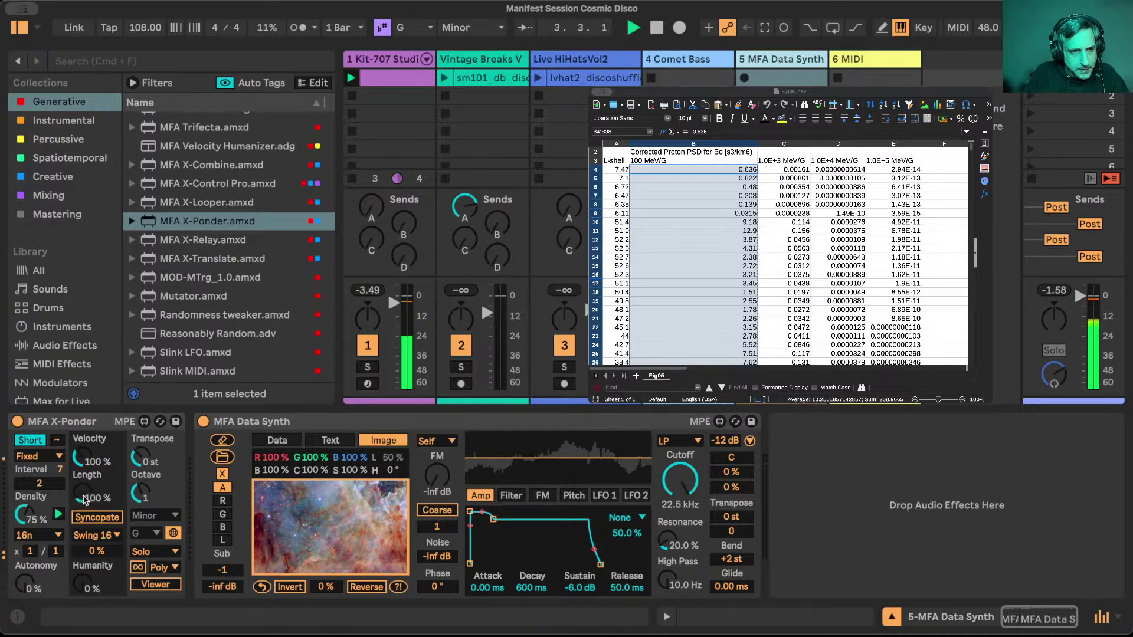
left_click(79, 518)
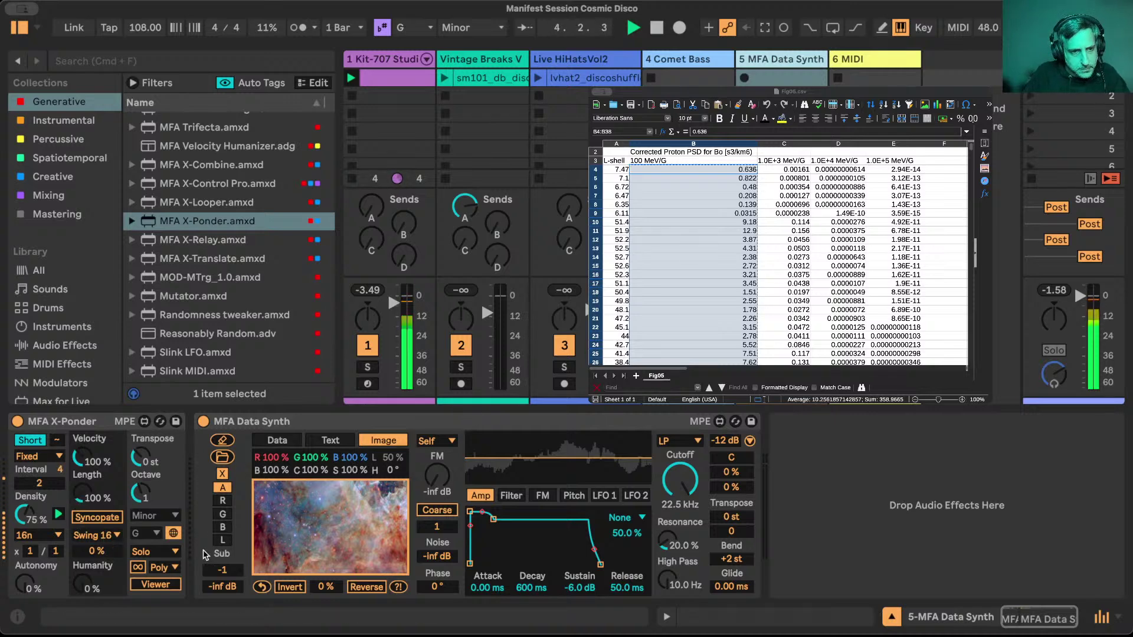
key("space")
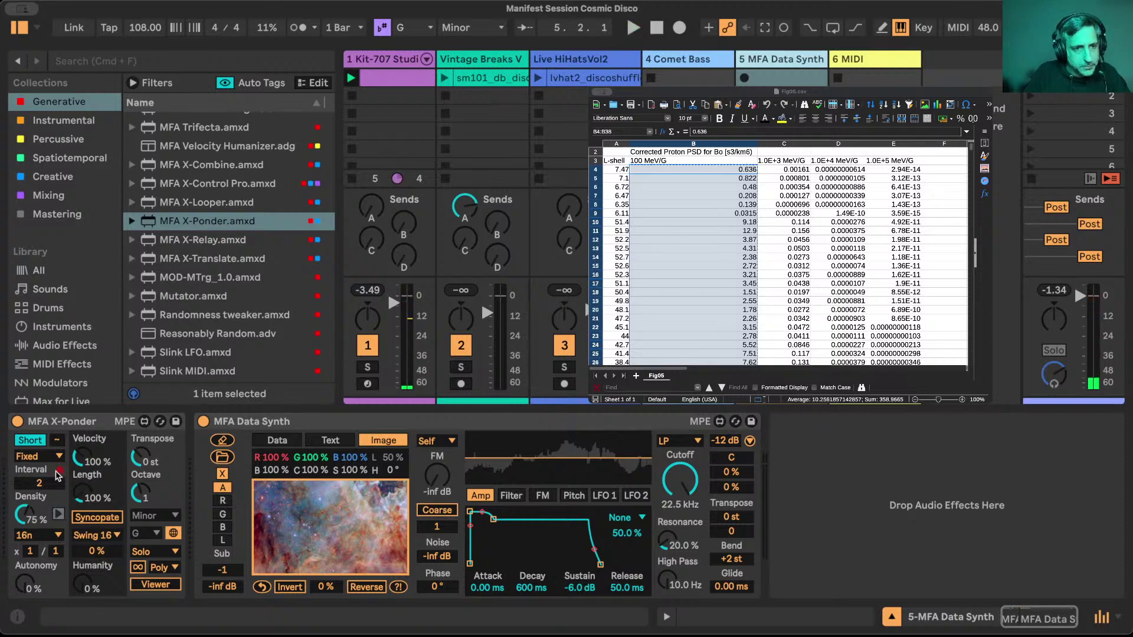
Restart playback and review the devices on the 4 Comet Bass and 6 MIDI tracks, returning to the fifth track.
key("space")
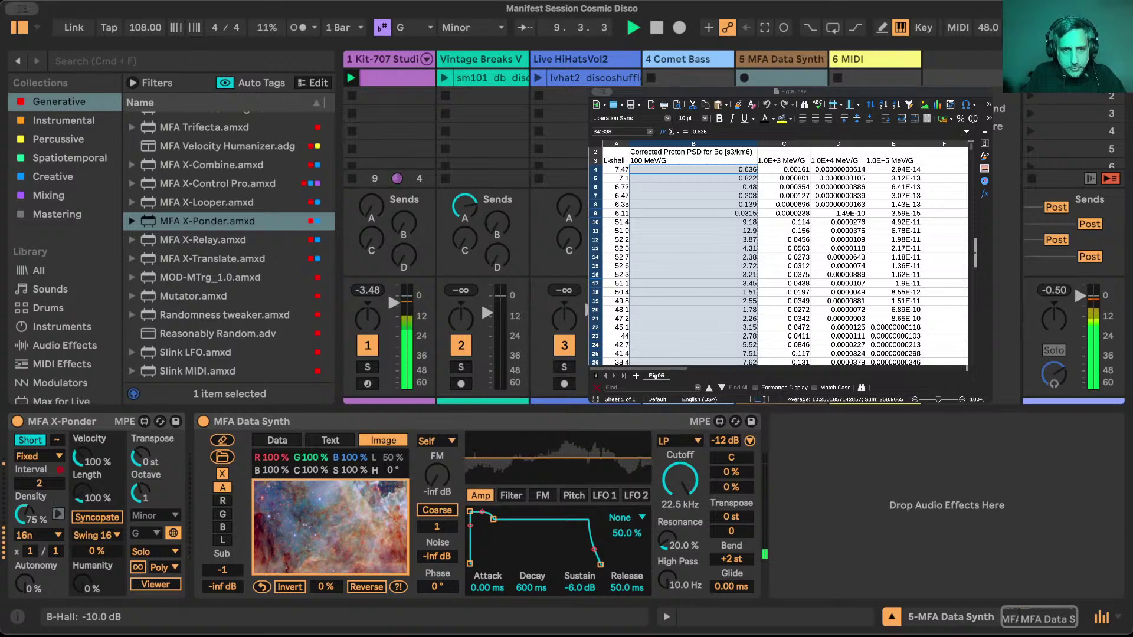
left_click(708, 59)
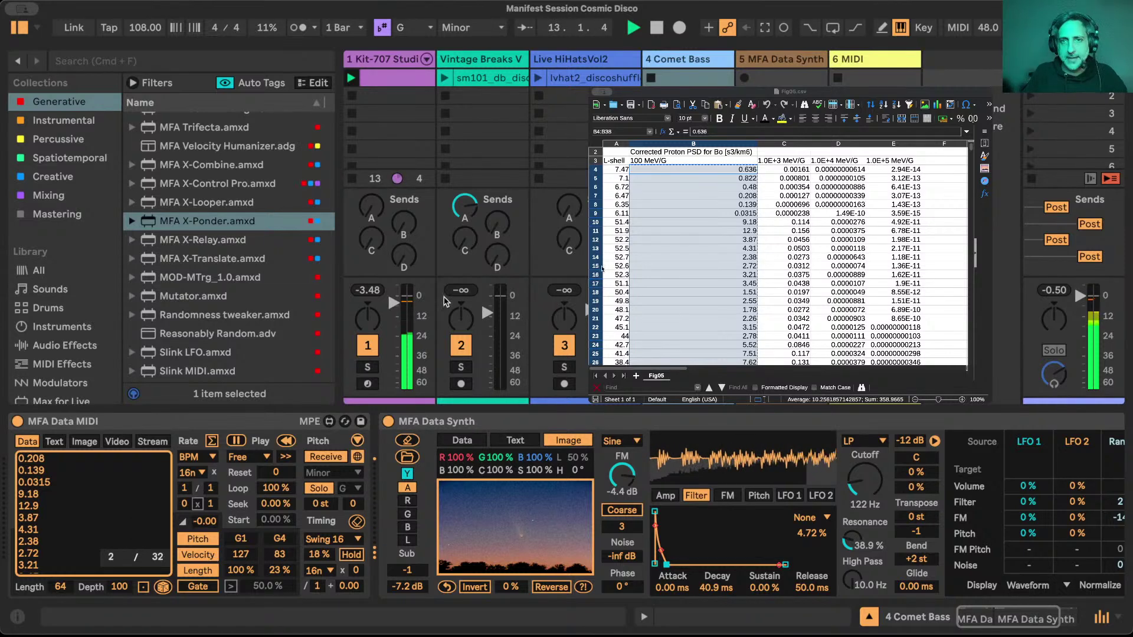
left_click(876, 54)
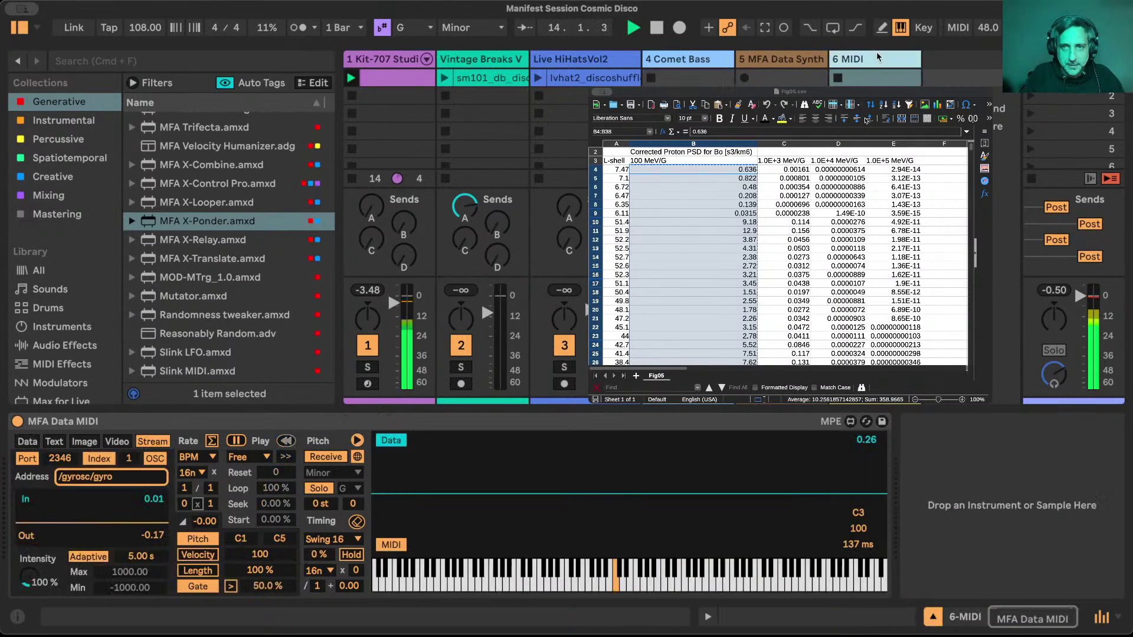
left_click(782, 57)
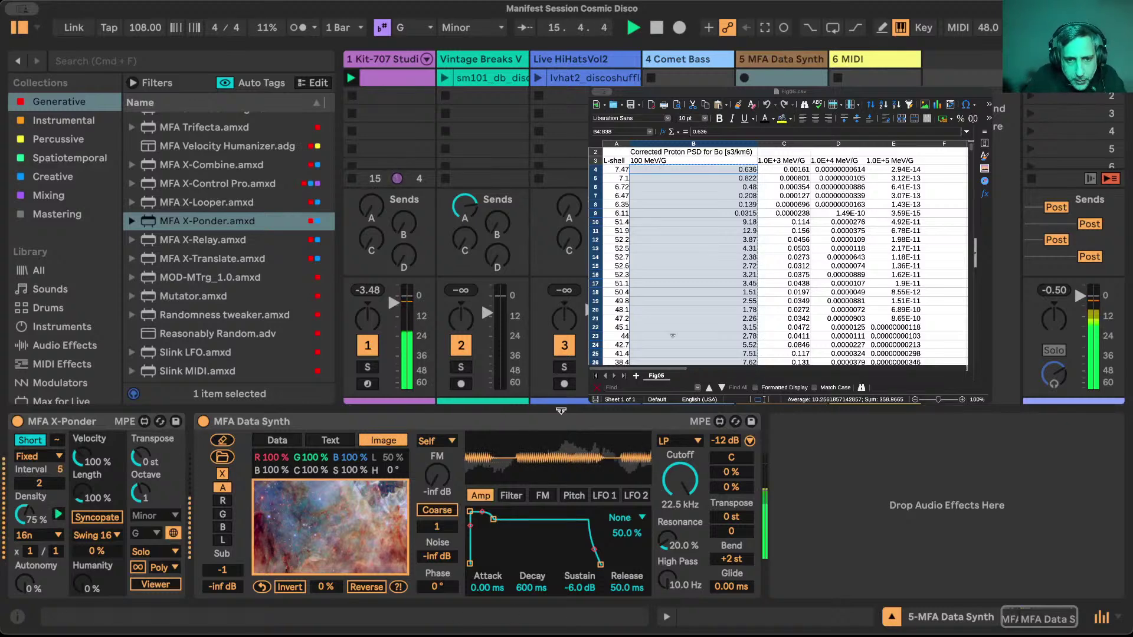
Shape the Data Synth's amp envelope to Attack 47.8 ms, Decay 437 ms, Sustain -34 dB and Release 392 ms, with filter Cutoff at 3.78 kHz.
left_click_drag(469, 511, 503, 543)
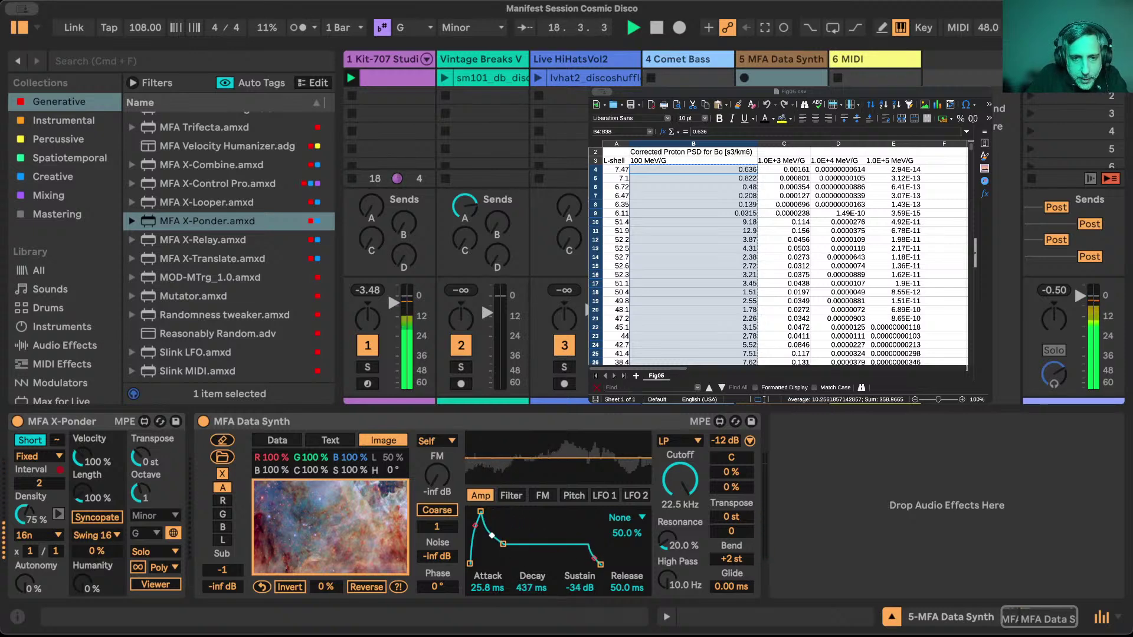
left_click(481, 512)
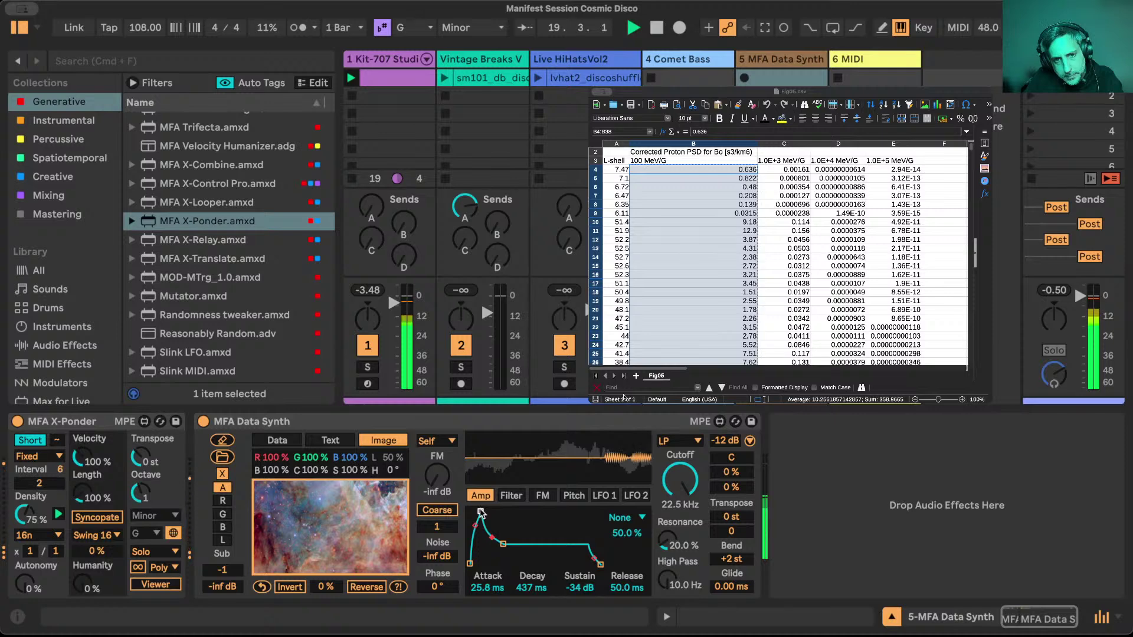
left_click_drag(481, 512, 483, 512)
left_click_drag(600, 564, 613, 563)
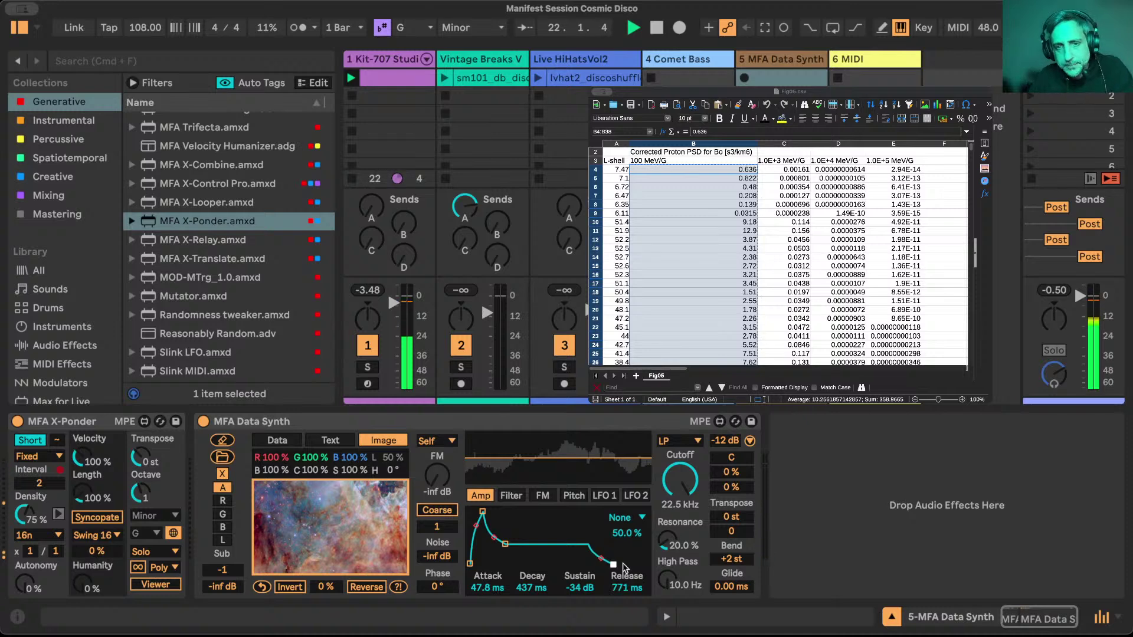
mouse_move(680, 479)
left_mouse_down()
mouse_move(680, 499)
mouse_move(696, 466)
left_mouse_up()
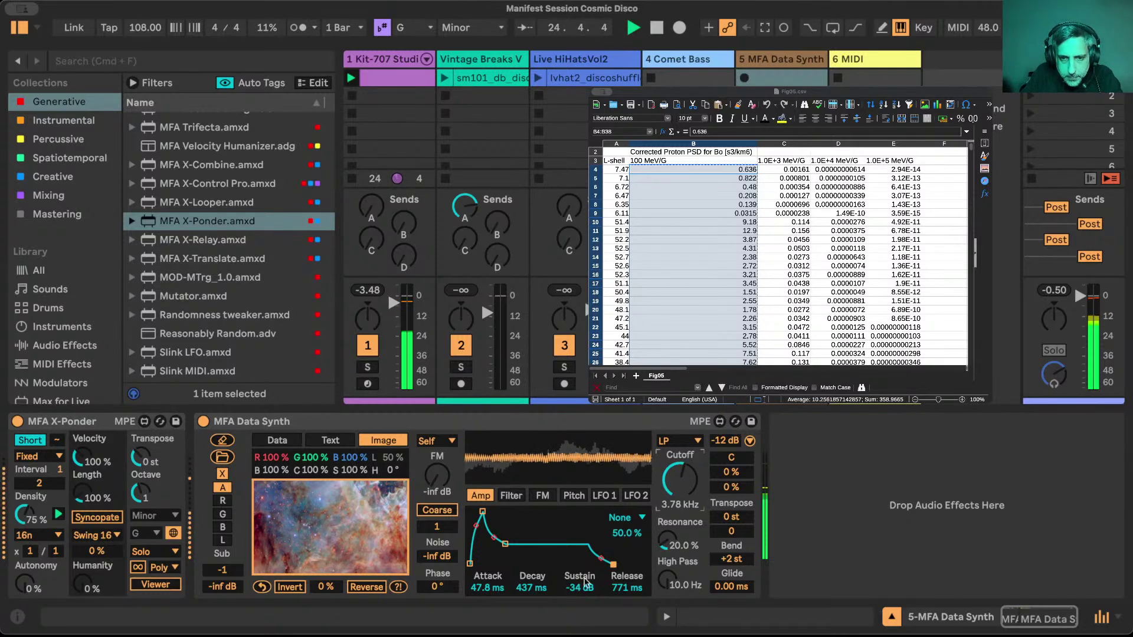
left_click_drag(626, 588, 627, 608)
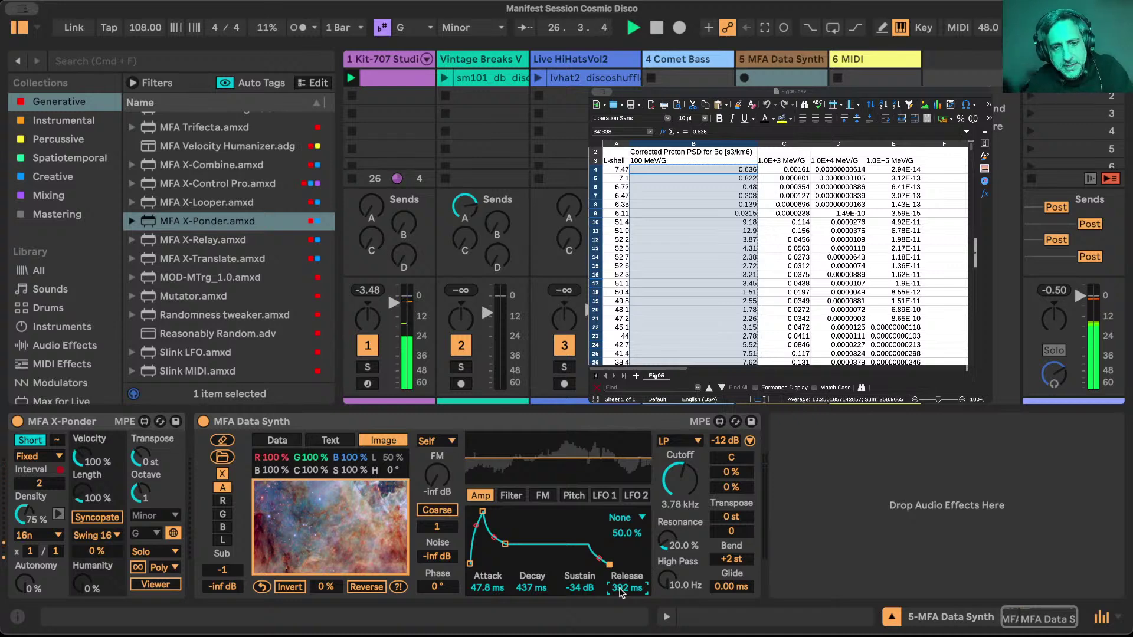
Set the Data Synth's FM to -7.2 dB with Coarse 8, and lower X-Ponder's Density to 64%.
left_click(454, 526)
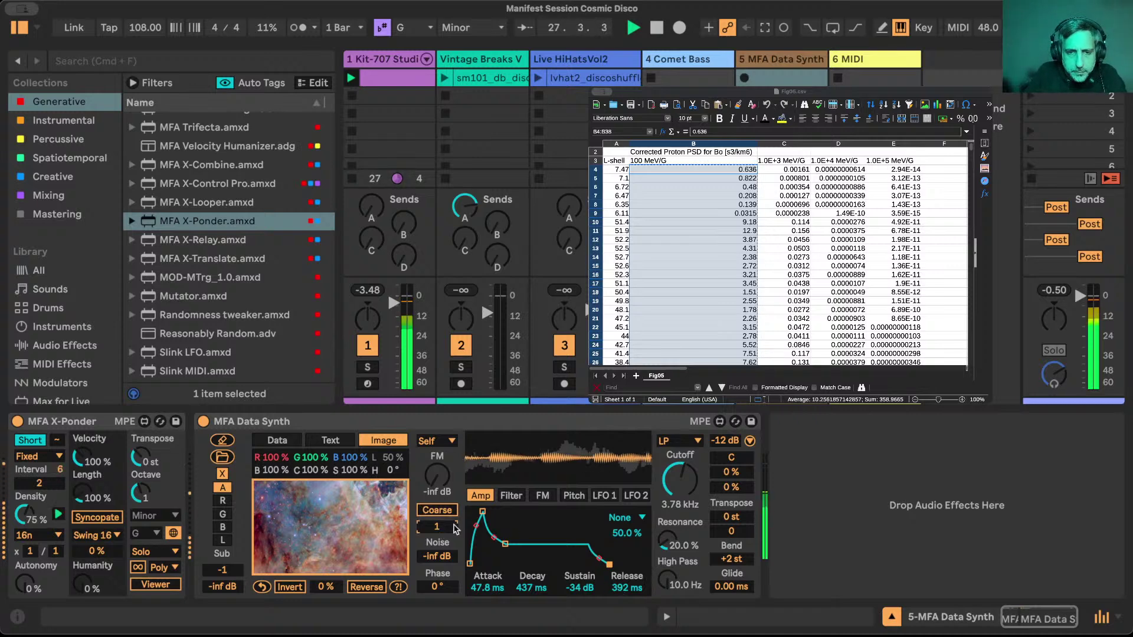
left_click_drag(455, 527, 432, 520)
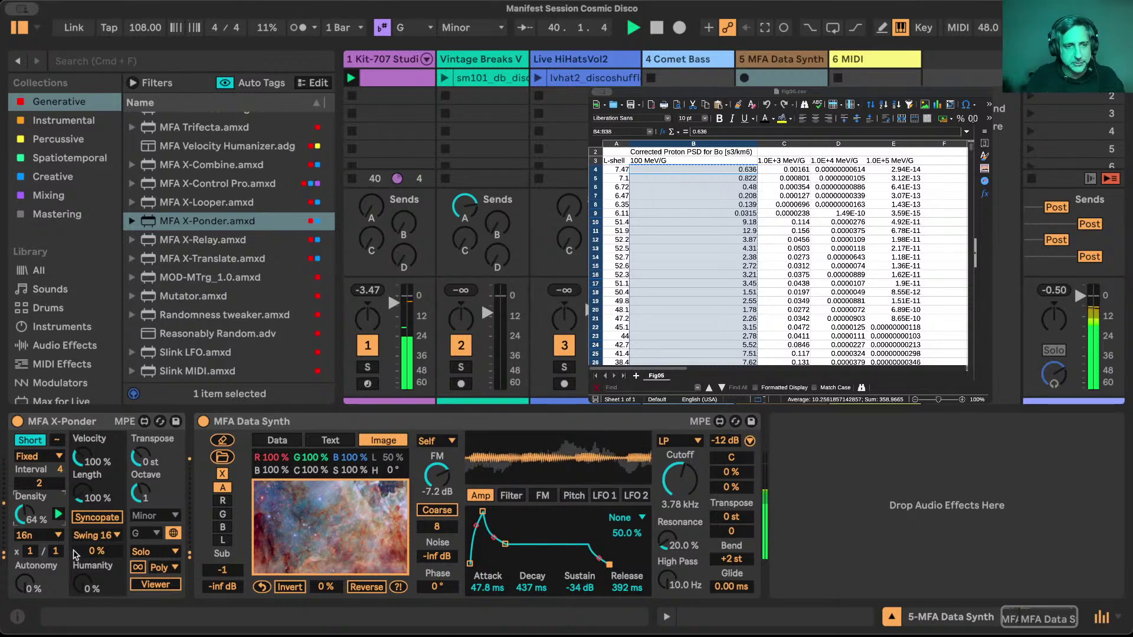
Set X-Ponder's Autonomy to 35%, Length to 88%, Swing 16 to 23% and Octave to 2, and switch its Poly note mode to Last.
left_click_drag(21, 584, 21, 572)
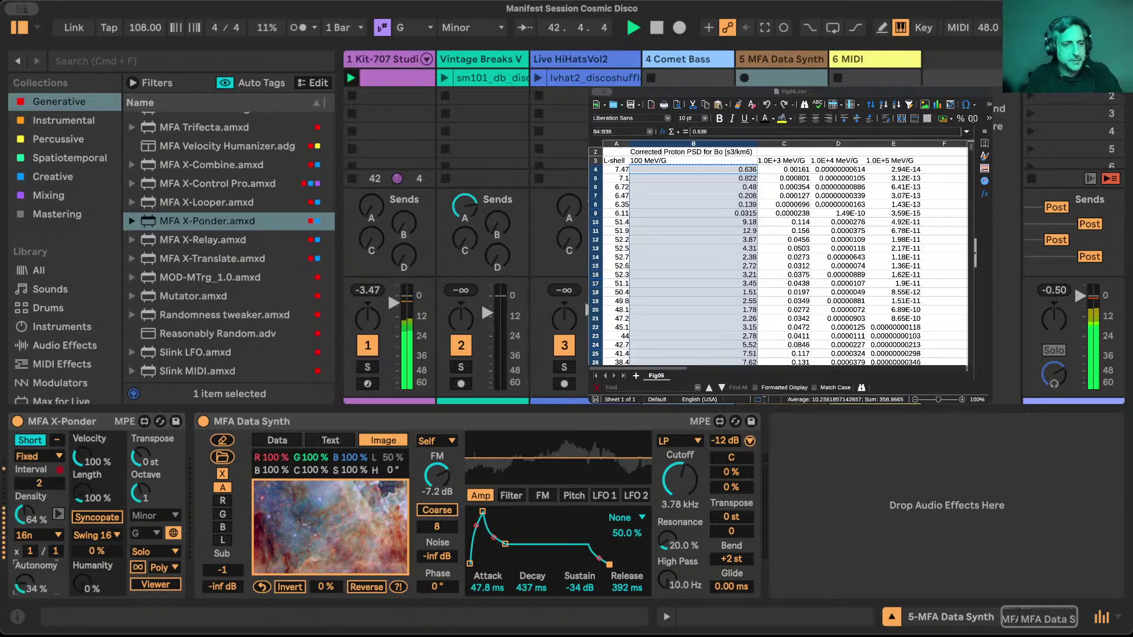
left_click_drag(24, 588, 25, 586)
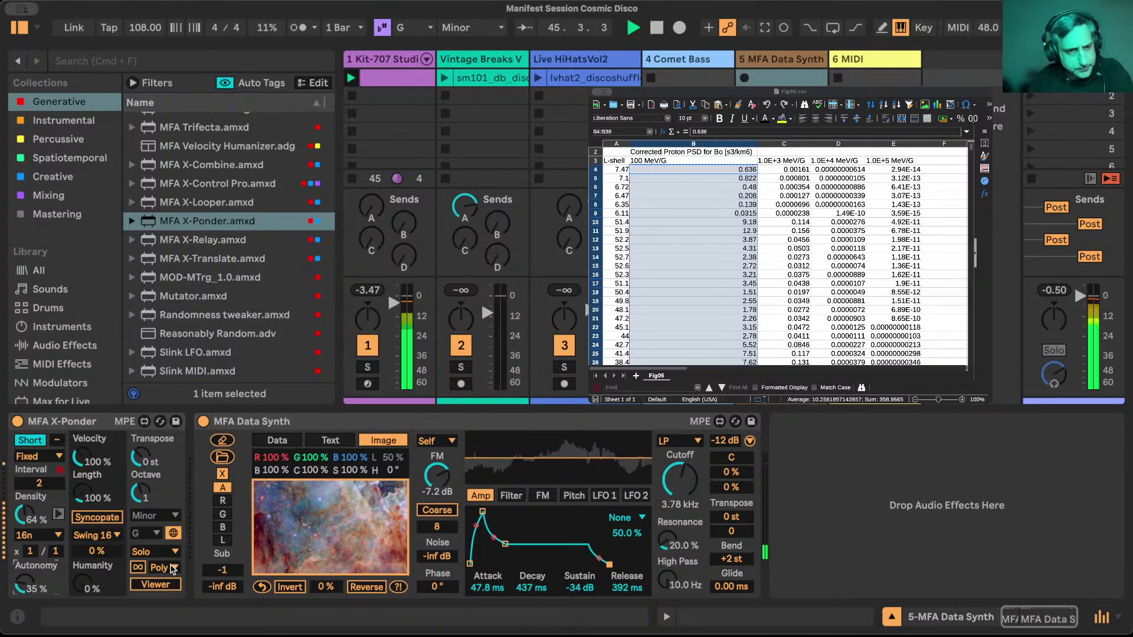
left_click_drag(86, 497, 85, 507)
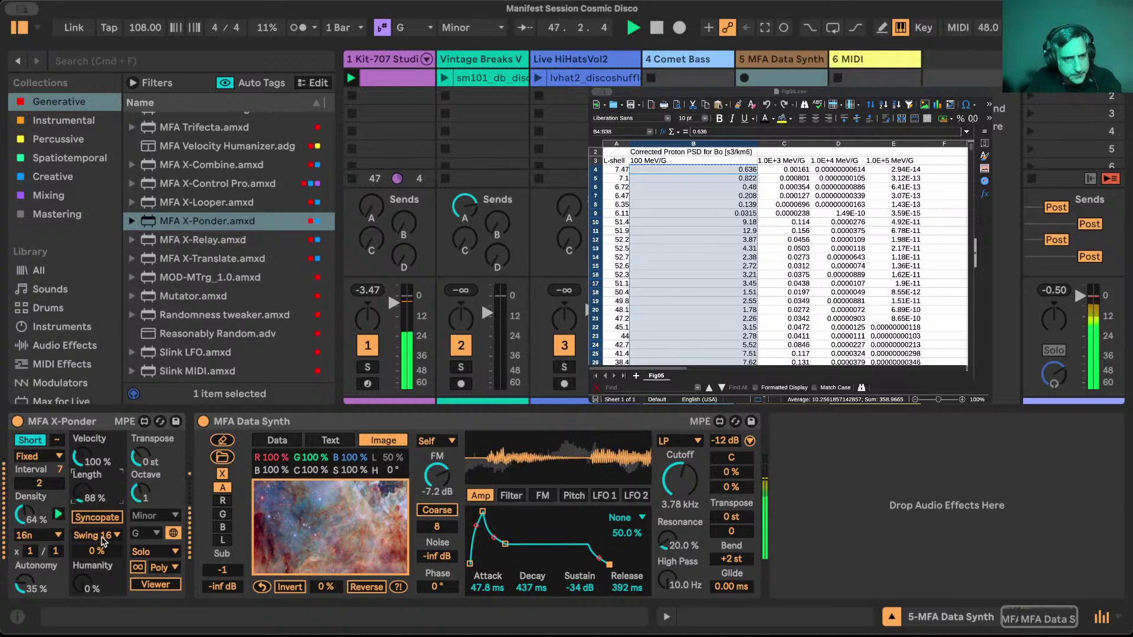
left_click_drag(94, 550, 95, 534)
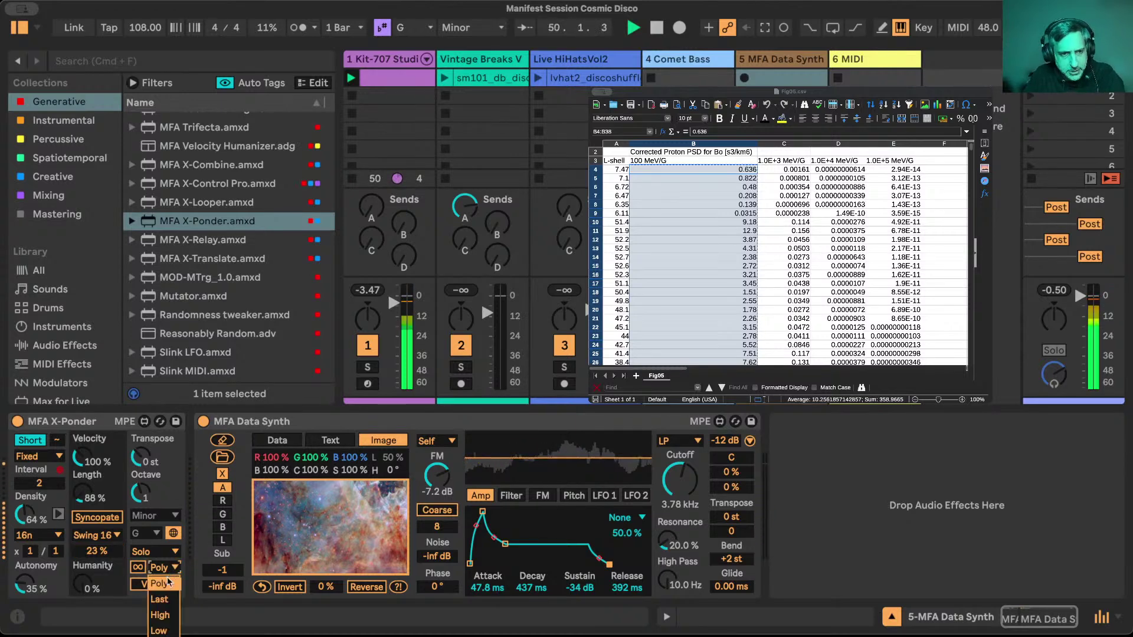
left_click(160, 602)
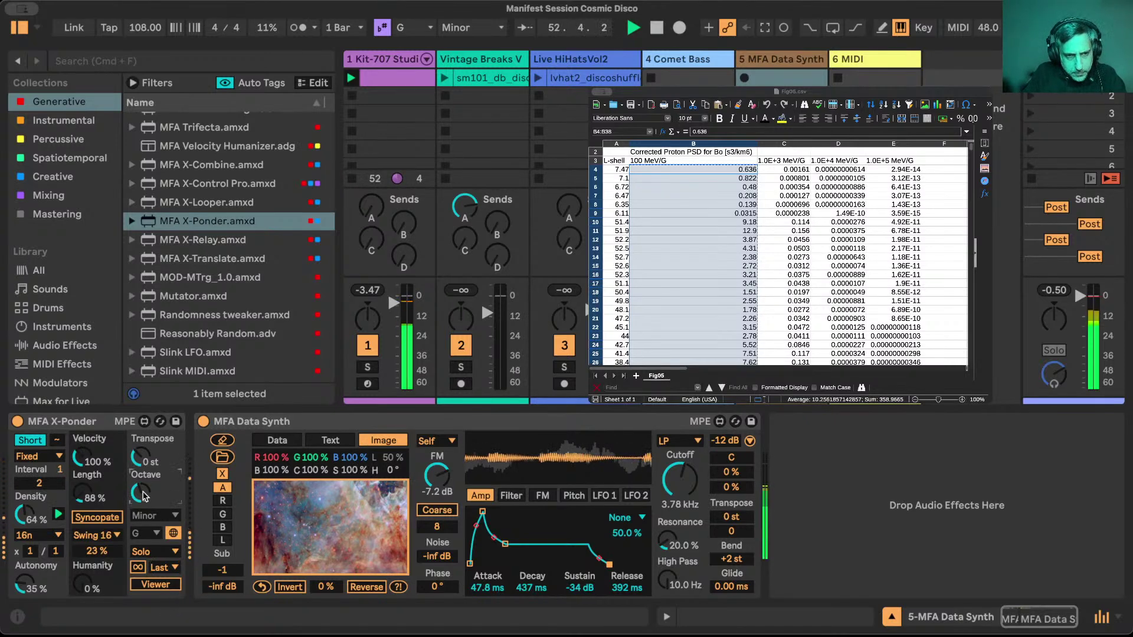
Tighten the Data Synth's amp envelope to Attack 0.00 ms, Decay 175 ms, Sustain -33 dB and Release 97.4 ms.
left_click_drag(482, 512, 469, 513)
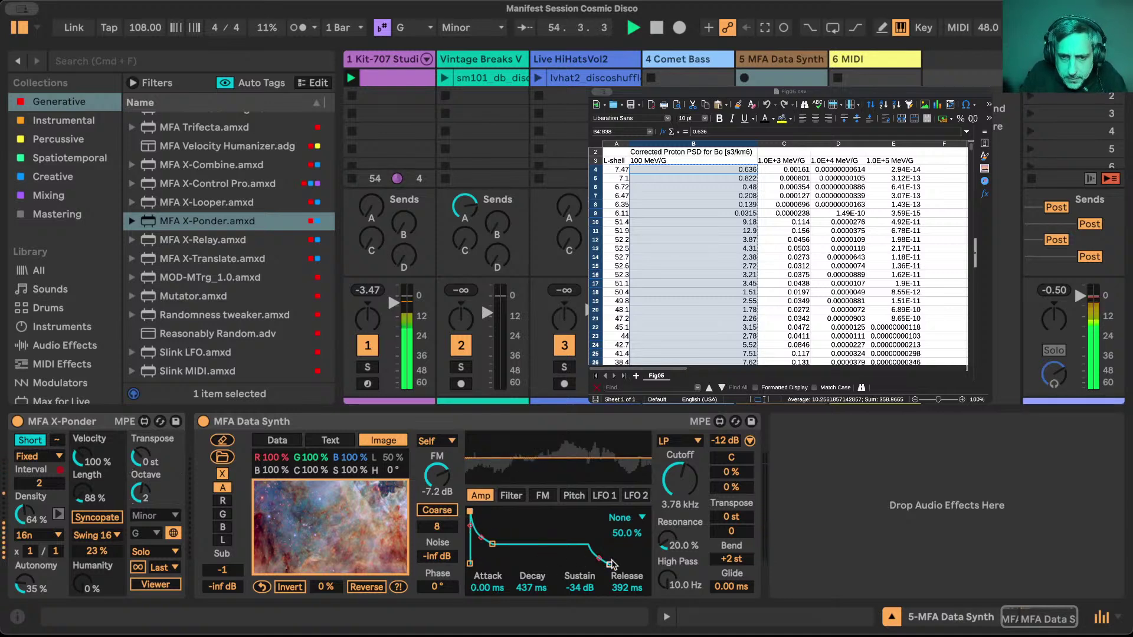
left_click_drag(608, 564, 602, 565)
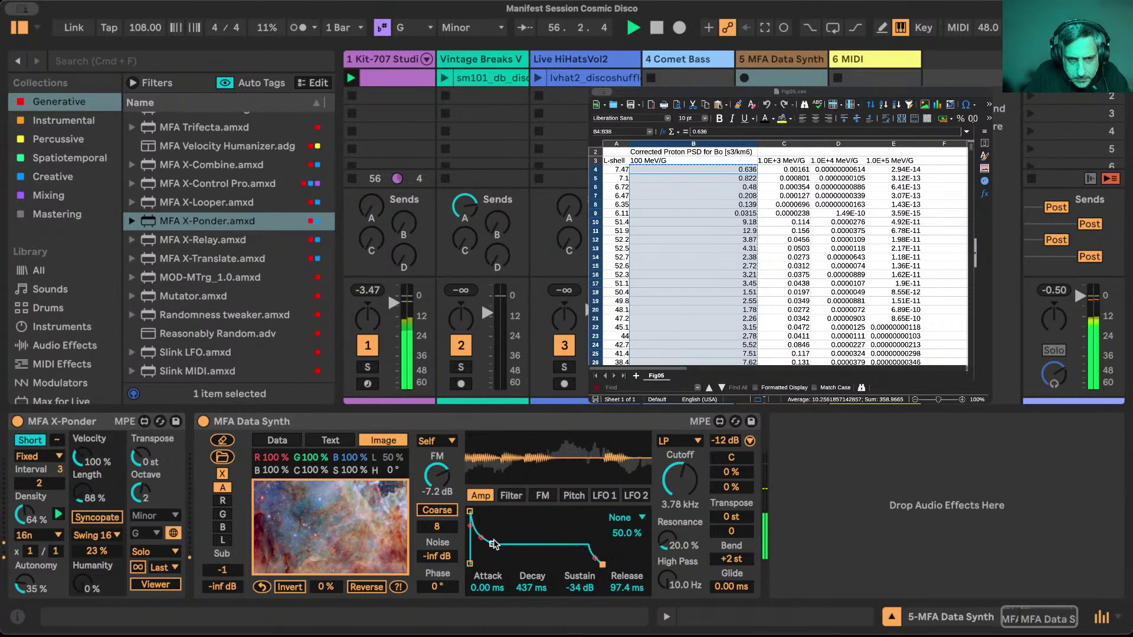
left_click_drag(492, 543, 487, 543)
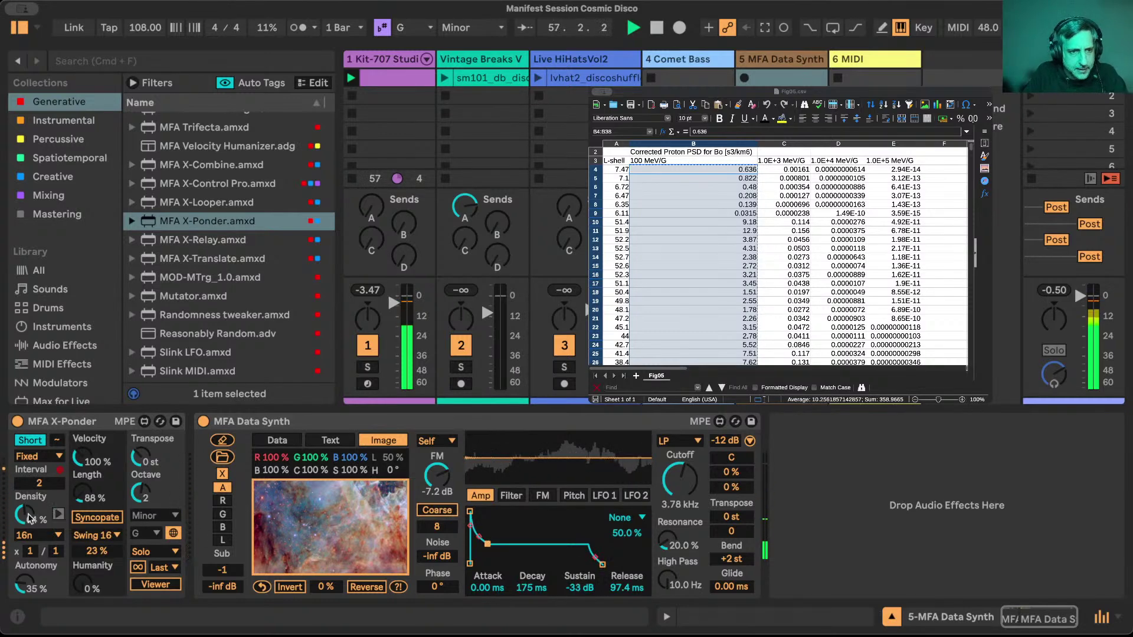
Lower X-Ponder's Density to 42% and switch the Data Synth's filter to BP with Cutoff at 2.39 kHz.
left_click_drag(30, 518, 31, 513)
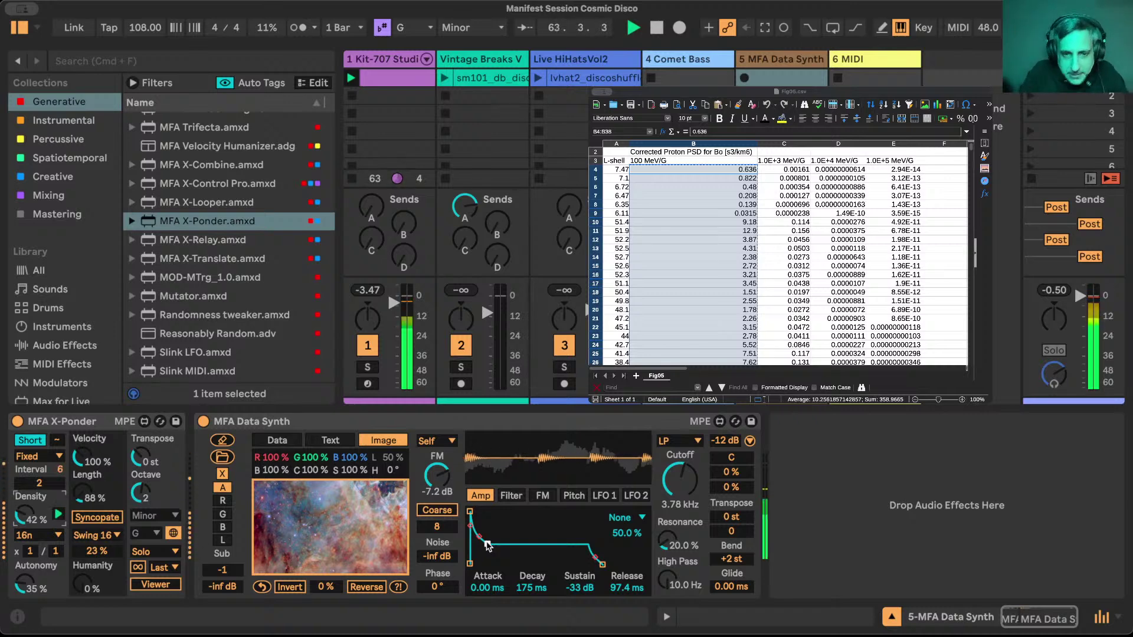
left_click(678, 441)
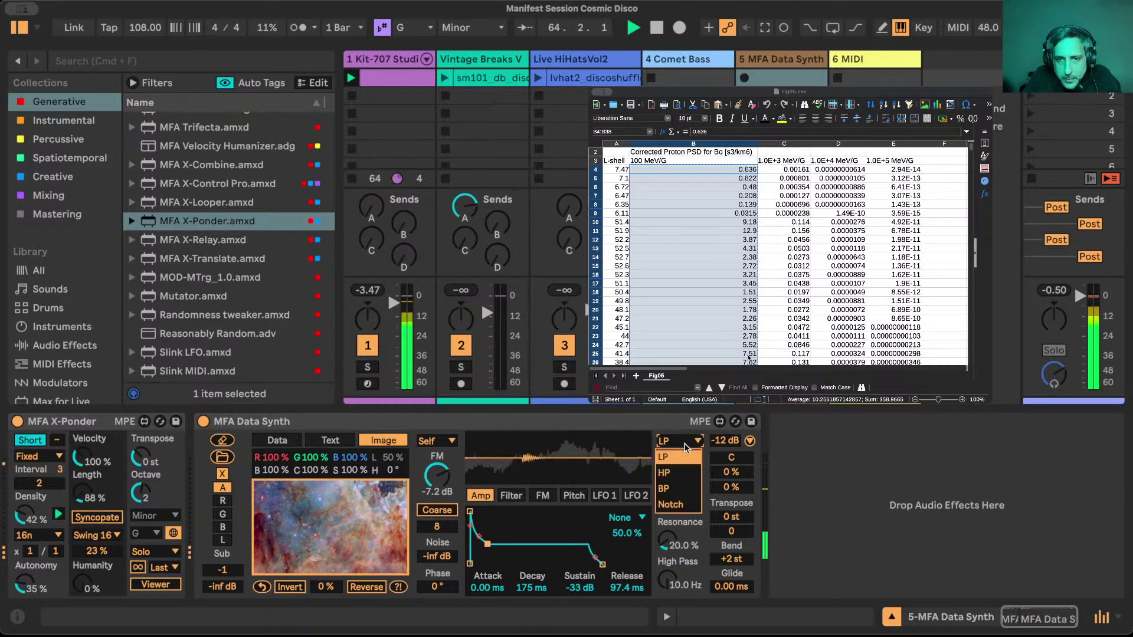
left_click(674, 487)
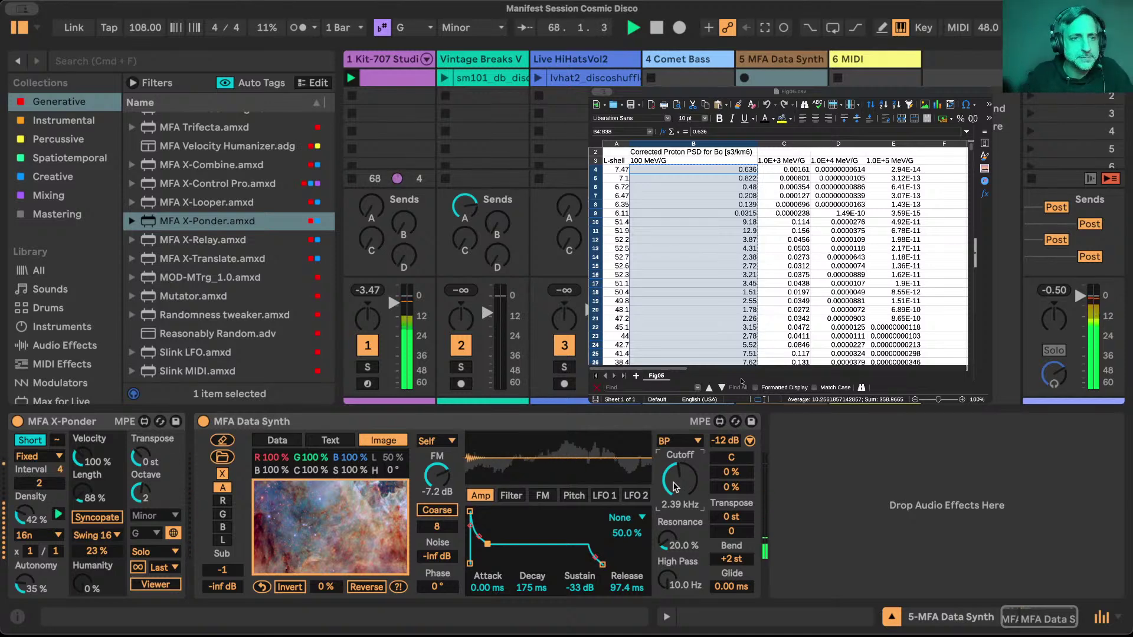
Add MFA Solarus from the Generative collection after the fifth track's Data Synth and set its celestial body to Saturn.
scroll(265, 248, "up", 5)
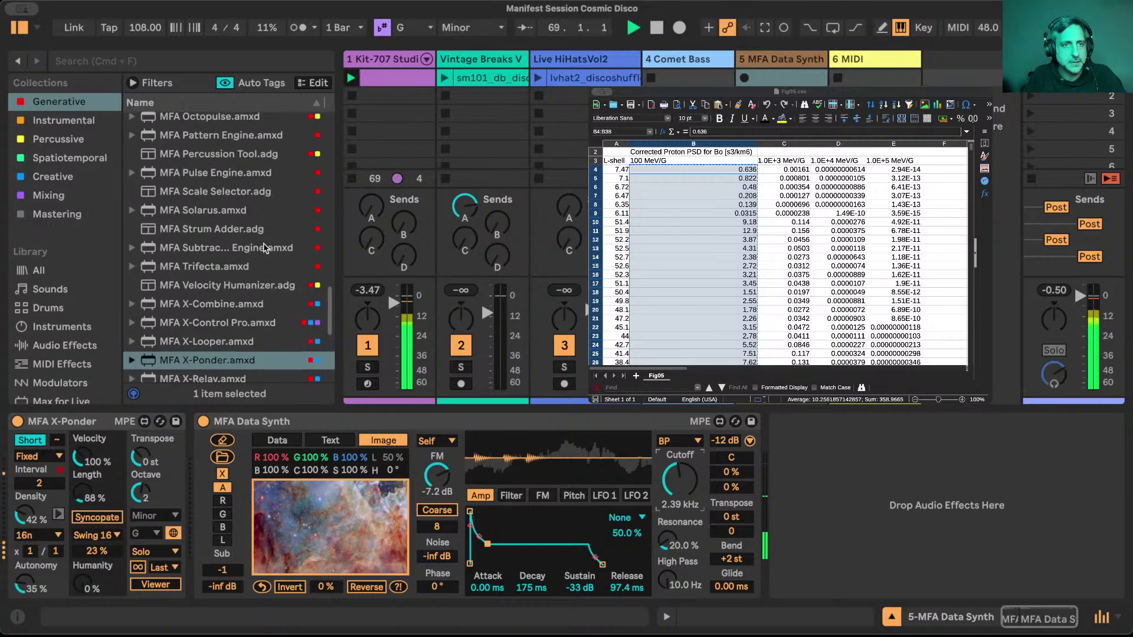
left_click_drag(201, 213, 838, 458)
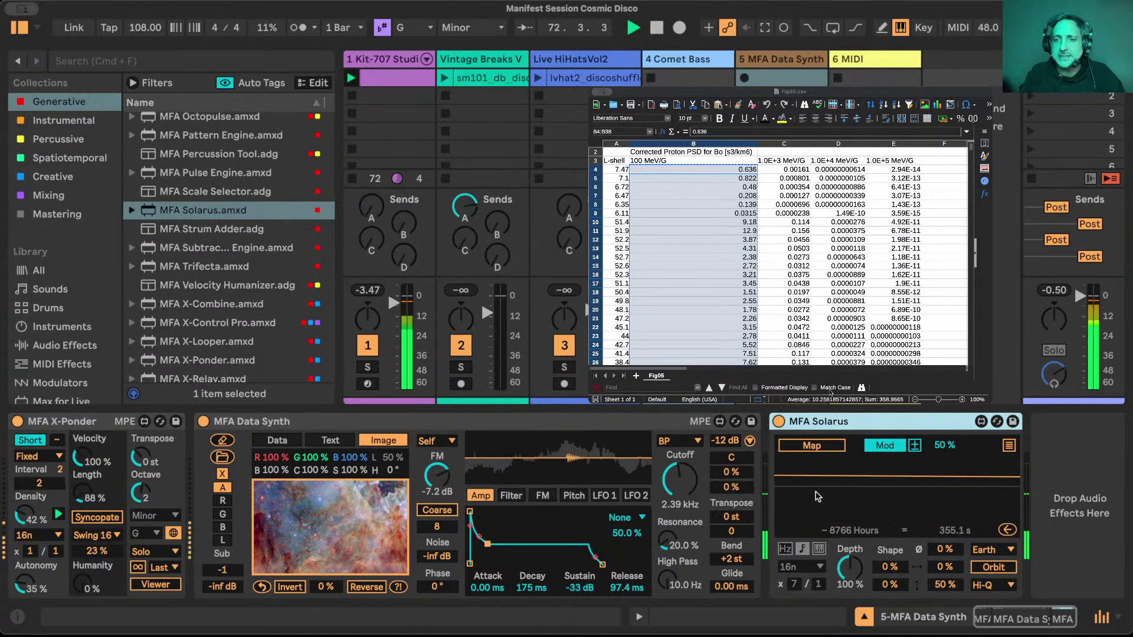
left_click(1001, 553)
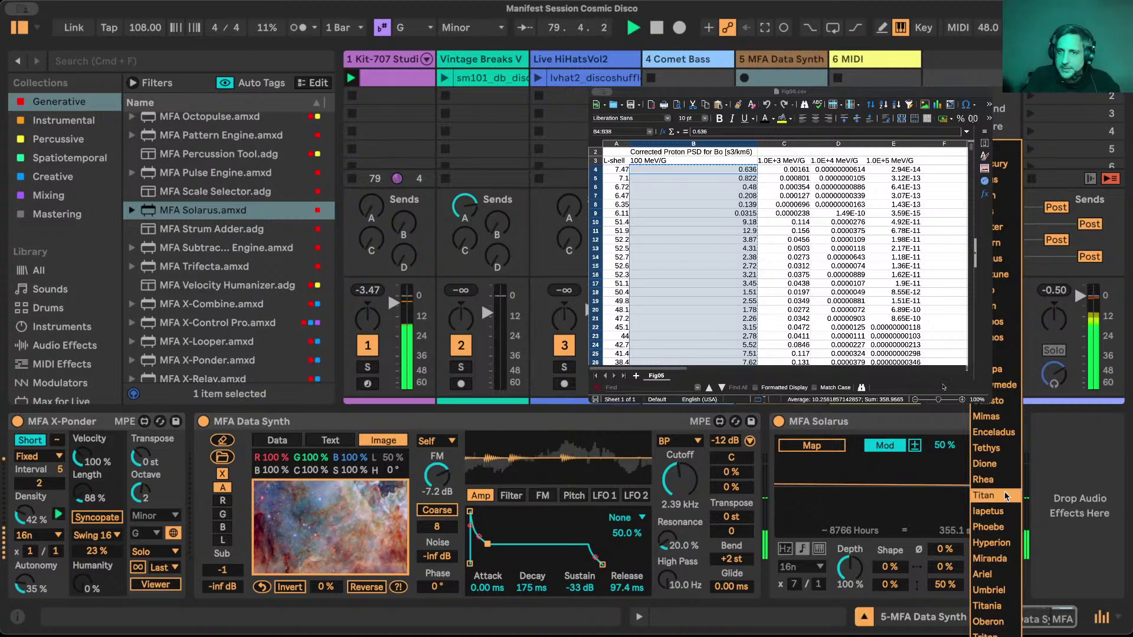
left_click(1005, 244)
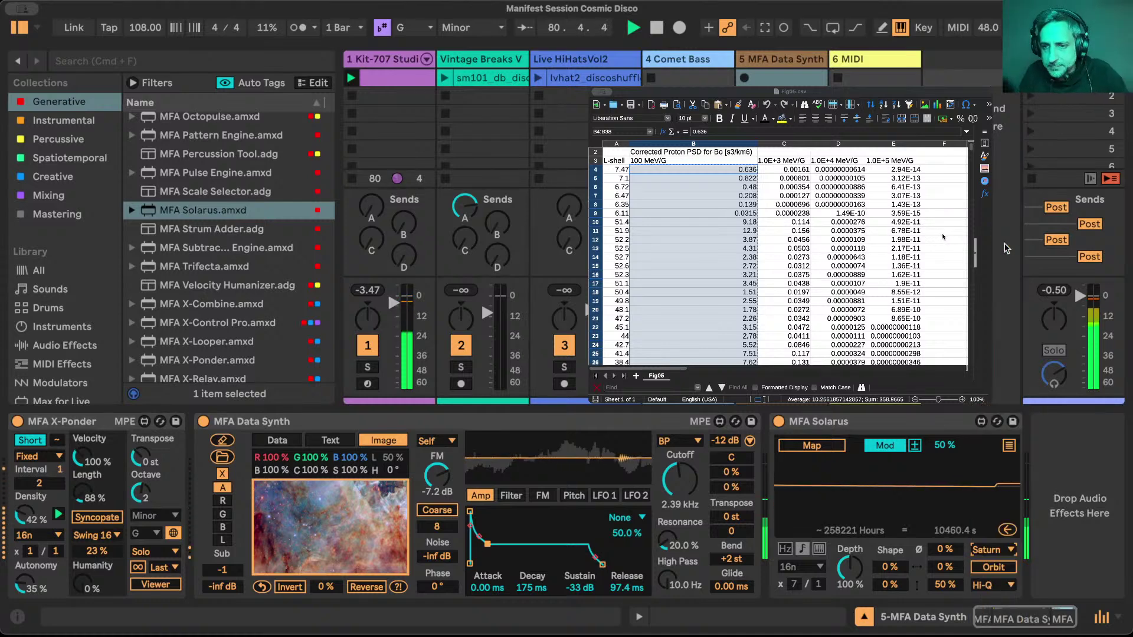
Set the fifth track's Saturn Solarus to Rotation and map it to the Data Synth's Cutoff with 24% modulation and 81% Depth.
left_click(993, 567)
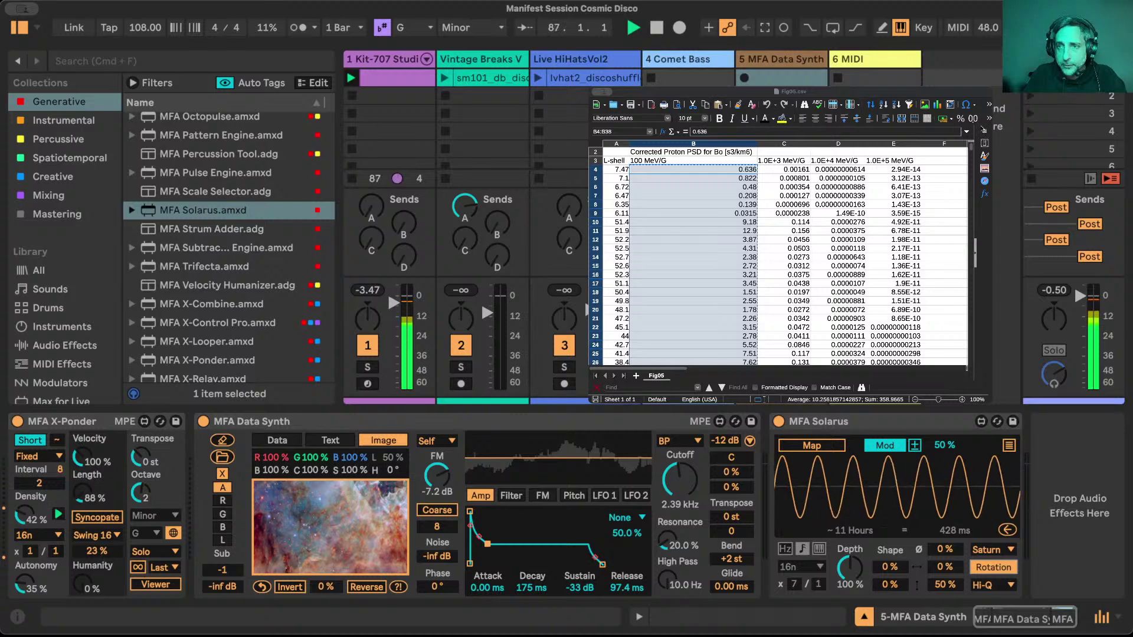
left_click(1074, 271)
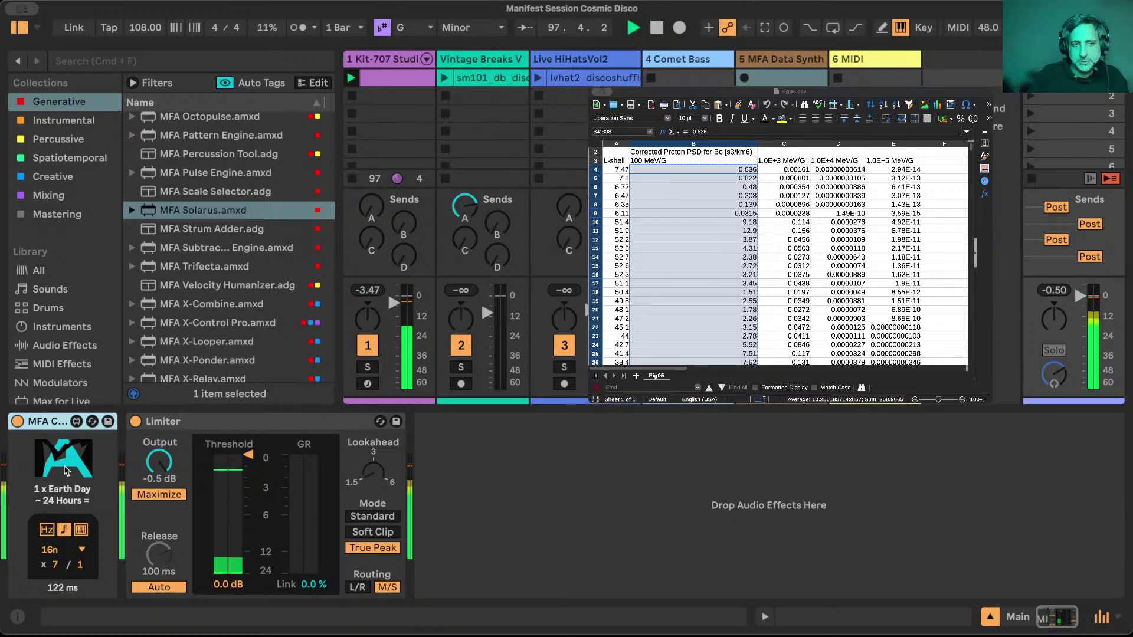
left_click(885, 63)
left_click(798, 59)
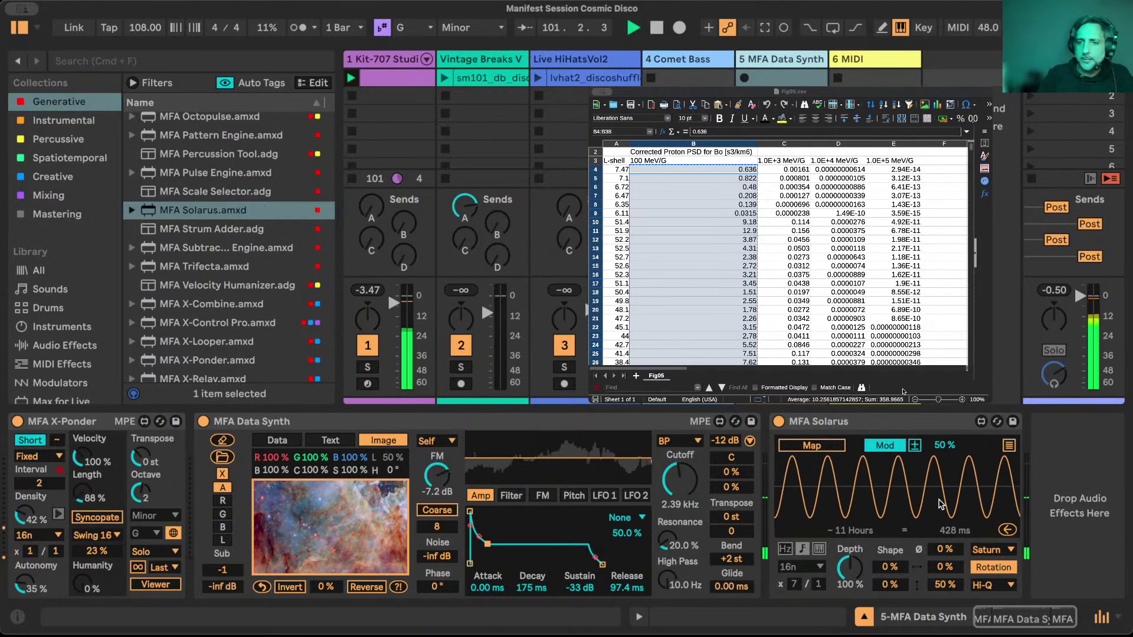
left_click(823, 446)
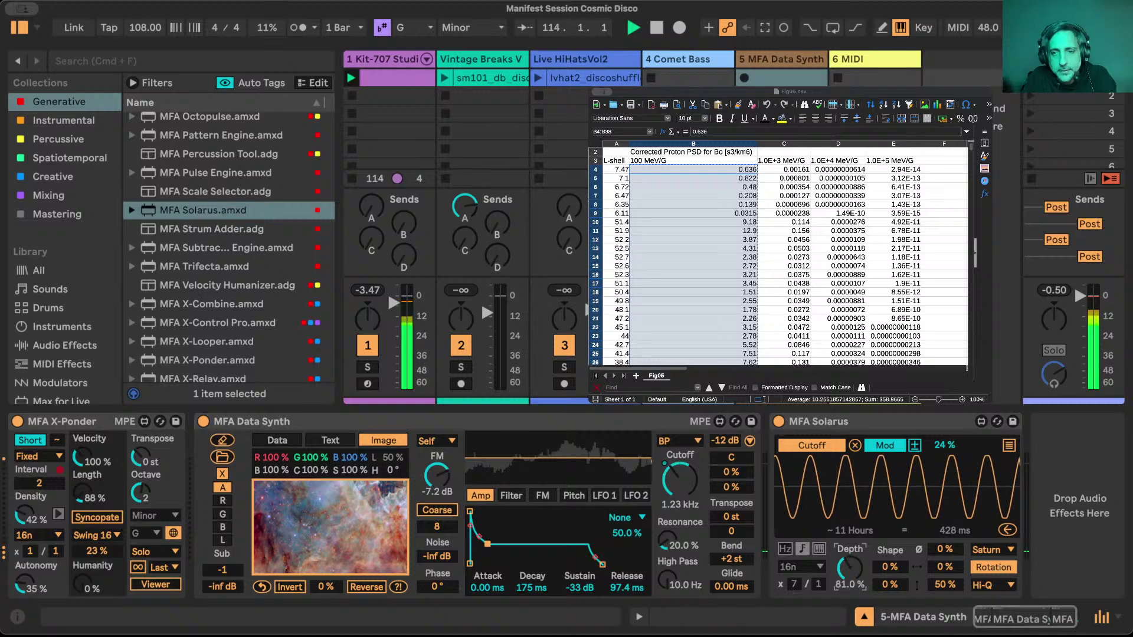
Set the Velocity-to-Filter modulation of the Comet Bass track's Data Synth to 9%.
left_click(681, 66)
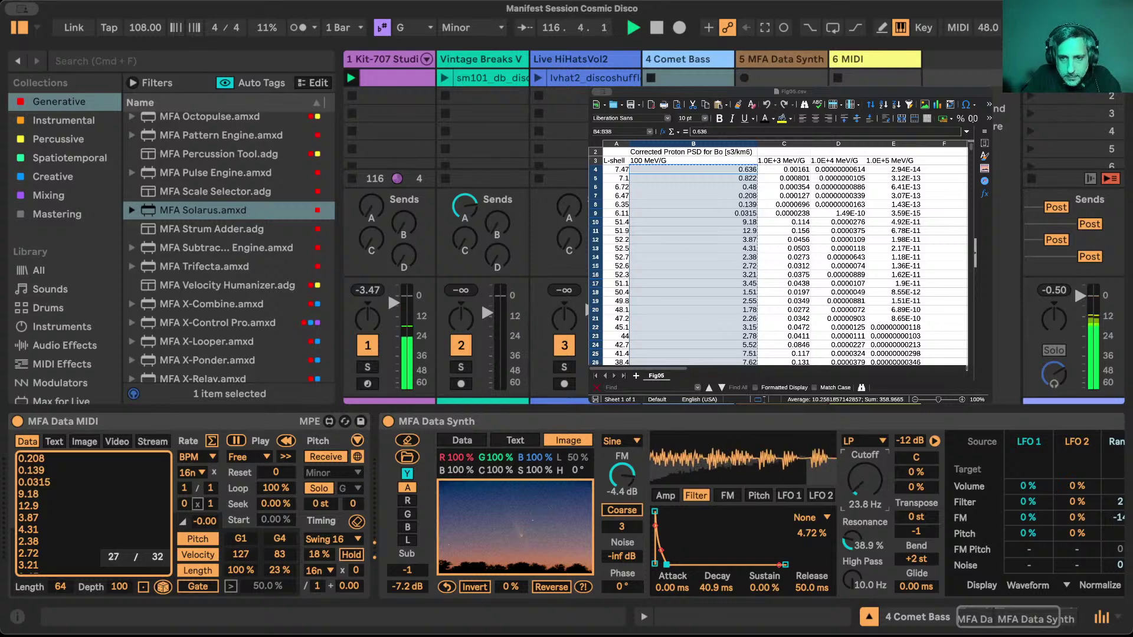
scroll(861, 494, "right", 5)
scroll(861, 494, "right", 1)
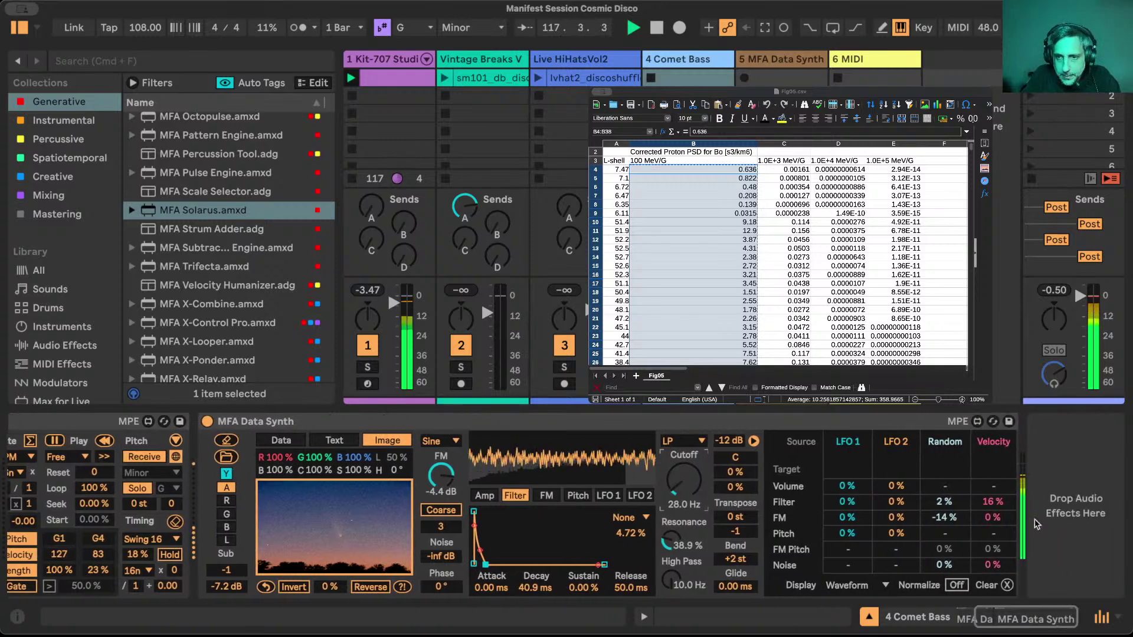
mouse_move(993, 501)
left_mouse_down()
mouse_move(993, 516)
mouse_move(999, 506)
left_mouse_up()
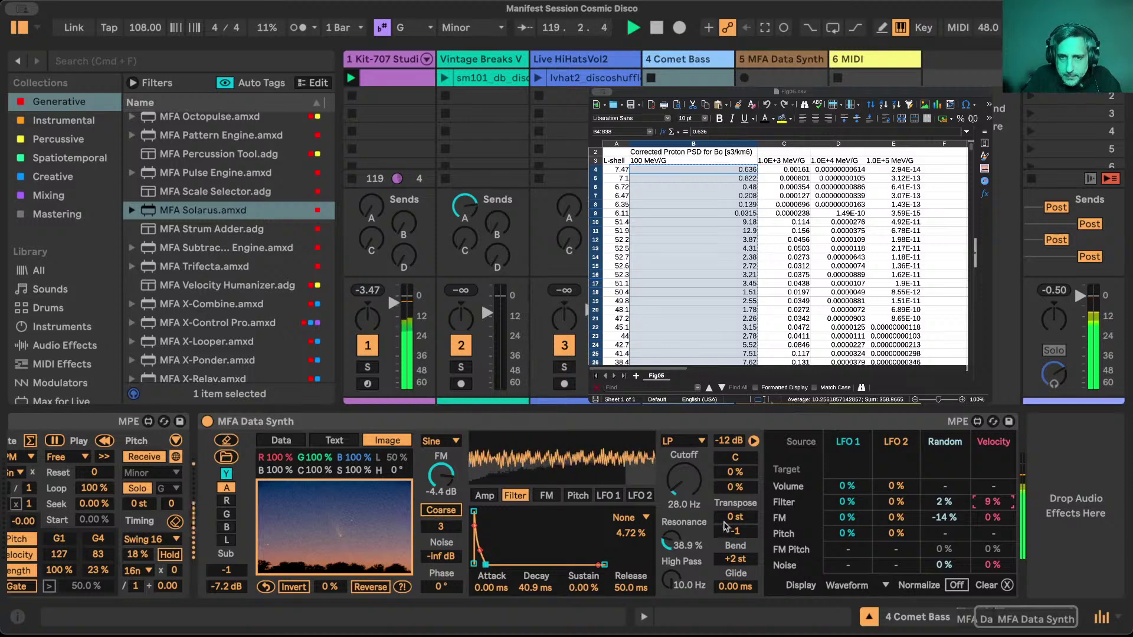
Set the Comet Bass Data MIDI's Velocity values to 111 and 77 and its first Length value to 95%.
left_click_drag(59, 554, 98, 533)
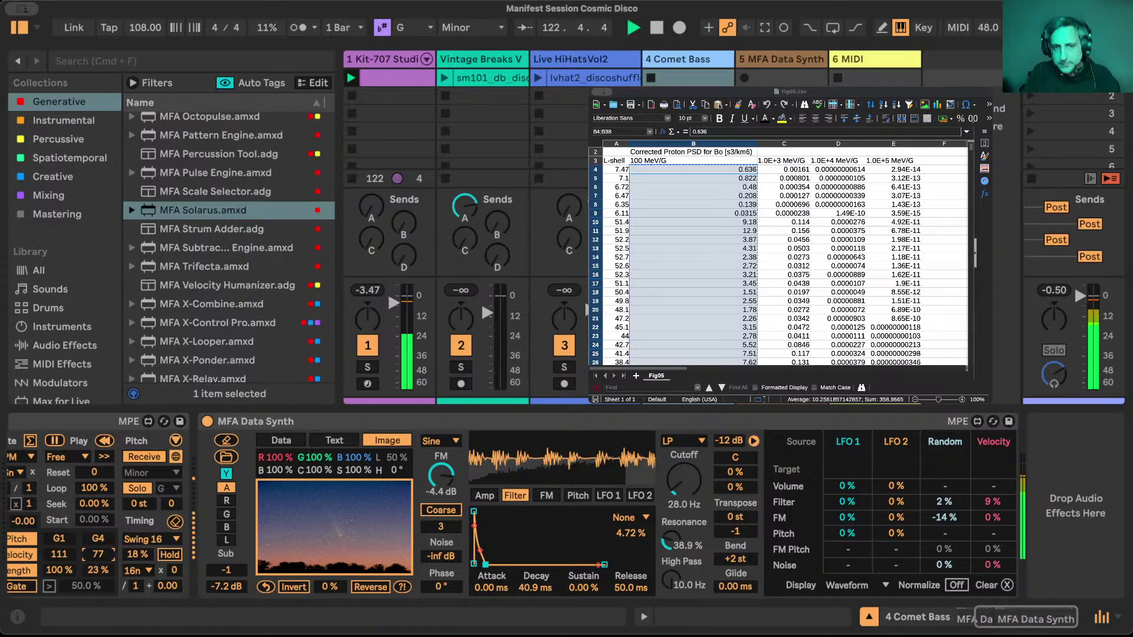
scroll(57, 454, "left", 3)
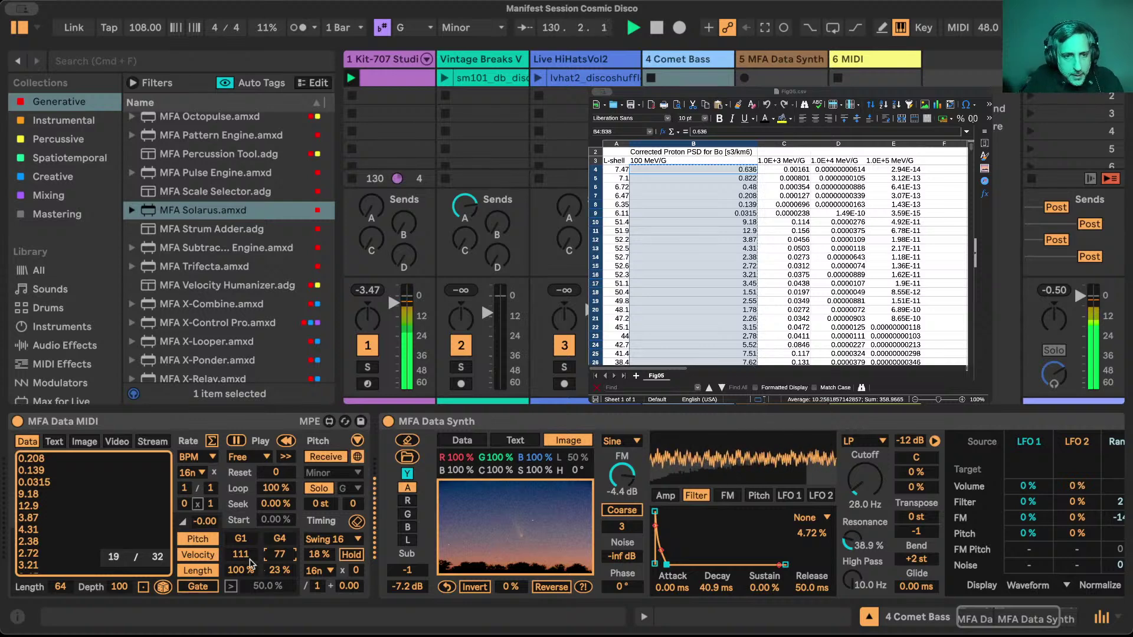
type("95")
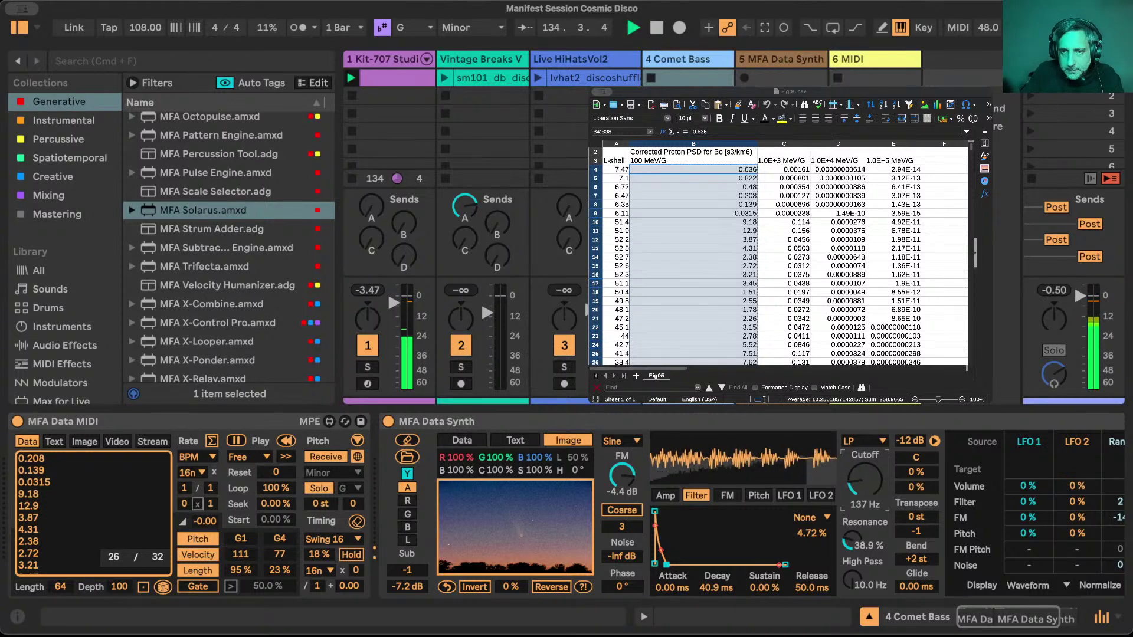
Add MFA Solarus after the Comet Bass Data Synth, set it to Jupiter and map it to Cutoff with 18% modulation.
scroll(888, 497, "right", 3)
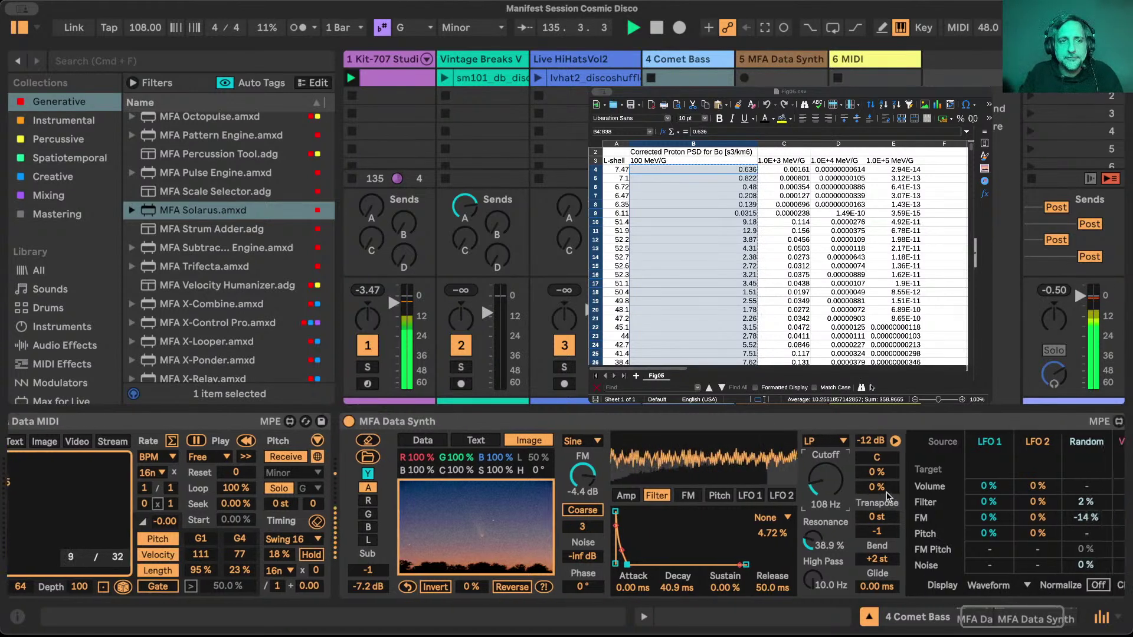
left_click_drag(186, 201, 1069, 475)
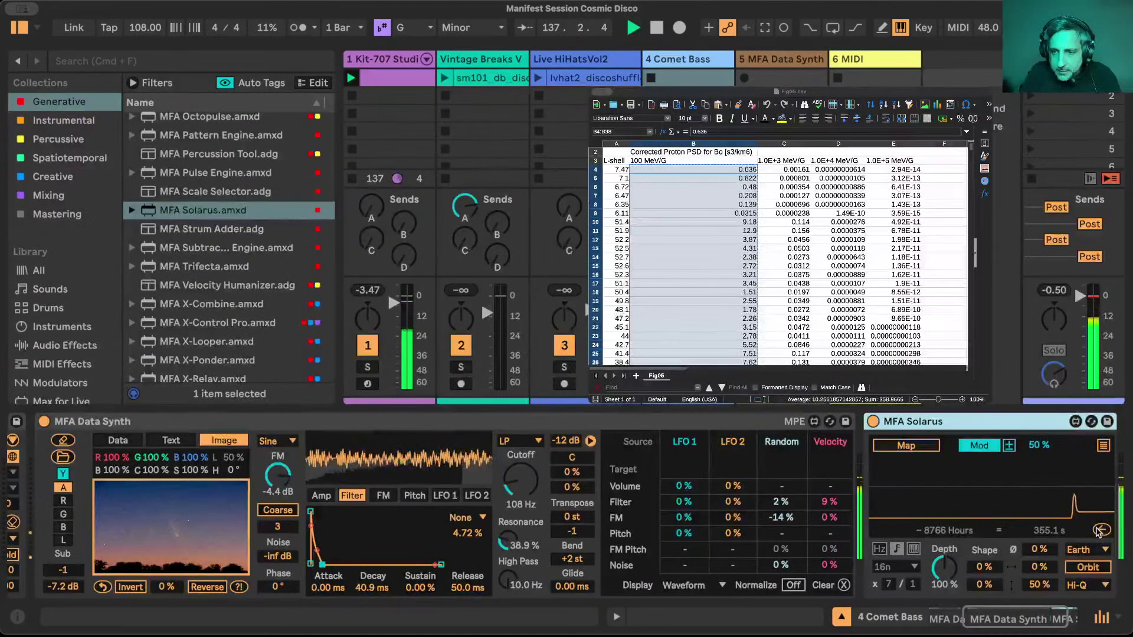
left_click(1100, 550)
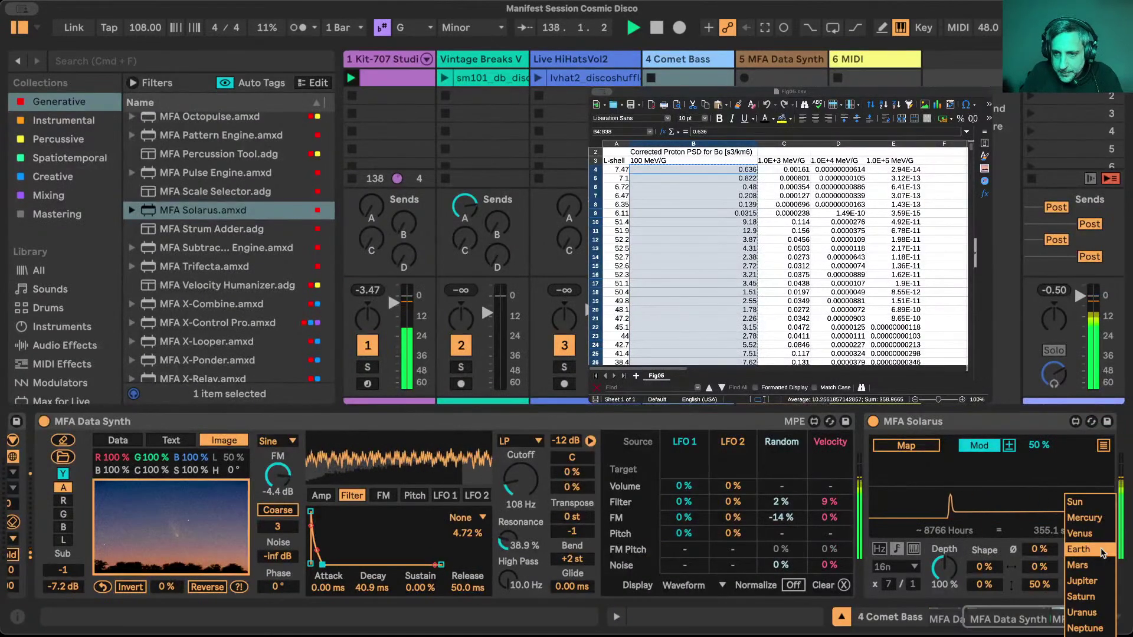
left_click(1101, 581)
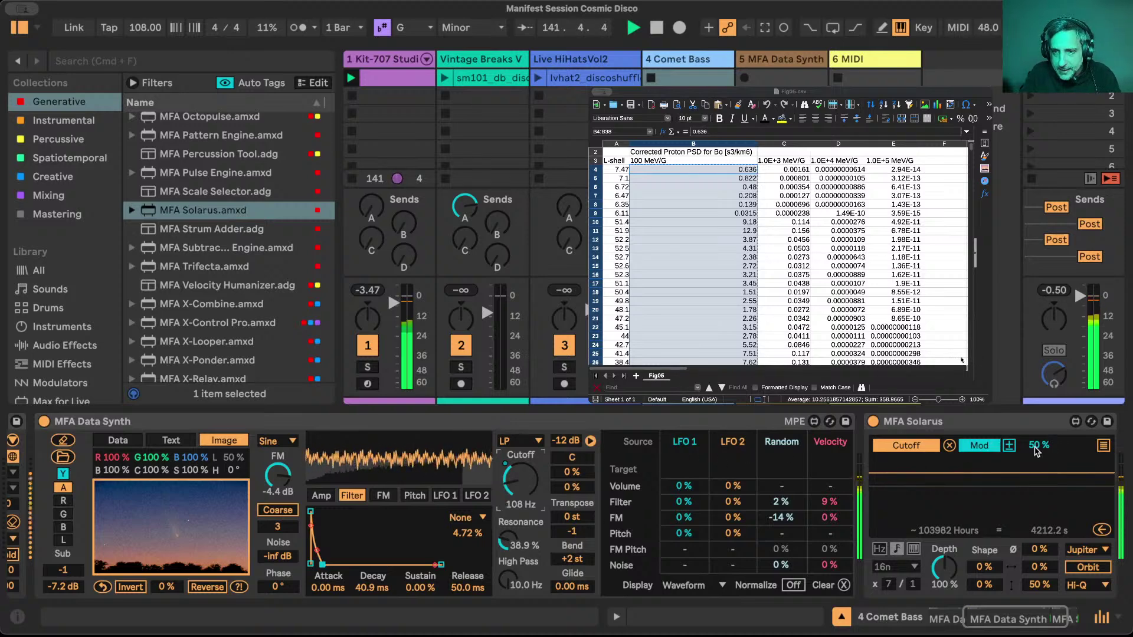
left_click_drag(1036, 450, 1037, 475)
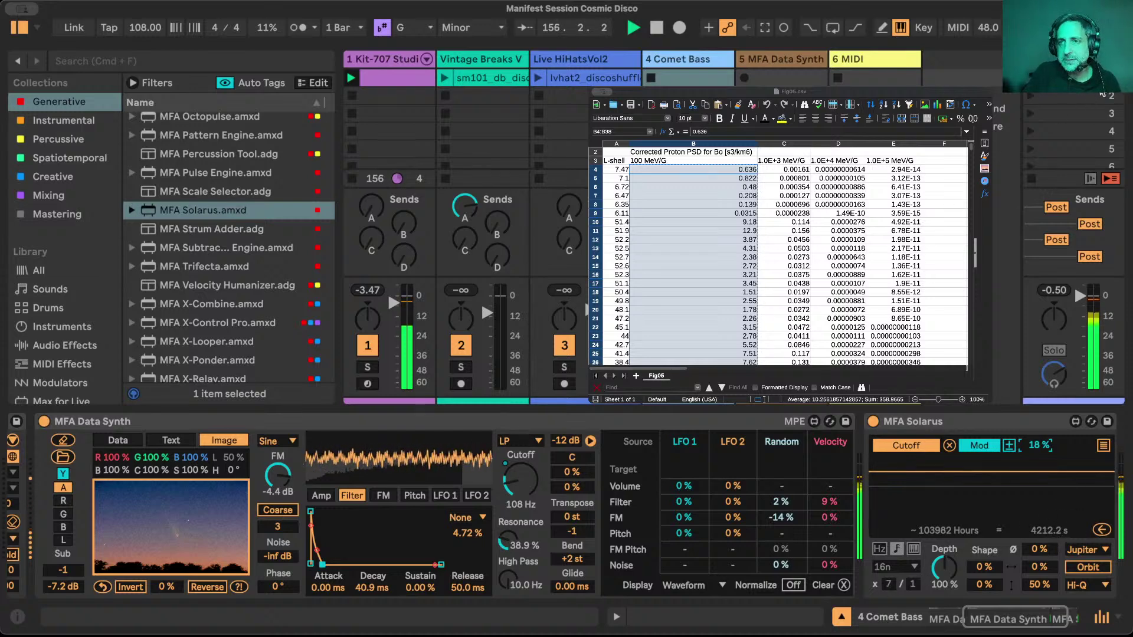
Set the main track's Earth Day timing multiplier to 1 and lower the Comet Bass Solarus modulation of Cutoff to 11%.
left_click(986, 124)
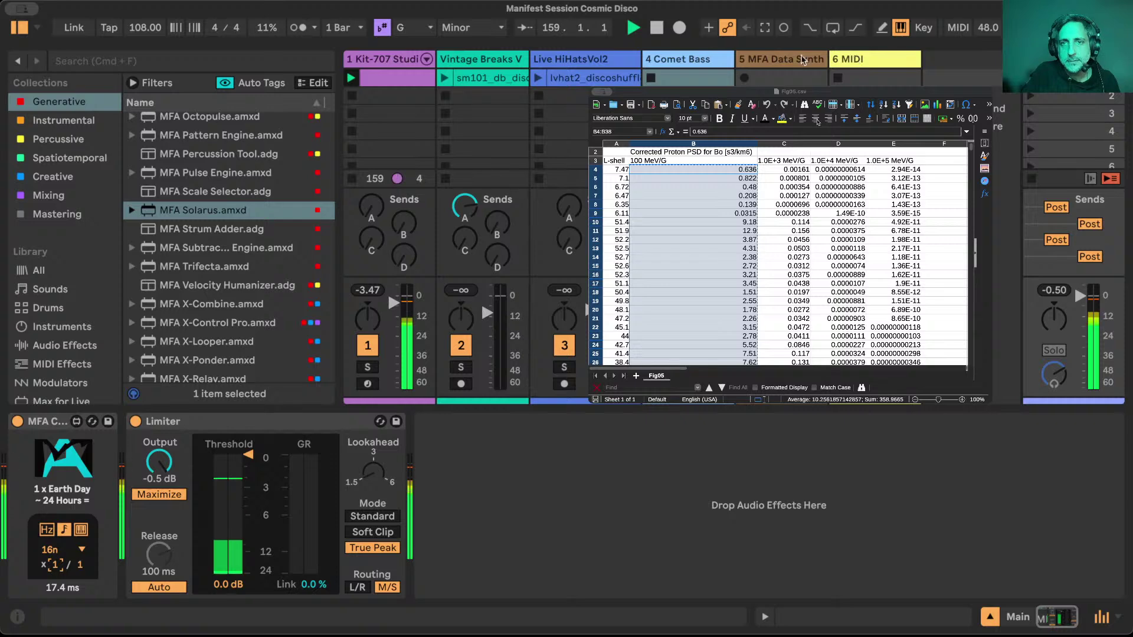
left_click(656, 58)
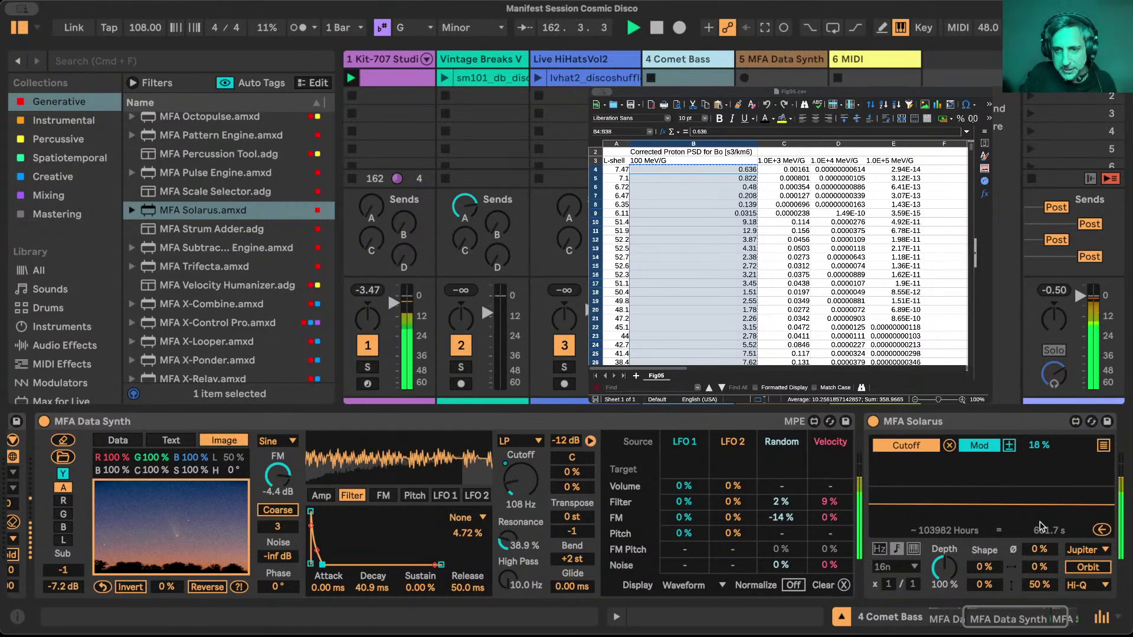
left_click_drag(1059, 443, 1059, 451)
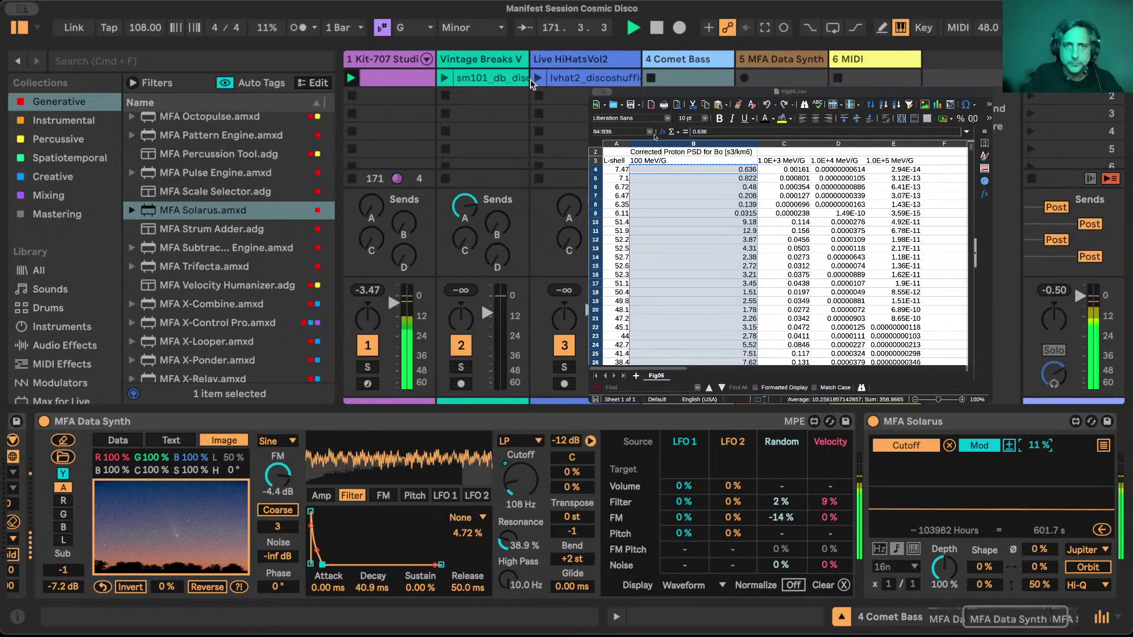
Audition the lvhat2_discoshuffle2 hi-hat loop and inspect its waveform in the clip view.
left_click(559, 80)
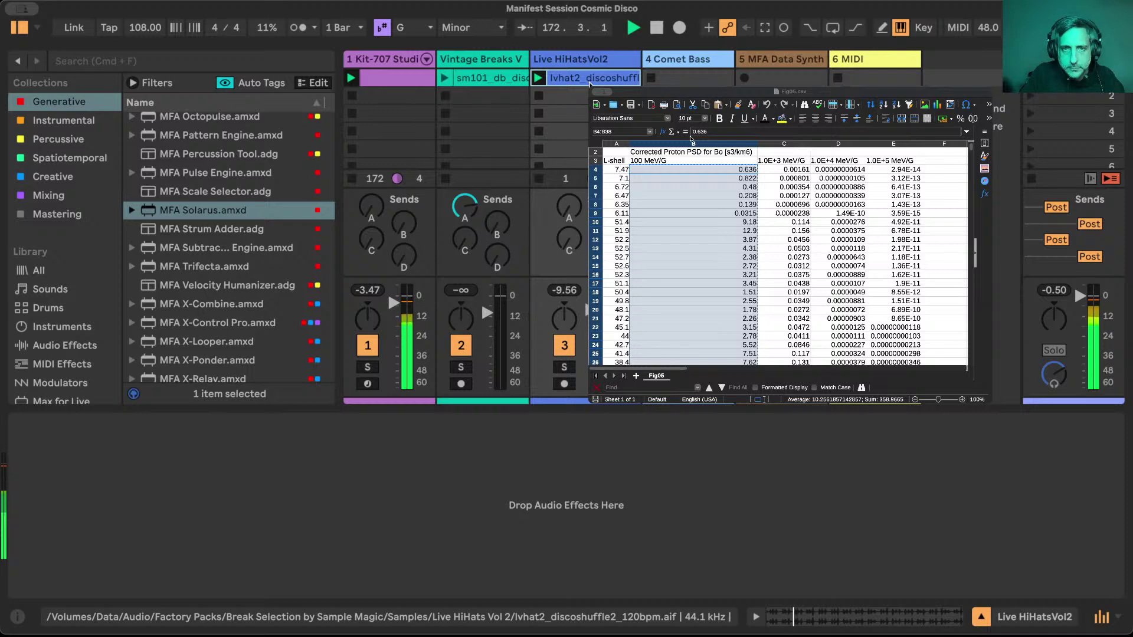
double_click(590, 82)
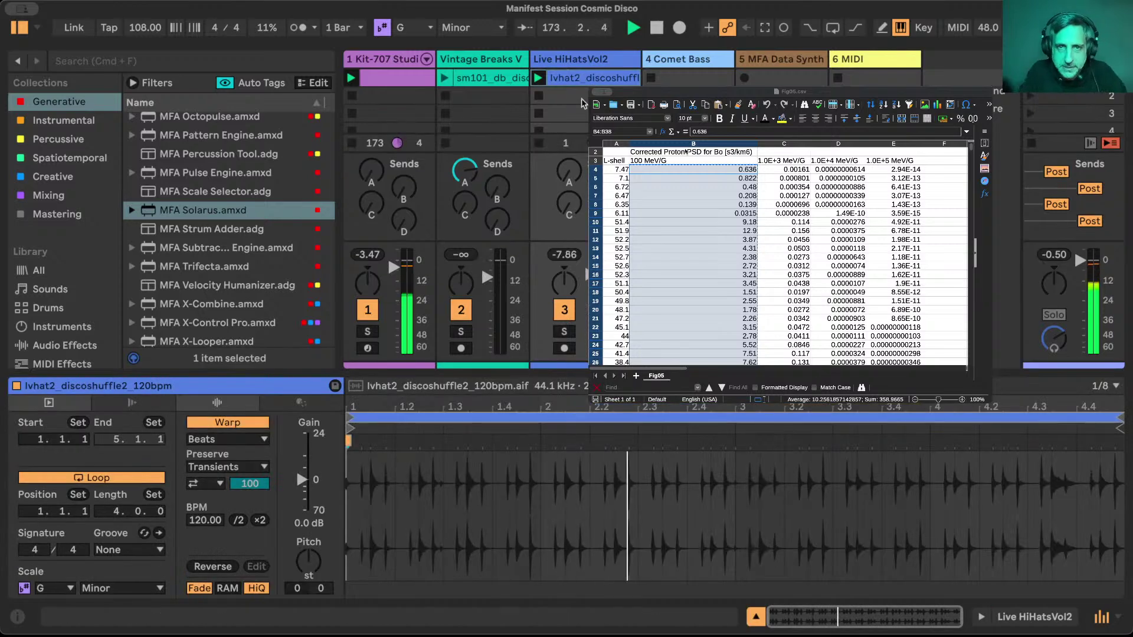
left_click(876, 62)
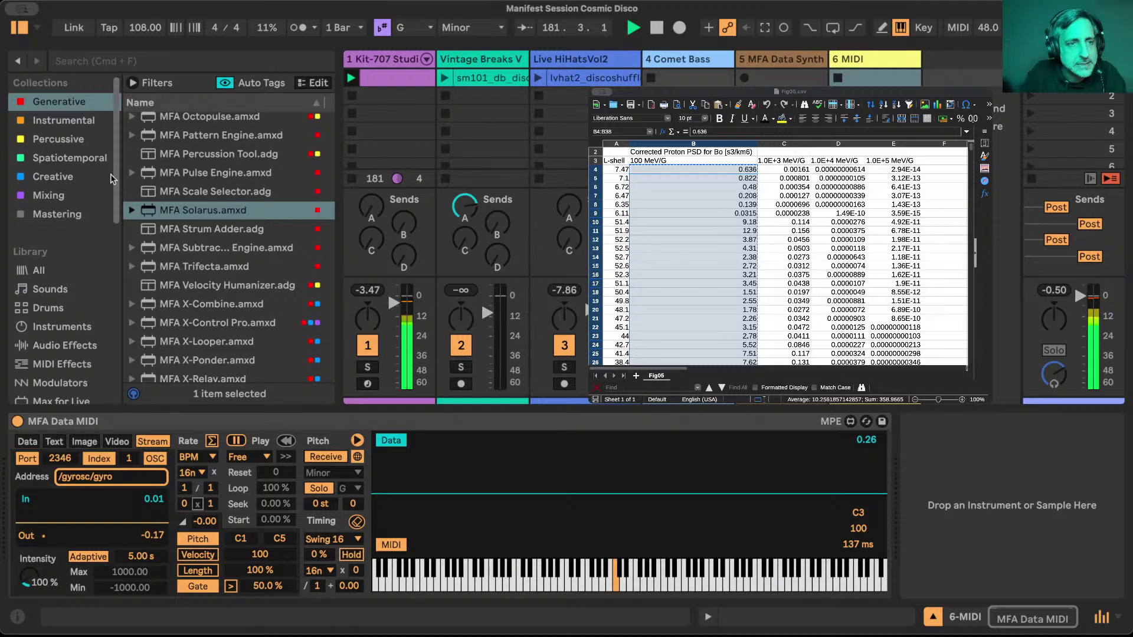
Add an MFA Data Synth from the Instrumental collection on a new seventh track and load NASA's Supernova Medium.jpeg as its image.
left_click(81, 119)
left_click_drag(185, 229, 919, 183)
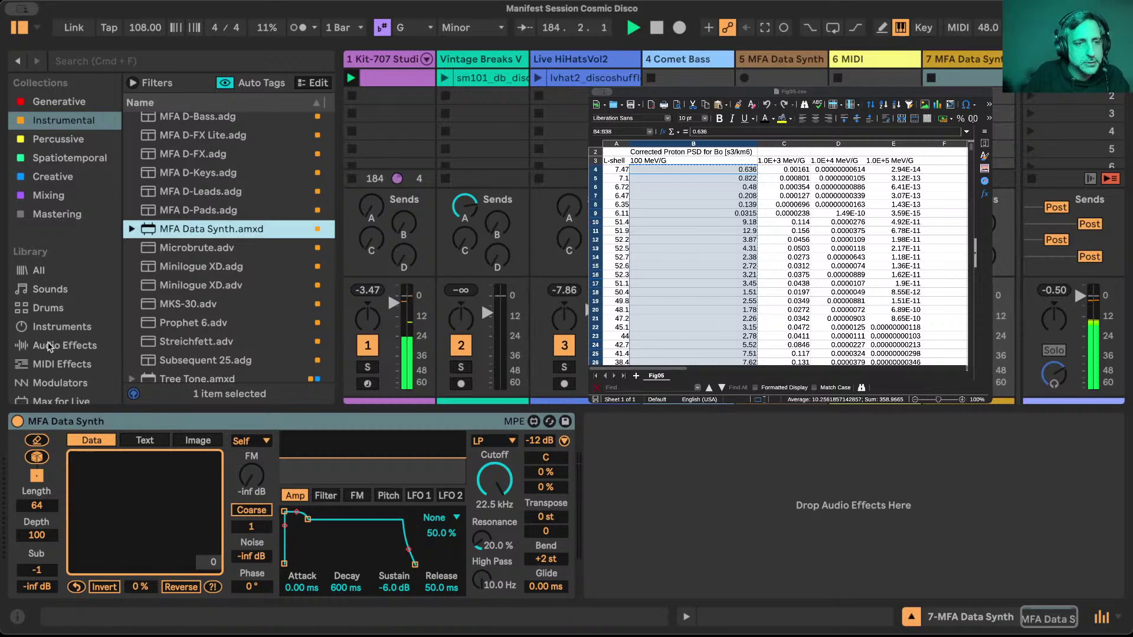
scroll(49, 347, "down", 10)
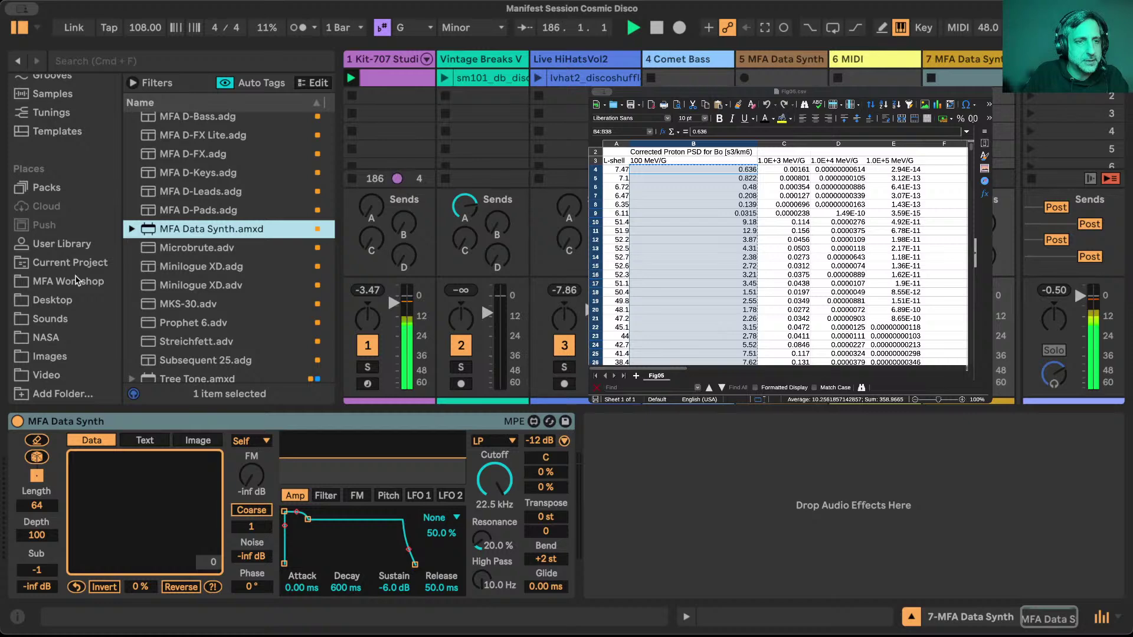
left_click(51, 343)
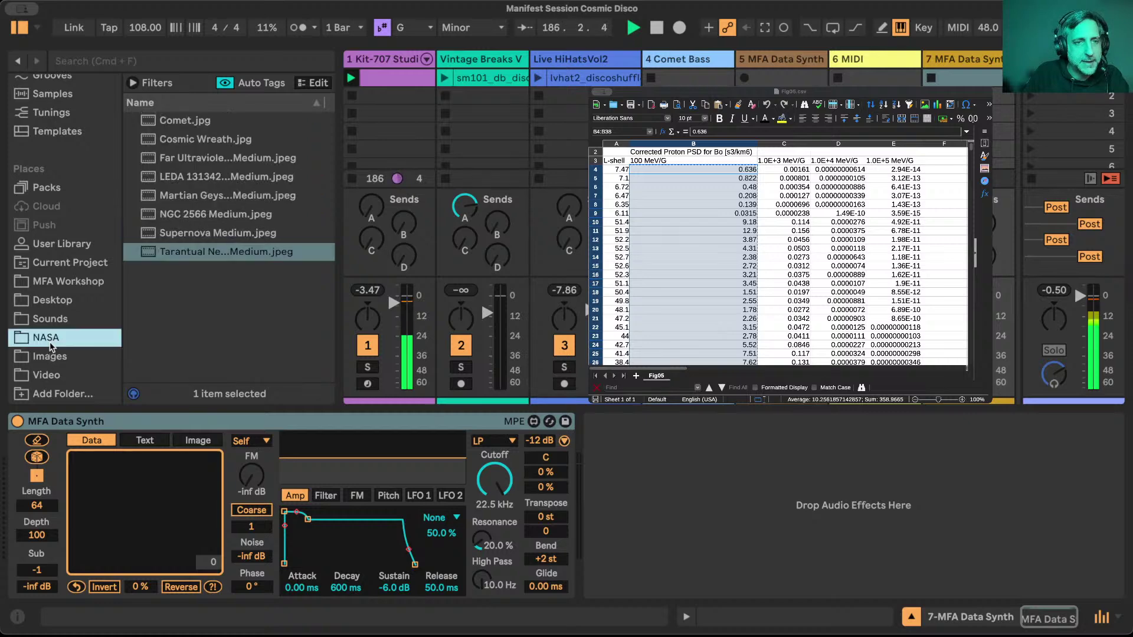
left_click(204, 234)
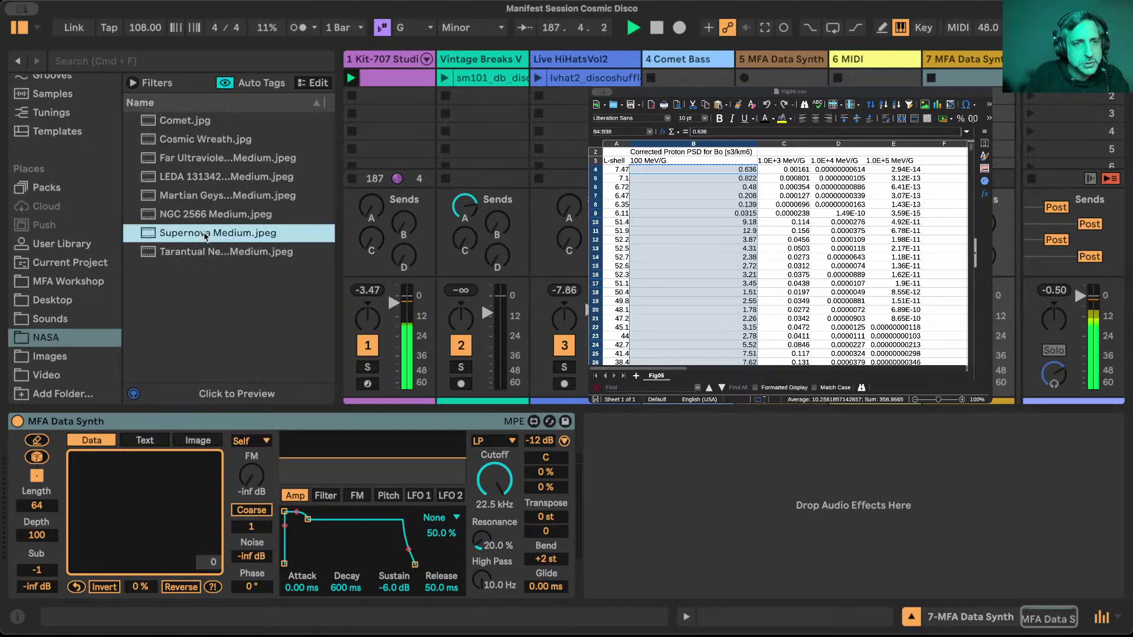
left_click_drag(204, 232, 139, 513)
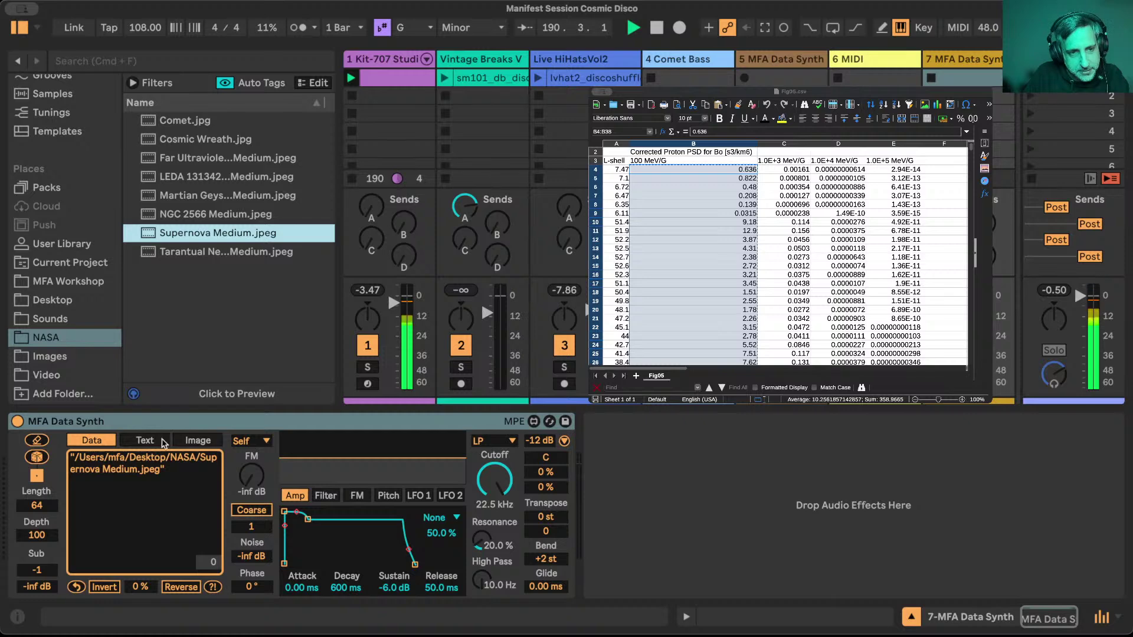
left_click(198, 441)
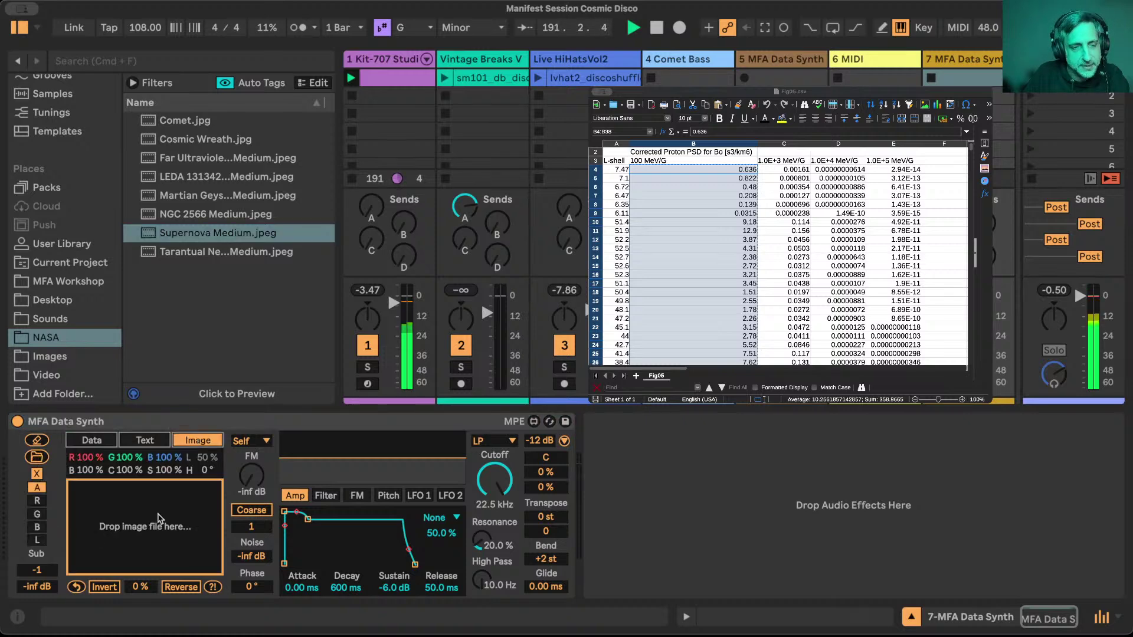
left_click_drag(222, 236, 159, 534)
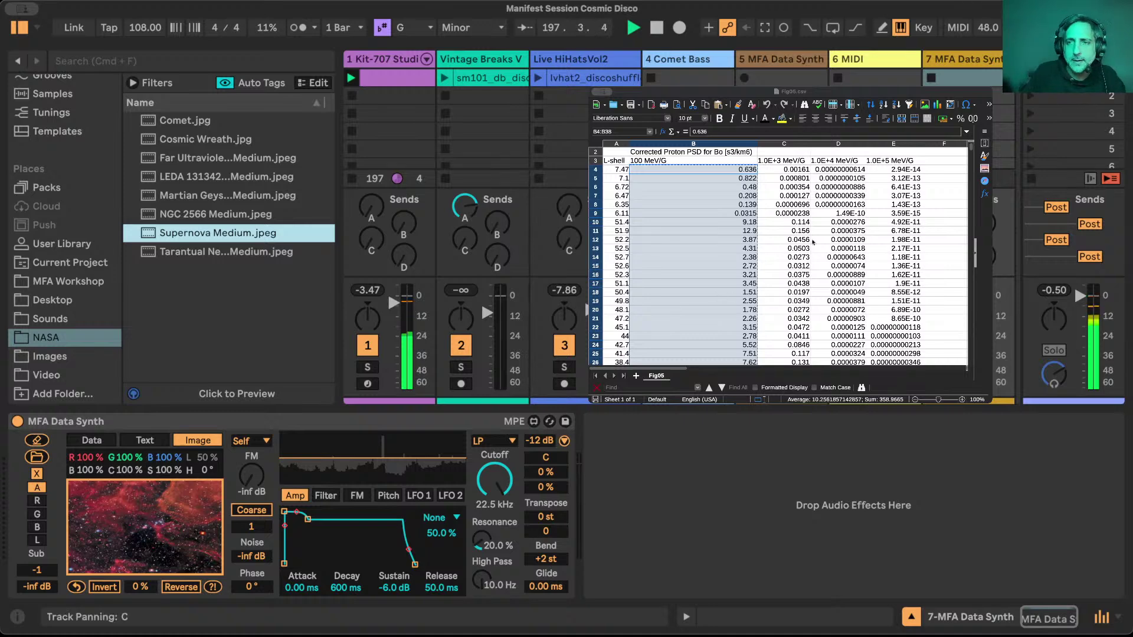
Create an empty MIDI clip in the seventh track's first slot and stop playback.
double_click(968, 77)
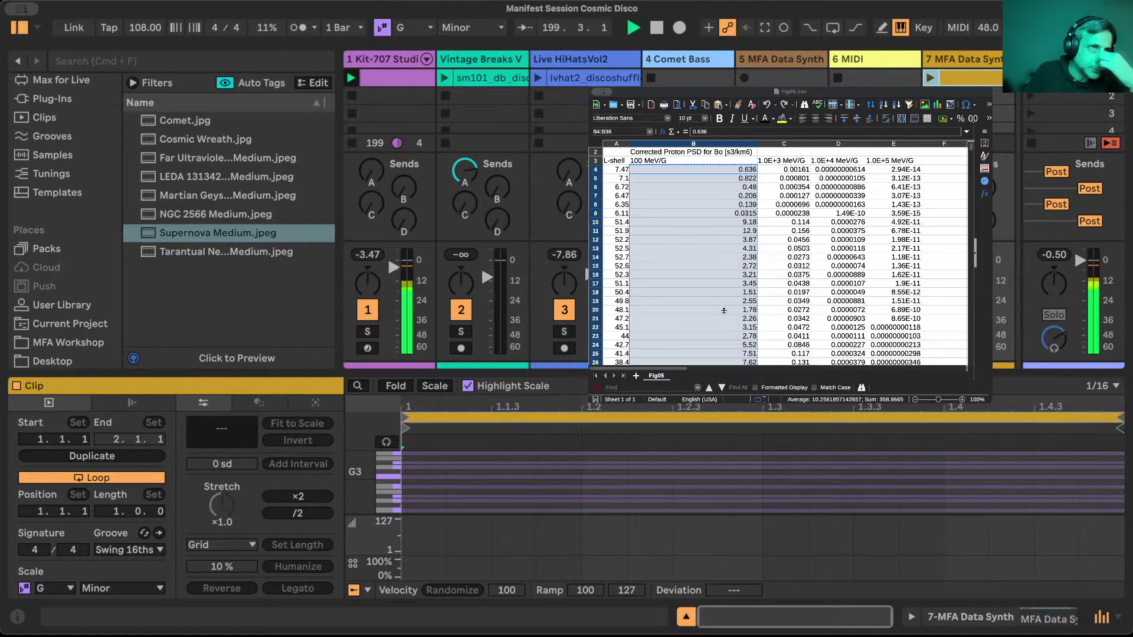
left_click(952, 59)
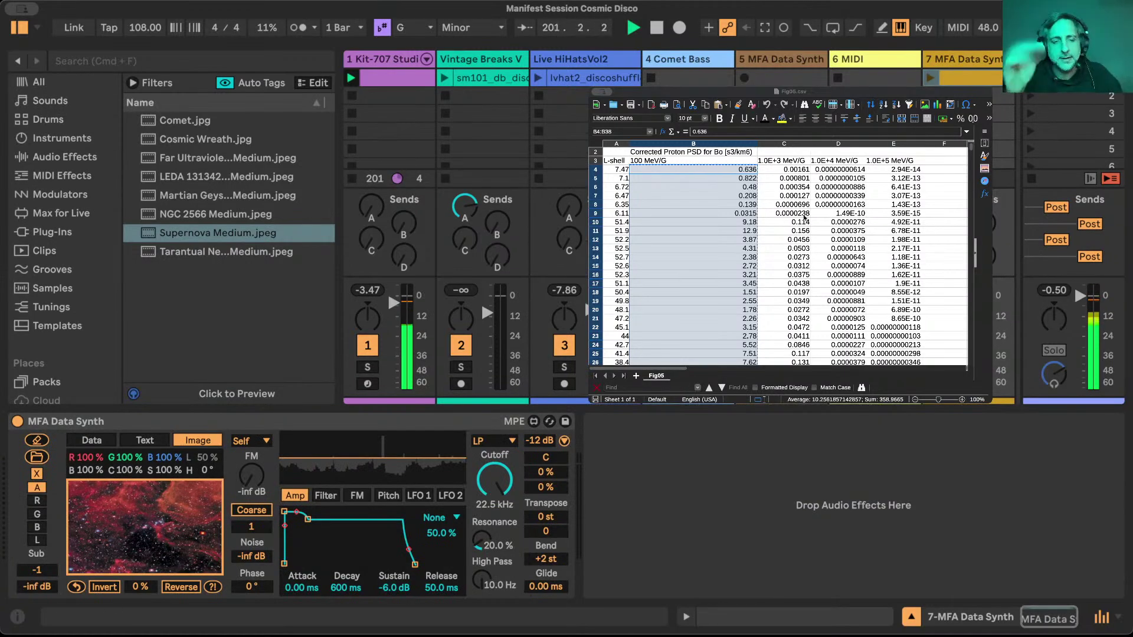
key("space")
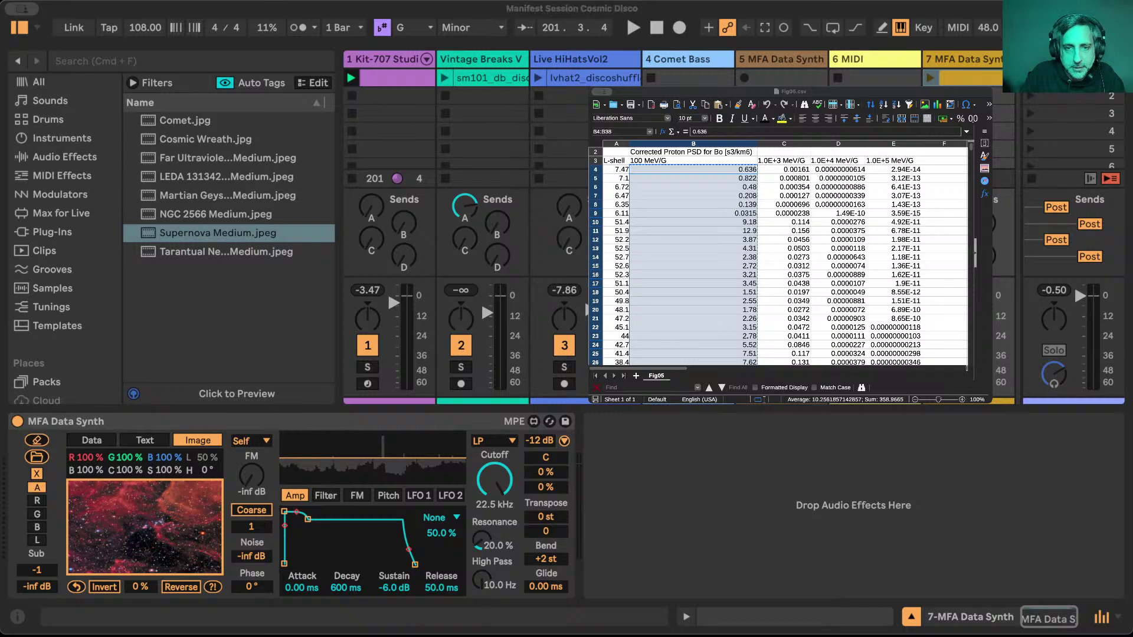
left_click(405, 541)
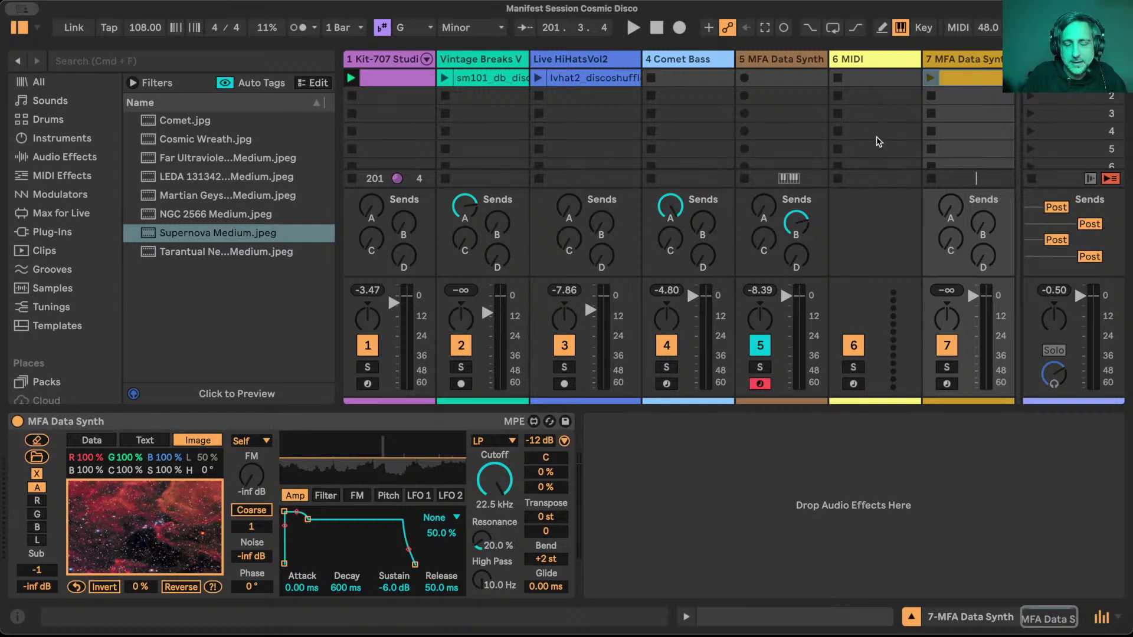
Add an MFA Data MIDI device from the Generative collection on a new eighth track.
left_click(863, 61)
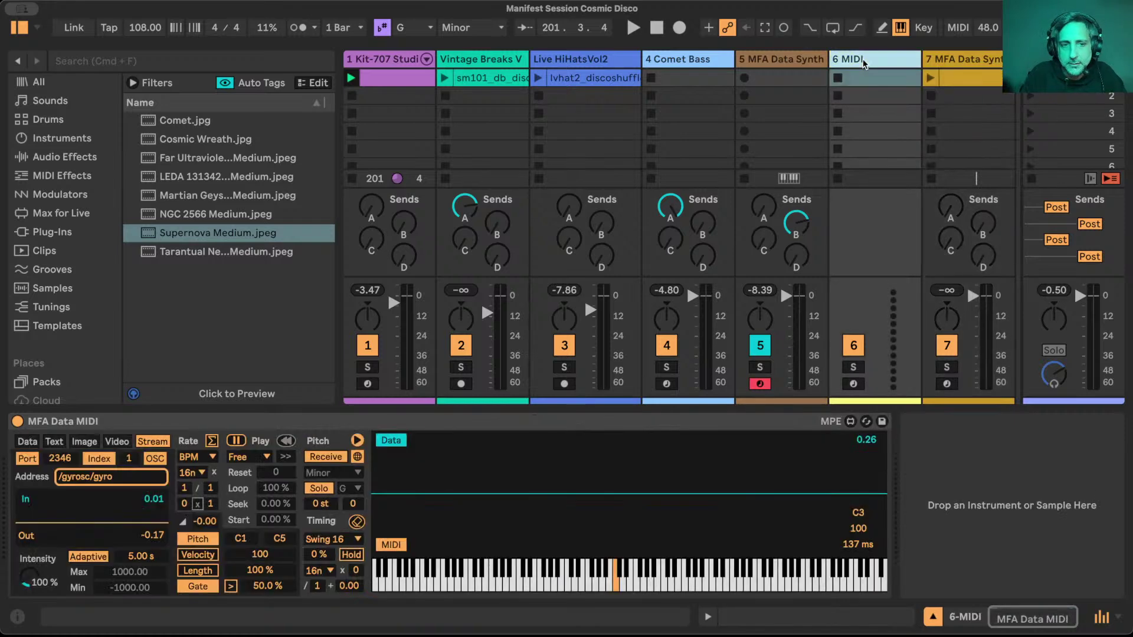
scroll(35, 133, "up", 5)
left_click(55, 104)
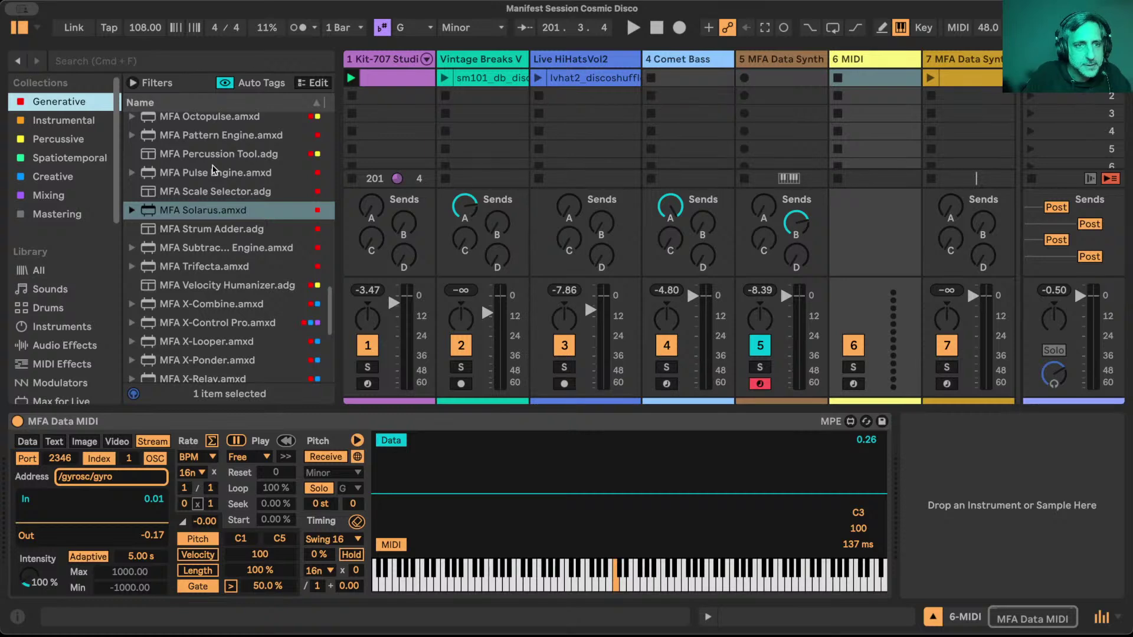
scroll(215, 216, "up", 15)
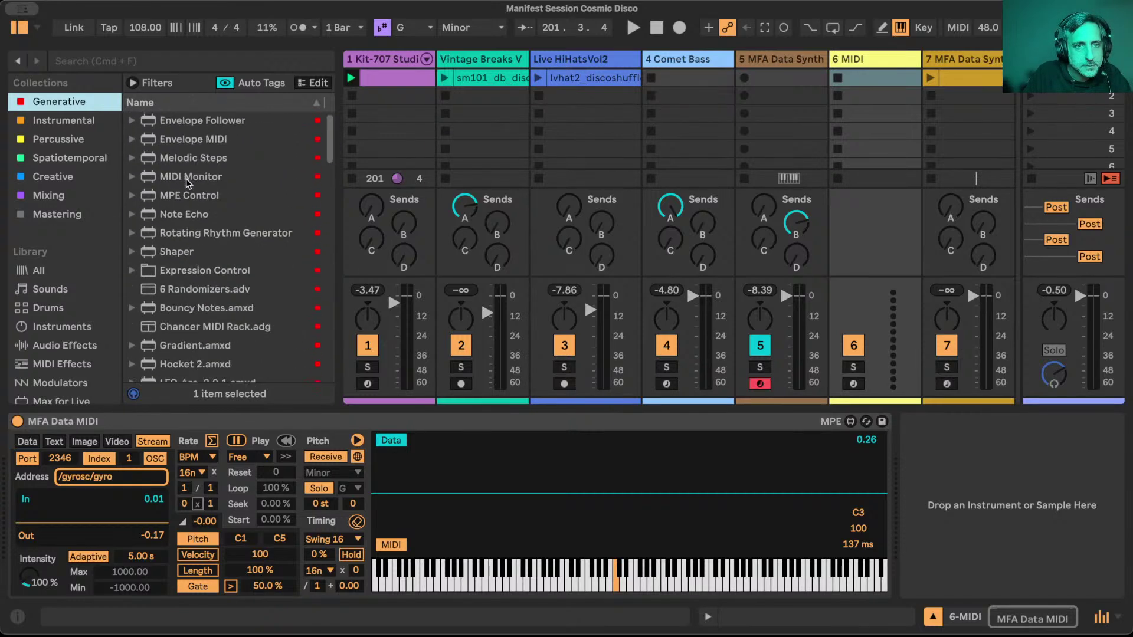
scroll(186, 183, "down", 10)
scroll(186, 183, "up", 5)
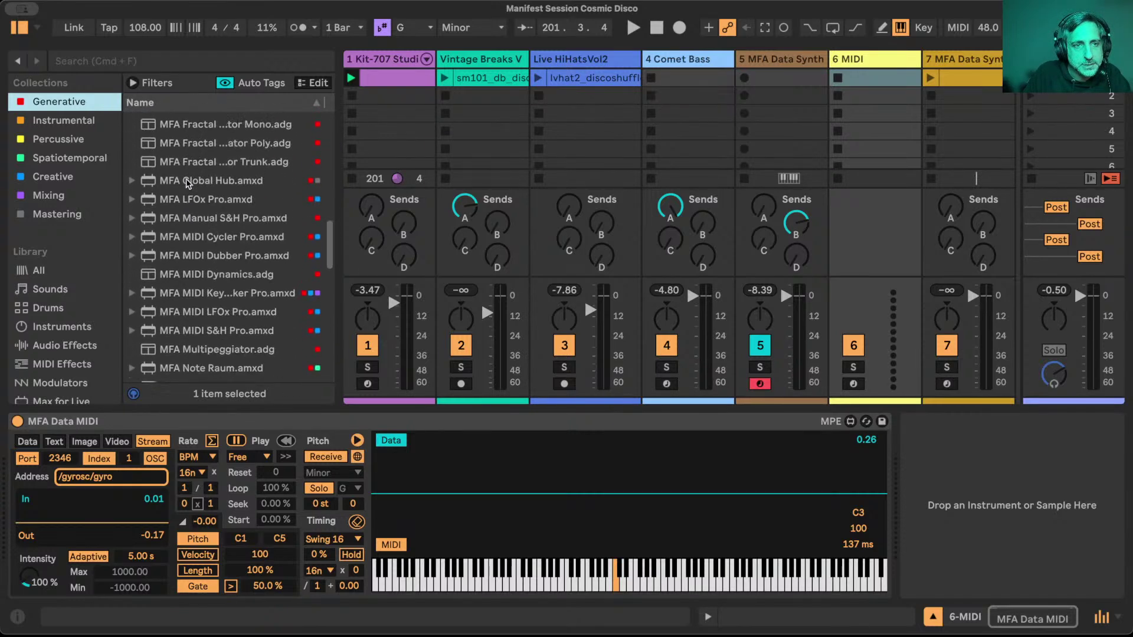
scroll(212, 194, "right", 3)
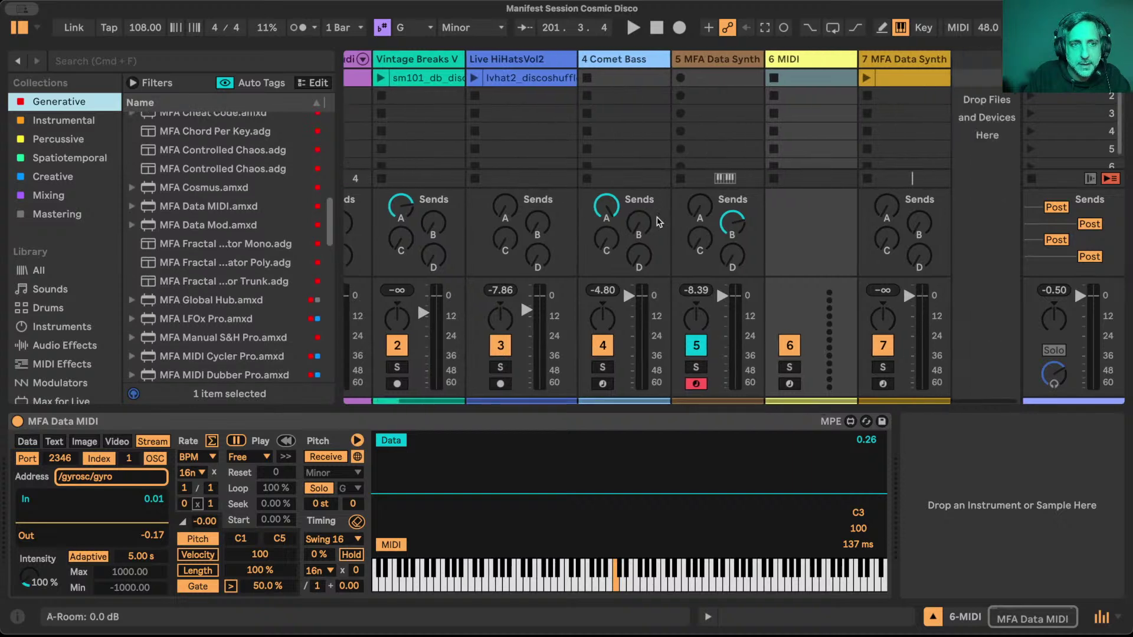
left_click_drag(242, 209, 979, 109)
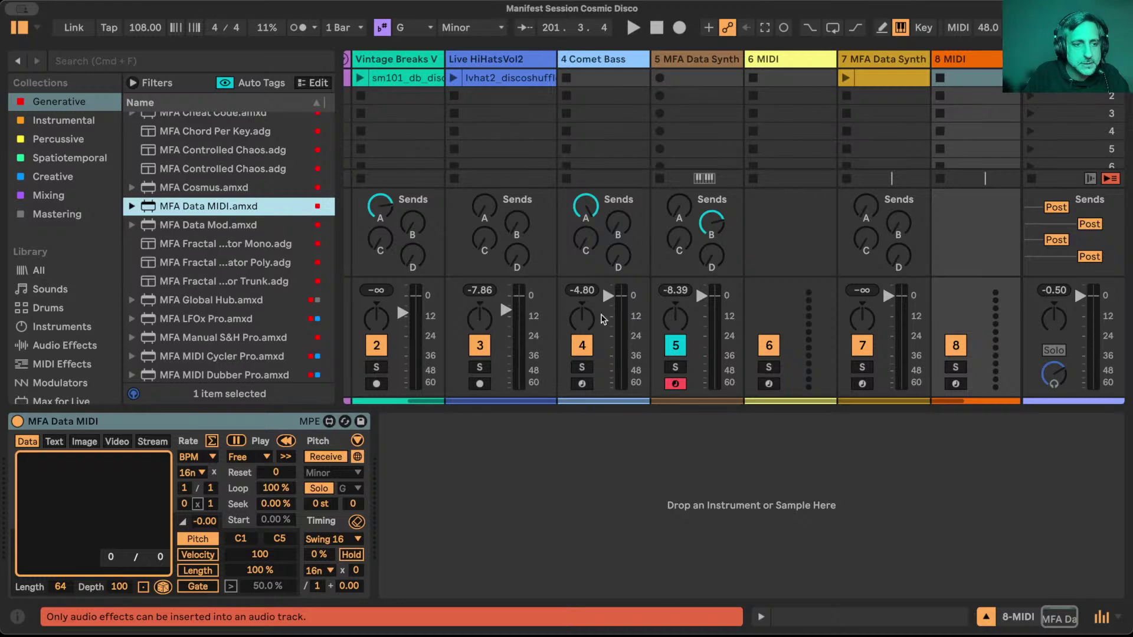
key("super+t")
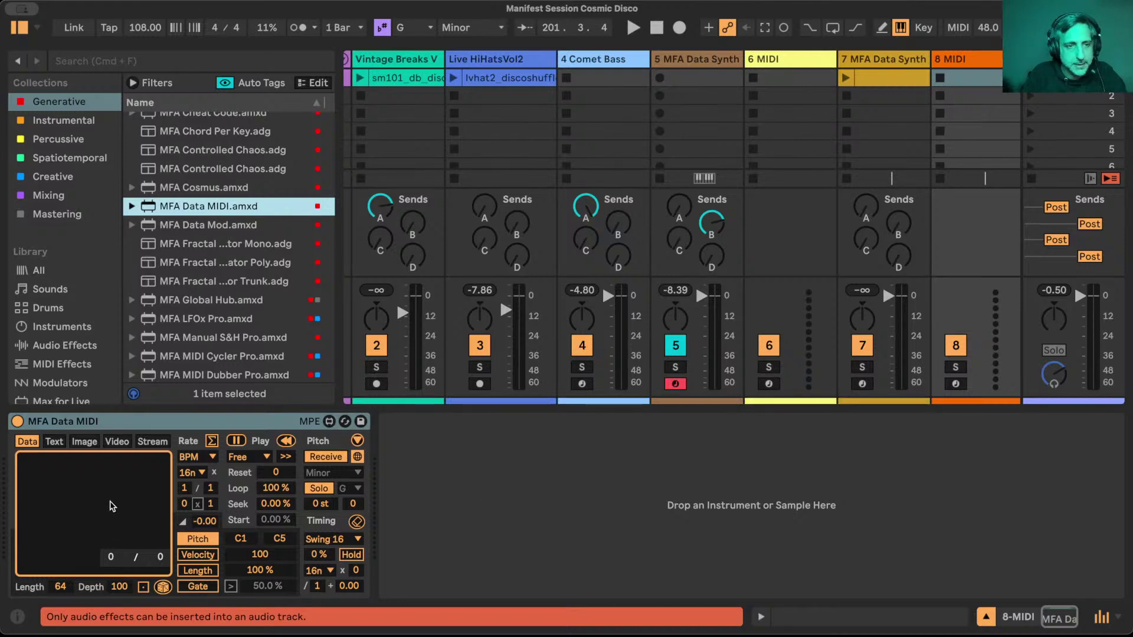
Switch to the Fig05.csv spreadsheet, browse the proton data and copy cells C52:C59 of the 1.0E+3 MeV/G column.
left_click(113, 506)
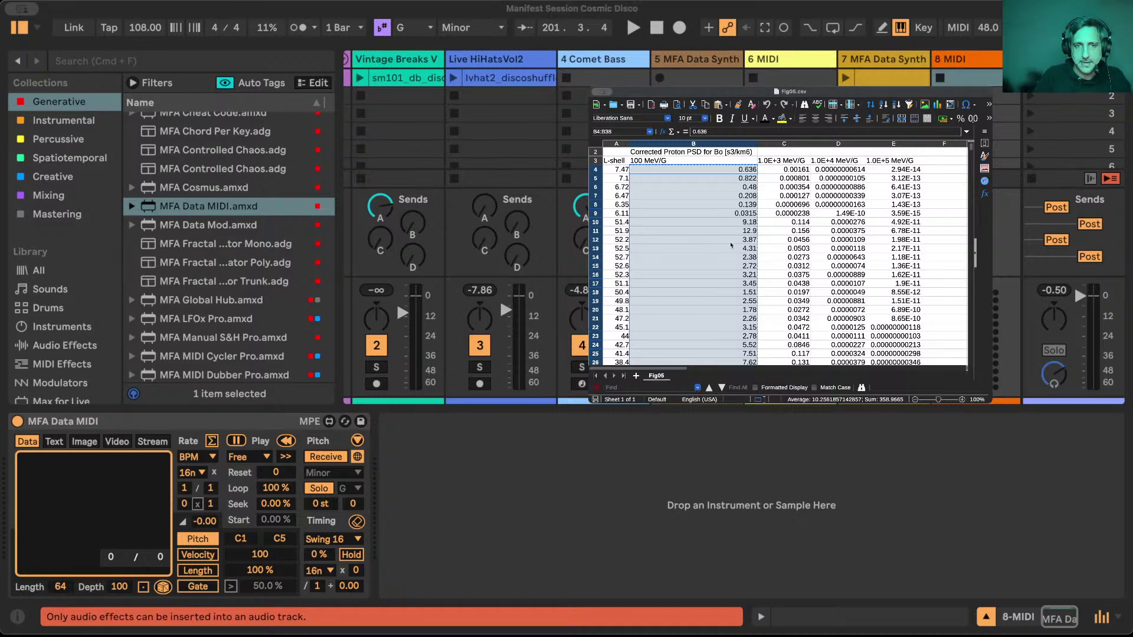
left_click(624, 223)
scroll(624, 254, "down", 2)
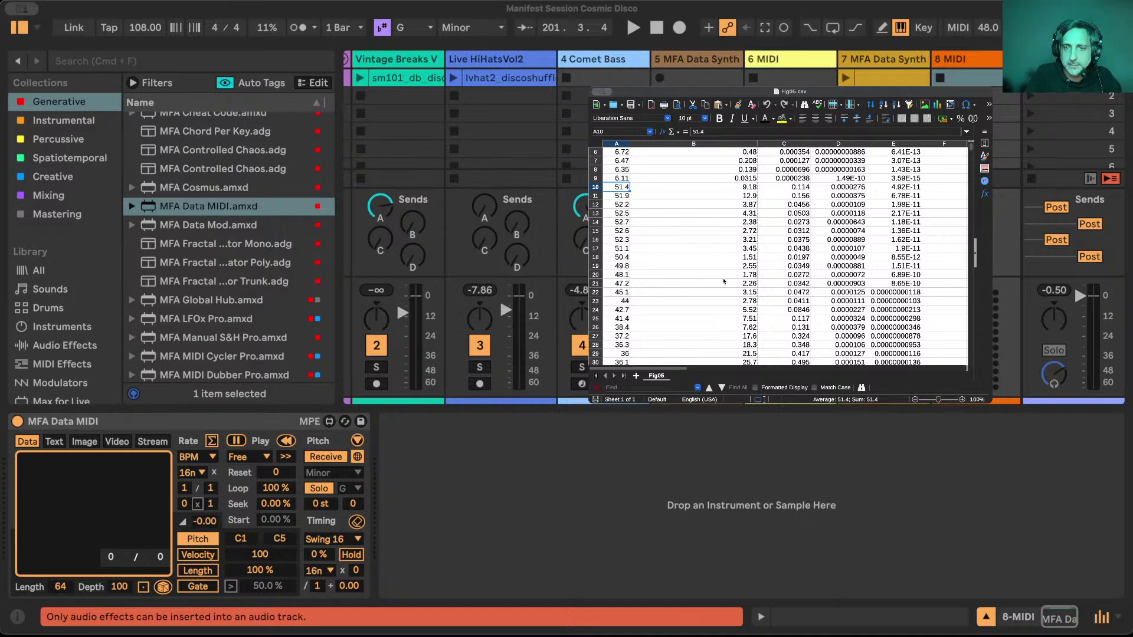
scroll(724, 282, "down", 12)
scroll(724, 284, "down", 13)
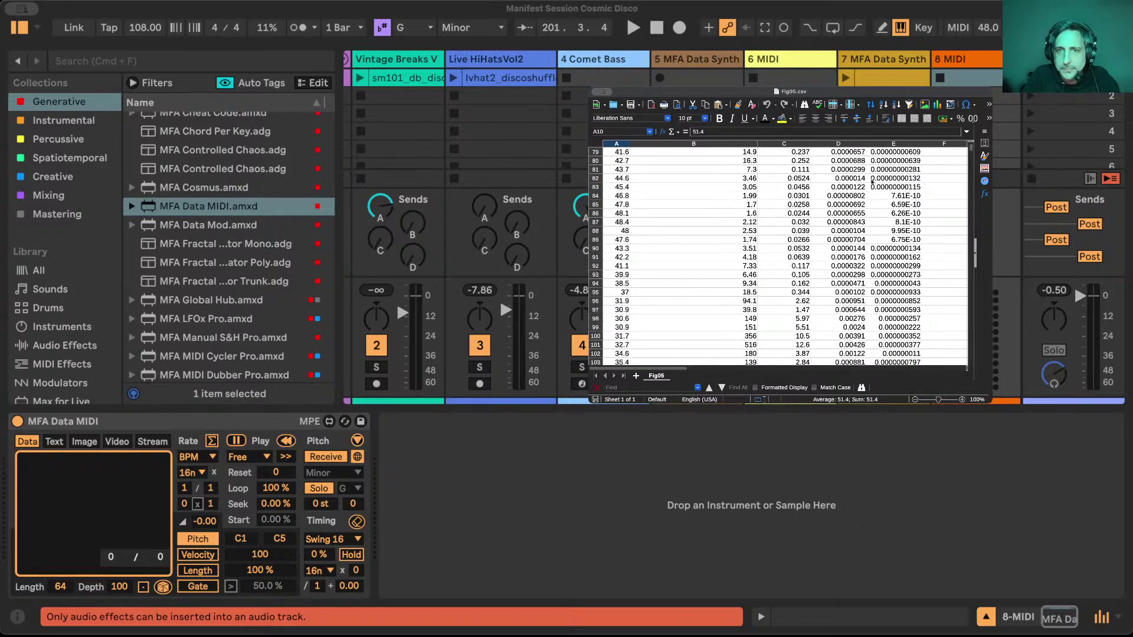
scroll(811, 201, "up", 20)
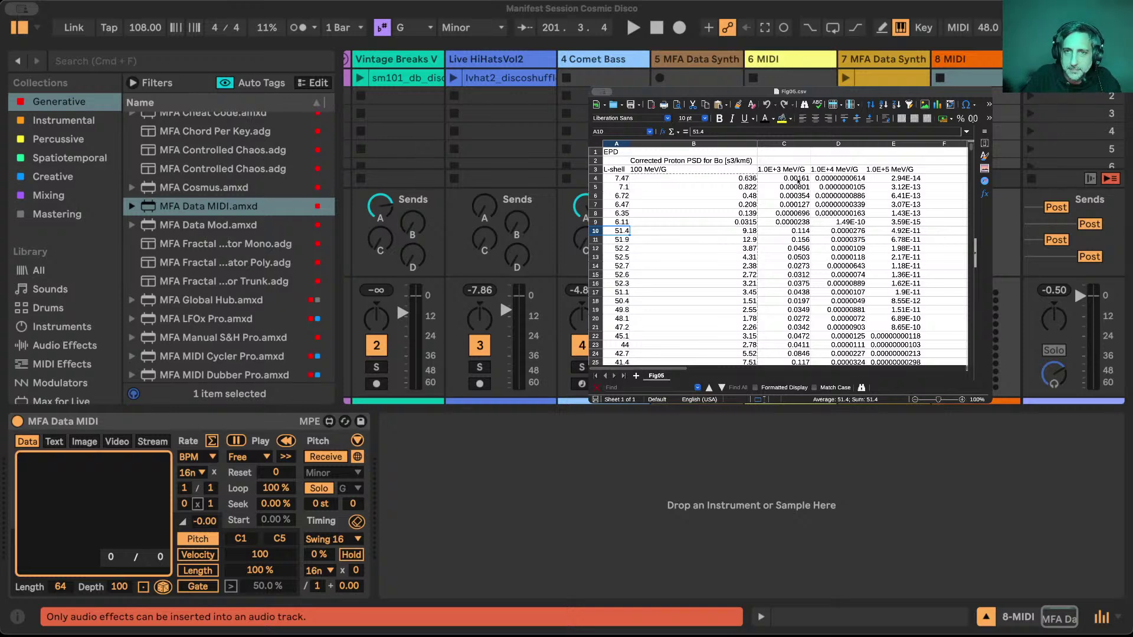
scroll(793, 237, "down", 15)
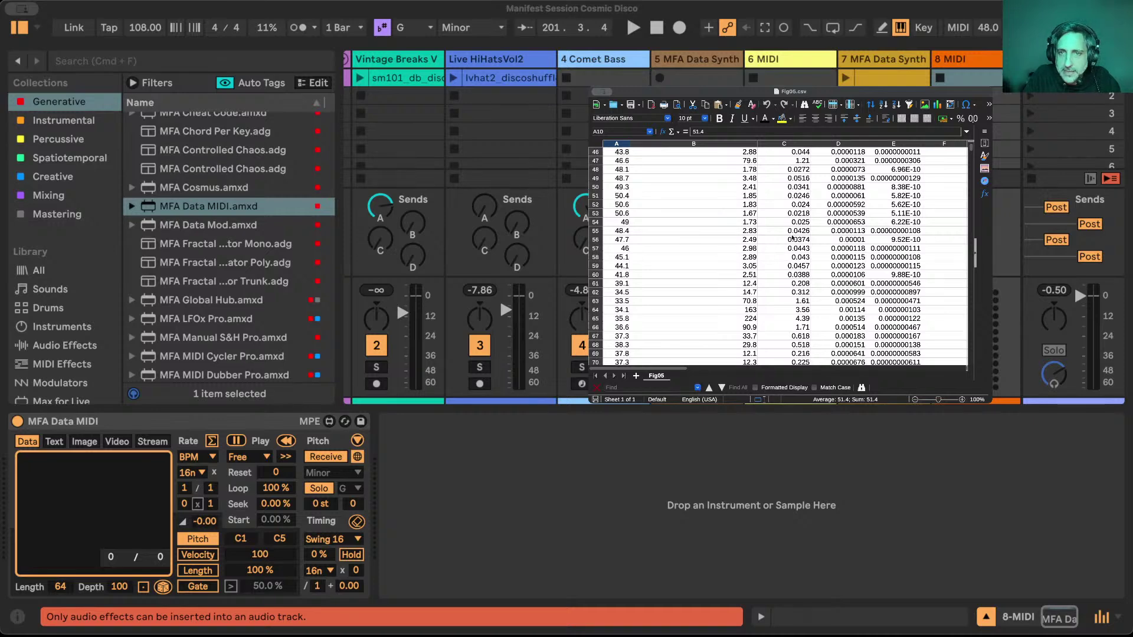
left_click(803, 205)
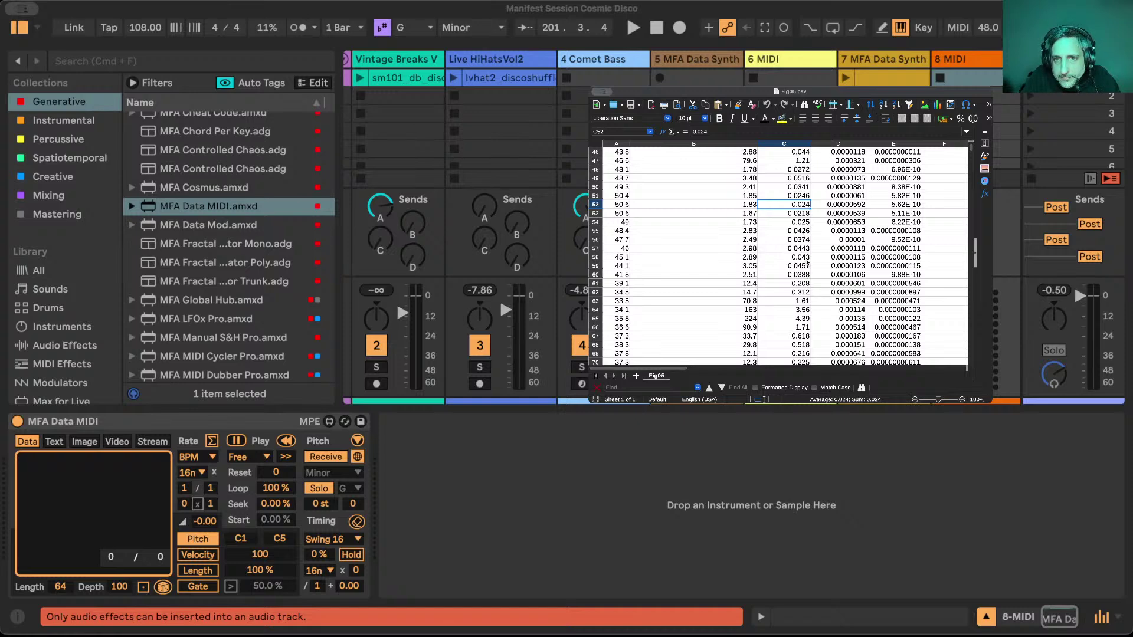
left_click(807, 262, "shift")
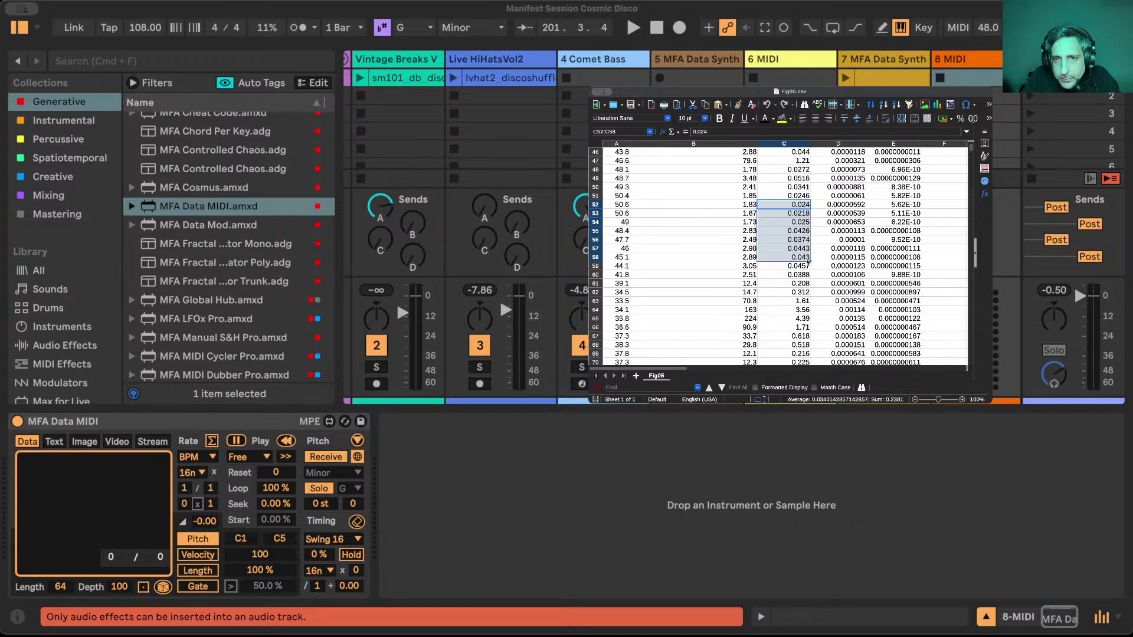
left_click(806, 266, "shift")
key("super+c")
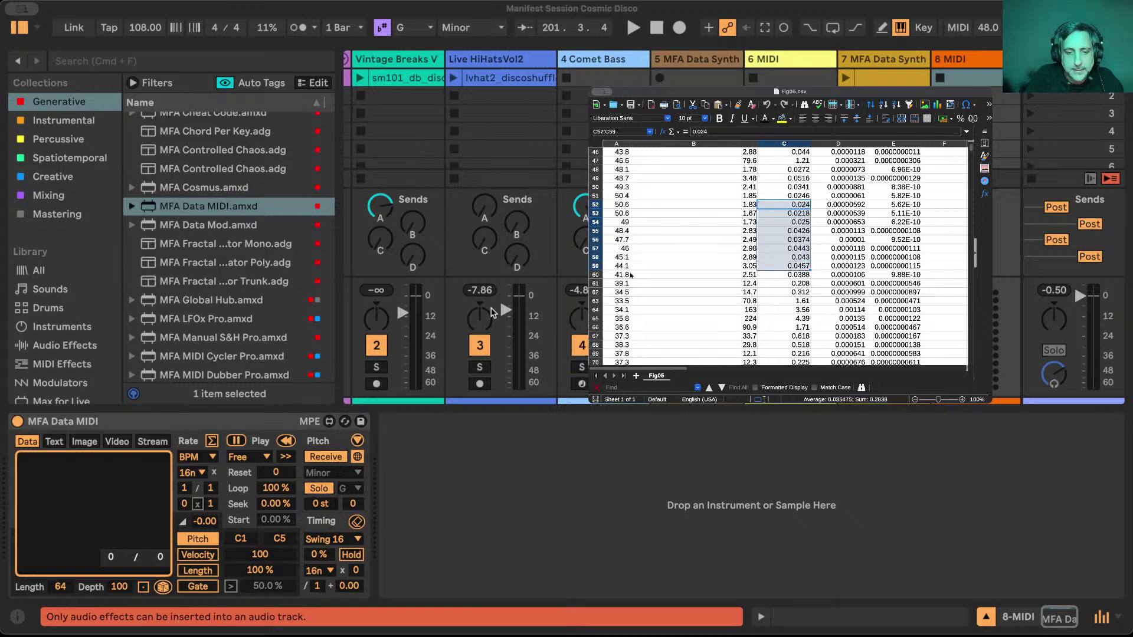
Paste the copied proton values into the Data field of the eighth track's MFA Data MIDI.
left_click(83, 488)
key("super+v")
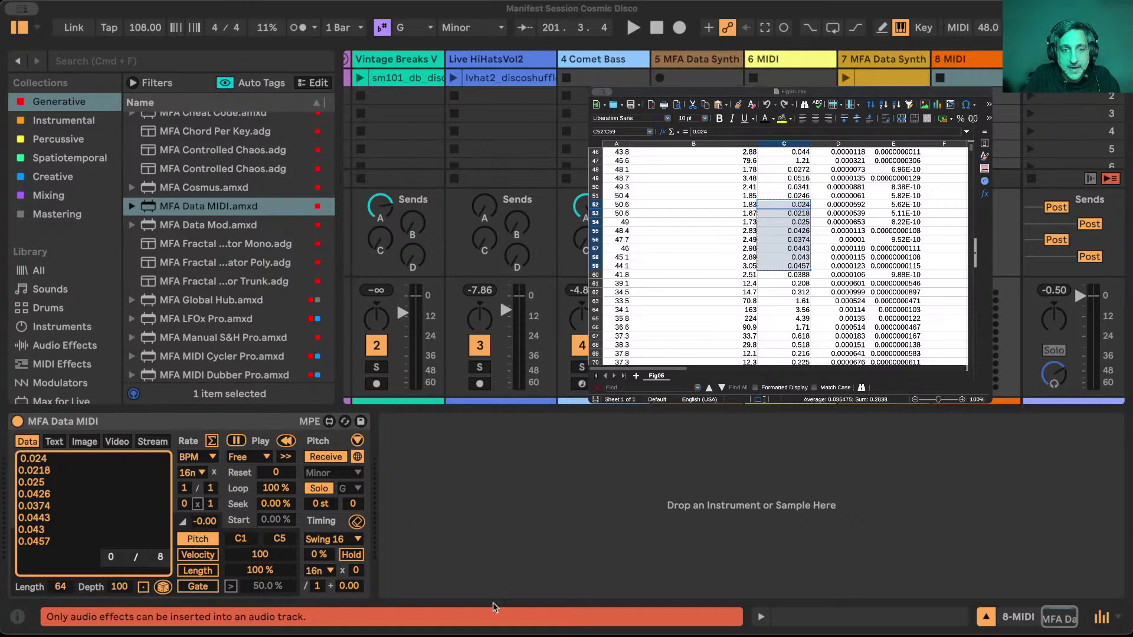
left_click(409, 537)
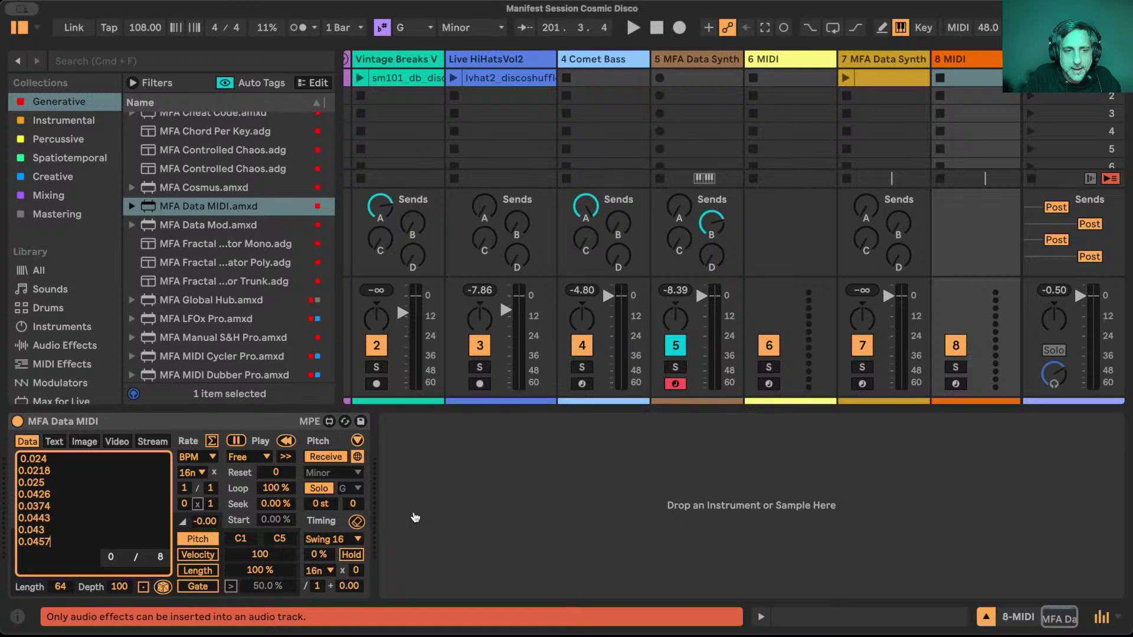
Set the eighth track's Data MIDI rate to 1n with a 2/1 multiplier.
left_click(202, 472)
left_click(200, 441)
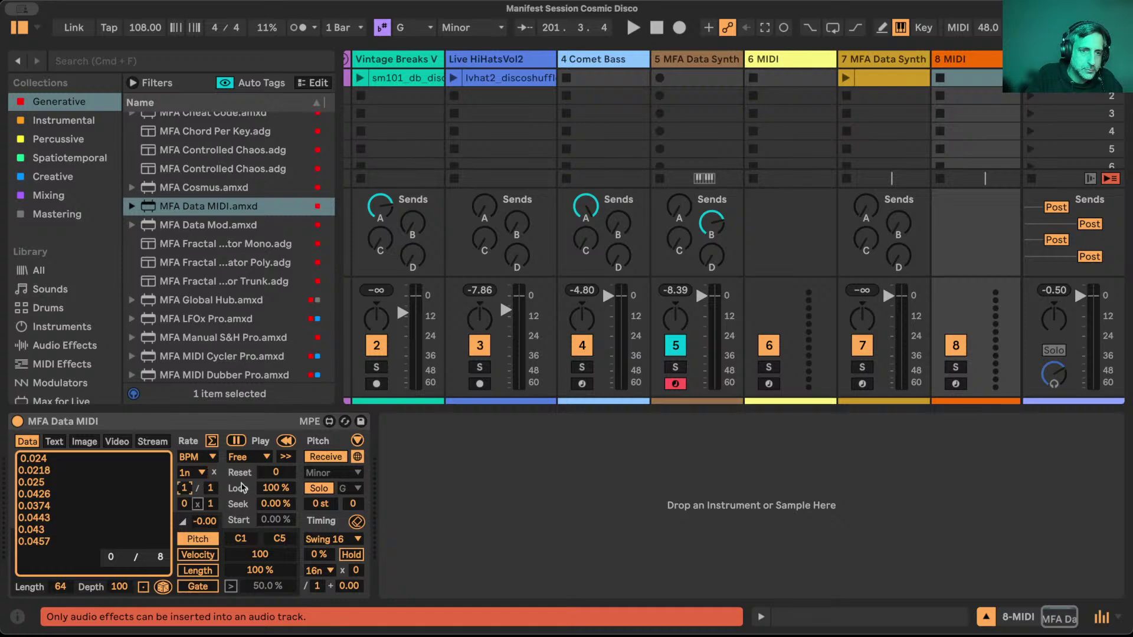
key("Up")
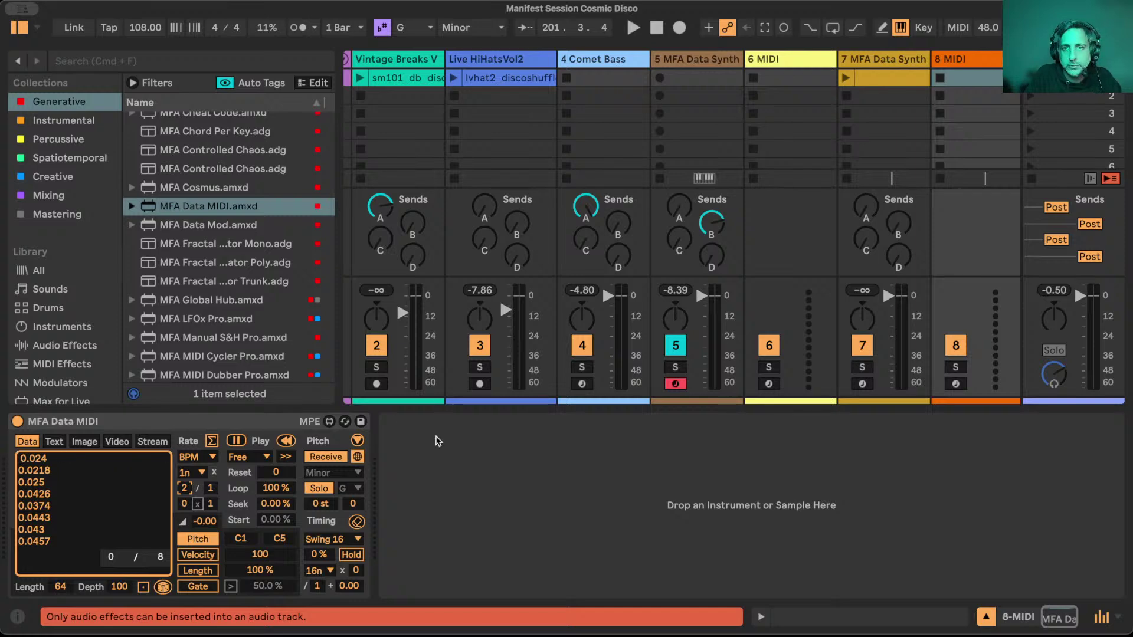
Expand the Data MIDI display and, with the session playing, set the upper pitch limit to C3.
left_click(357, 440)
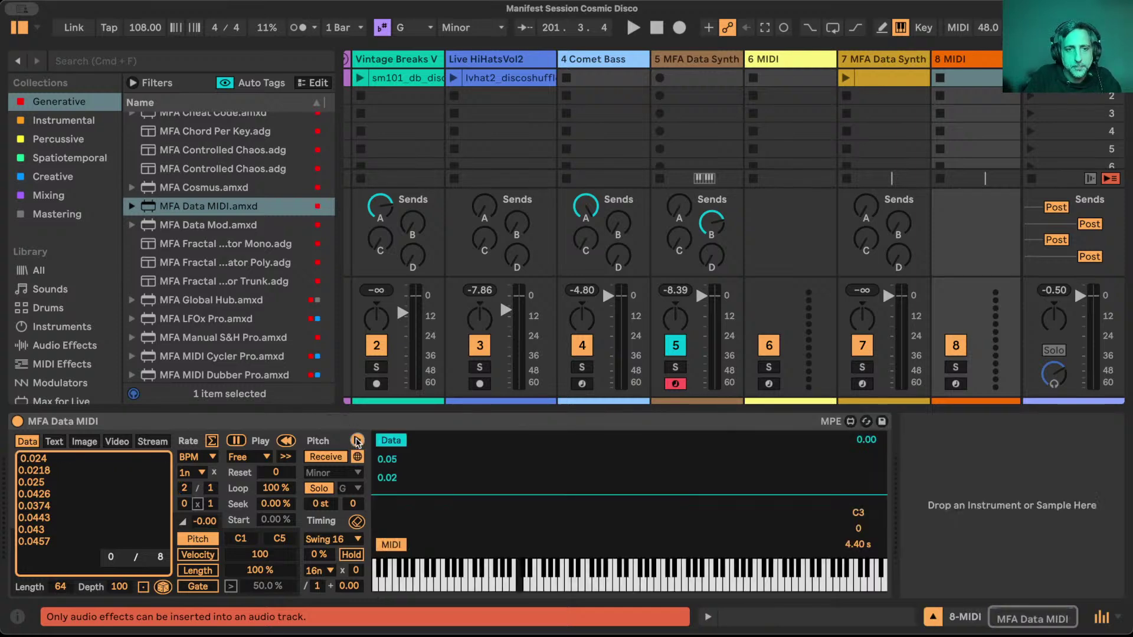
key("space")
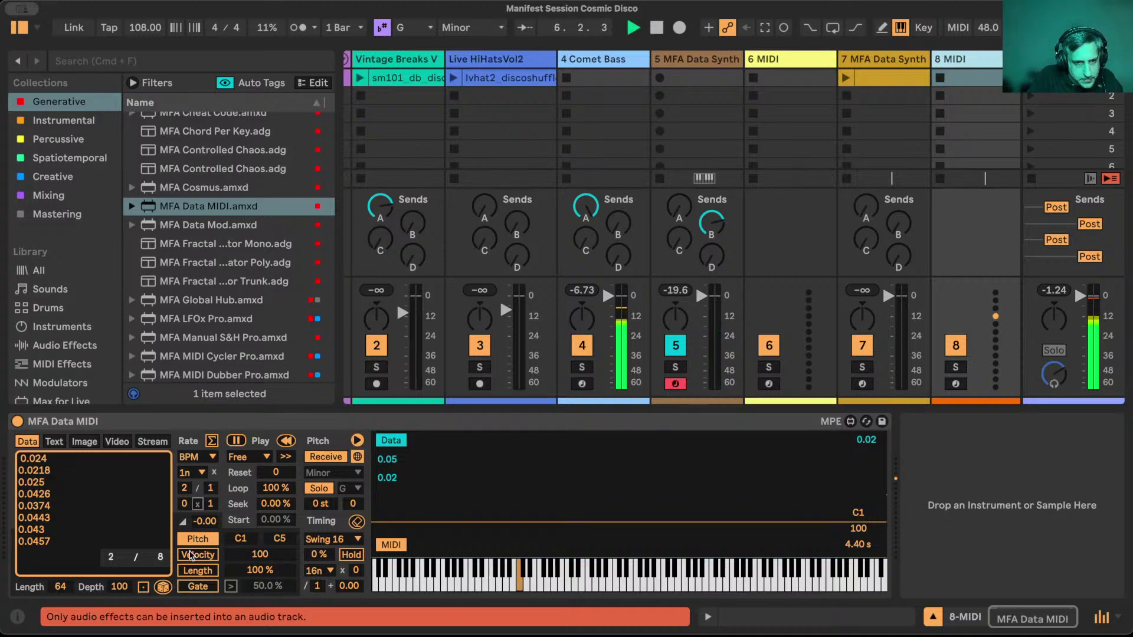
left_click(286, 541)
scroll(286, 542, "down", 5)
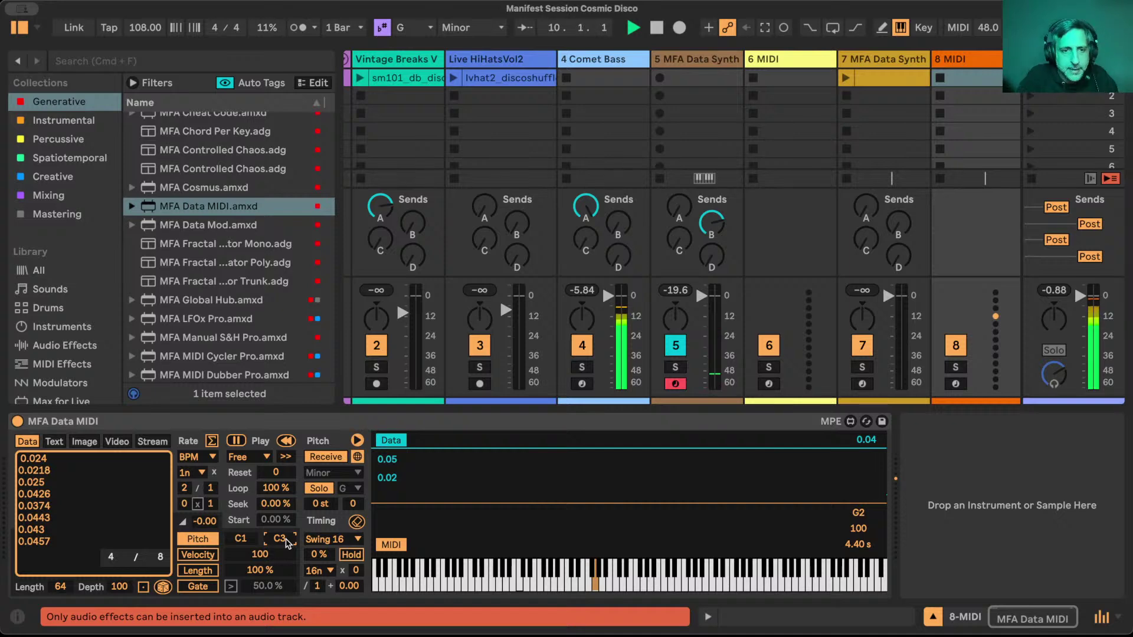
Add MFA X-Relay after the Data MIDI on the eighth track and rename the track "# Gravity Transpose".
scroll(151, 289, "down", 15)
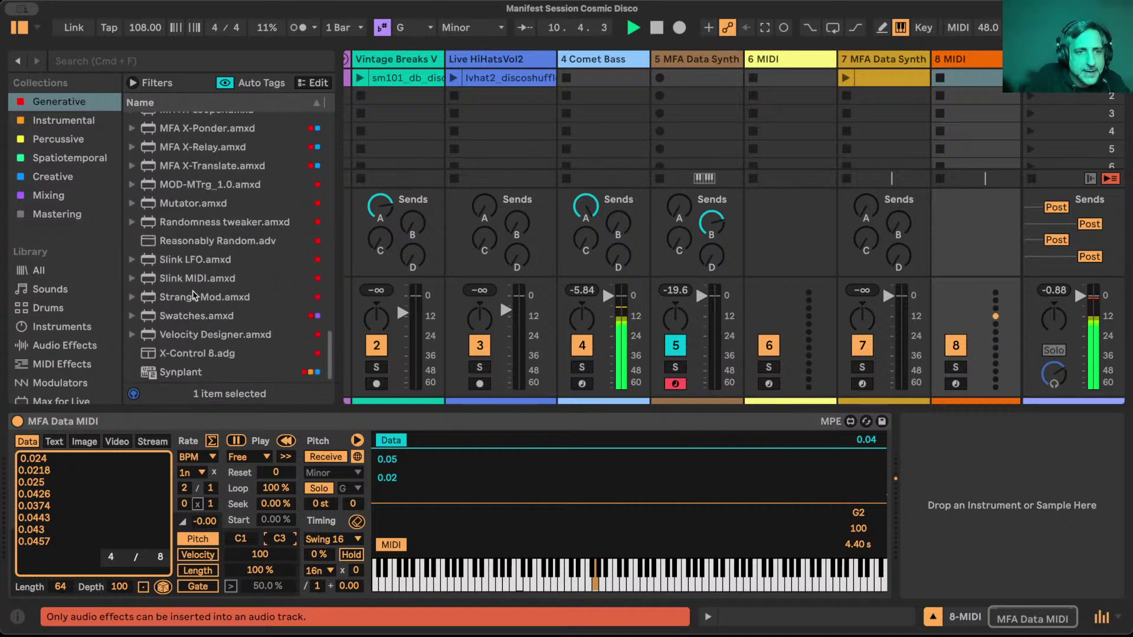
left_click_drag(191, 270, 935, 464)
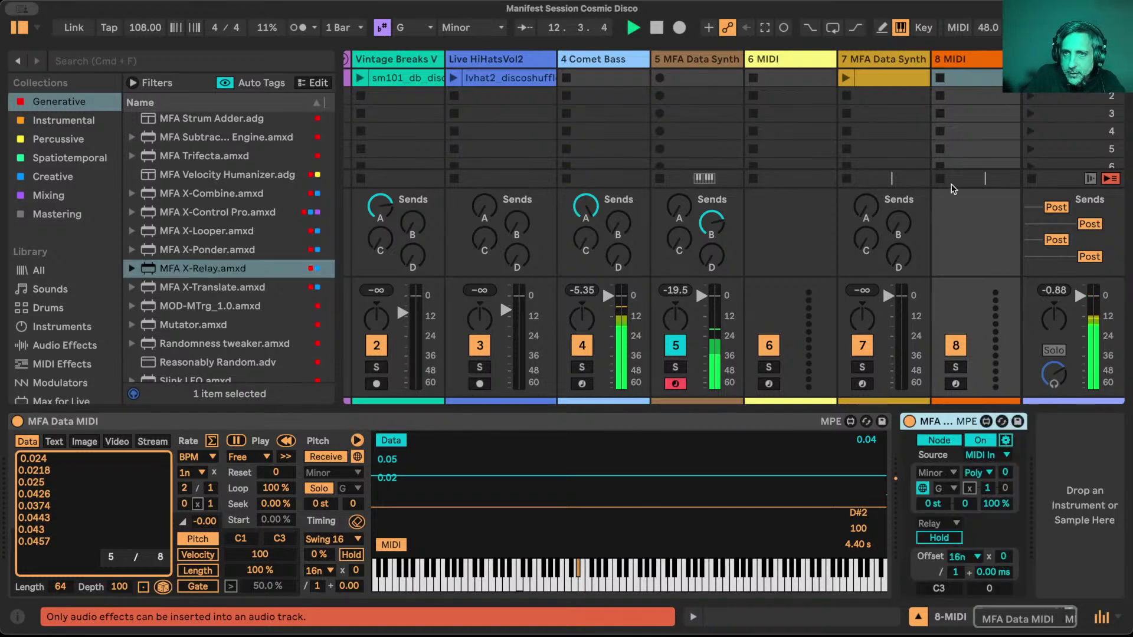
double_click(966, 59)
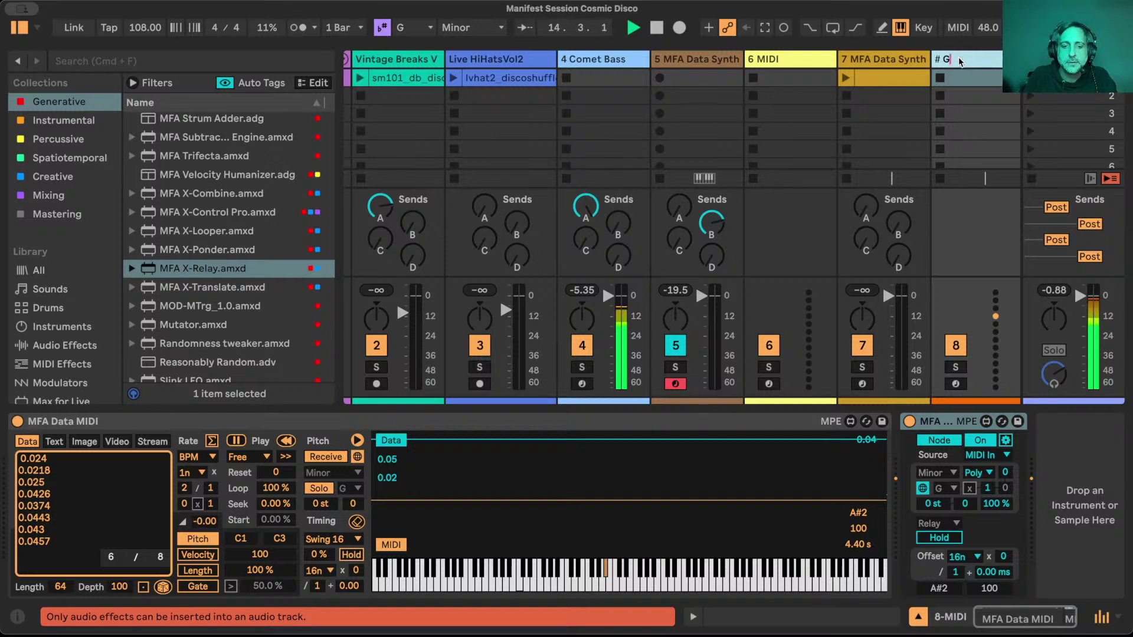
type("# Gravity")
type(" Transp")
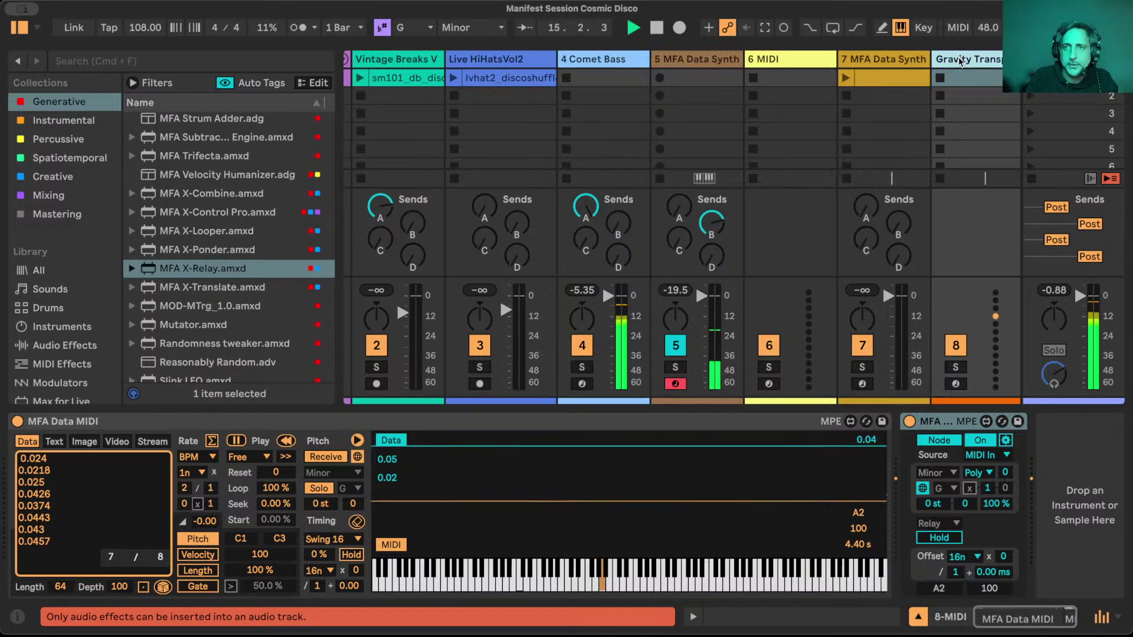
type("ose")
key("Return")
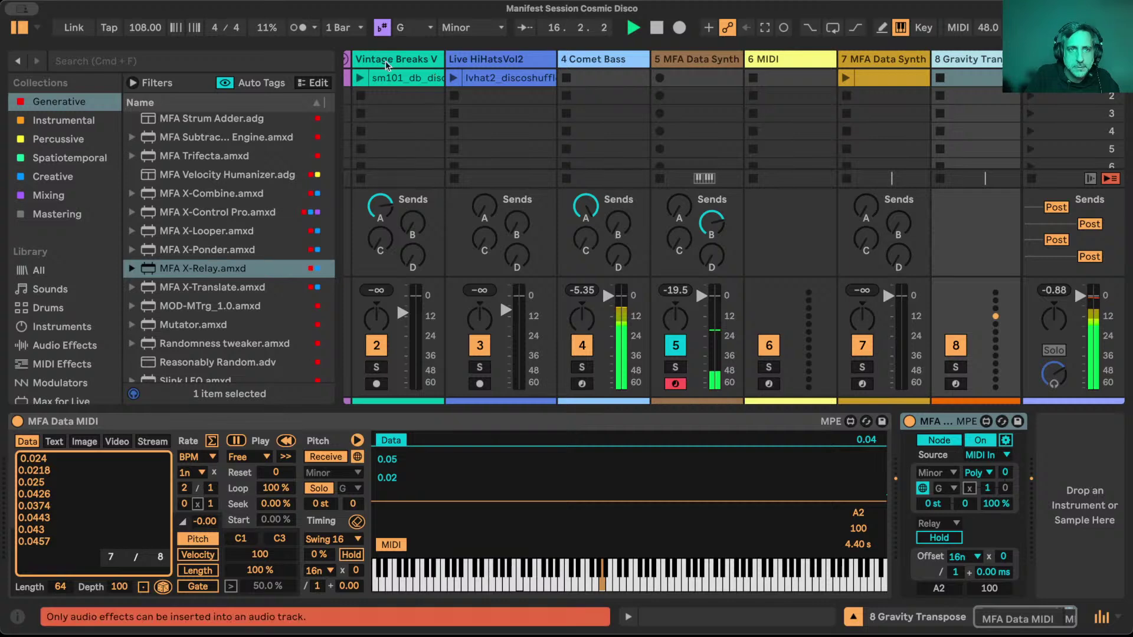
Narrow the browser and switch the Gravity Transpose X-Relay to Relay mode with Relay 1 as its conduit.
left_click_drag(338, 97, 243, 97)
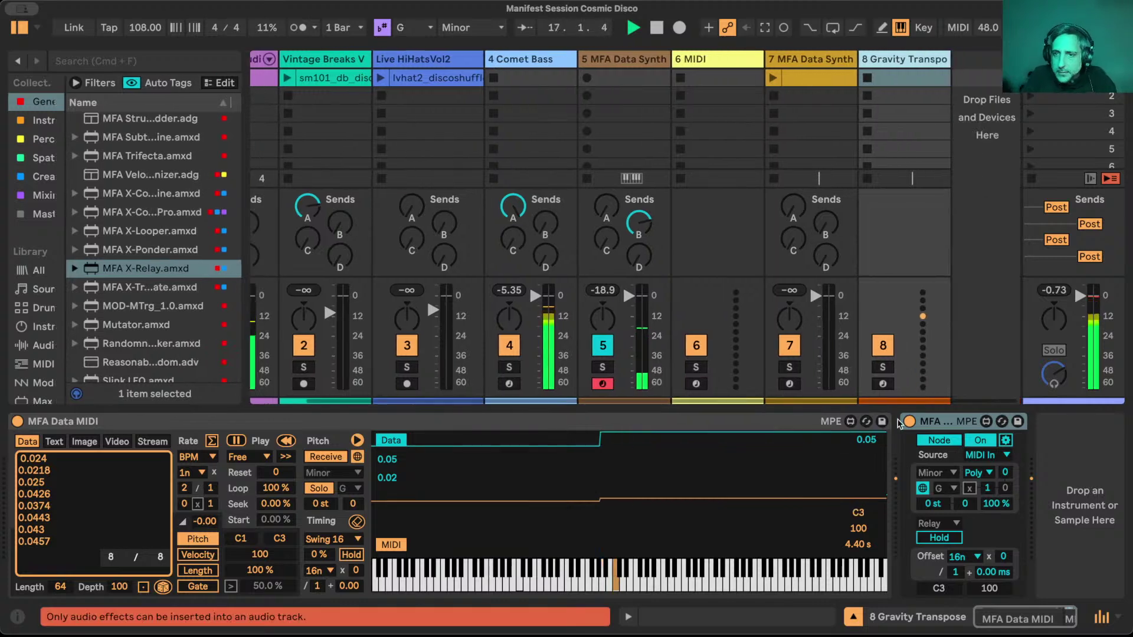
left_click(935, 442)
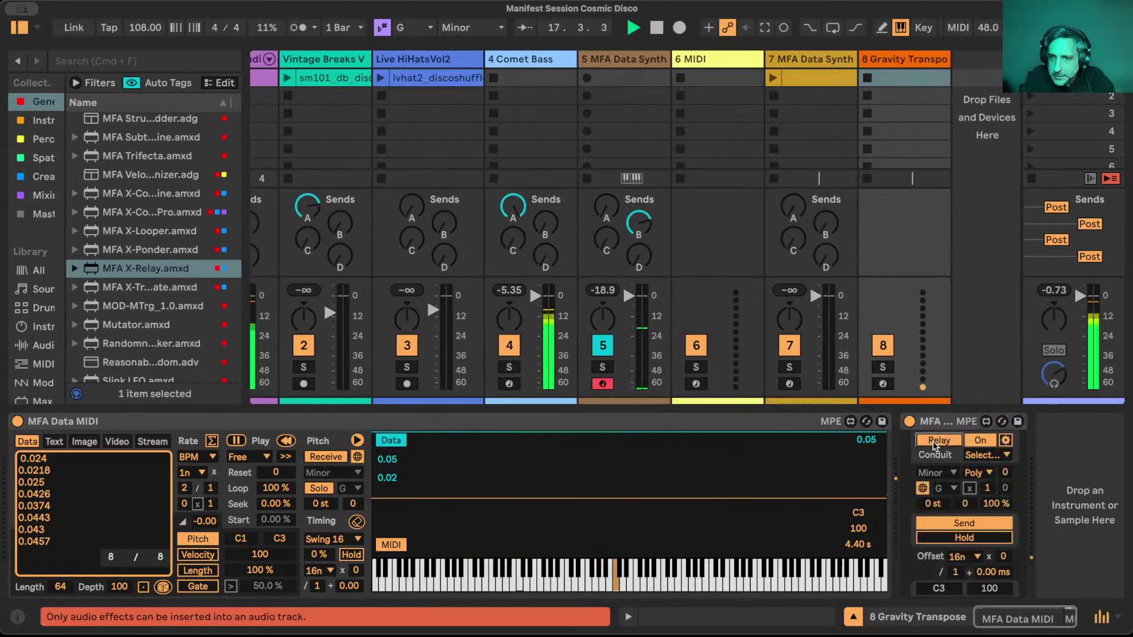
left_click(982, 457)
left_click(984, 472)
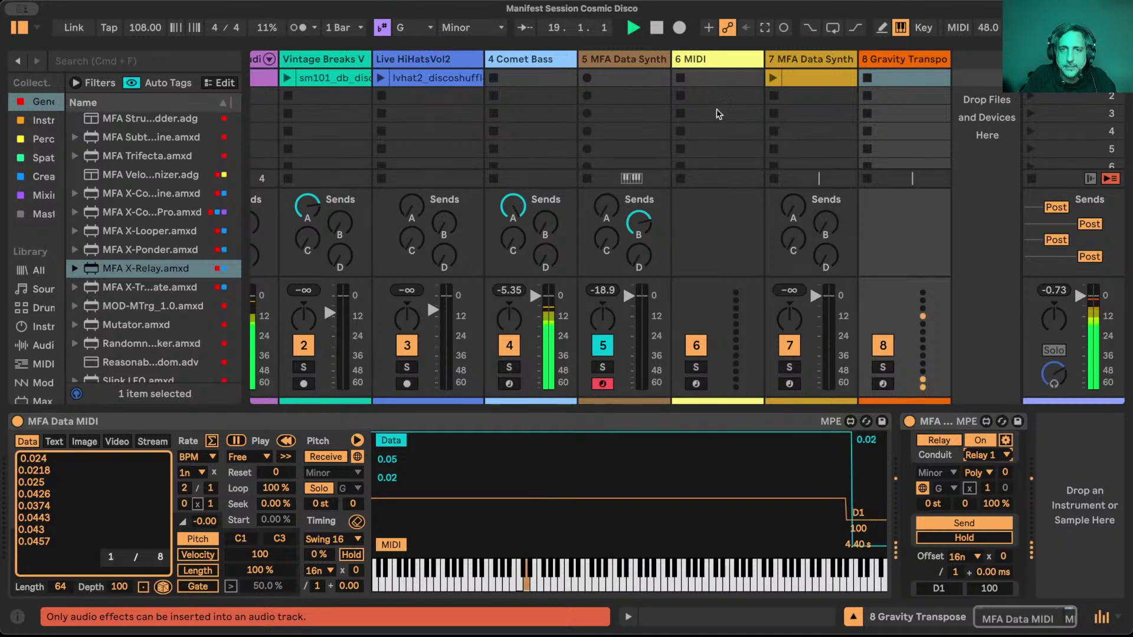
Add an MFA X-Relay before the Data MIDI on the Comet Bass track and set its source to Relay 1.
left_click(557, 61)
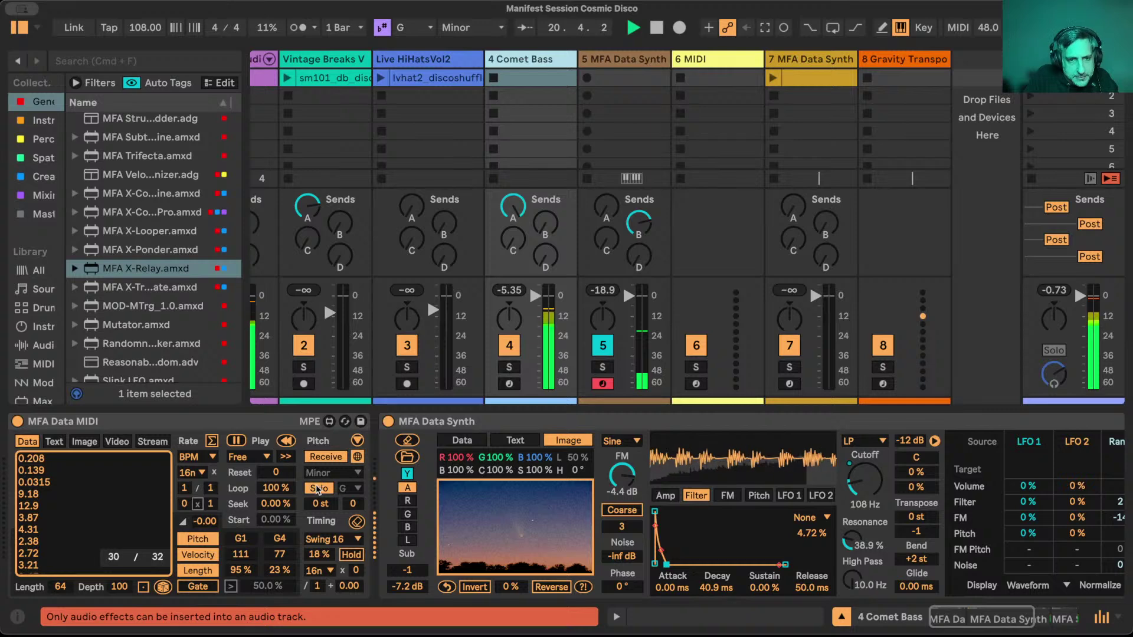
left_click_drag(121, 273, 6, 469)
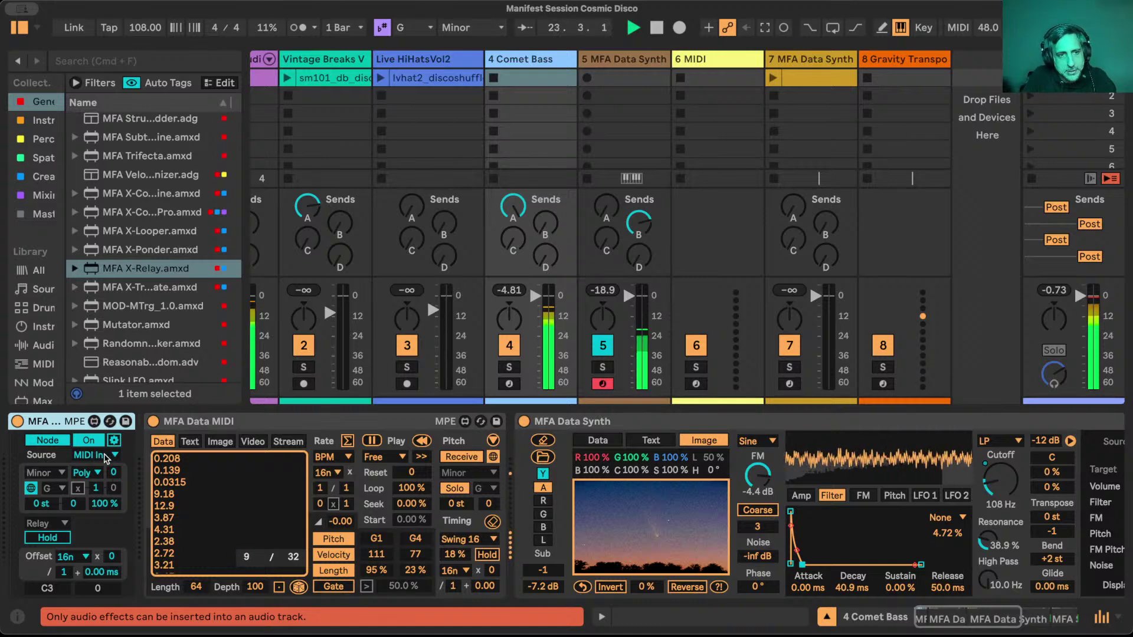
left_click(89, 455)
key("Escape")
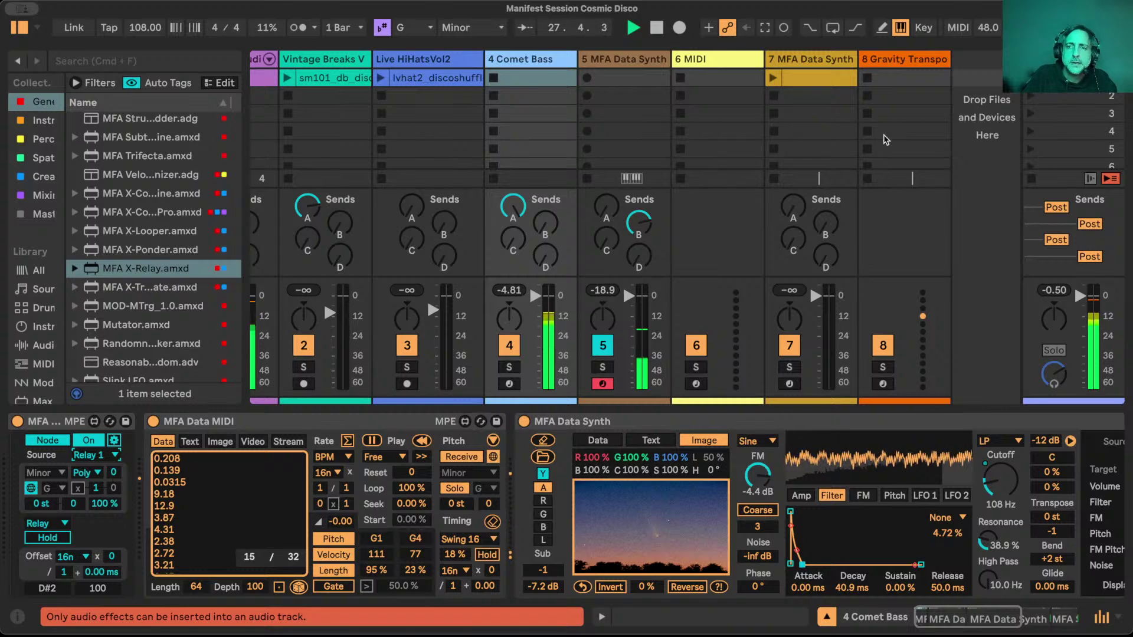
Set the Gravity Transpose Data MIDI pitch range to C3 through C4.
left_click(894, 59)
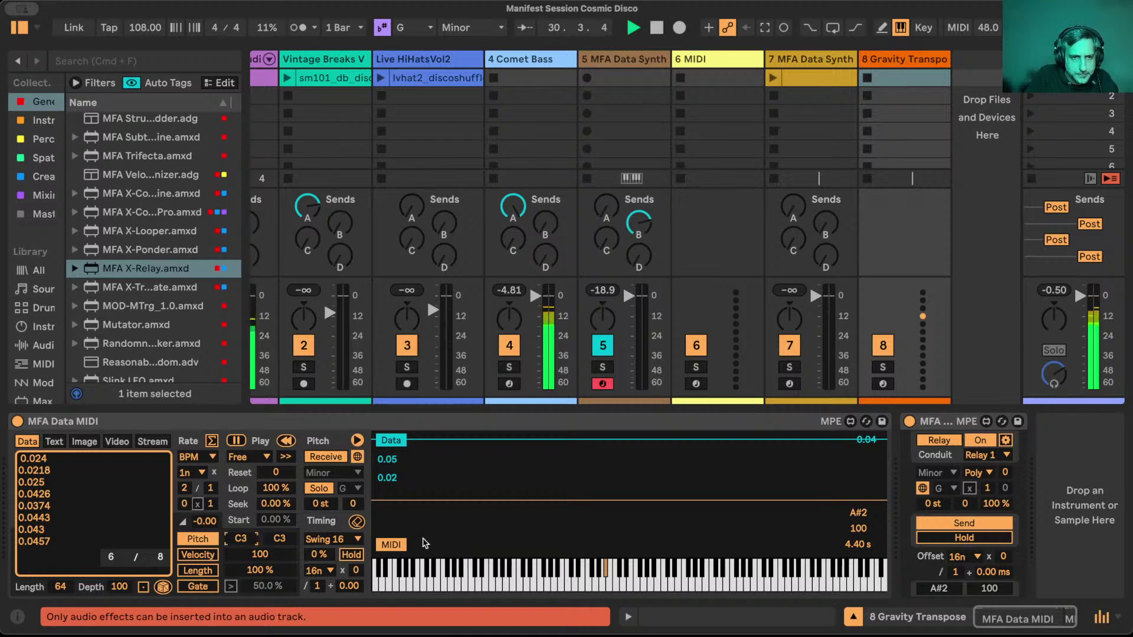
left_click(280, 539)
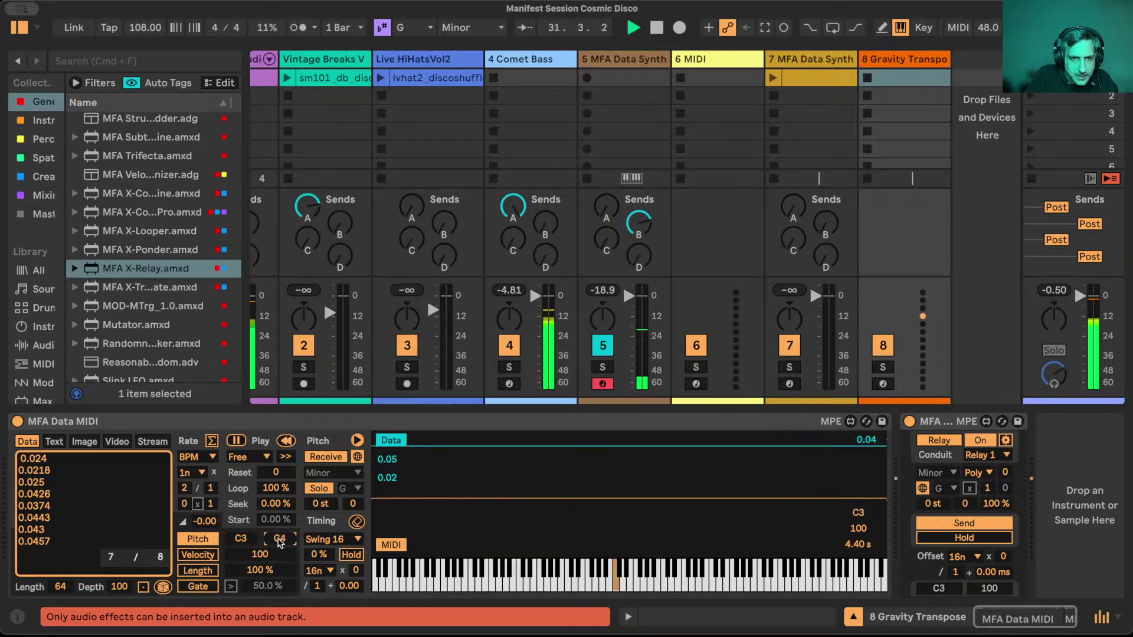
Move the MFA Data Synth from the seventh track to the end of the Gravity Transpose device chain, after X-Relay.
left_click_drag(280, 540, 281, 519)
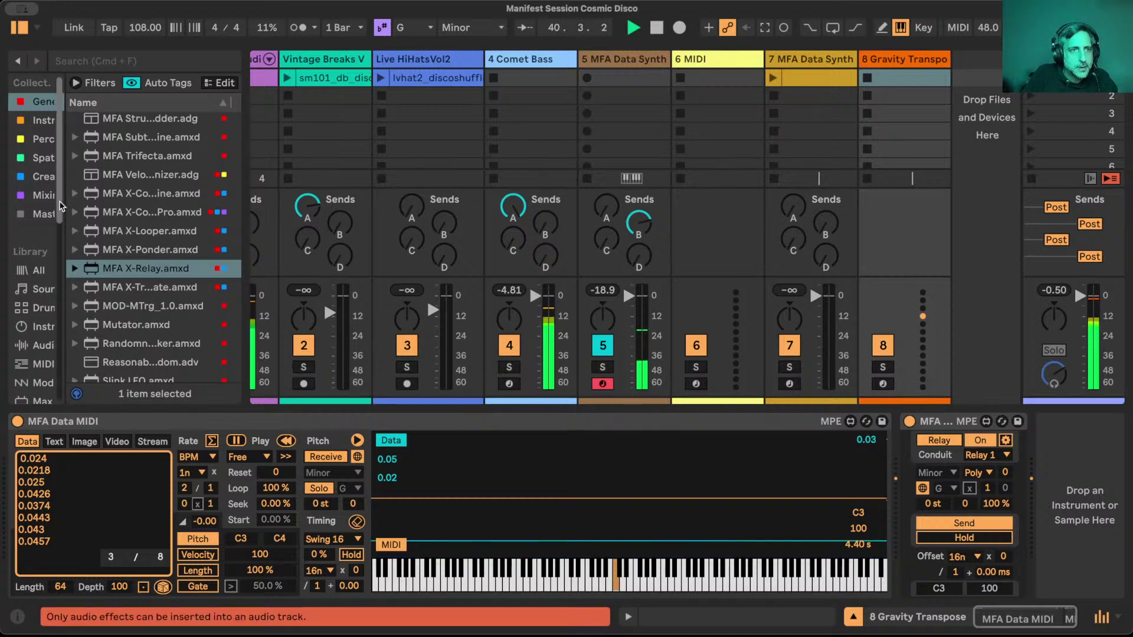
left_click(33, 121)
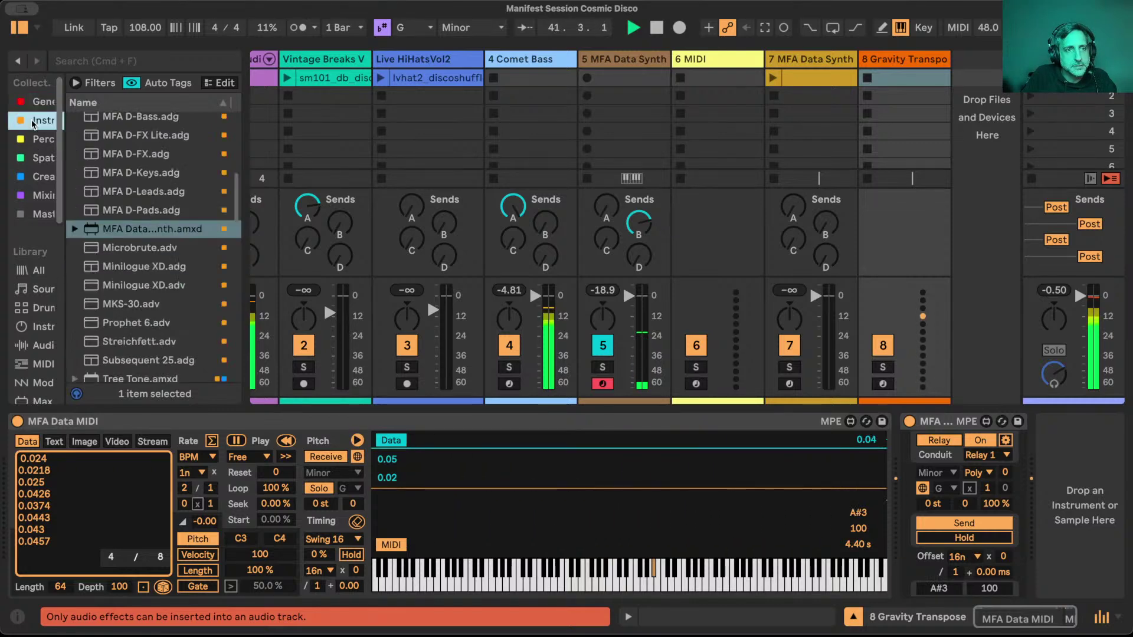
scroll(132, 229, "up", 10)
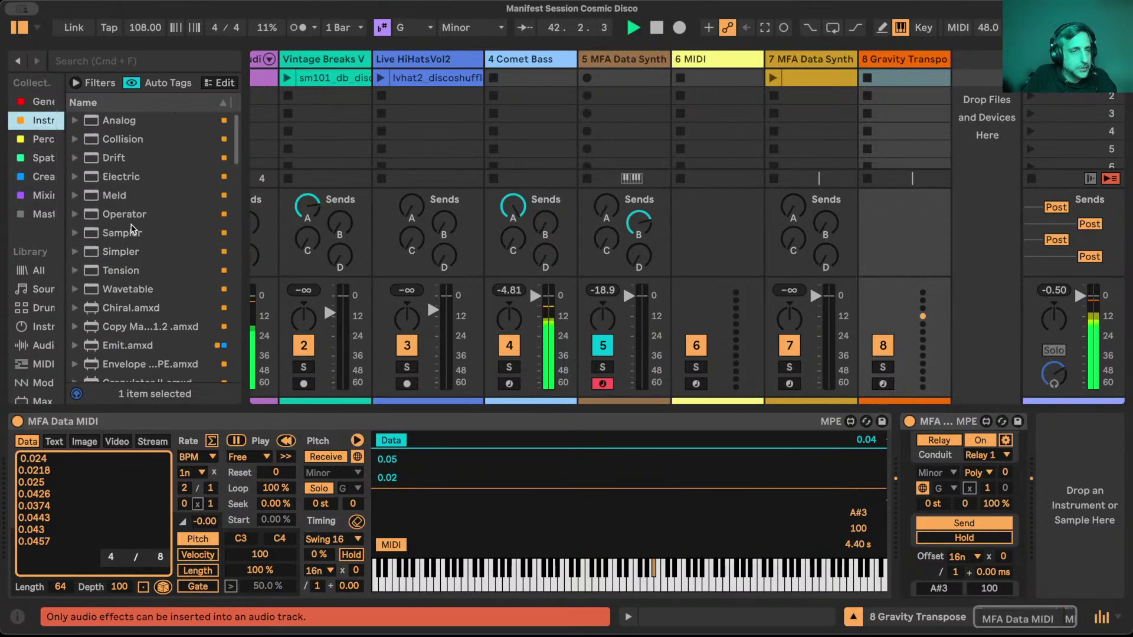
scroll(132, 229, "down", 12)
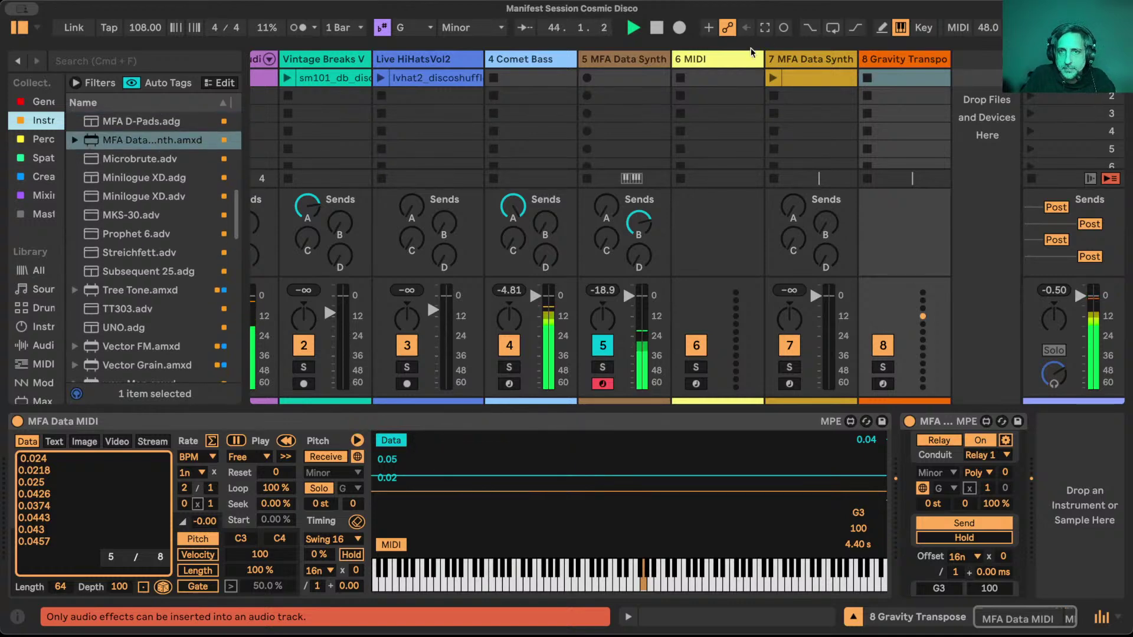
left_click(829, 60)
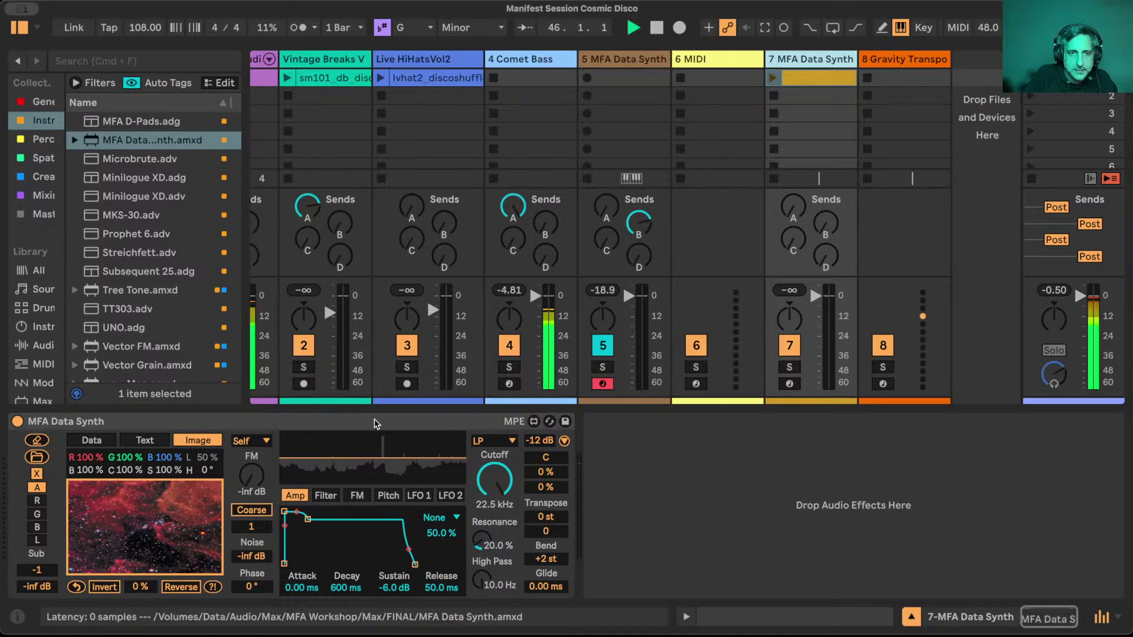
left_click_drag(374, 423, 898, 224)
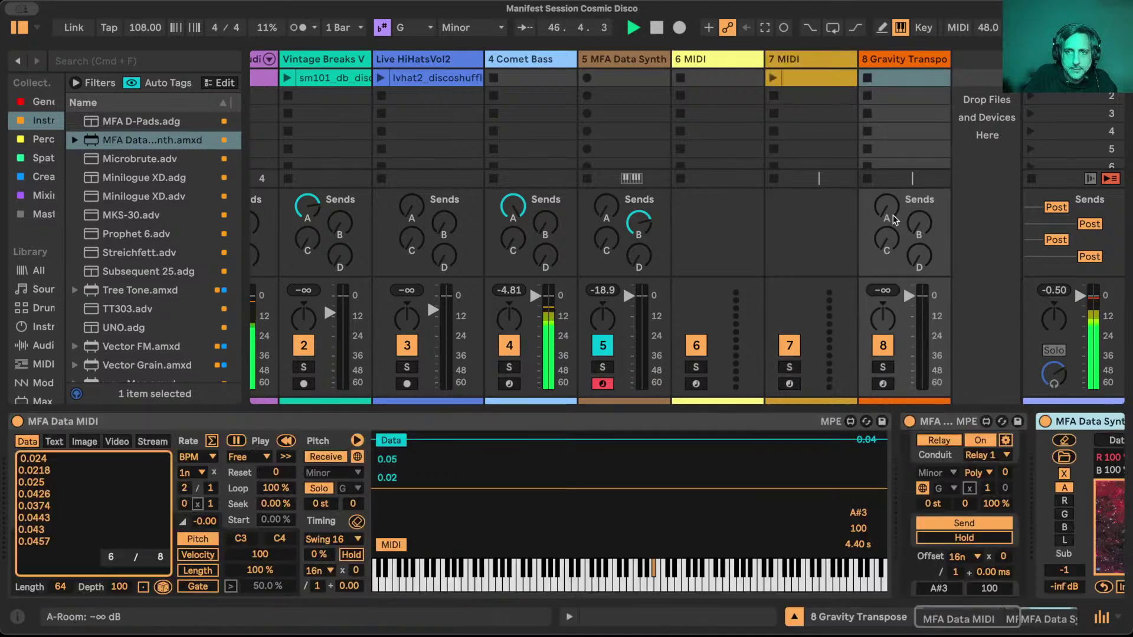
scroll(975, 472, "right", 5)
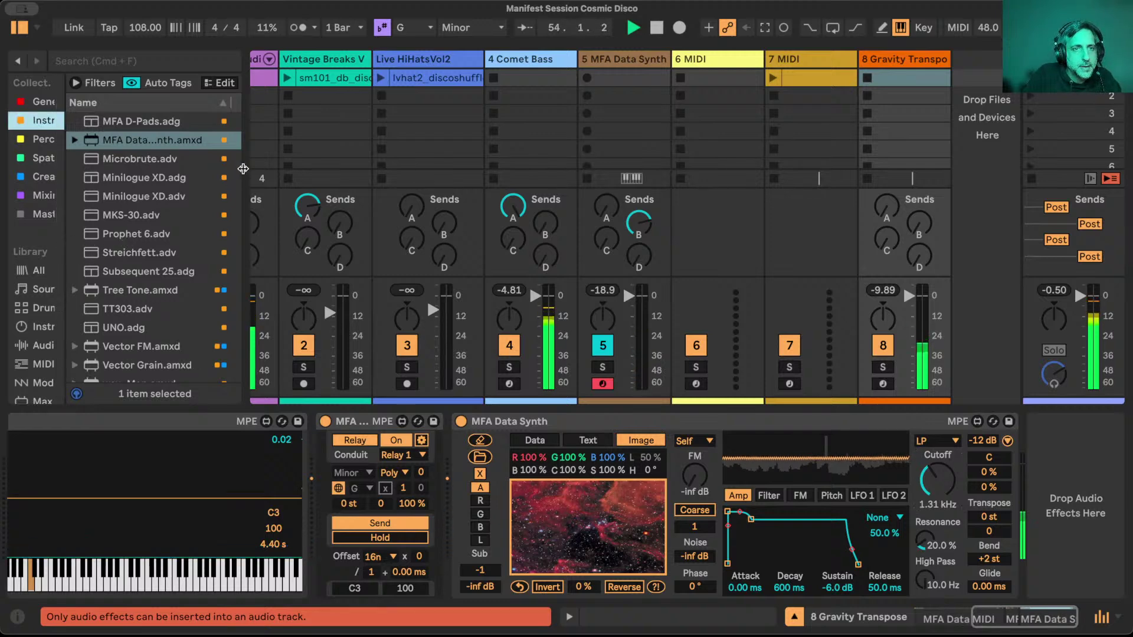
Widen the browser and add a Chord MIDI effect between X-Relay and MFA Data Synth on Gravity Transpose.
left_click_drag(243, 158, 386, 157)
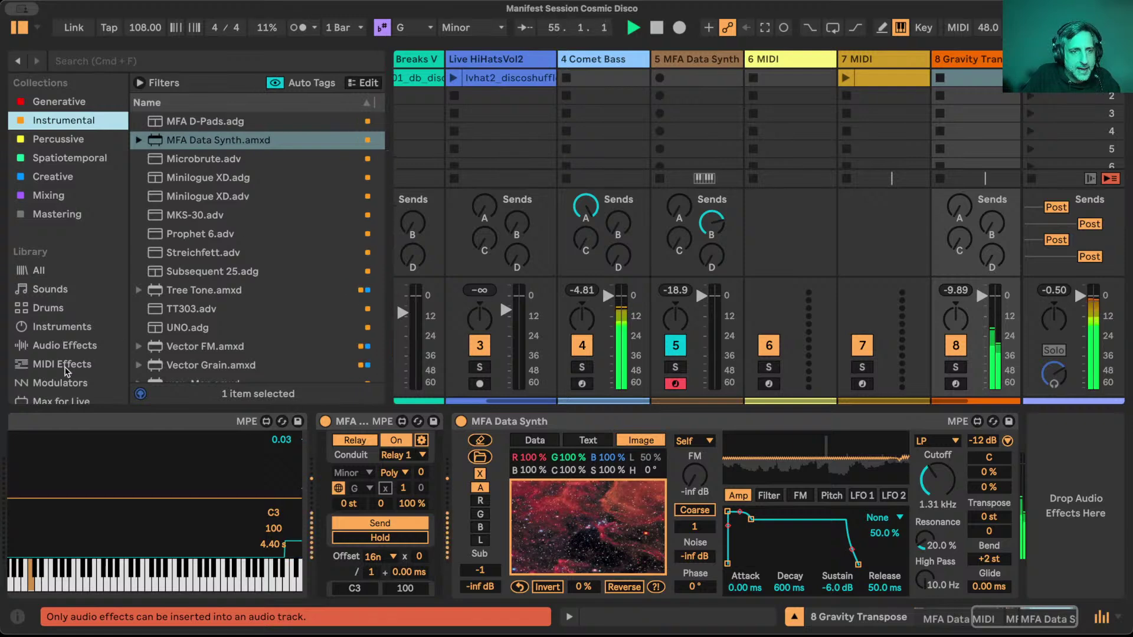
scroll(65, 354, "down", 6)
scroll(65, 366, "down", 1)
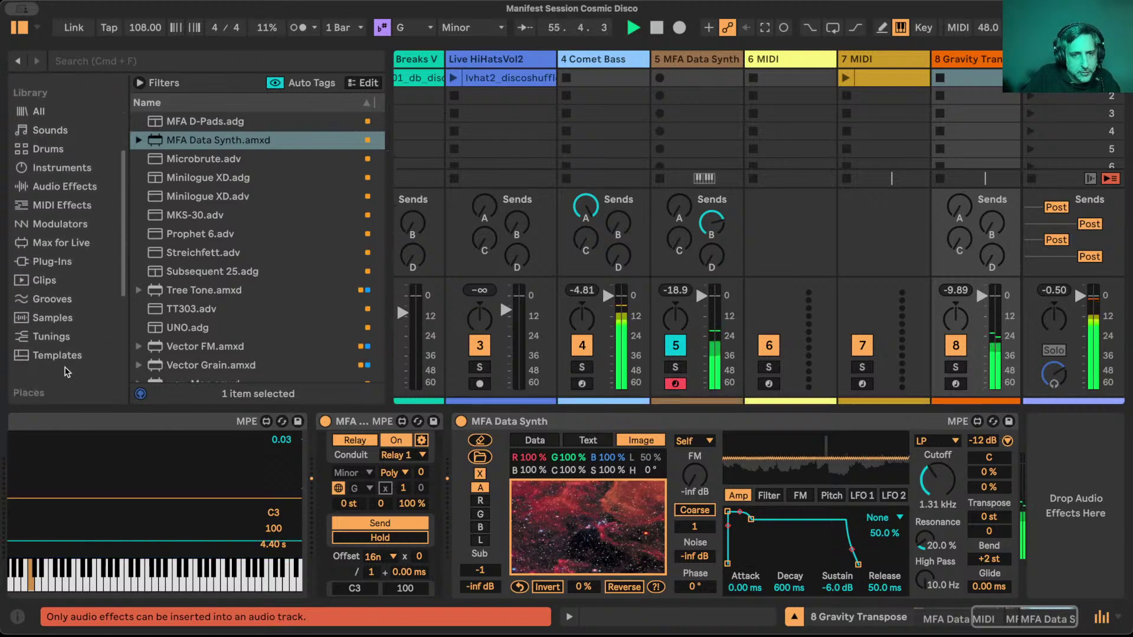
left_click(61, 207)
left_click(167, 179)
left_click_drag(167, 178, 454, 464)
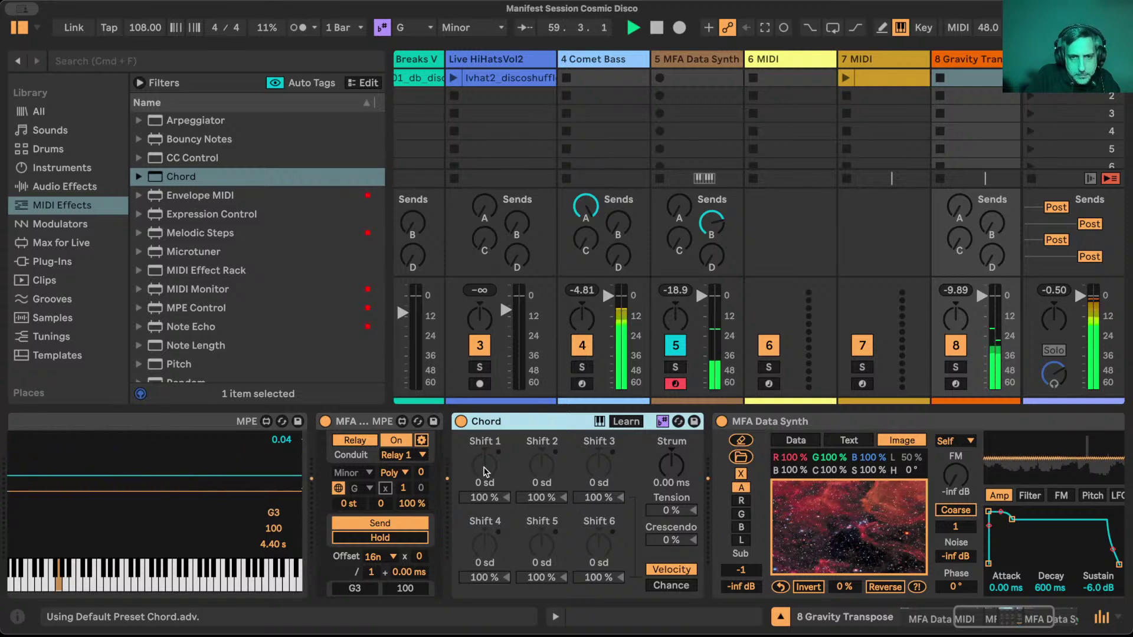
Set Chord's Shift 1 to +3 sd, Shift 2 to +4 sd and Shift 3 to -1 sd.
key("Up")
key("Up")
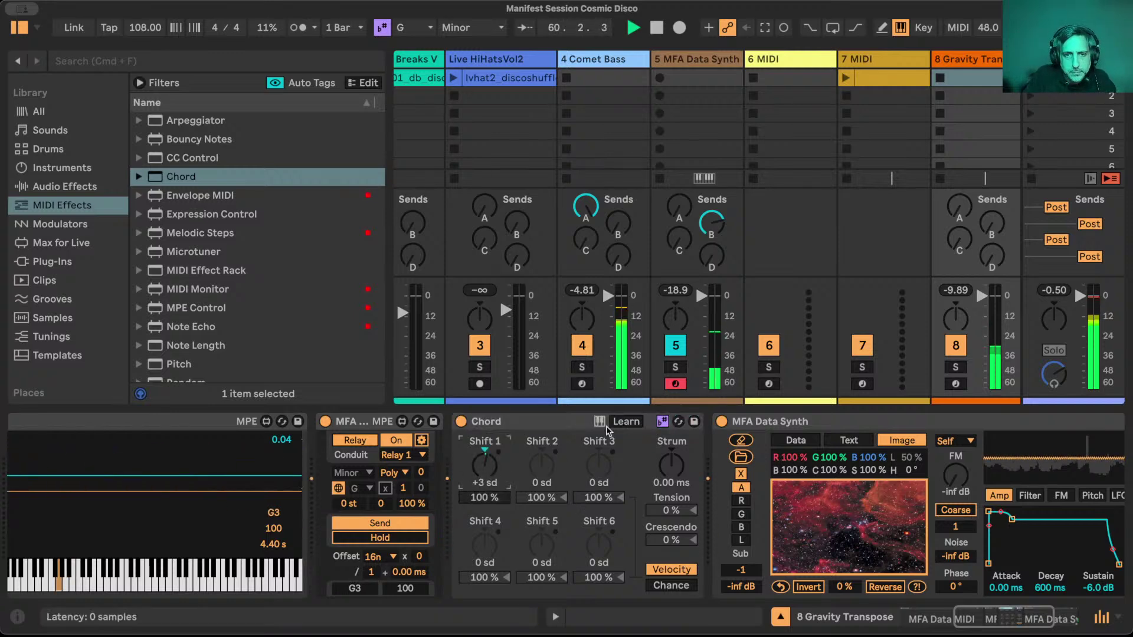
left_click_drag(536, 464, 536, 453)
key("Up")
left_click_drag(596, 453, 597, 466)
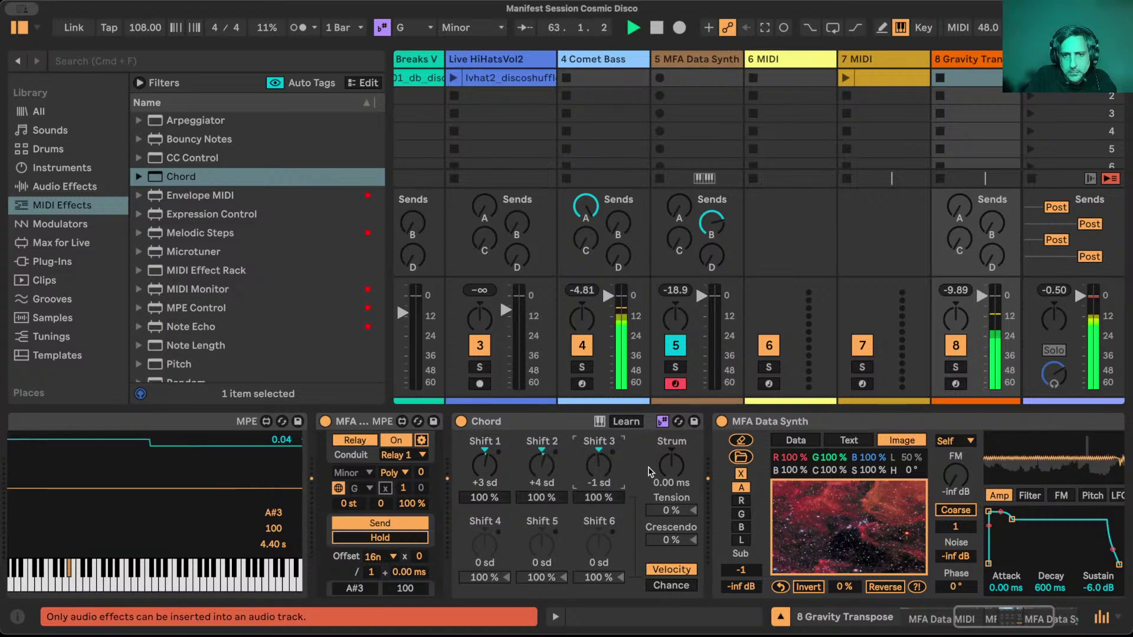
Set the Data Synth's amp attack to 81.5 ms, noise to -5.0 dB, and the two percentages under C to 27 % and 47 %.
scroll(662, 497, "right", 5)
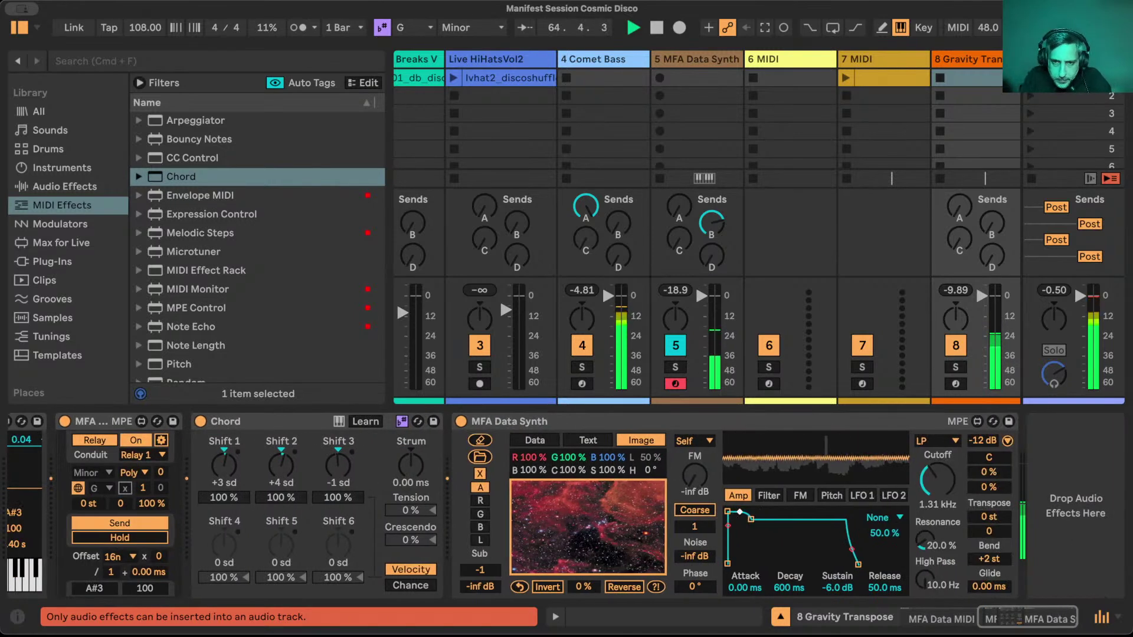
mouse_move(740, 512)
left_mouse_down()
mouse_move(751, 511)
mouse_move(741, 511)
left_mouse_up()
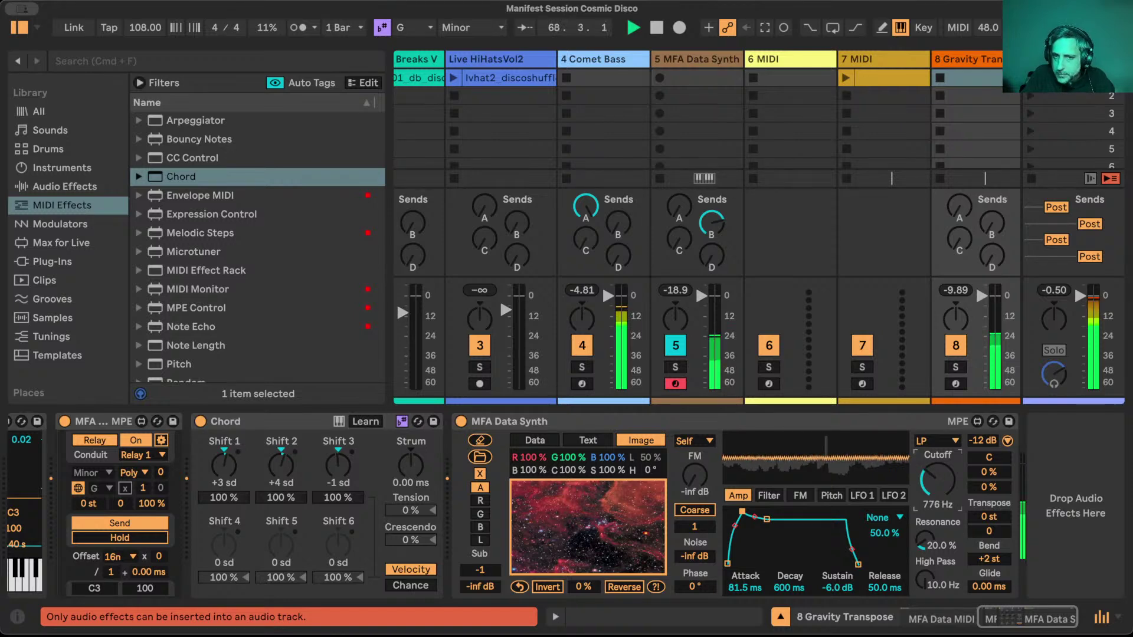
left_click_drag(694, 556, 695, 541)
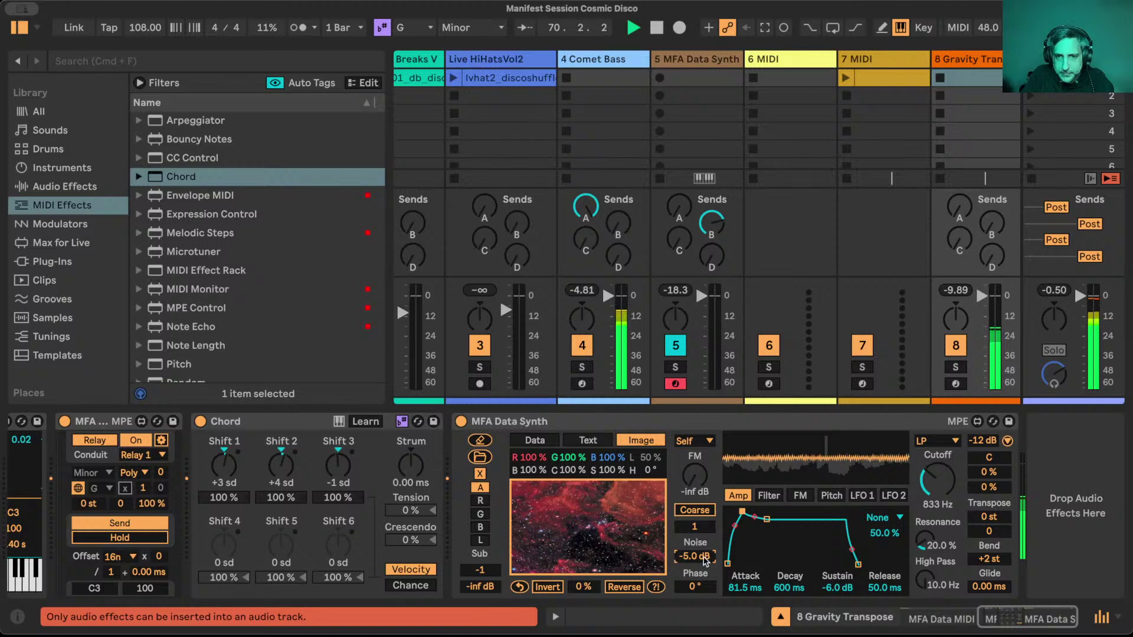
left_click_drag(992, 489, 997, 465)
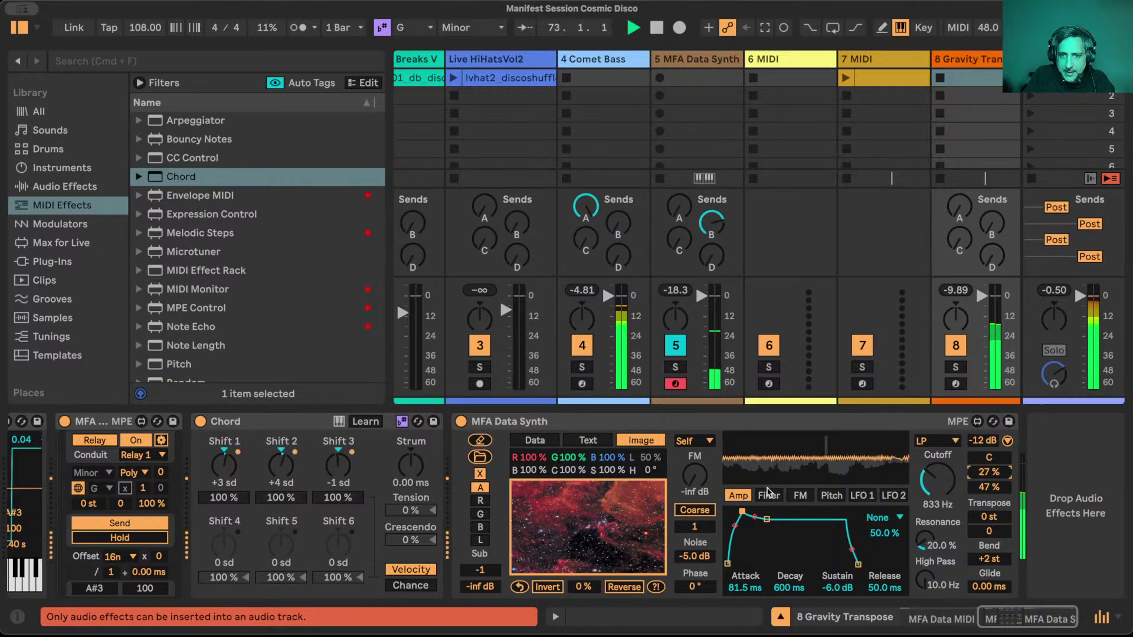
Give the Data Synth's filter envelope a 47.8 ms attack and a 12.6 % modulation amount.
left_click(769, 495)
mouse_move(884, 534)
left_mouse_down()
mouse_move(884, 521)
mouse_move(885, 531)
left_mouse_up()
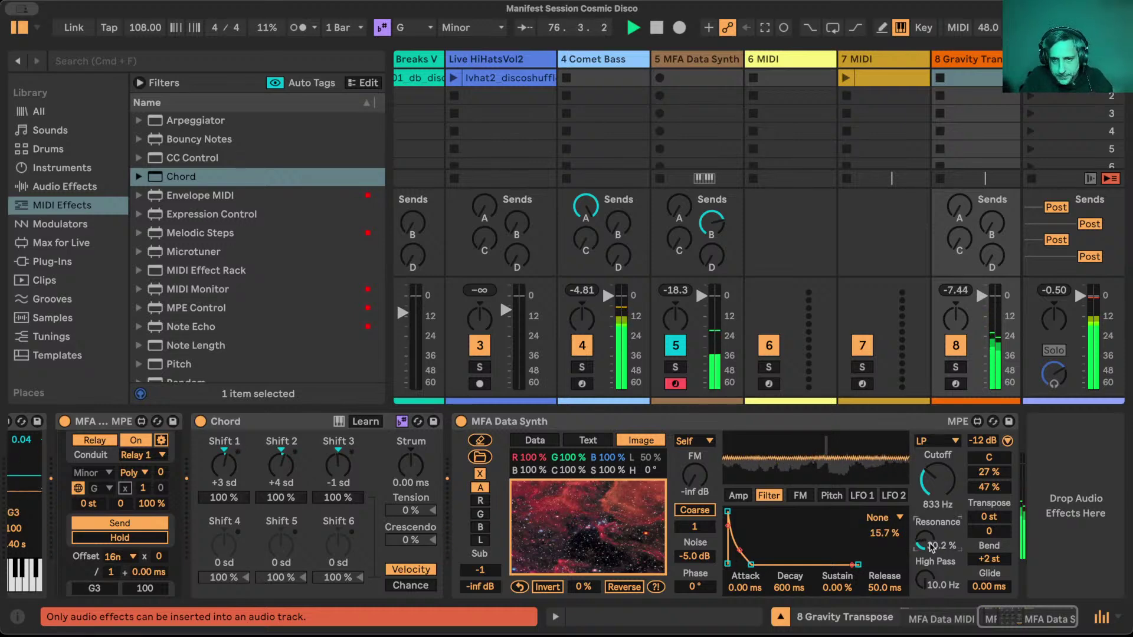
left_click_drag(727, 510, 739, 511)
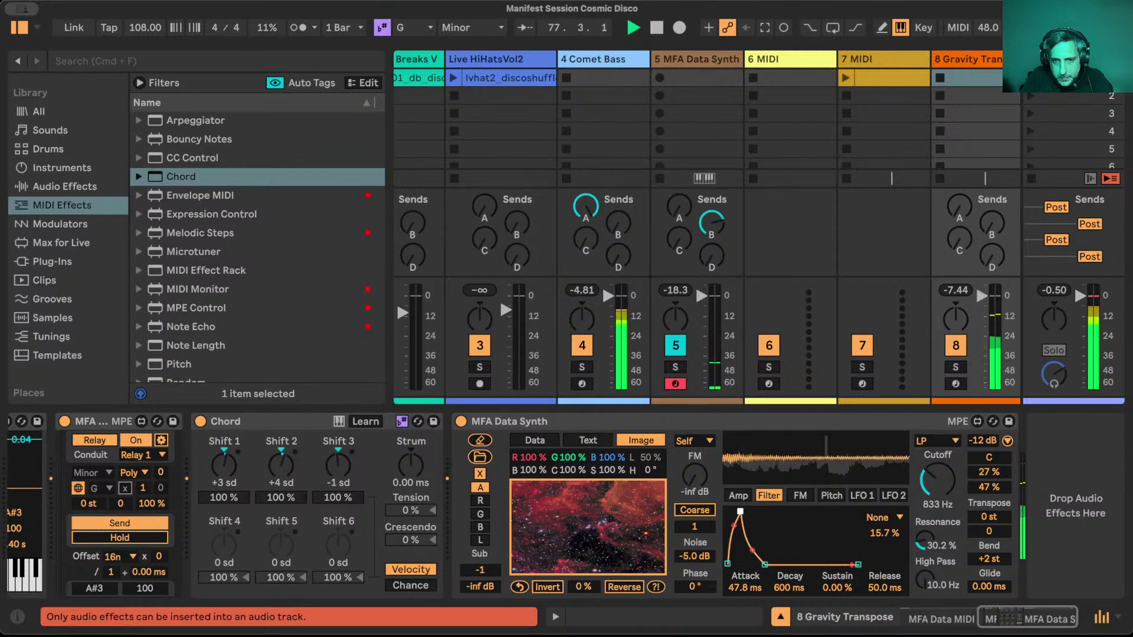
left_click_drag(885, 531, 885, 535)
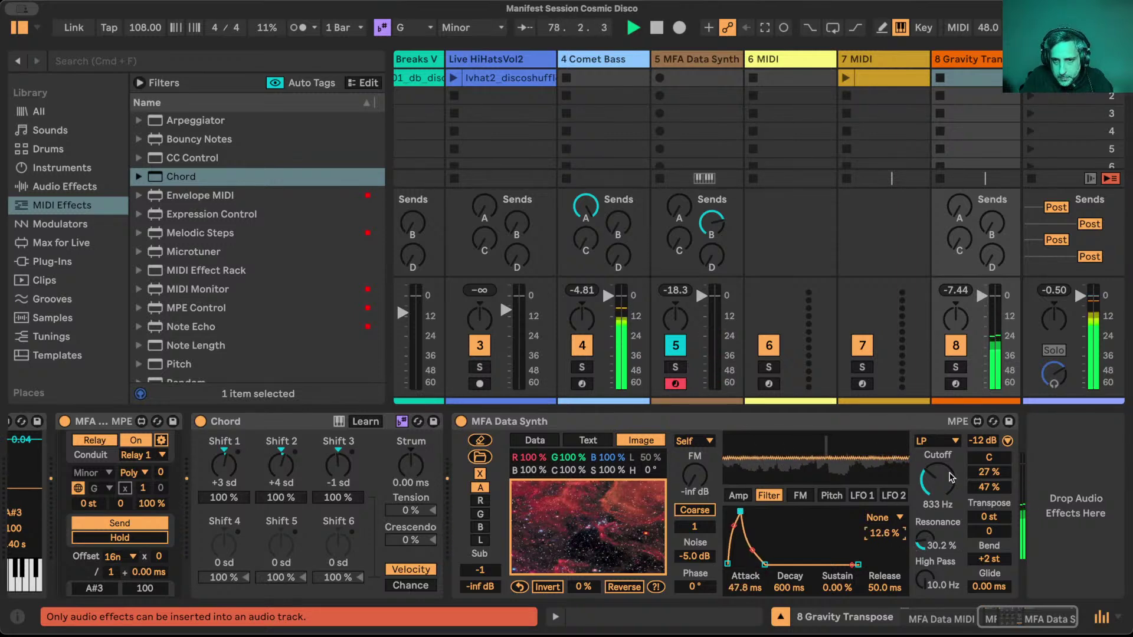
Reduce the Data Synth's noise to -16 dB and set its amp envelope to 323 ms attack and 1.16 s release.
left_click_drag(695, 556, 694, 568)
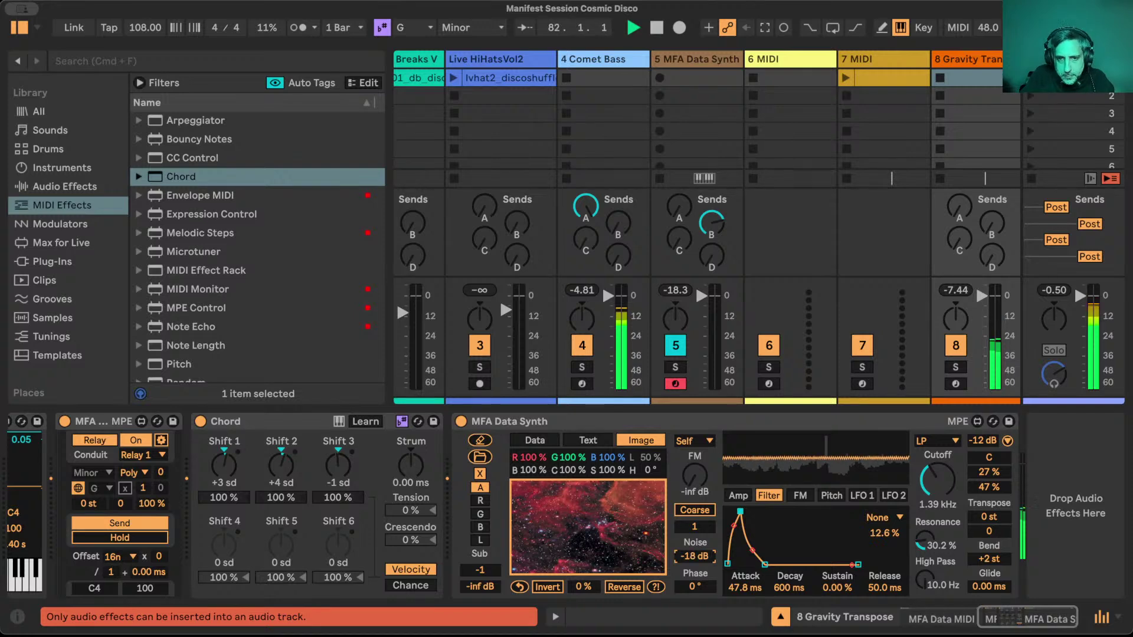
left_click(728, 496)
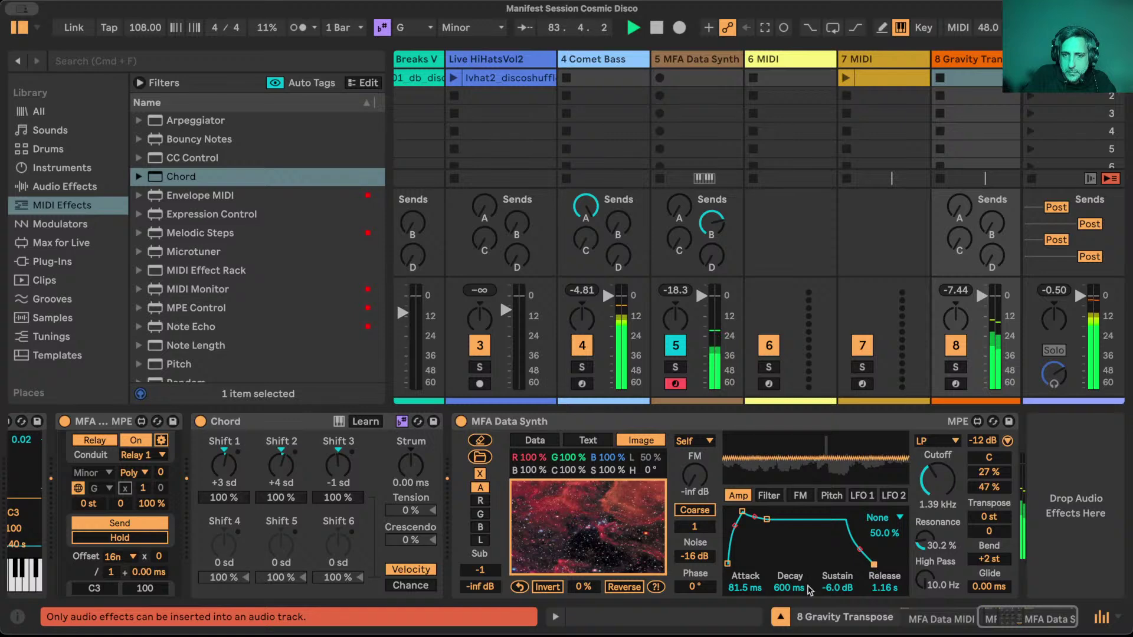
left_click_drag(744, 587, 744, 555)
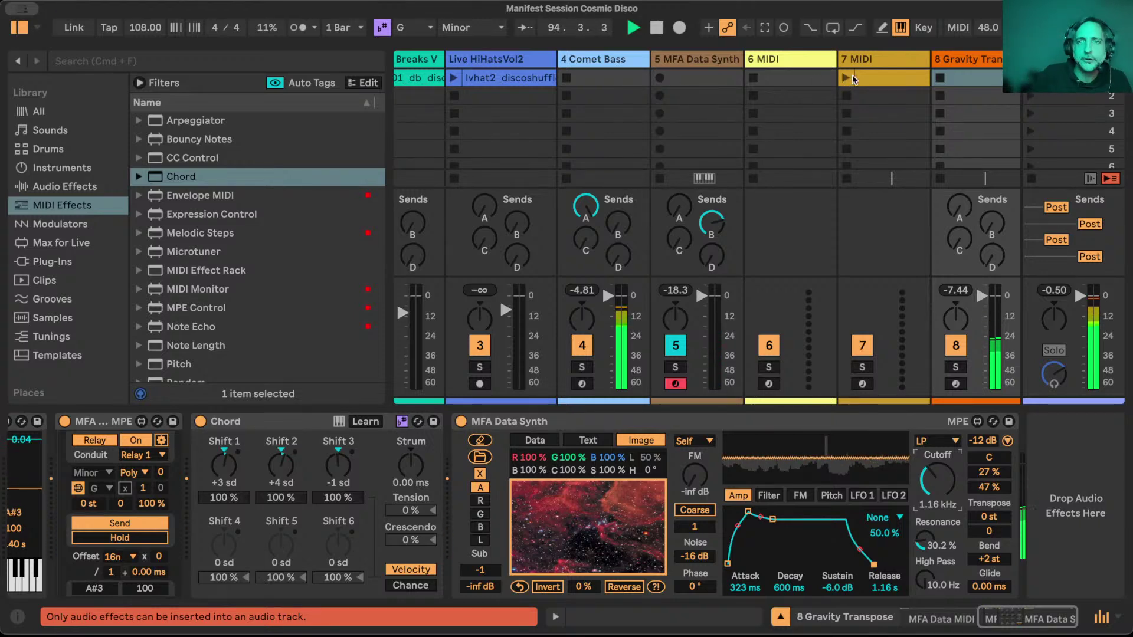
Stop playback, review the X-Ponder on the fifth track, and restart playback.
left_click(696, 78)
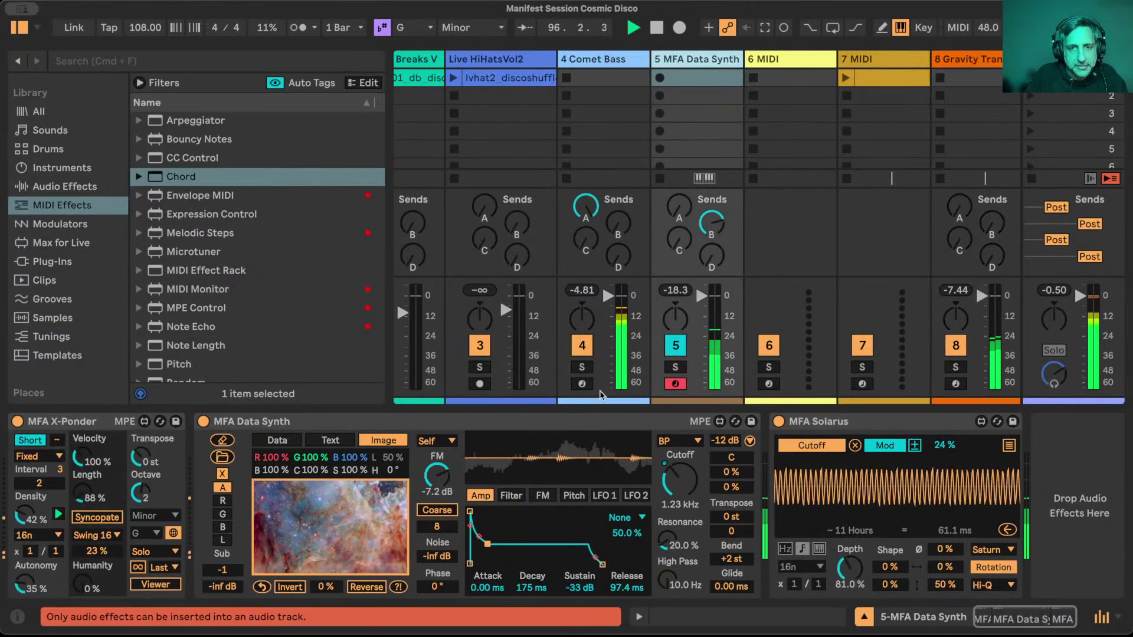
key("space")
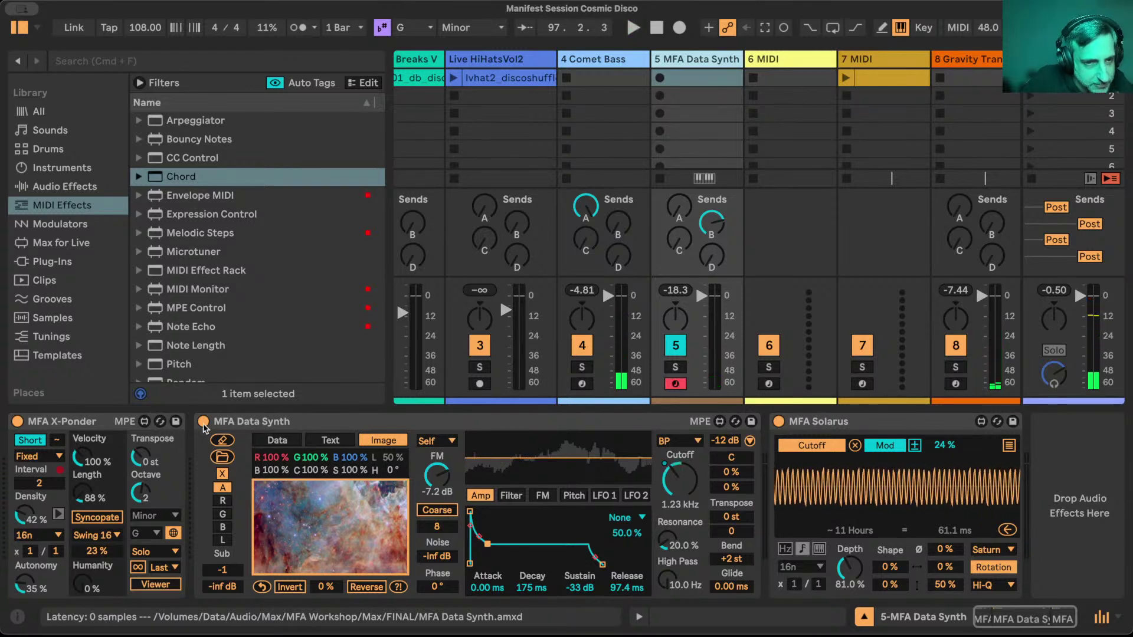
left_click_drag(203, 426, 74, 490)
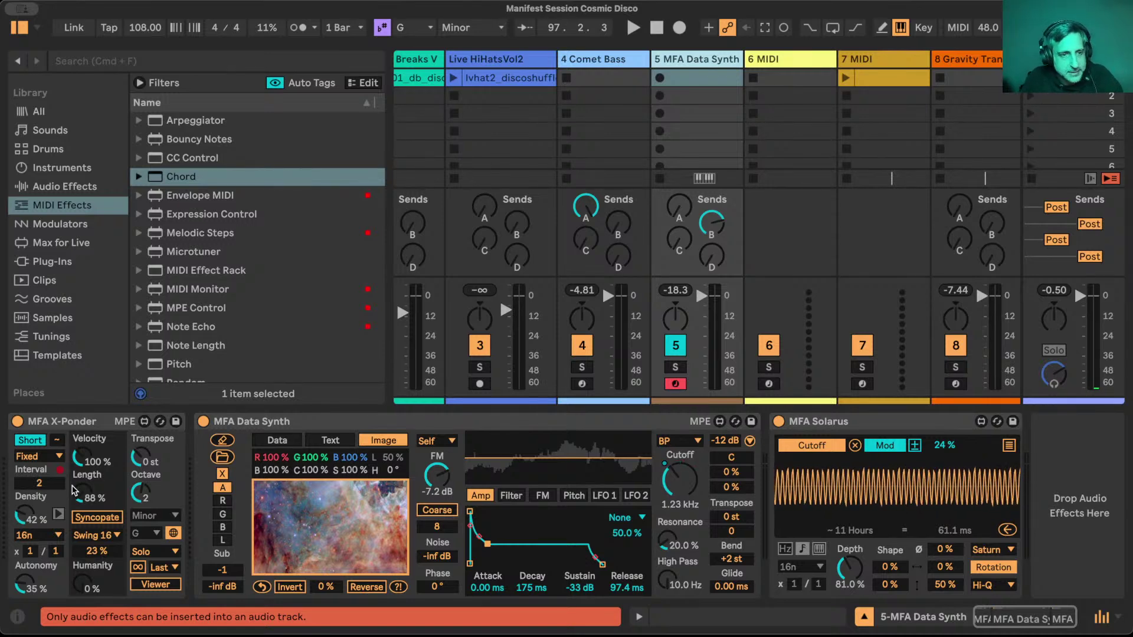
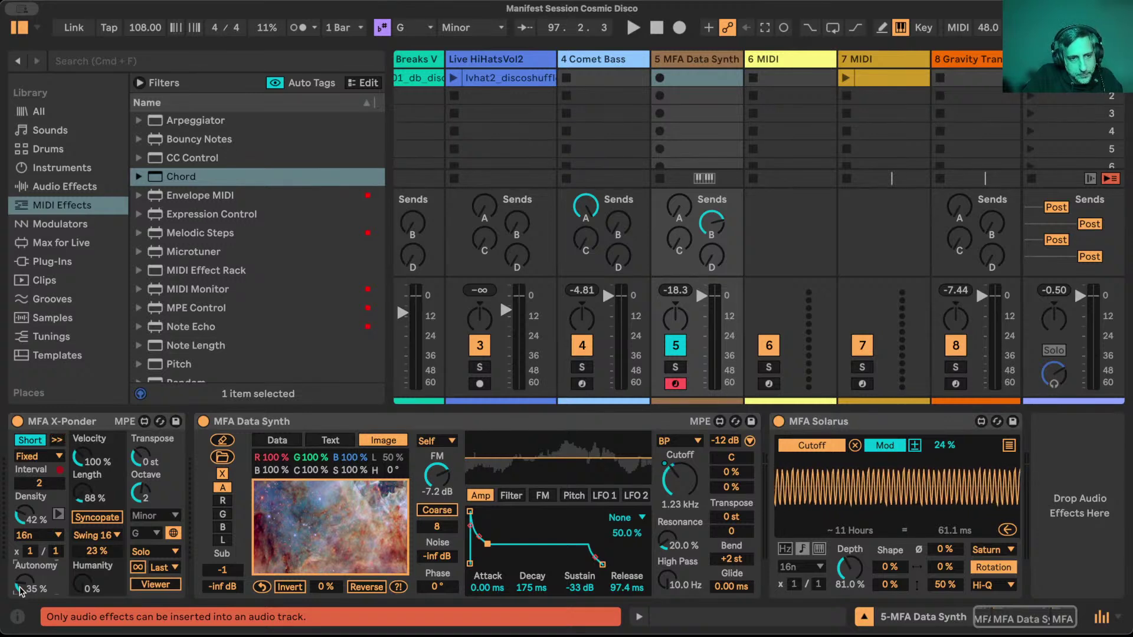
key("space")
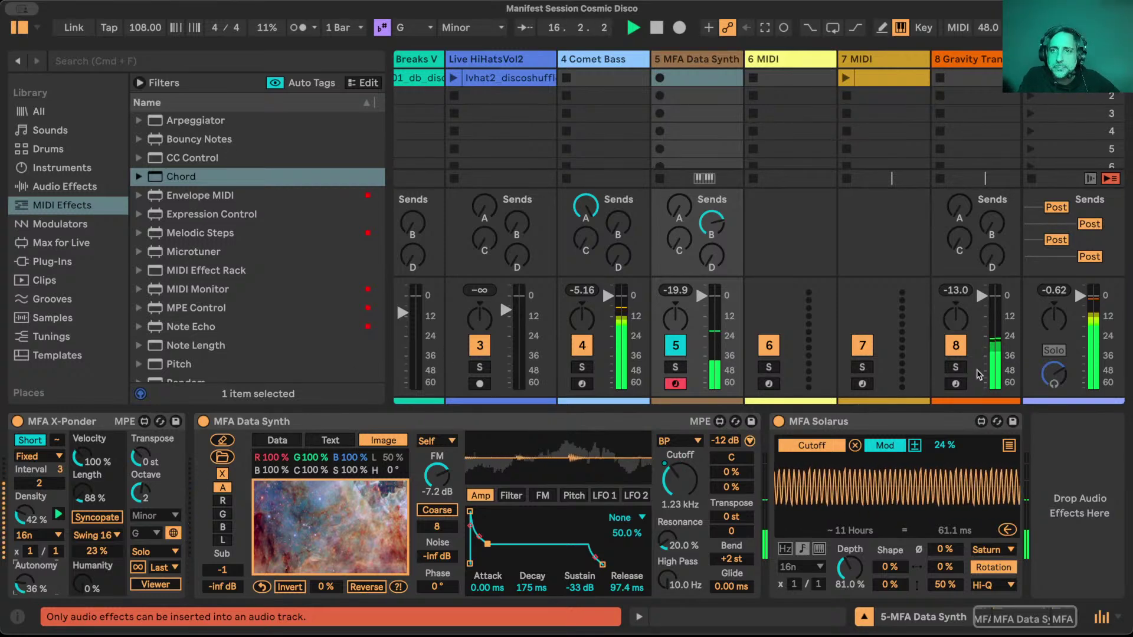
Slow LFO 1 of the Gravity Transpose Data Synth to 0.07 Hz.
left_click(972, 57)
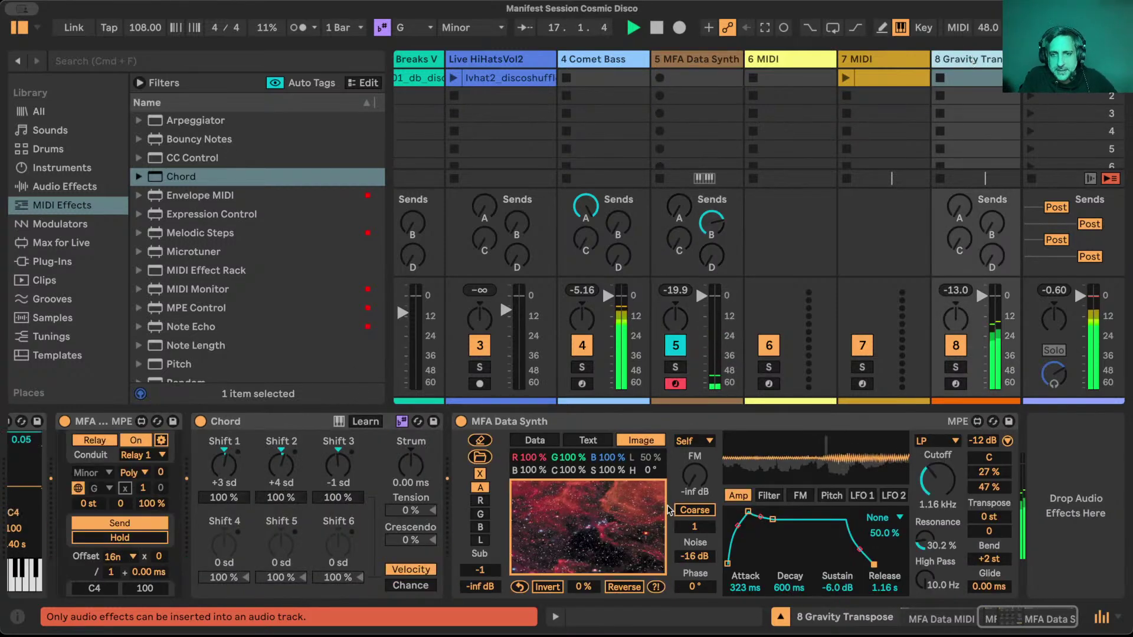
left_click(860, 499)
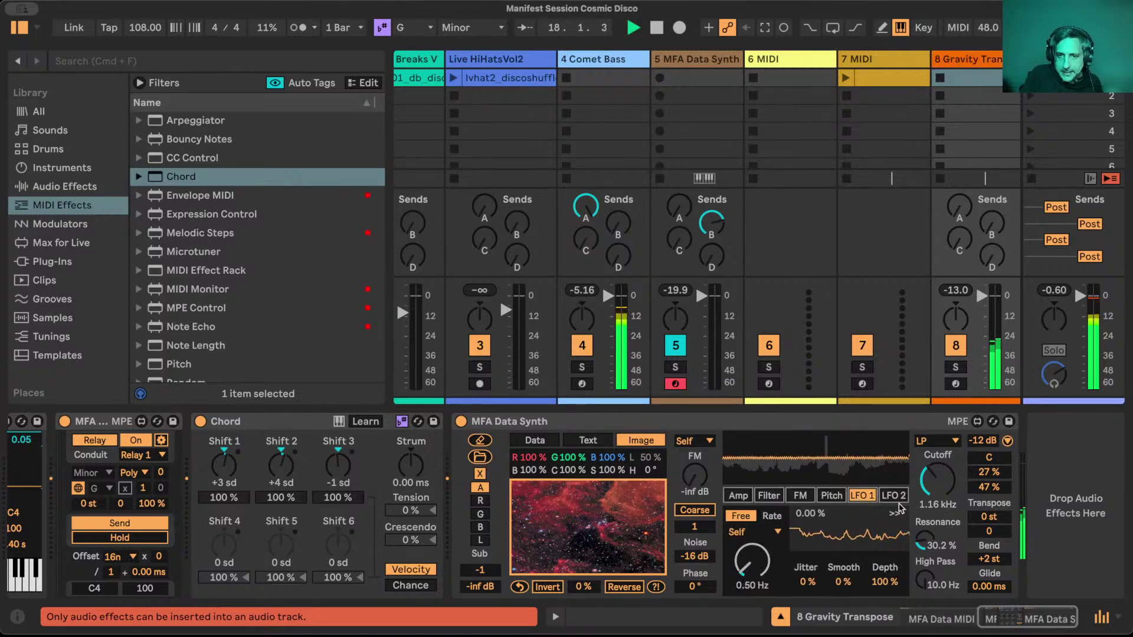
left_click_drag(752, 576, 753, 606)
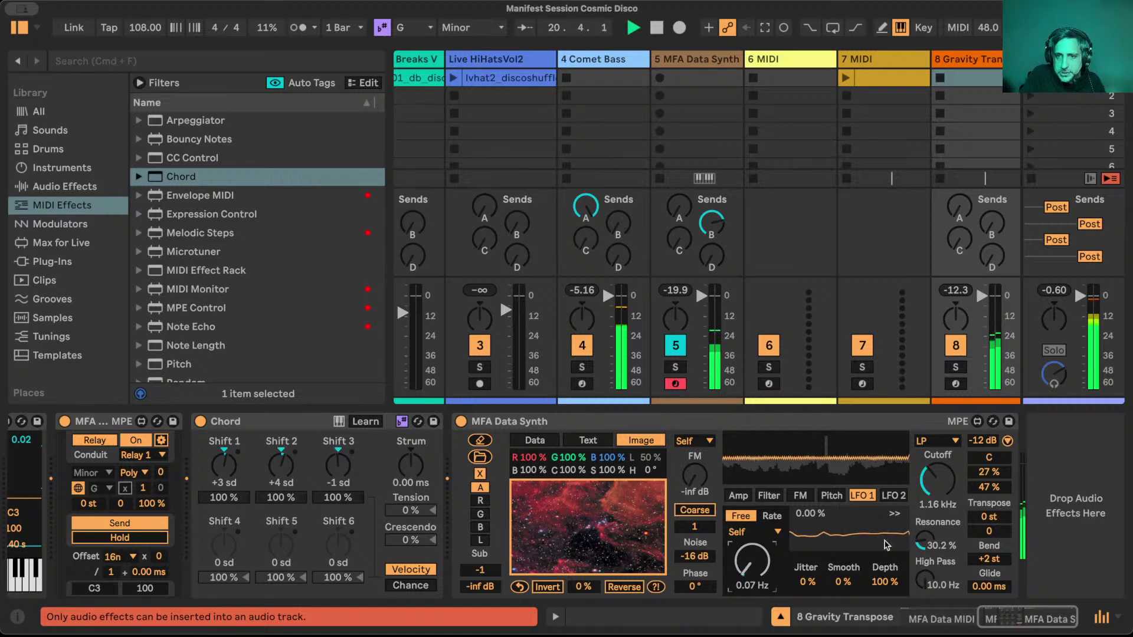
Expand the Data Synth's modulation matrix and set Filter modulation to -9 % from LFO 1 and 11 % from LFO 2.
left_click(1006, 441)
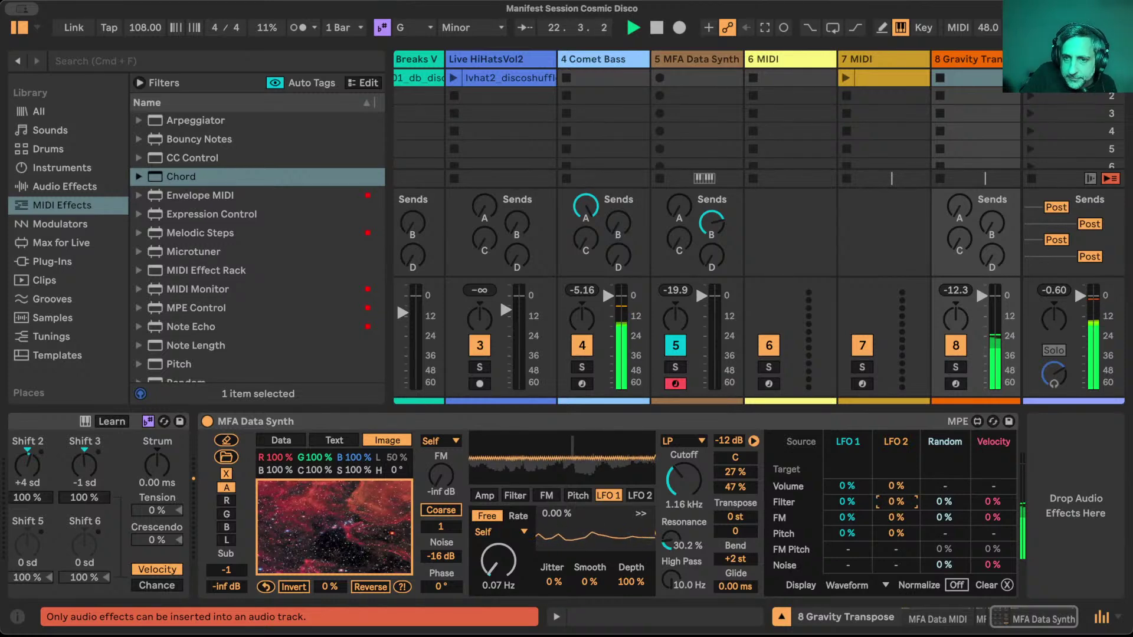
left_click_drag(862, 506, 862, 516)
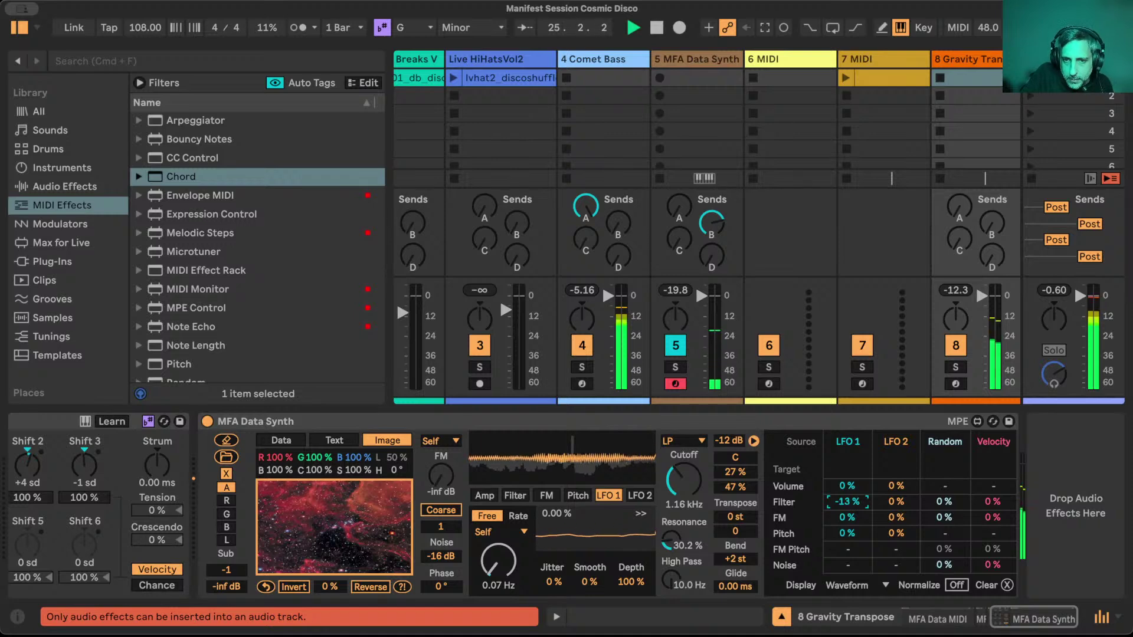
left_click_drag(863, 514, 863, 513)
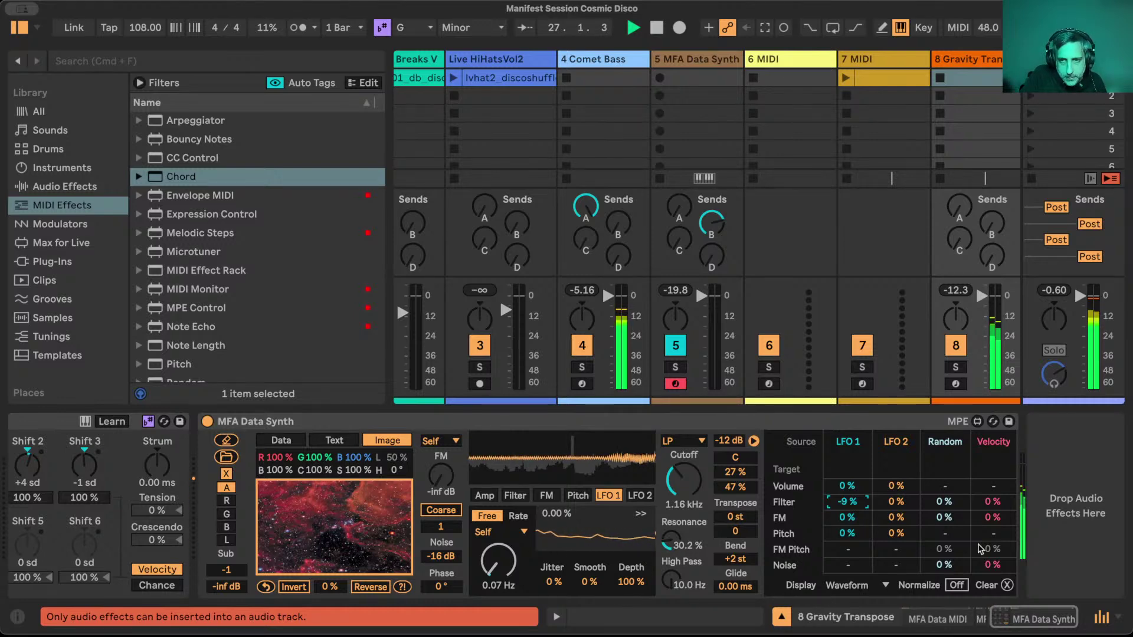
left_click_drag(893, 508, 894, 501)
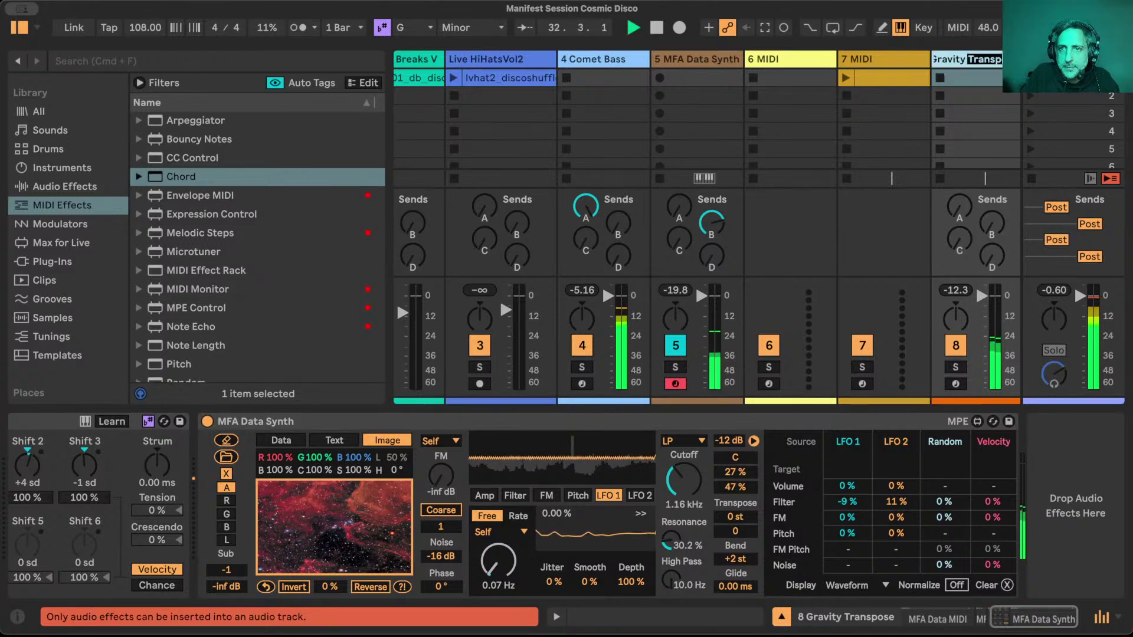
Rename the Gravity Transpose track "Gravity Pads" and delete the empty seventh MIDI track.
left_click(890, 59)
left_click(891, 83)
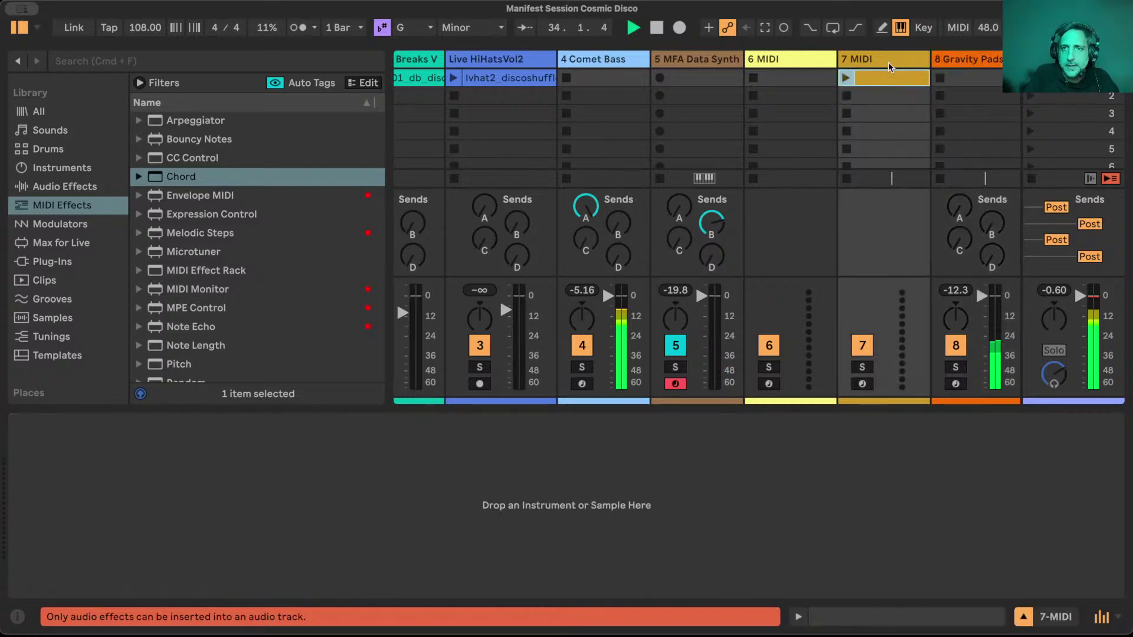
key("Delete")
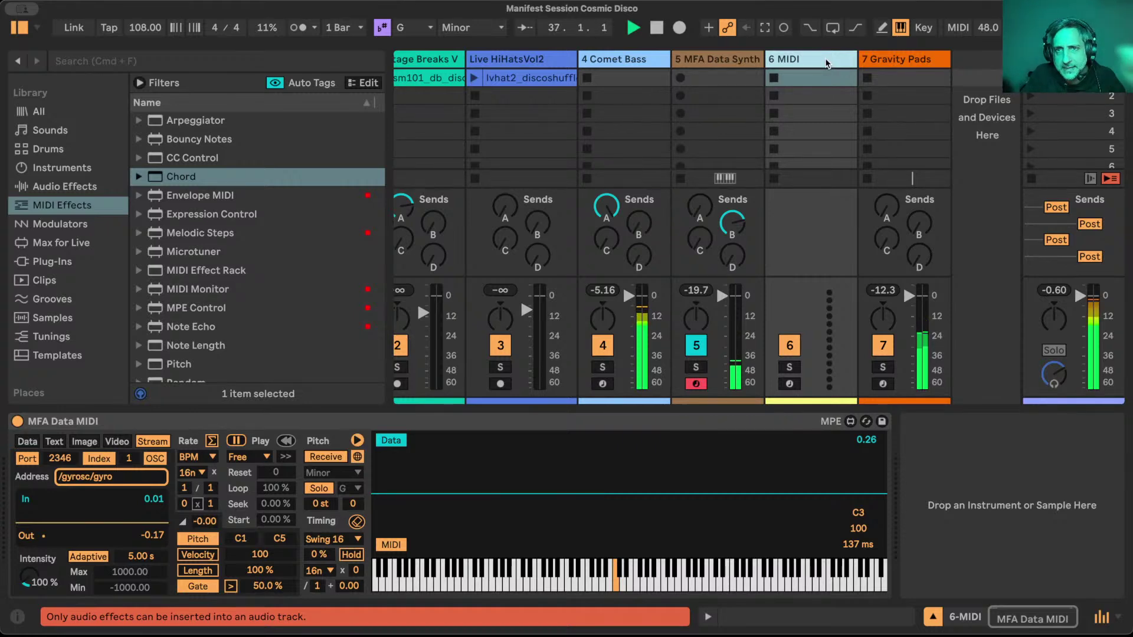
Rename the 6 MIDI track to OSC and move it after the Gravity Pads track.
left_click(827, 63)
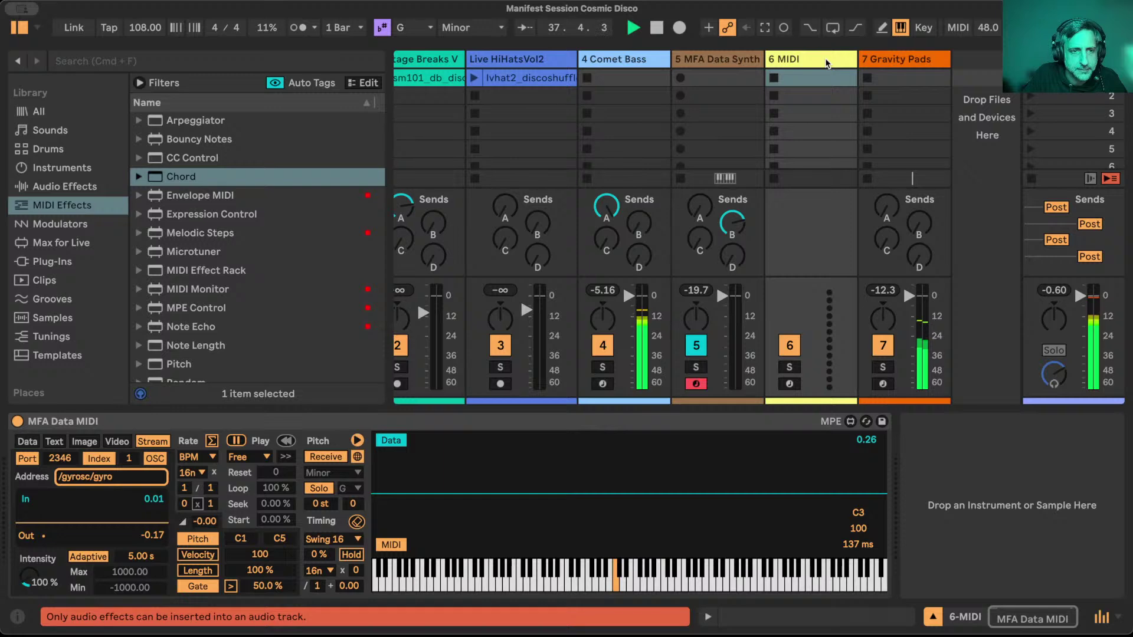
left_click(812, 72)
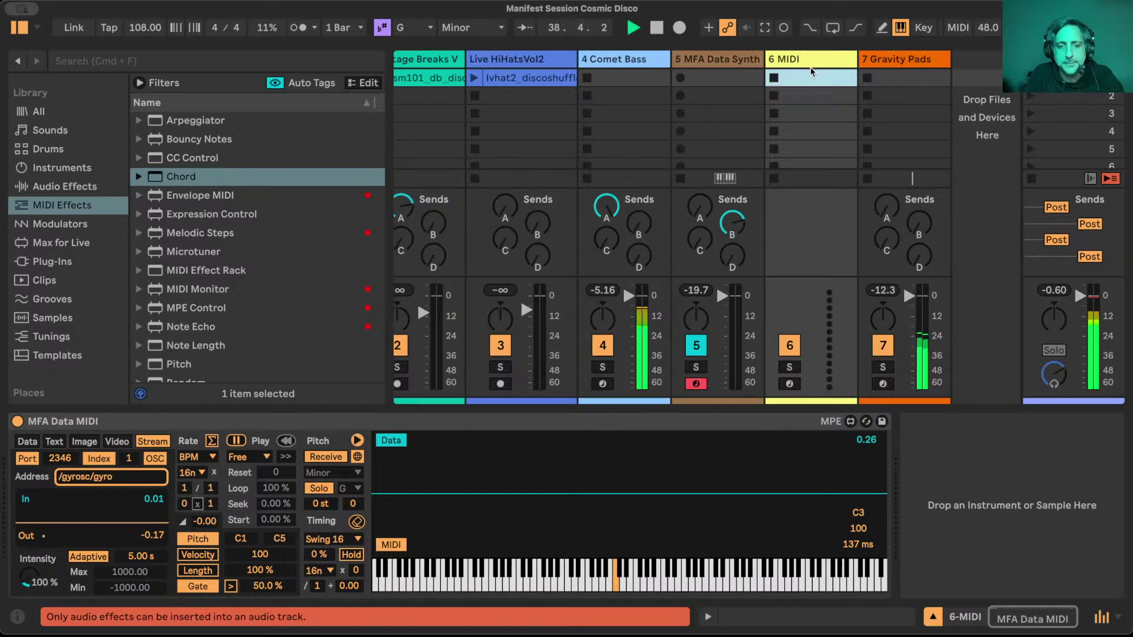
key("super+r")
double_click(789, 60)
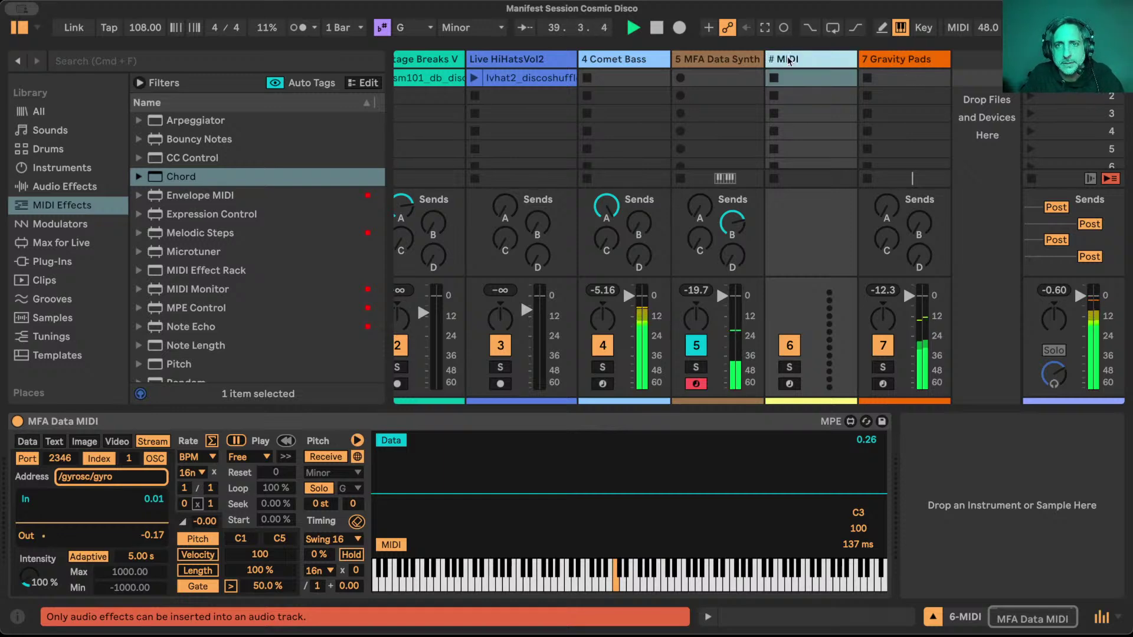
type("OSC")
key("Return")
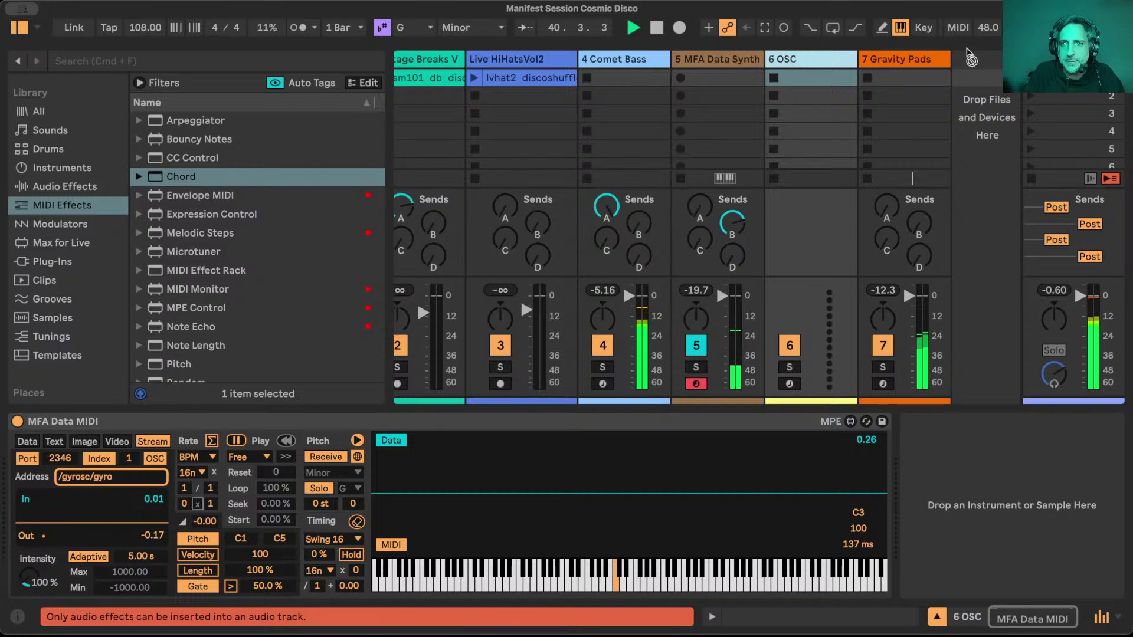
left_click_drag(941, 65, 944, 65)
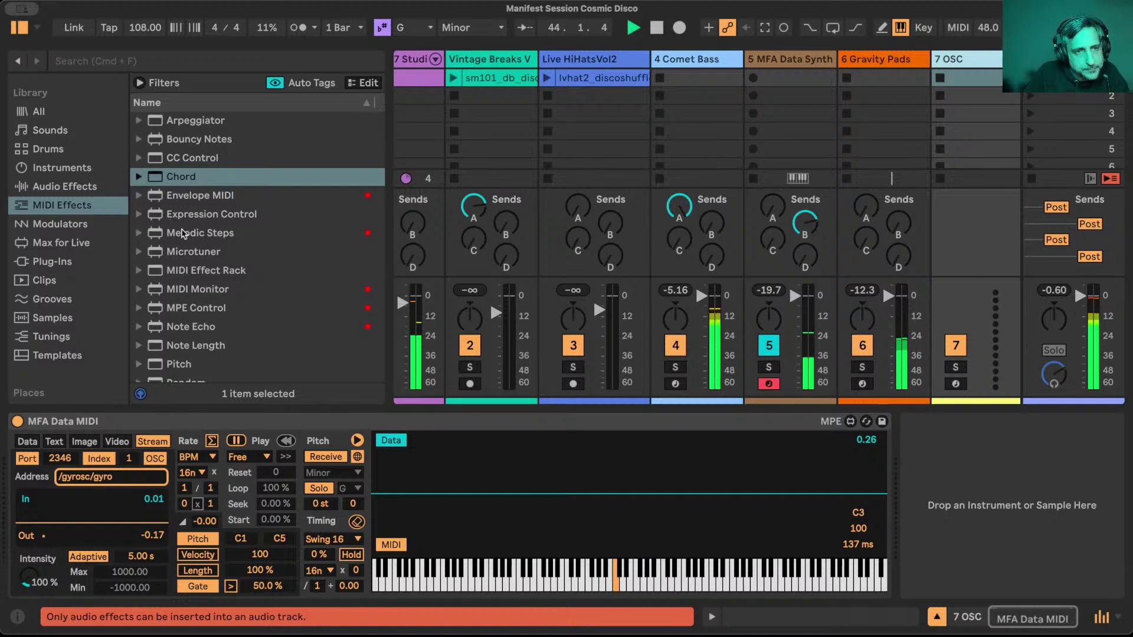
scroll(54, 276, "up", 5)
left_click(59, 102)
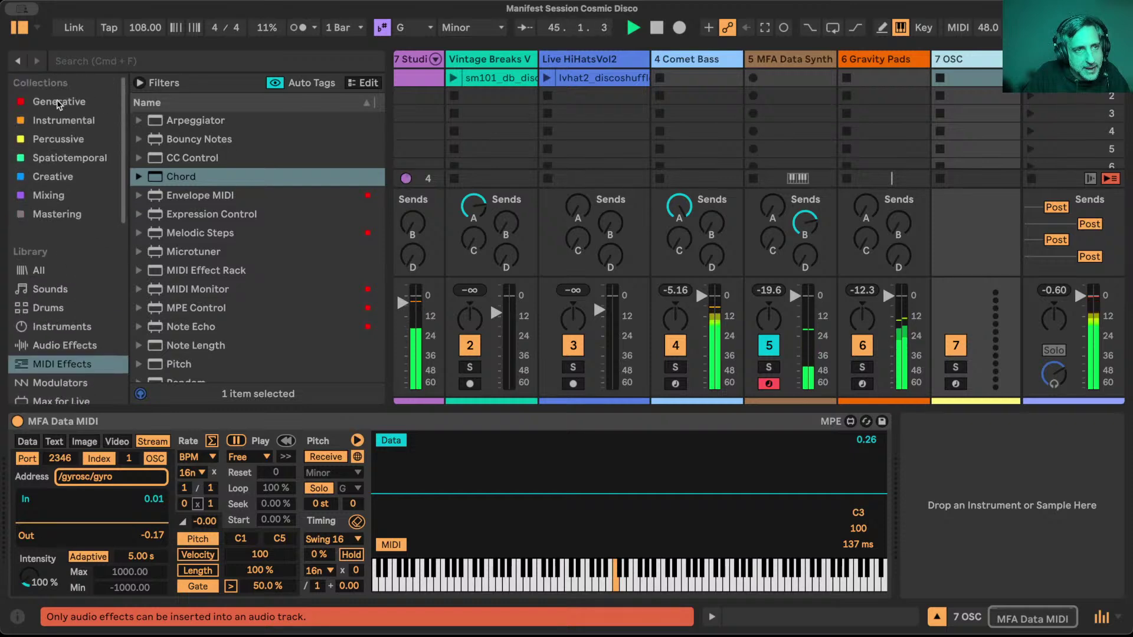
scroll(220, 226, "up", 10)
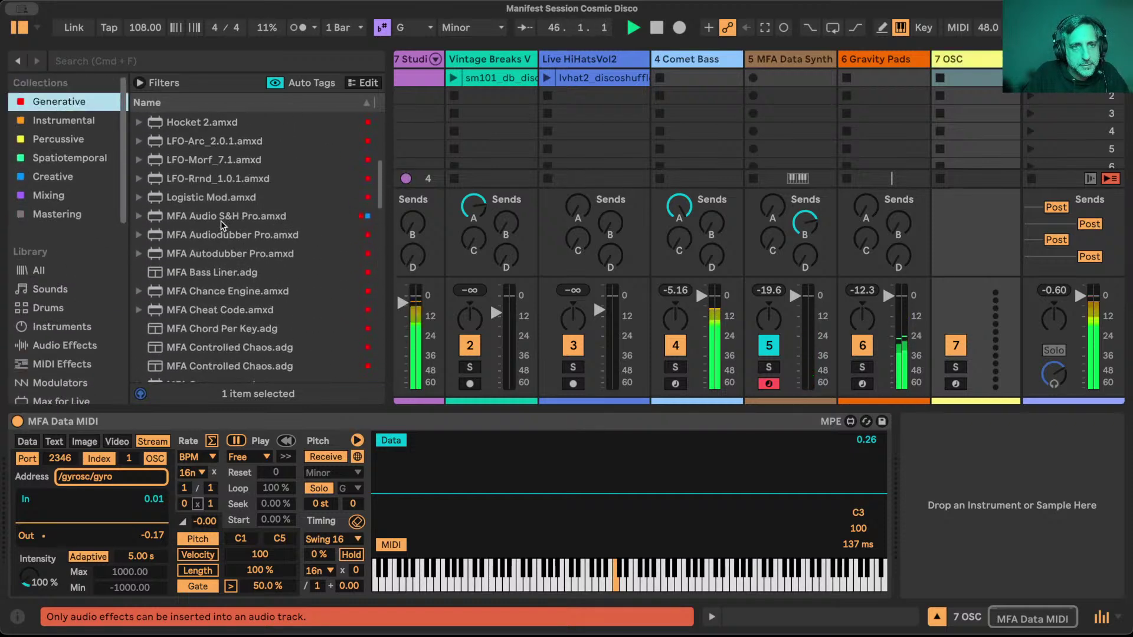
Lower the MFA Data Synth's output level on the Gravity Pads track to -inf dB.
scroll(872, 111, "right", 3)
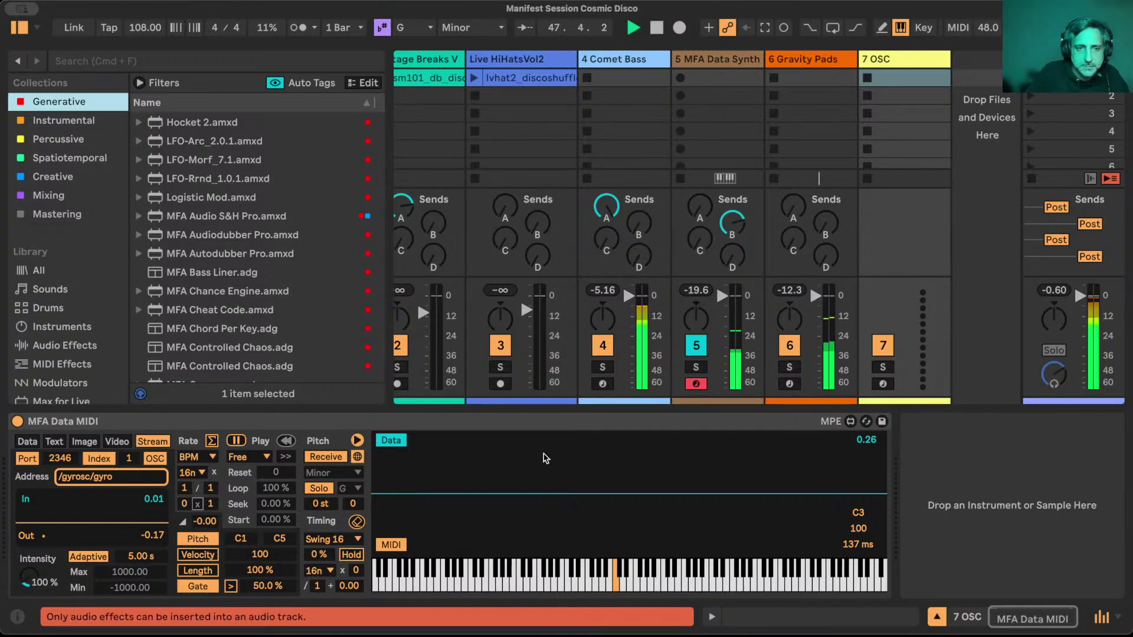
left_click(788, 67)
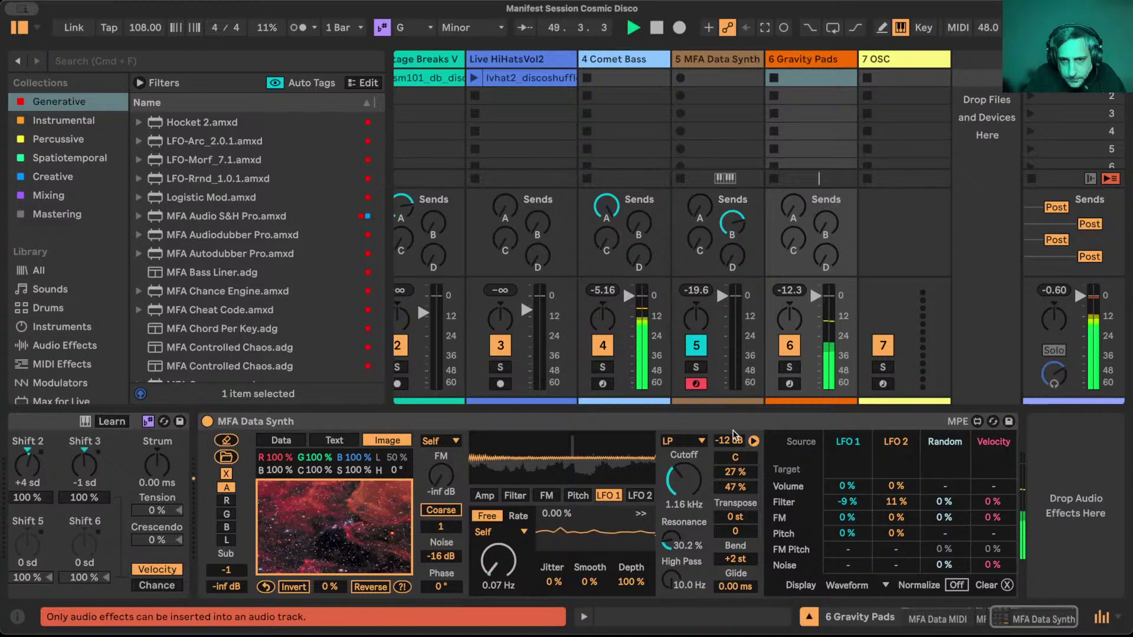
left_click_drag(730, 441, 730, 466)
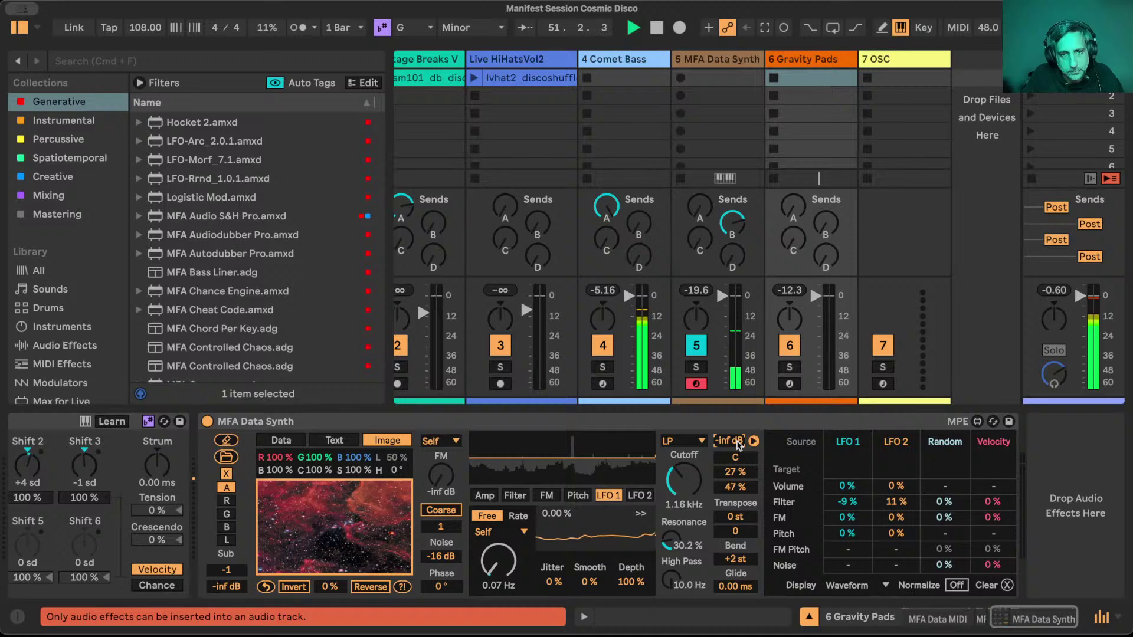
Add MFA Data Synth.amxd from the Instrumental collection as a new track after the OSC track.
left_click(900, 63)
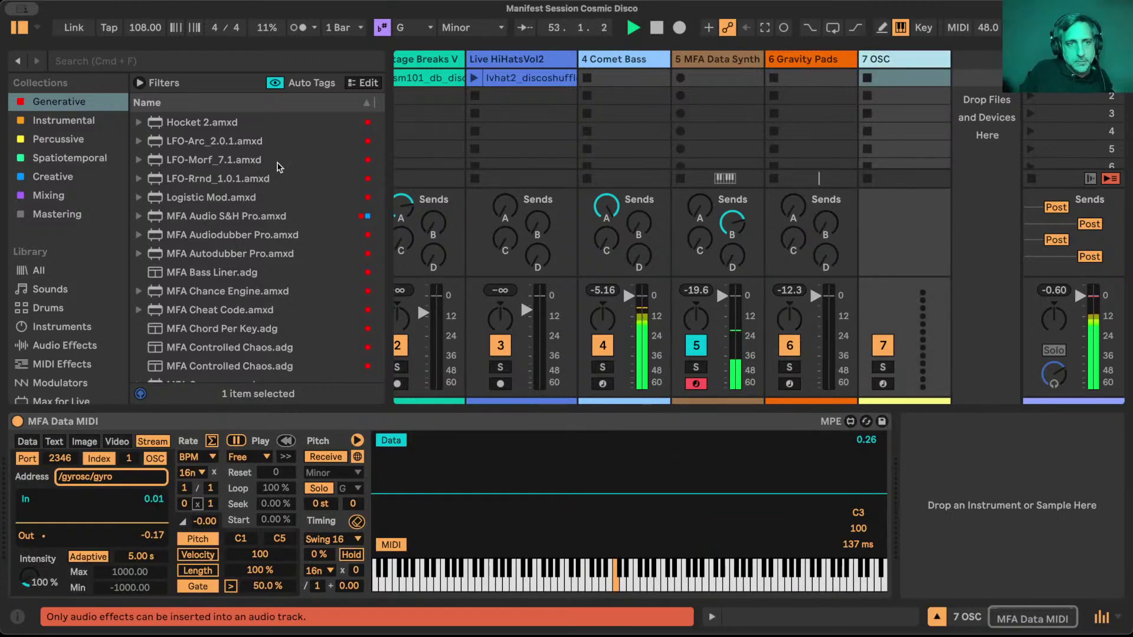
key("Down")
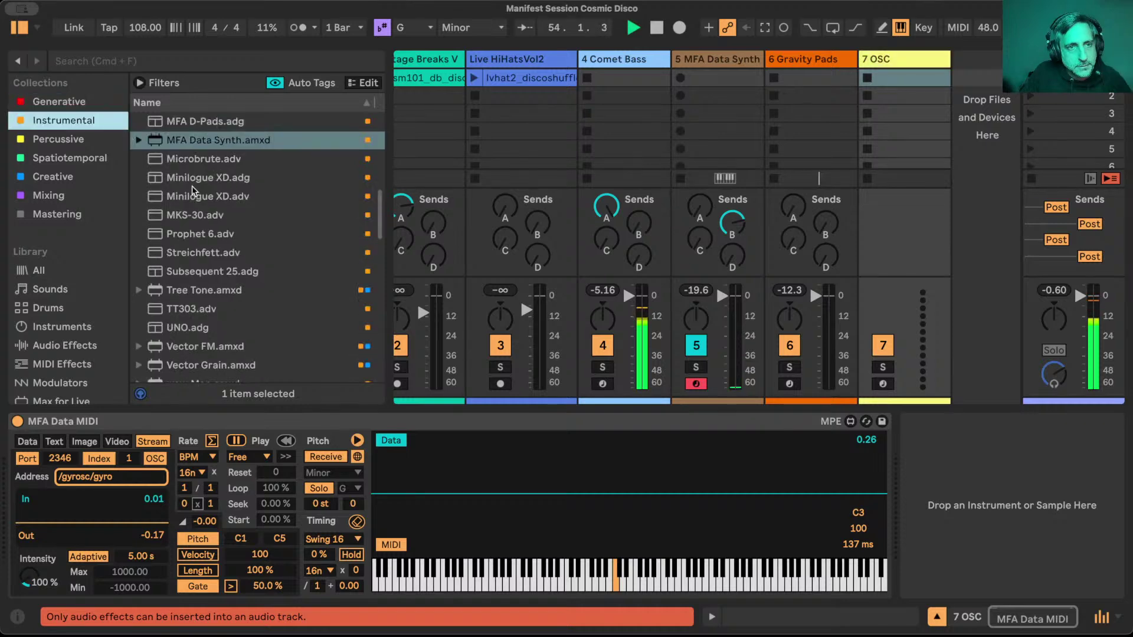
left_click_drag(199, 141, 1012, 167)
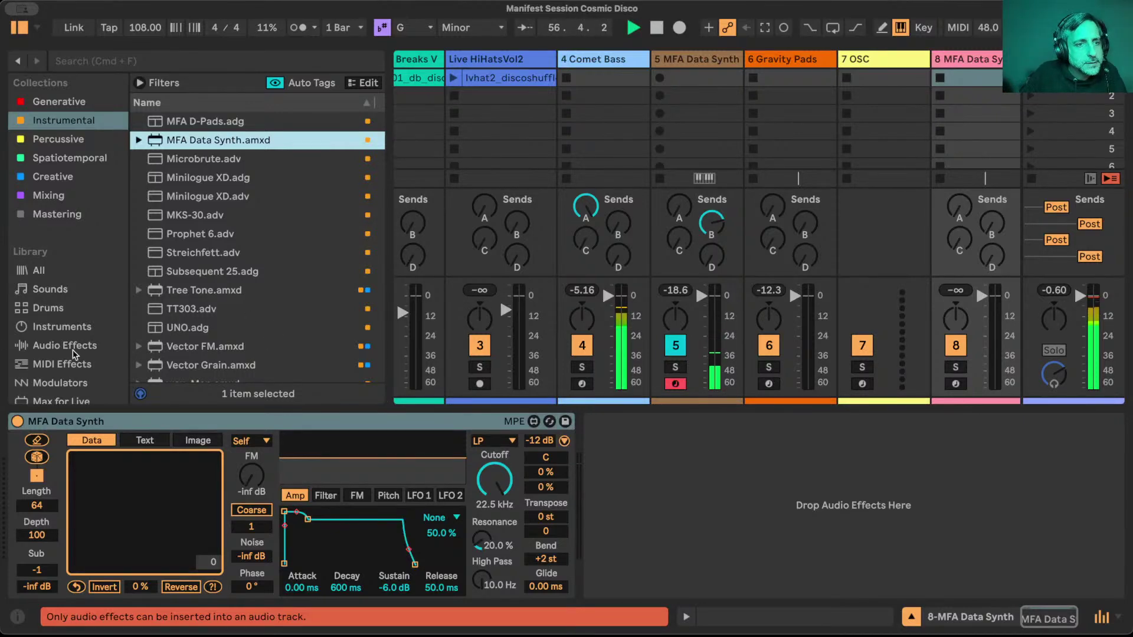
Switch the new MFA Data Synth to Image mode and load Martian Geysers Medium.jpeg from the NASA folder.
scroll(66, 333, "down", 10)
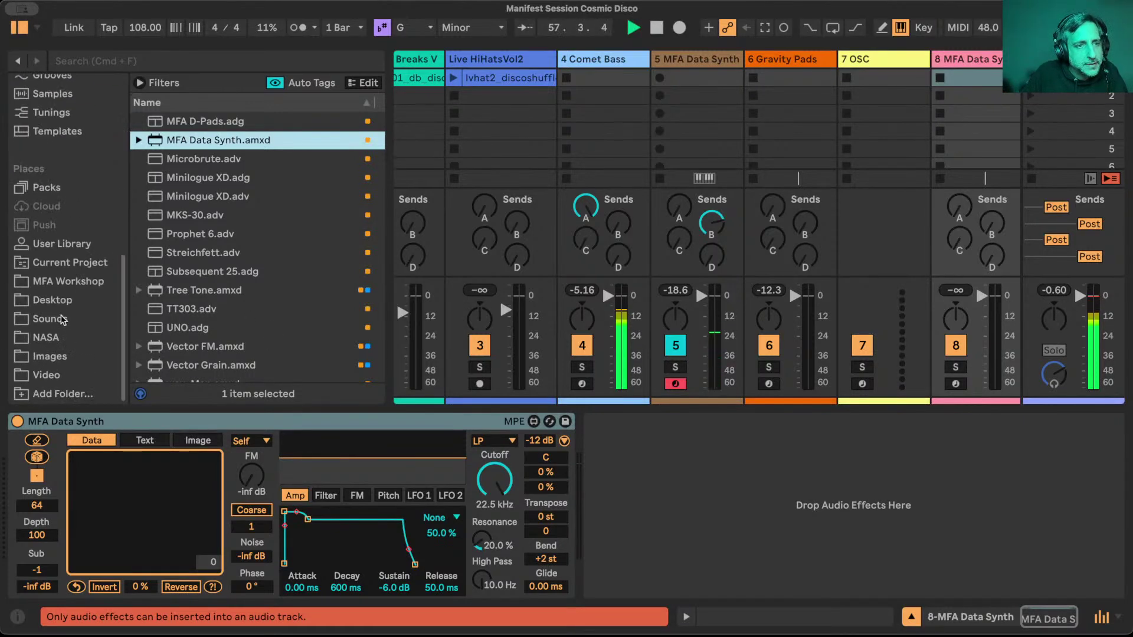
left_click(54, 337)
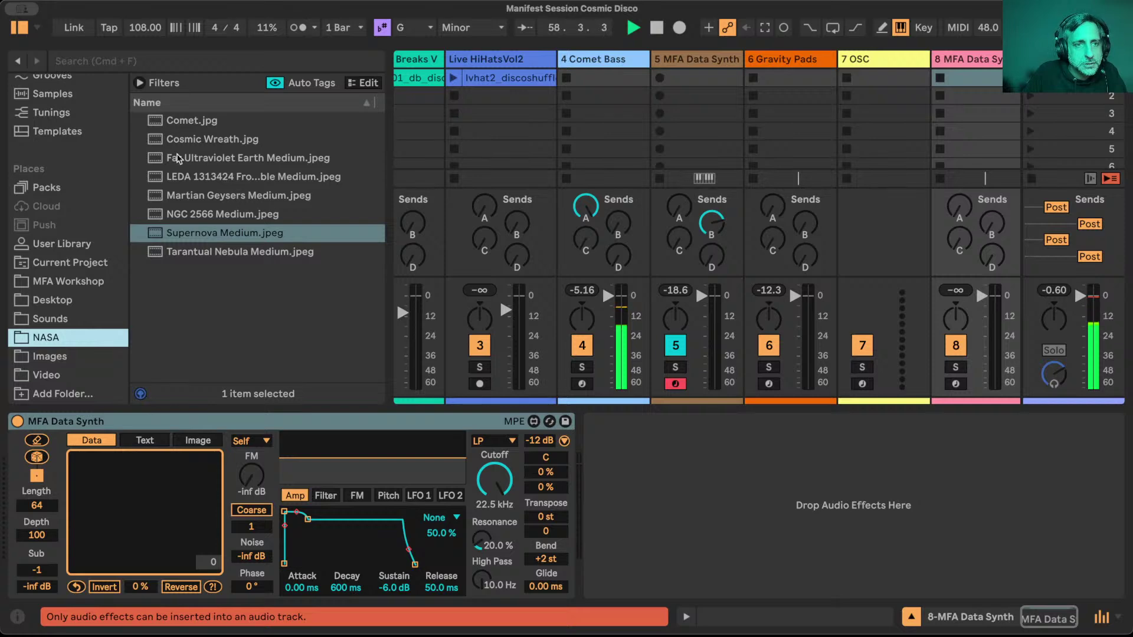
left_click(174, 194)
left_click_drag(174, 195, 112, 524)
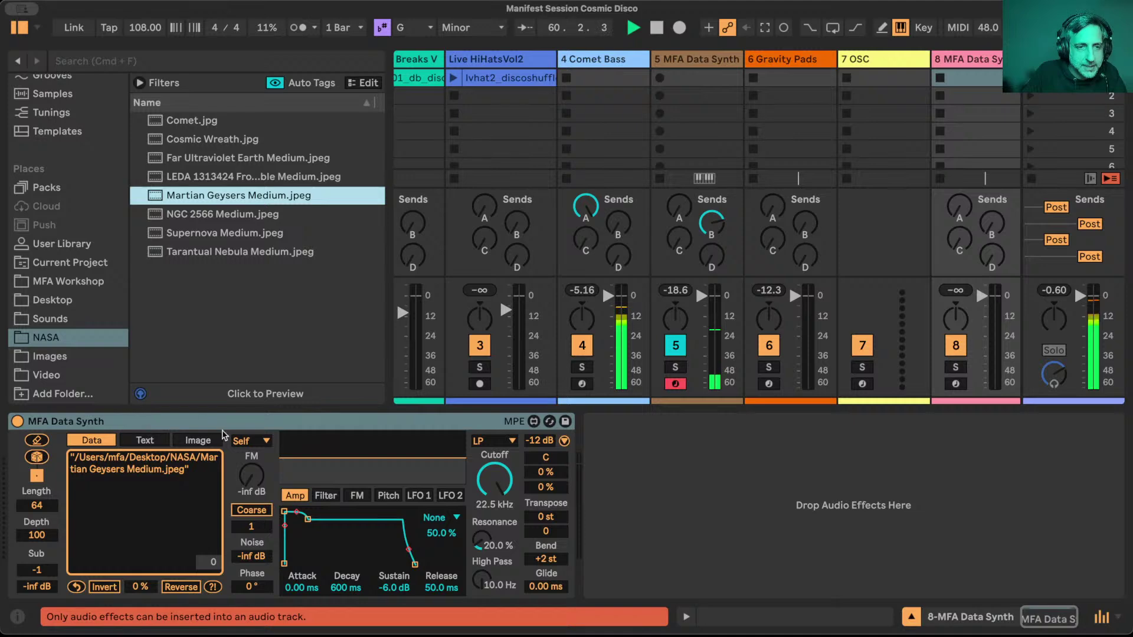
left_click(197, 441)
left_click_drag(242, 198, 142, 528)
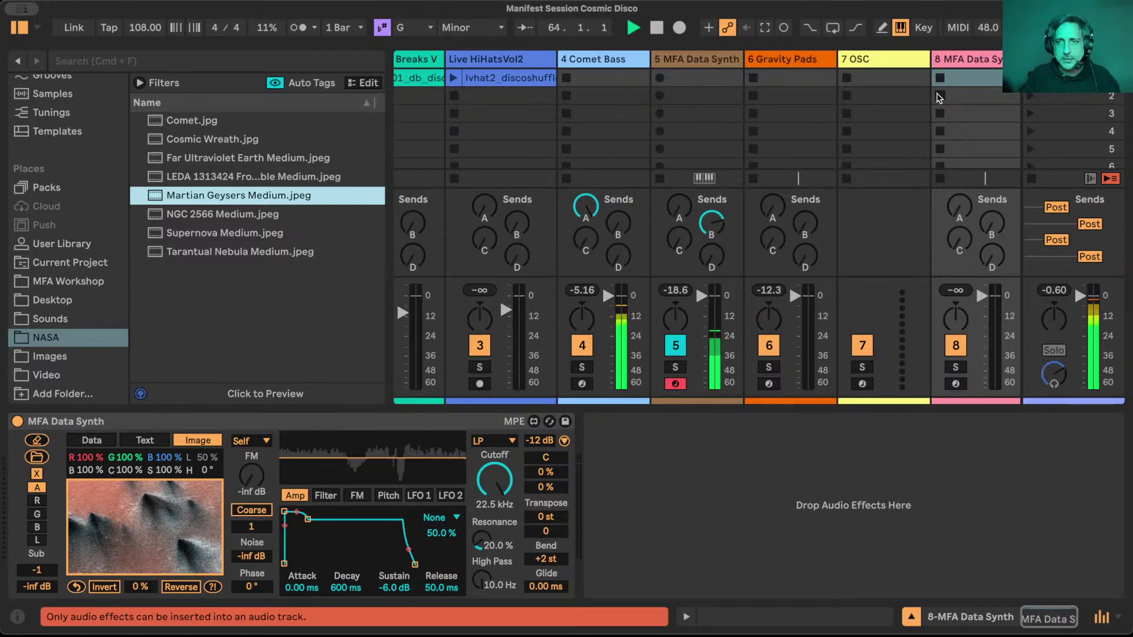
Create a MIDI clip in the first slot of the new MFA Data Synth track and choose the MFA Typewriter generator.
double_click(979, 81)
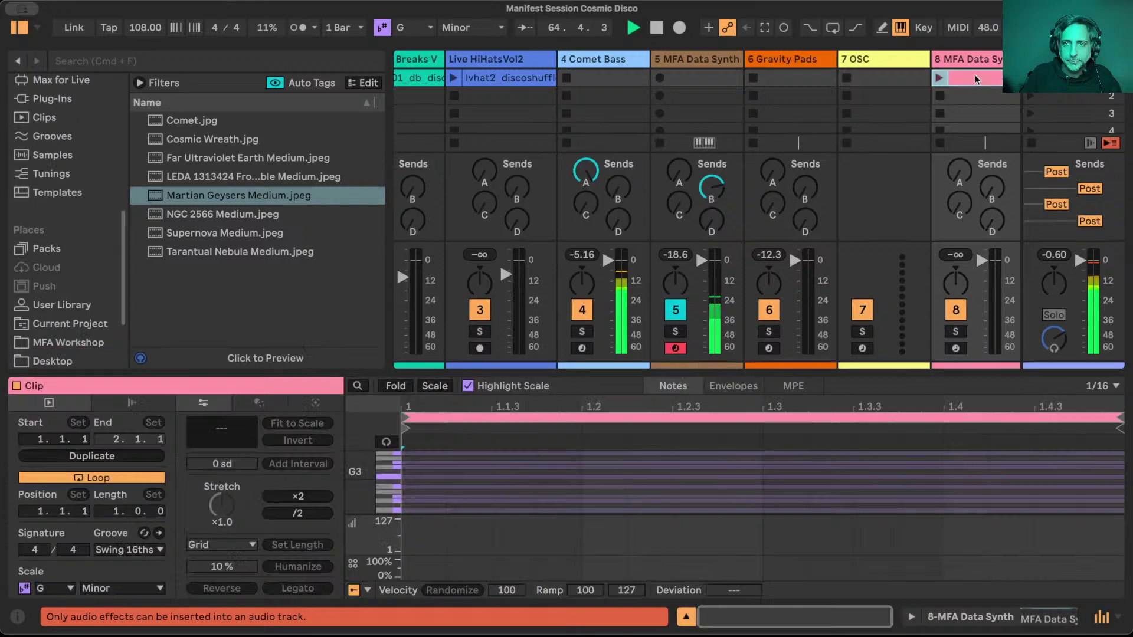
left_click(313, 406)
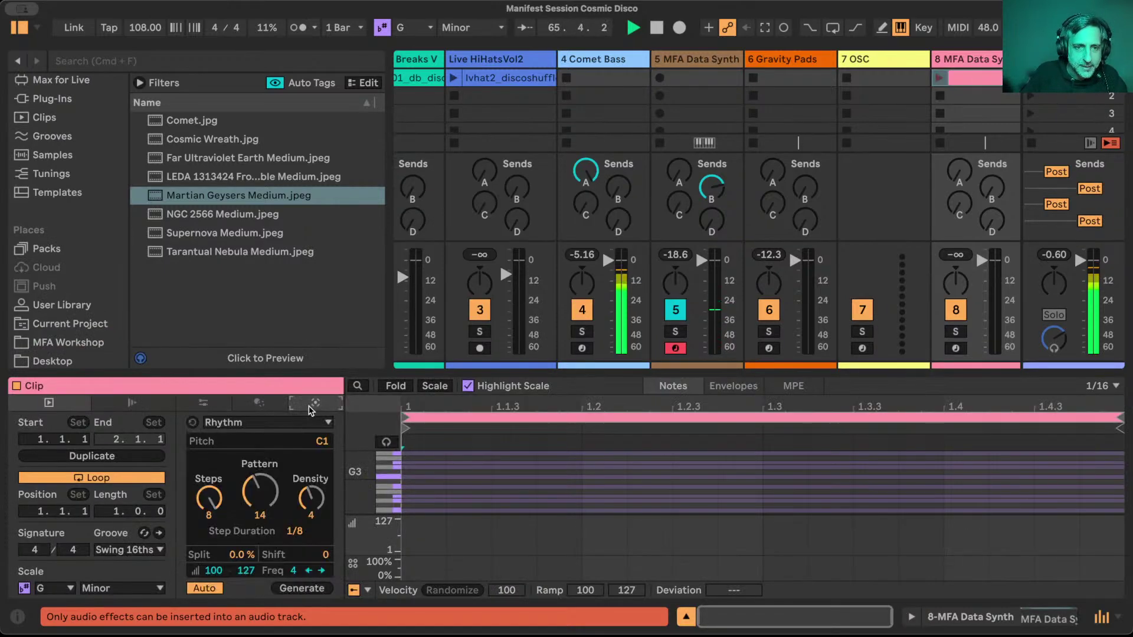
left_click(323, 423)
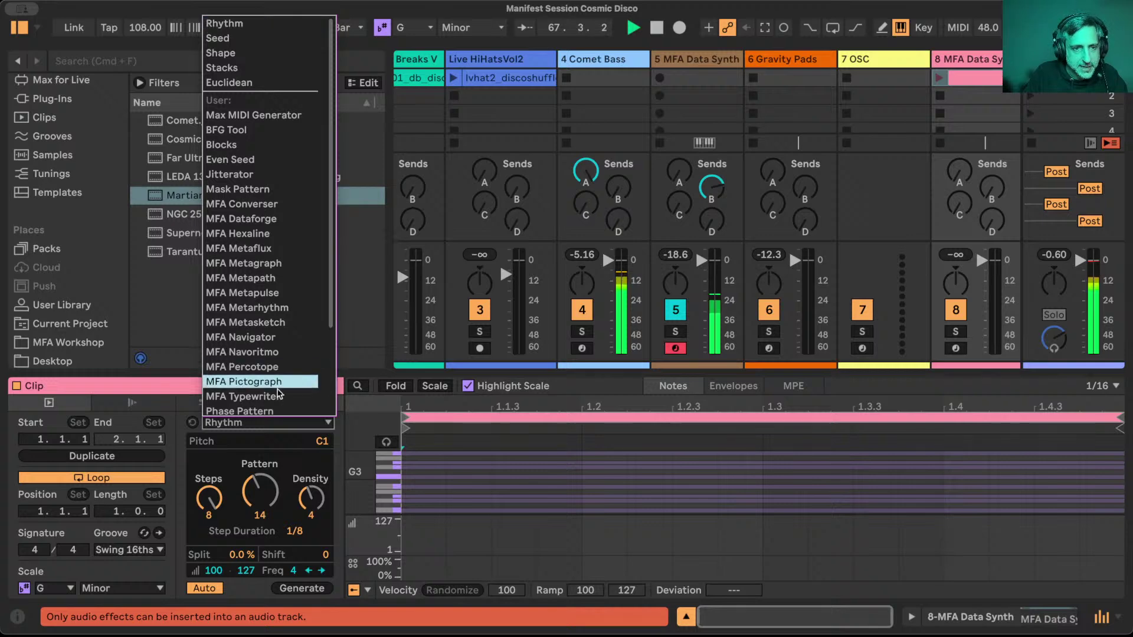
left_click(277, 397)
Generate notes in the clip from the text "space is the place".
left_click(233, 472)
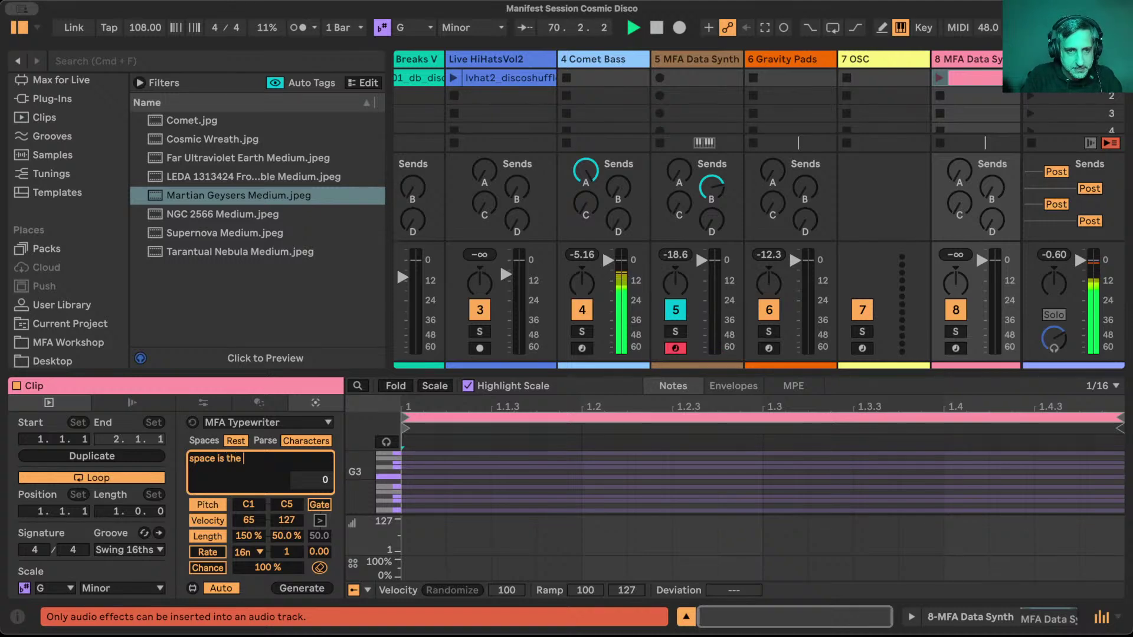
type("space is the place")
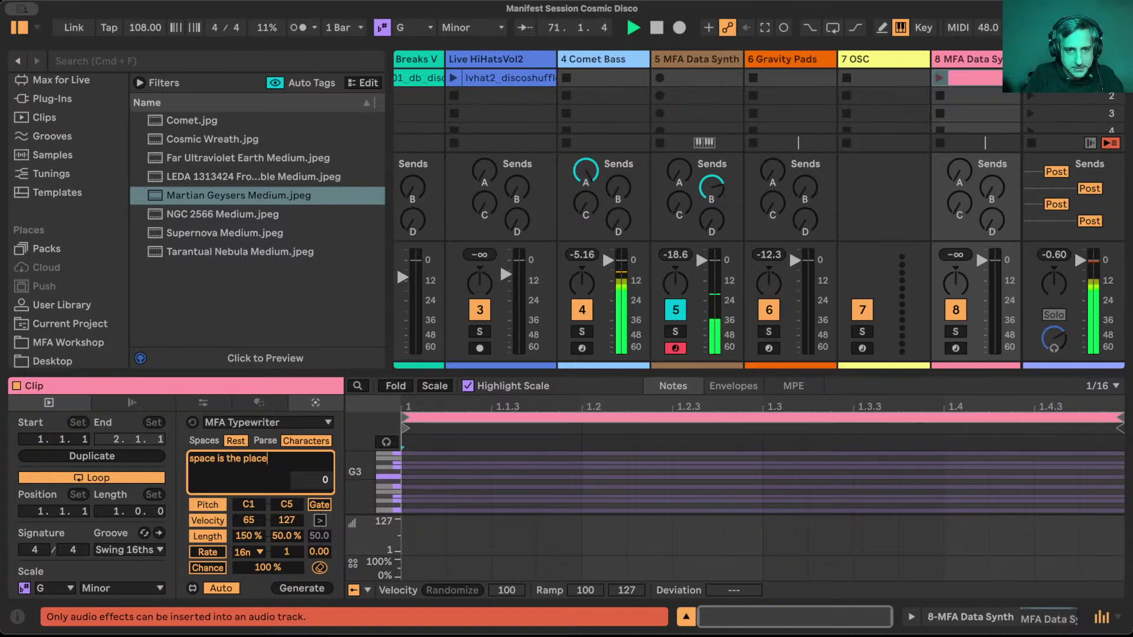
key("Return")
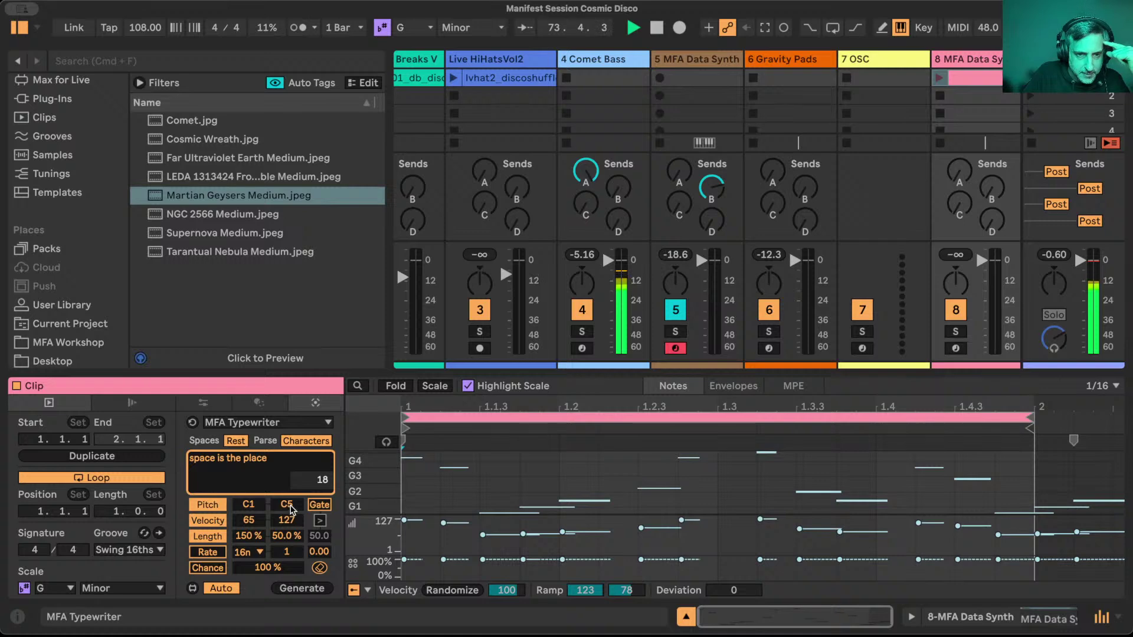
Set MFA Typewriter to parse the text by Words, trying Skip for Spaces before restoring Rest.
left_click(235, 441)
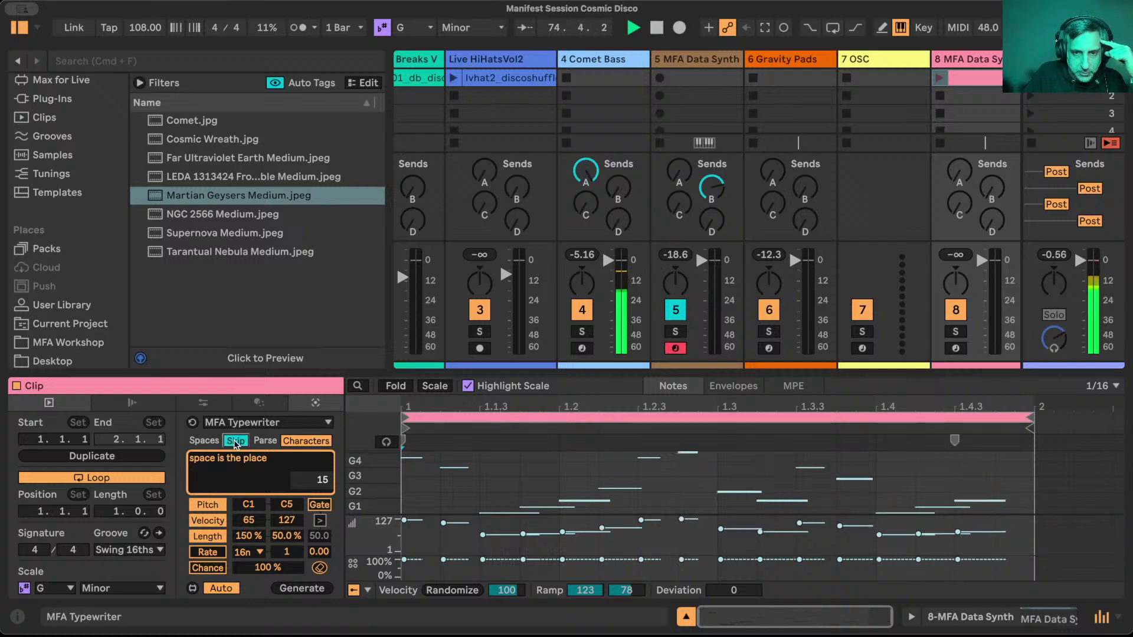
left_click(235, 441)
left_click(307, 441)
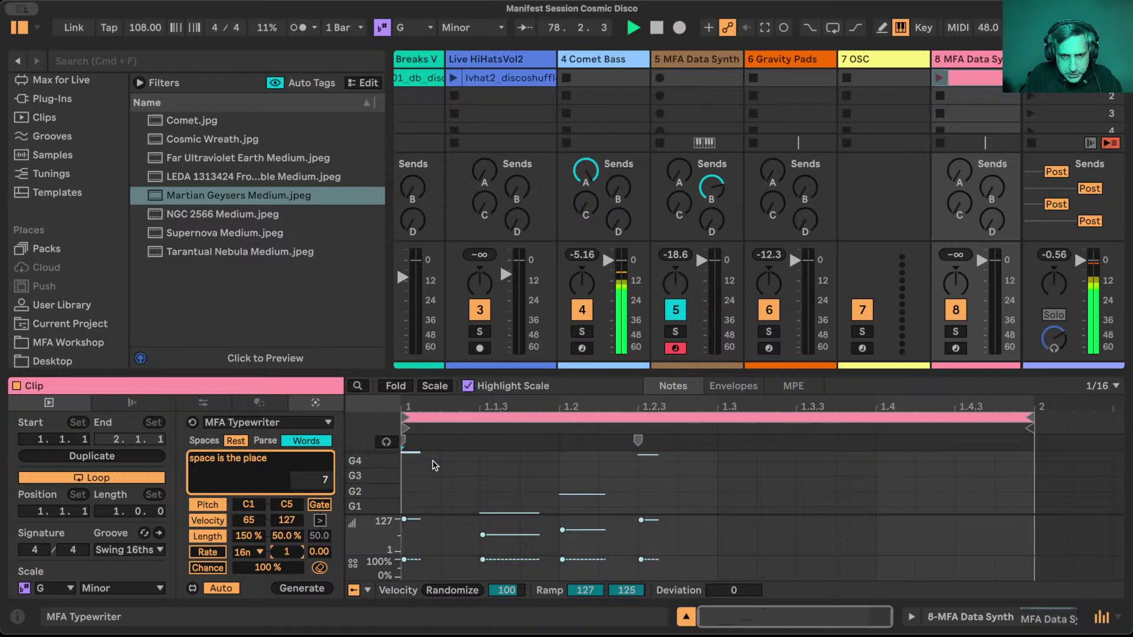
Set the Typewriter's 16n rate multiplier to 4 and its upper pitch limit to C3.
key("Up")
key("Down")
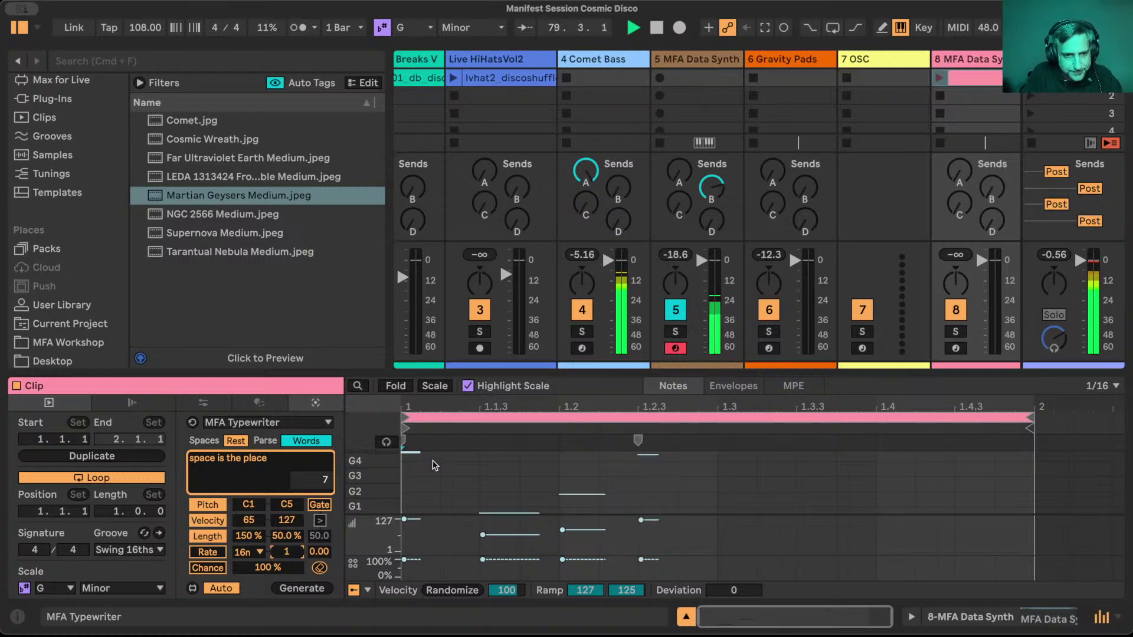
left_click(222, 555)
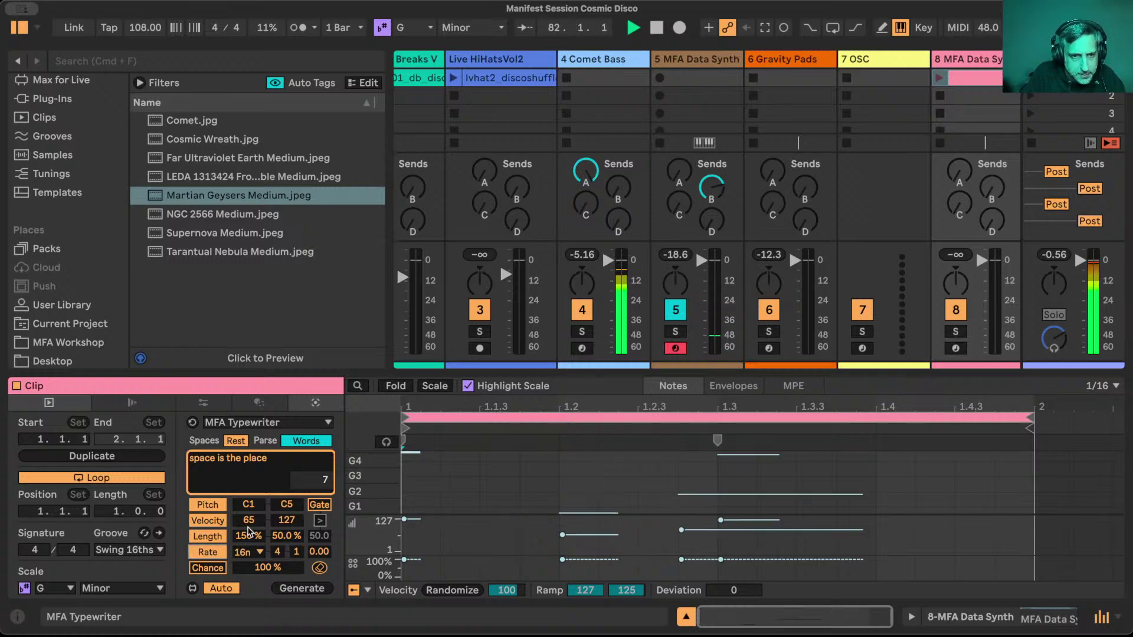
key("Down")
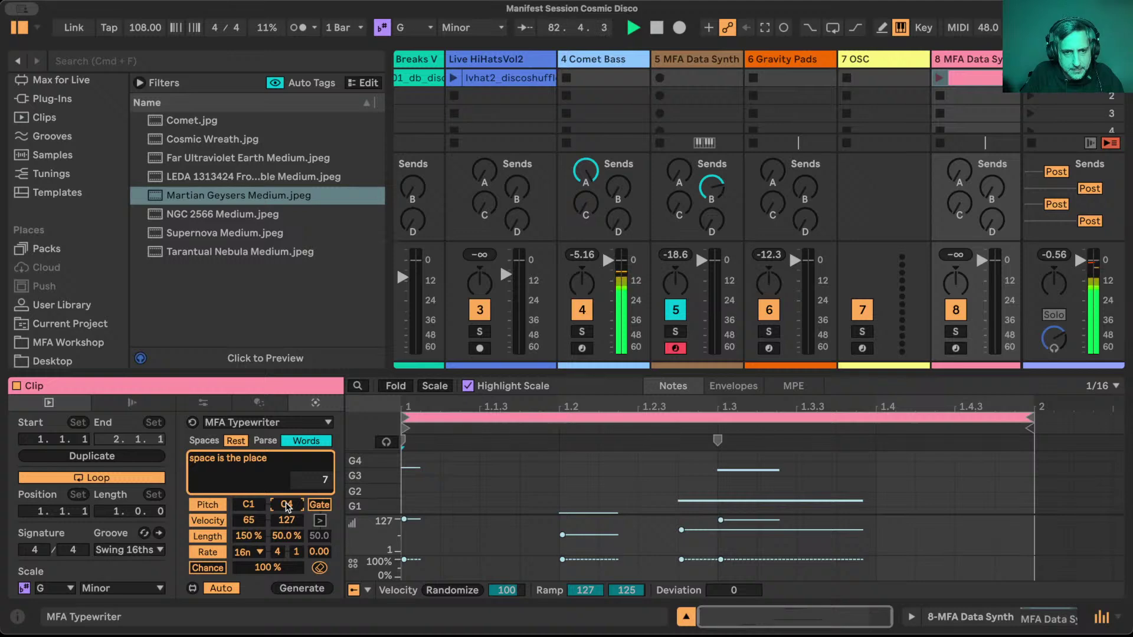
key("Down")
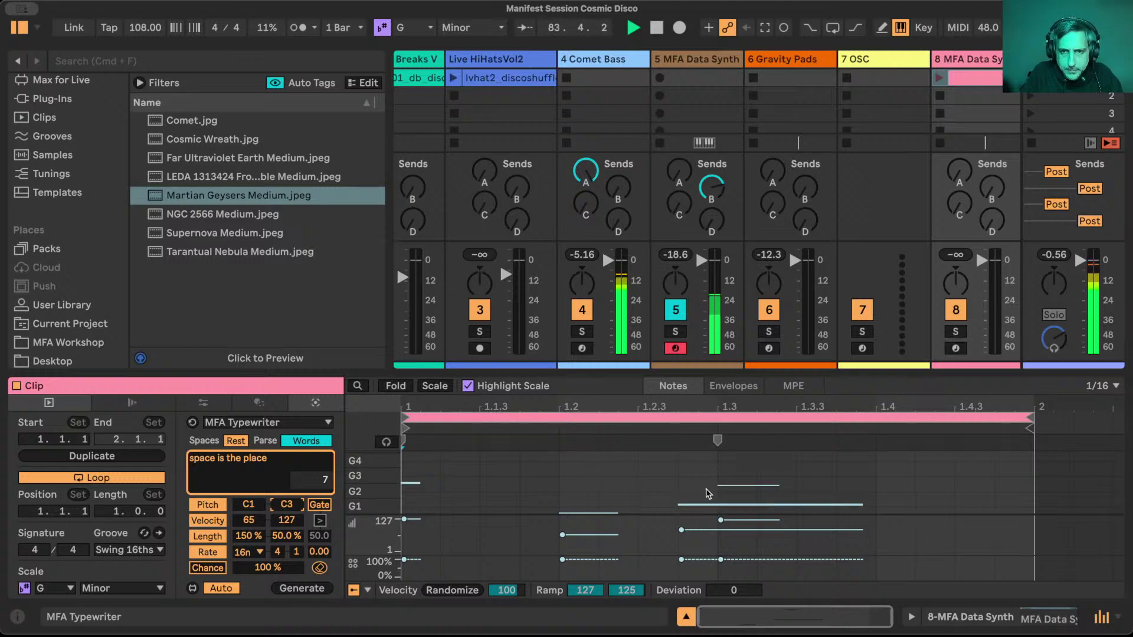
Launch the generated clip to audition it with the other tracks and stop playback.
left_click(940, 81)
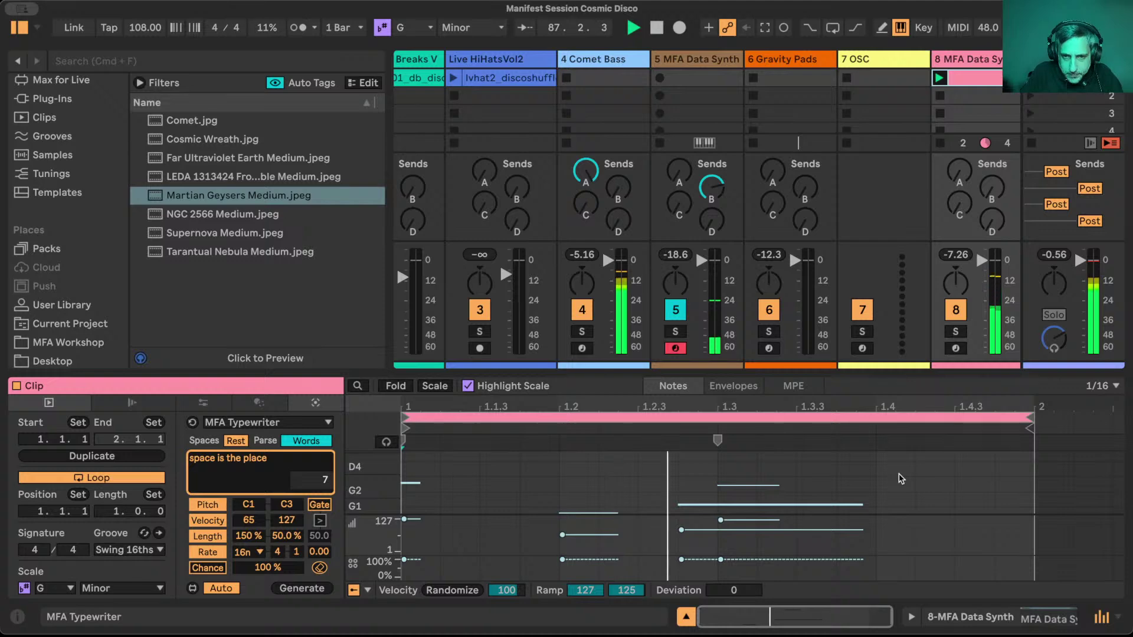
left_click(837, 489)
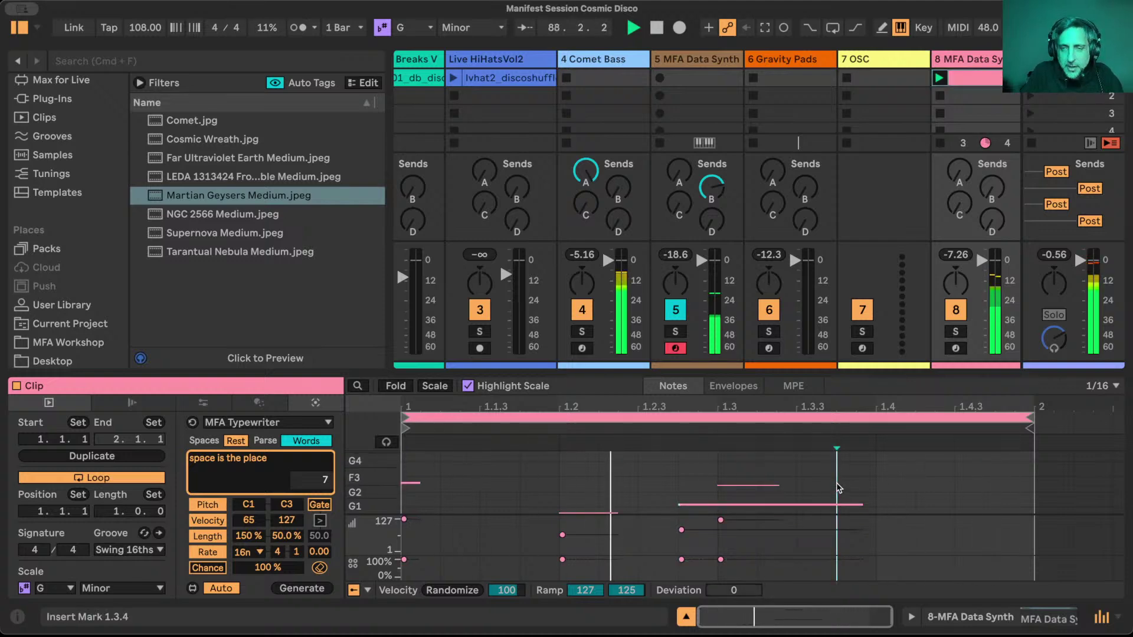
key("space")
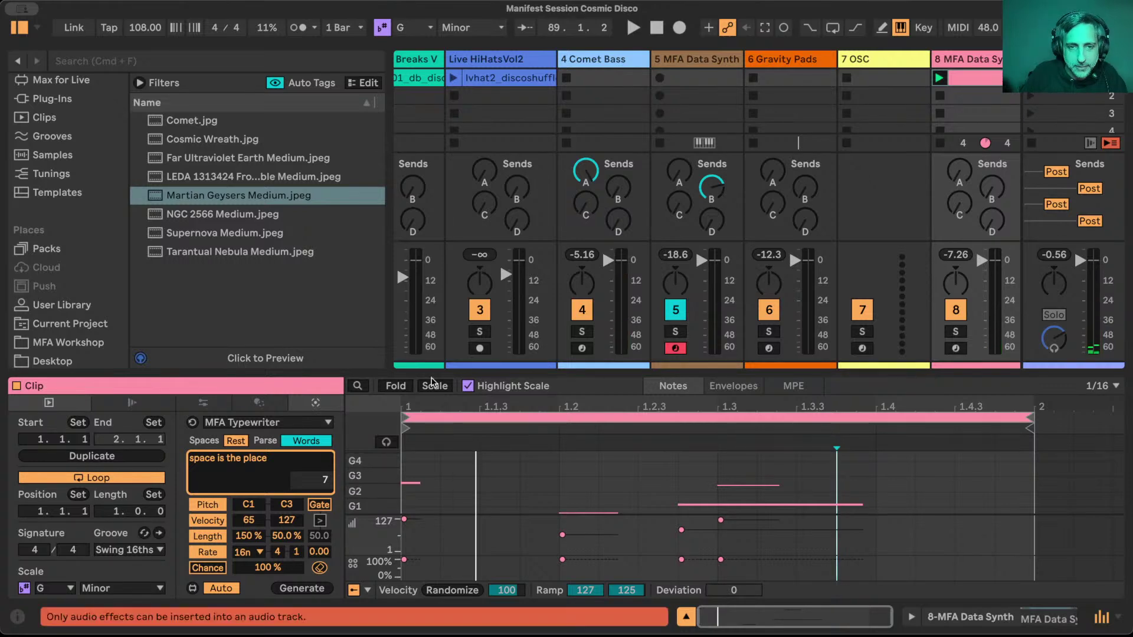
Limit the enlarged note editor to scale notes and shorten the longest note so it ends just past beat 1.3.
left_click(437, 386)
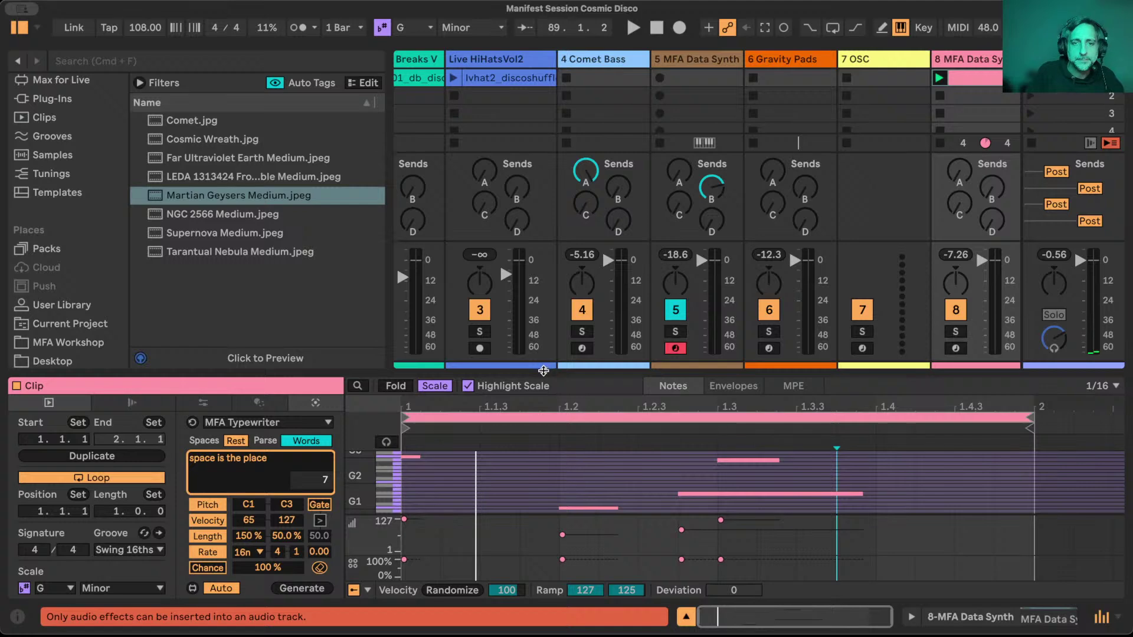
left_click_drag(547, 372, 546, 224)
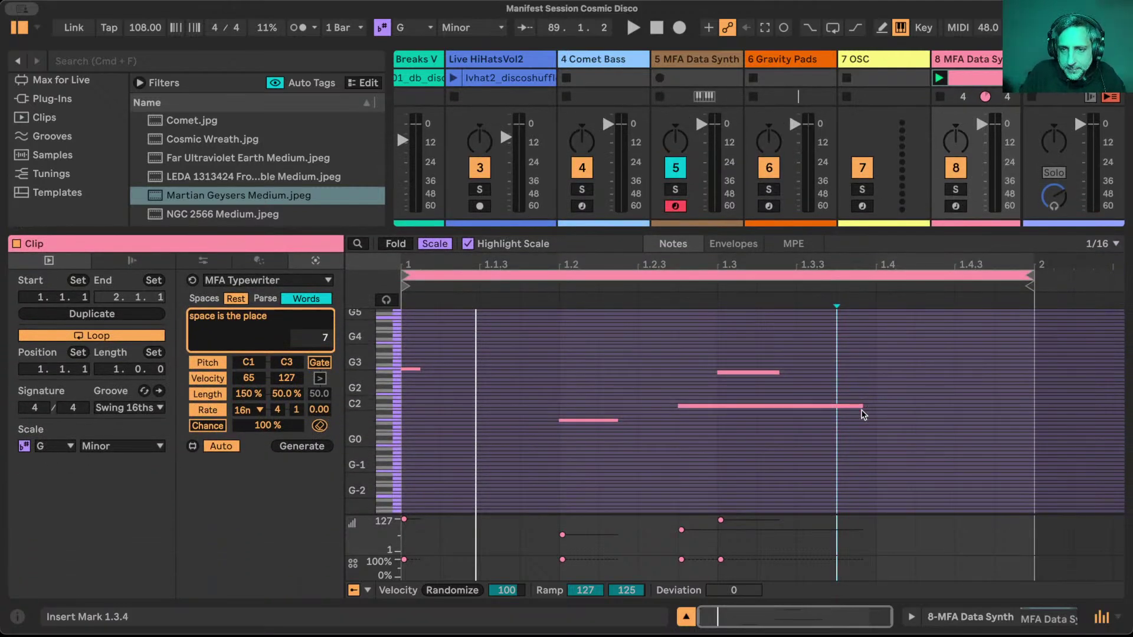
left_click(859, 405)
left_click_drag(859, 404, 734, 406)
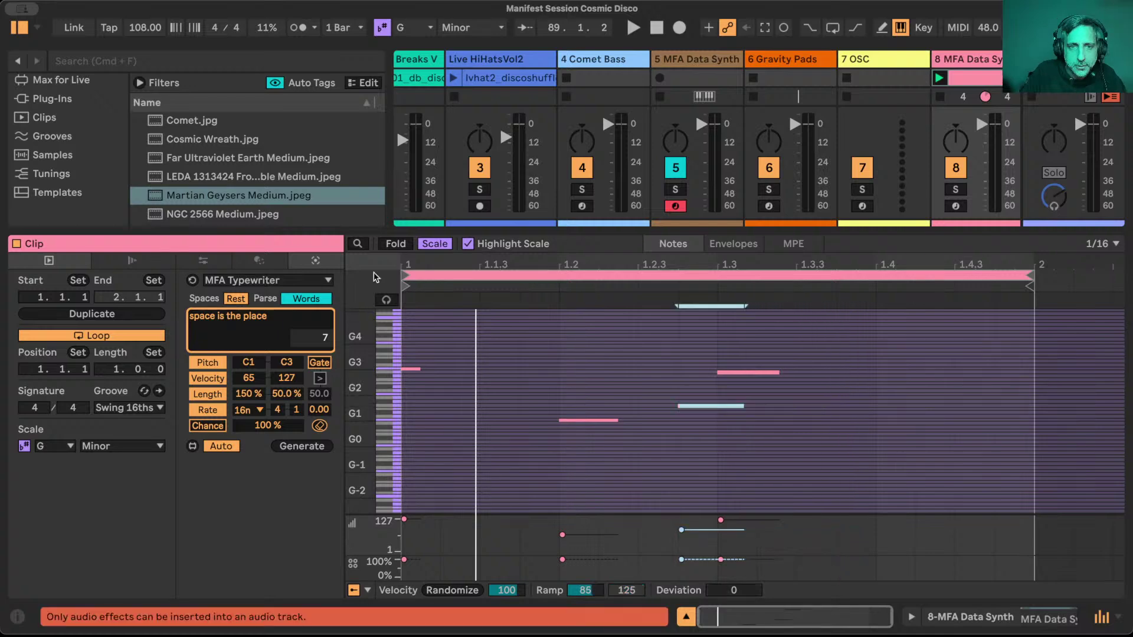
Extend the first G3 note to one sixteenth and beyond, placing it at 1.1.2 so it ends at about 1.1.3.
left_click_drag(423, 265, 423, 269)
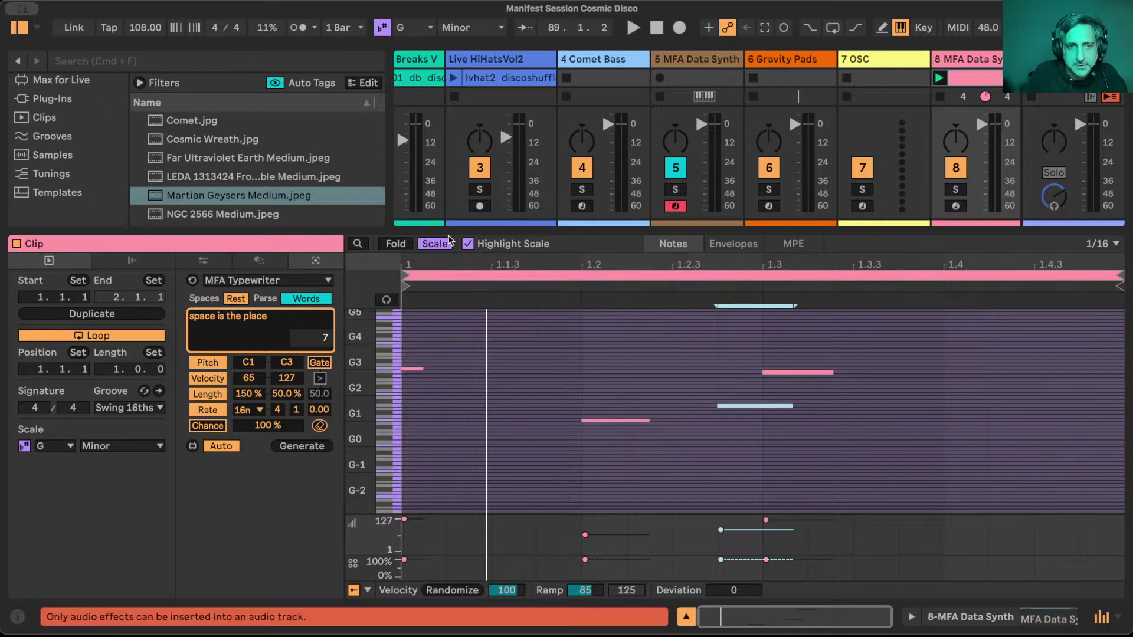
left_click_drag(404, 262, 402, 261)
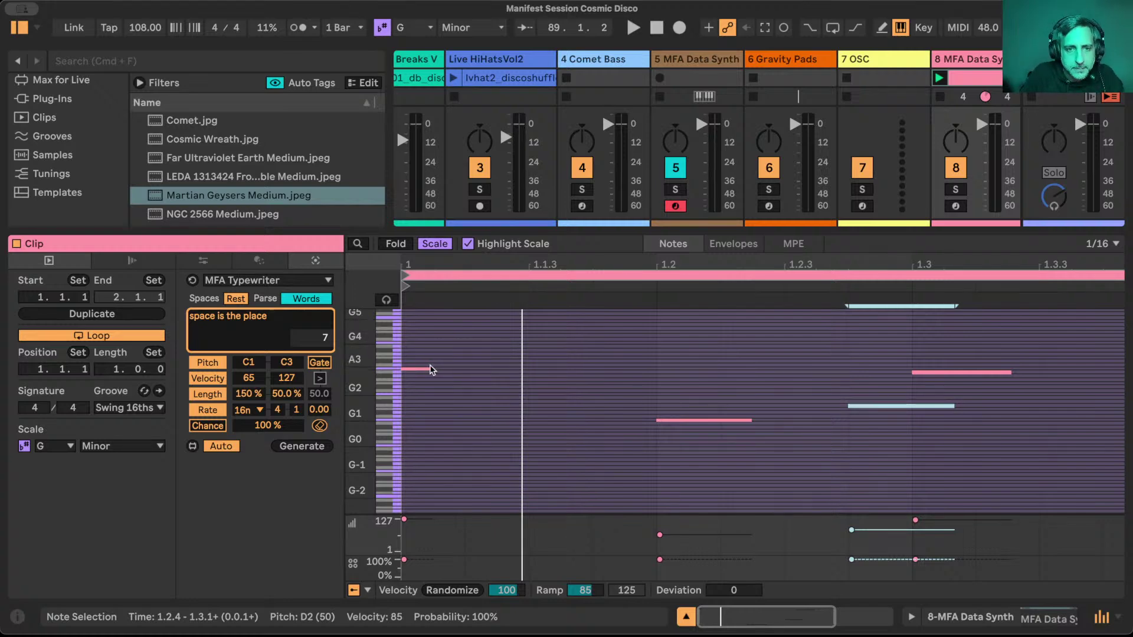
left_click_drag(430, 368, 464, 366)
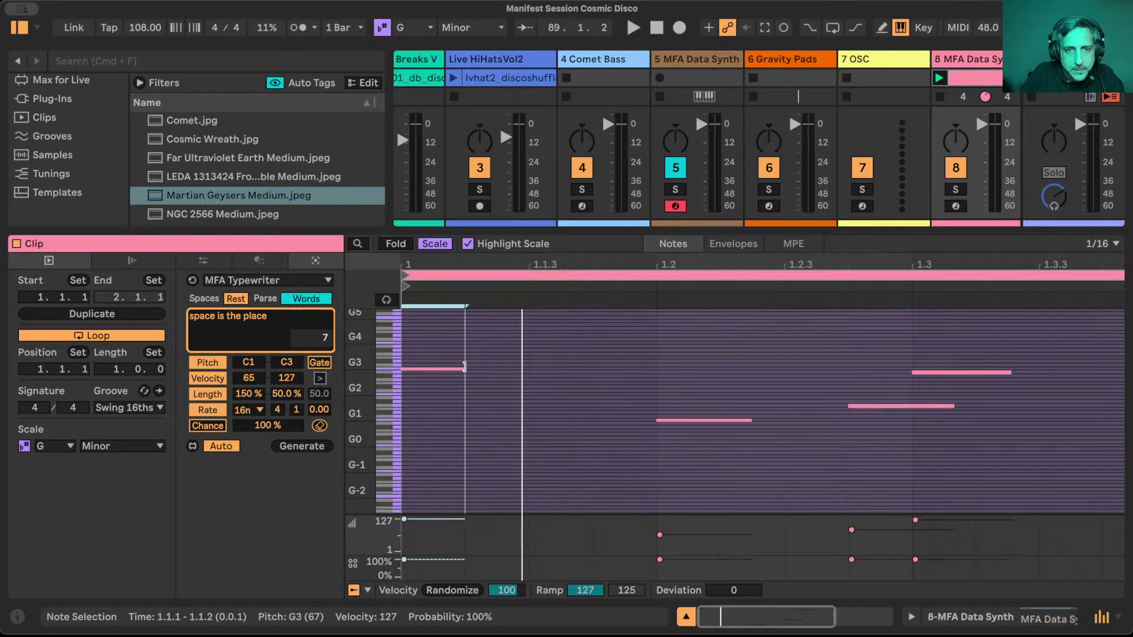
left_click_drag(386, 366, 407, 354)
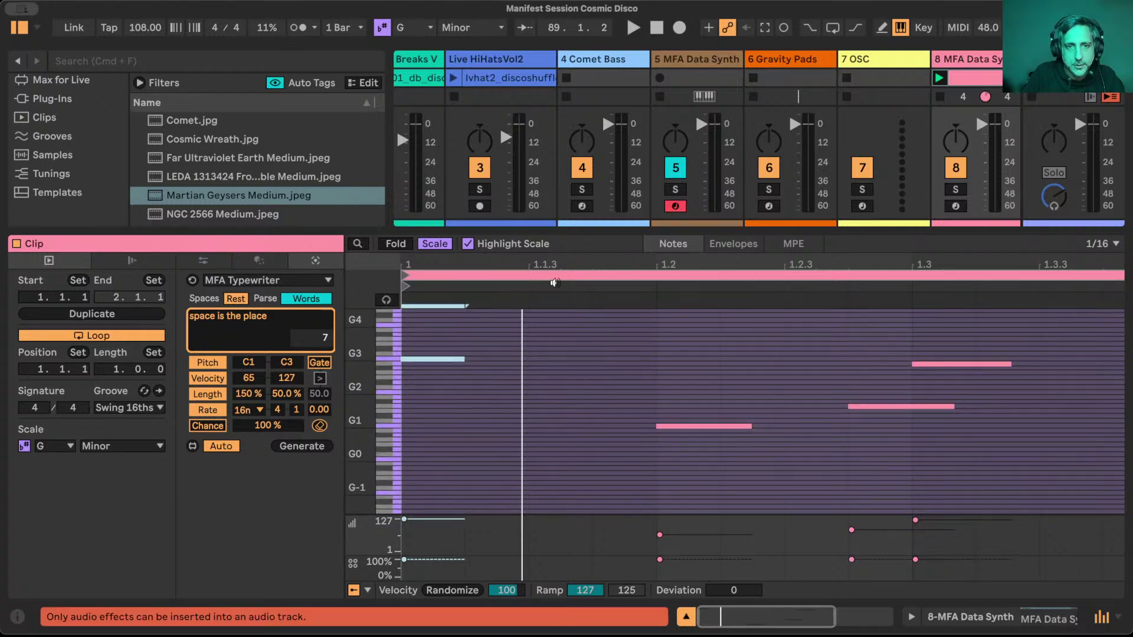
left_click_drag(437, 353, 499, 359)
During playback, move the last note to 1.3.3 at pitch F3, and stop the transport.
key("space")
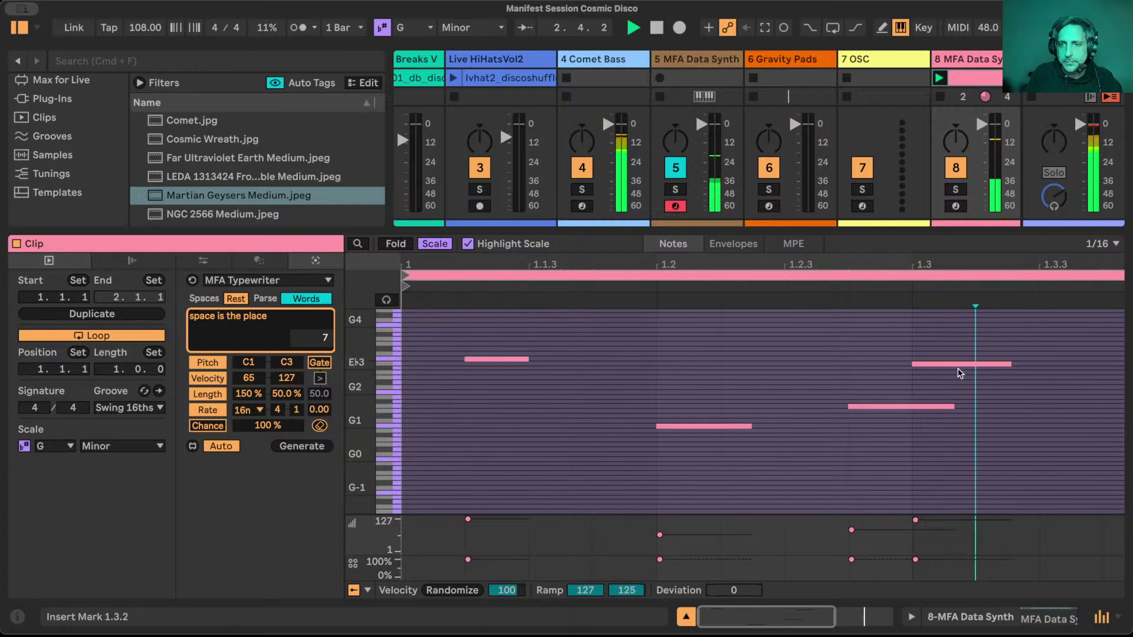
left_click_drag(944, 364, 1078, 363)
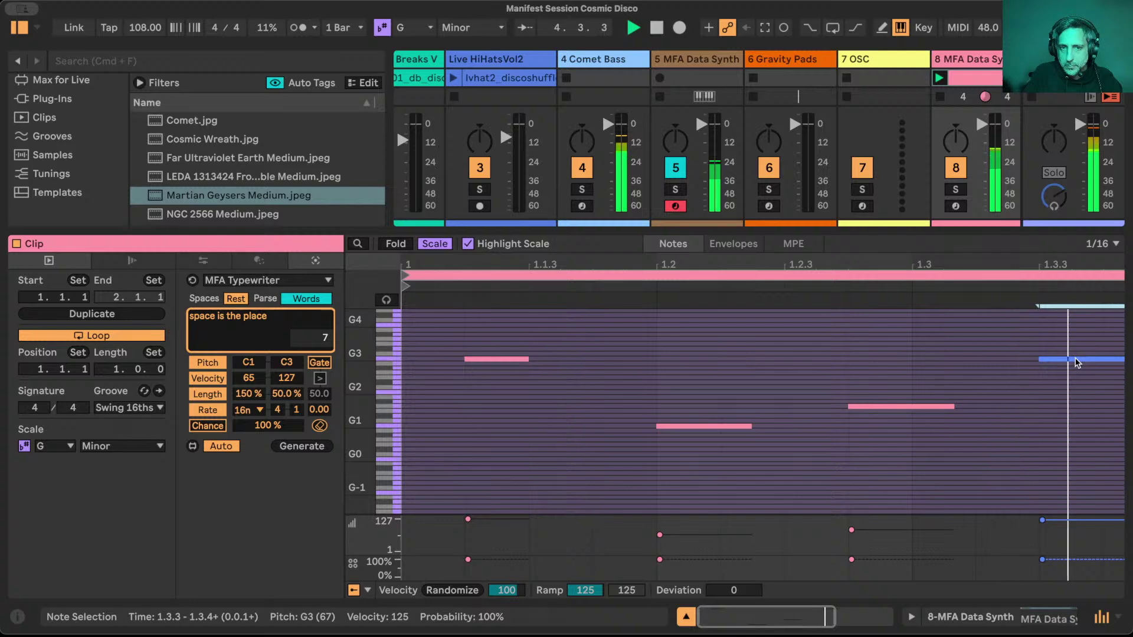
key("Down")
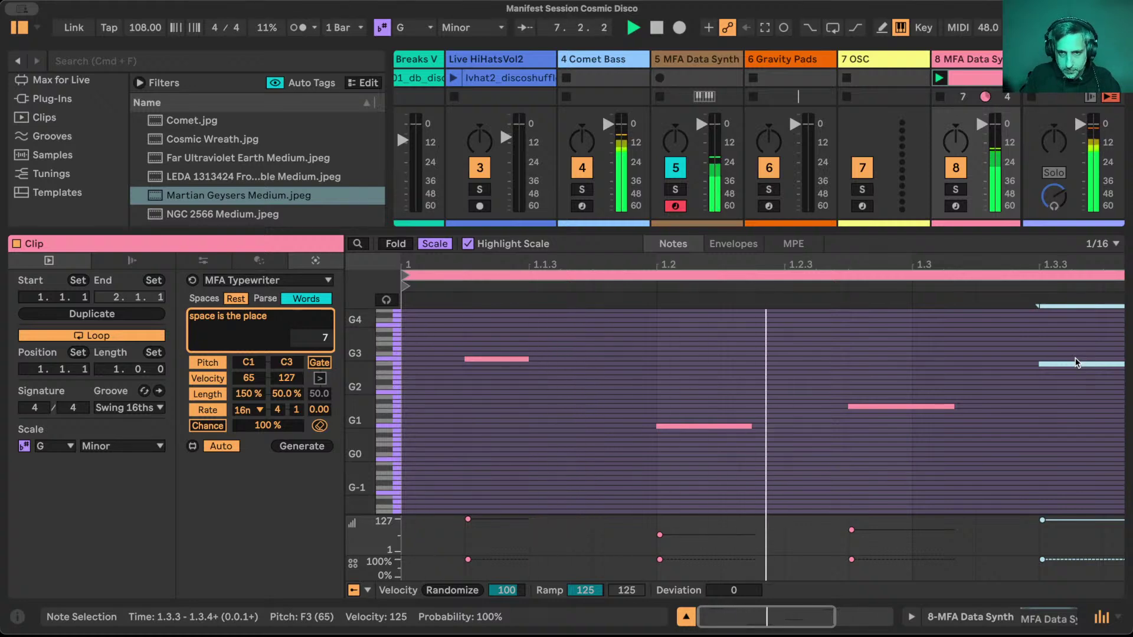
key("space")
Turn the four notes into two-note chords by copying each one, including B♭1 at 1.2, G2 at 1.2.4 and C3 at 1.3.3.
left_click_drag(465, 341, 632, 375)
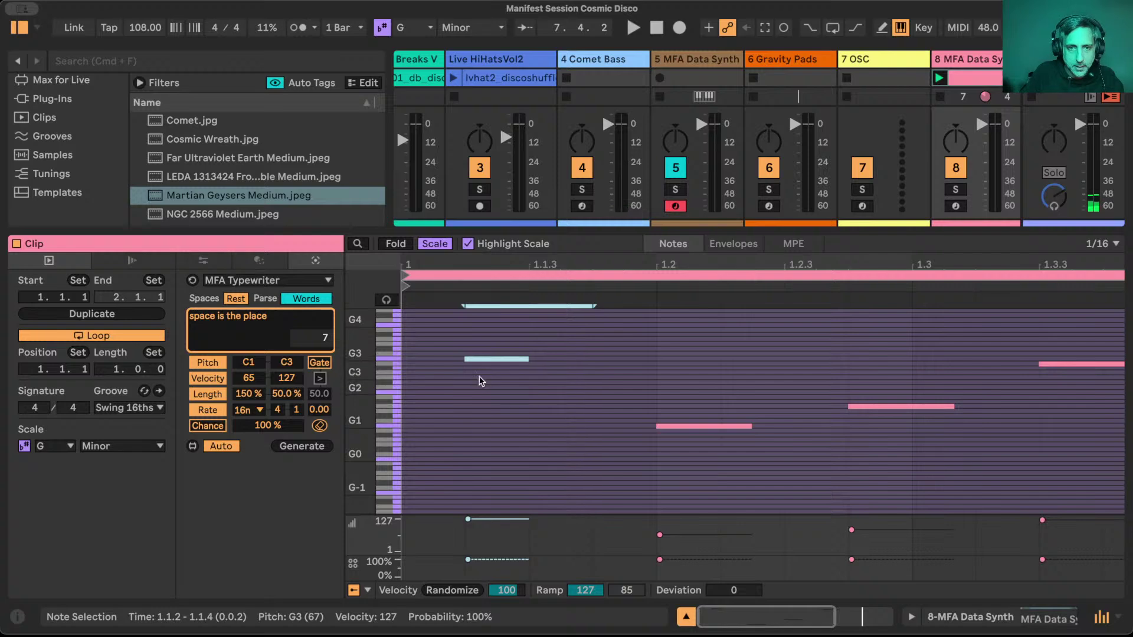
left_click_drag(490, 359, 487, 370)
left_click_drag(715, 426, 718, 420)
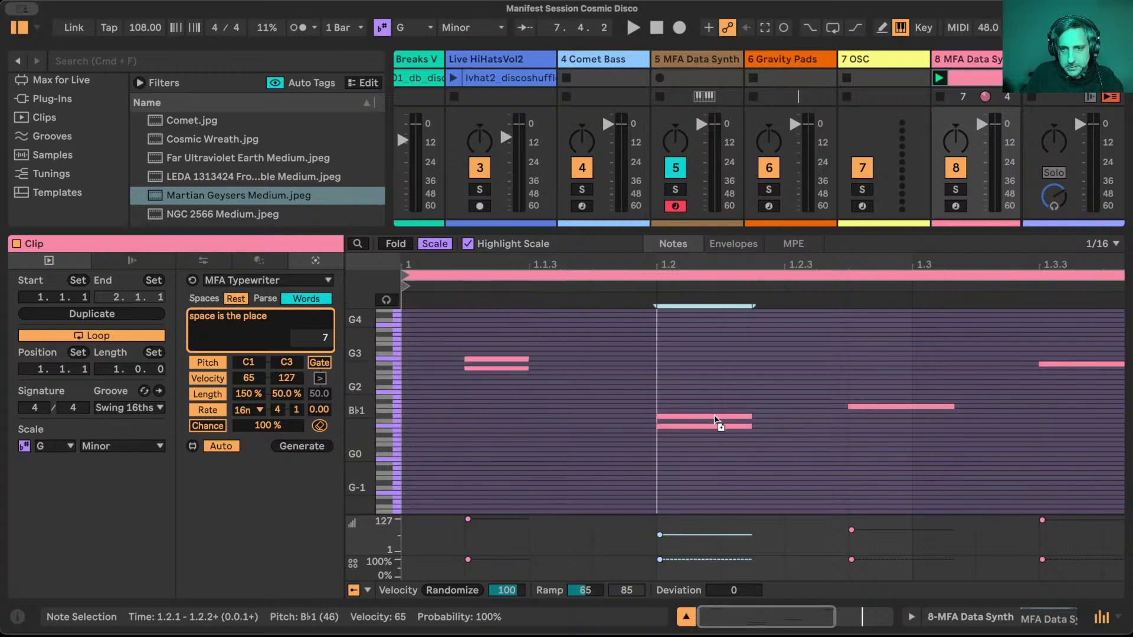
left_click_drag(898, 407, 893, 396)
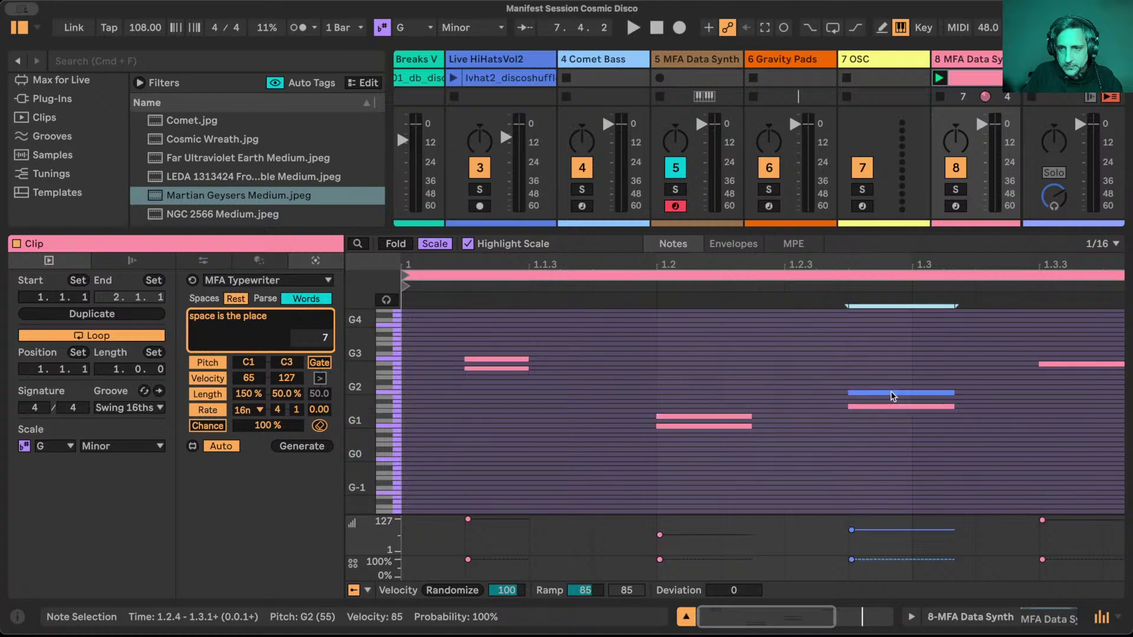
left_click_drag(1079, 364, 1075, 378)
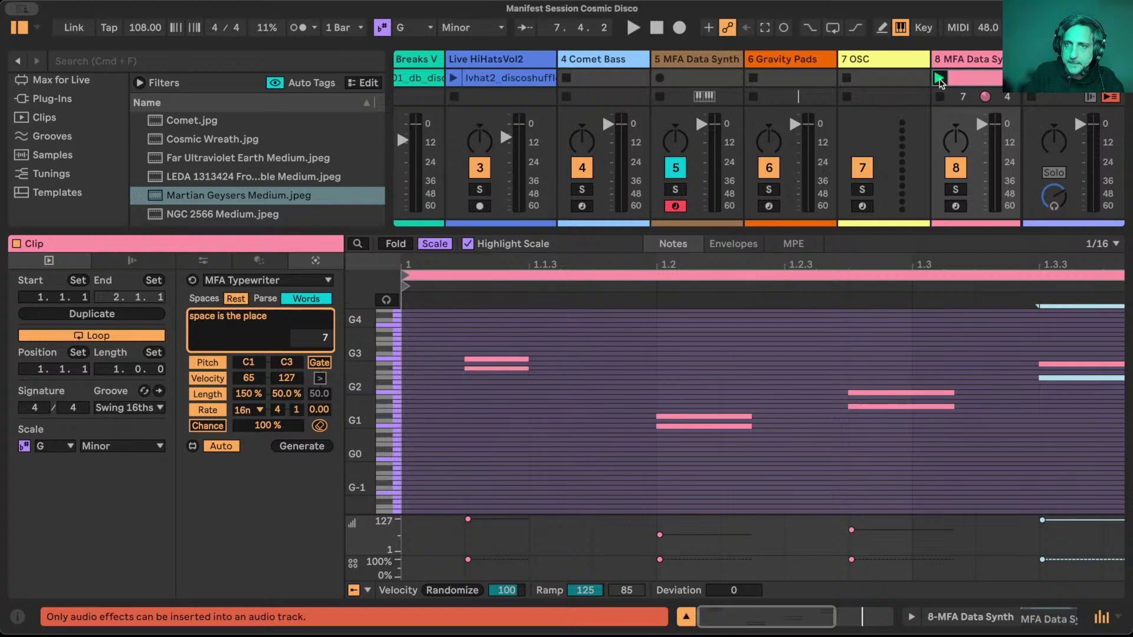
Relaunch the clip and set the Data Synth's cutoff to 1.56 kHz, with a filter envelope of 15.7% amount and 158 ms decay.
left_click(940, 78)
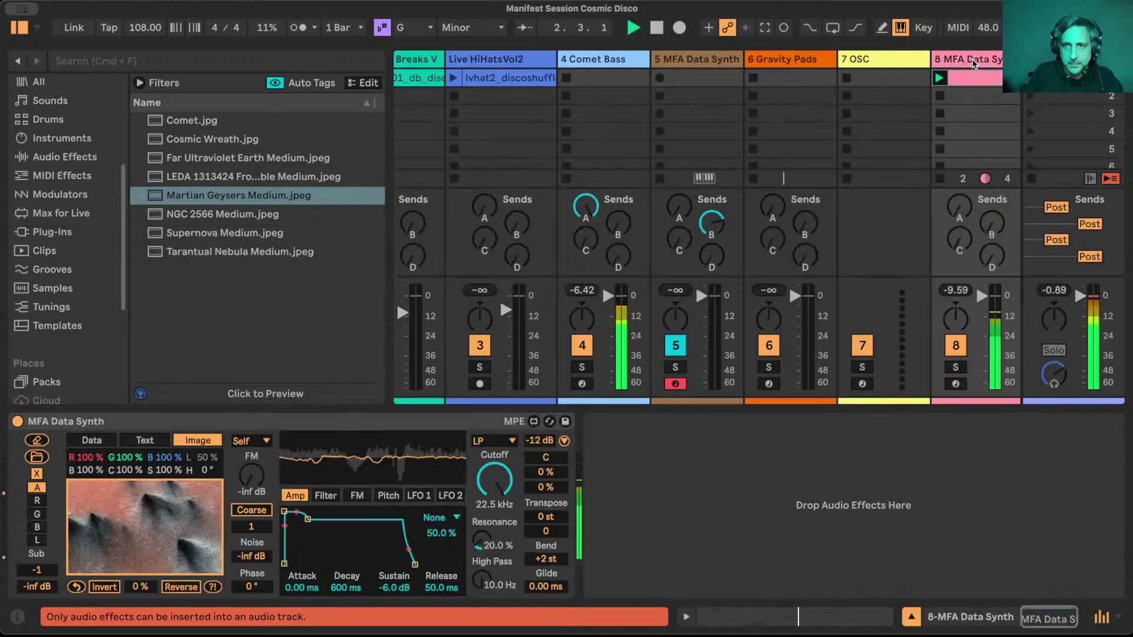
left_click(961, 66)
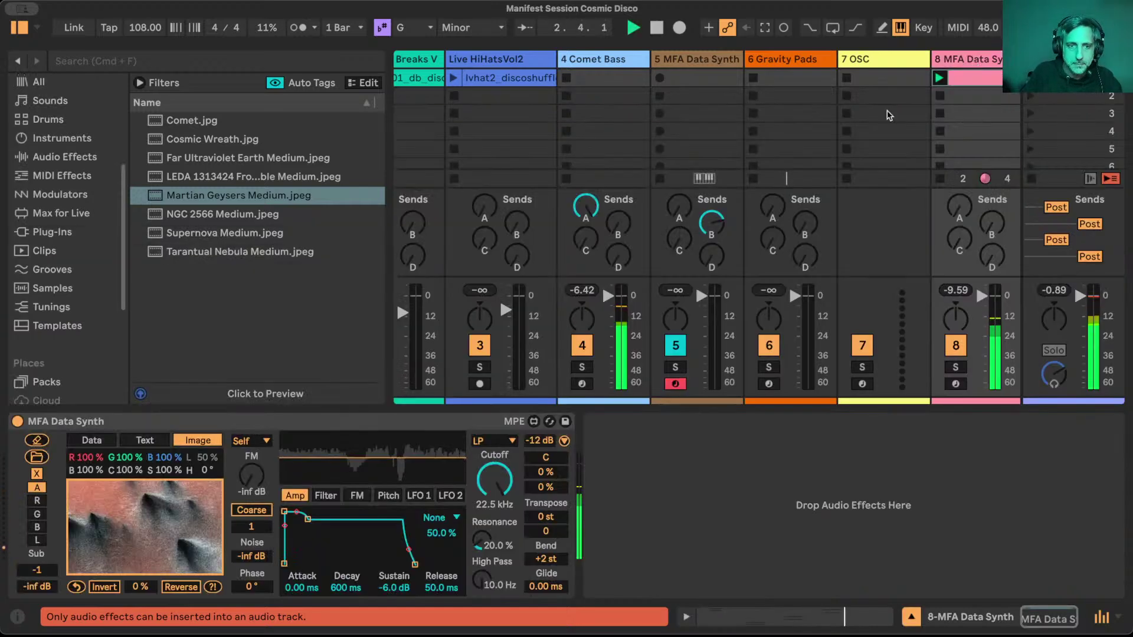
left_click_drag(488, 481, 487, 498)
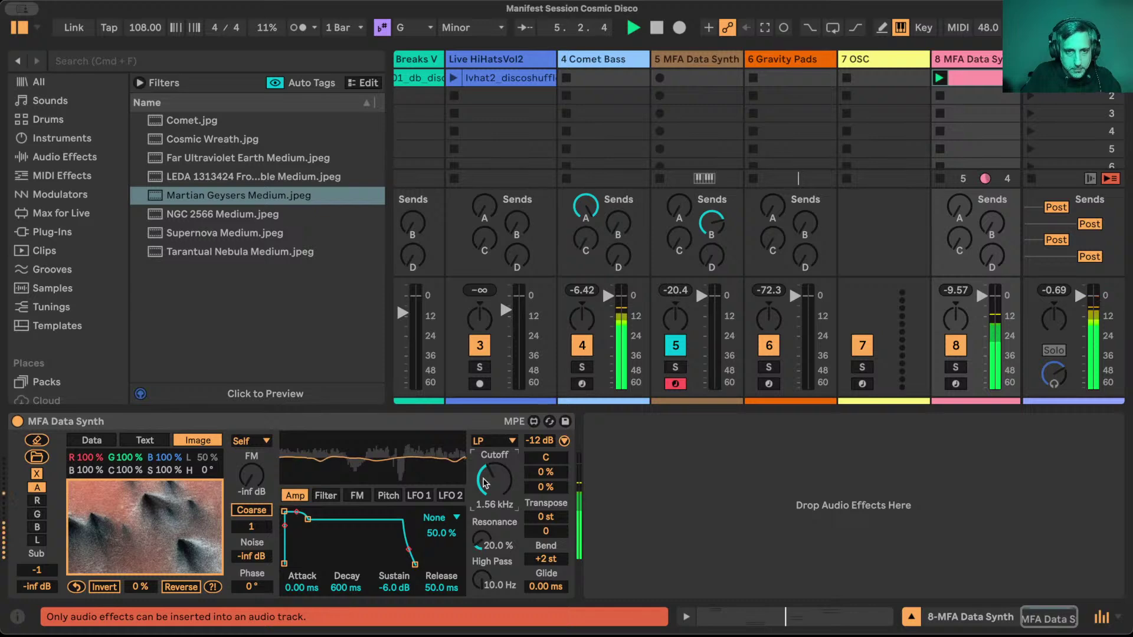
left_click(327, 496)
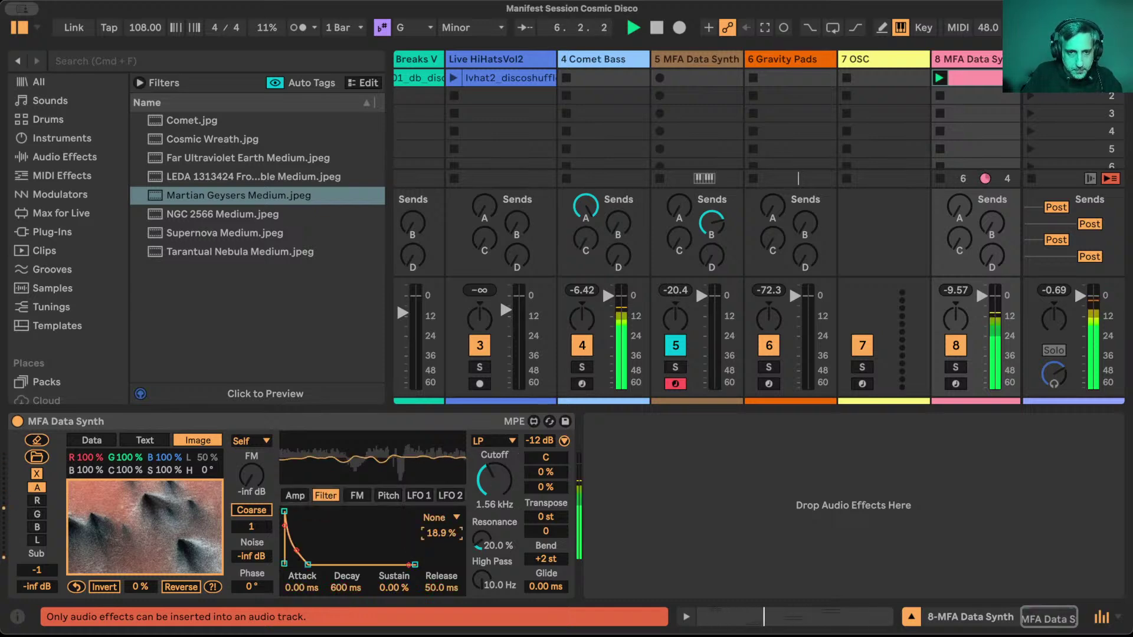
left_click_drag(342, 589, 343, 616)
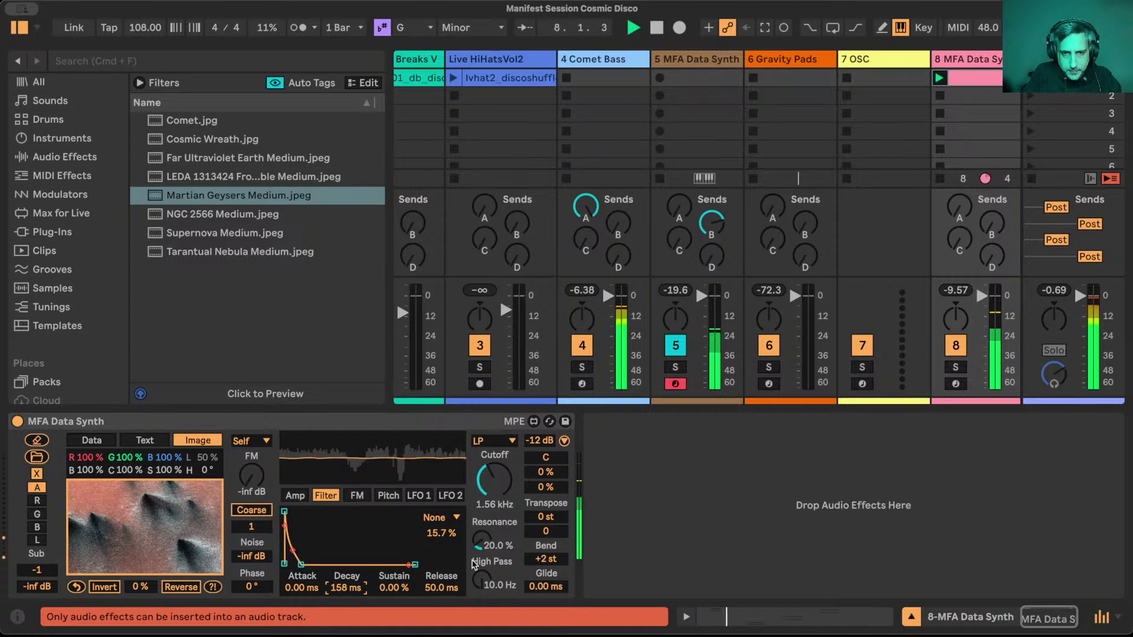
Set the Data Synth filter's cutoff to 893 Hz and its resonance to 36.5%.
left_click_drag(486, 541, 486, 533)
left_click(497, 484)
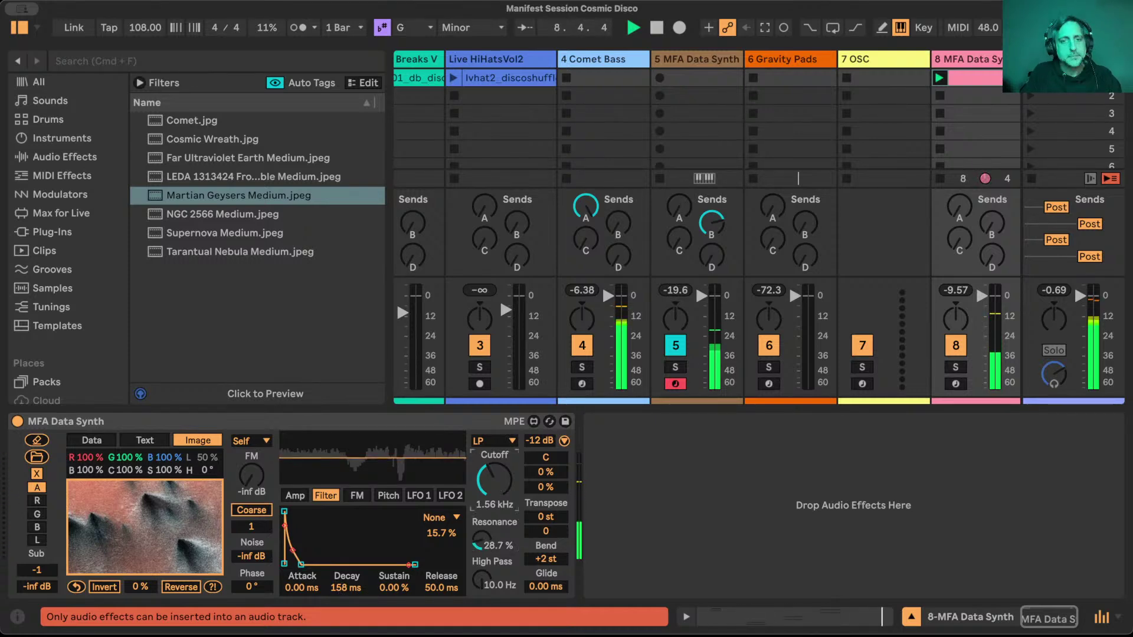
left_click_drag(497, 483, 497, 501)
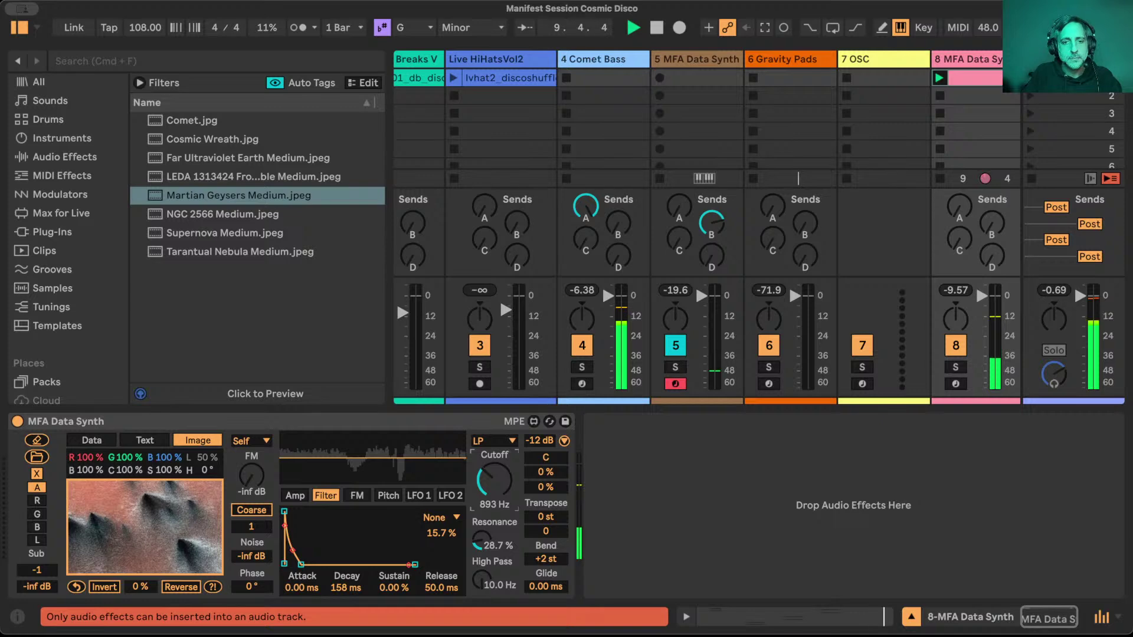
left_click_drag(479, 544, 479, 534)
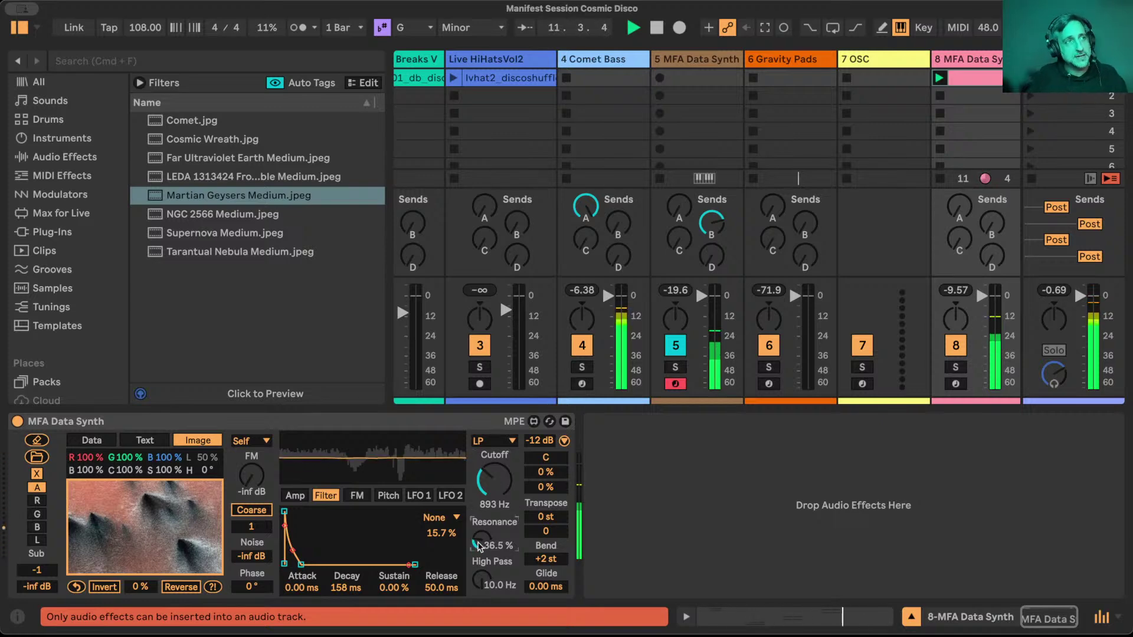
Try an octave transpose of -1, restore it to 0, and lower the filter cutoff to 451 Hz.
mouse_move(992, 223)
left_mouse_down()
mouse_move(992, 206)
mouse_move(986, 229)
left_mouse_up()
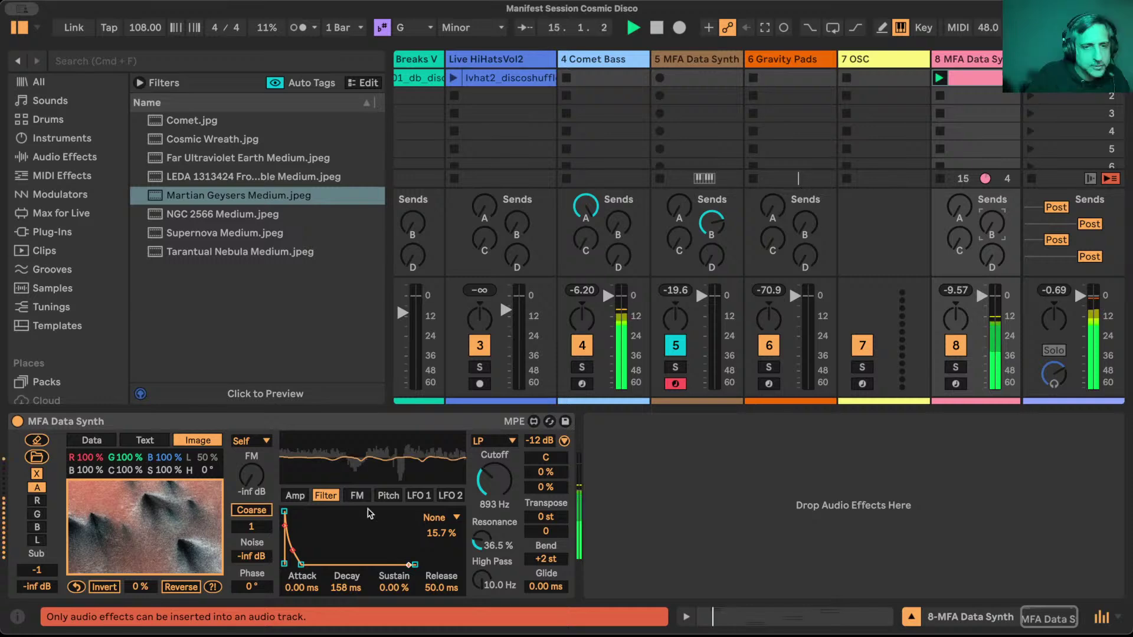
left_click(556, 532)
key("Down")
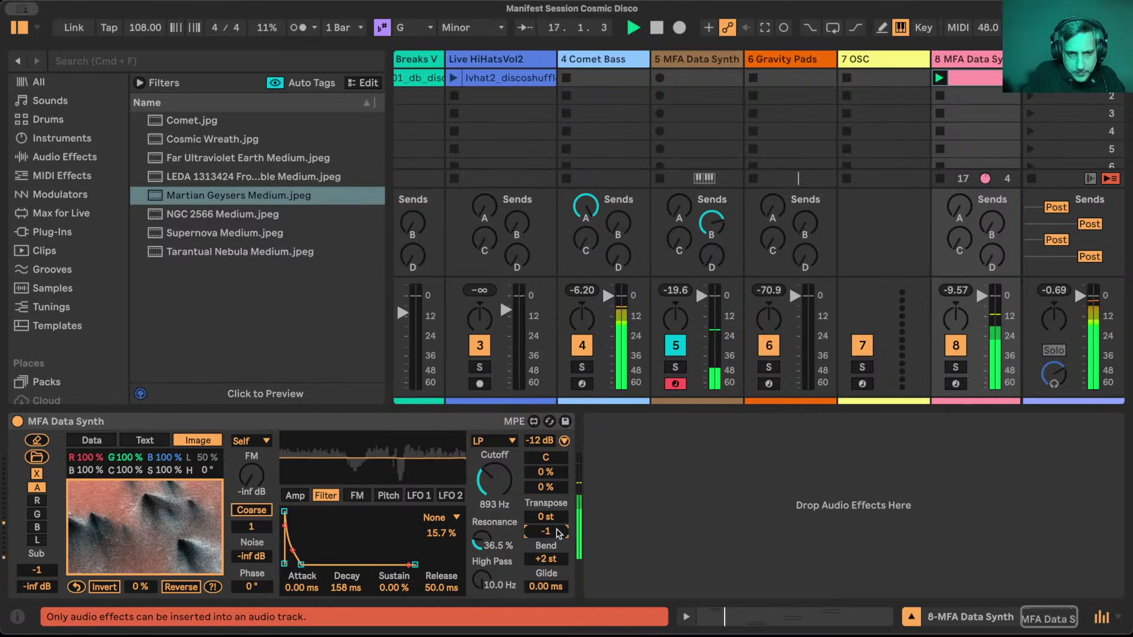
key("Up")
left_click_drag(494, 479, 494, 502)
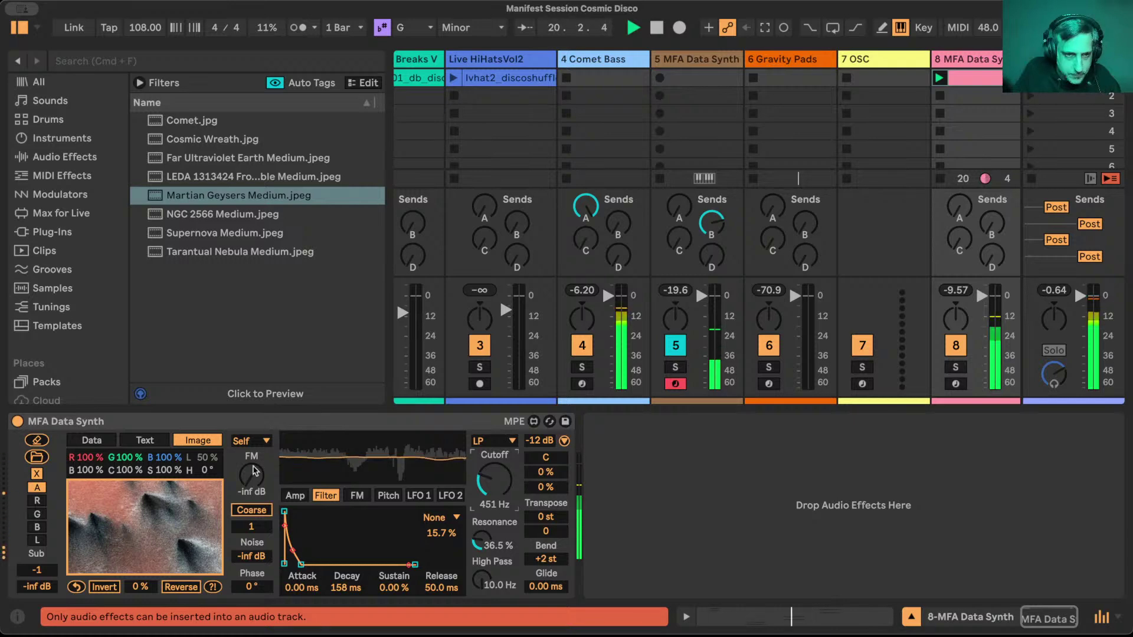
Set the Data Synth's FM source to Triangle at -7.6 dB with coarse ratio 4, and add noise at -43 dB.
left_click(251, 441)
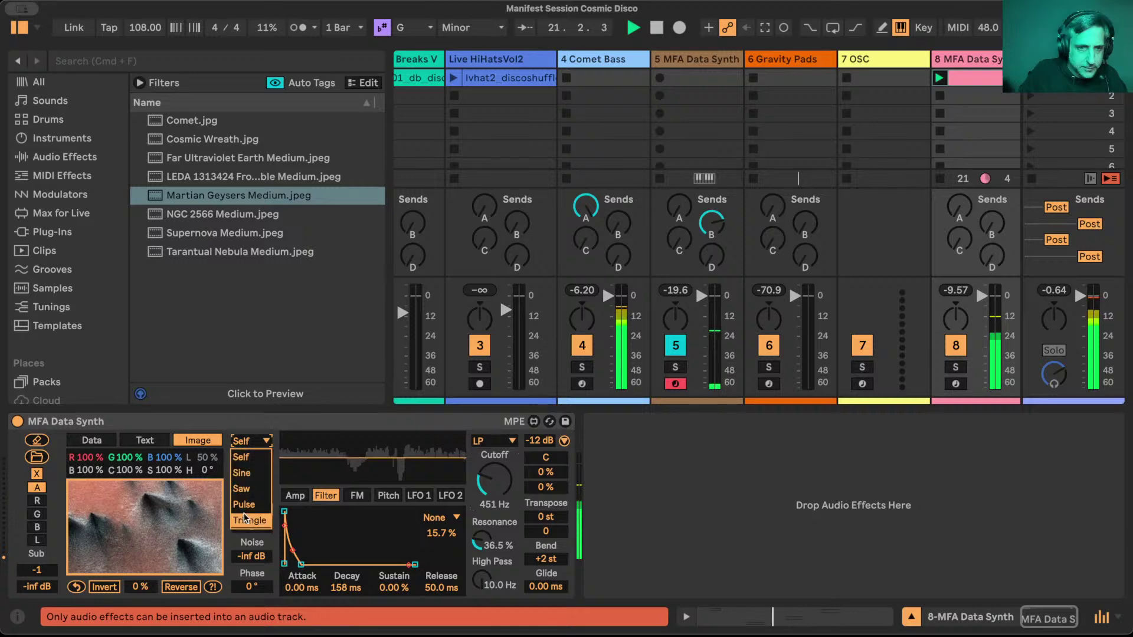
left_click(244, 519)
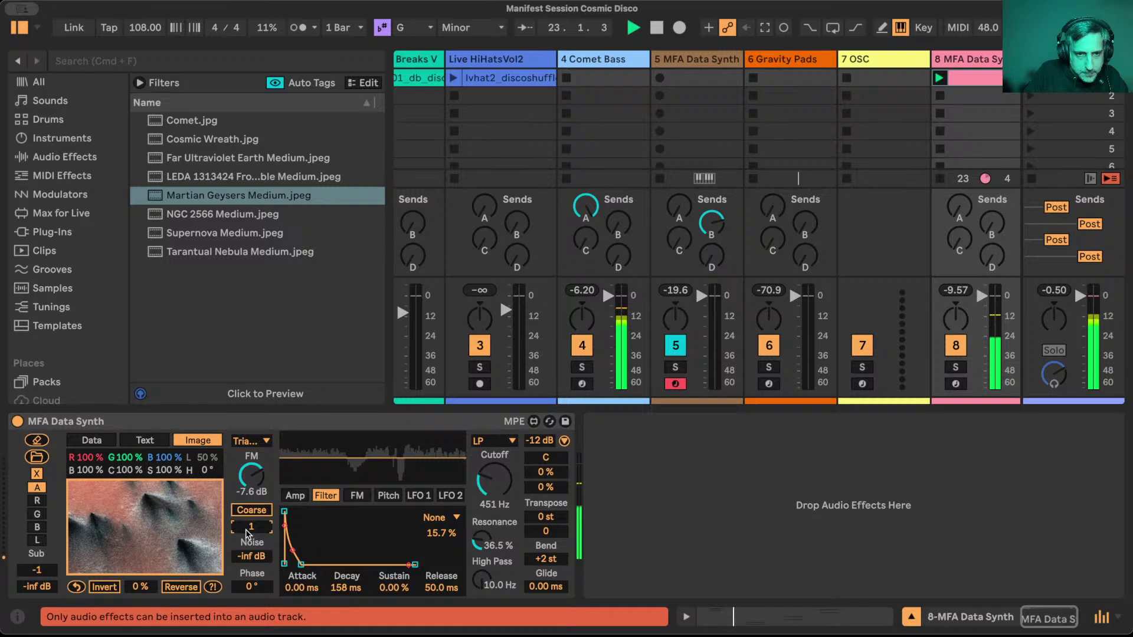
mouse_move(247, 534)
left_mouse_down()
mouse_move(247, 522)
mouse_move(251, 550)
mouse_move(252, 532)
left_mouse_up()
Set the two percentage parameters beneath the synth's C mode to 16% and 38%.
left_click_drag(545, 487, 545, 460)
left_click(551, 472)
type("16")
key("Return")
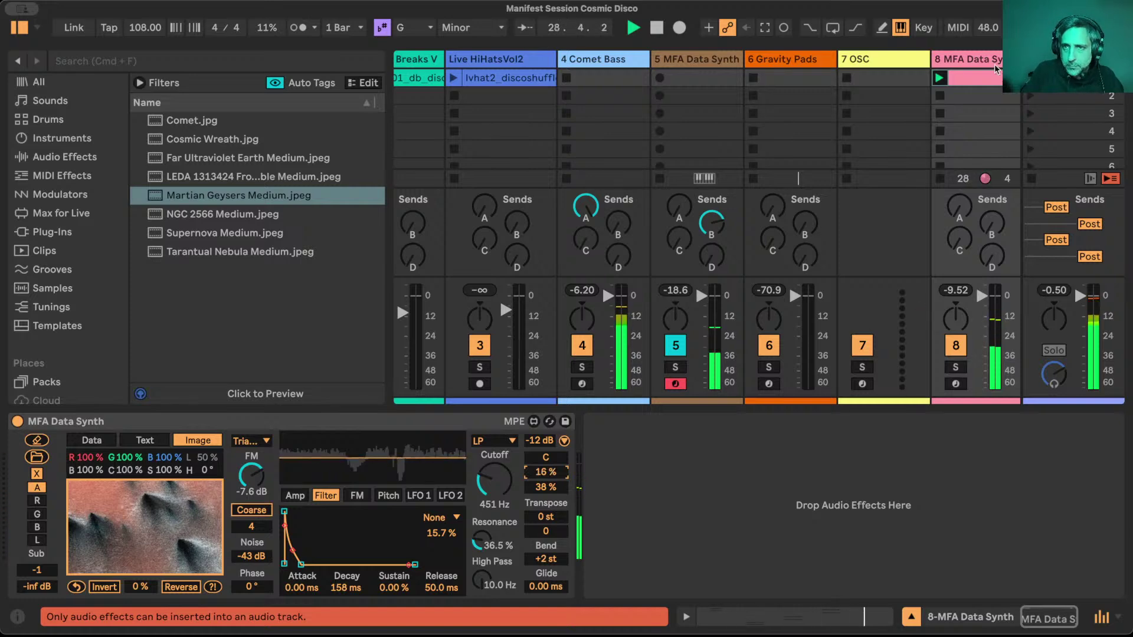
Duplicate the clip's loop to two bars and deactivate the chord at 1.3.3.
double_click(976, 79)
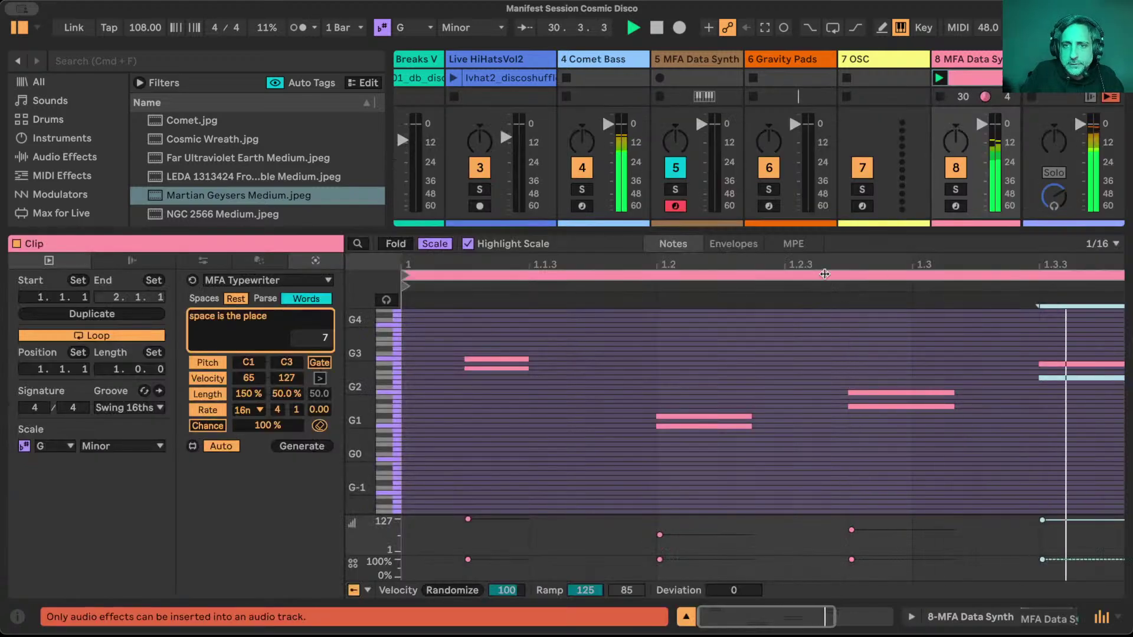
left_click_drag(645, 327, 647, 447)
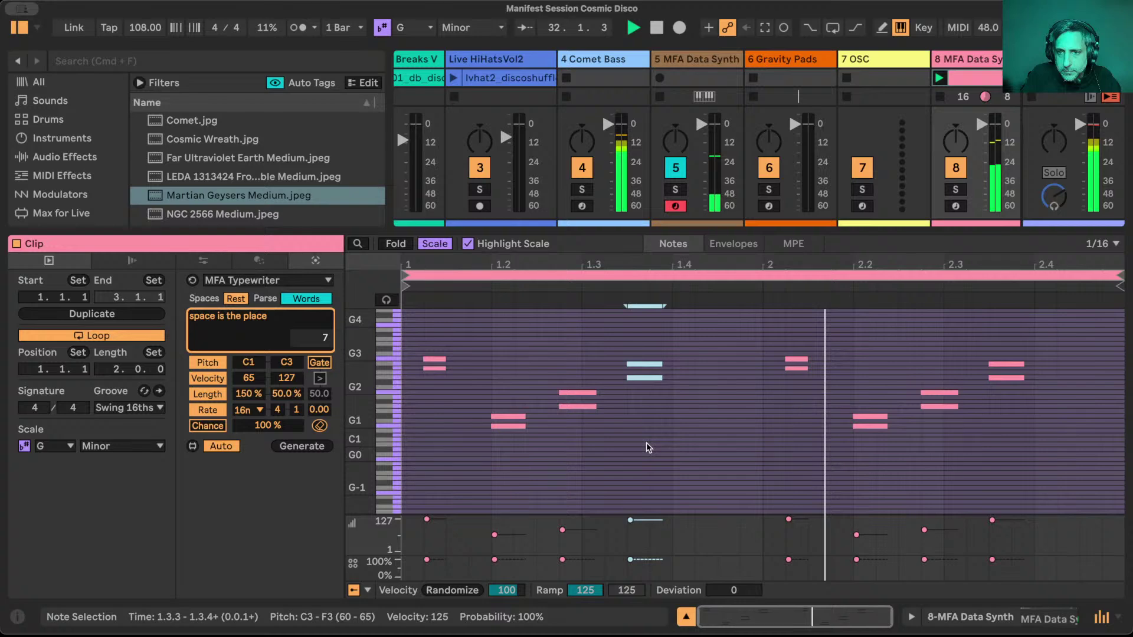
key("0")
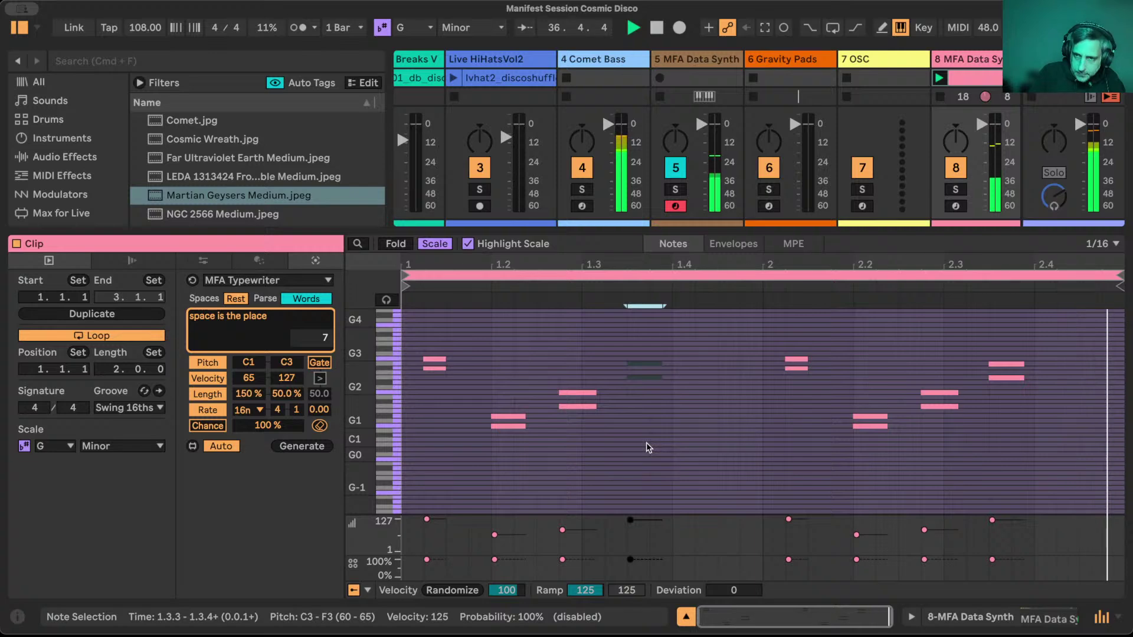
Duplicate the loop to four bars and copy the final chord to 4.4.2, raised to E♭4 and A4.
left_click(944, 273)
key("super+d")
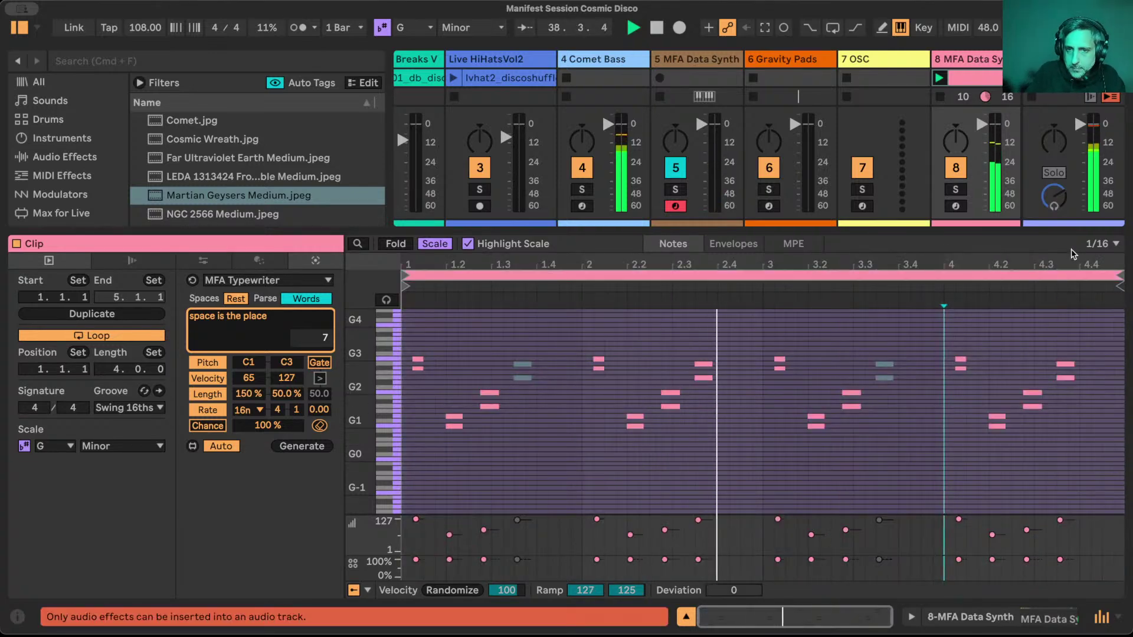
left_click_drag(1057, 269, 1001, 263)
left_click_drag(953, 353, 979, 398)
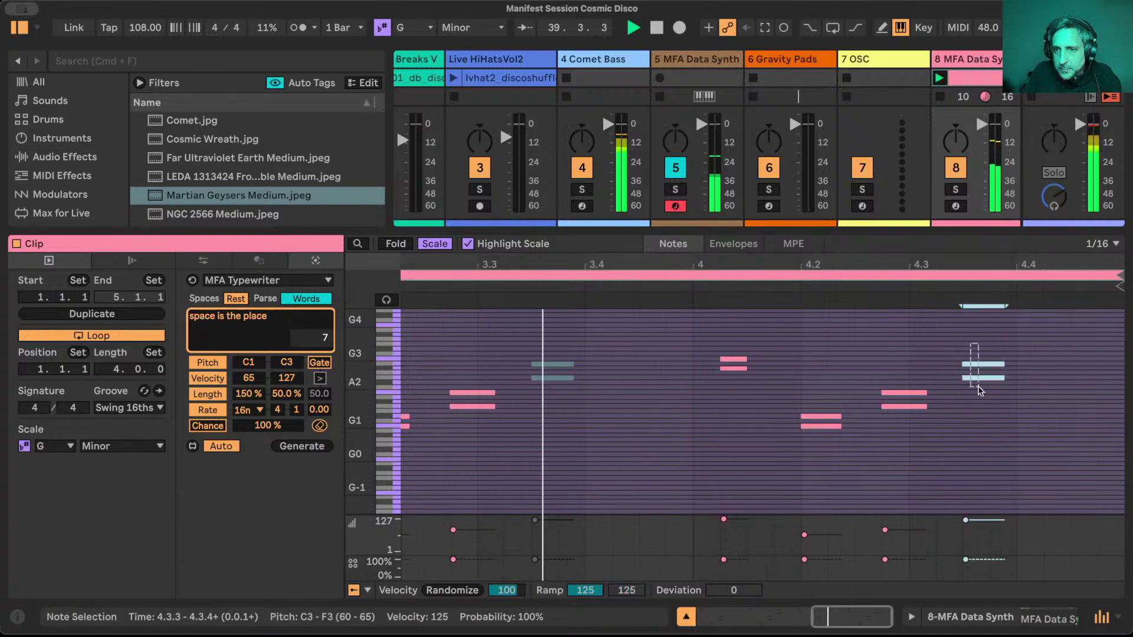
key("super+d")
key("Right")
key("Up")
key("Up")
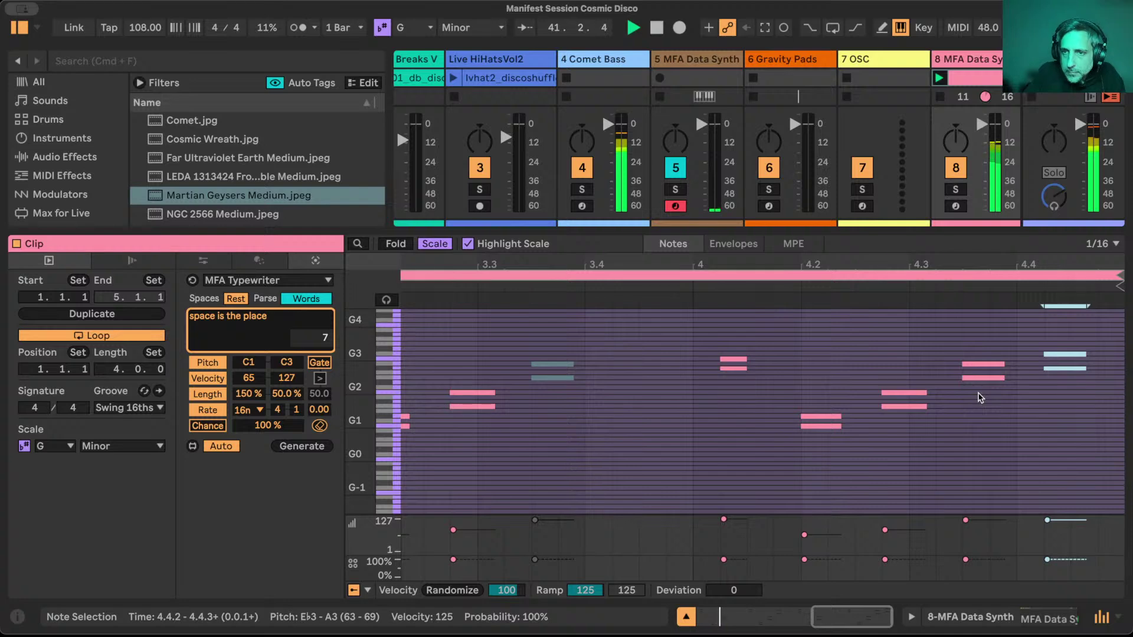
key("shift+Up")
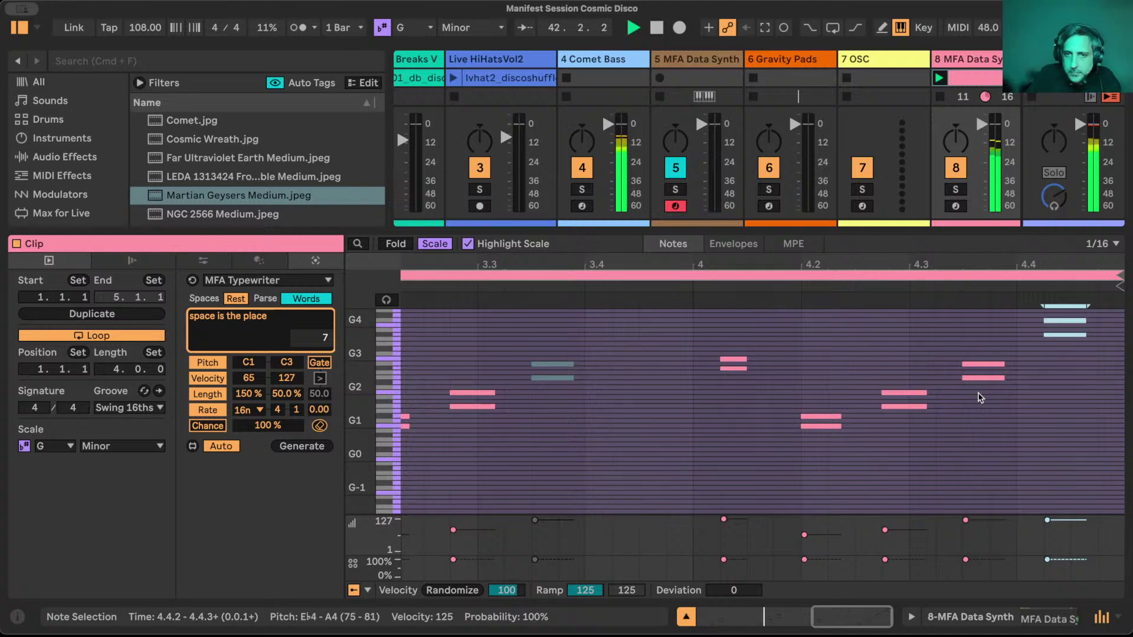
Lower the Data Synth's filter cutoff to 380 Hz and mute the Comet Bass track.
left_click(960, 64)
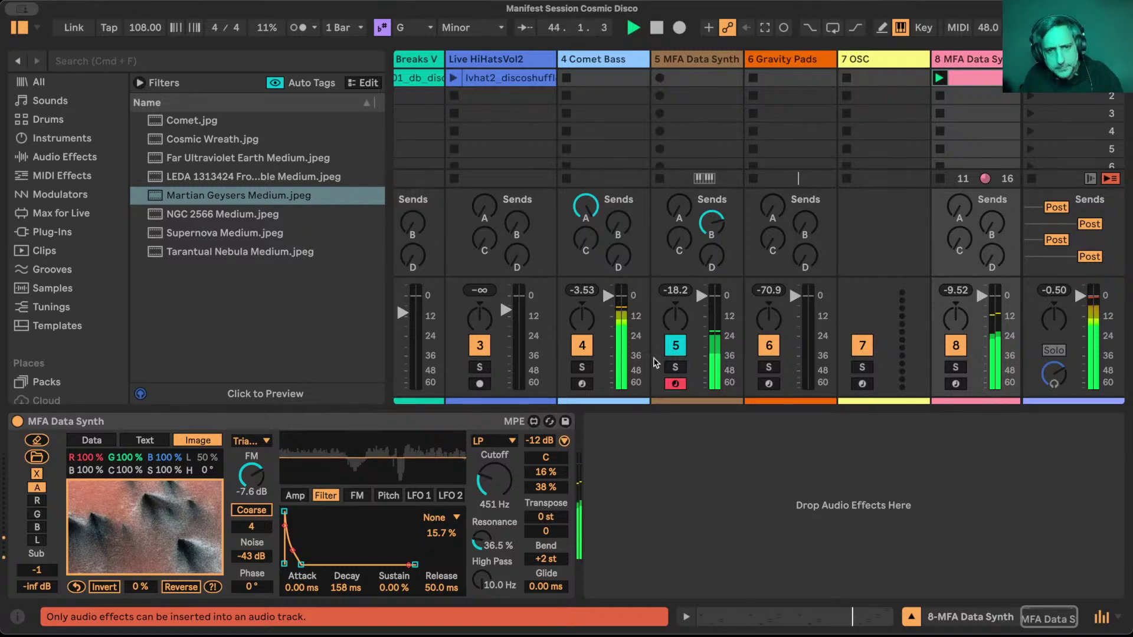
mouse_move(499, 475)
left_mouse_down()
mouse_move(499, 495)
mouse_move(500, 469)
left_mouse_up()
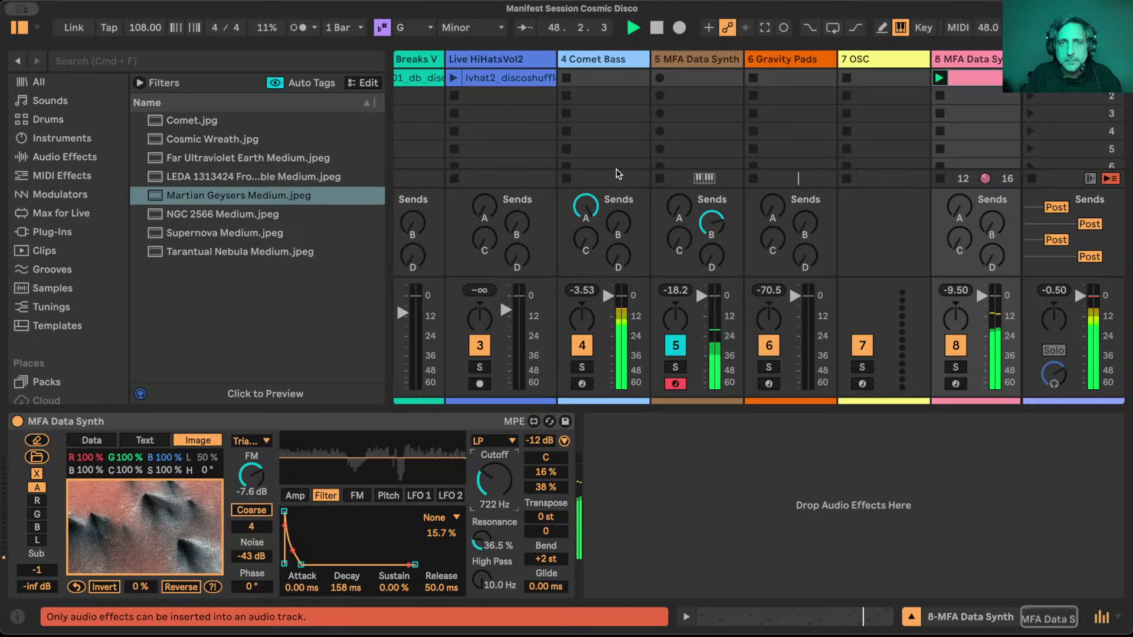
left_click(581, 346)
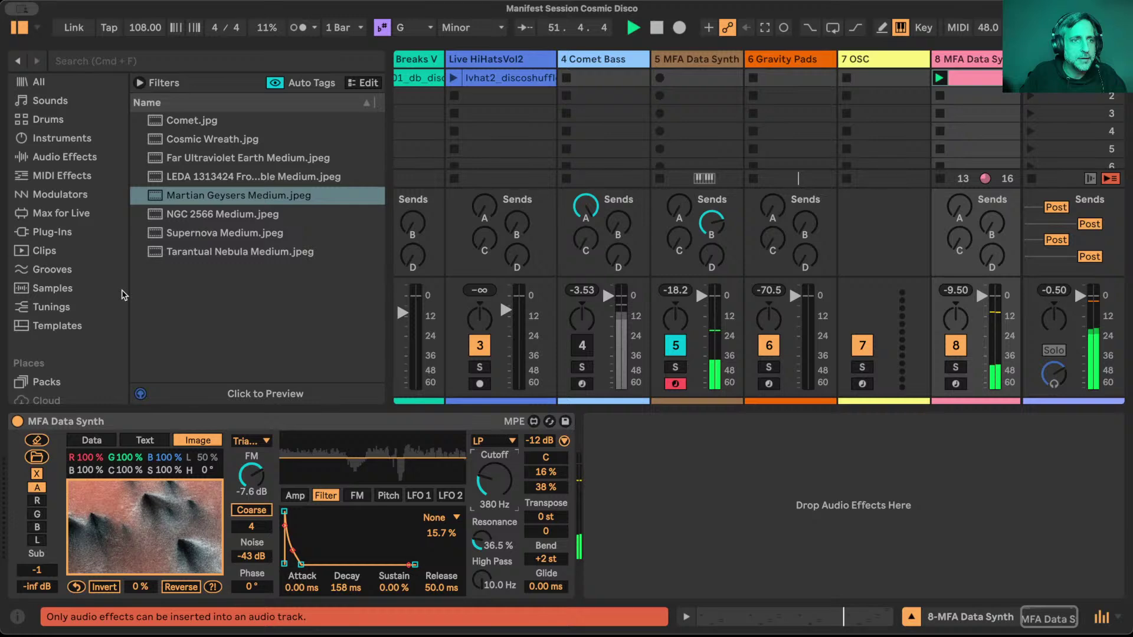
Add the Delay audio effect after the Data Synth on track 8.
left_click(68, 158)
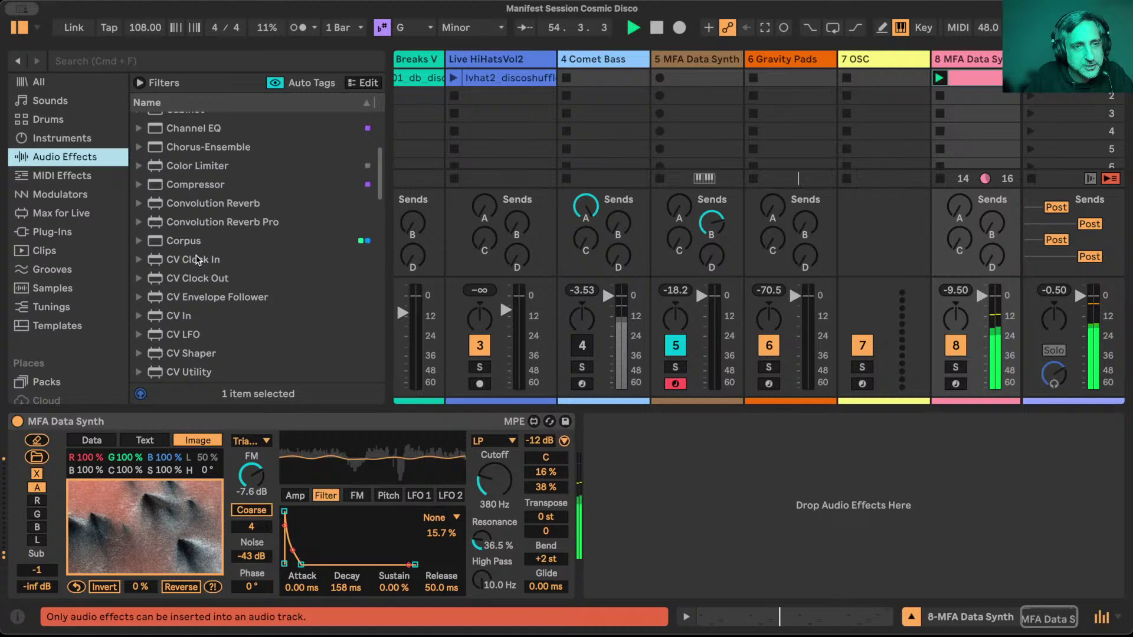
scroll(197, 259, "down", 3)
left_click(154, 248)
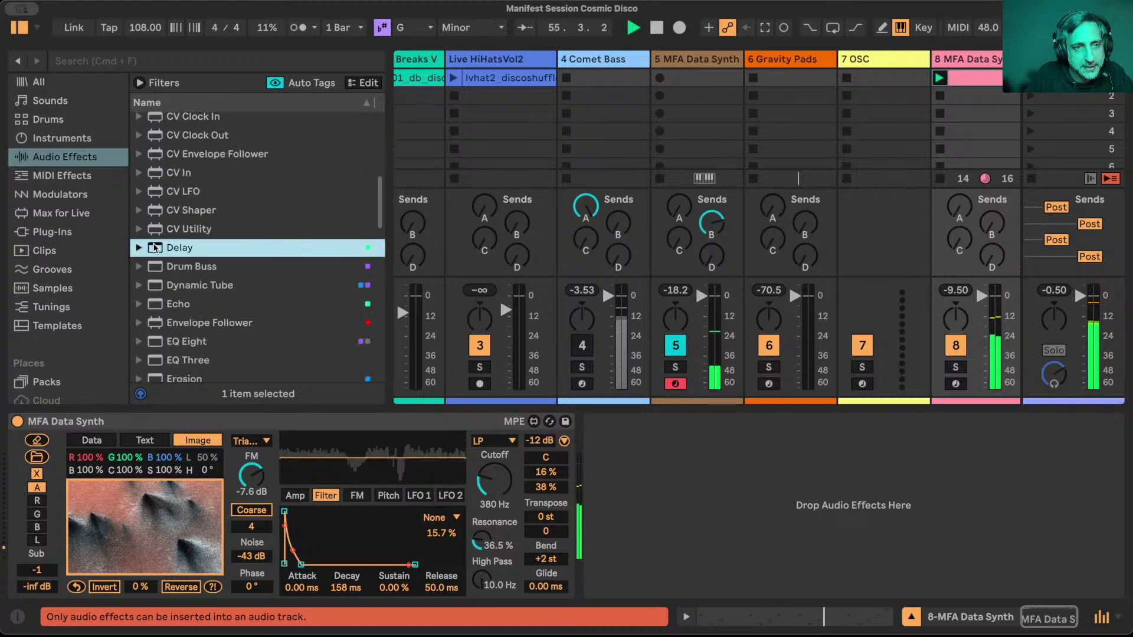
double_click(153, 247)
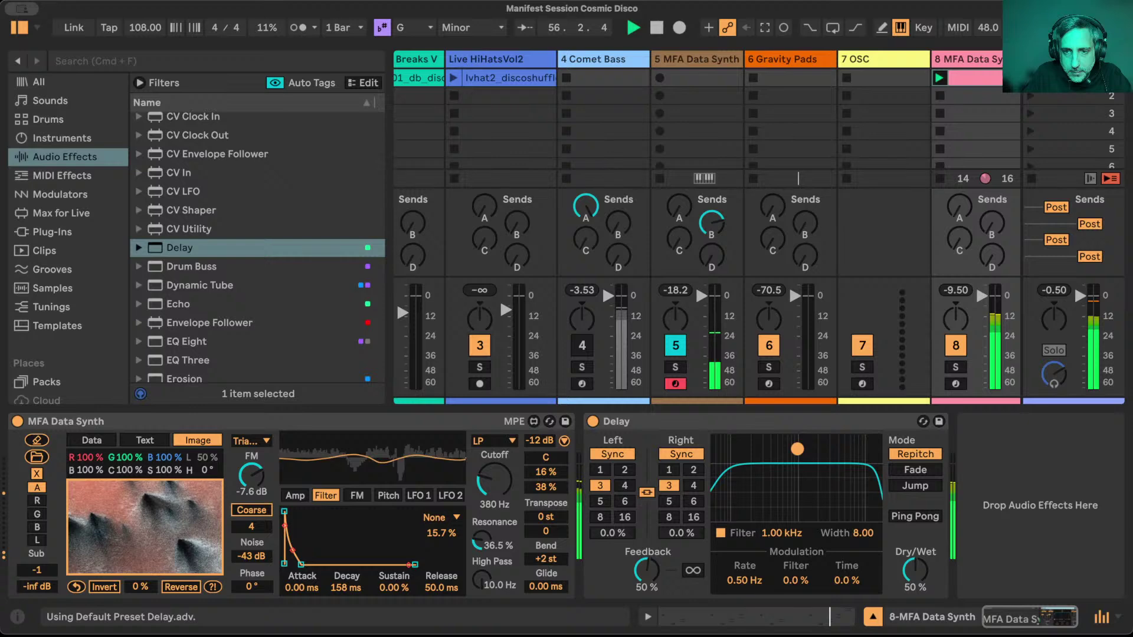
Move the Delay's filter to 2.03 kHz with width 4.86 and switch its linked delay times from sync to 134 ms.
left_click_drag(797, 449, 816, 476)
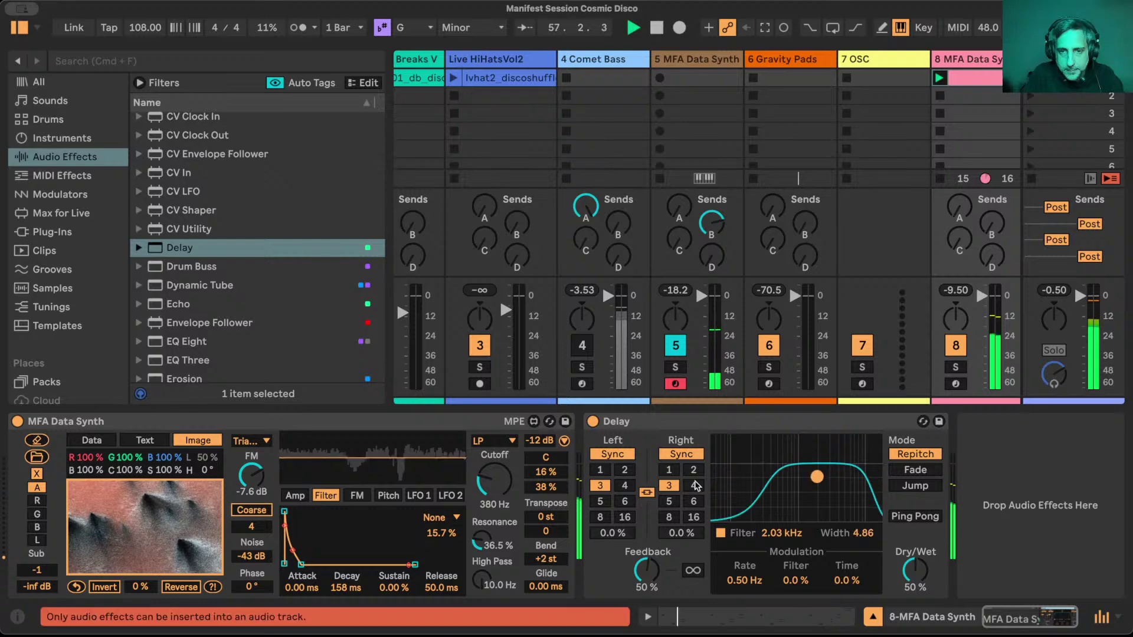
left_click(654, 570)
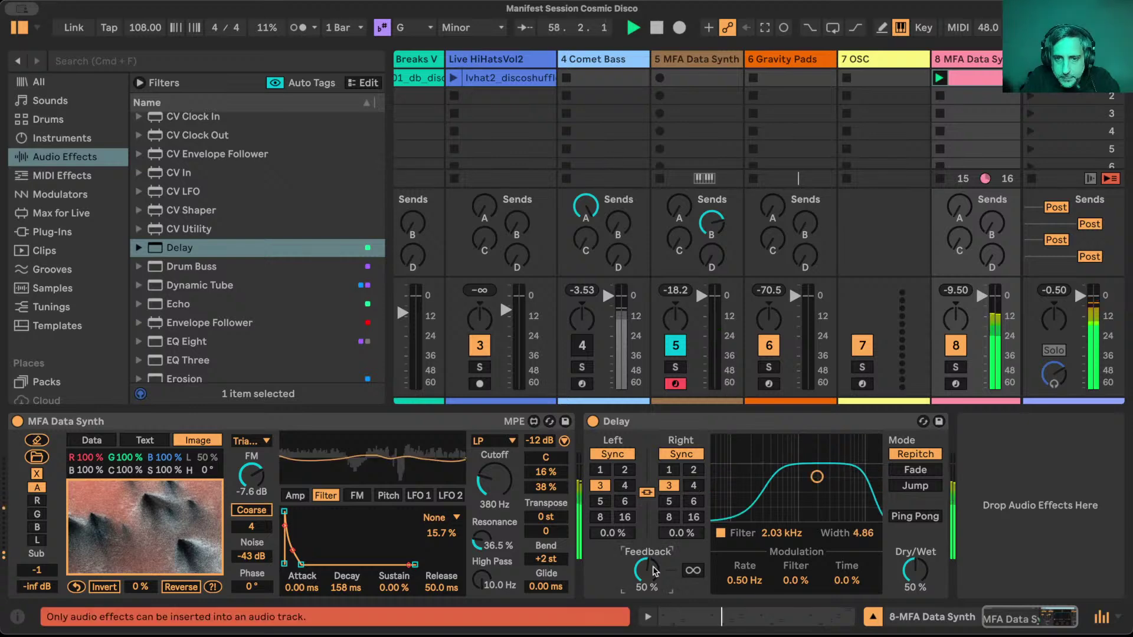
left_click(626, 453)
mouse_move(612, 489)
left_mouse_down()
mouse_move(612, 513)
mouse_move(611, 479)
left_mouse_up()
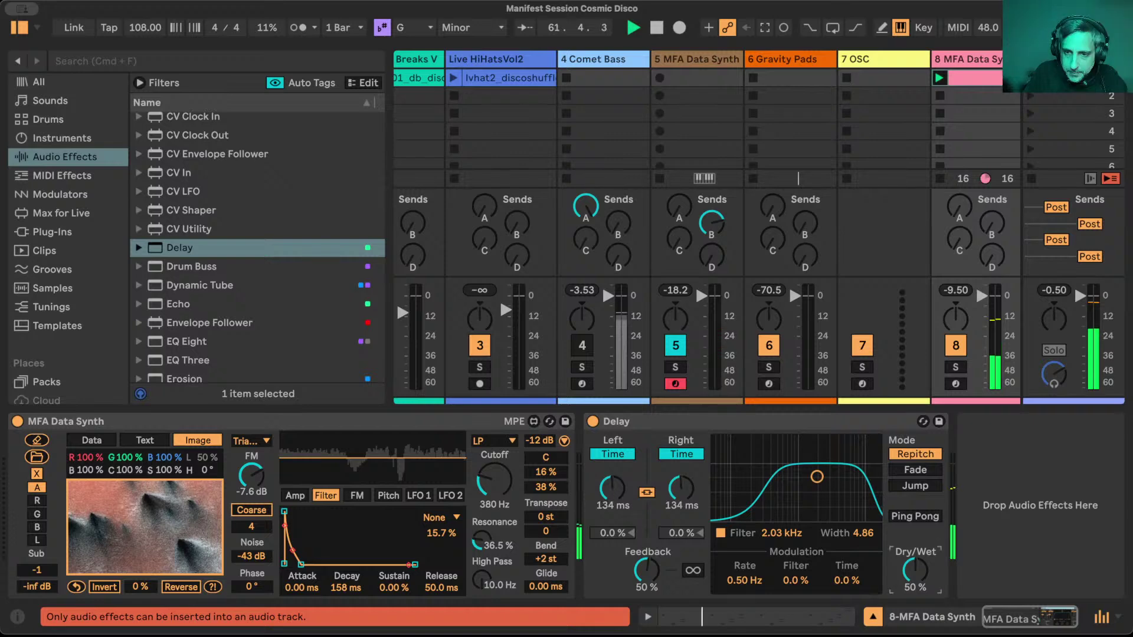
Set the Delay to 31% dry/wet, 23% time and 9.4% filter modulation, with the filter at 1.76 kHz and width 3.97.
left_click_drag(915, 569, 915, 581)
left_click_drag(847, 580, 847, 560)
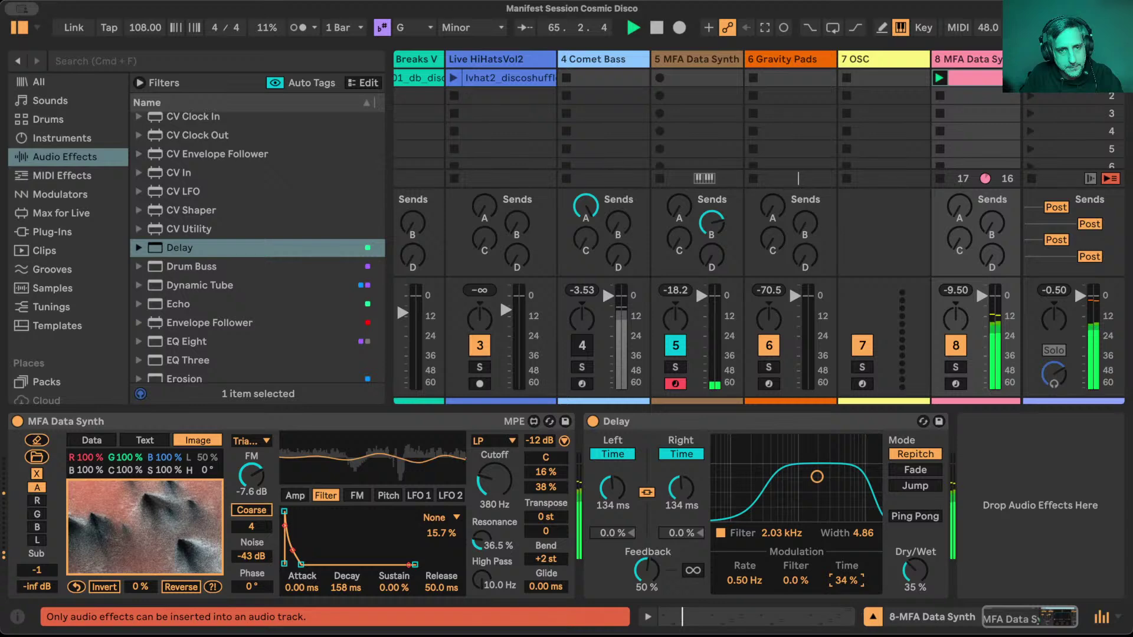
left_click_drag(915, 571, 915, 581)
left_click_drag(846, 572, 813, 484)
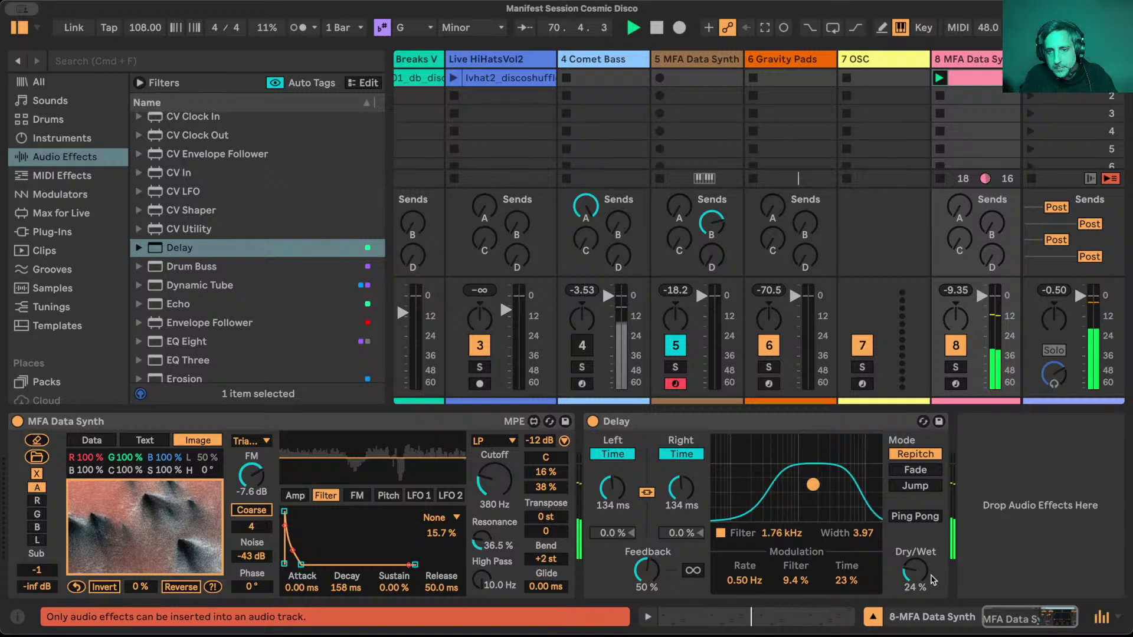
left_click_drag(932, 580, 932, 573)
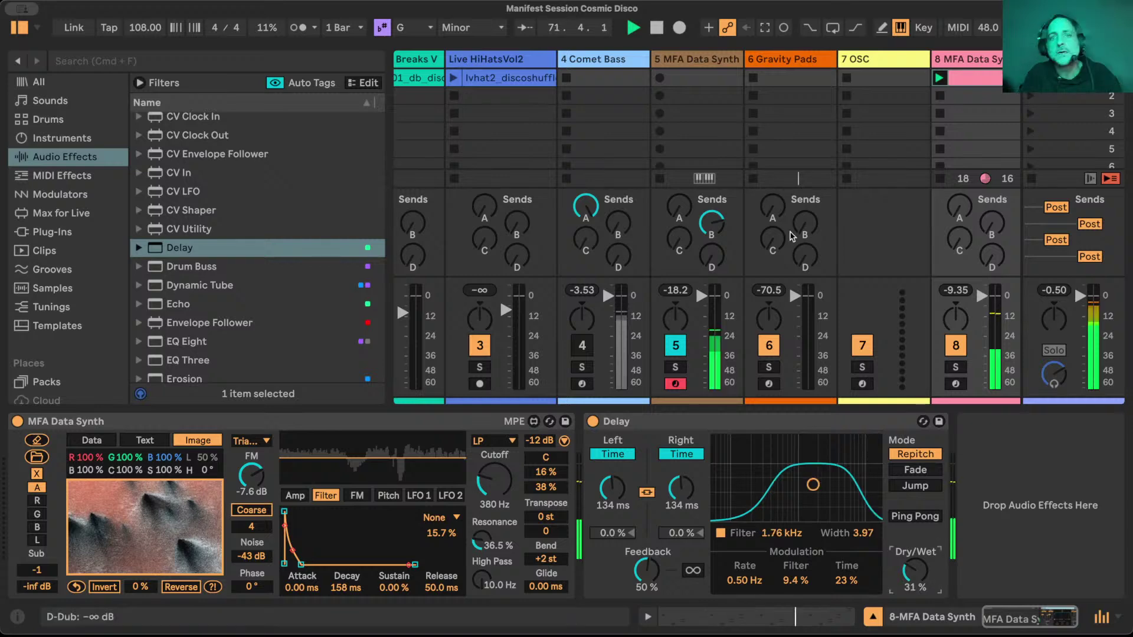
Unmute the Comet Bass track and show the end of its device chain.
left_click(582, 346)
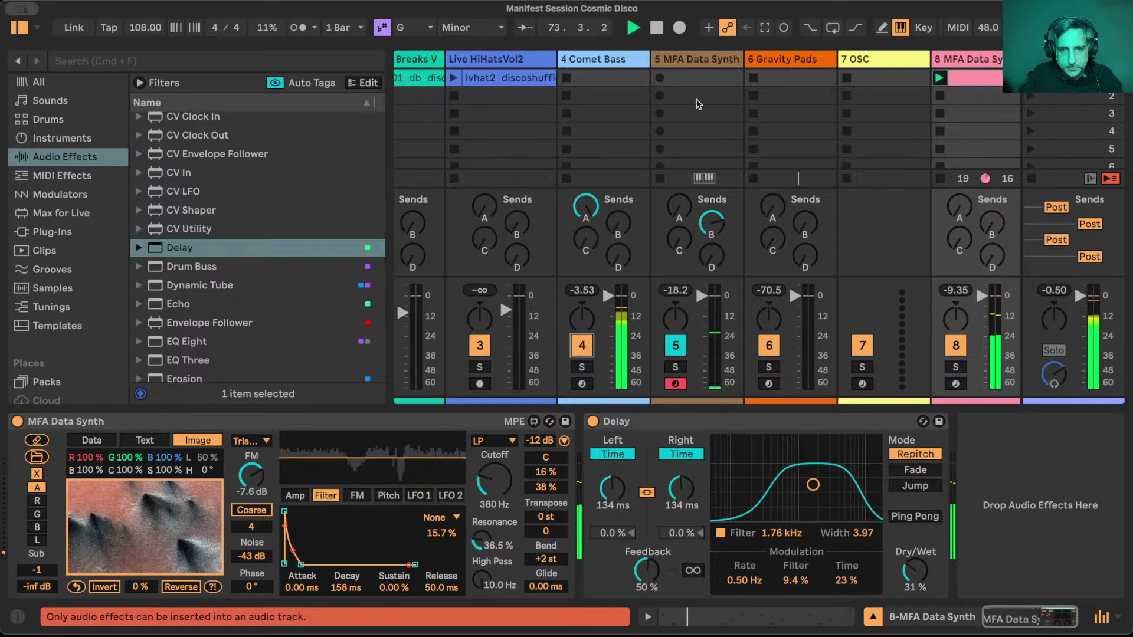
left_click(599, 63)
scroll(992, 502, "right", 5)
scroll(993, 501, "right", 5)
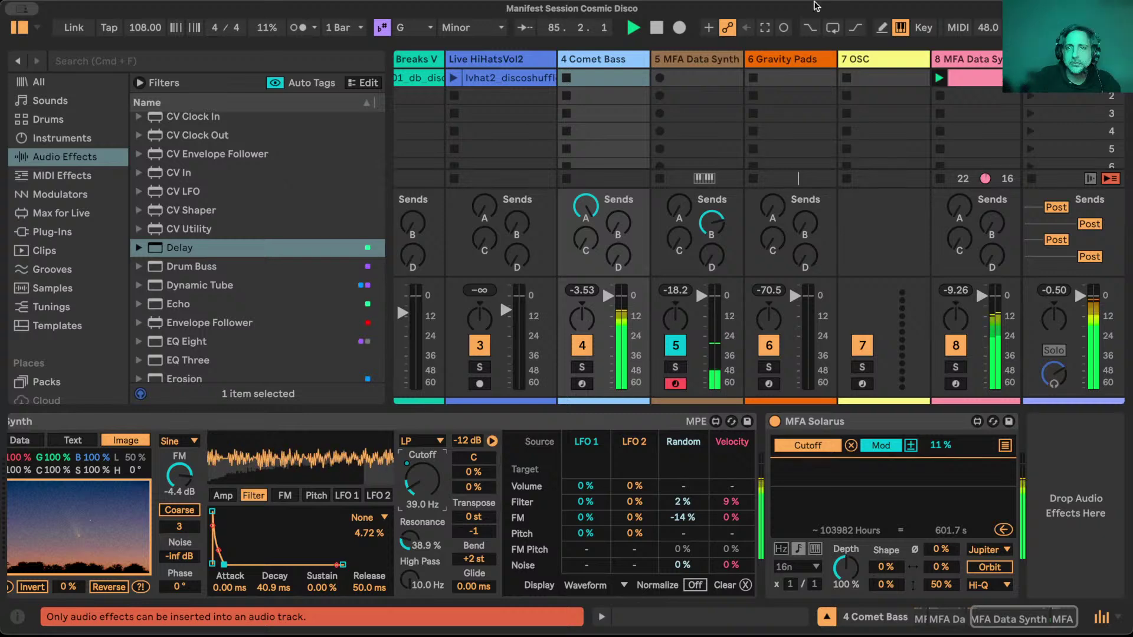
Raise the Gravity Pads Data Synth's output level to -12 dB and add a Chorus-Ensemble effect after it.
left_click(790, 78)
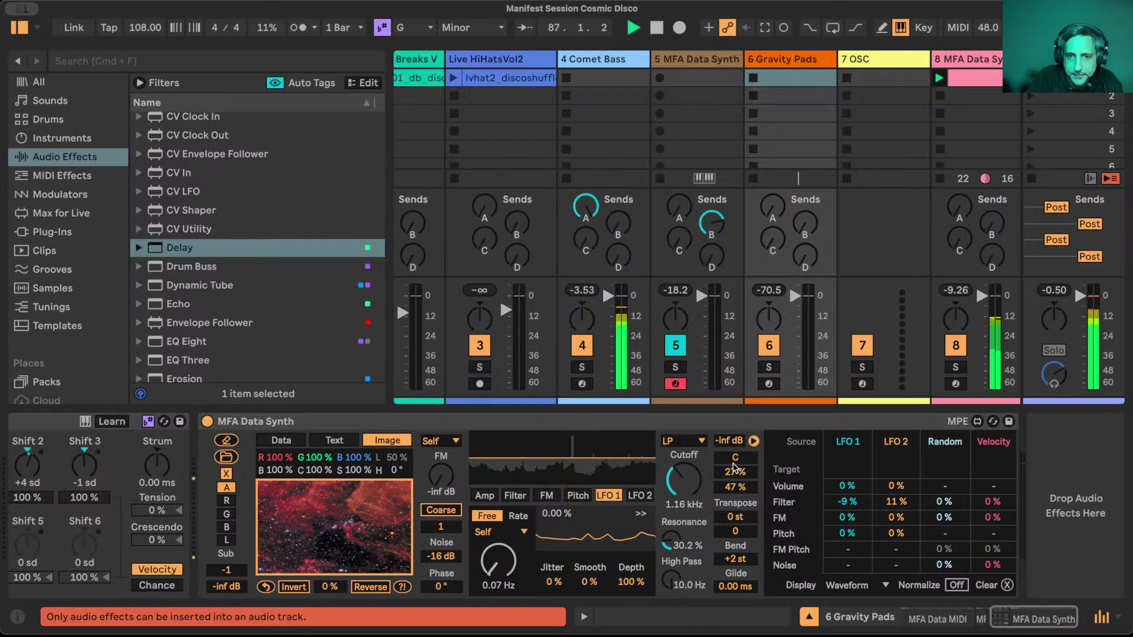
left_click_drag(729, 440, 730, 411)
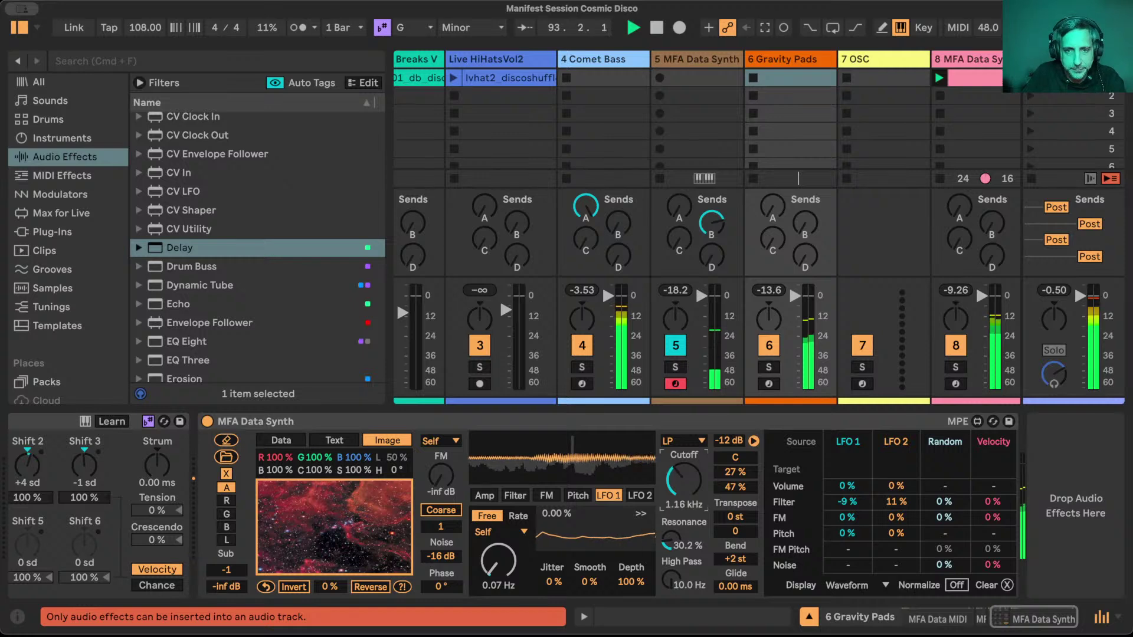
scroll(226, 262, "up", 3)
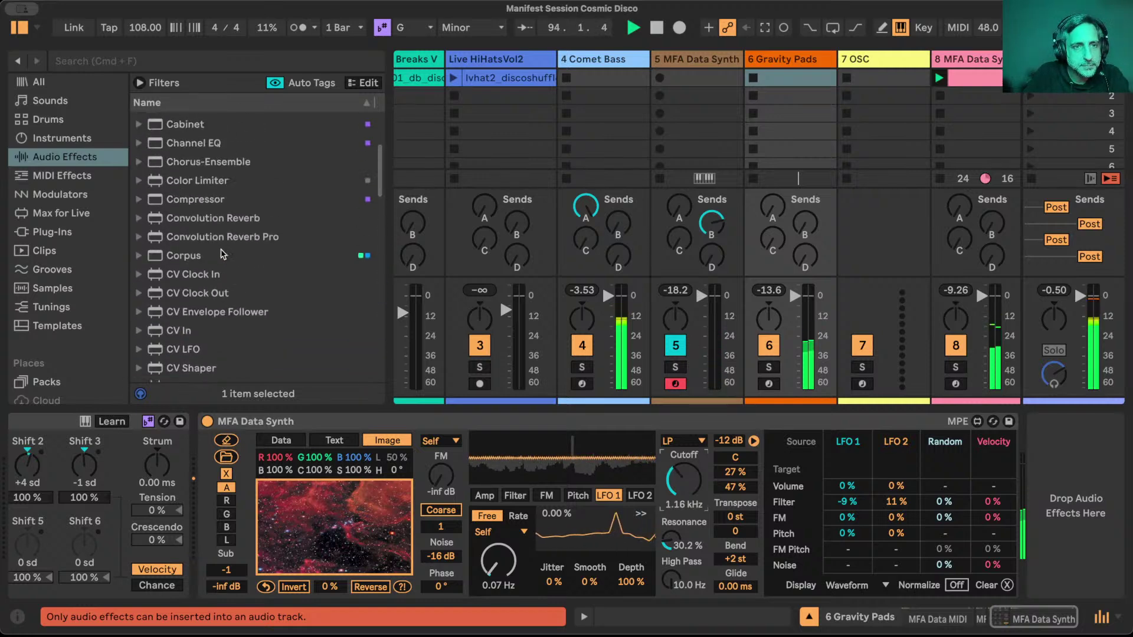
scroll(226, 247, "up", 1)
left_click_drag(208, 180, 1033, 476)
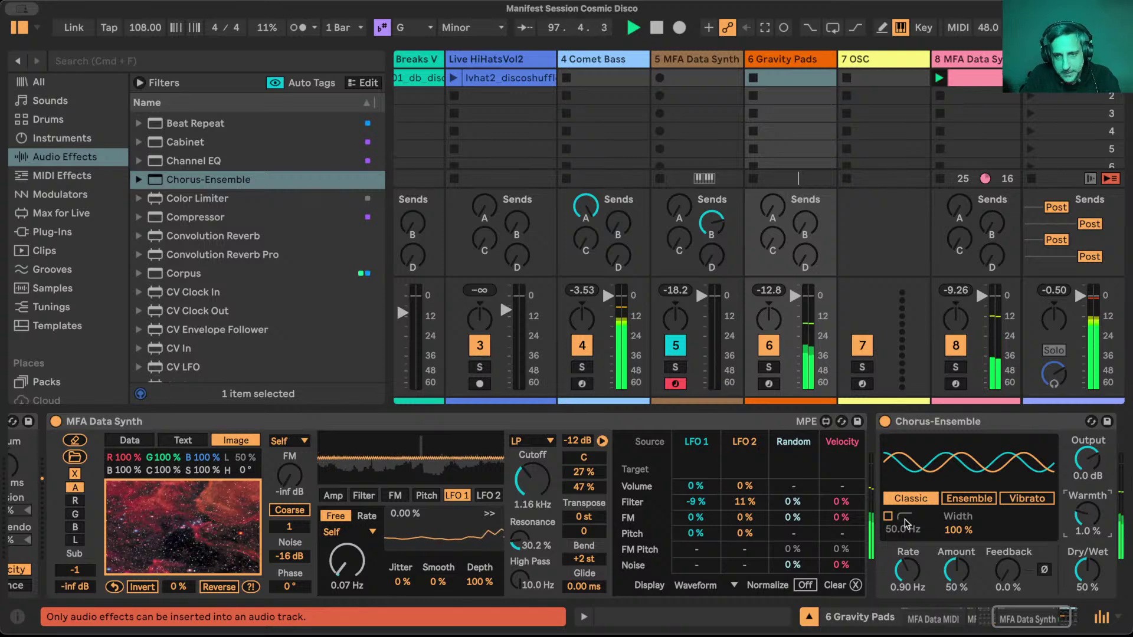
Review the Gravity Pads device chain and the Comet Bass chain from its relay node to the Data Synth.
scroll(905, 522, "left", 15)
scroll(664, 498, "left", 3)
scroll(664, 498, "right", 15)
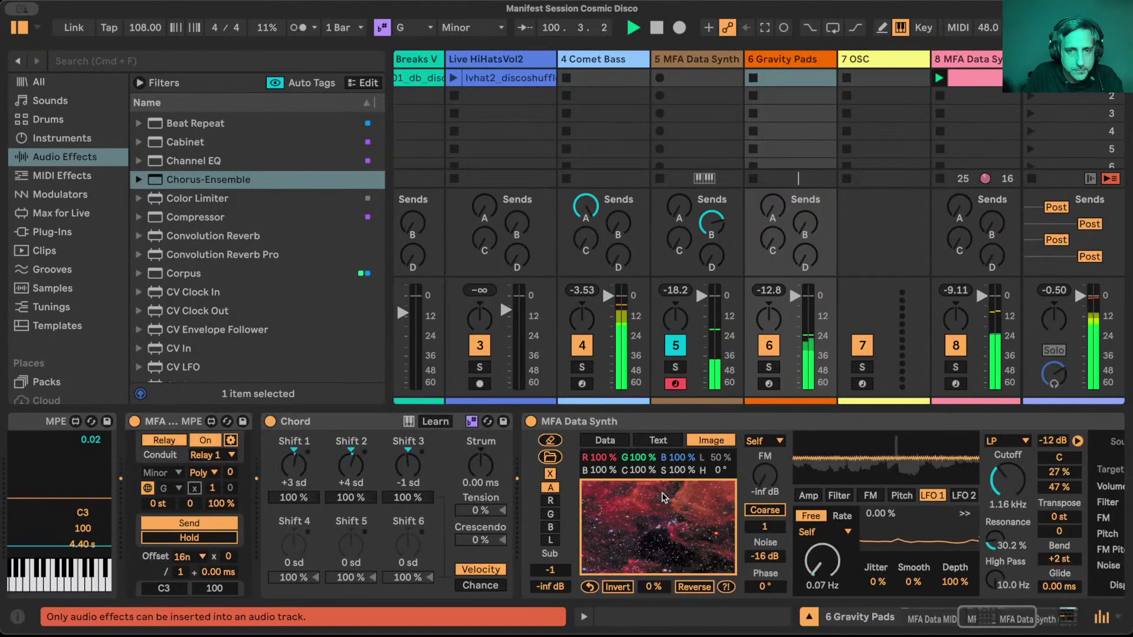
scroll(664, 497, "left", 20)
left_click(630, 58)
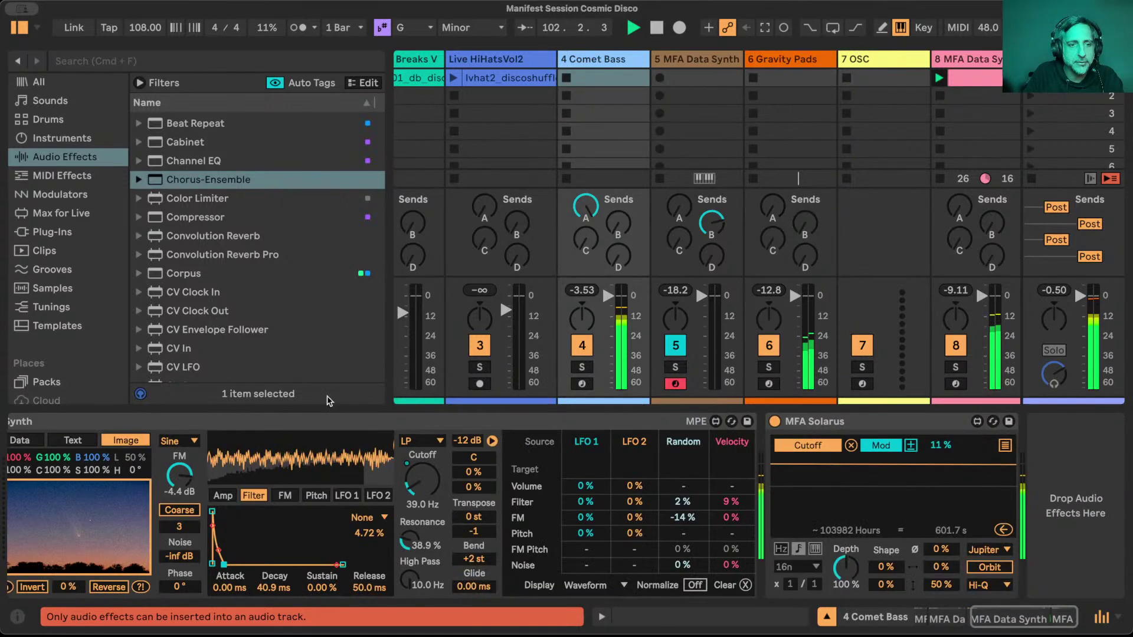
scroll(329, 502, "left", 16)
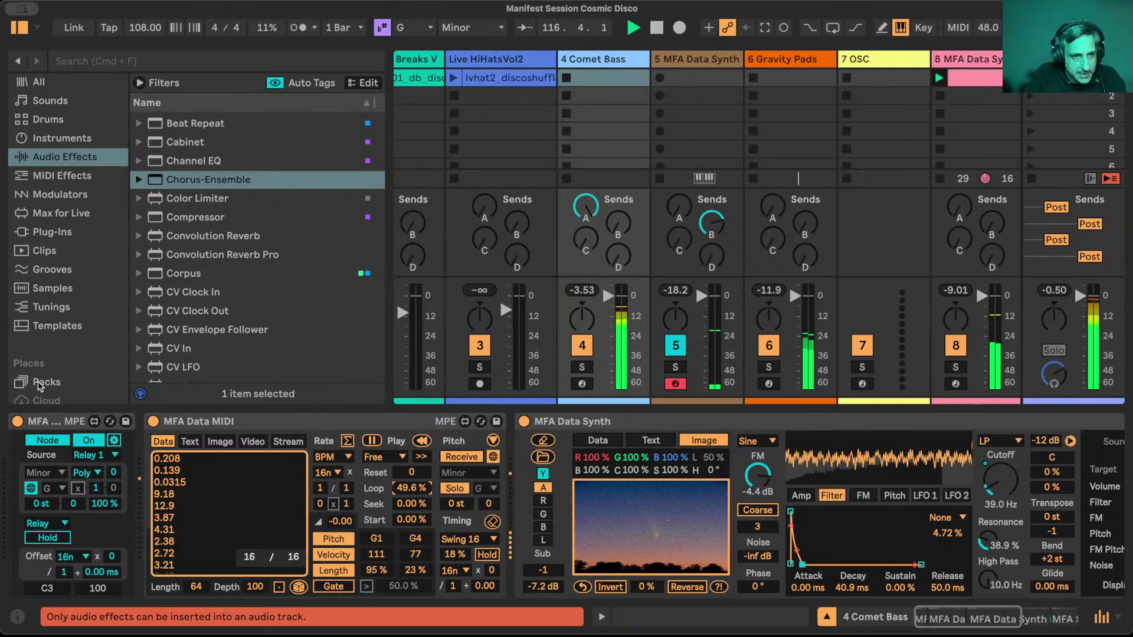
Switch the Comet Bass relay node off and back on twice to compare the bass line.
left_click(88, 440)
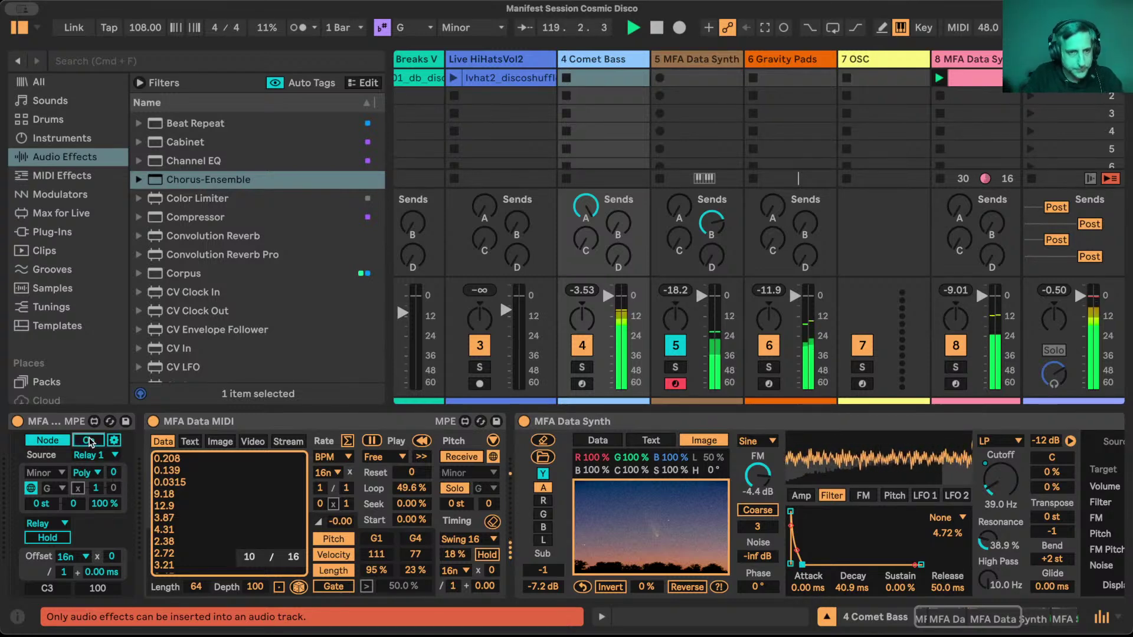
left_click(96, 443)
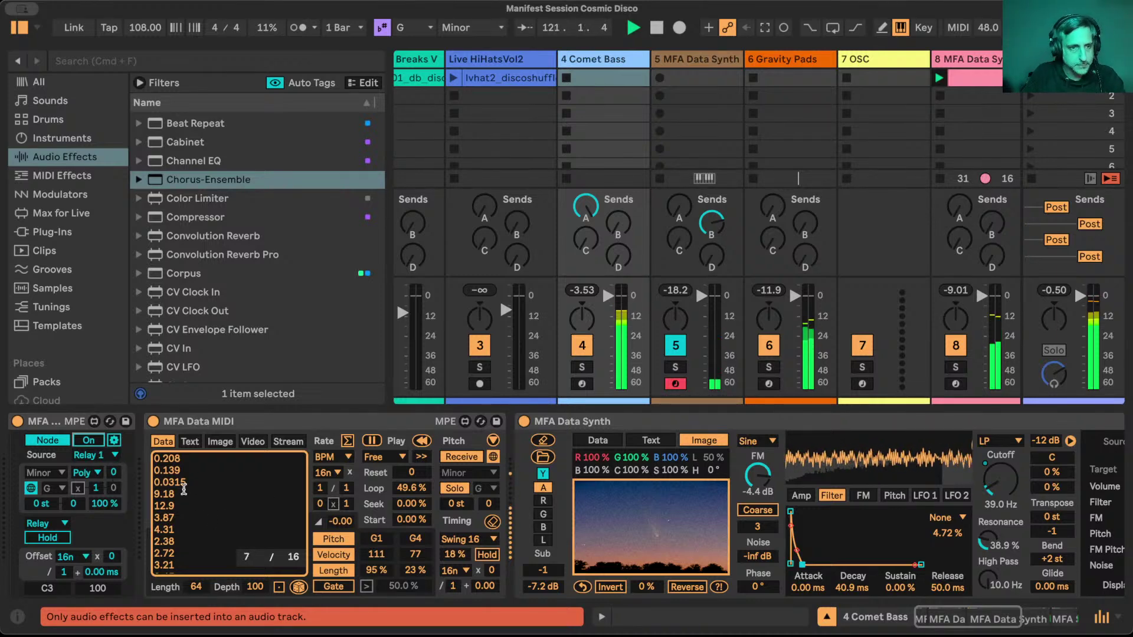
left_click(90, 443)
left_click(90, 443)
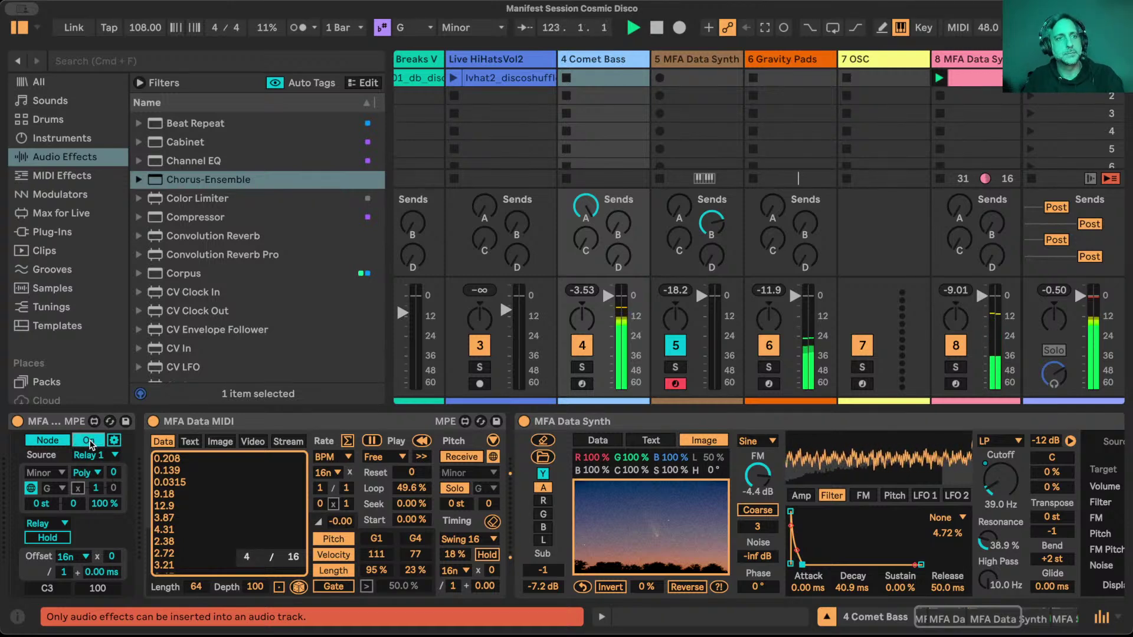
Set the Comet Bass Data MIDI loop to 100%, trying a reset value of 2 and returning it to 0.
left_click(410, 487)
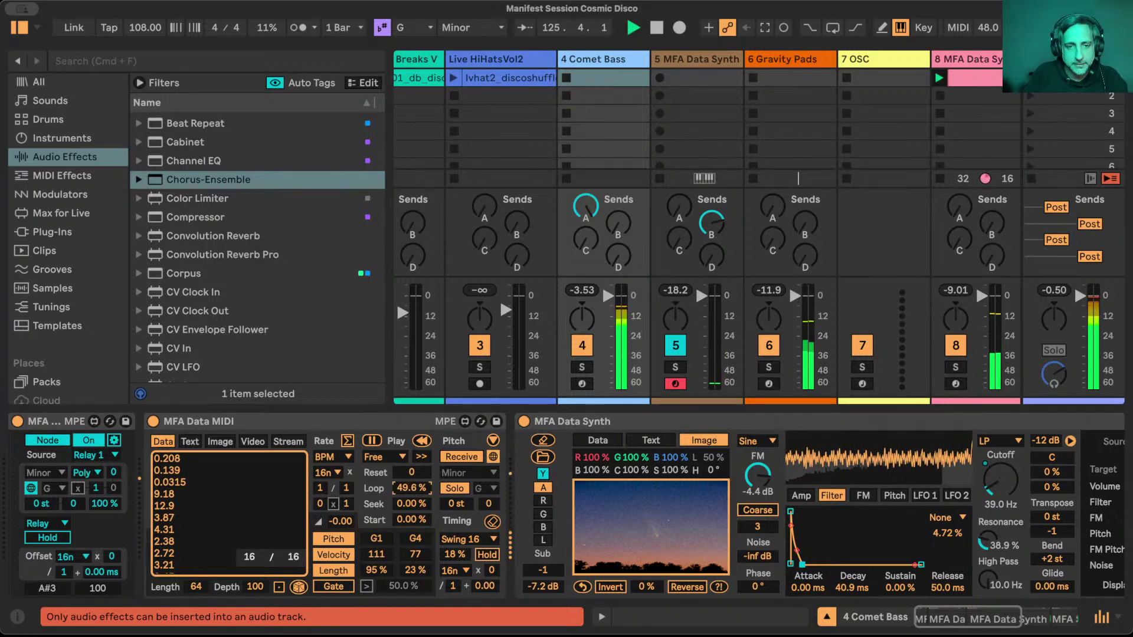
left_click_drag(410, 488, 411, 493)
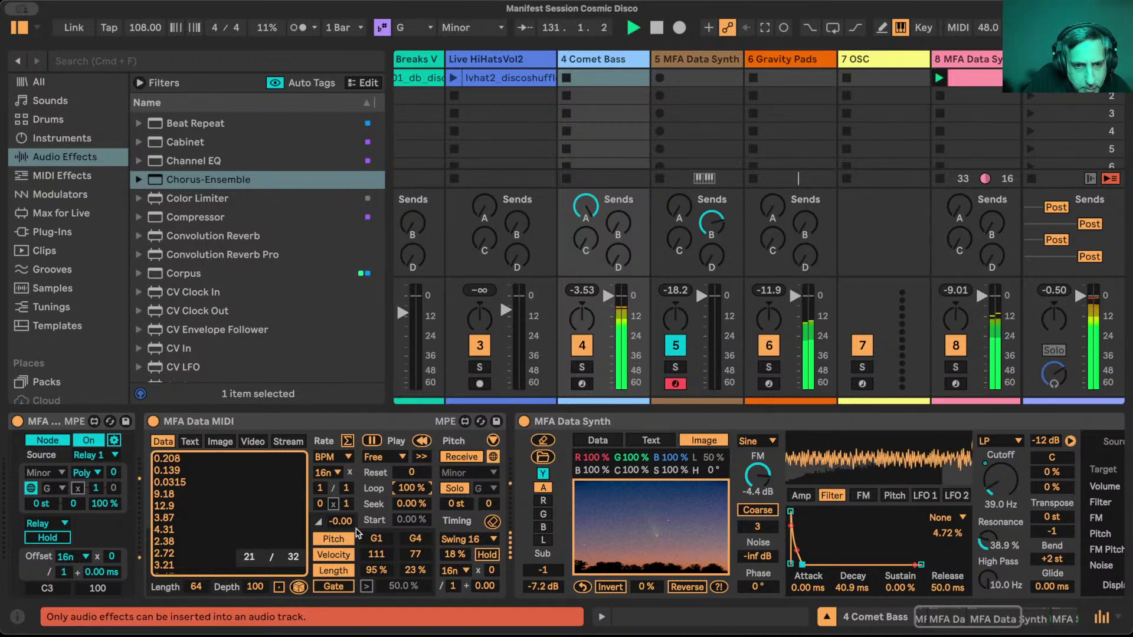
left_click_drag(411, 477, 412, 470)
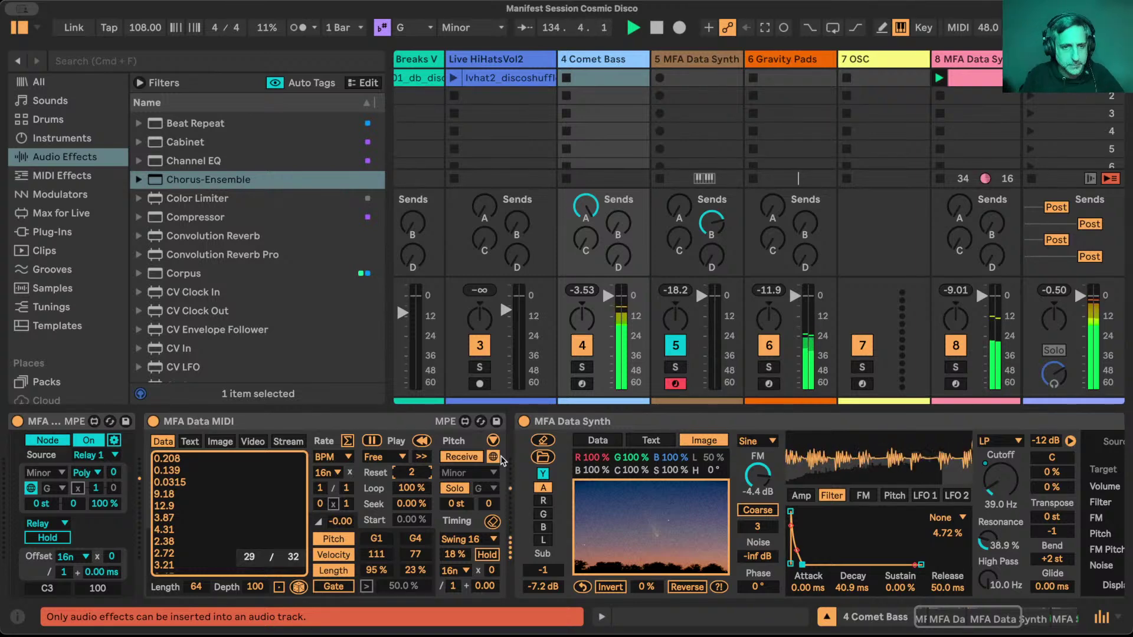
type("0")
key("Return")
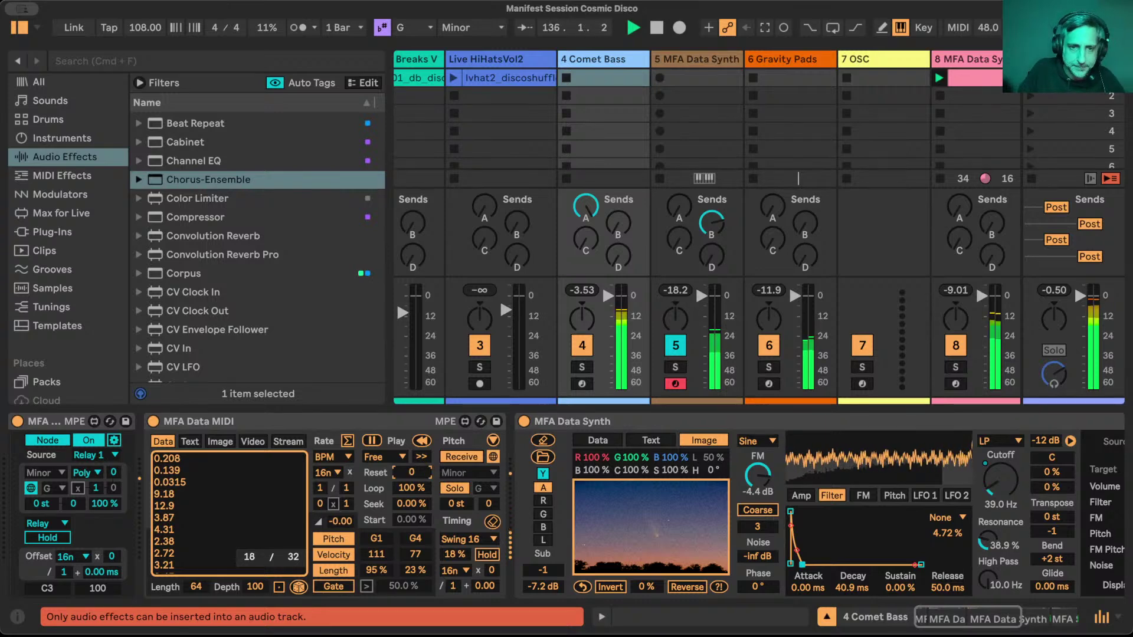
Try the random (?!) play direction in the Comet Bass Data MIDI and return it to forward.
left_click(421, 458)
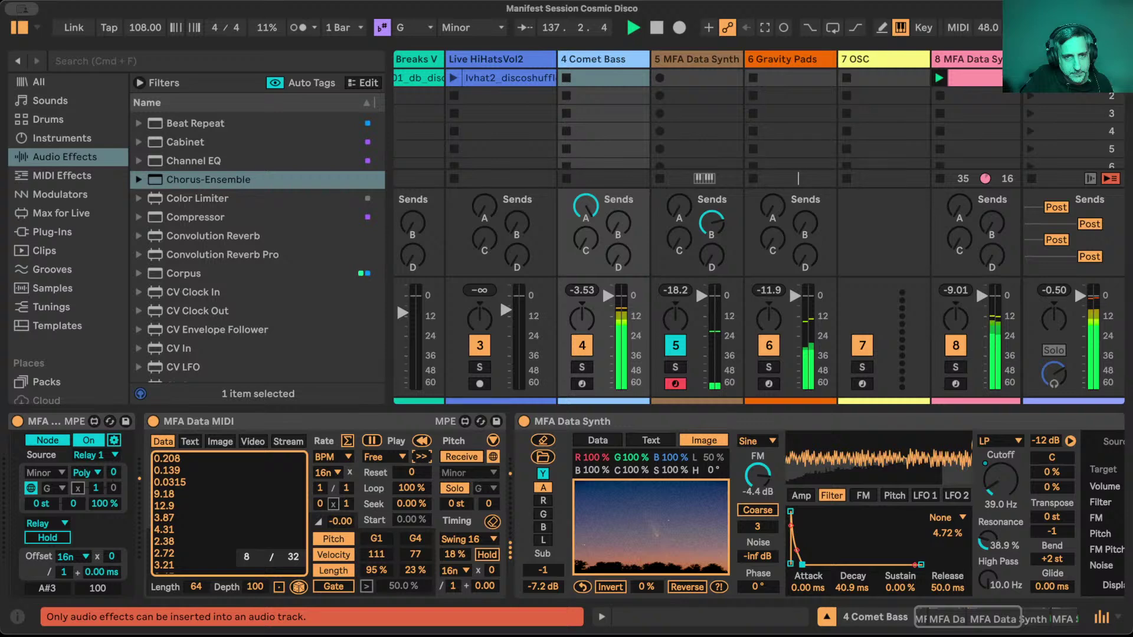
left_click(421, 458)
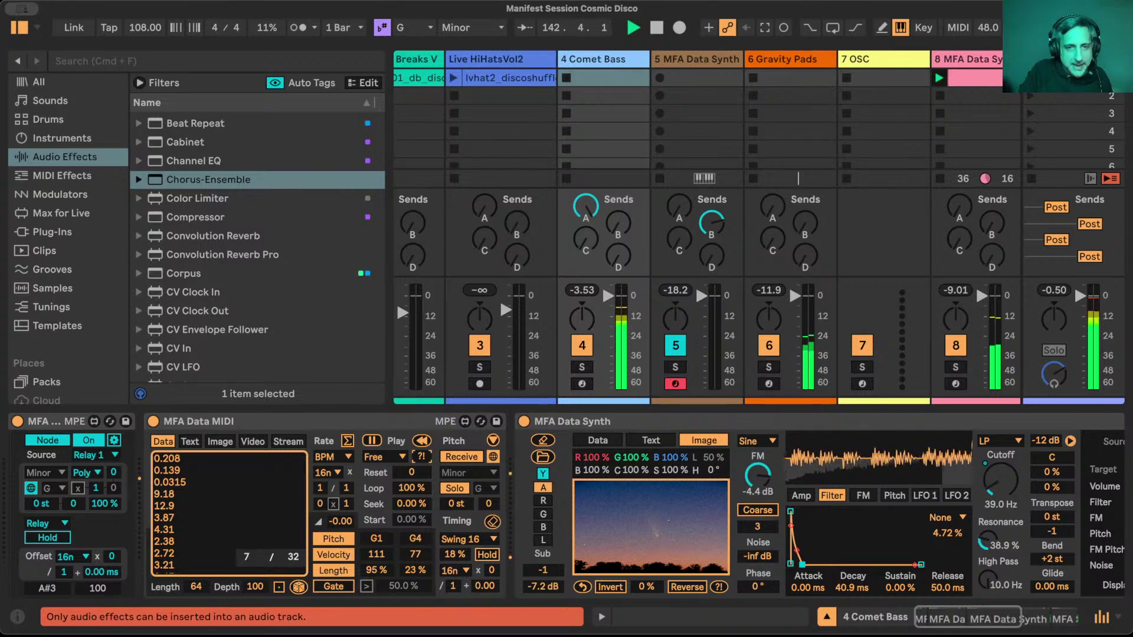
left_click(423, 460)
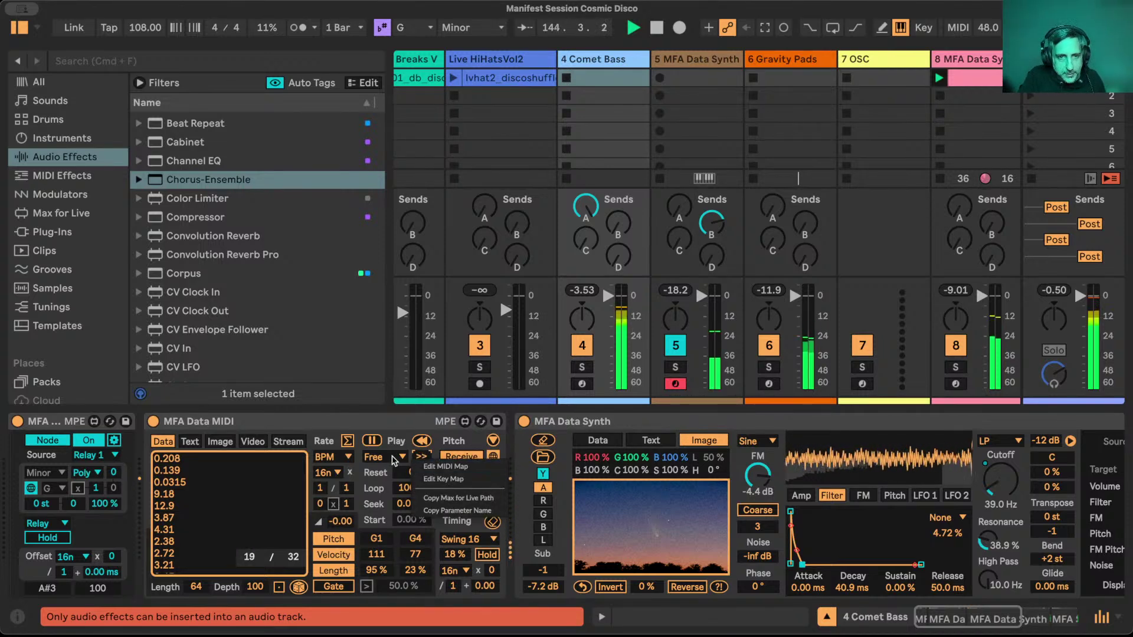
left_click(435, 458)
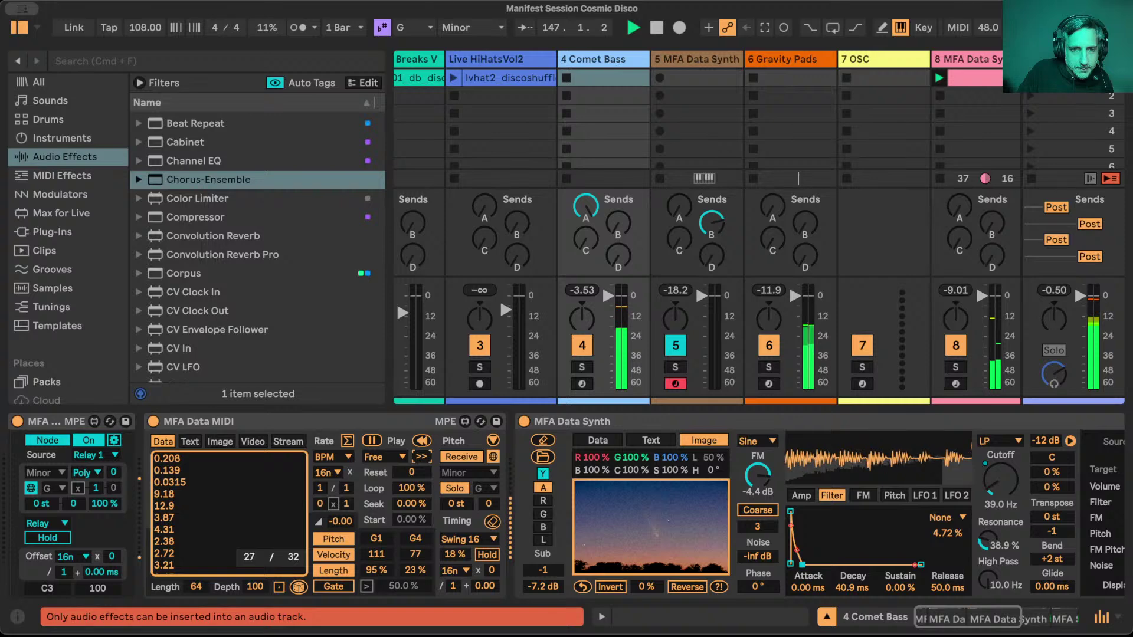
scroll(422, 458, "down", 1)
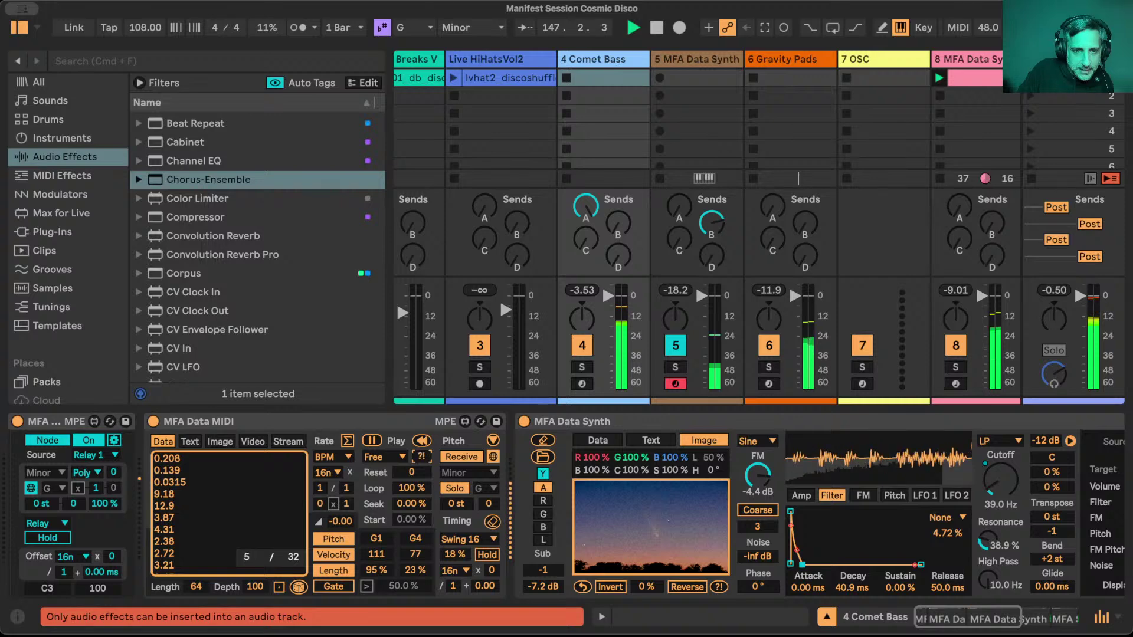
scroll(422, 457, "up", 1)
Browse the Generative collection for MFA devices and collapse the Data Synth in the Comet Bass chain.
scroll(98, 79, "up", 5)
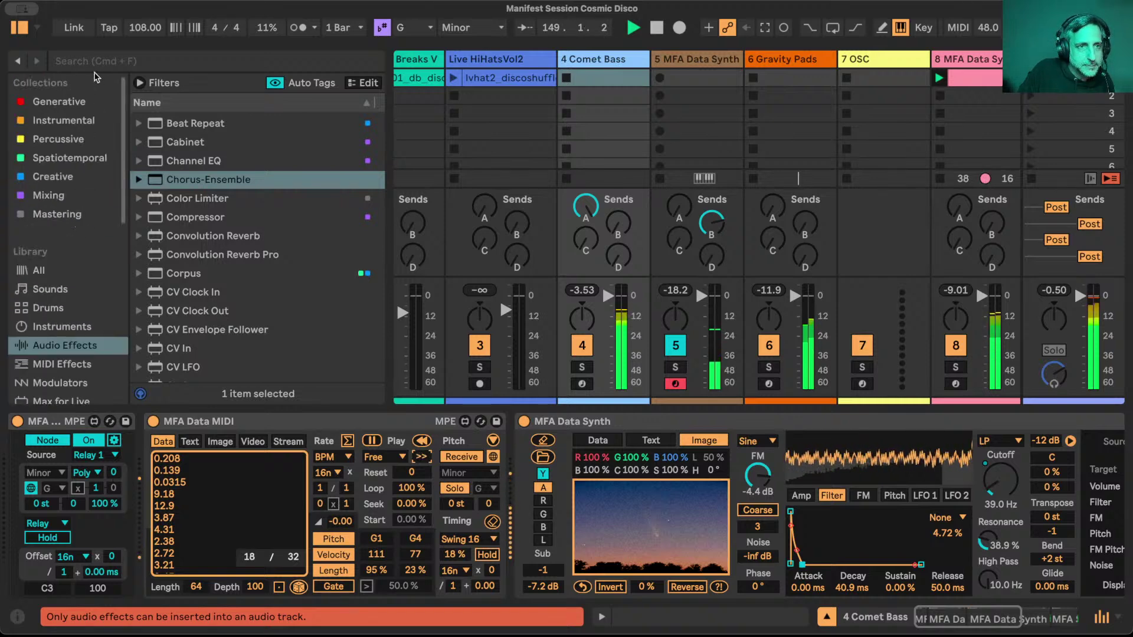
left_click(71, 104)
scroll(238, 363, "down", 8)
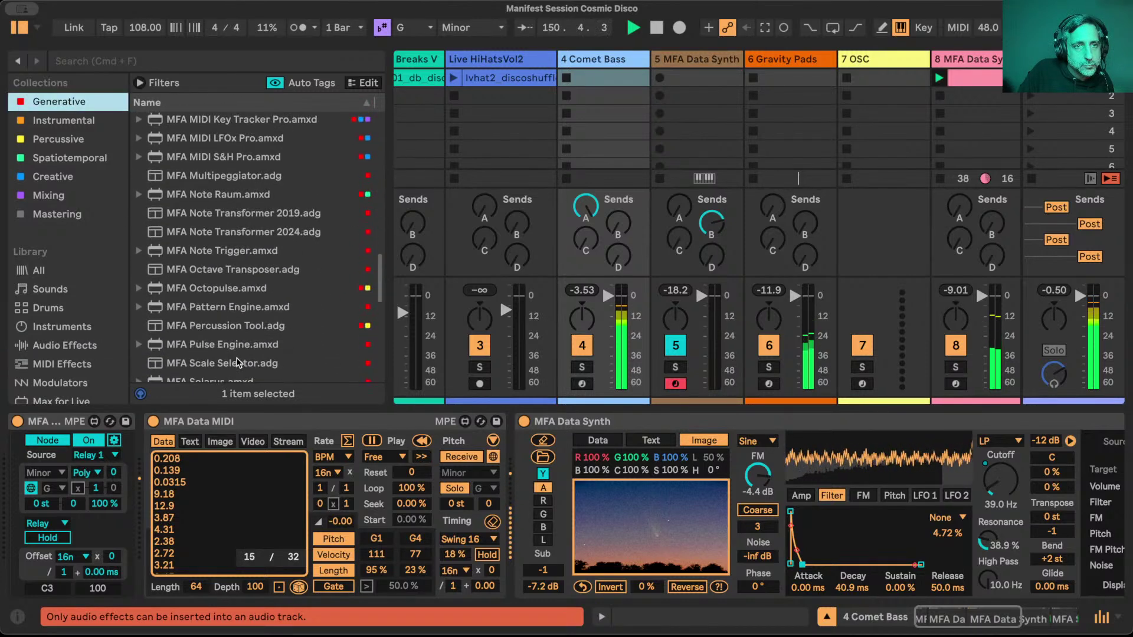
scroll(237, 362, "up", 8)
scroll(237, 361, "up", 10)
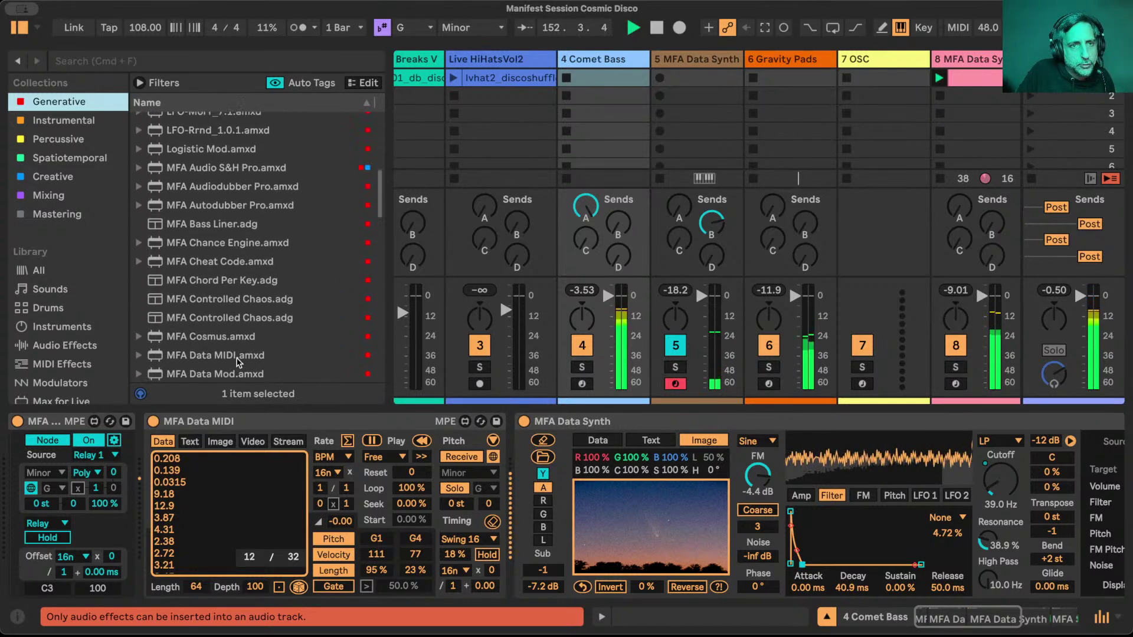
scroll(725, 436, "right", 5)
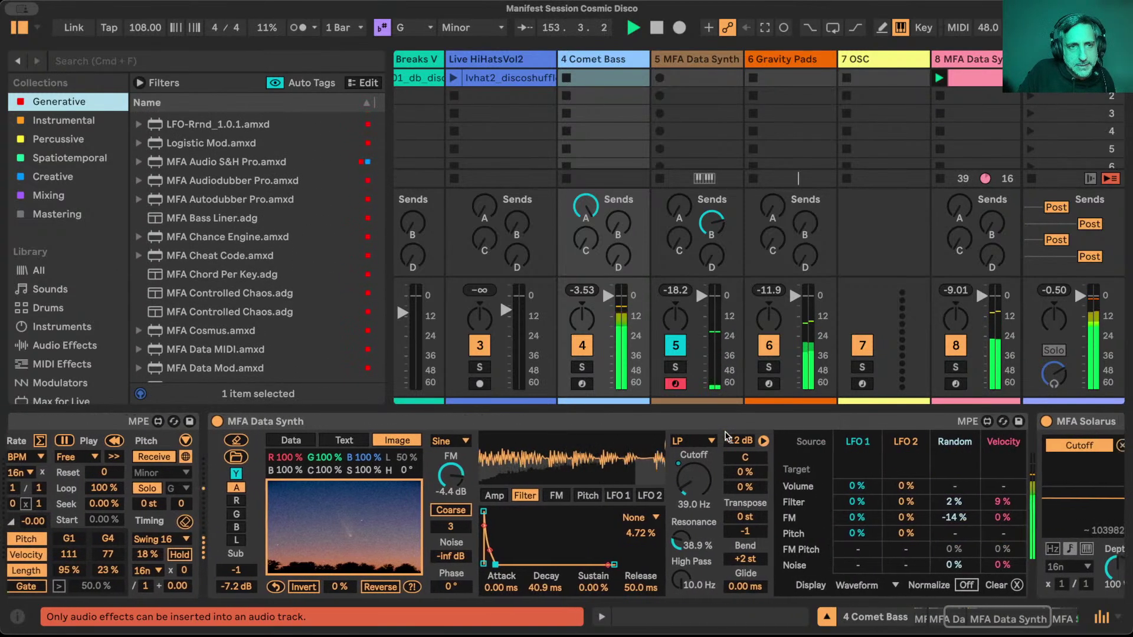
double_click(670, 420)
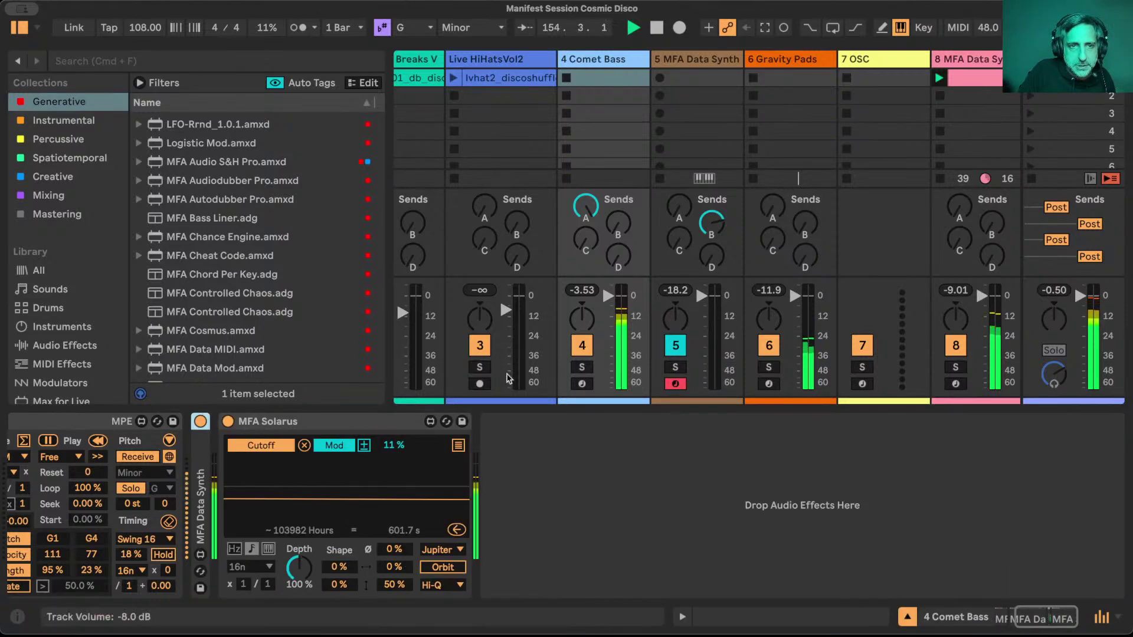
Add MFA Autodubber Pro after MFA Solarus in the Comet Bass chain and try mapping it to the Data MIDI play direction.
left_click_drag(224, 205, 920, 490)
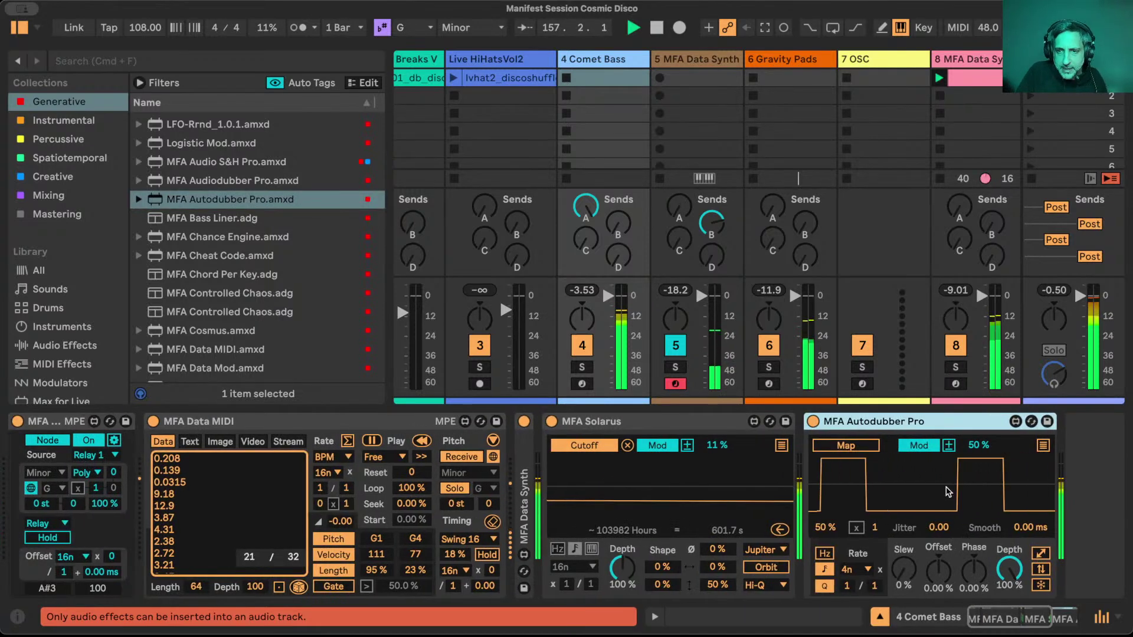
left_click(845, 446)
left_click(421, 456)
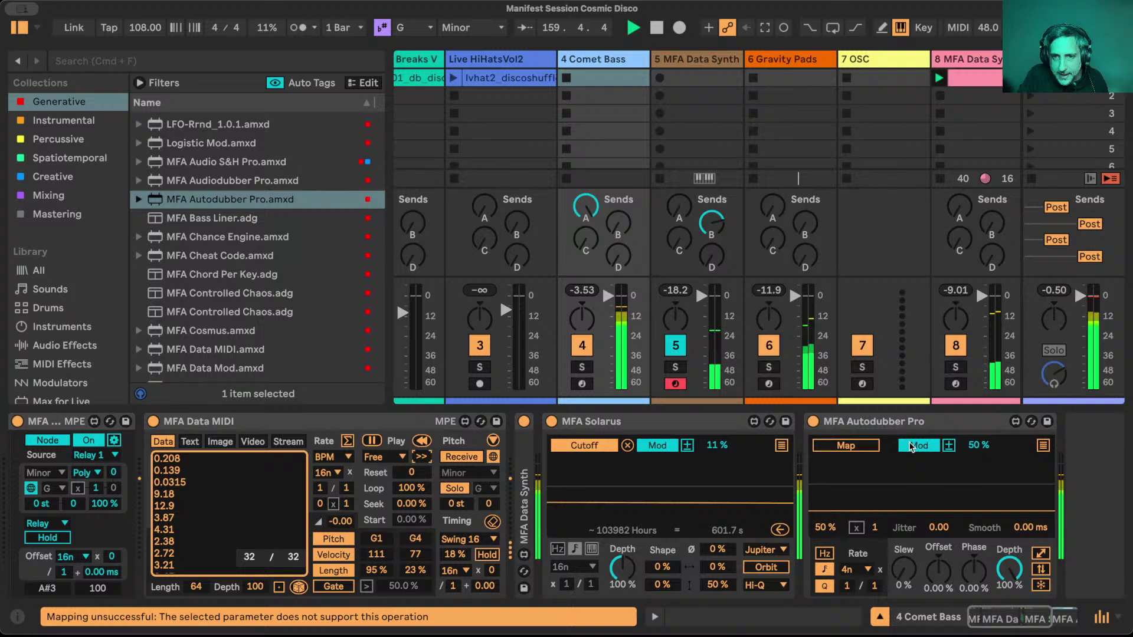
Map the Autodubber Pro in Remote mode to the Comet Bass Data MIDI play direction, with rate 2/1 and pulse width 27%.
left_click(912, 447)
left_click(421, 456)
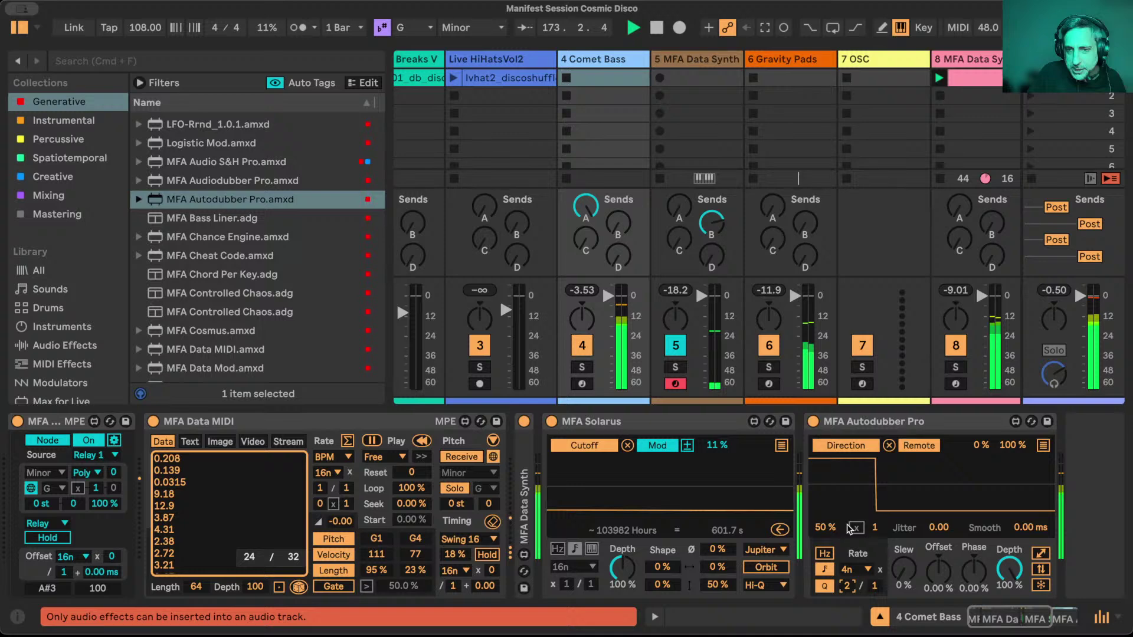
left_click_drag(824, 528, 824, 542)
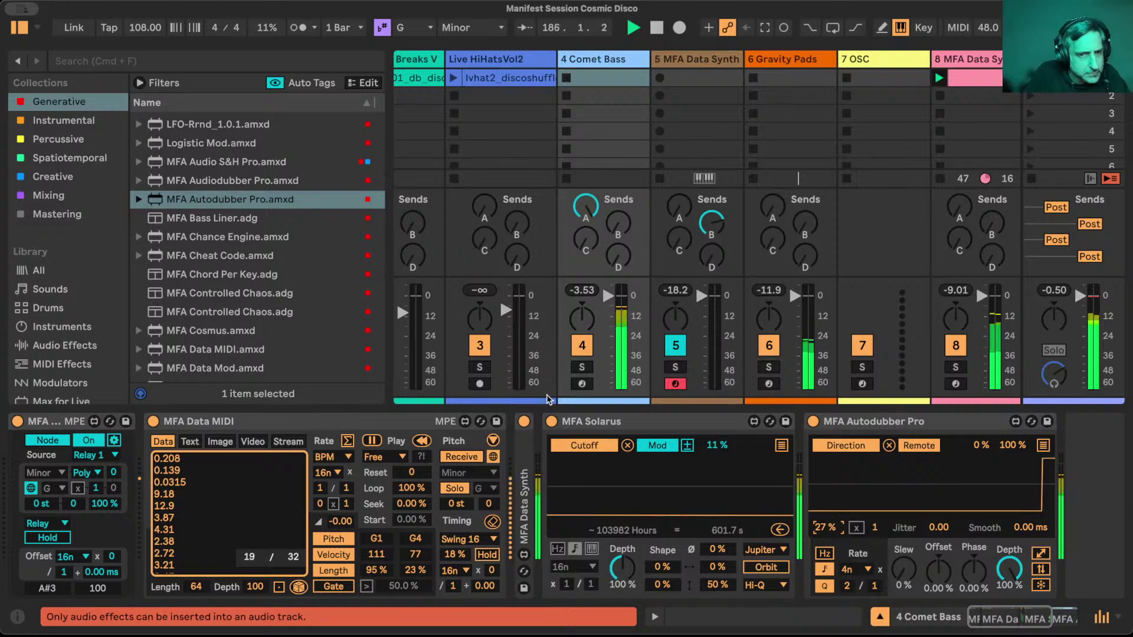
Switch the Gravity Pads track off and back on, and resume playback of its Data MIDI.
scroll(547, 399, "right", 3)
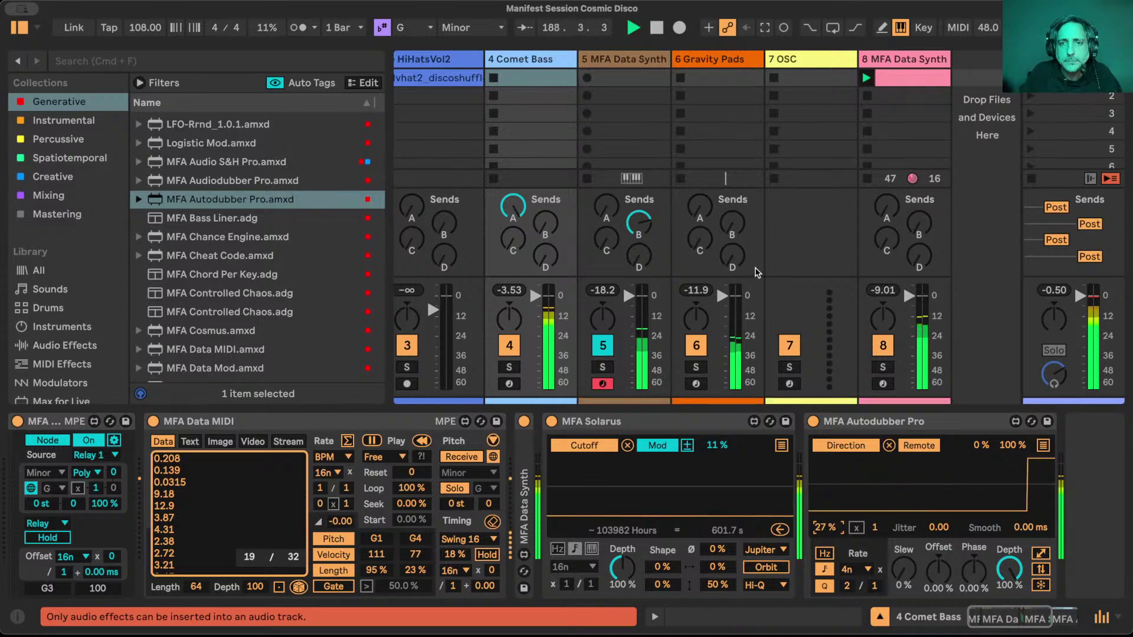
left_click(697, 347)
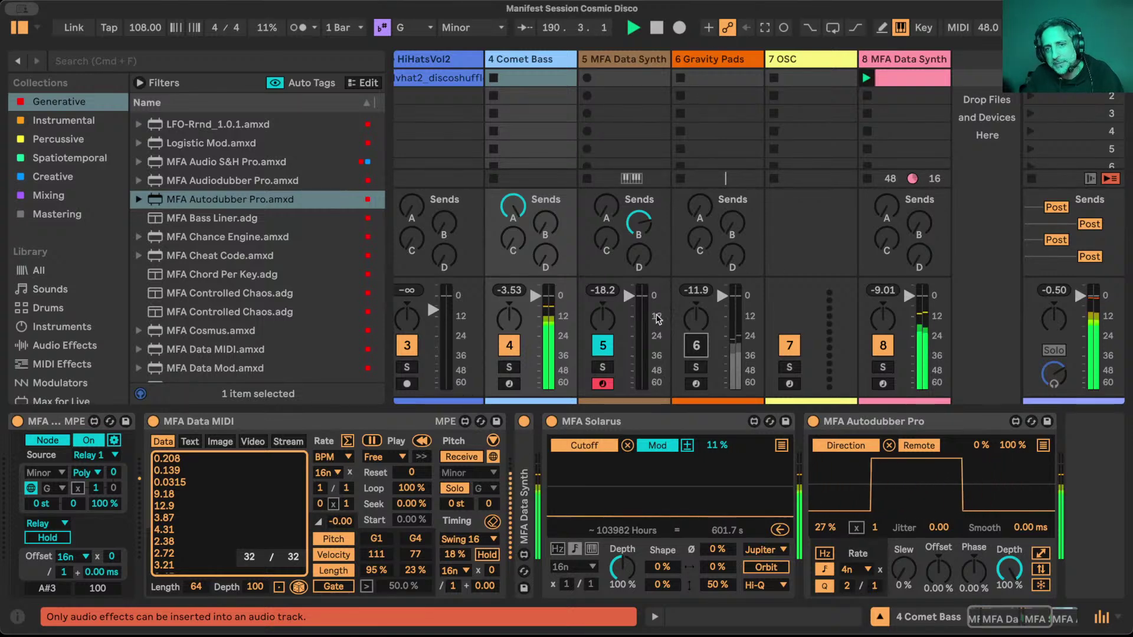
left_click(696, 346)
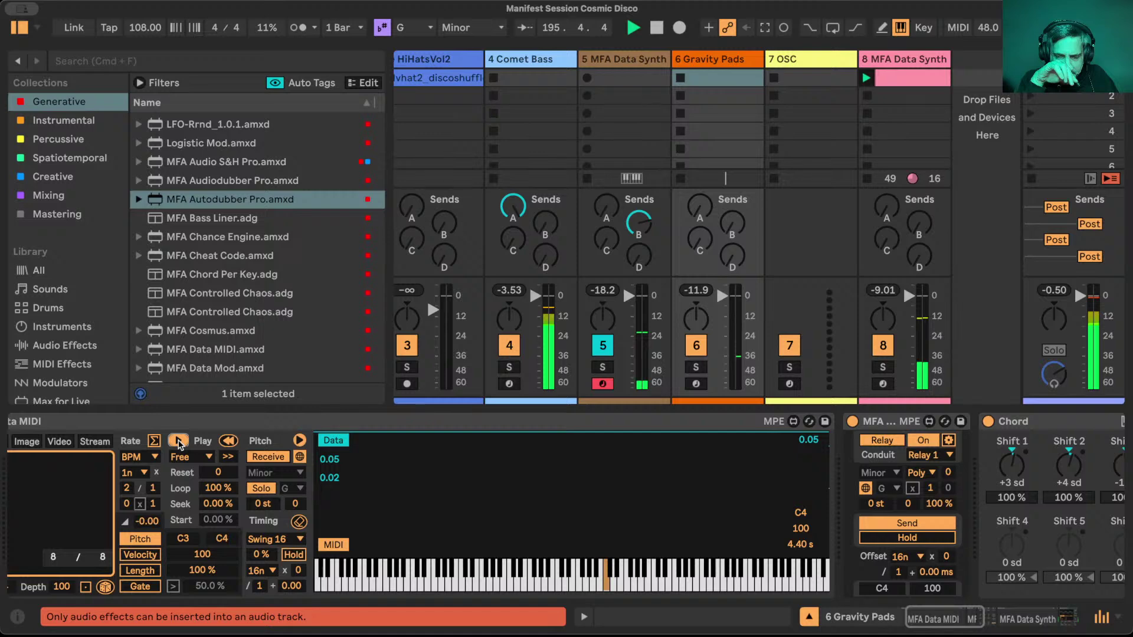
left_click(177, 440)
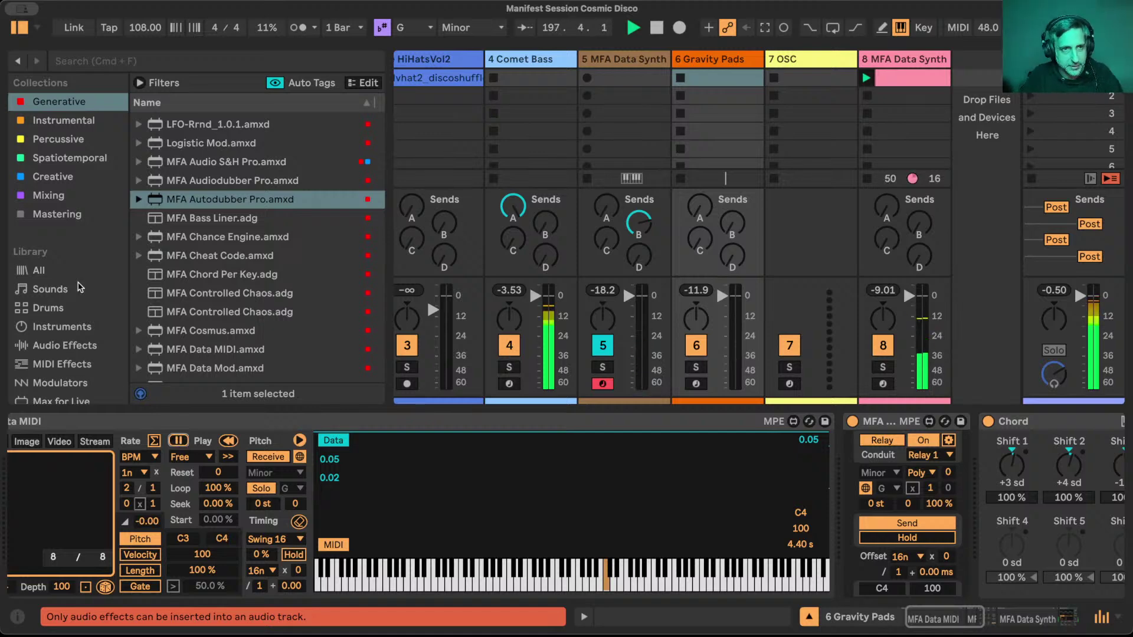
Insert an MFA X-Relay as a node between the existing relay and the Chord device in the Gravity Pads chain.
key("Down")
key("Down")
key("Down")
key("Down")
key("Down")
key("Down")
key("Down")
key("Down")
key("Down")
key("Down")
key("Down")
key("Down")
key("Down")
key("Down")
key("Down")
key("Down")
key("Down")
key("Down")
key("Down")
key("Down")
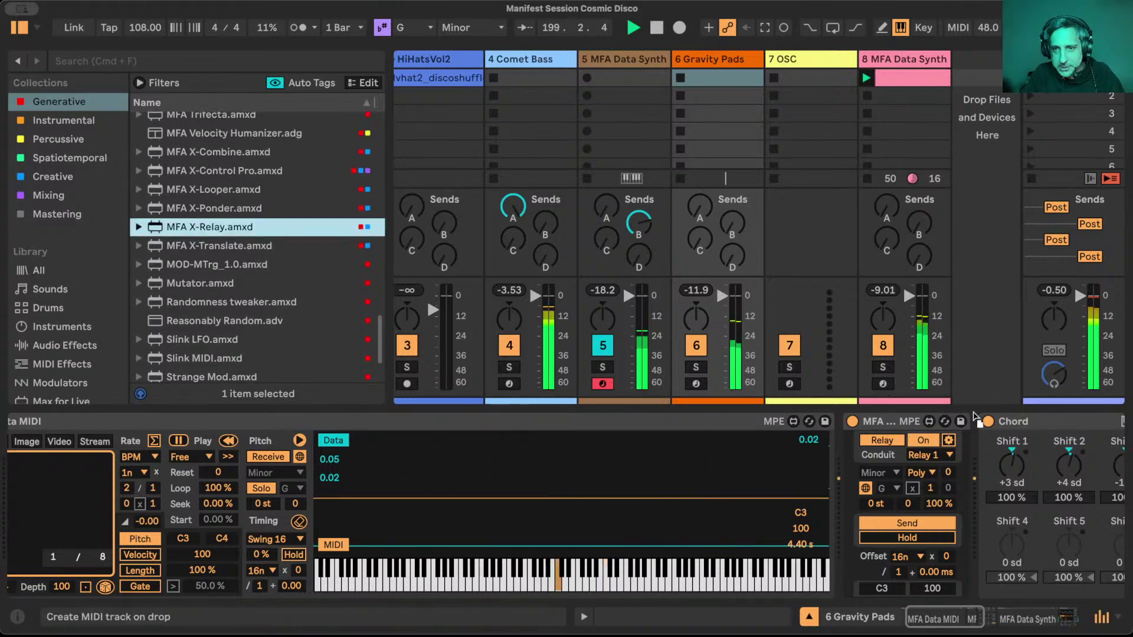
key("Return")
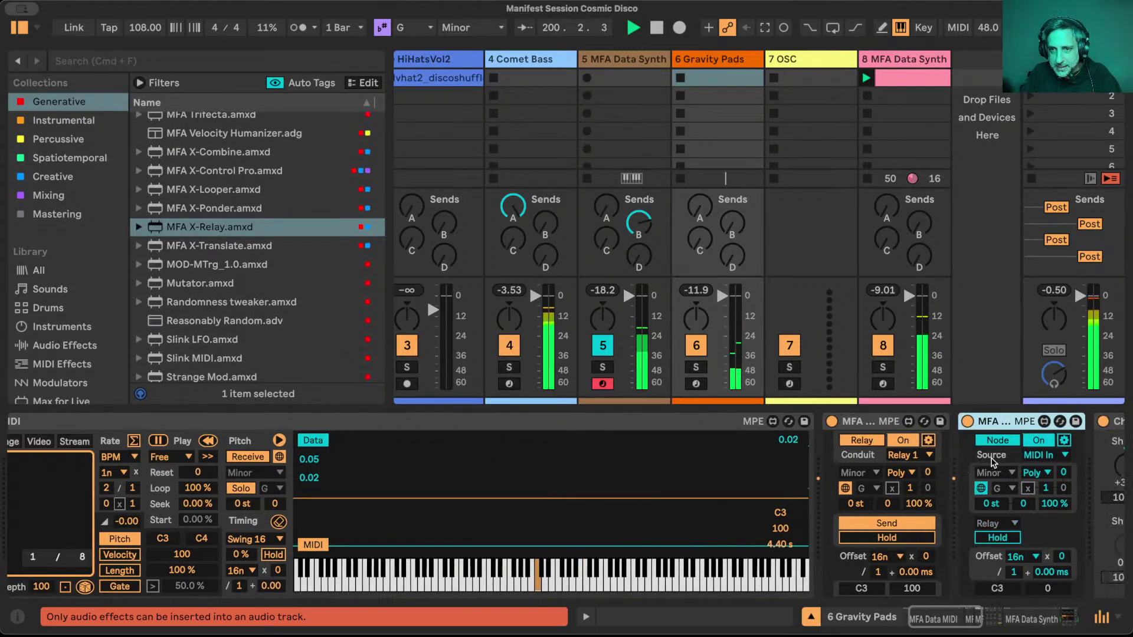
Switch the new Gravity Pads relay node off and back on to hear how it gates the pads.
left_click(620, 441)
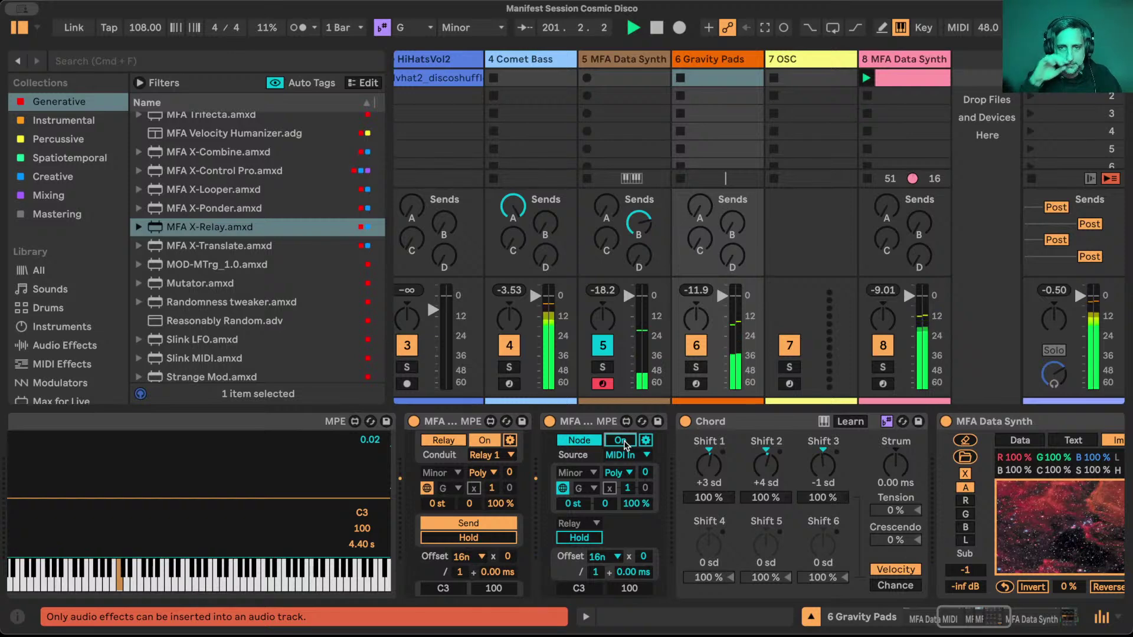
left_click(473, 488)
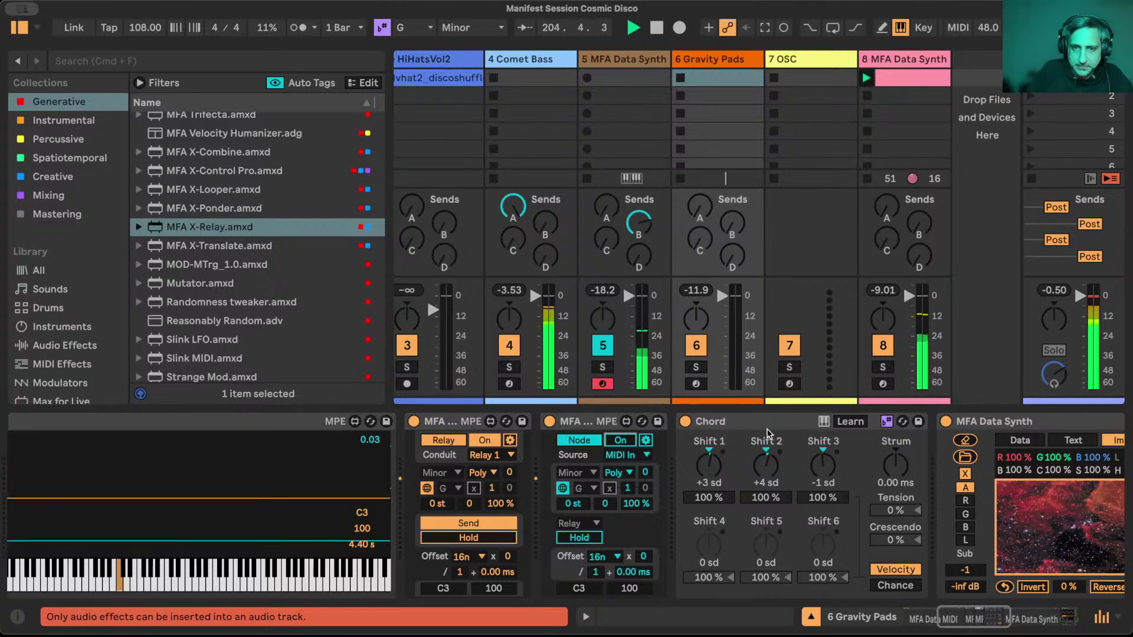
left_click(628, 442)
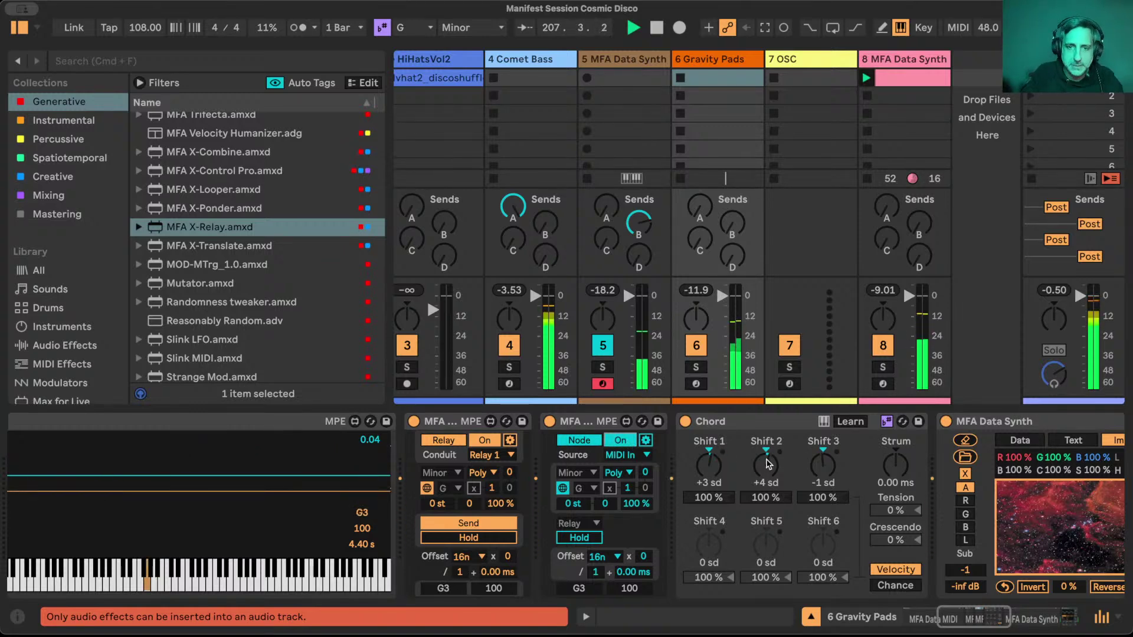
scroll(762, 463, "left", 8)
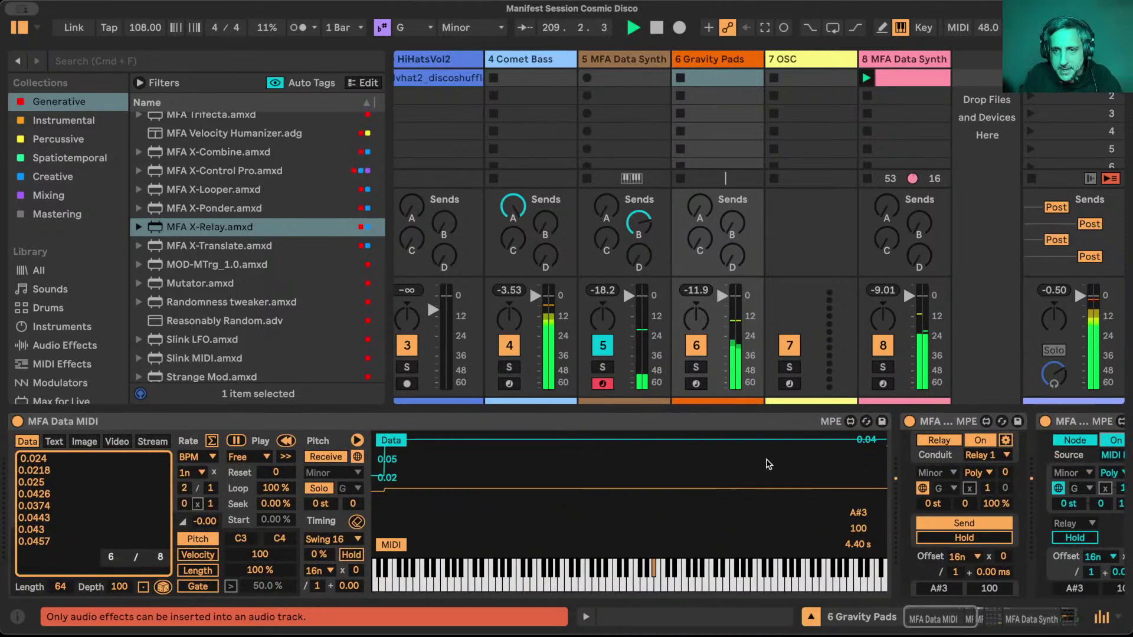
scroll(766, 463, "right", 8)
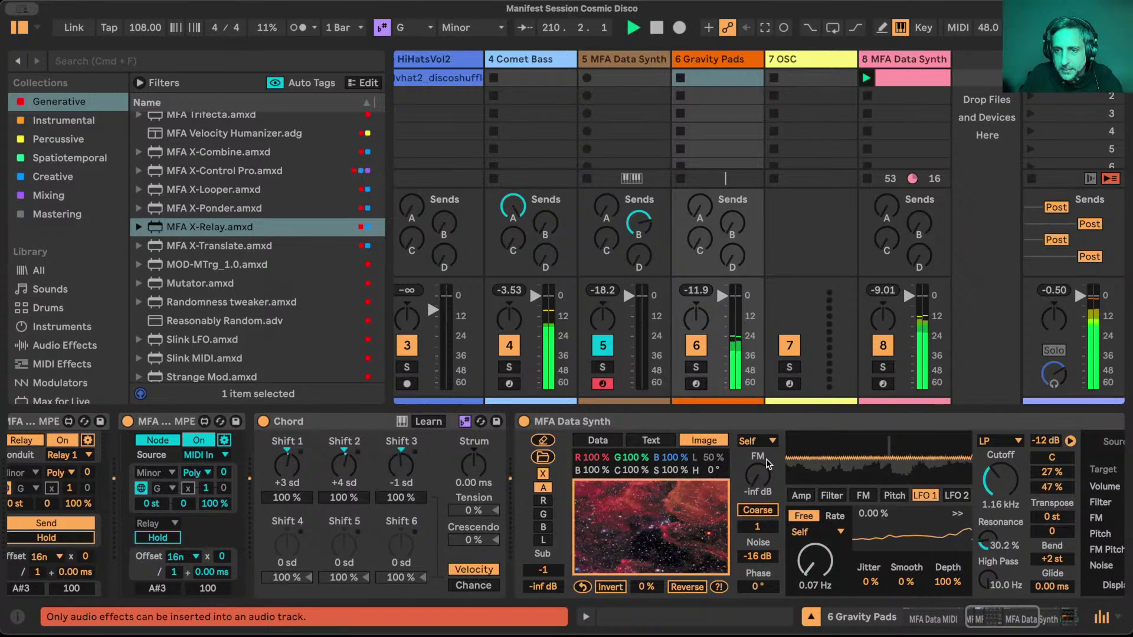
scroll(766, 463, "right", 6)
scroll(769, 464, "right", 1)
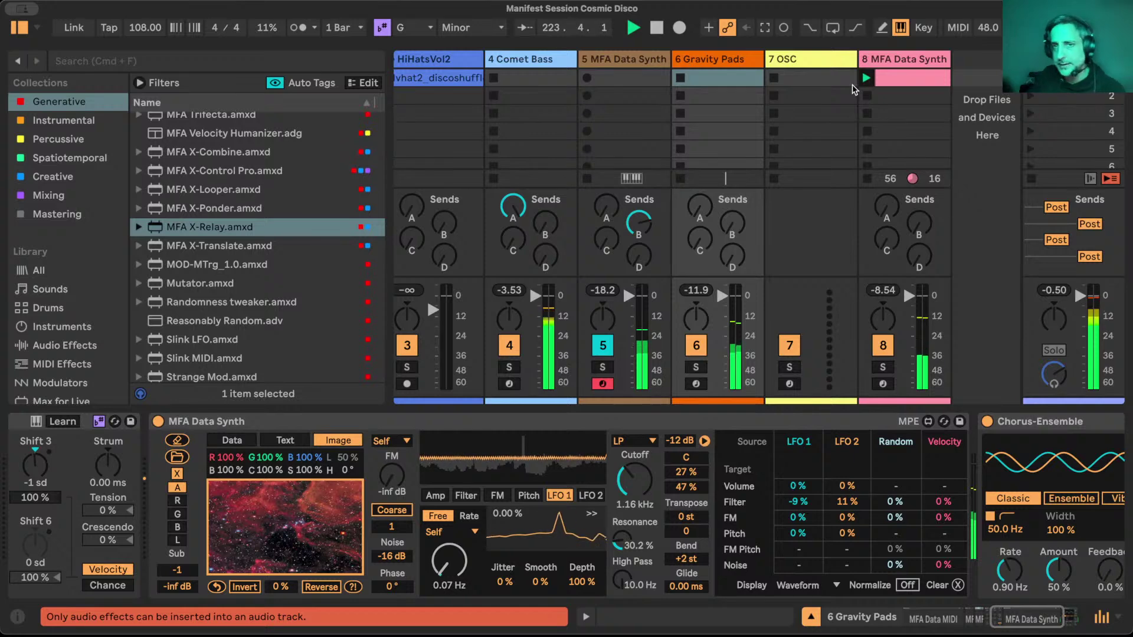
Delete the existing MFA Data MIDI device from the OSC track.
left_click(837, 77)
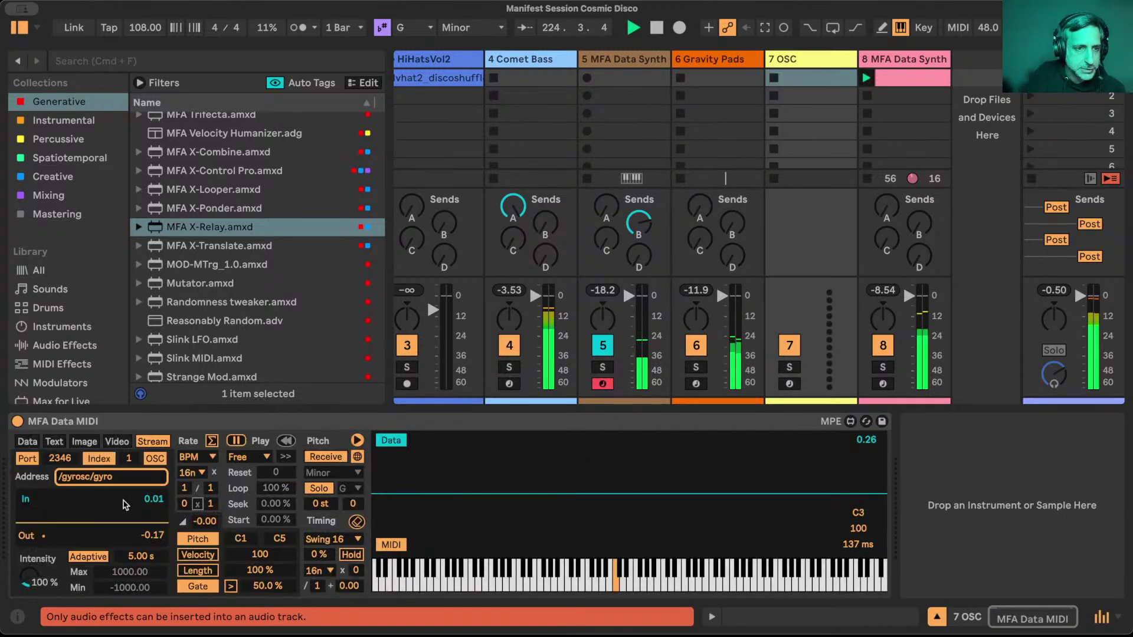
left_click_drag(132, 479, 2, 470)
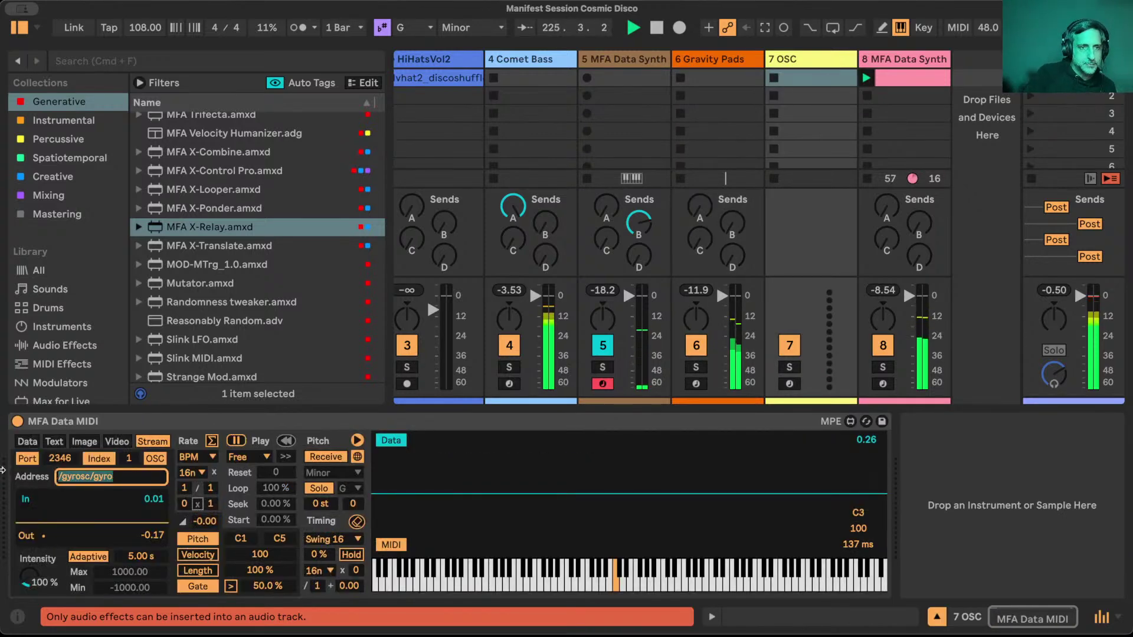
left_click(142, 418)
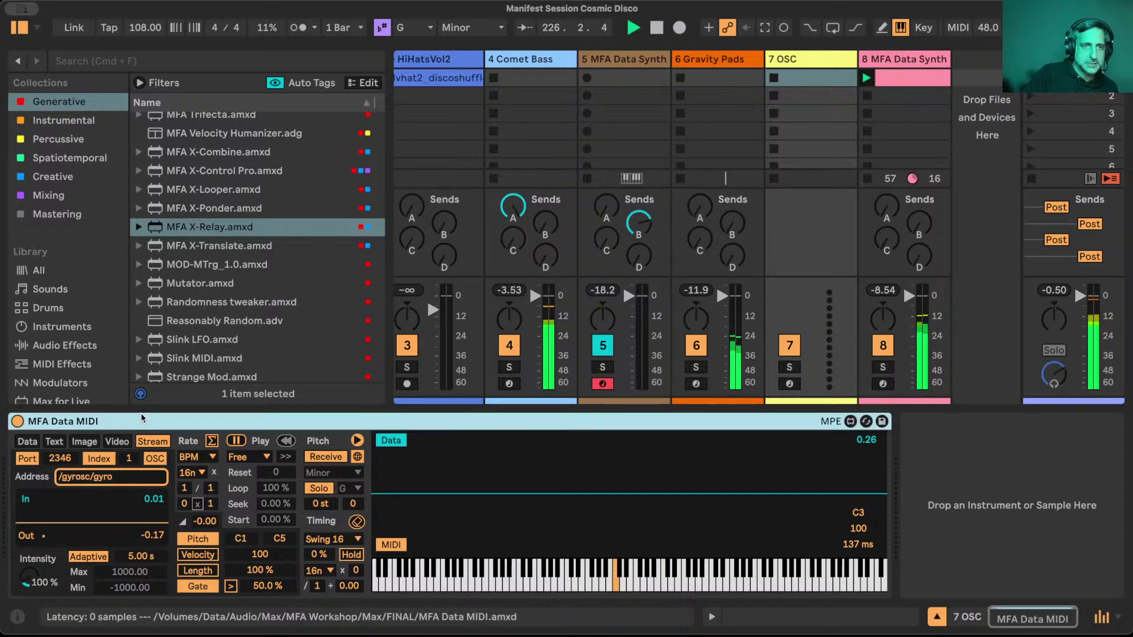
key("Delete")
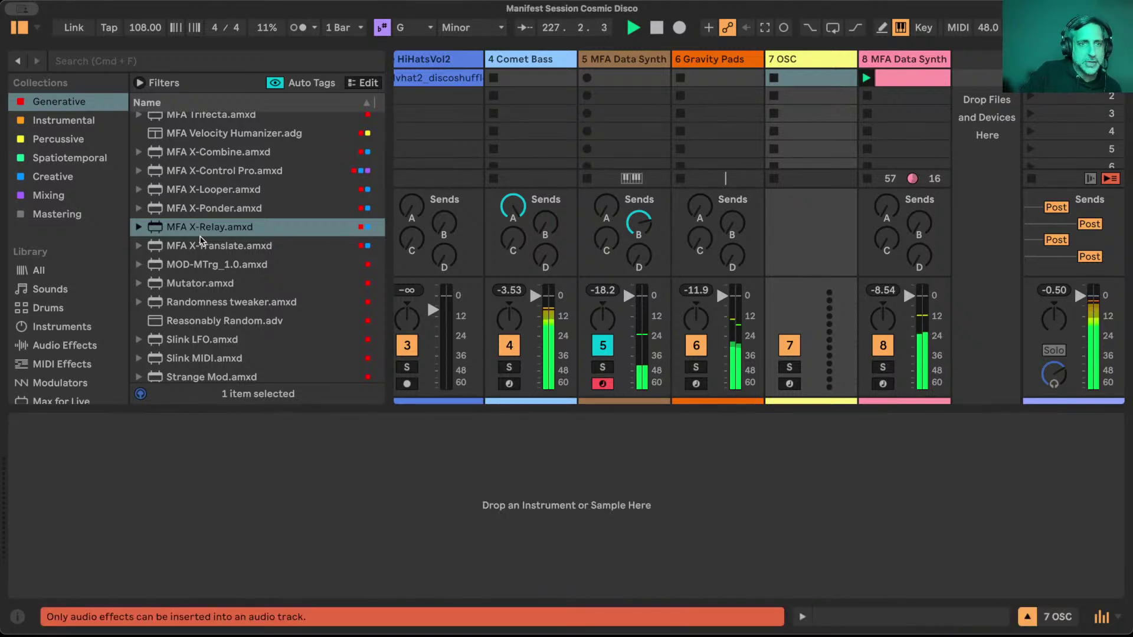
Add a fresh MFA Data MIDI device from the Generative collection to the empty OSC track.
scroll(205, 237, "up", 10)
scroll(205, 237, "up", 10)
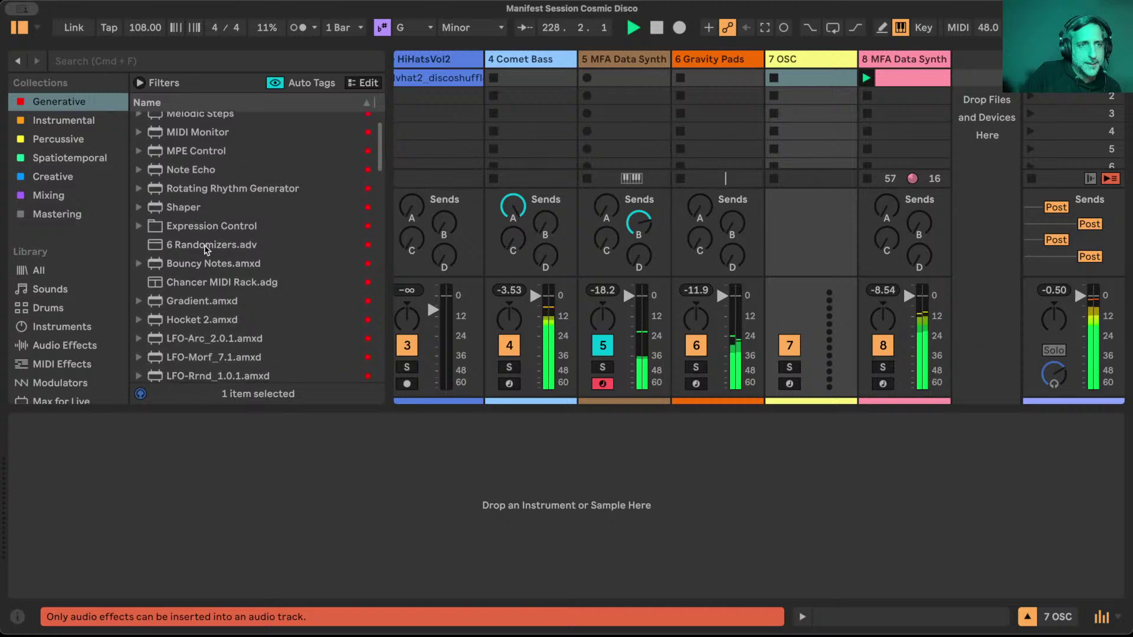
scroll(184, 240, "down", 4)
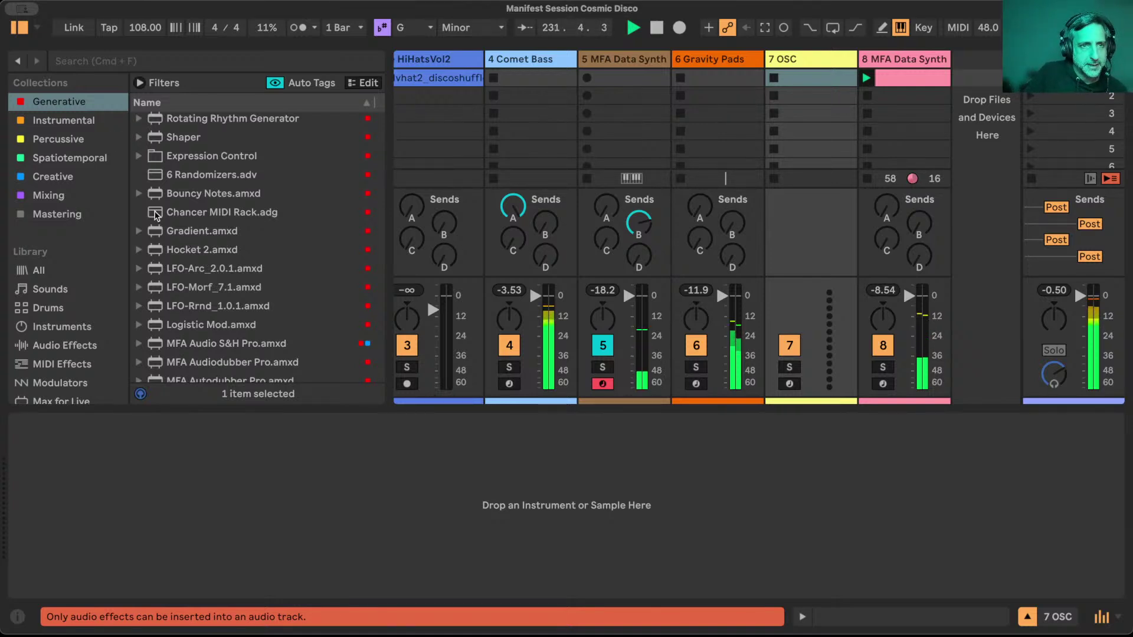
scroll(158, 224, "down", 8)
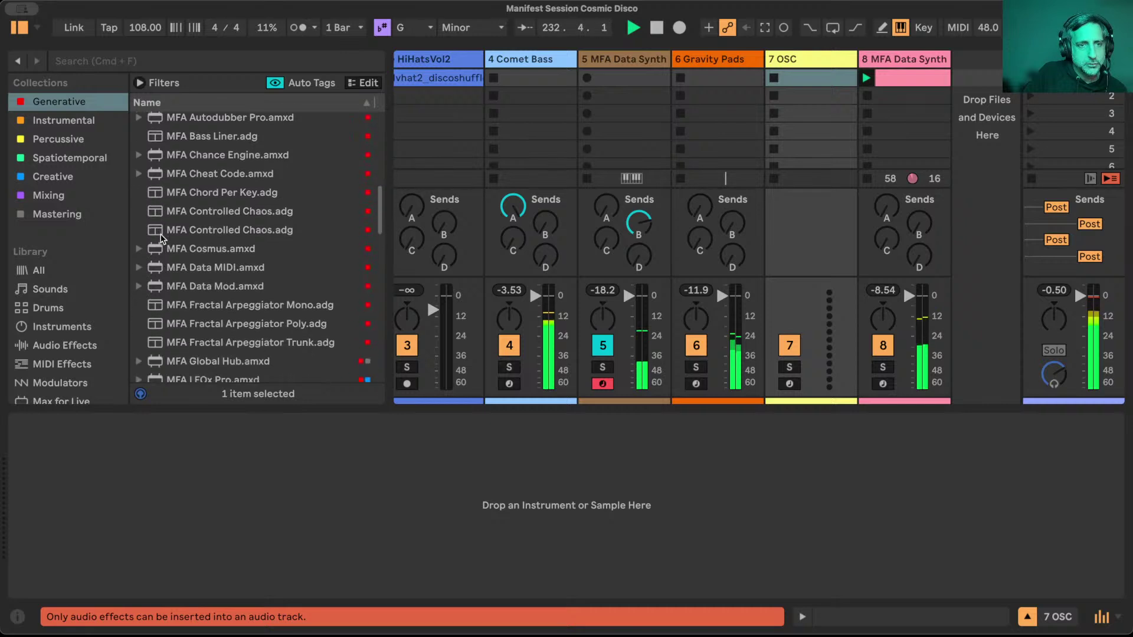
scroll(161, 237, "down", 1)
left_click_drag(164, 237, 147, 472)
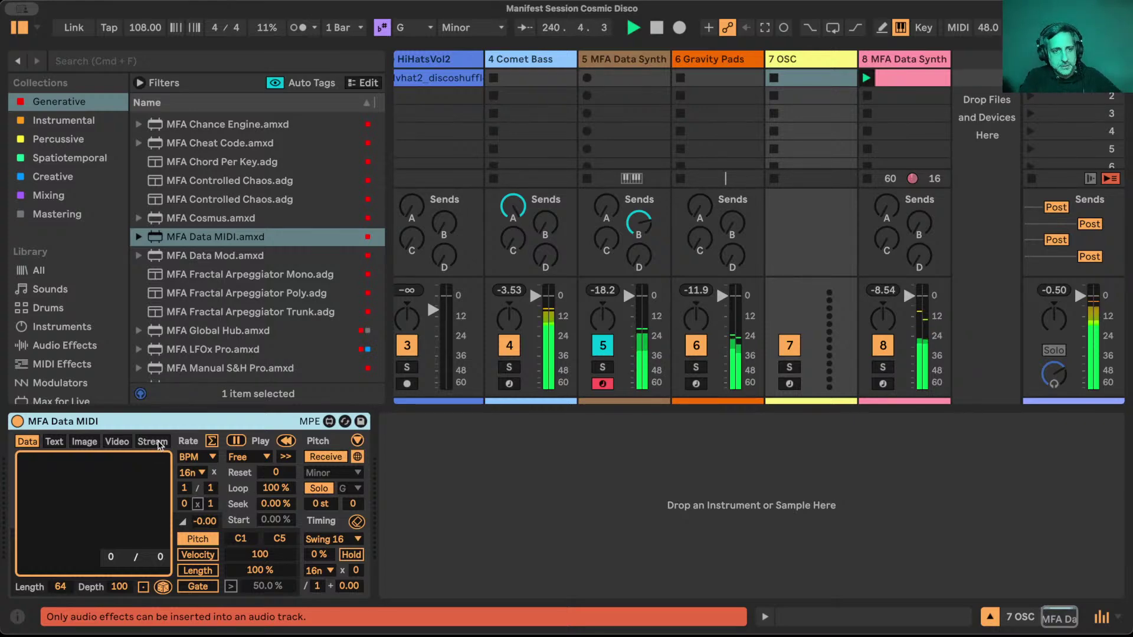
Switch the OSC track's Data MIDI to Stream input, try port 24175 and set the port to 2346.
left_click(154, 441)
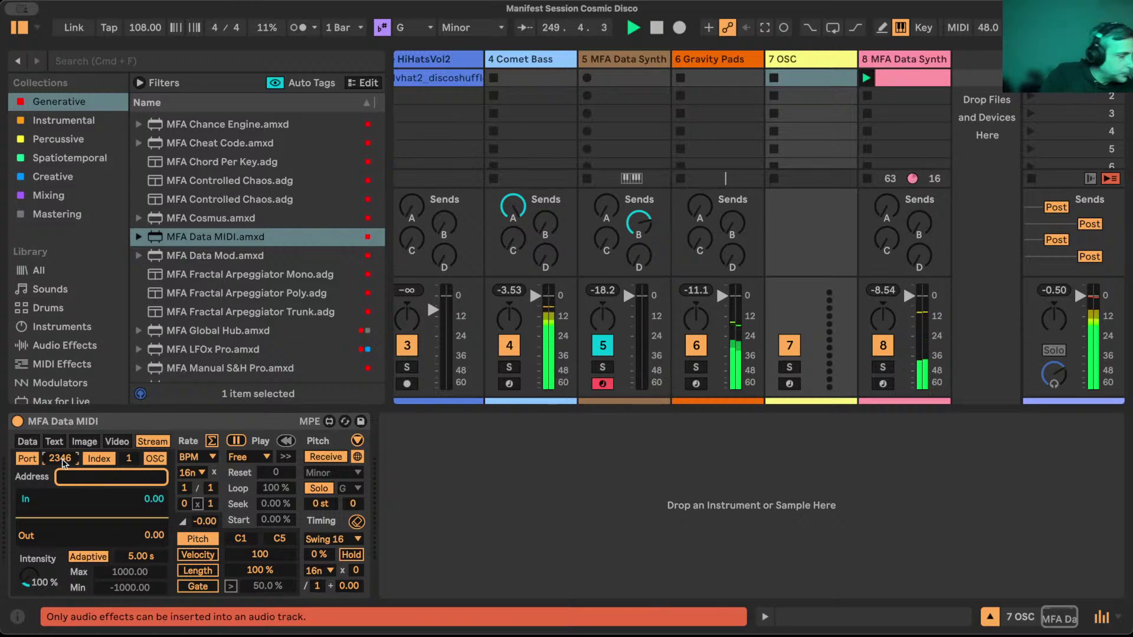
type("24175")
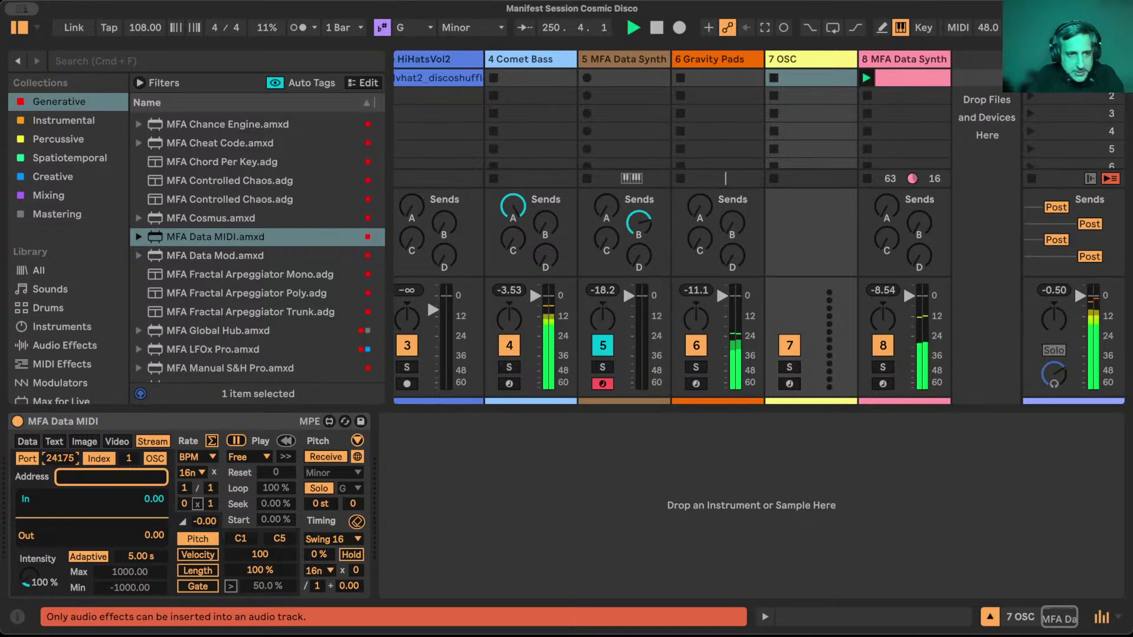
left_click_drag(61, 460, 61, 464)
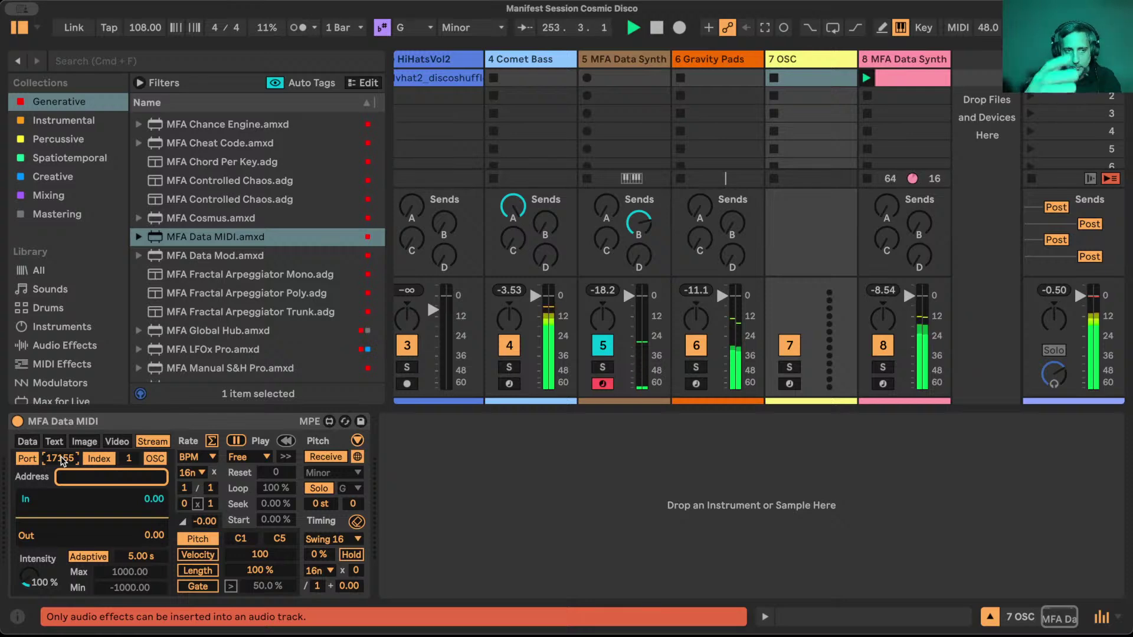
type("2346")
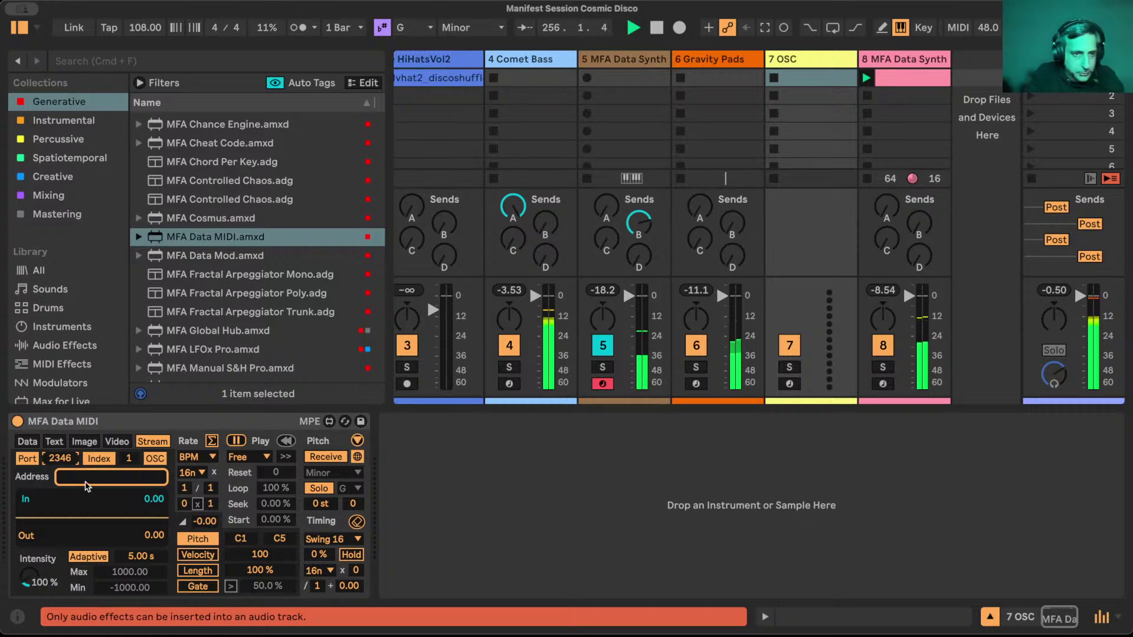
Set the OSC address of the Data MIDI stream to /gyrosc/gyro.
type("/")
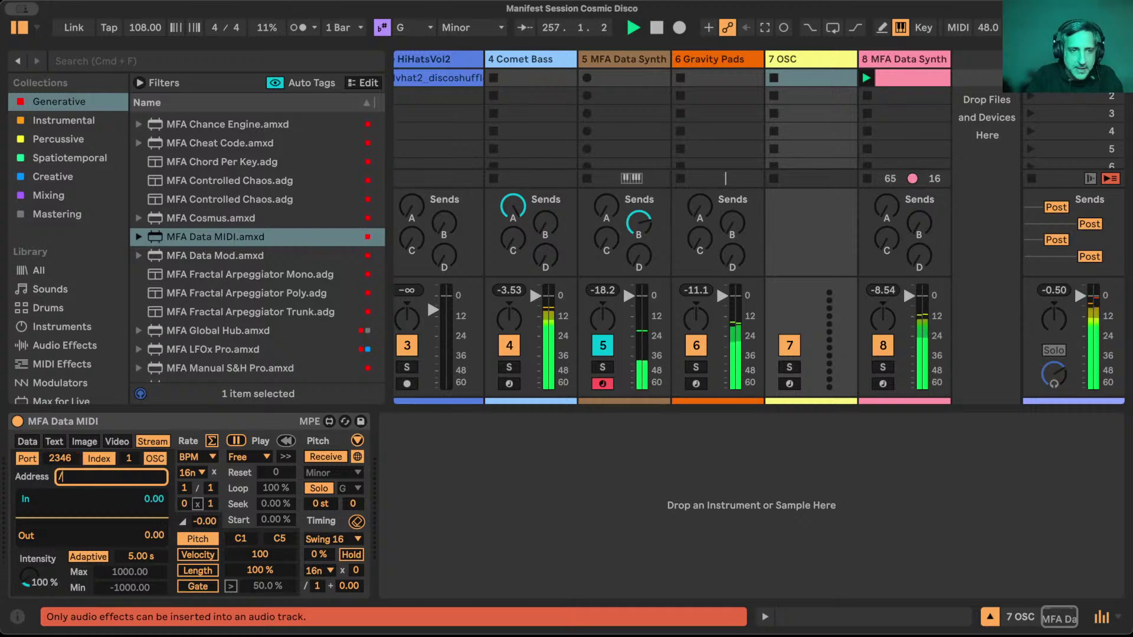
type("gyrosc/gyro")
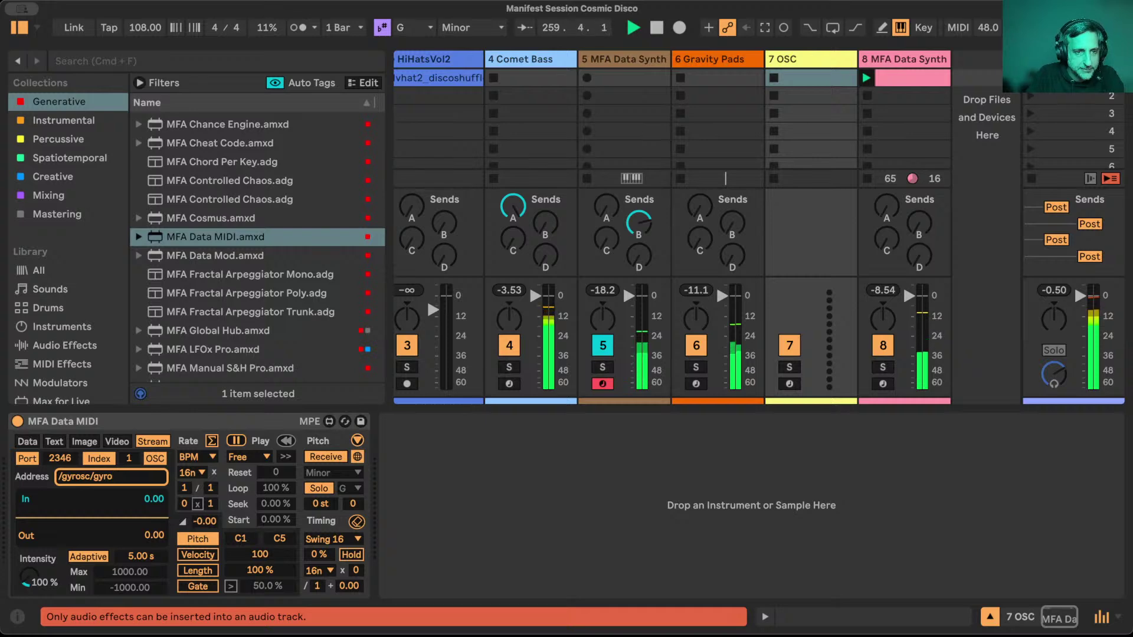
key("Return")
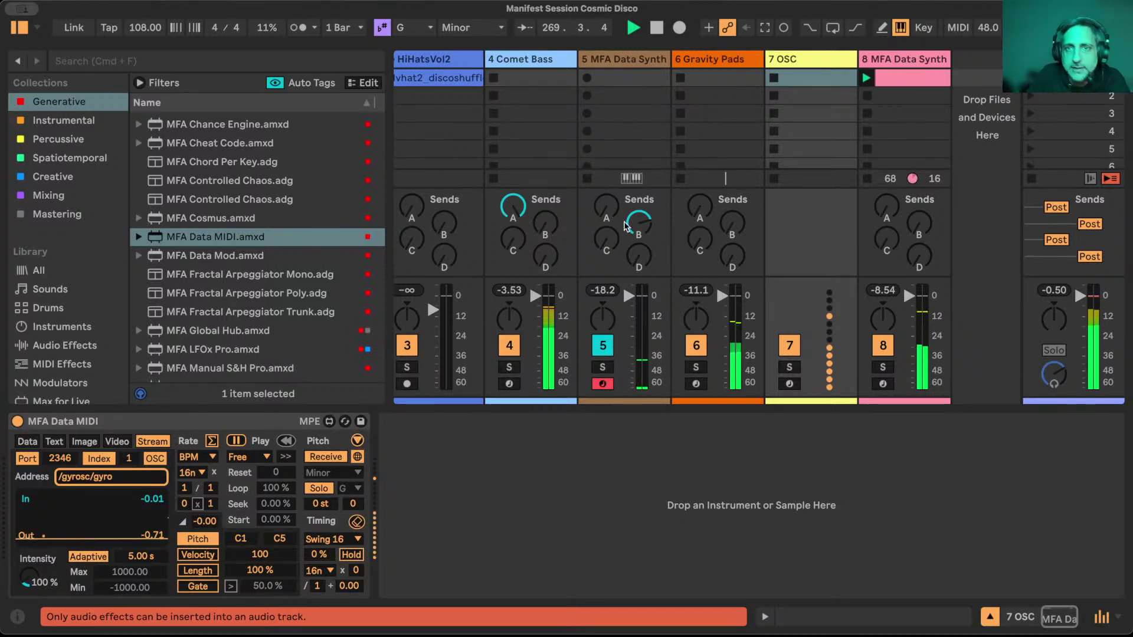
Turn off the relay node before the Chord device in the Gravity Pads chain.
left_click(707, 54)
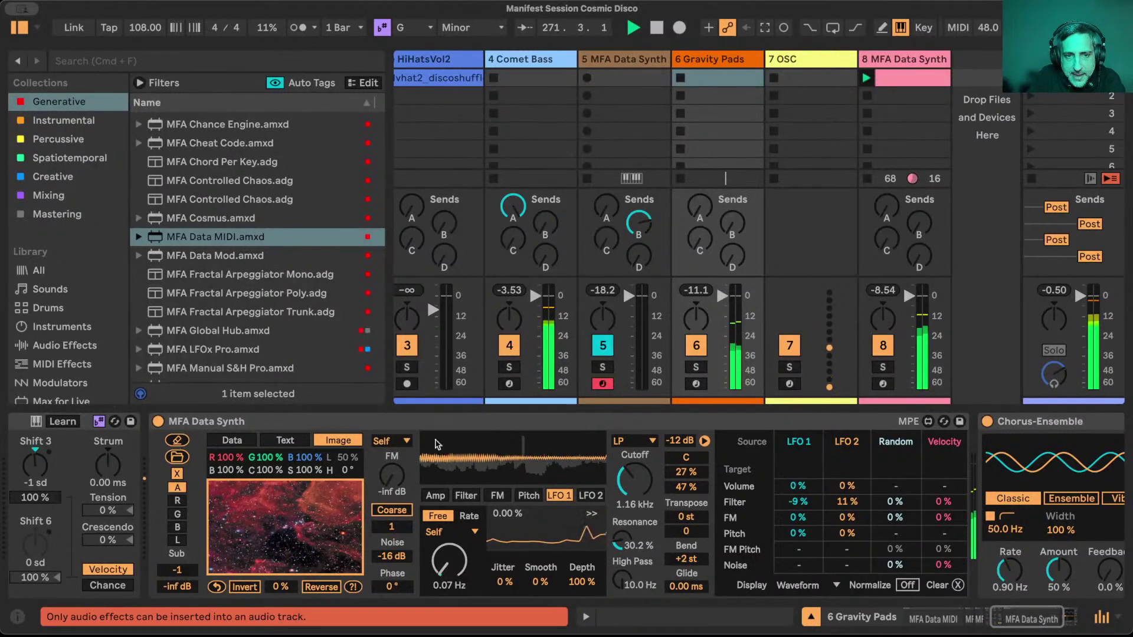
scroll(512, 474, "left", 10)
scroll(512, 474, "left", 2)
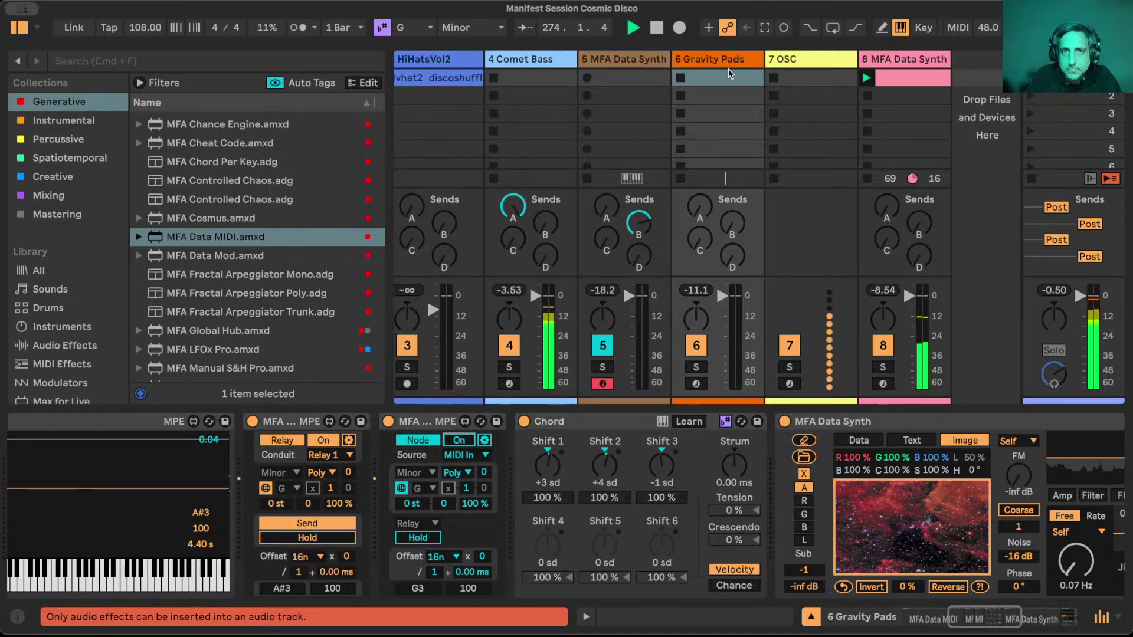
Save the set and add an MFA Data Synth from the Instrumental collection after the Data MIDI on the OSC track.
left_click(804, 58)
key("super+s")
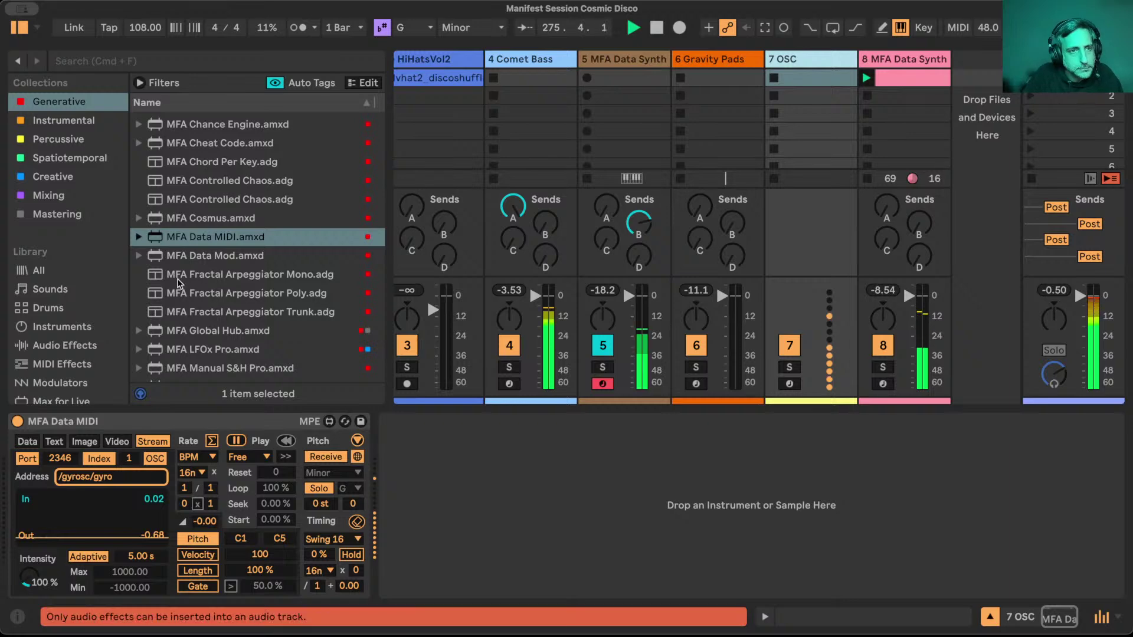
left_click(51, 119)
left_click_drag(183, 143, 441, 538)
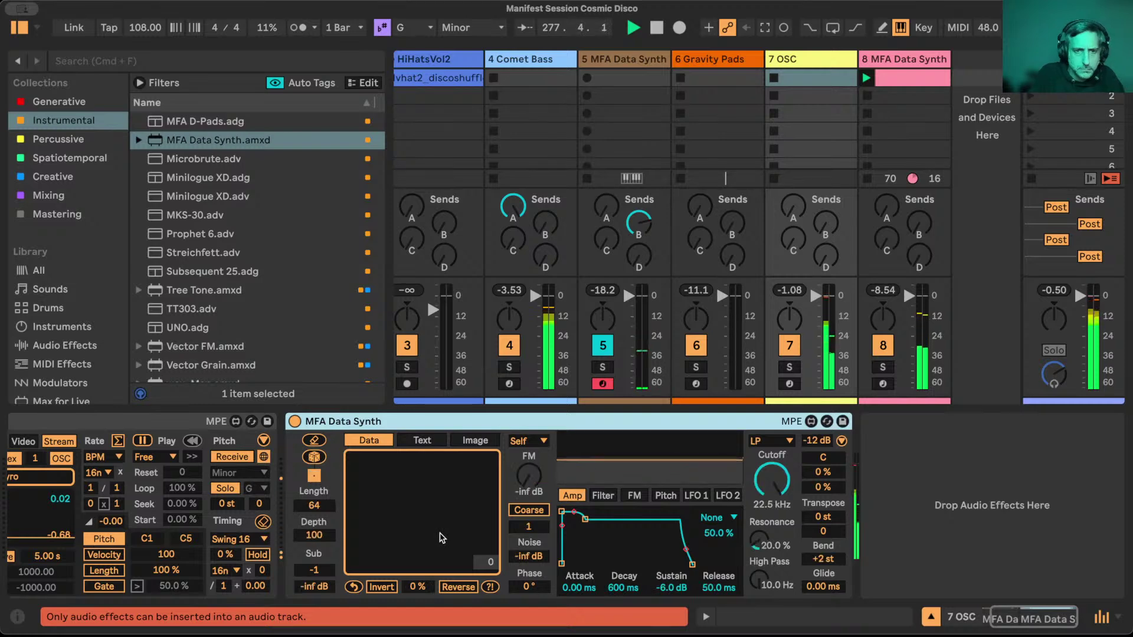
Switch the OSC track's Data Synth to Text source and enter "space is the place", audition it and stop playback.
left_click(422, 441)
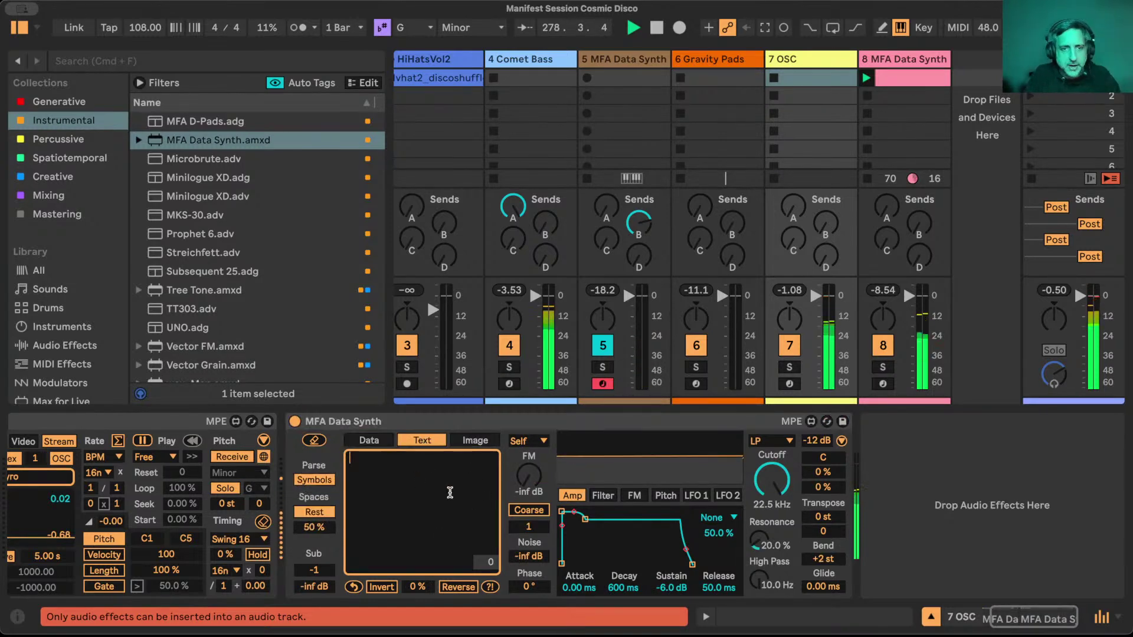
type("space")
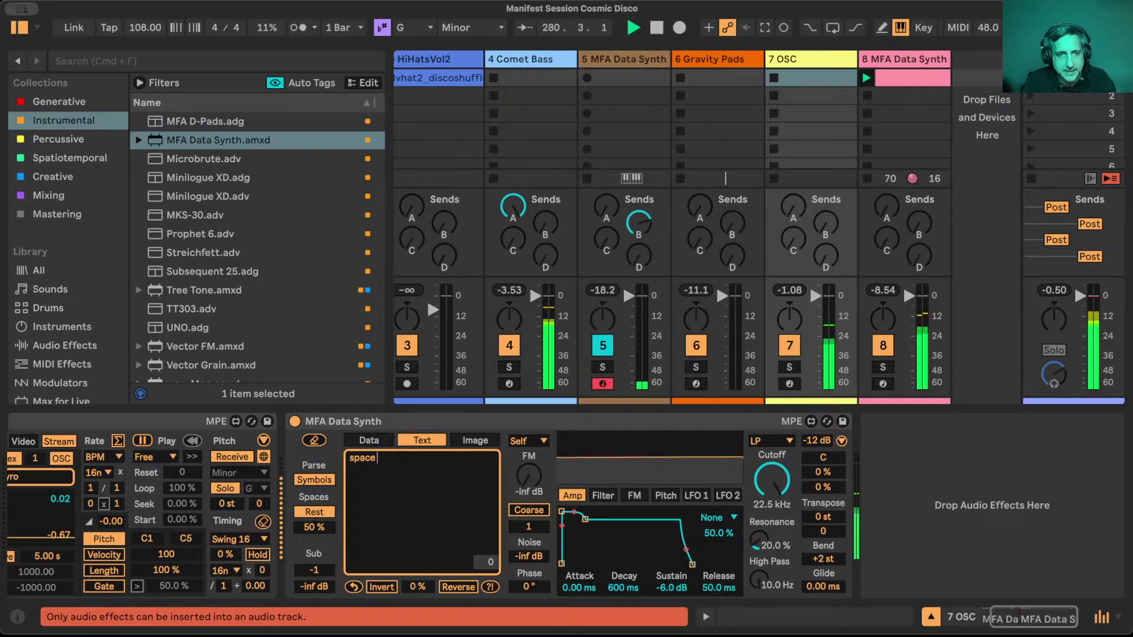
type(" is the place")
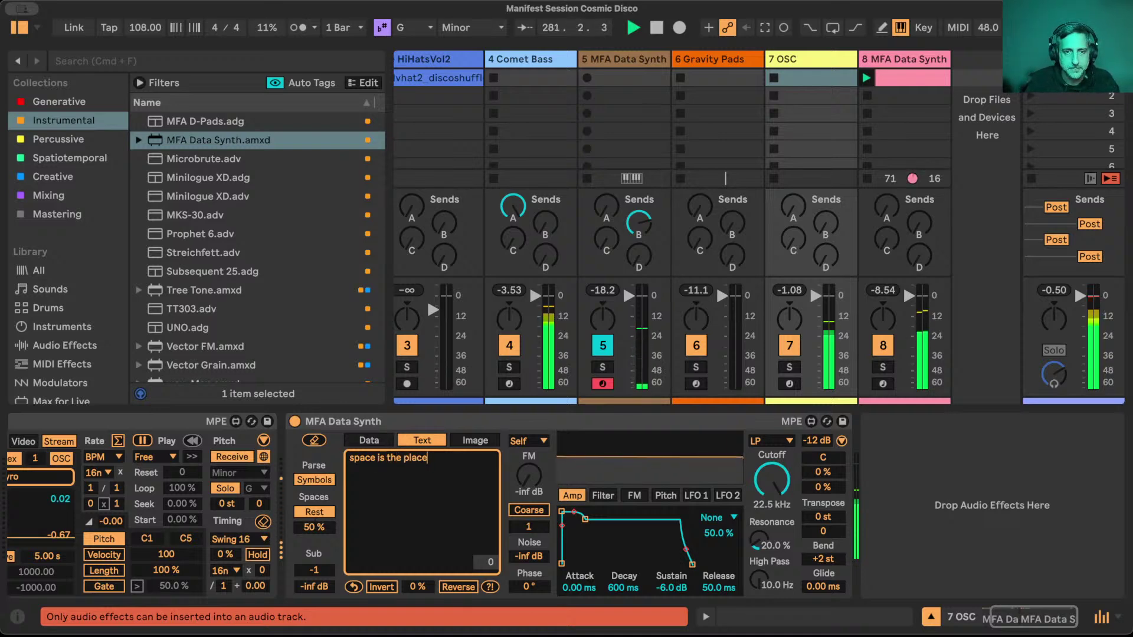
key("Return")
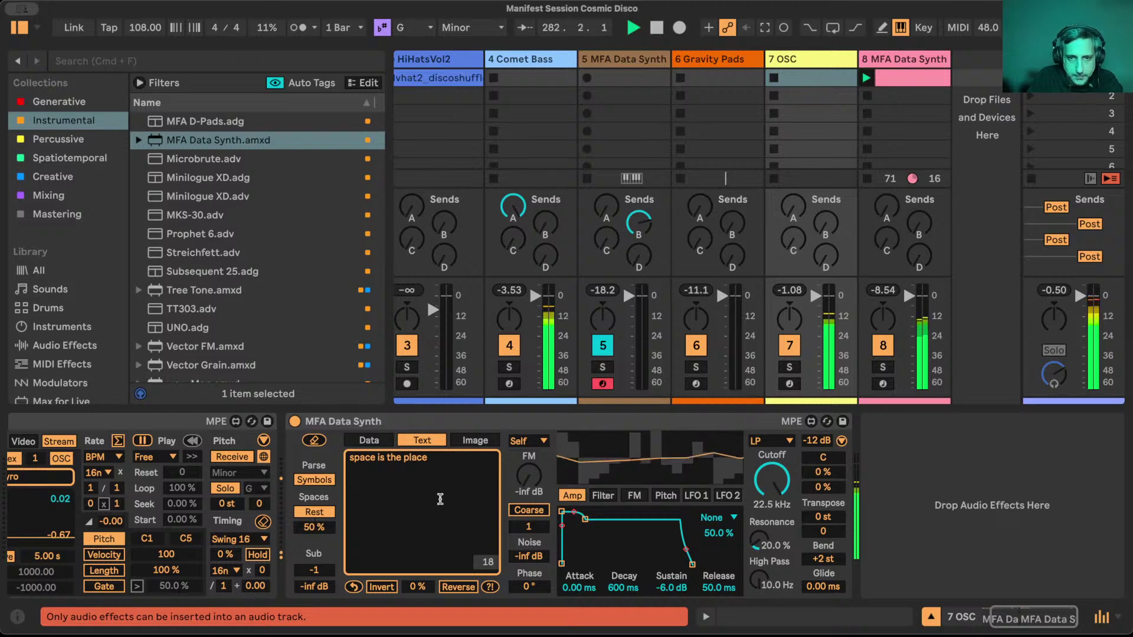
scroll(494, 525, "left", 3)
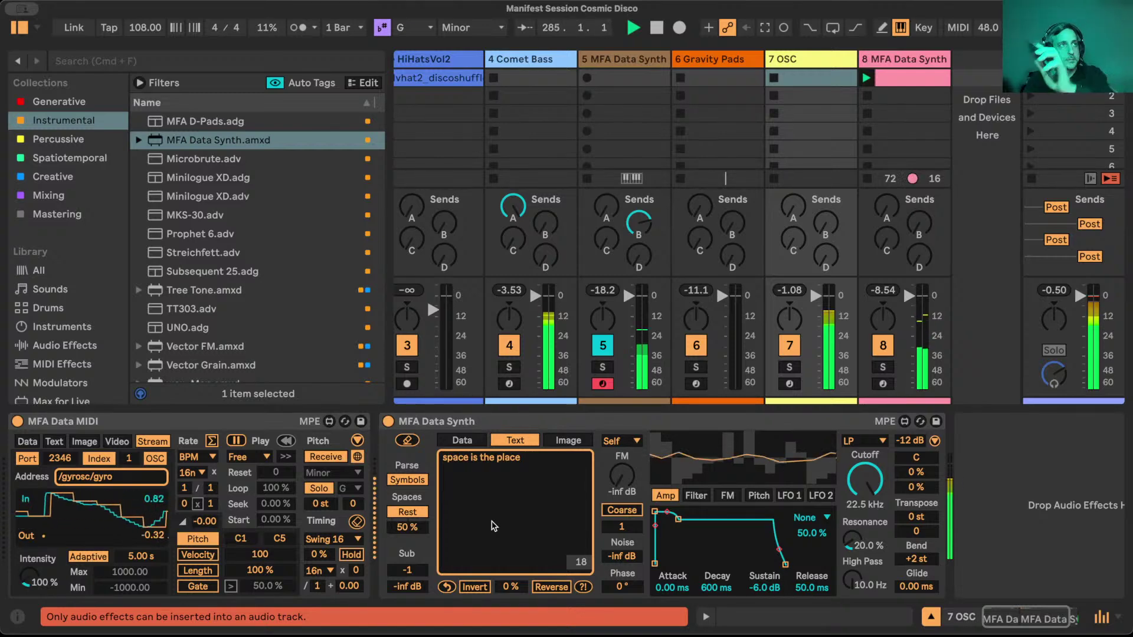
key("space")
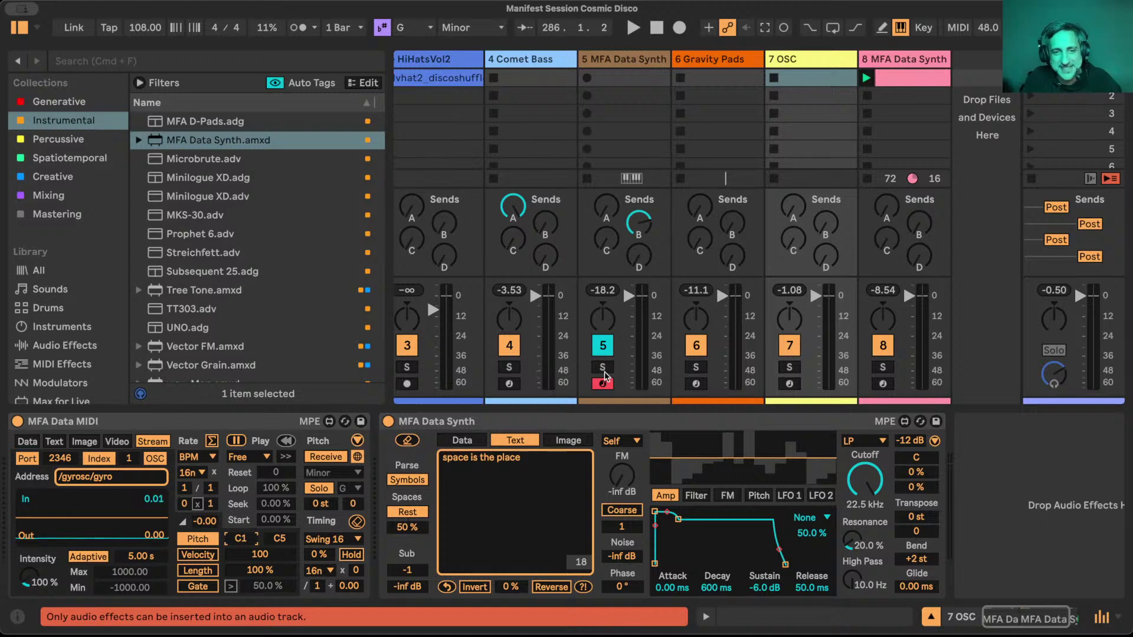
Set the Data Synth's filter to HP with a cutoff of 671 Hz and a resonance of 27.9 %.
left_click(549, 461)
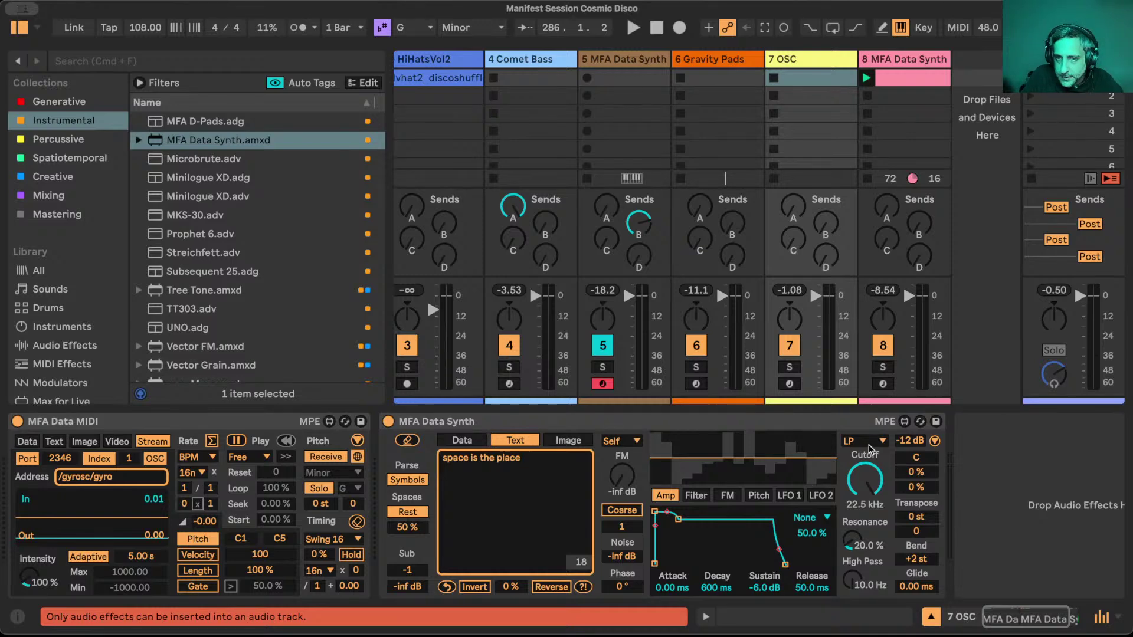
left_click(869, 448)
left_click(862, 473)
left_click_drag(860, 485, 860, 522)
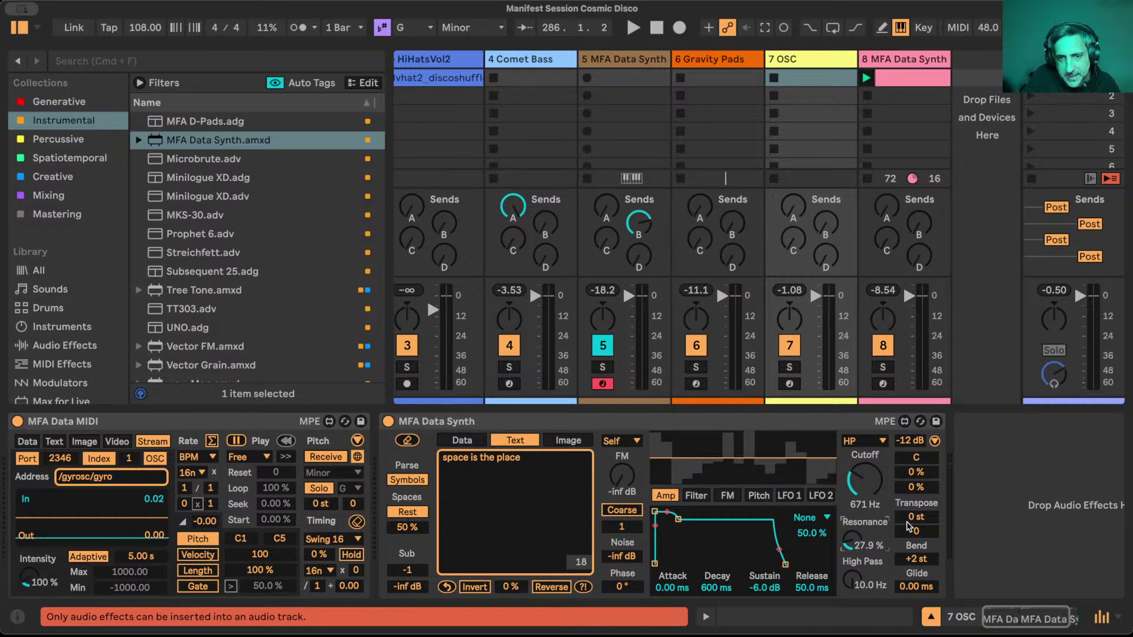
Switch the Data Synth's FM ratio to Fine at 7.29 and raise the FM amount to -6.1 dB.
left_click(699, 498)
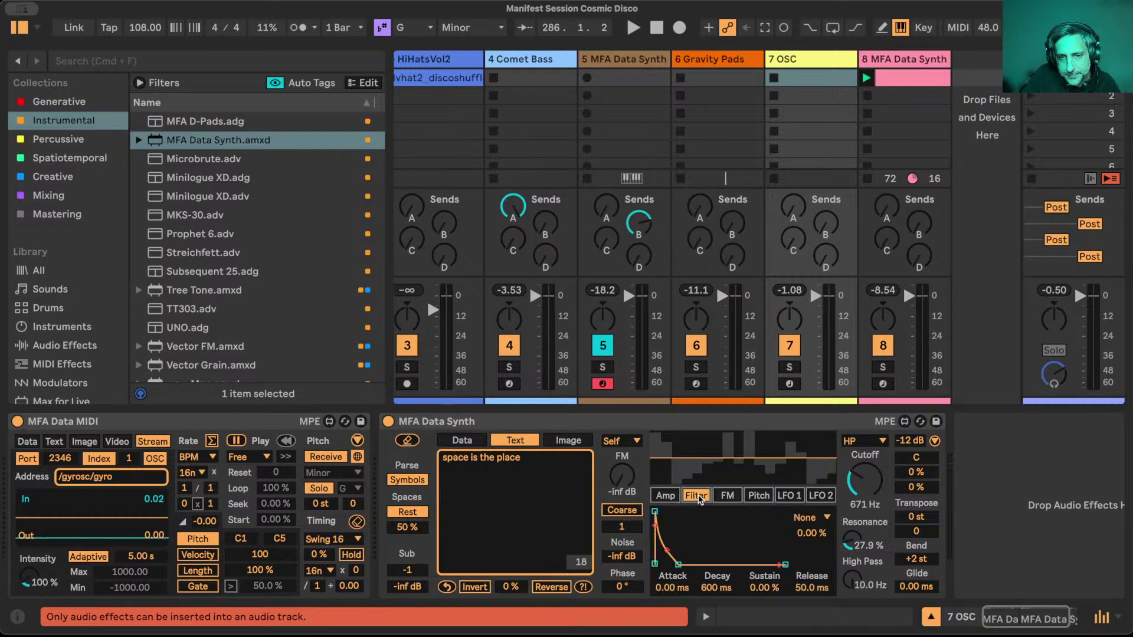
left_click(726, 496)
left_click(630, 508)
left_click_drag(630, 531, 630, 519)
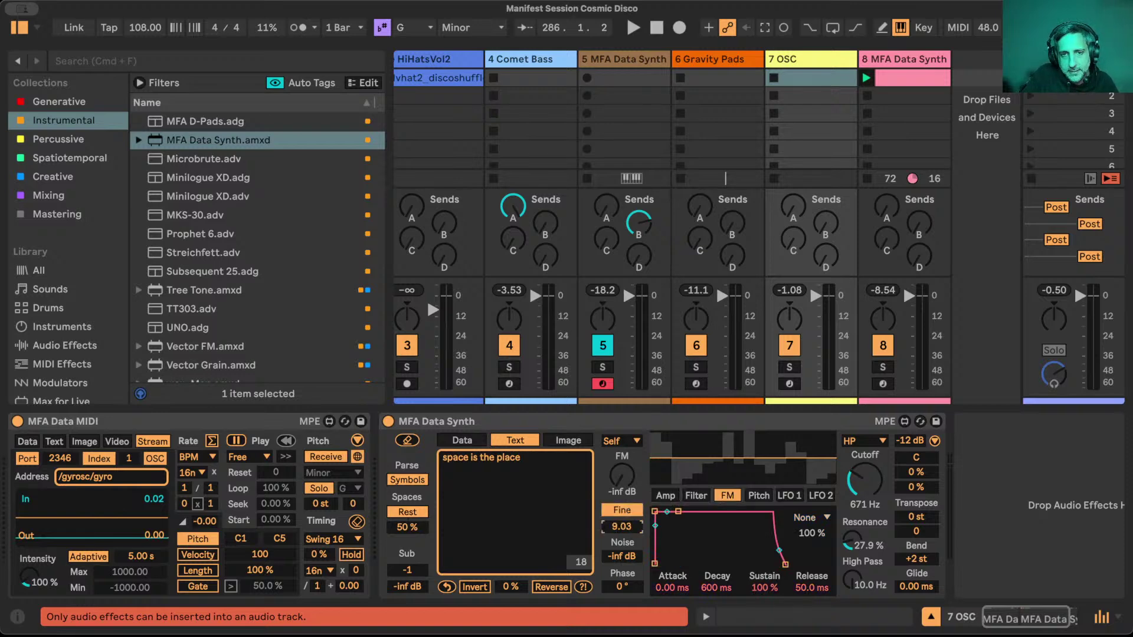
left_click_drag(627, 457, 627, 430)
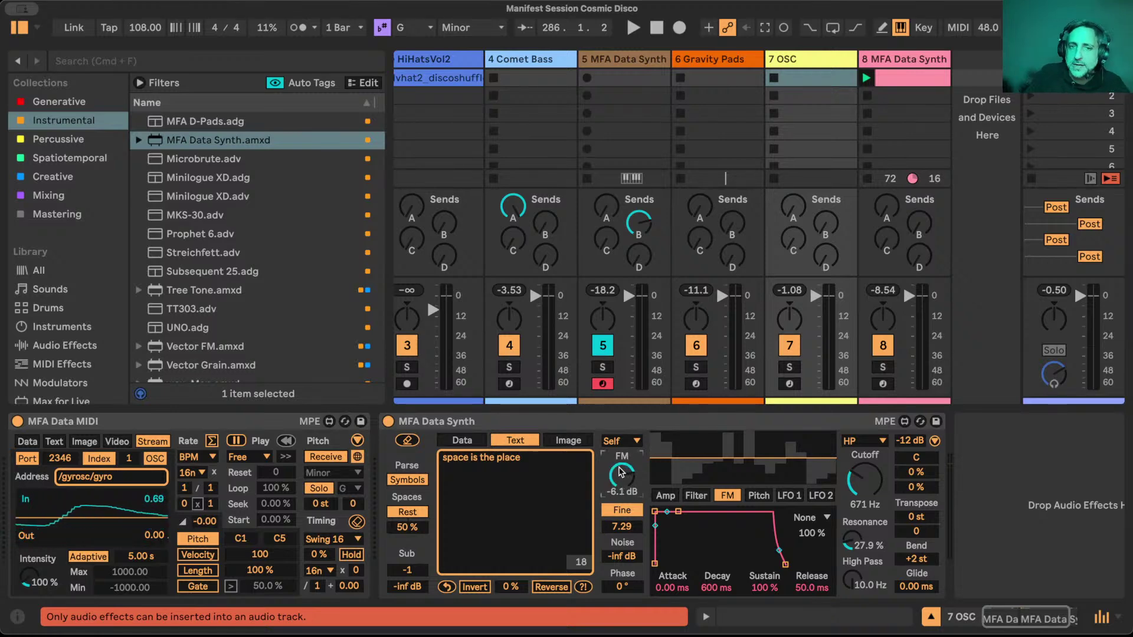
Lower the OSC track's volume, raise its send B to 0.0 dB and audition the part.
key("space")
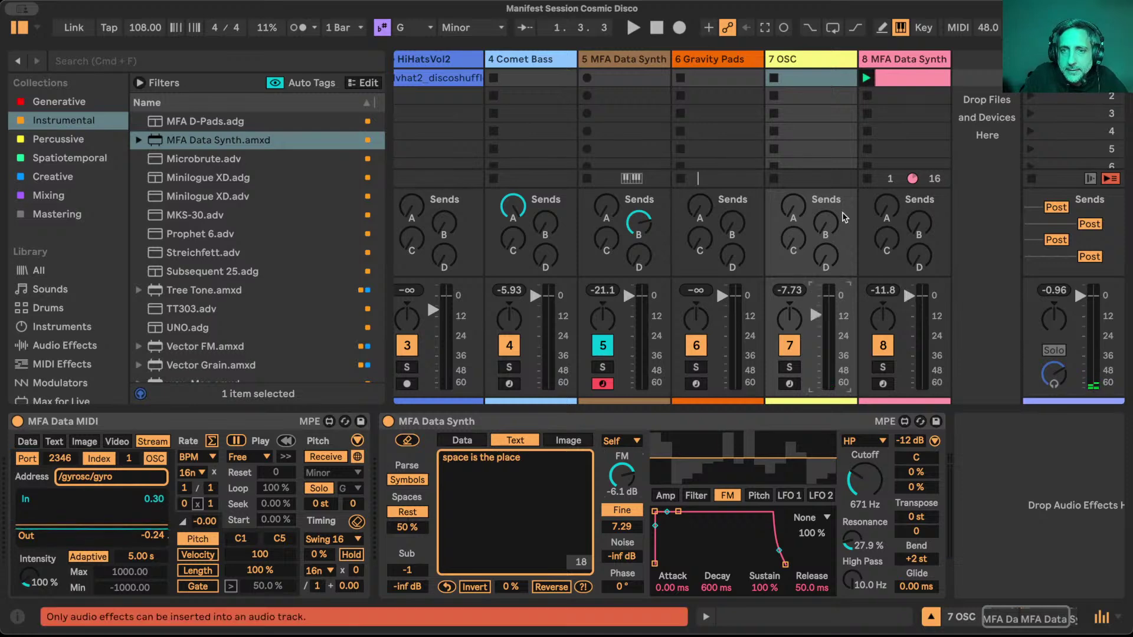
left_click_drag(826, 223, 826, 177)
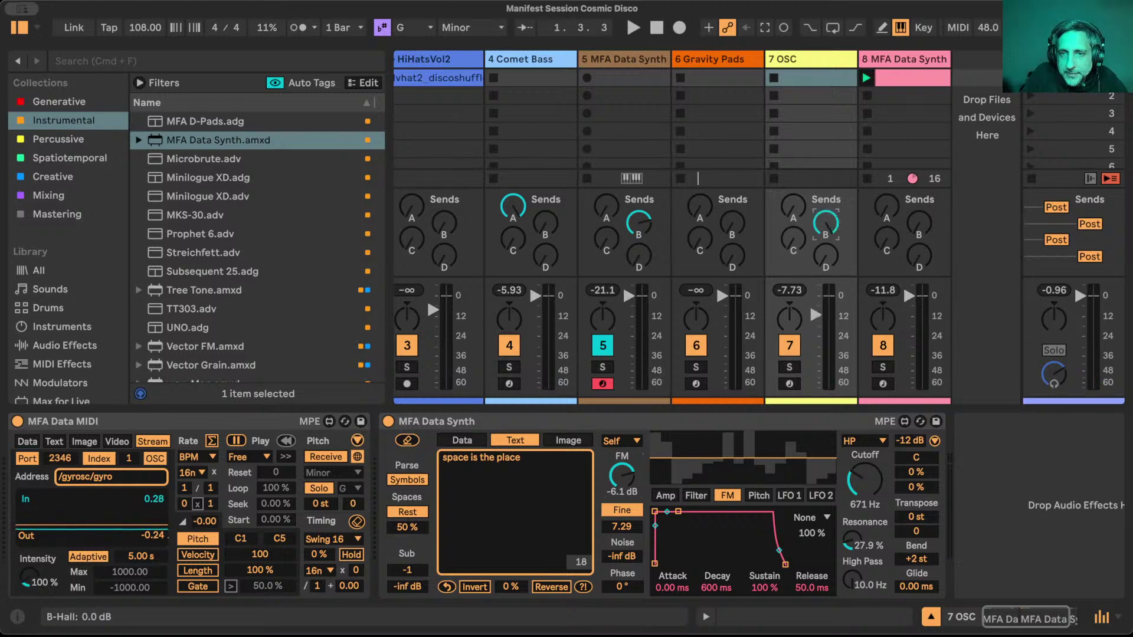
key("space")
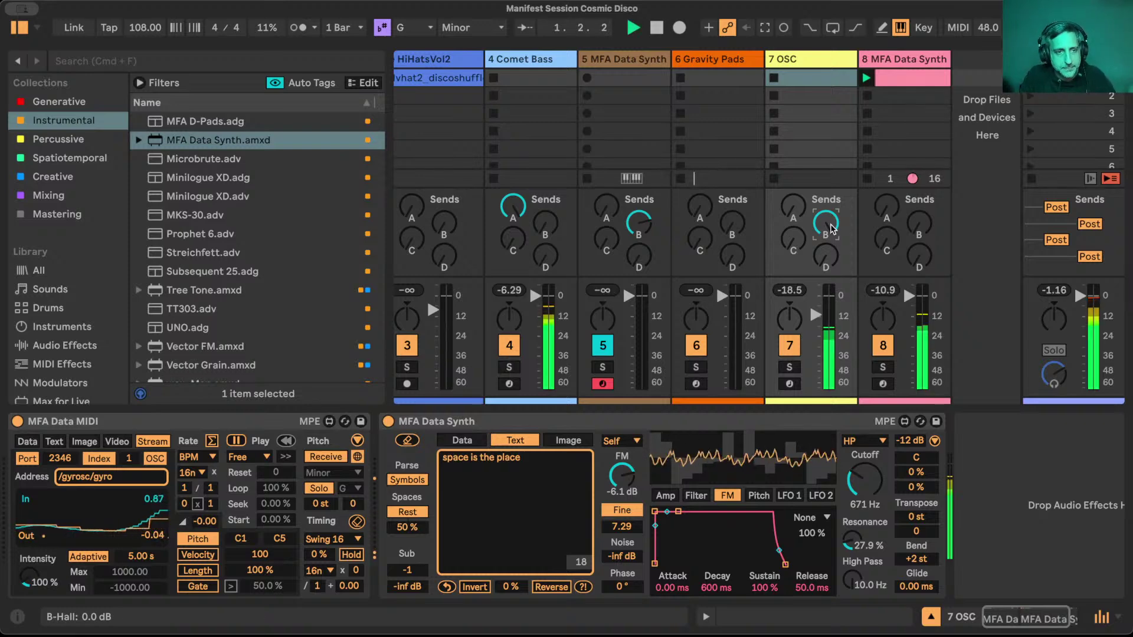
key("space")
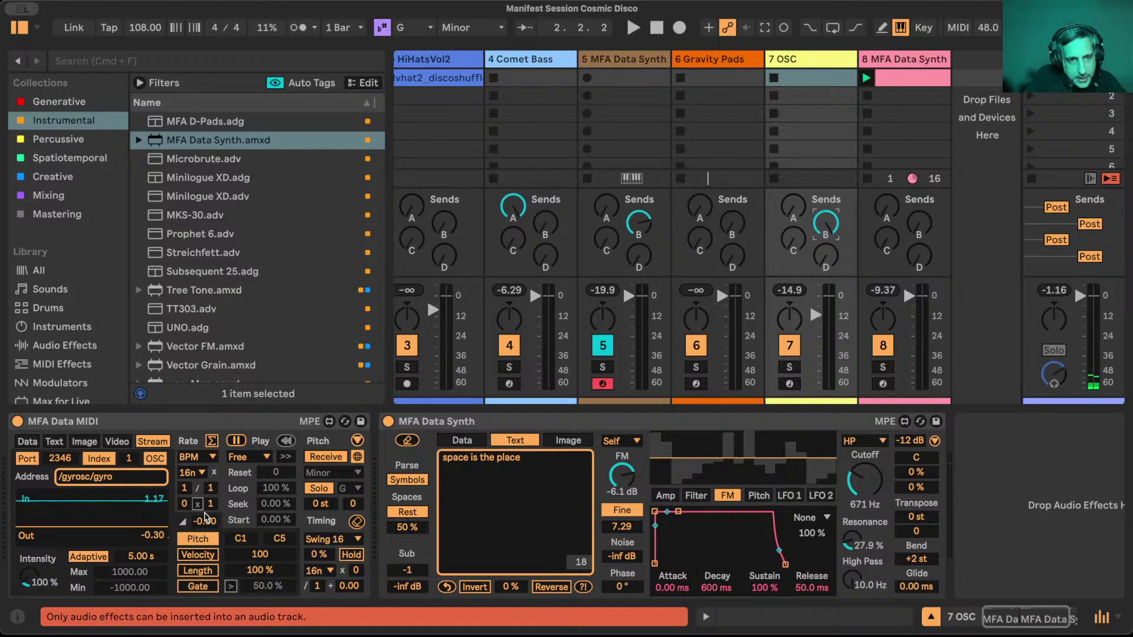
Enable Gate and unfold the display in the OSC track's Data MIDI, setting the upper pitch to C6 and the rate multiplier to 3.
left_click(205, 587)
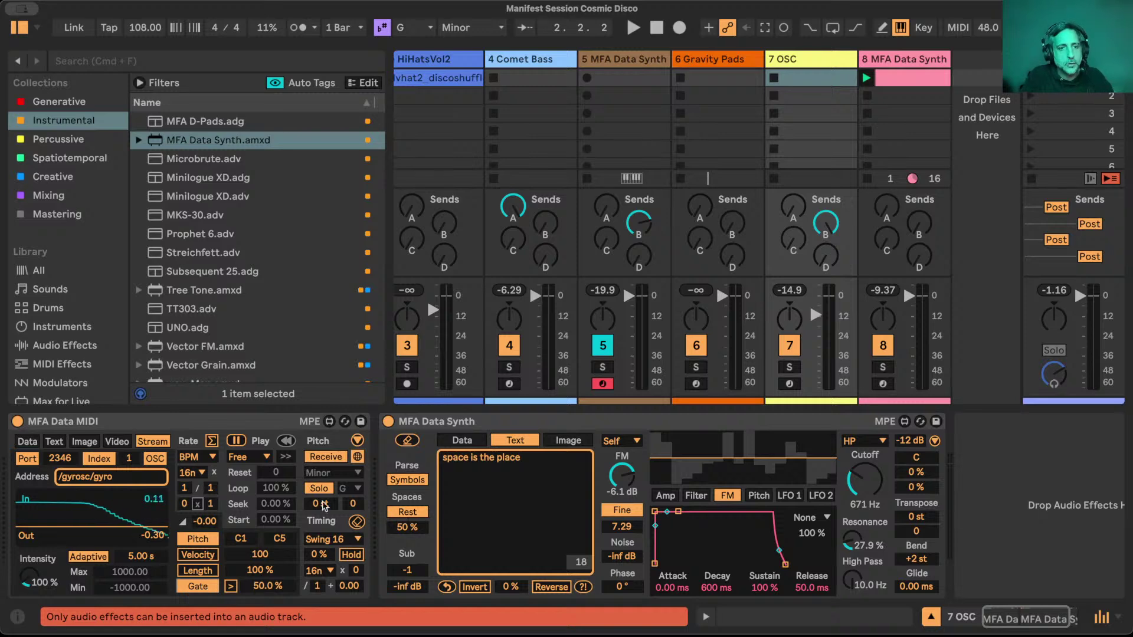
left_click(357, 441)
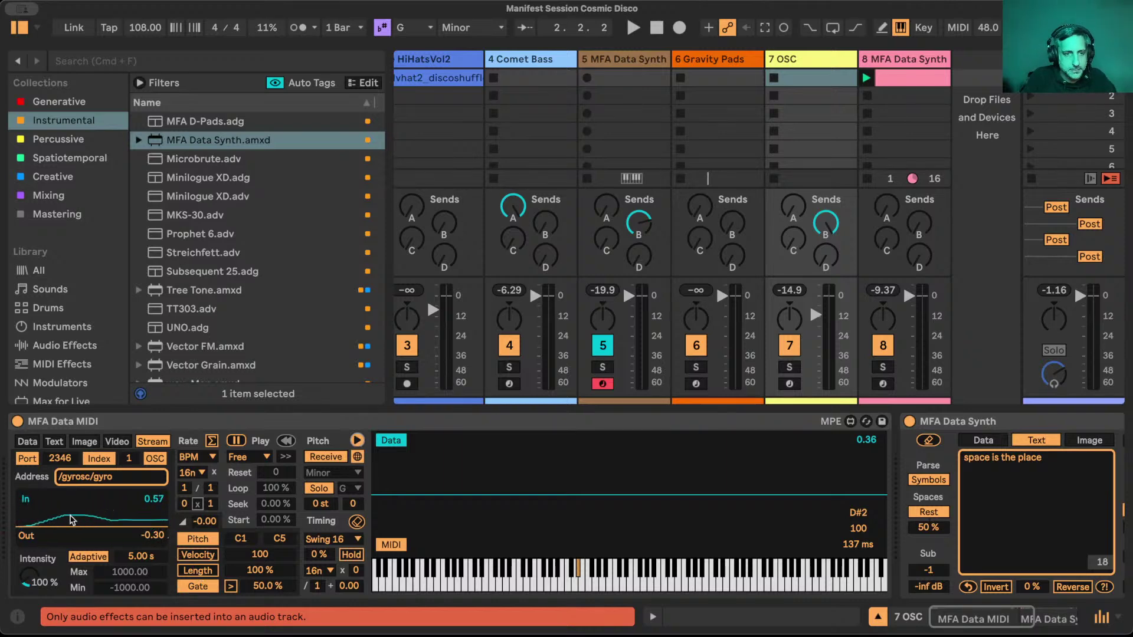
key("space")
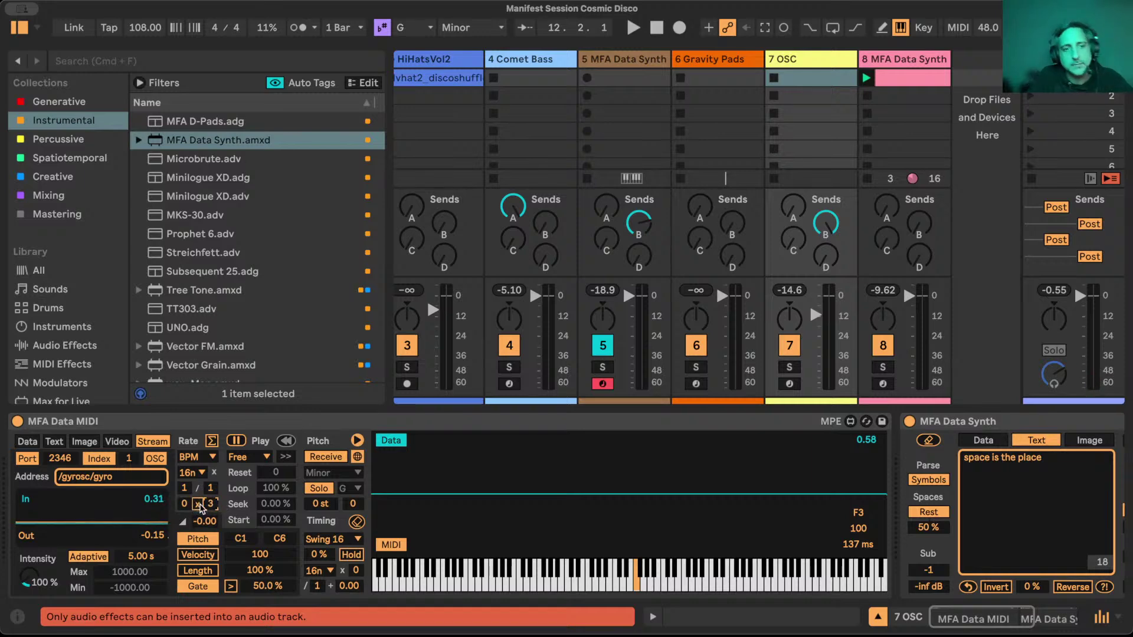
key("space")
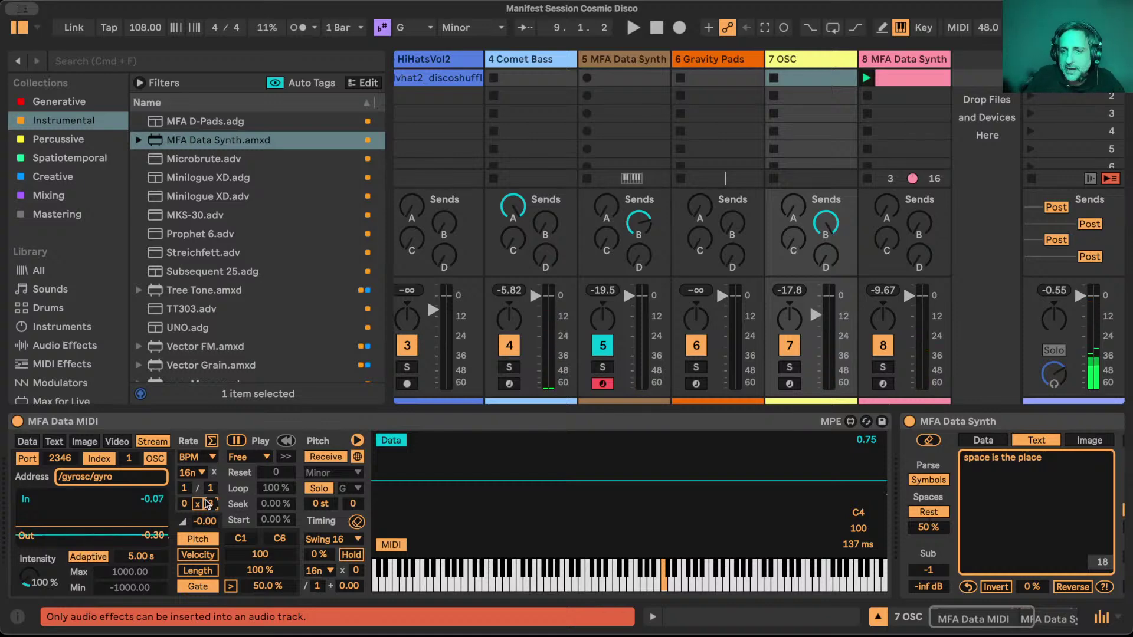
scroll(969, 506, "right", 2)
scroll(969, 505, "right", 10)
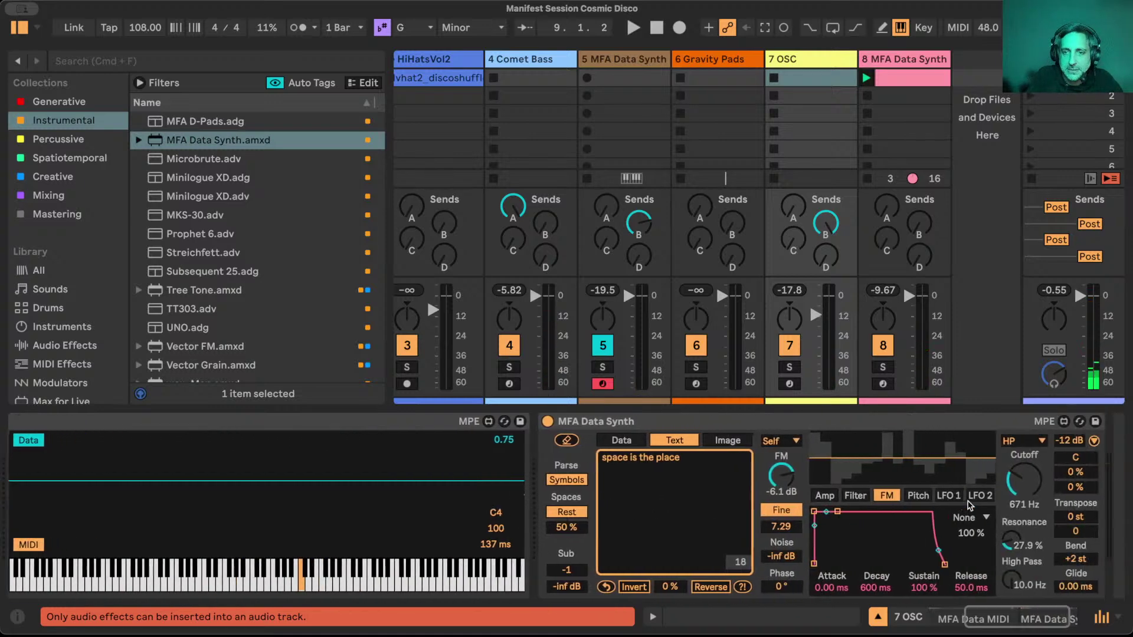
left_click(682, 458)
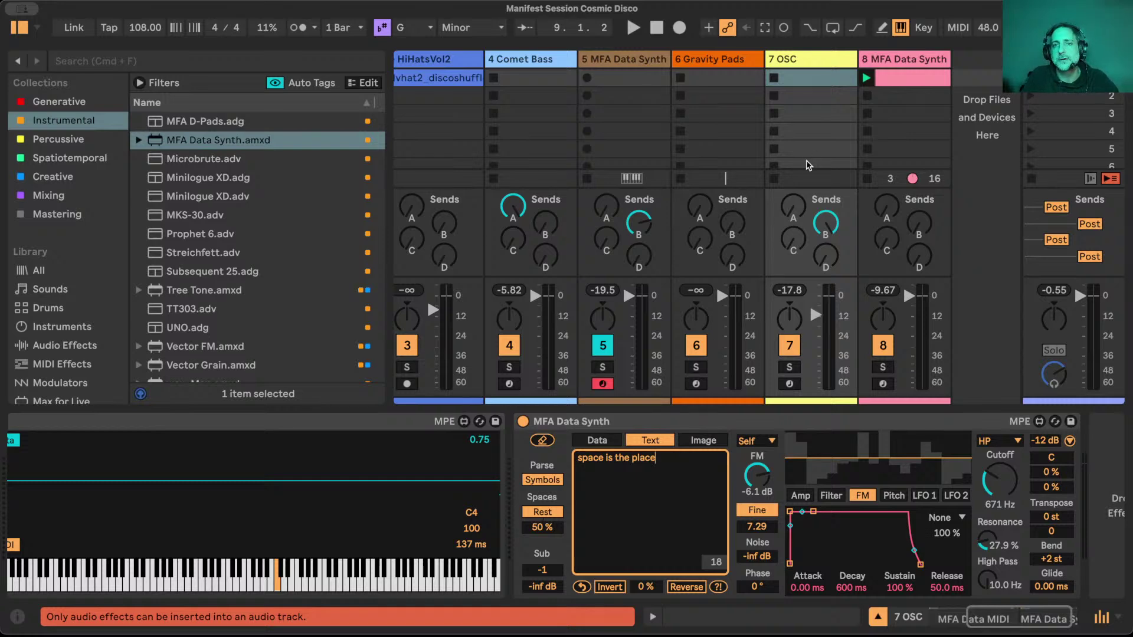
Insert a new MIDI track after the OSC track and delete its default X-Relay and Drift devices.
left_click(799, 65)
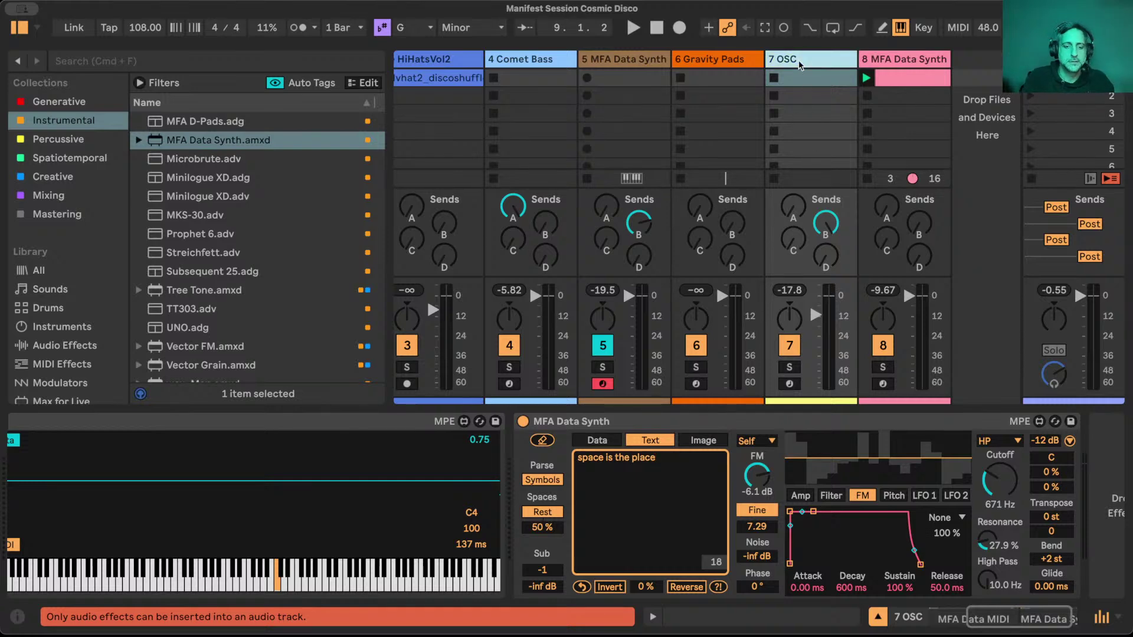
key("super+shift+t")
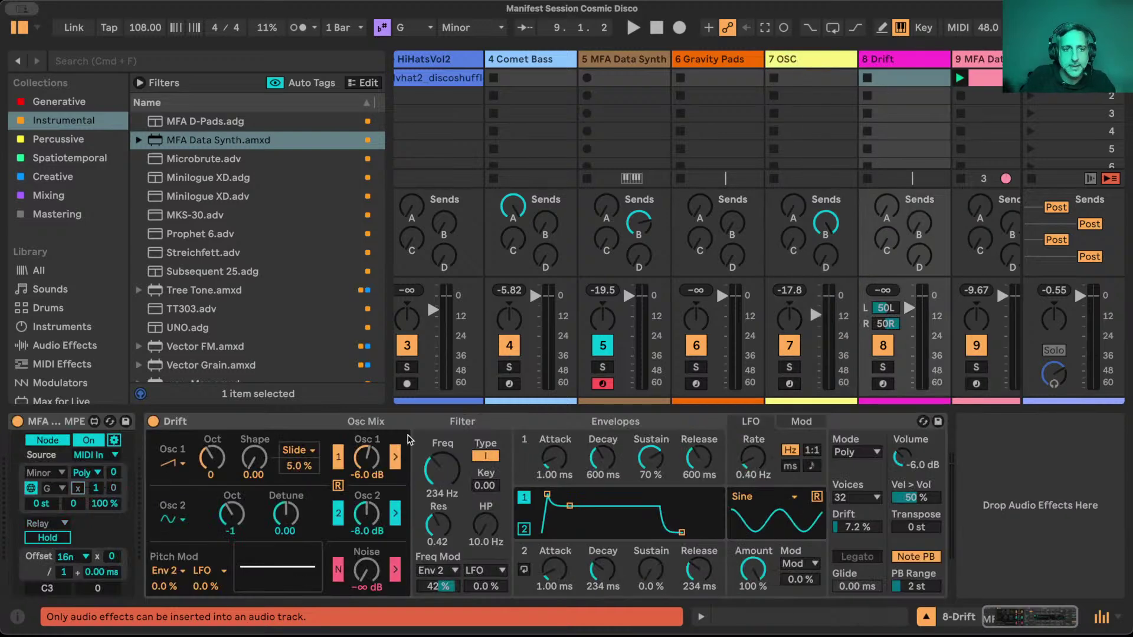
left_click(197, 420)
left_click(62, 423, "shift")
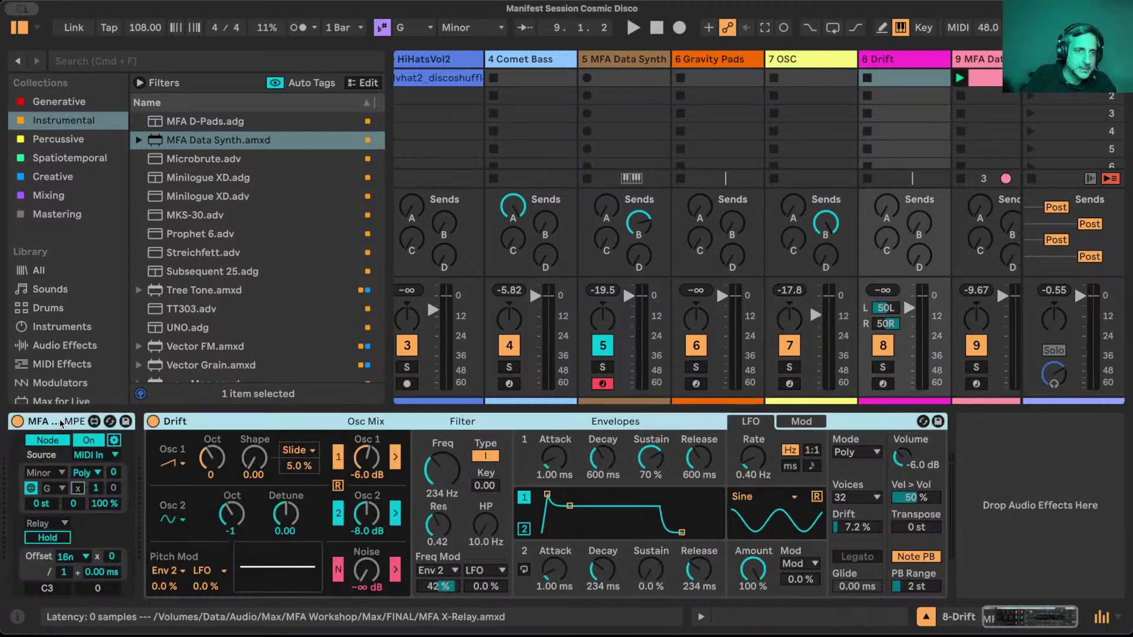
key("Delete")
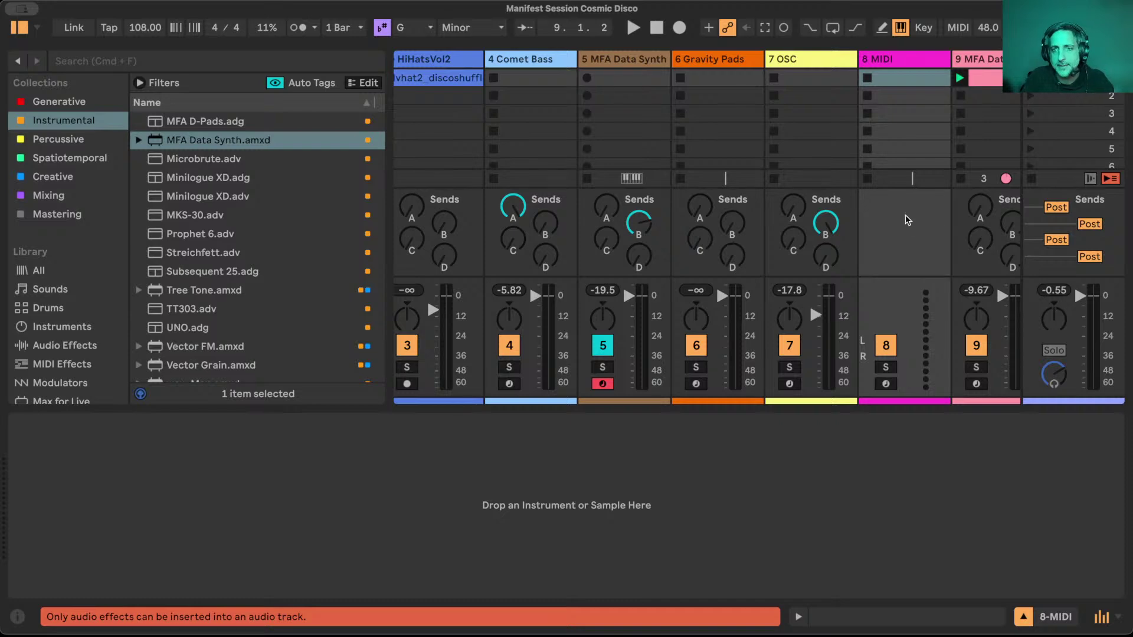
Show the track routing, set the new MIDI track's MIDI From to 7 OSC and arm it for recording.
left_click(1021, 617)
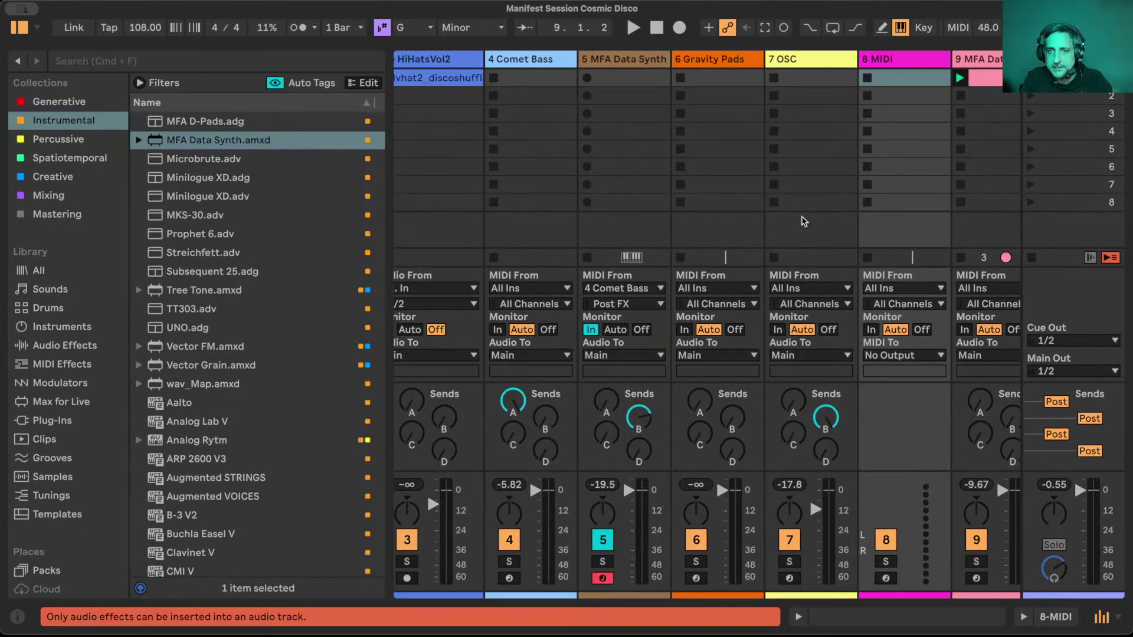
left_click(888, 289)
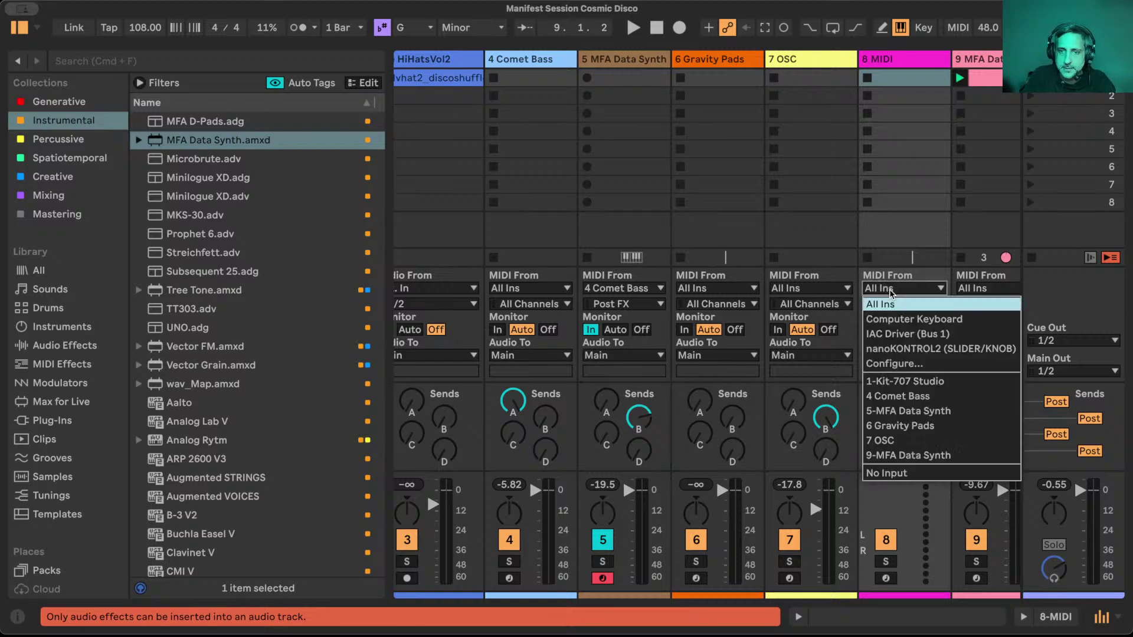
left_click(871, 446)
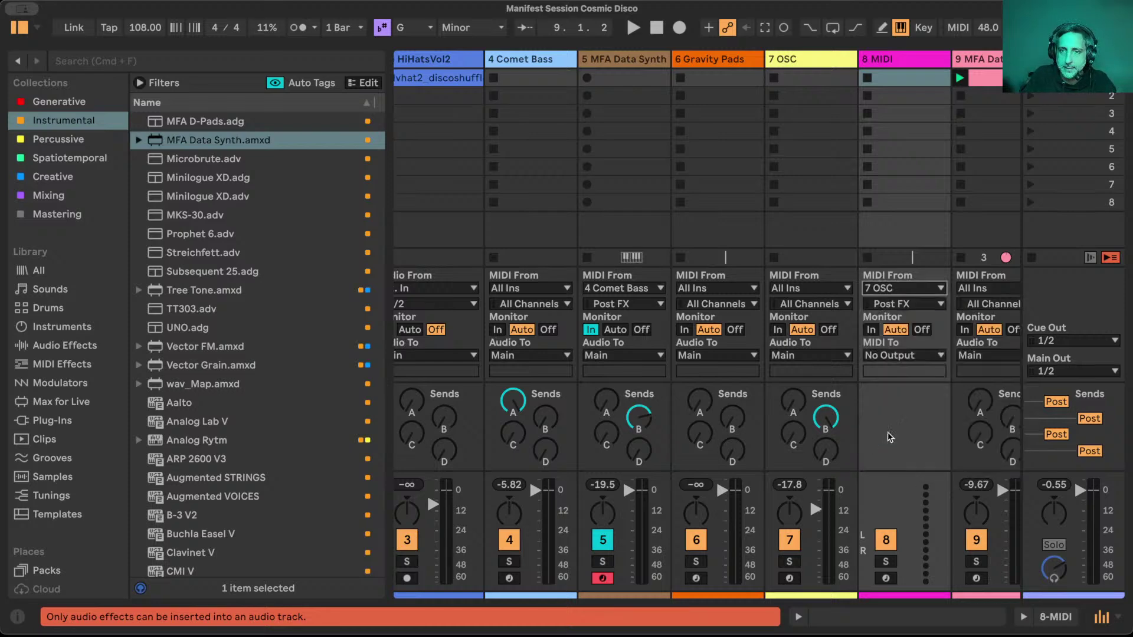
left_click(885, 579)
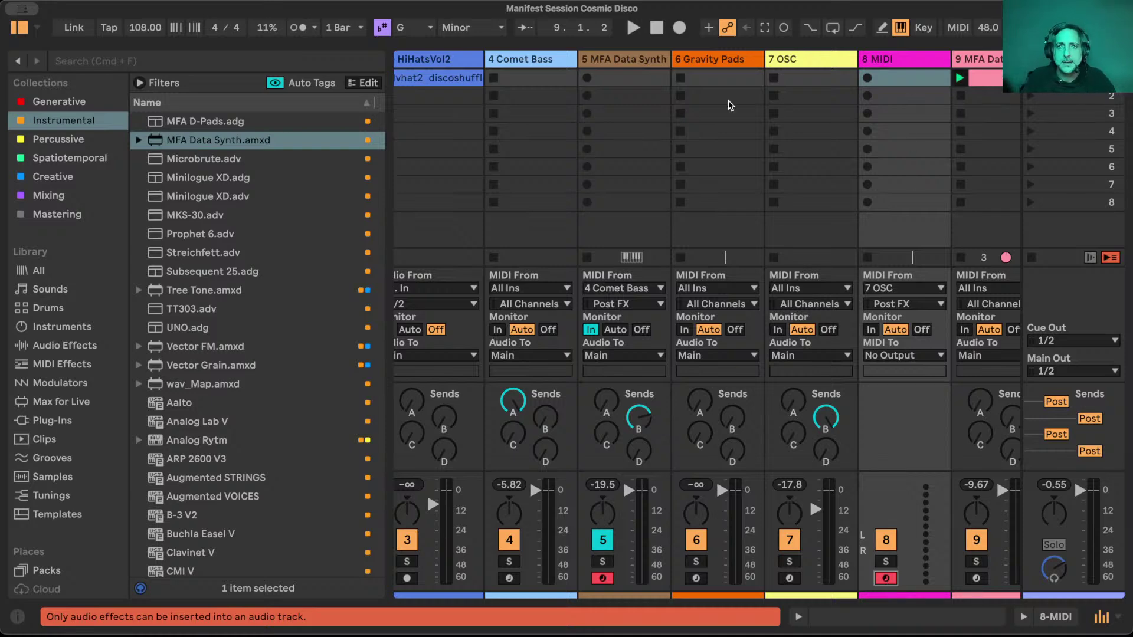
Record the OSC track's notes into a clip in the new MIDI track's first slot and stop the recording.
left_click(867, 78)
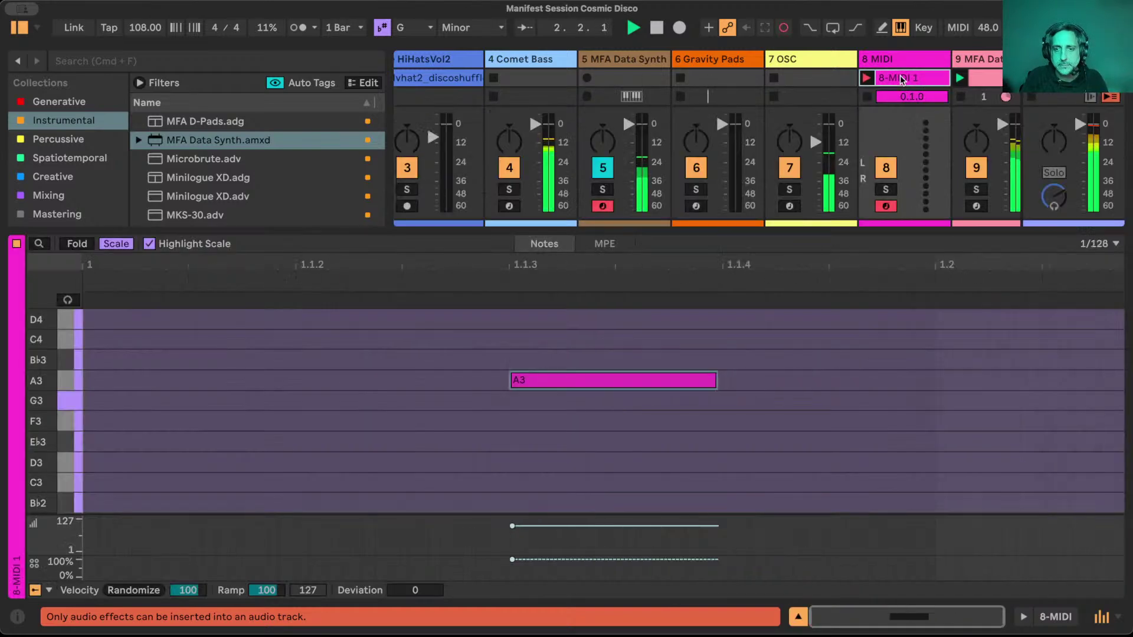
double_click(901, 79)
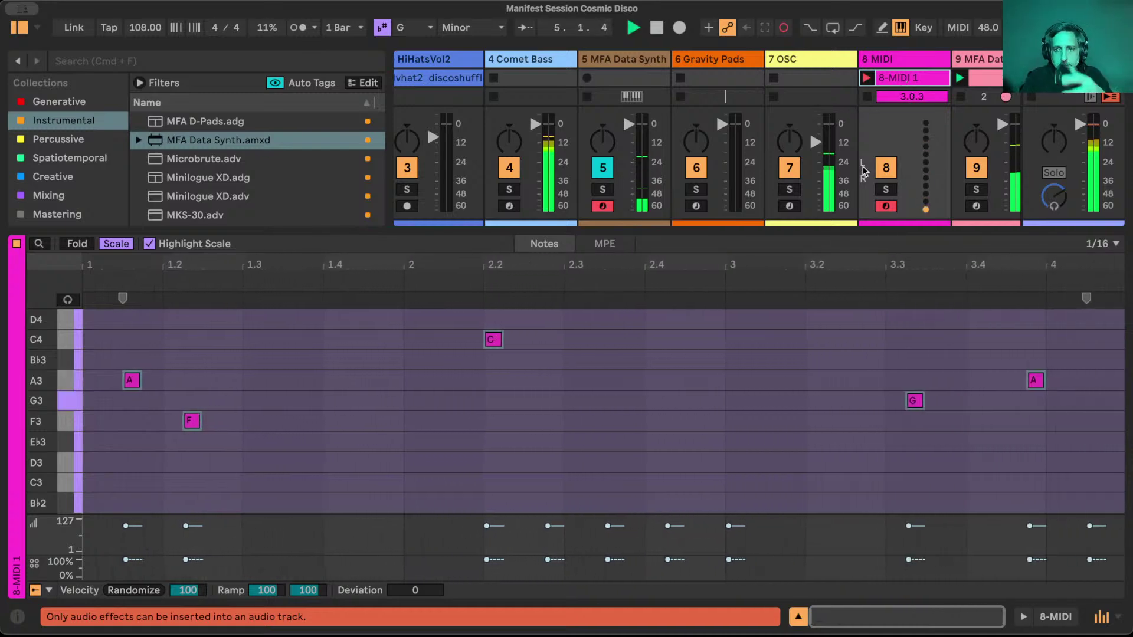
left_click(806, 63)
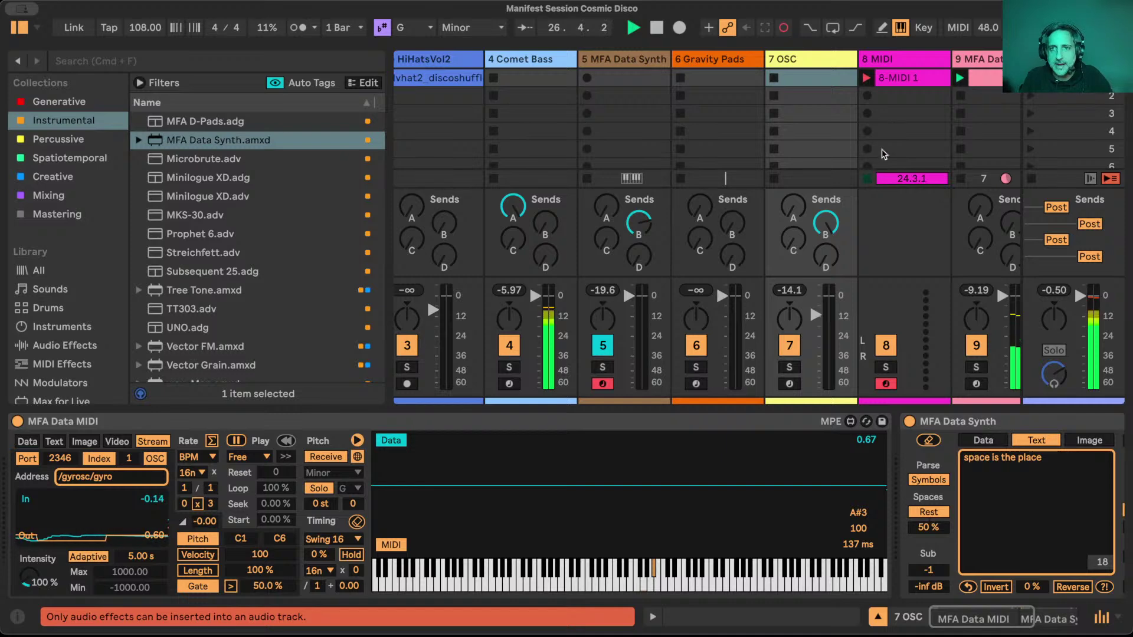
left_click(867, 177)
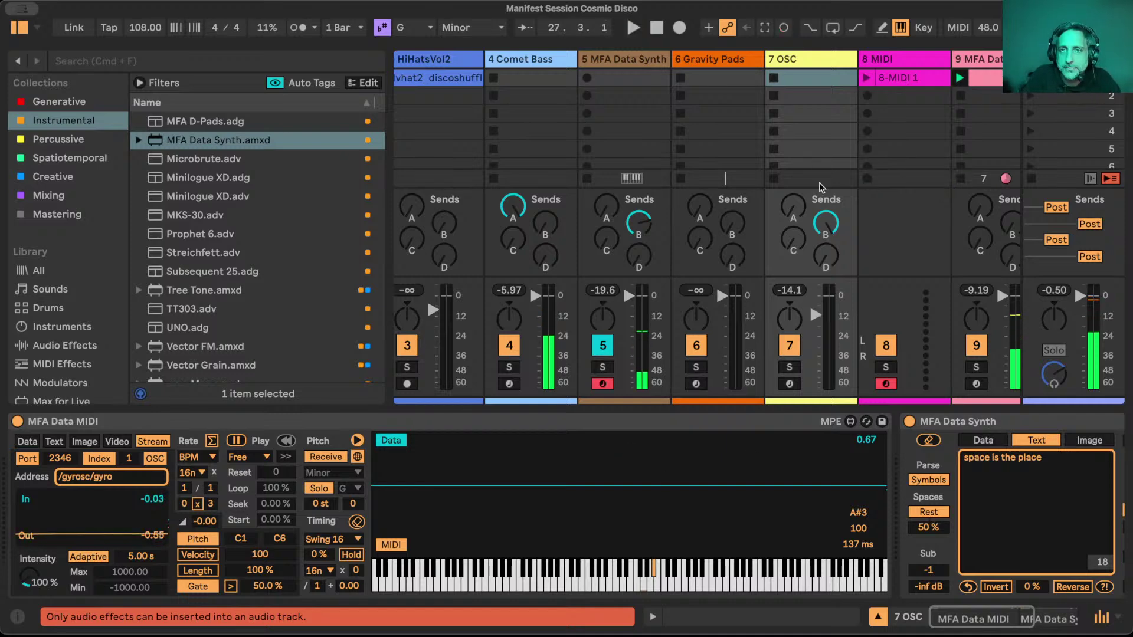
Move the recorded clip to the OSC track's first slot and switch off the Data MIDI's stream port.
double_click(903, 77)
left_click_drag(911, 78, 817, 80)
left_click(816, 61)
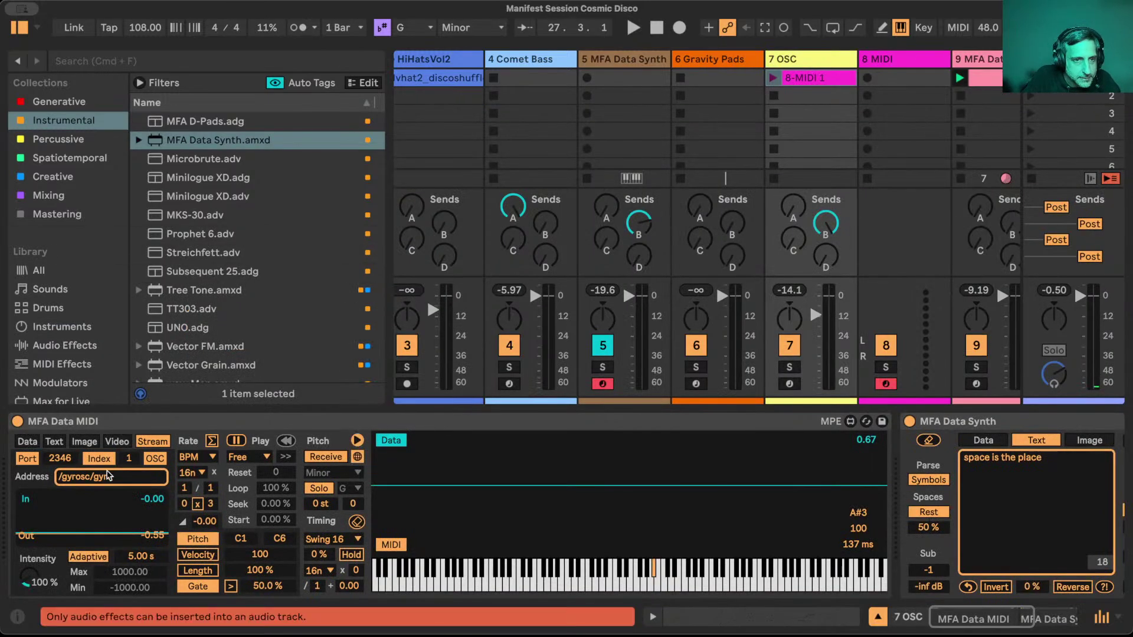
left_click(26, 459)
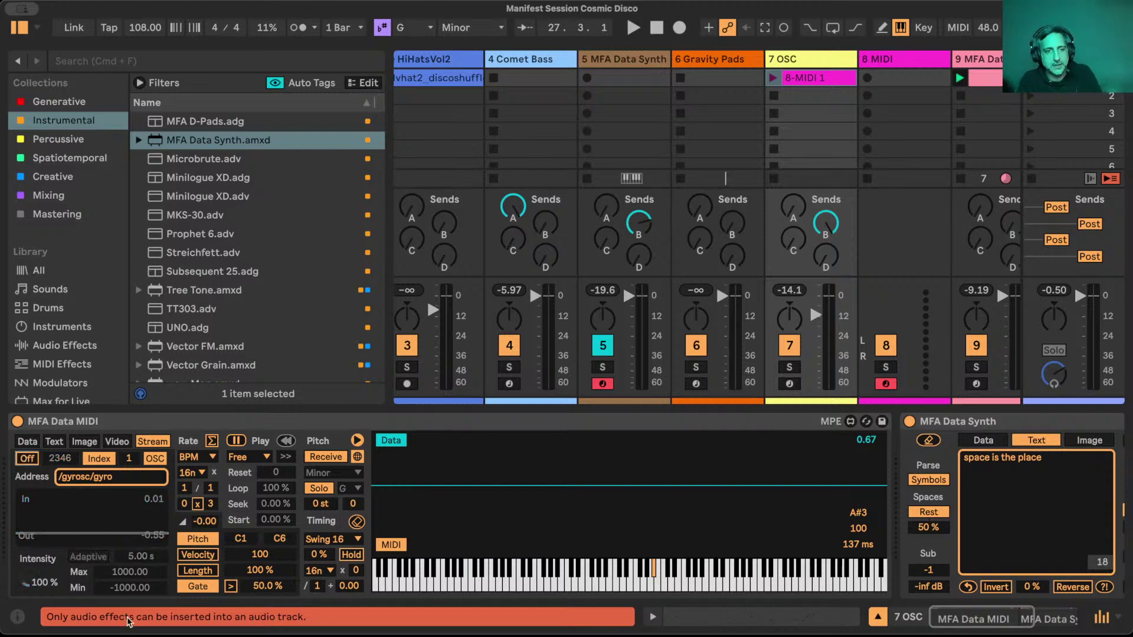
Launch the recorded clip in the OSC track's first slot and rename it OSC Lead.
key("space")
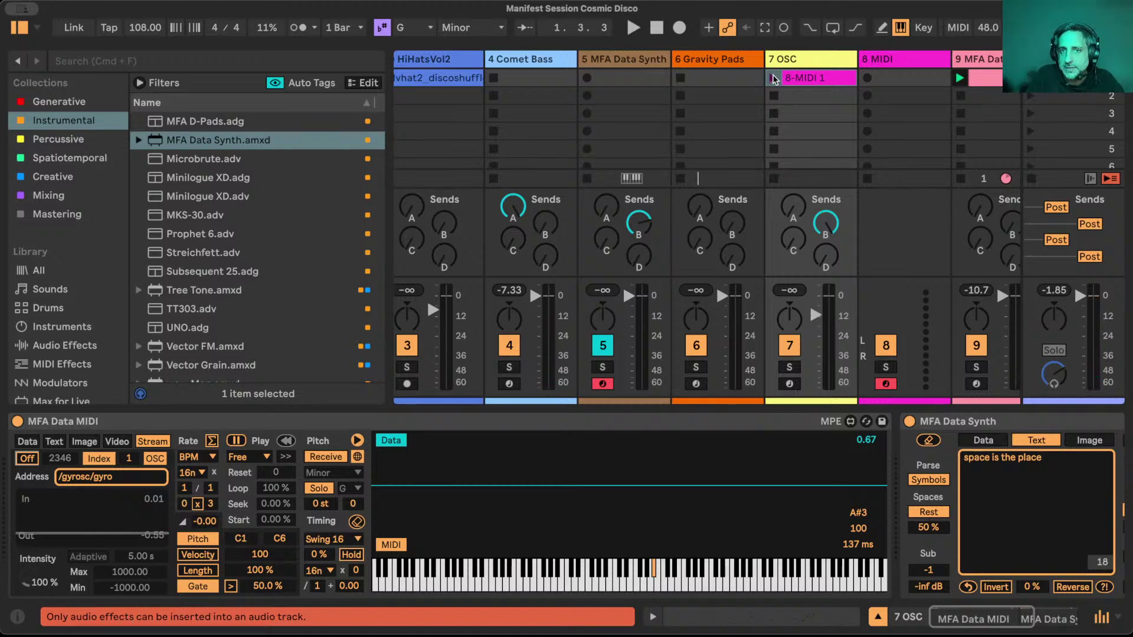
scroll(924, 493, "right", 10)
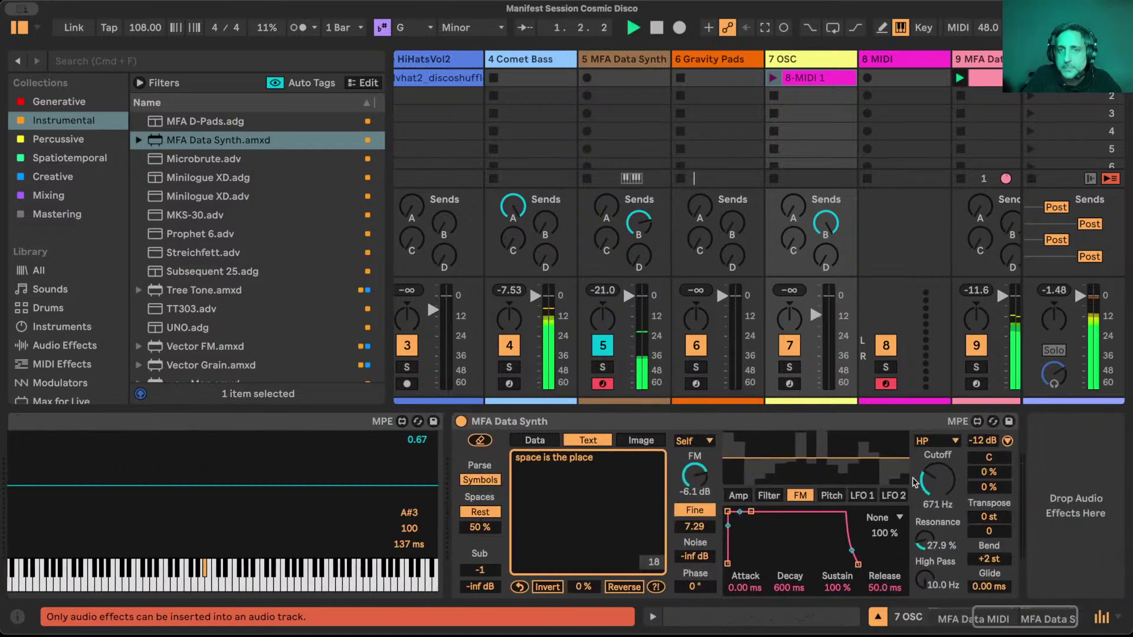
left_click(803, 80)
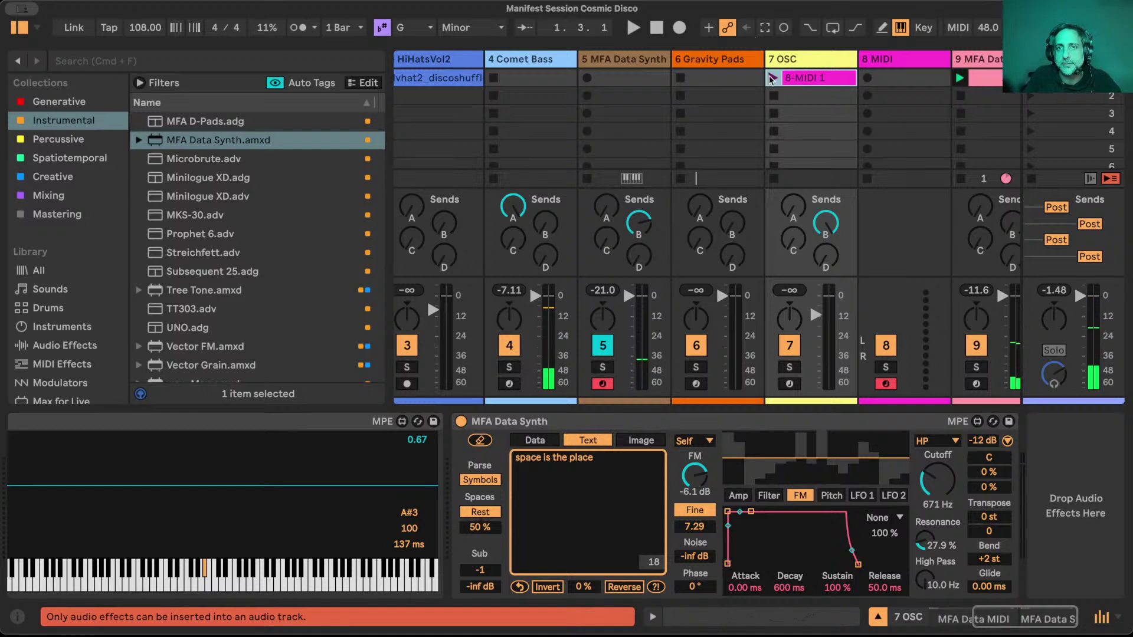
key("super+r")
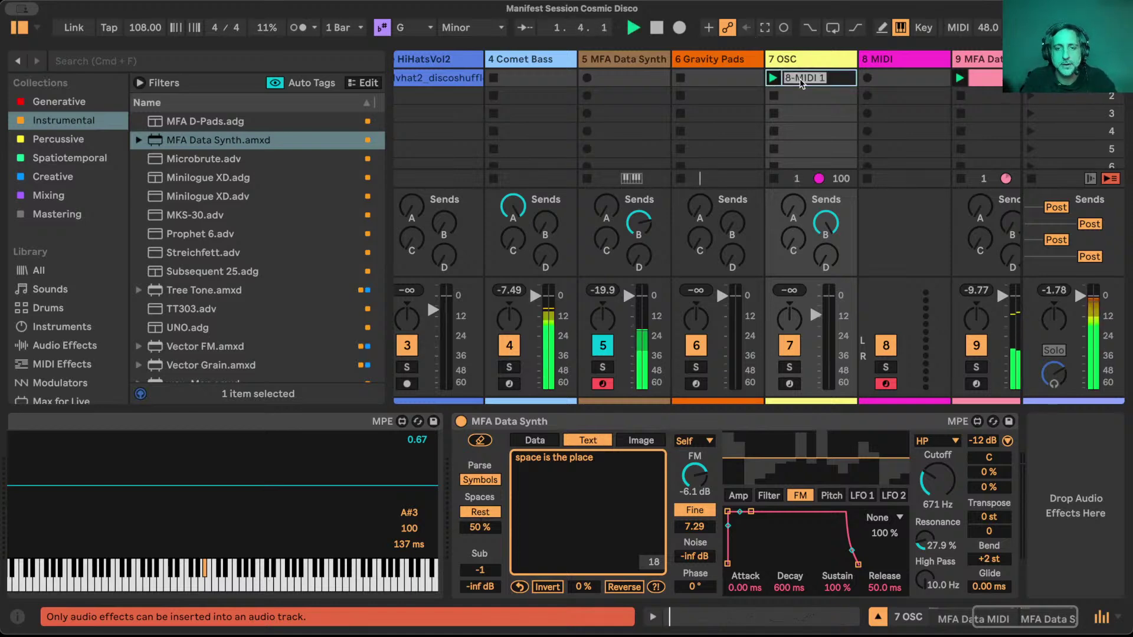
type("OSC Lead")
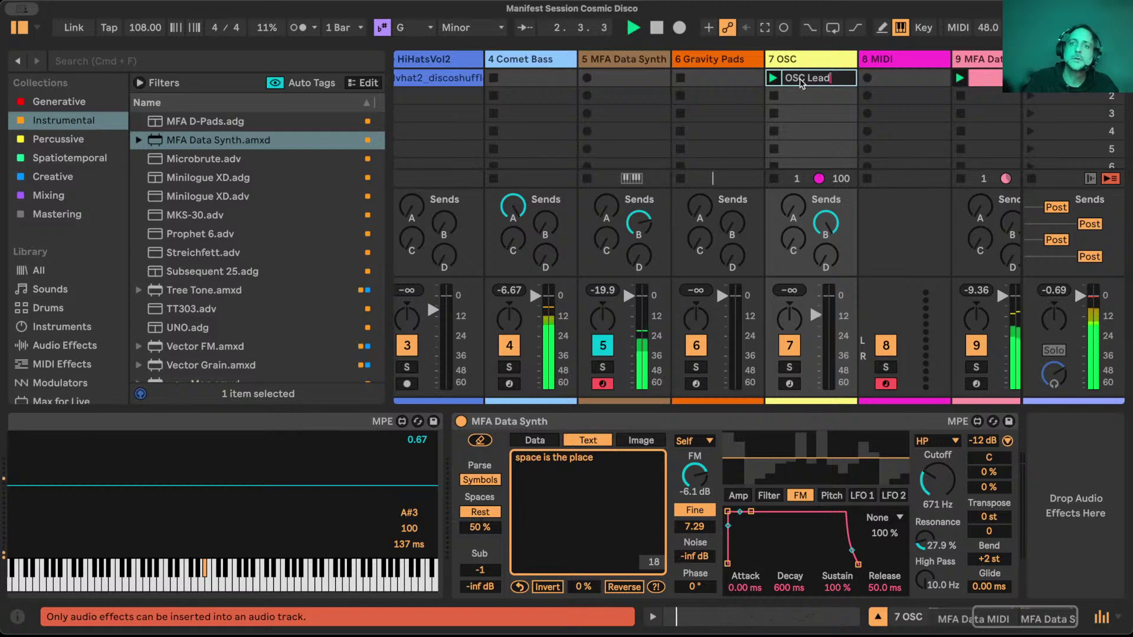
key("Return")
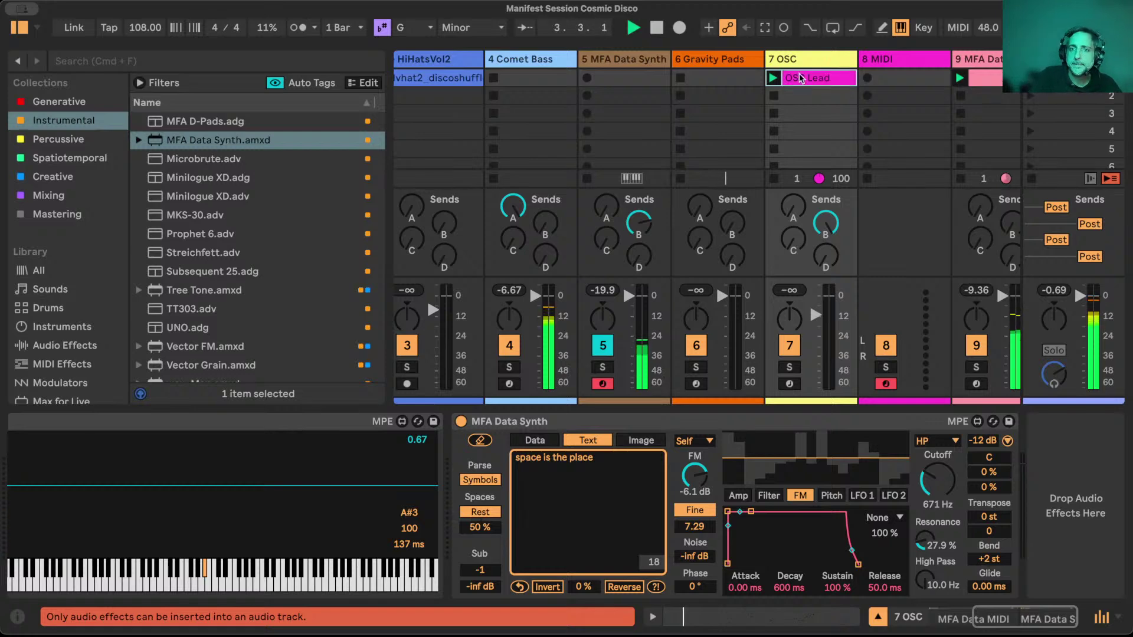
Assign the OSC track's color to its clips and delete the empty 8 MIDI track.
right_click(799, 65)
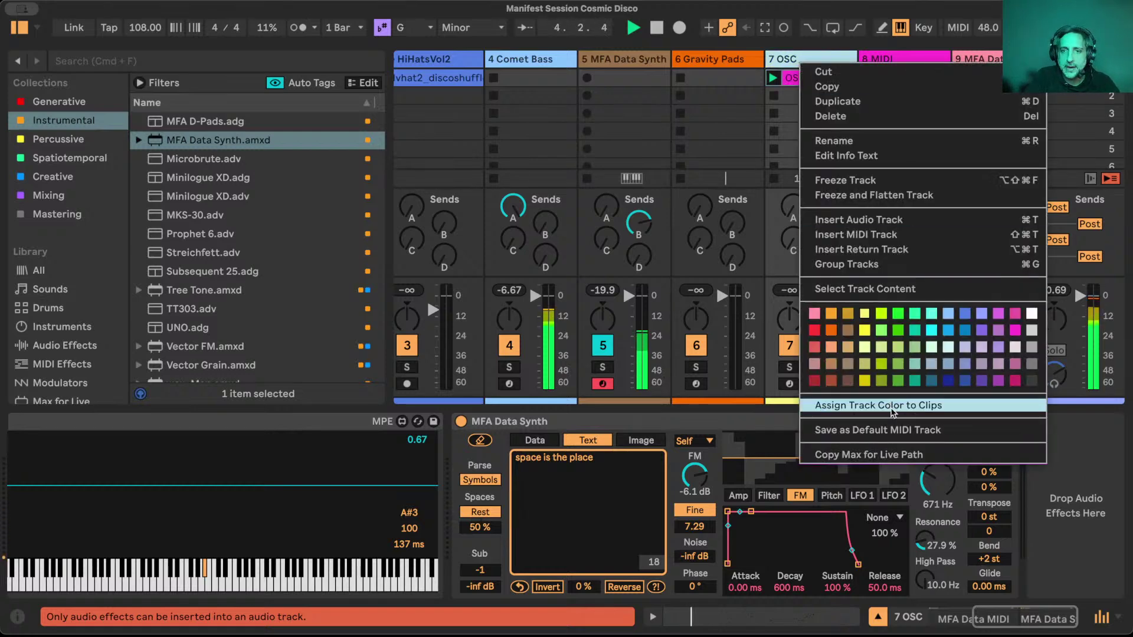
left_click(893, 406)
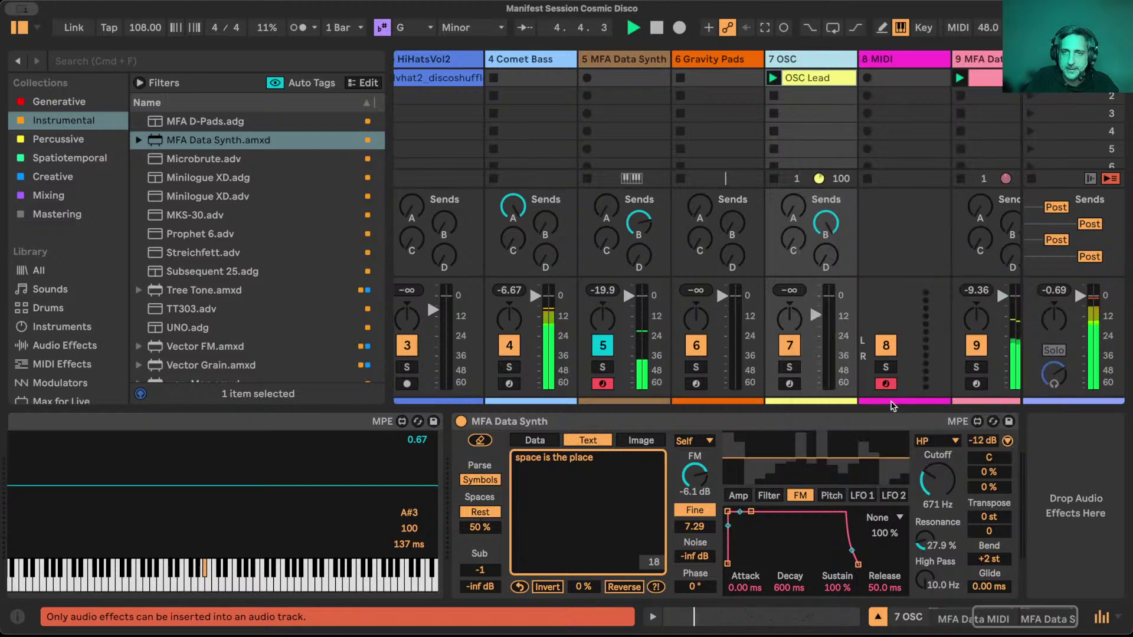
left_click(894, 65)
key("Delete")
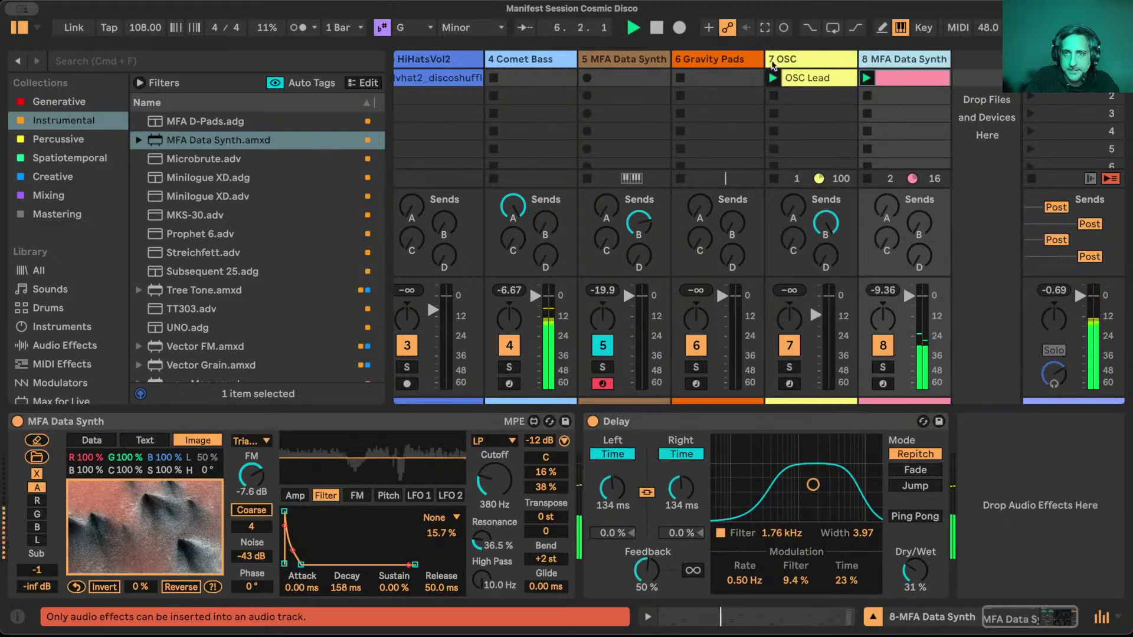
Check the OSC Lead clip's notes and switch the OSC track's Data MIDI from Solo to Blend.
left_click(810, 59)
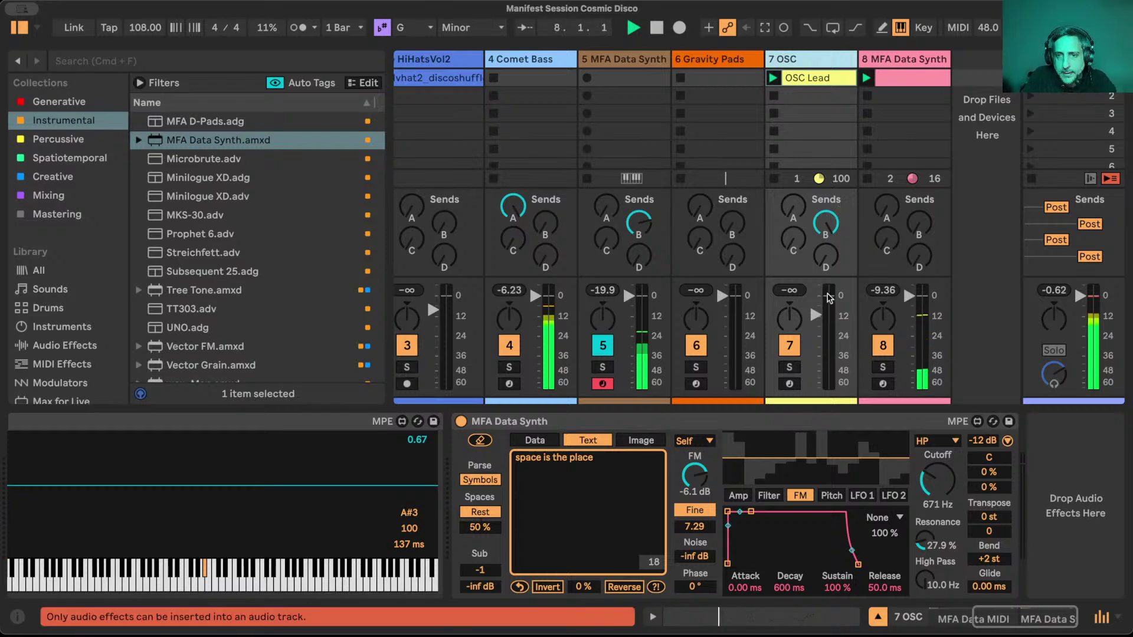
left_click(819, 83)
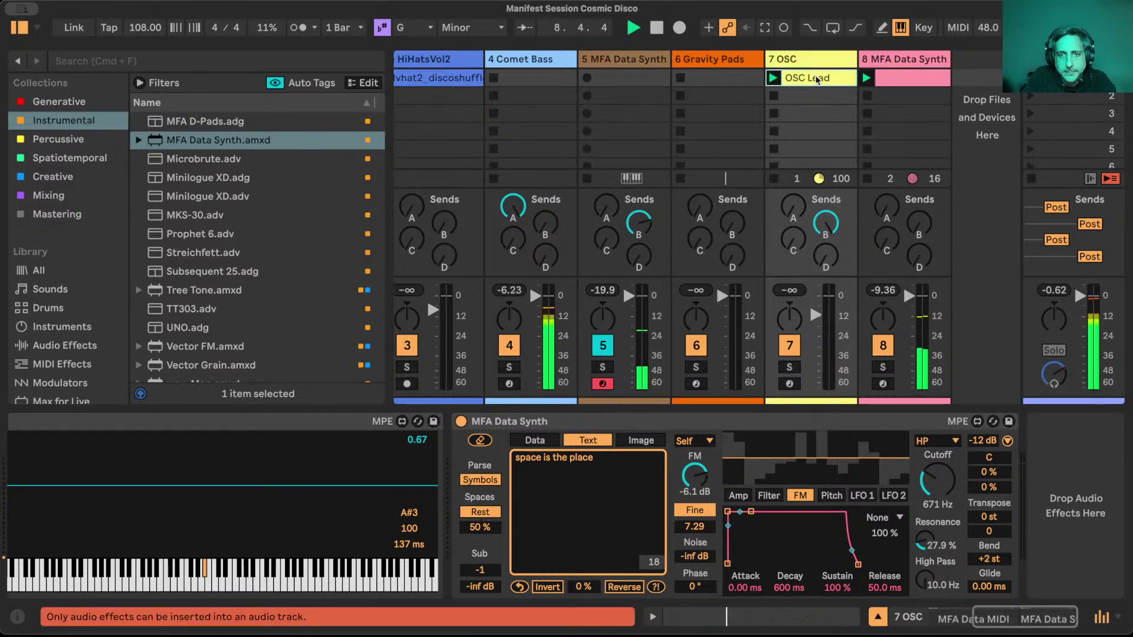
double_click(817, 79)
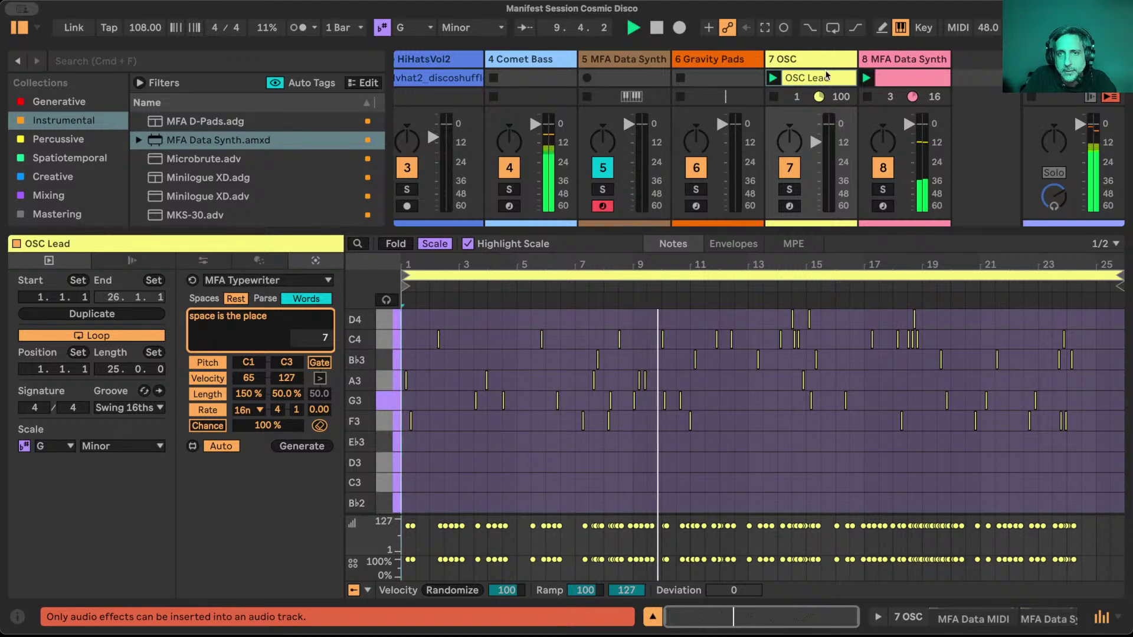
key("shift+Tab")
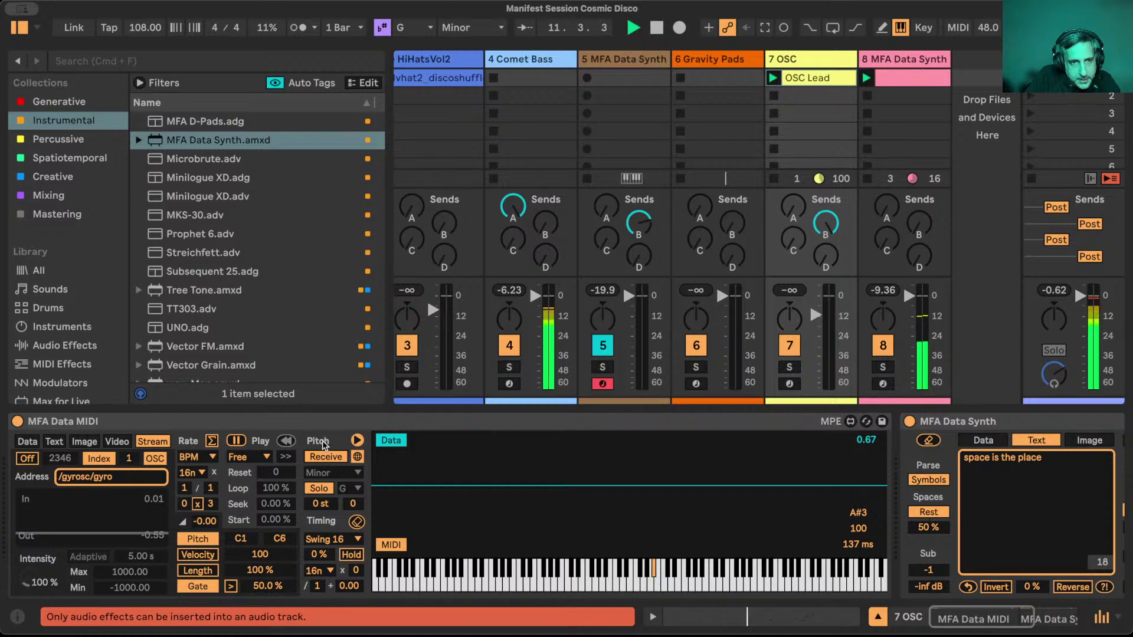
left_click(320, 488)
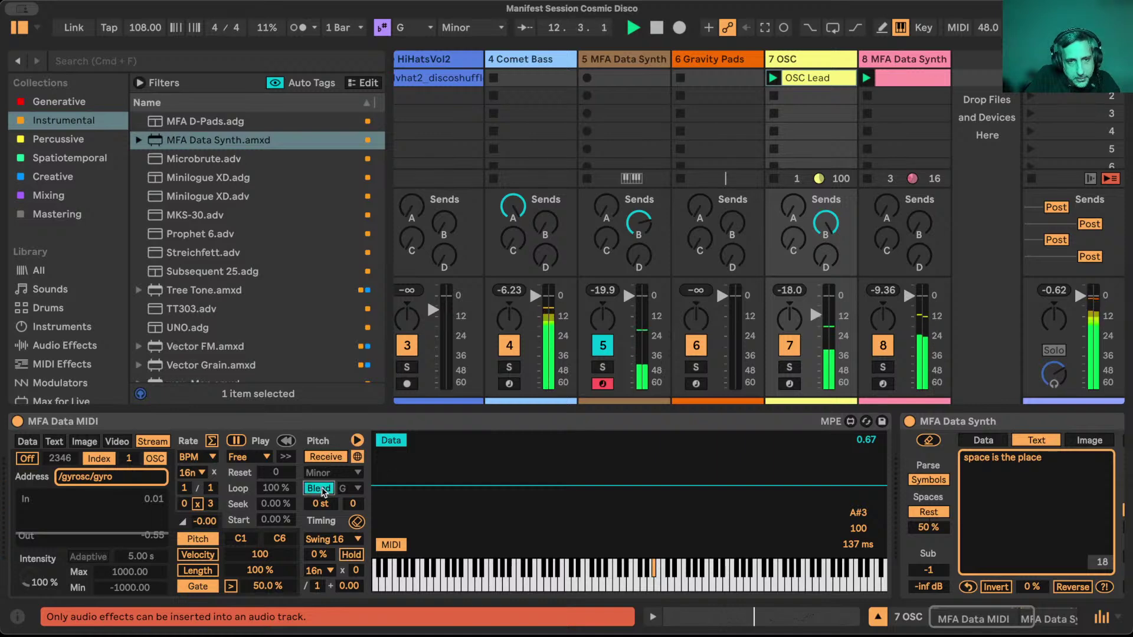
Collapse the Data MIDI device and set the OSC track's Data Synth Glide to 42 ms.
double_click(437, 421)
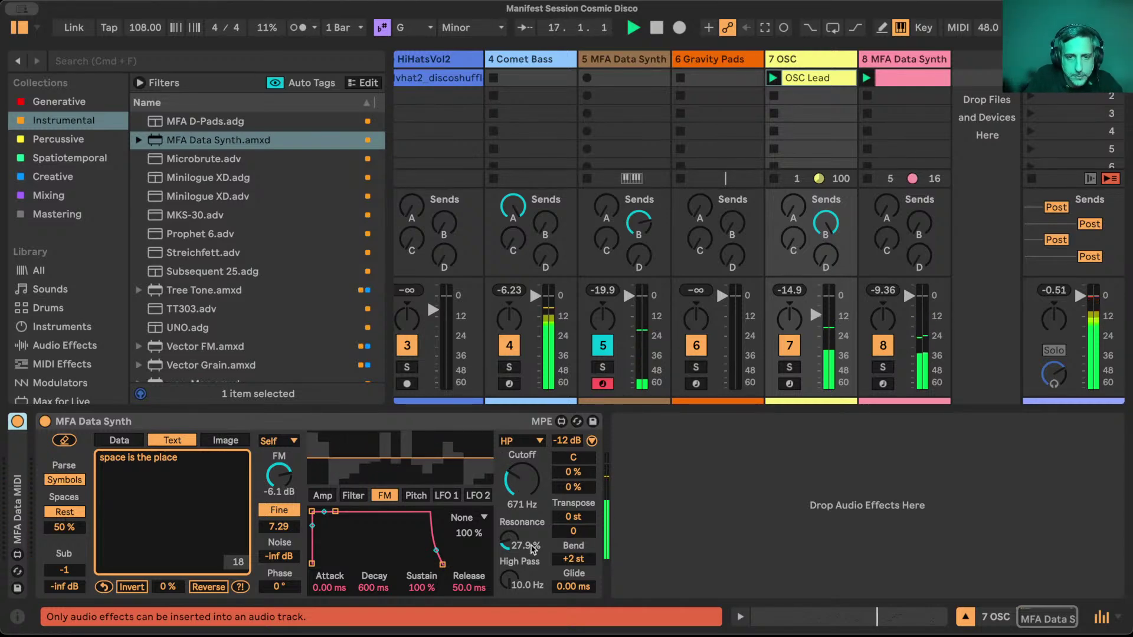
left_click_drag(578, 593, 577, 575)
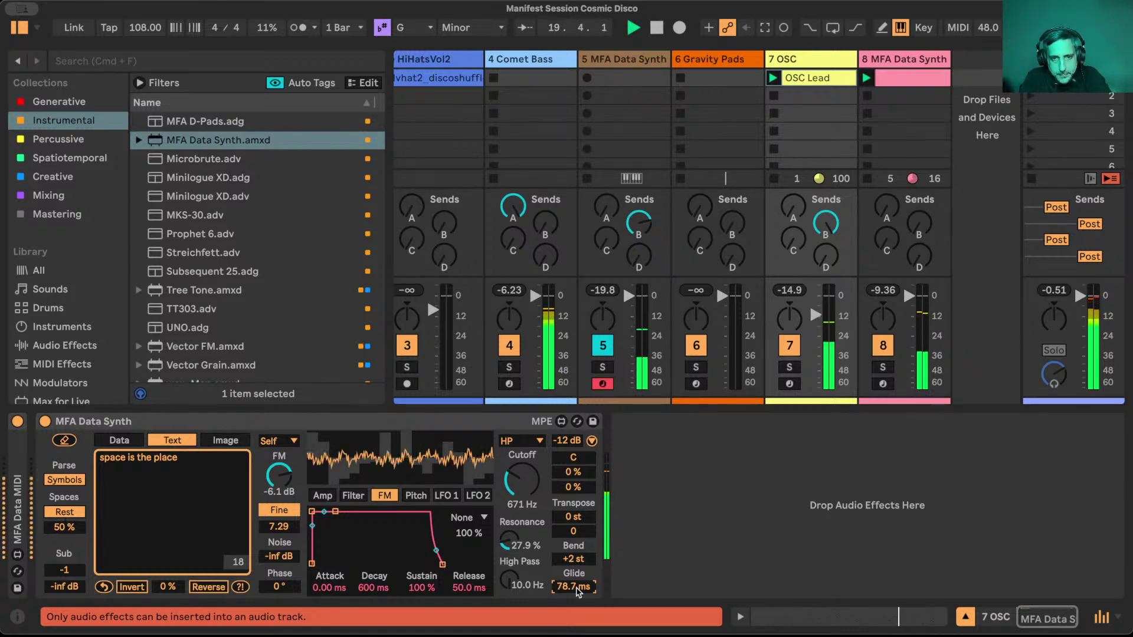
type("42")
key("Return")
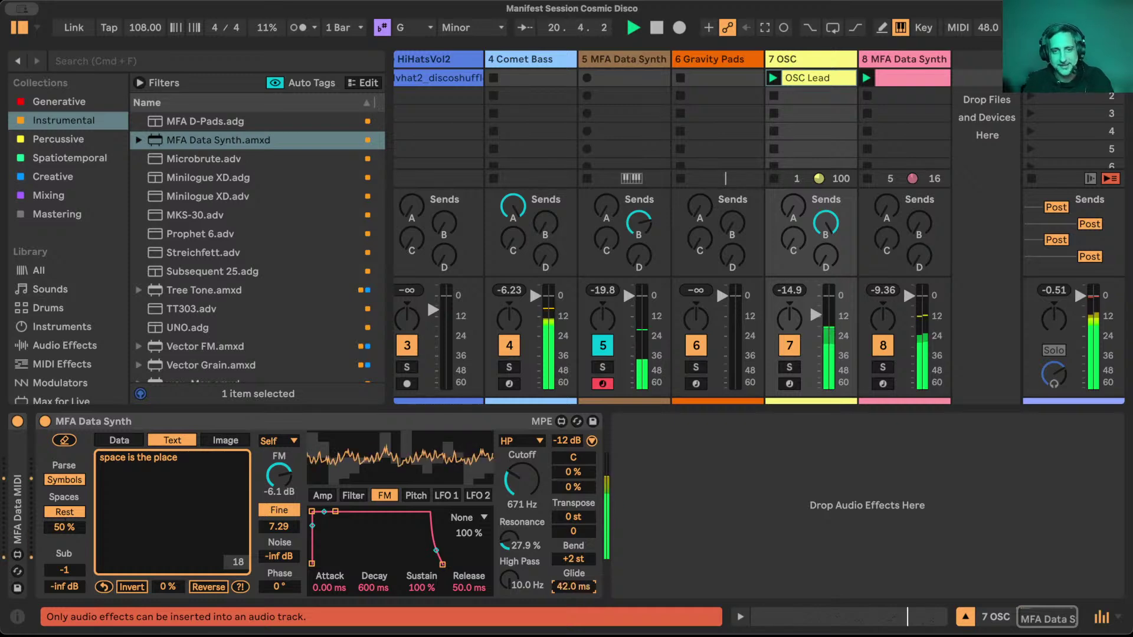
left_click(518, 544)
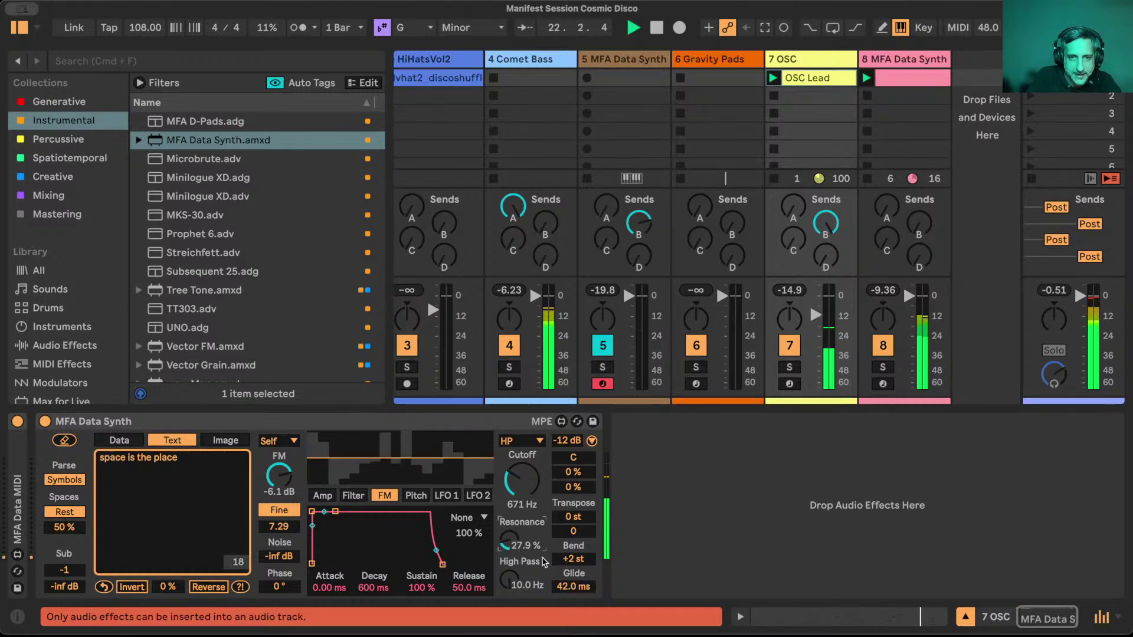
Loop the OSC Lead clip from 5.1.1 to 21.1.1, deactivate the F3 note just before the loop end and stop playback.
key("shift+Tab")
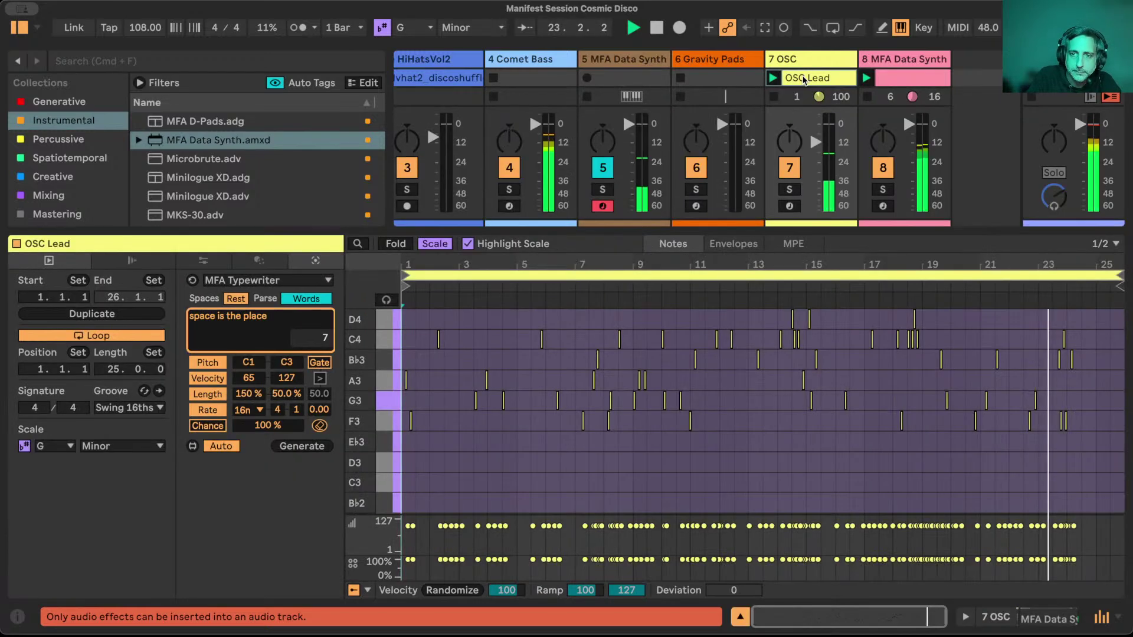
left_click_drag(1119, 275, 979, 260)
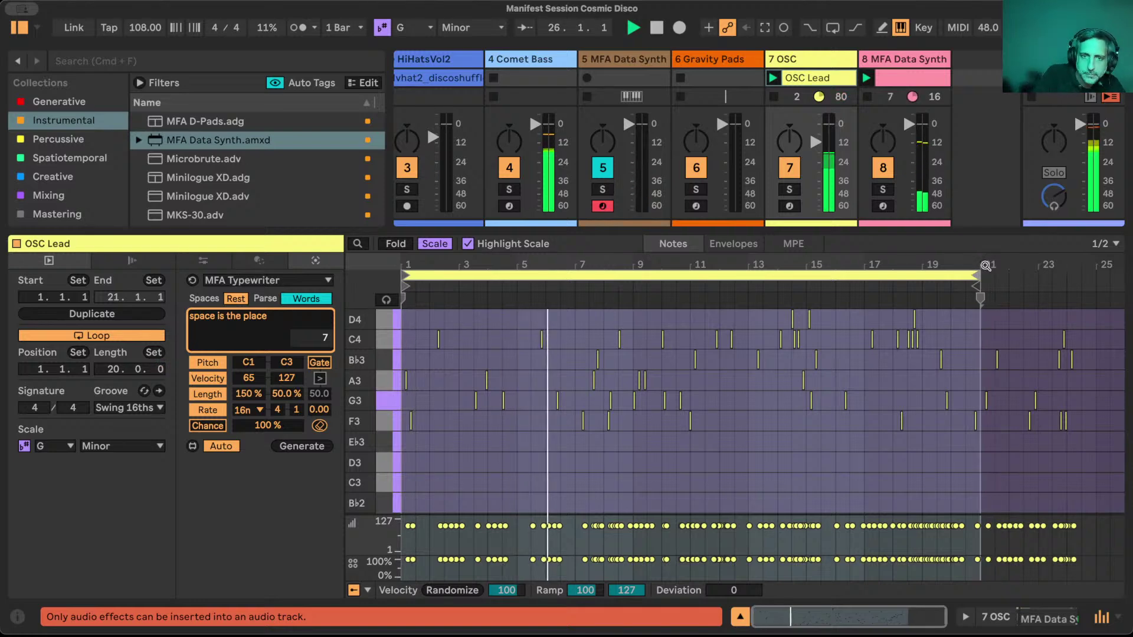
left_click_drag(405, 274, 517, 272)
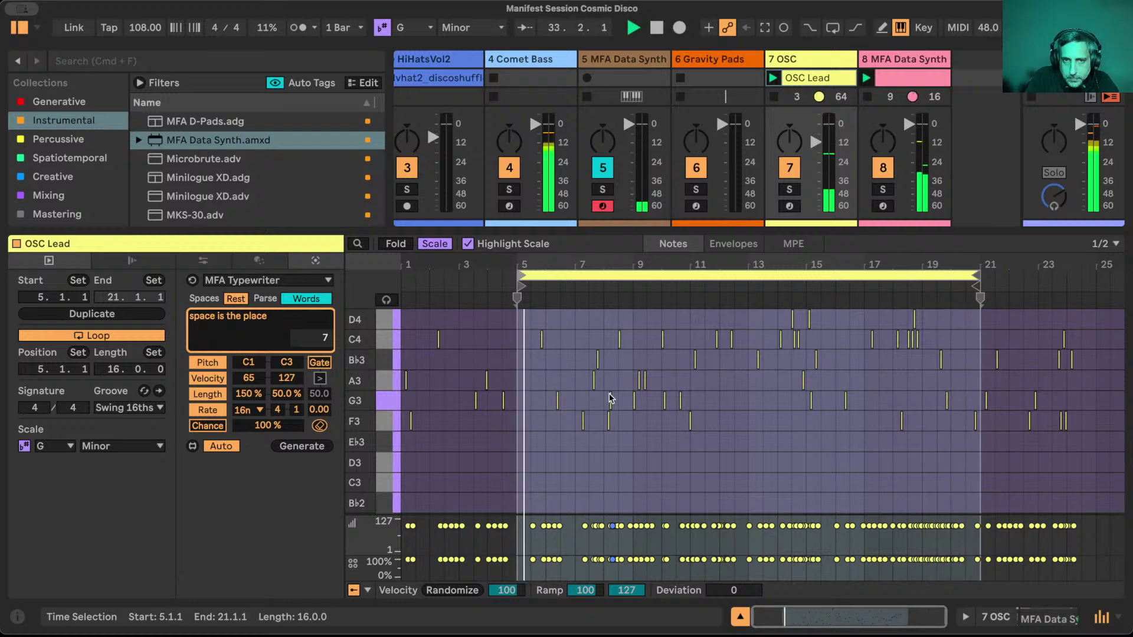
left_click(975, 421)
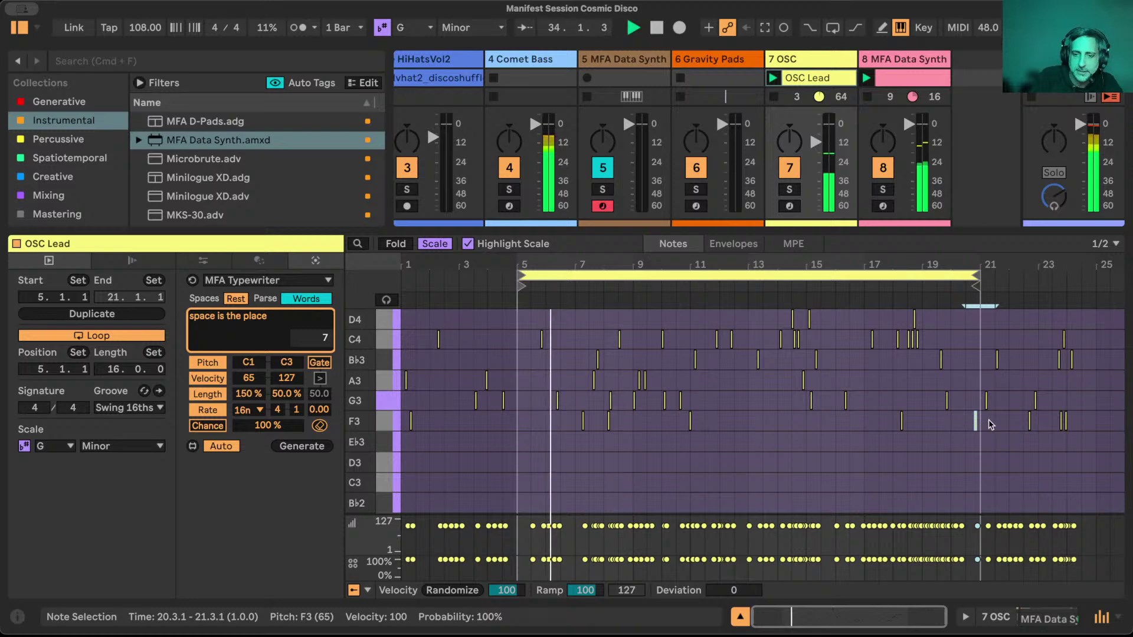
key("space")
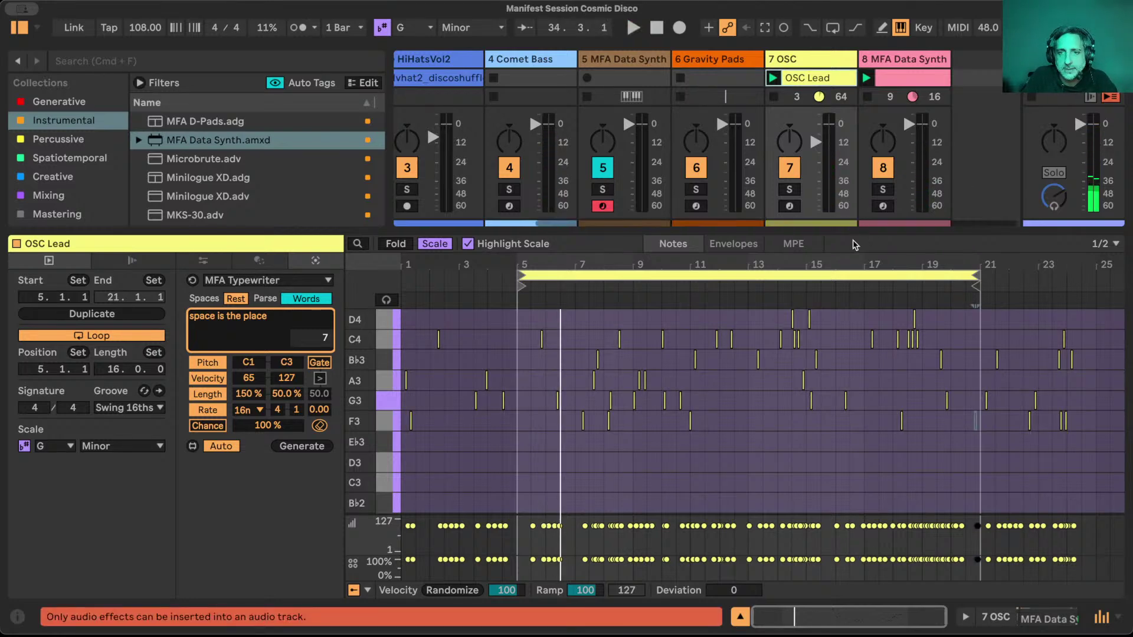
Hide the browser and duplicate the OSC Lead clip into the OSC track's second slot.
left_click_drag(857, 231, 854, 291)
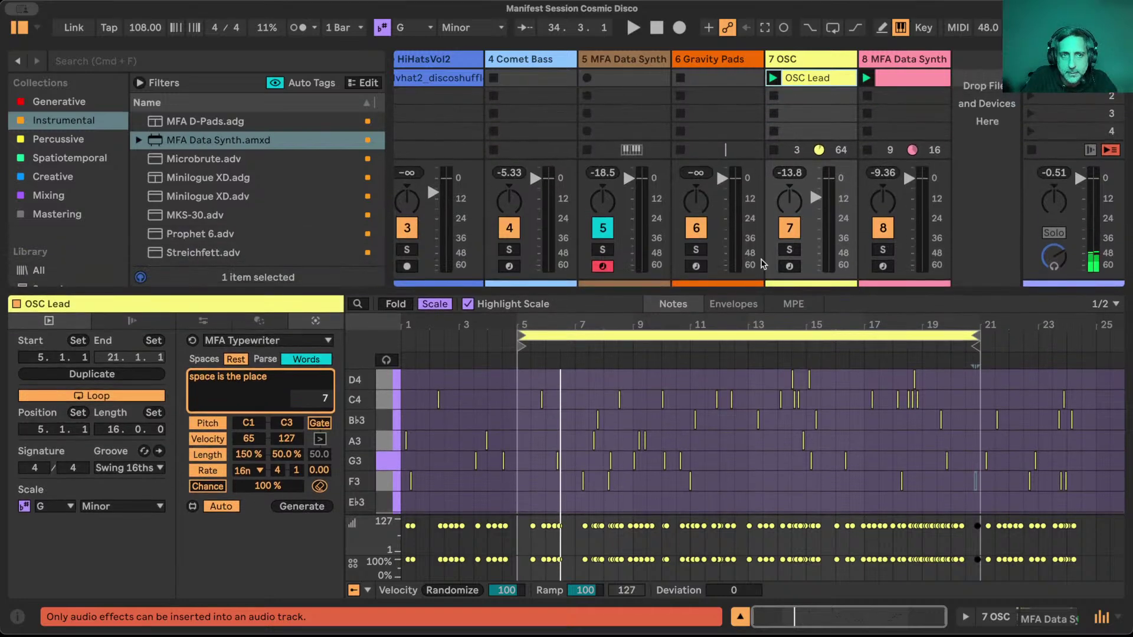
left_click(20, 29)
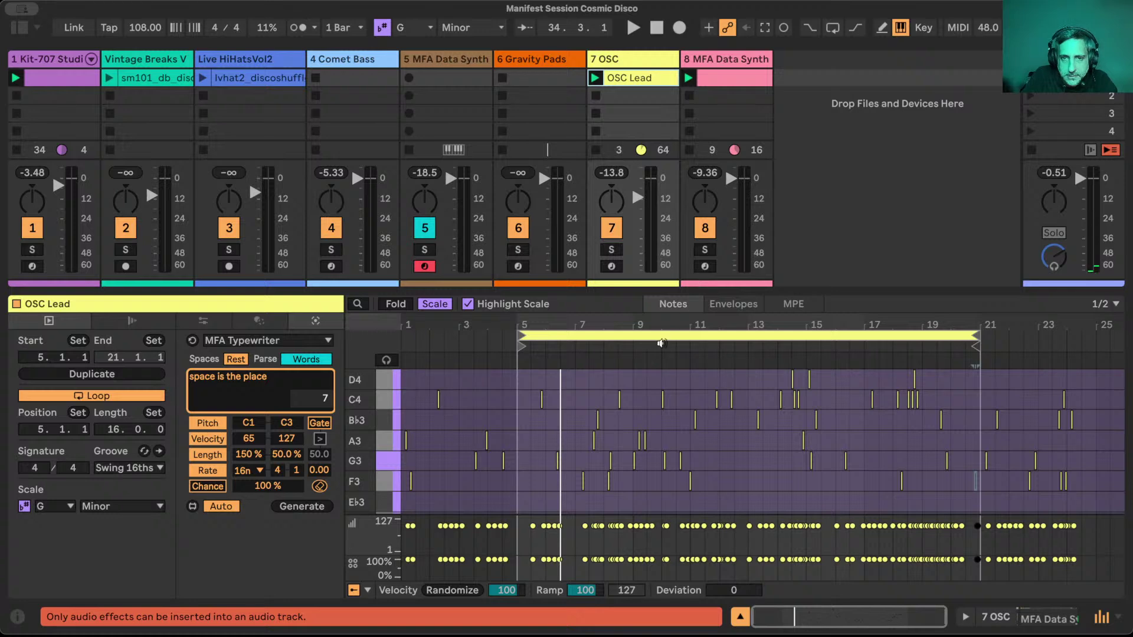
left_click(663, 337)
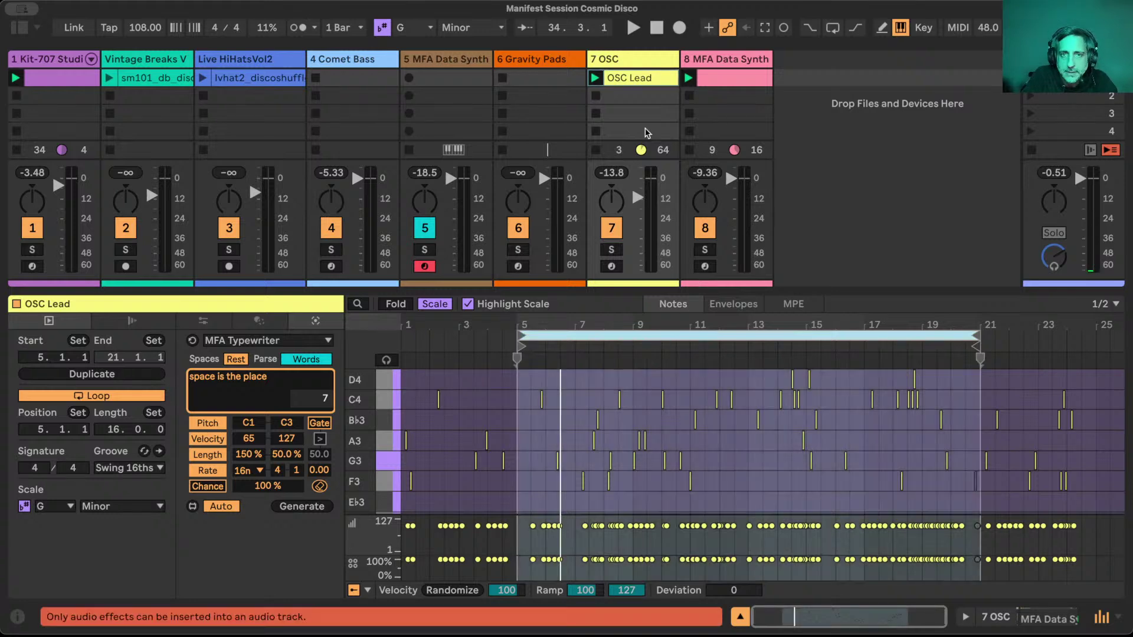
left_click(647, 82)
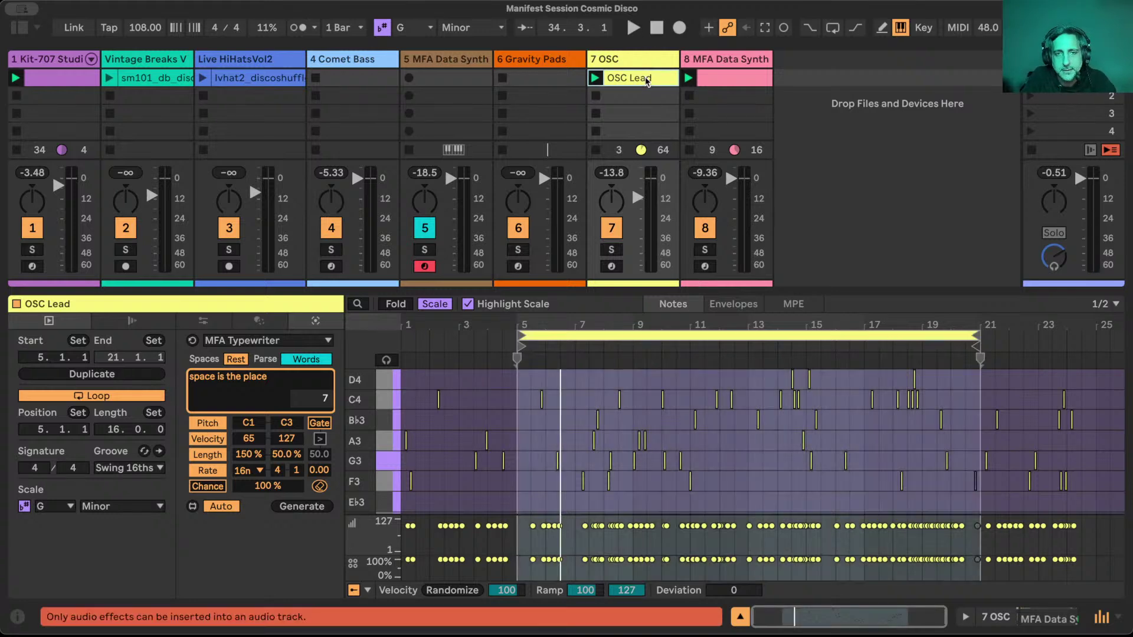
key("super+d")
left_click(618, 78)
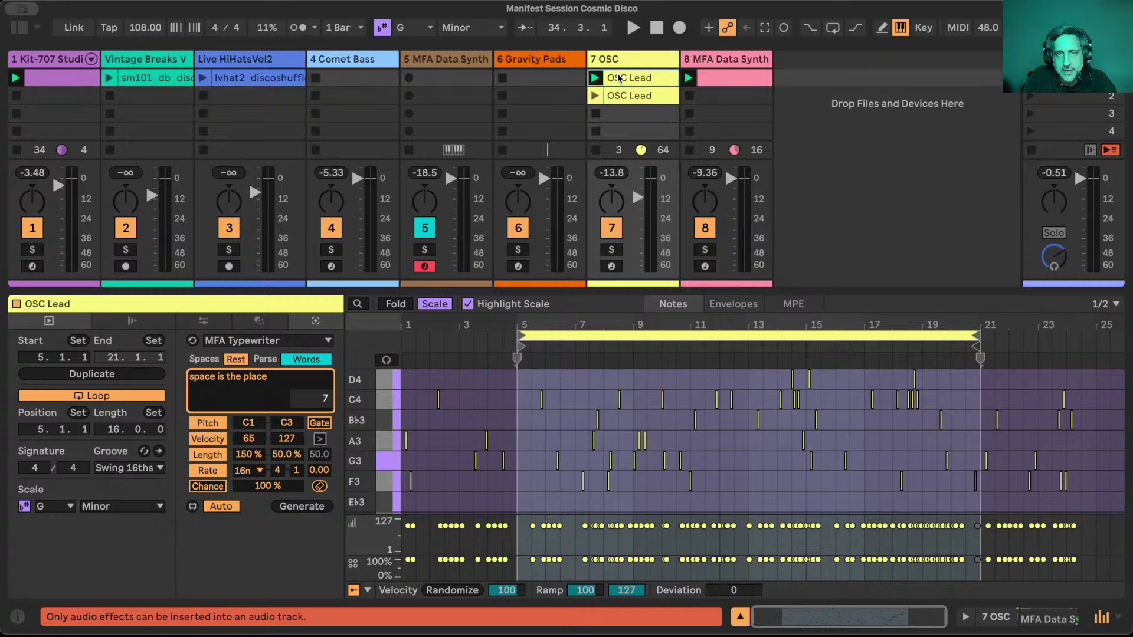
Give all notes in the duplicated OSC Lead clip a velocity deviation of -65 and a 74% chance, and launch the clip.
left_click(624, 96)
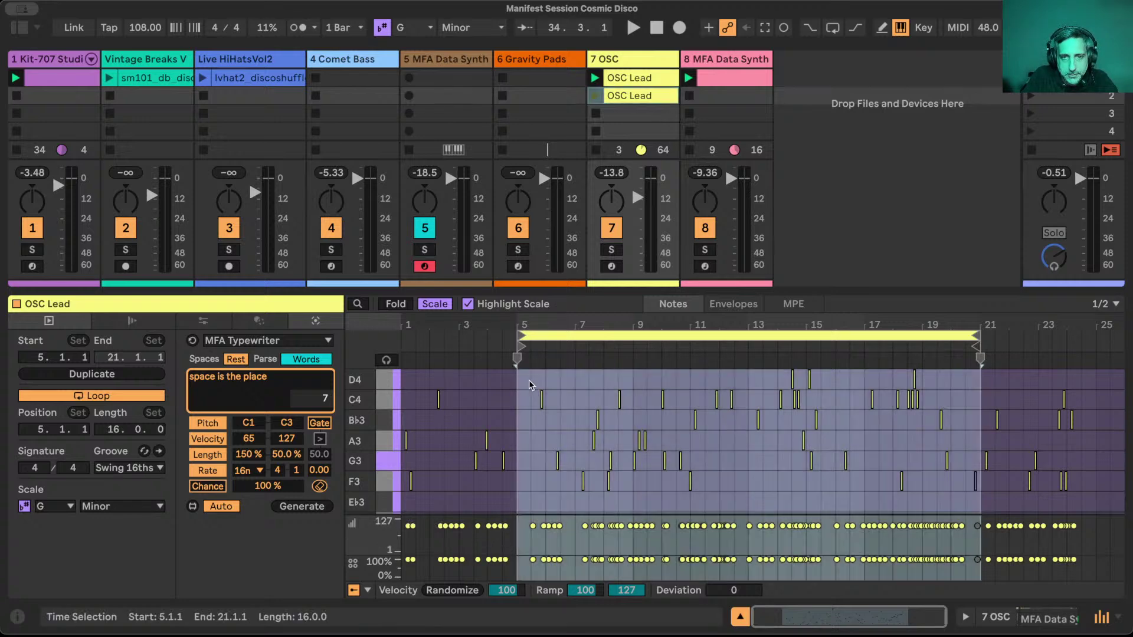
key("ctrl+a")
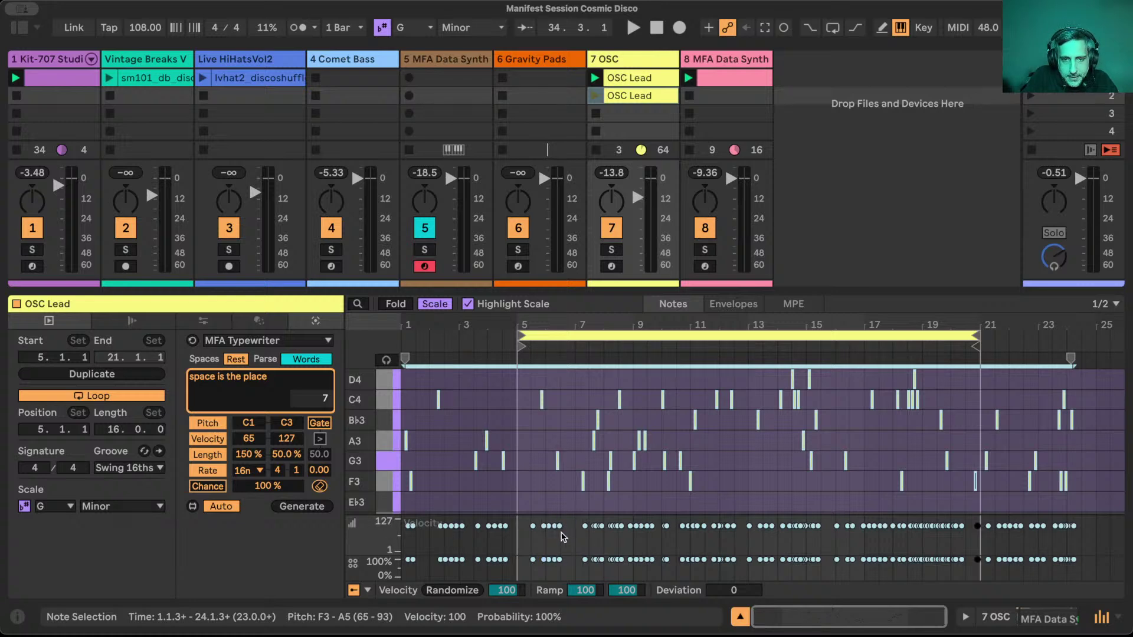
left_click_drag(733, 590, 733, 627)
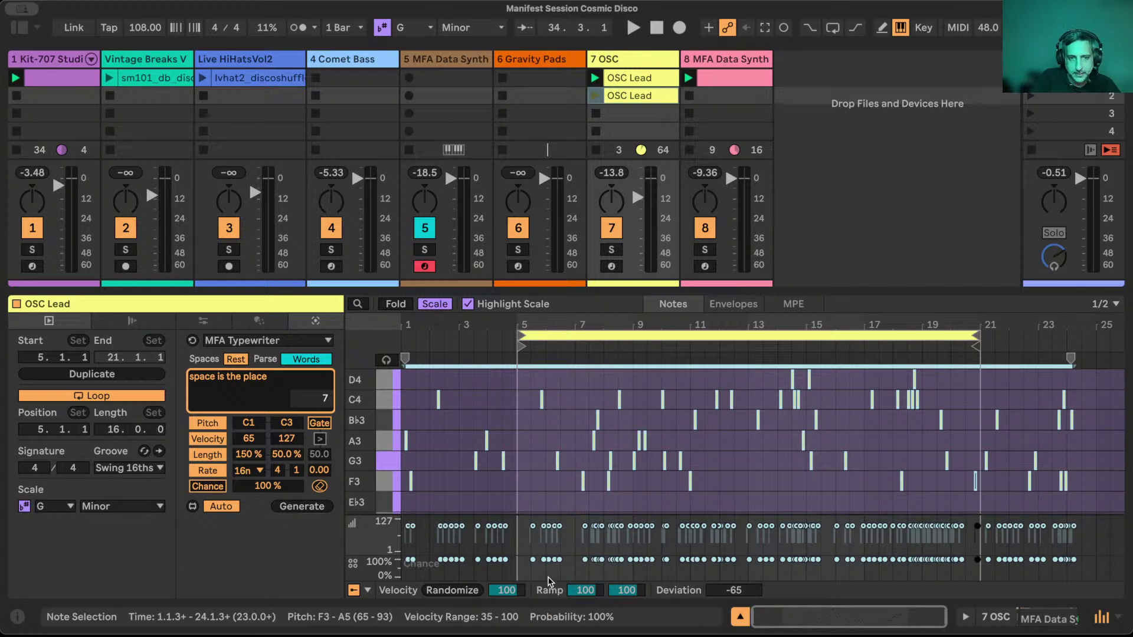
left_click_drag(534, 564, 534, 574)
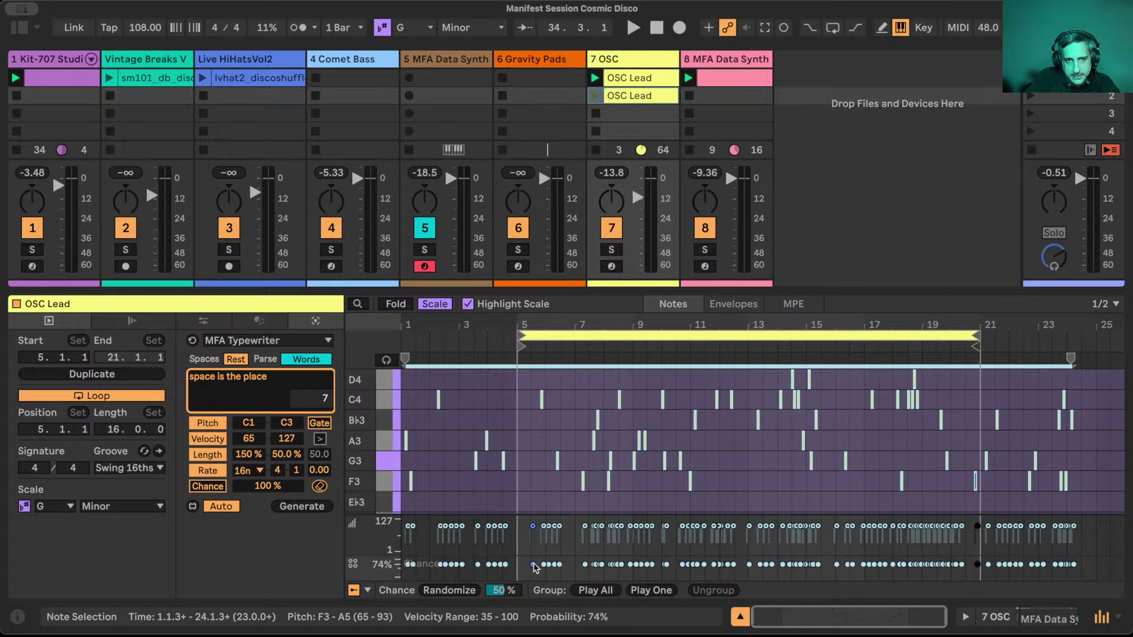
left_click(595, 96)
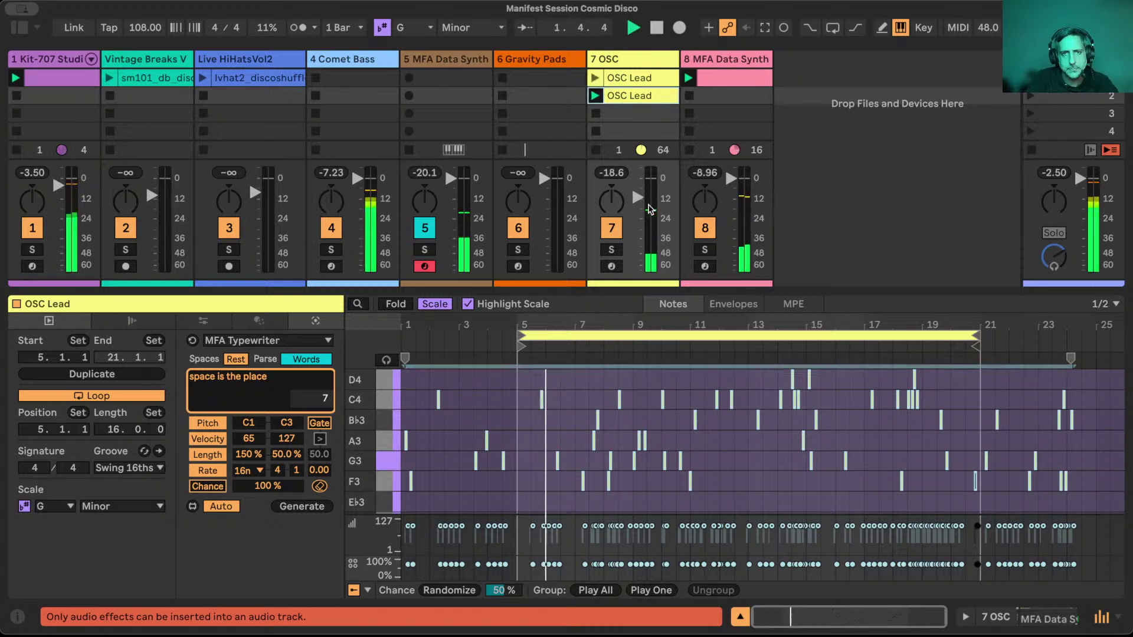
Group the OSC track's MFA Data Synth into an Instrument Rack.
left_click(632, 60)
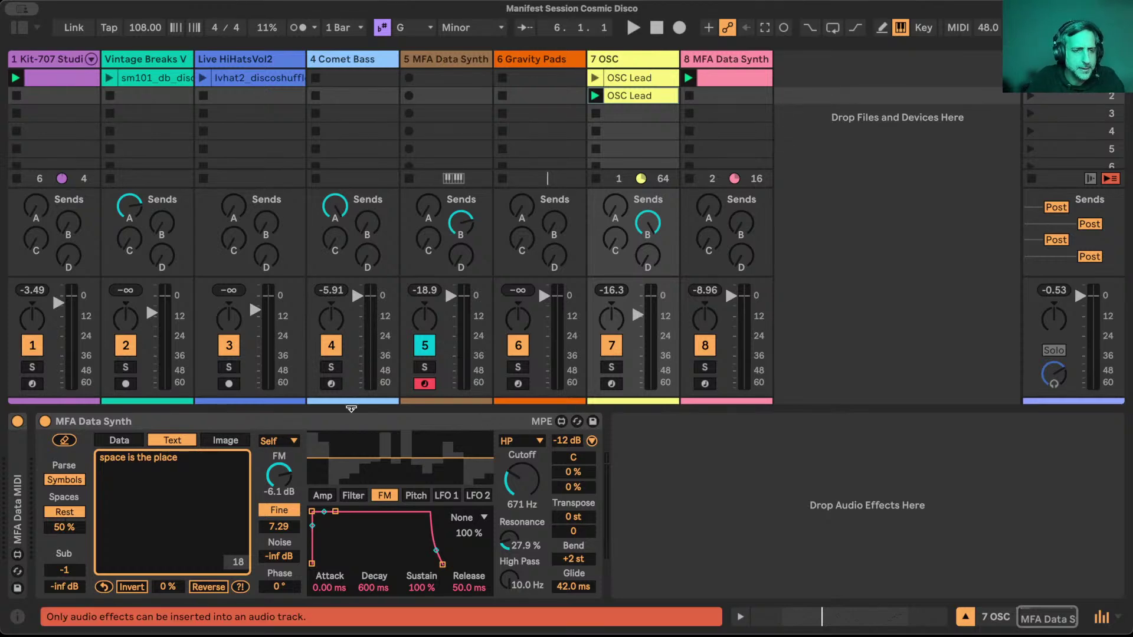
left_click(316, 423)
left_click_drag(311, 420, 200, 466)
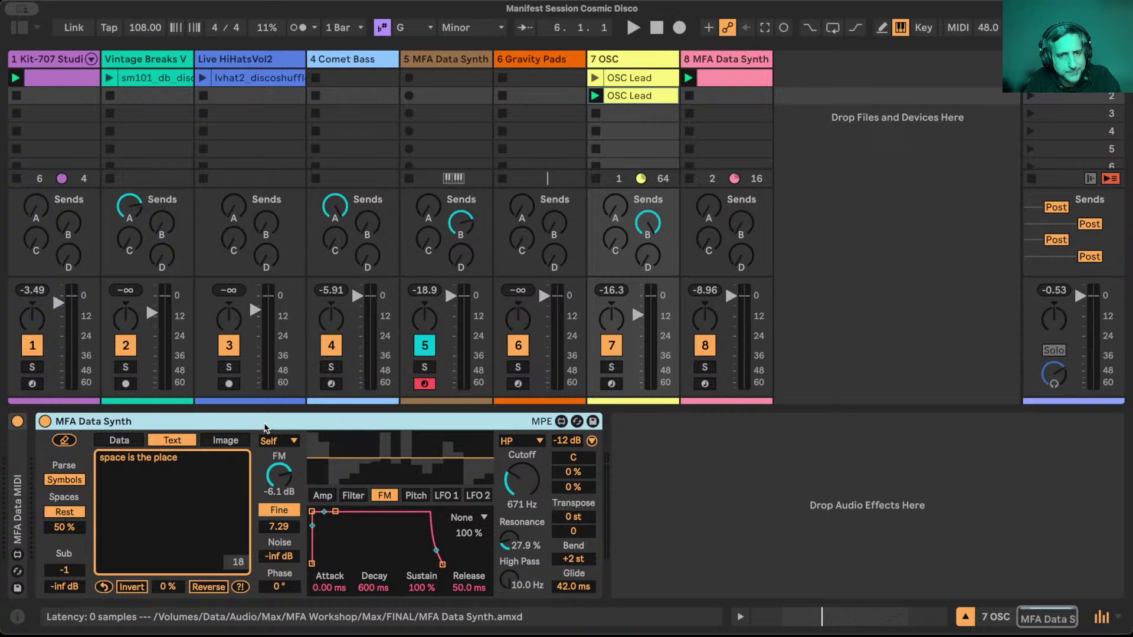
left_click_drag(265, 427, 439, 421)
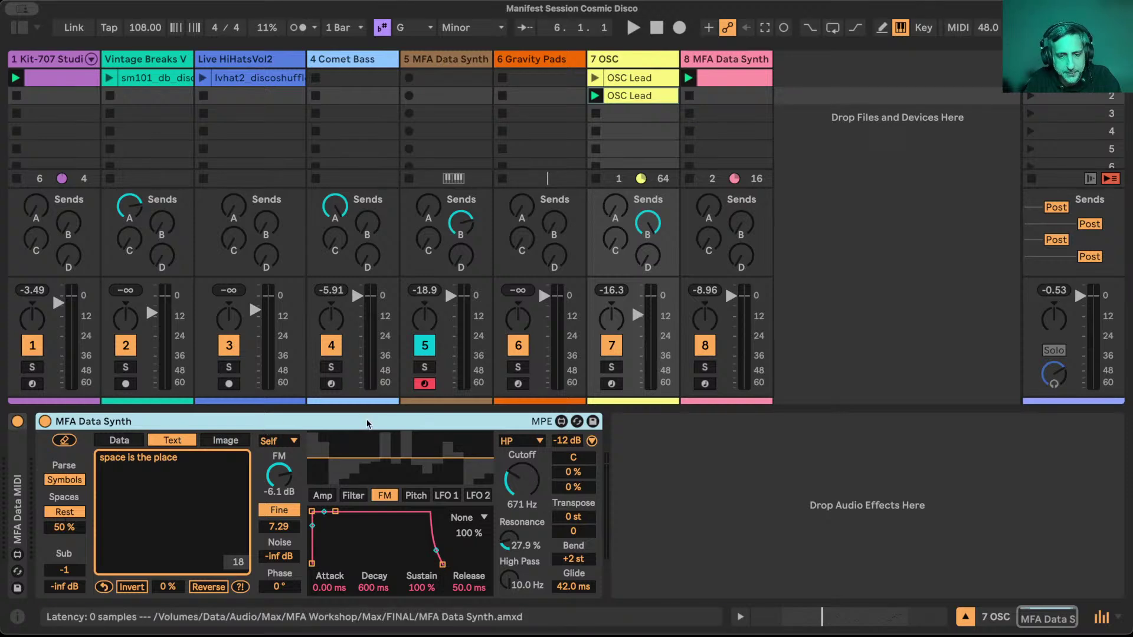
key("super+g")
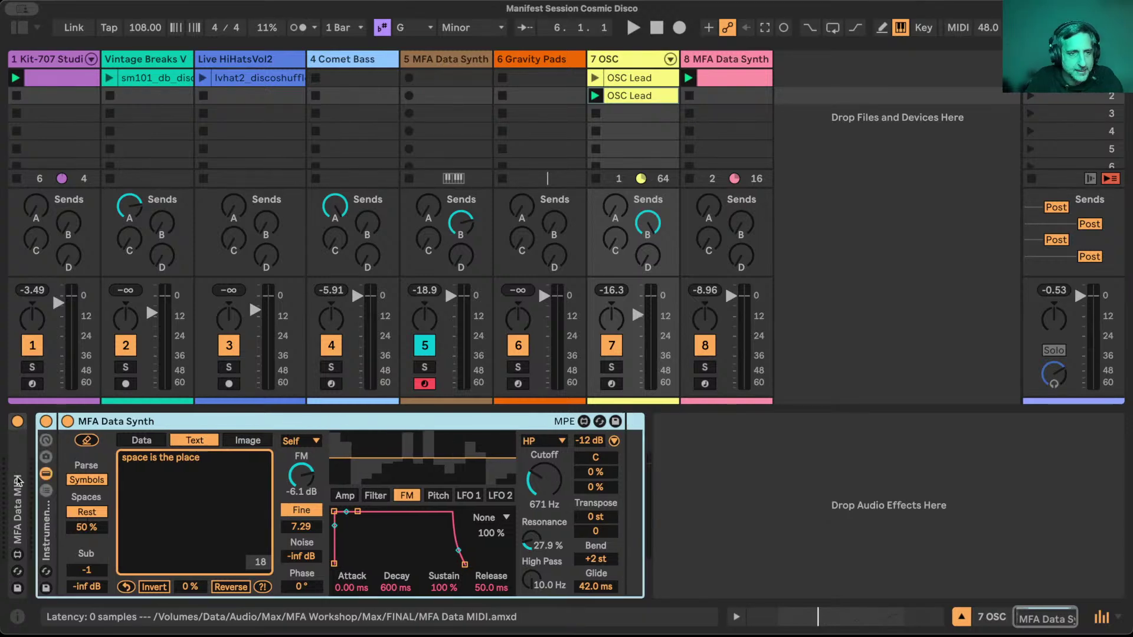
Show the Instrument Rack's chain list and rename its only chain Space Place.
left_click(45, 489)
key("super+r")
type("Spac")
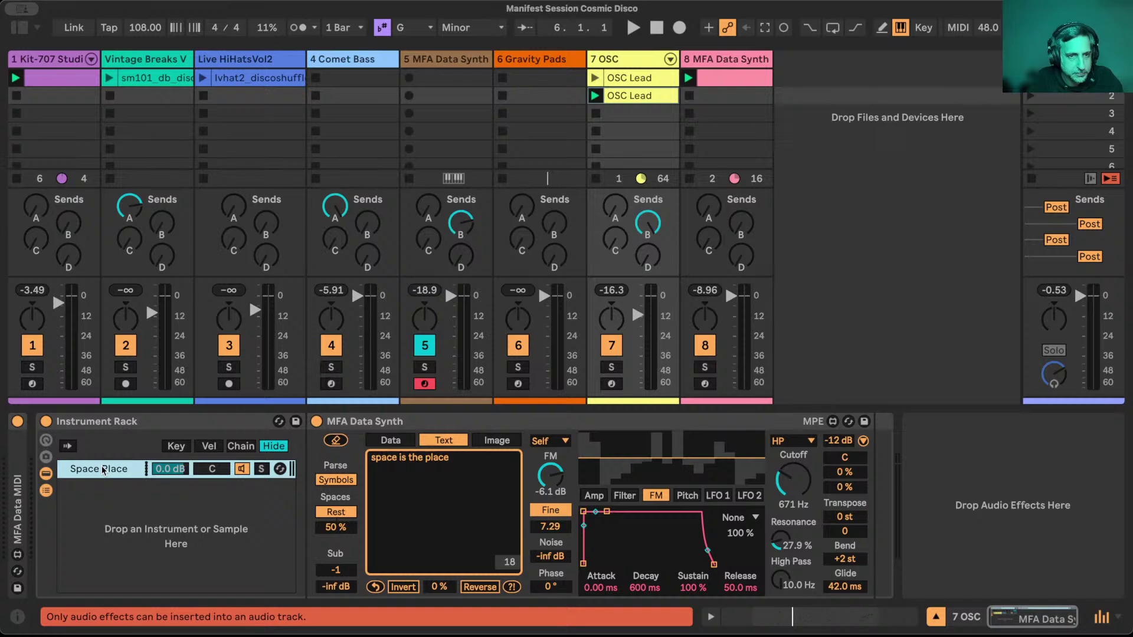
Duplicate the Space Place chain and rename the copy Zoom Out.
key("super+d")
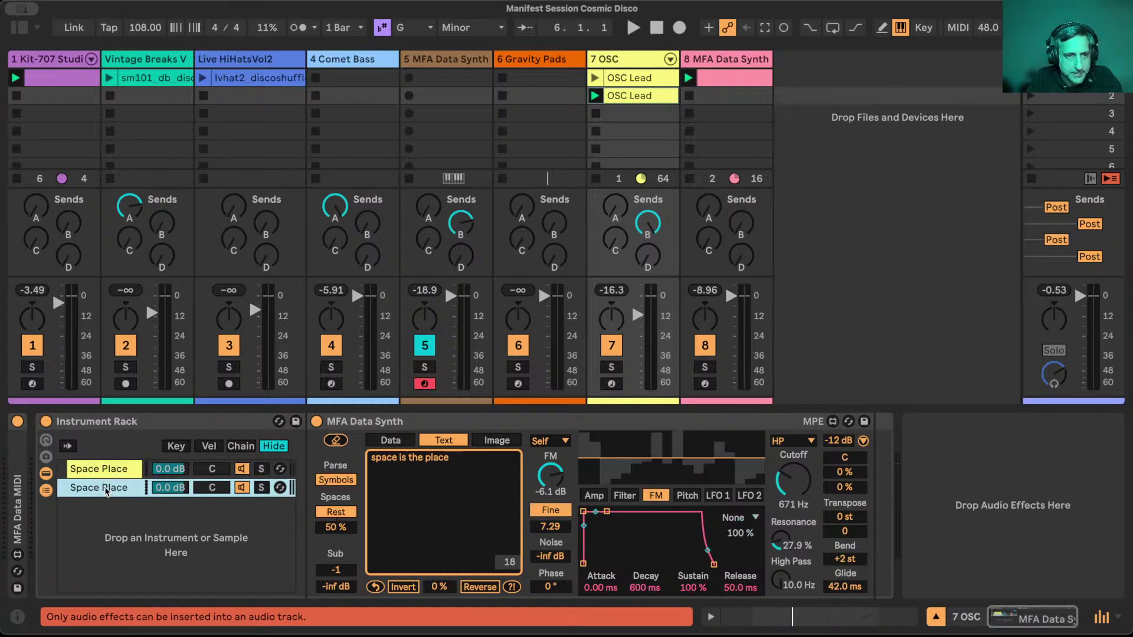
key("super+r")
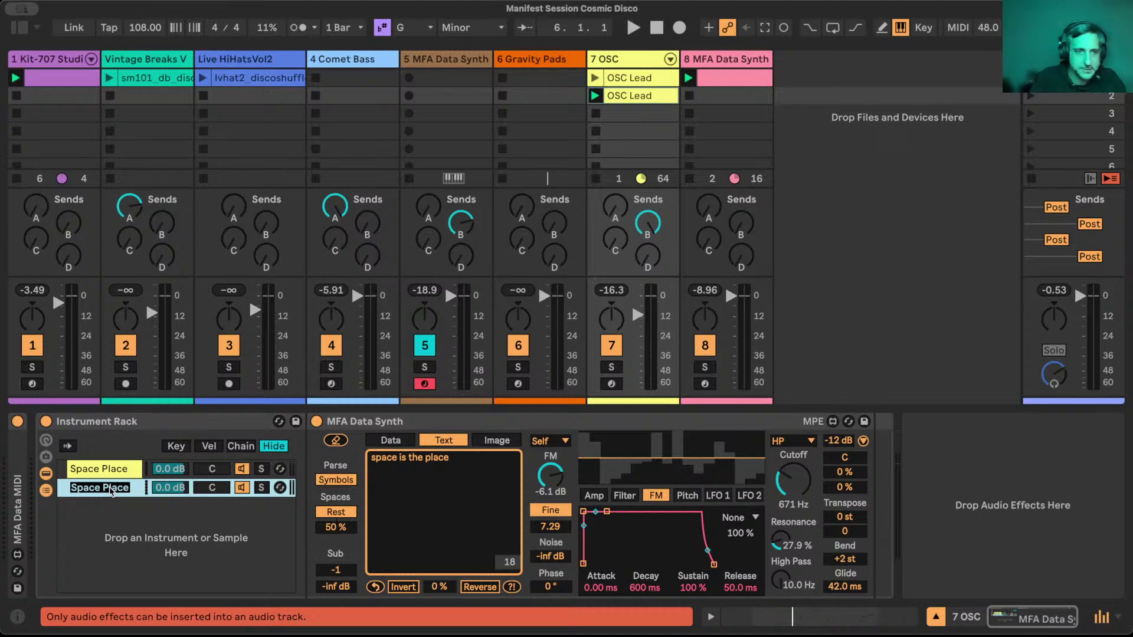
type("Zoom Out")
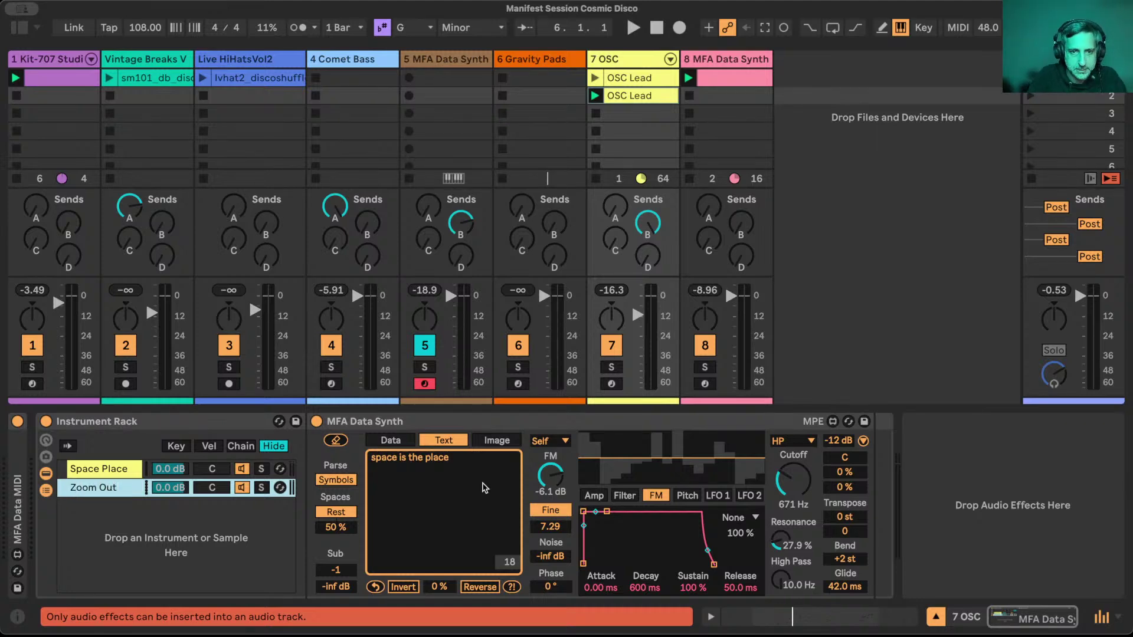
Replace the Zoom Out chain's Data Synth text with "when in doubt zoom out" and compare it with the Space Place chain.
left_click(436, 459)
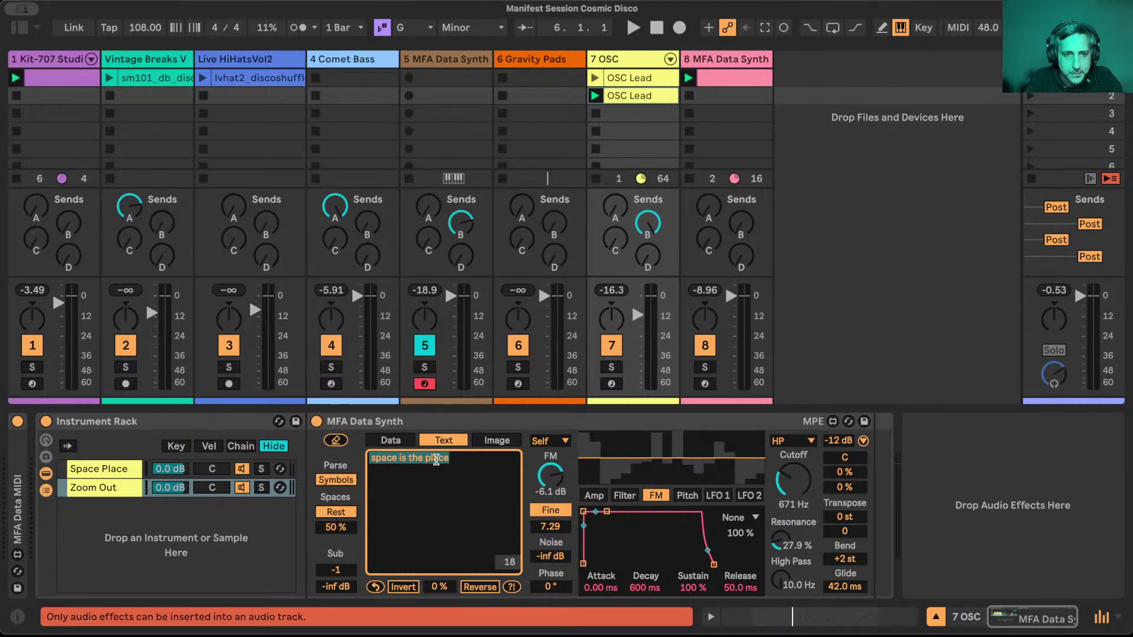
type("when in doubt")
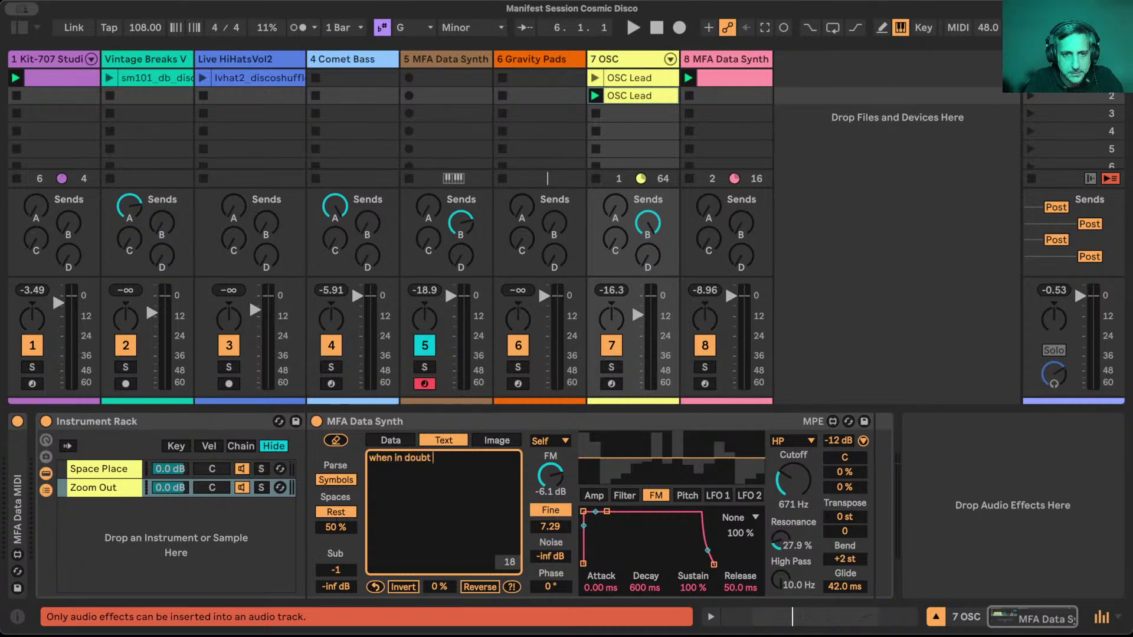
type(" zoom out")
key("Return")
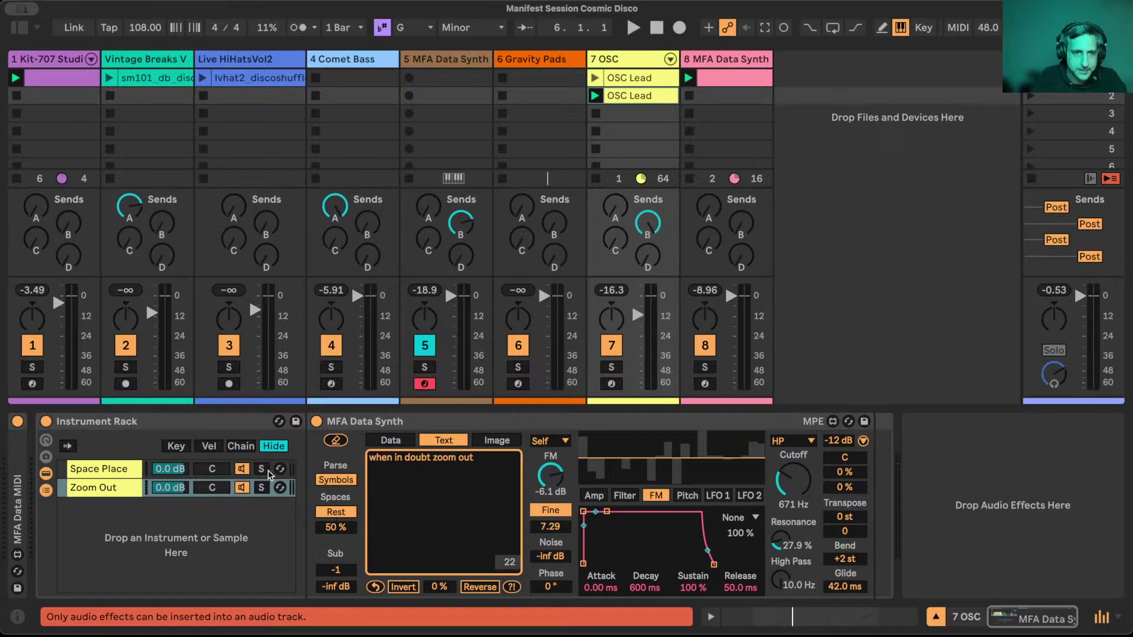
left_click(114, 465)
left_click(114, 484)
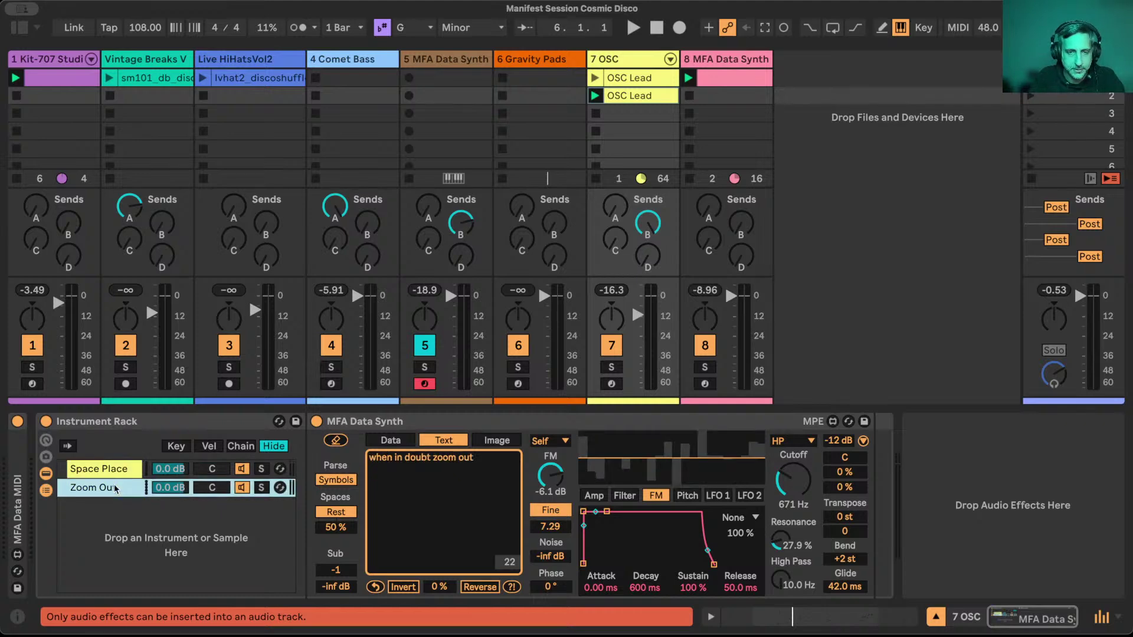
left_click(494, 460)
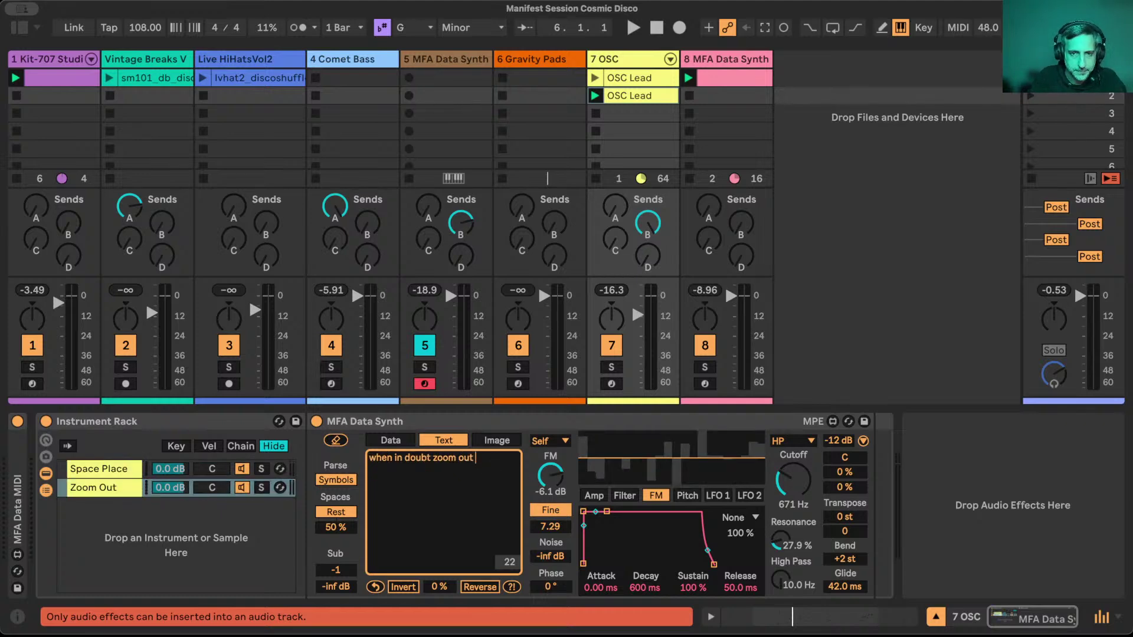
Solo the OSC track during playback, transpose the Zoom Out chain's Data Synth to -5 st and audition it.
key("space")
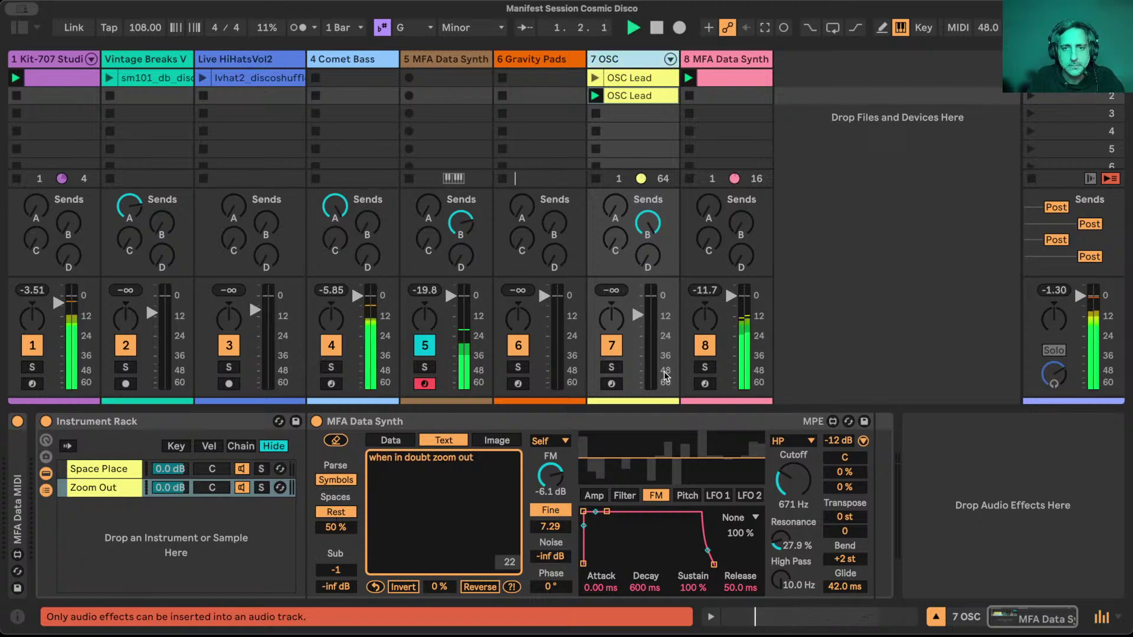
left_click(611, 367)
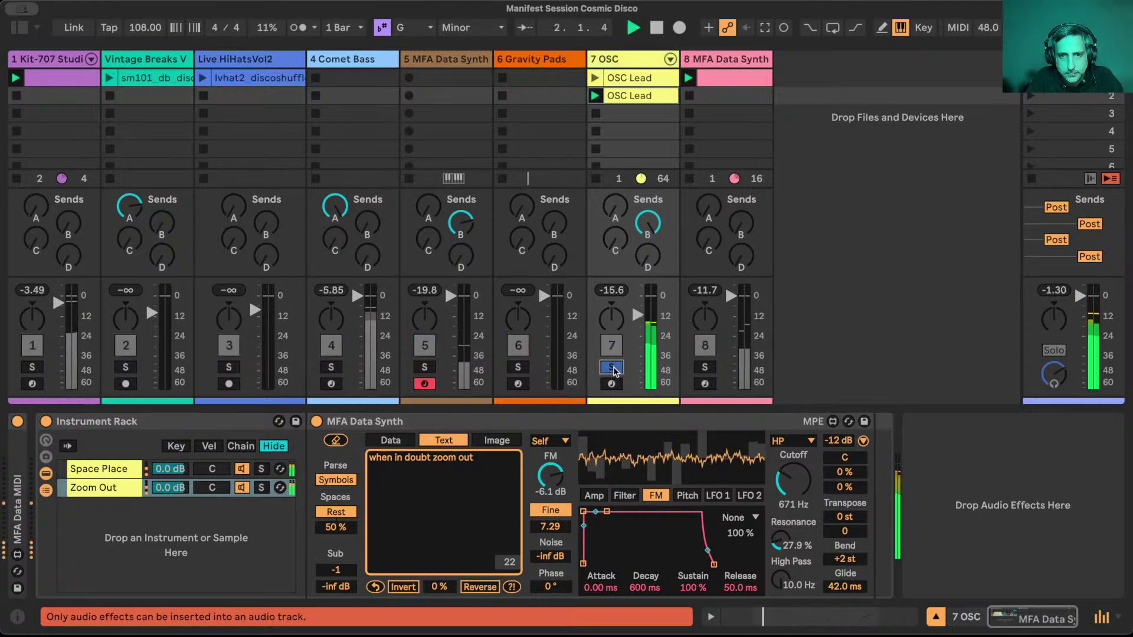
key("space")
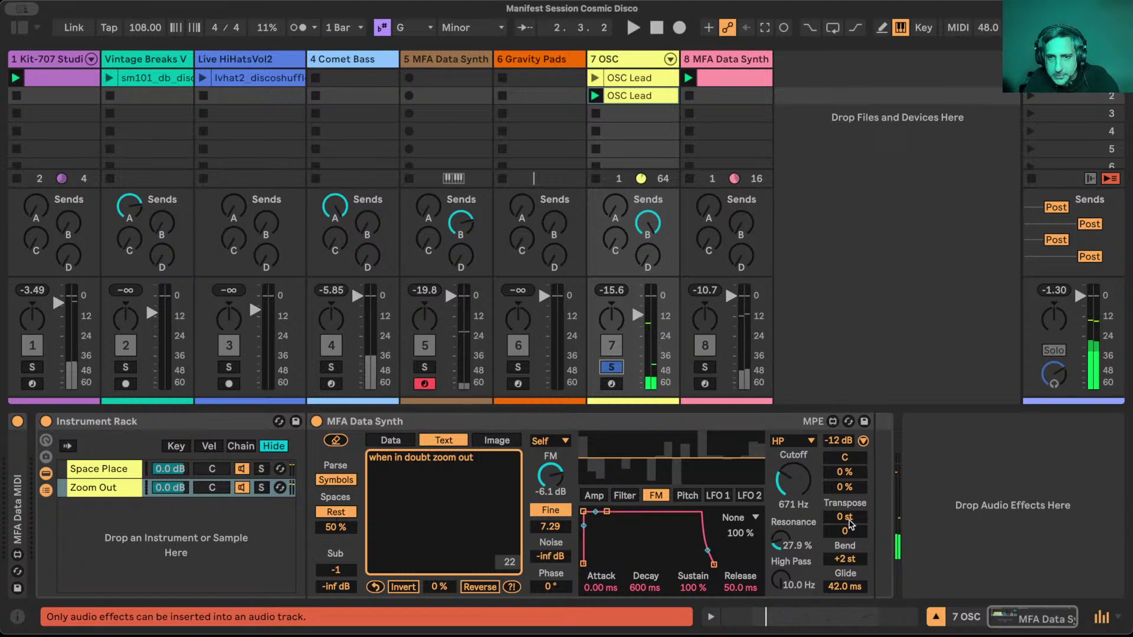
key("Down")
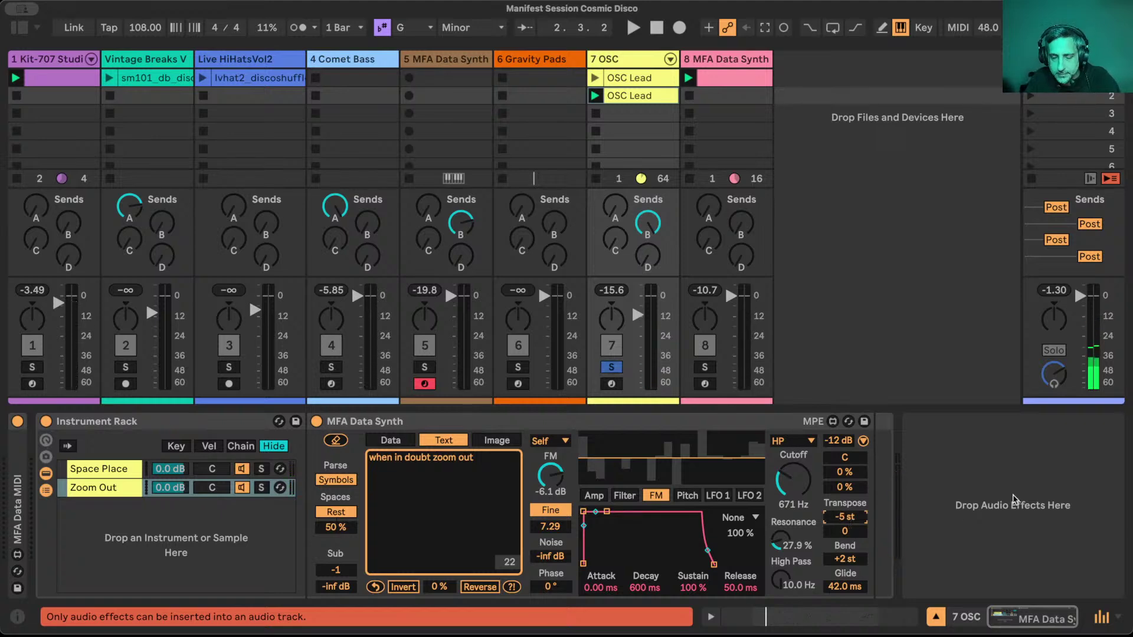
key("space")
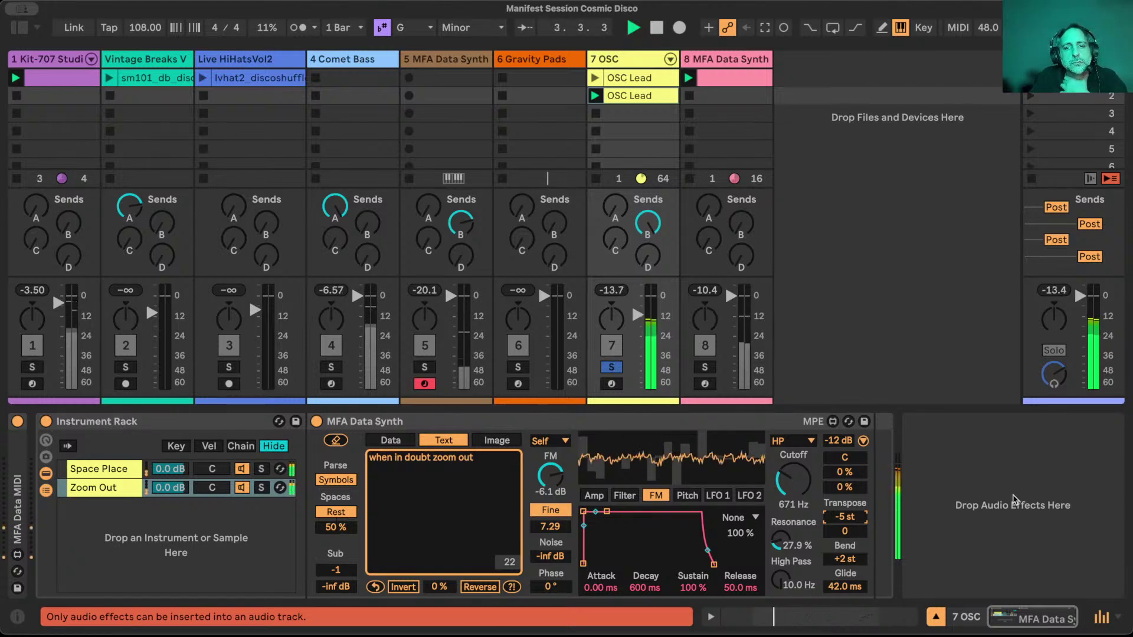
Stop playback and set the amp envelope attack to 35.5 ms on both the Space Place and Zoom Out synths.
left_click(108, 470)
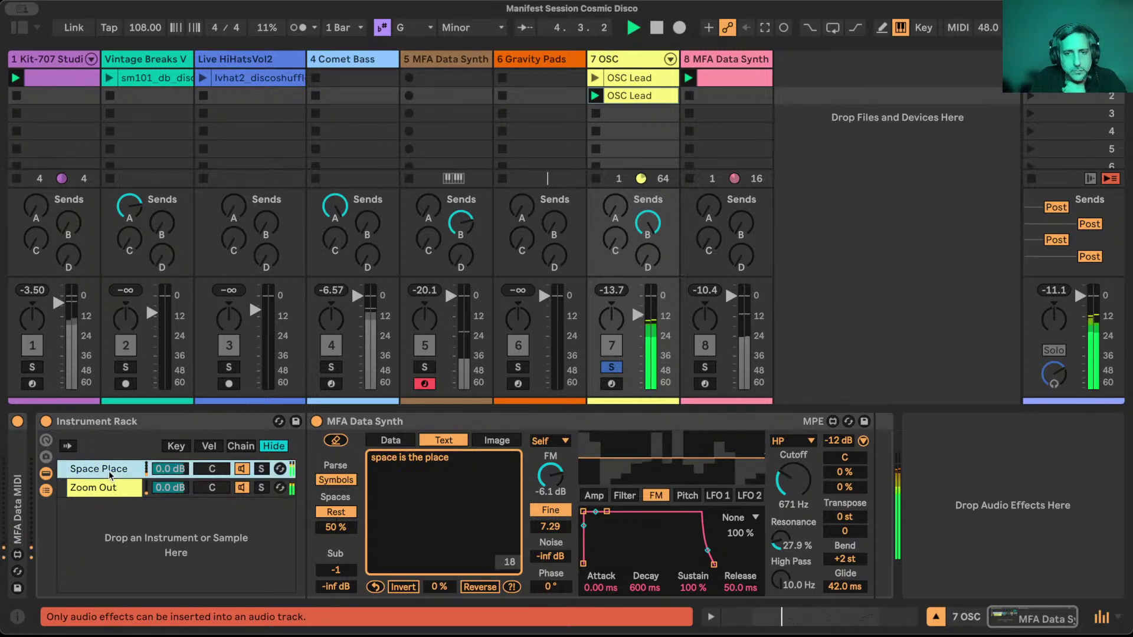
key("space")
left_click(594, 495)
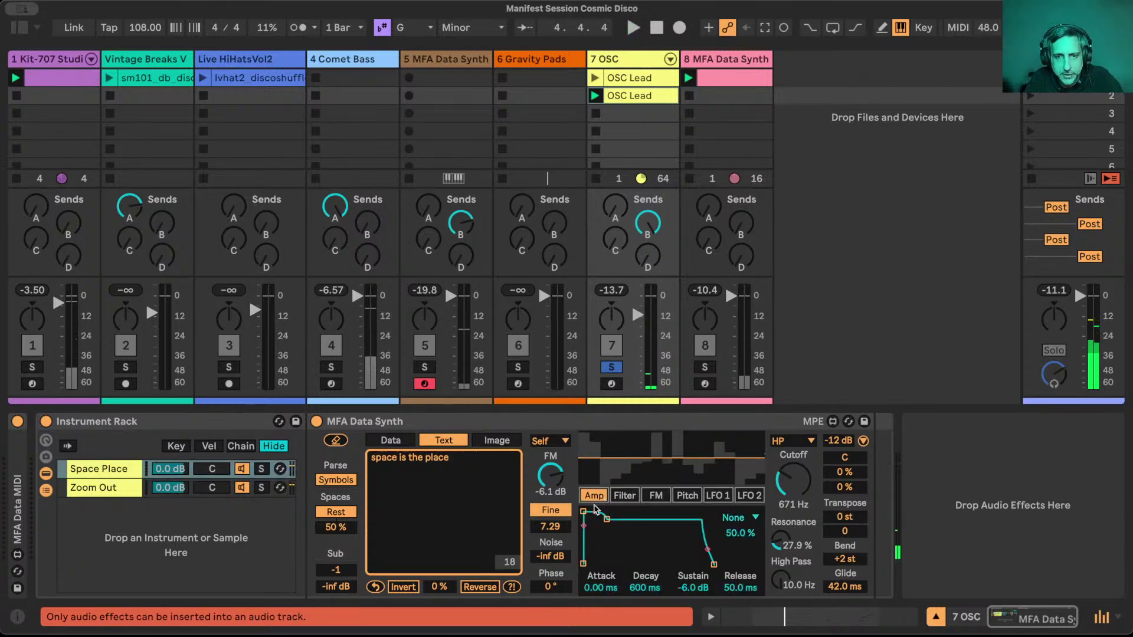
left_click_drag(583, 512, 594, 512)
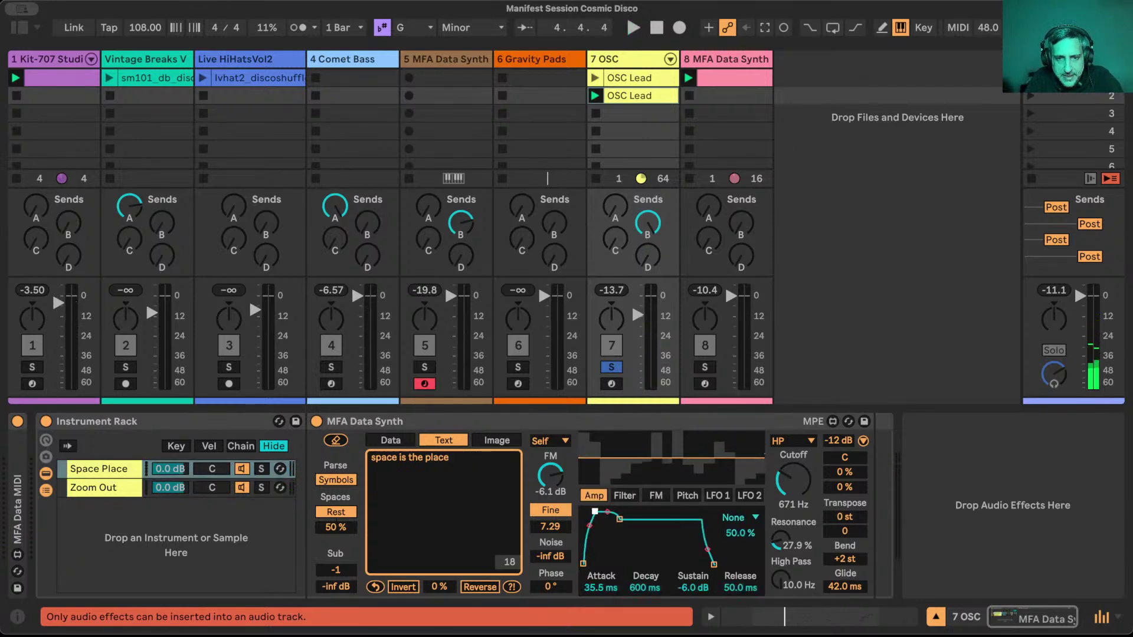
left_click(104, 489)
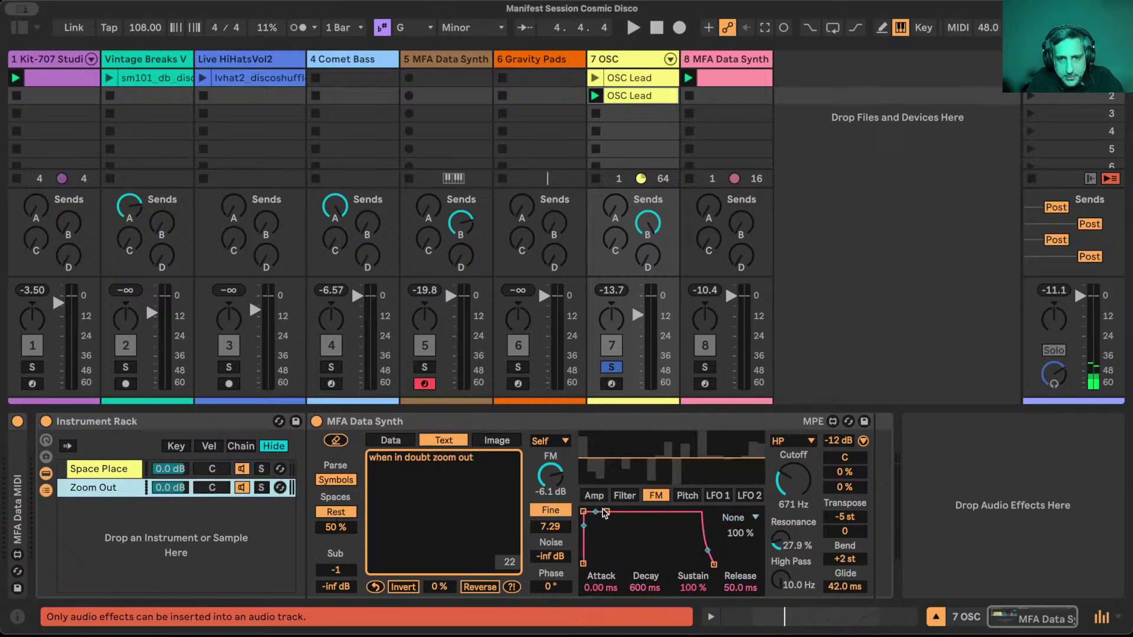
left_click(593, 497)
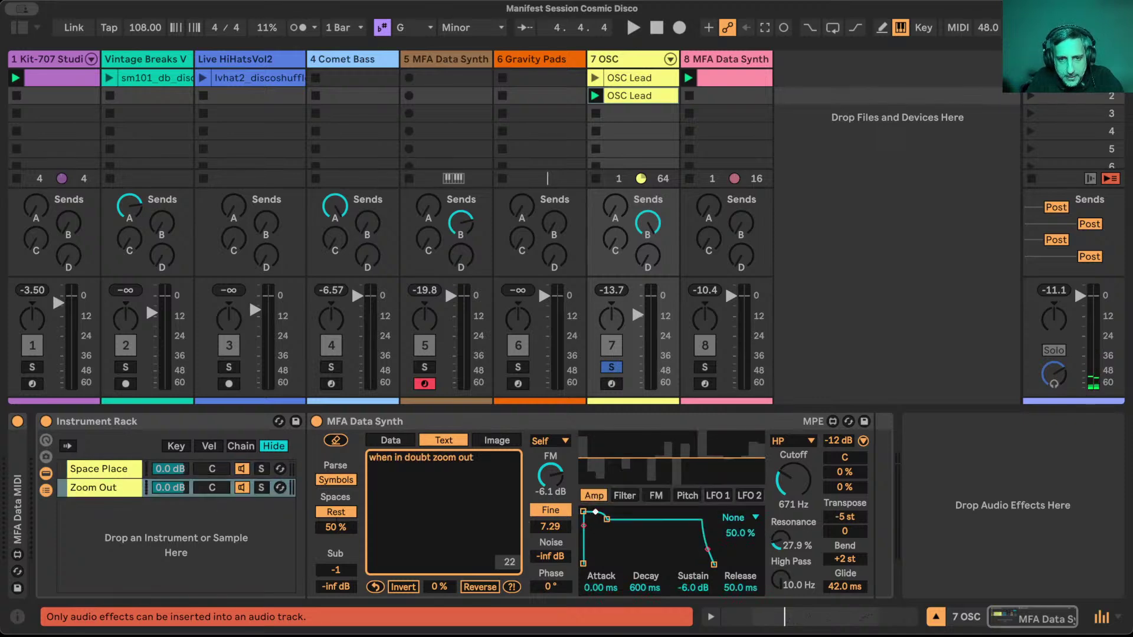
left_click_drag(583, 512, 595, 512)
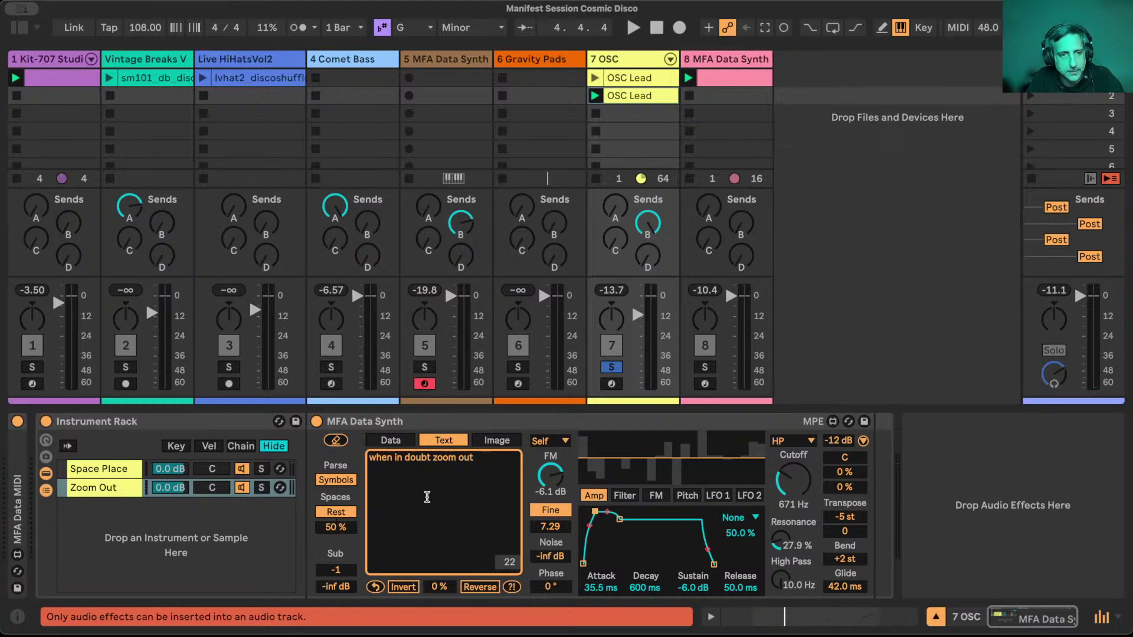
Pan the Space Place synth to 18L and the Zoom Out synth to 18R, with the percentages beneath pan at 25% and 34%.
key("space")
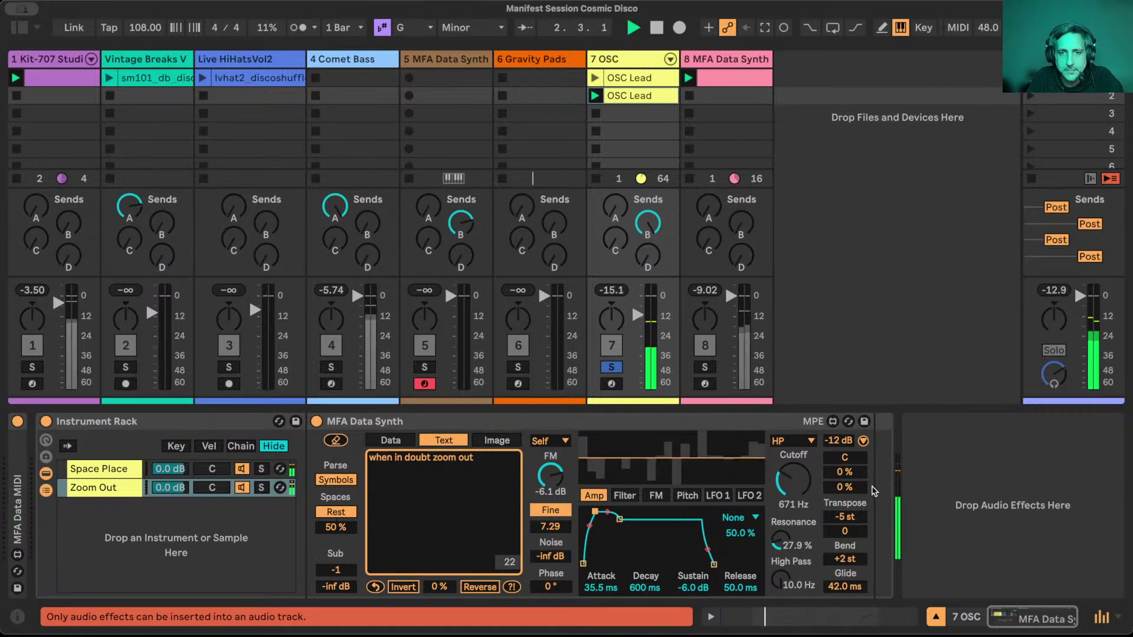
key("space")
left_click_drag(845, 474, 845, 455)
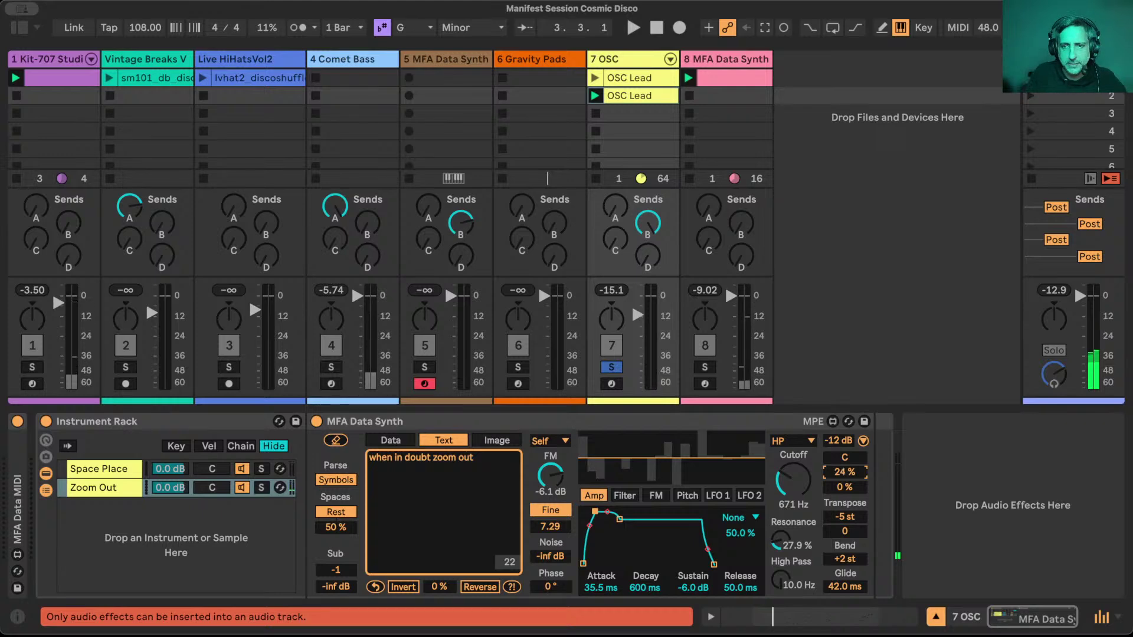
left_click(101, 470)
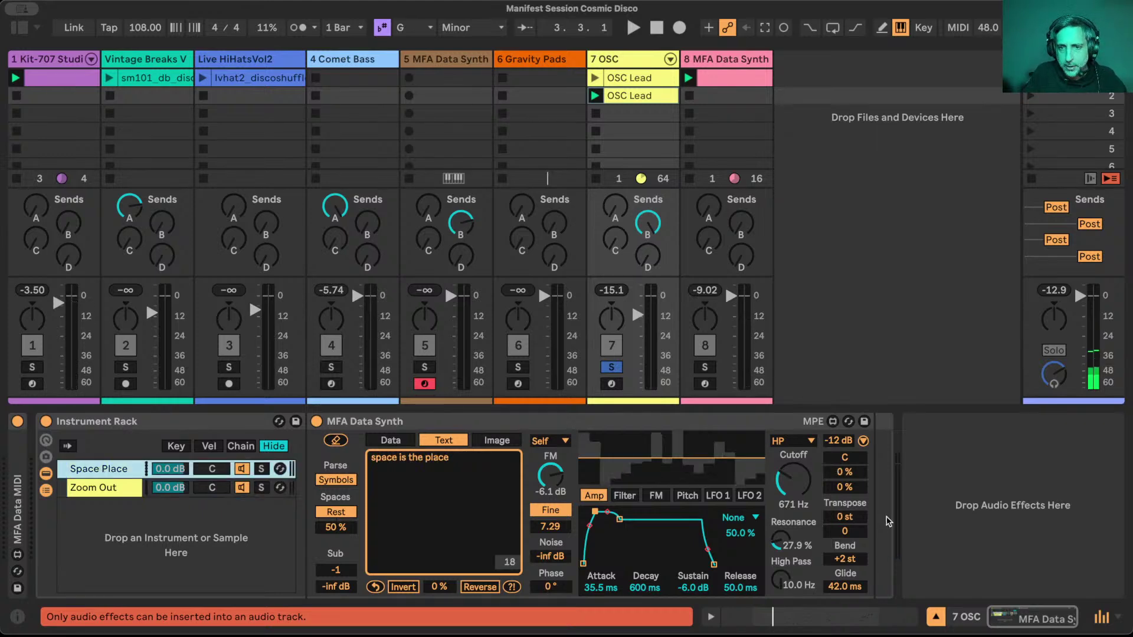
left_click_drag(845, 473, 845, 459)
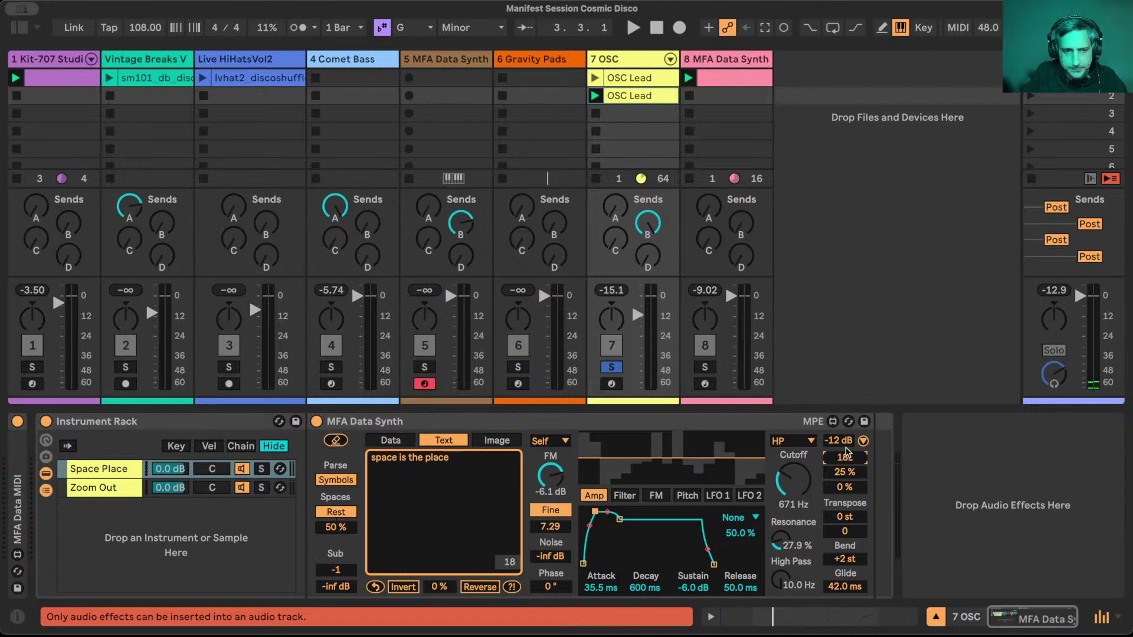
left_click(108, 491)
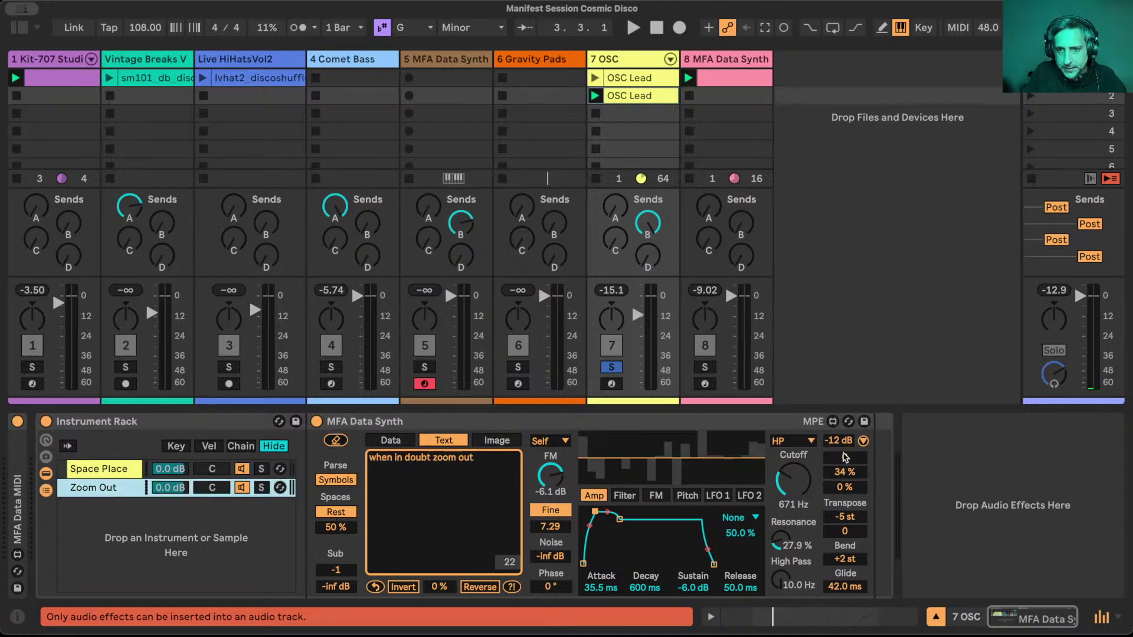
left_click(845, 457)
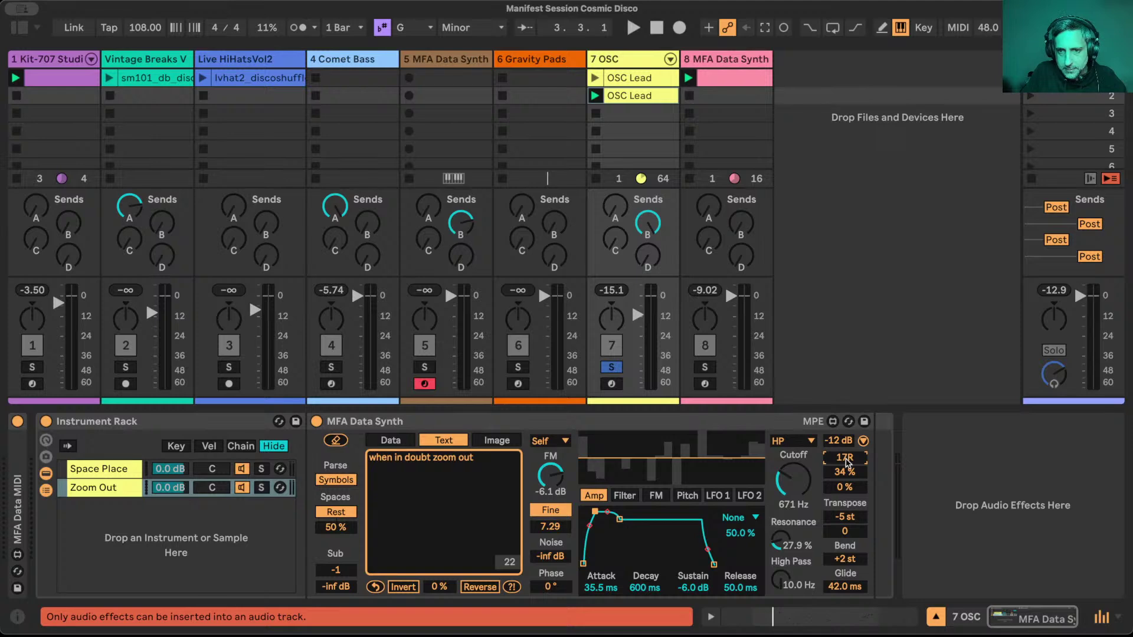
During playback, set the Zoom Out synth's Glide to 46 ms and its FM to -6.7 dB, Fine 5.55 and a Triangle source.
key("space")
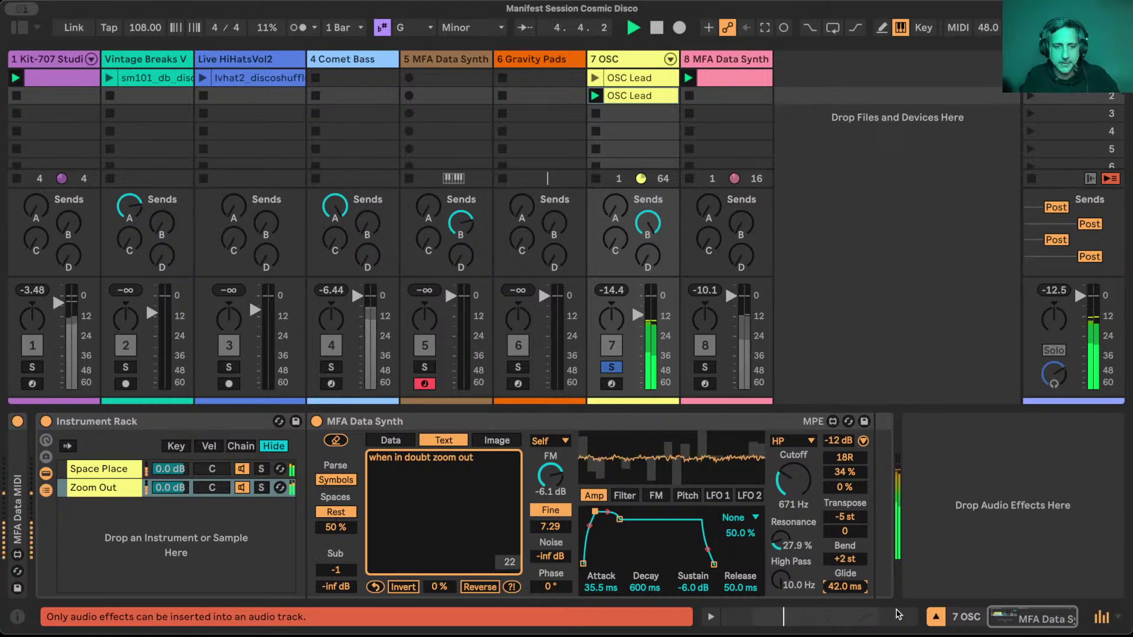
left_click_drag(844, 586, 844, 582)
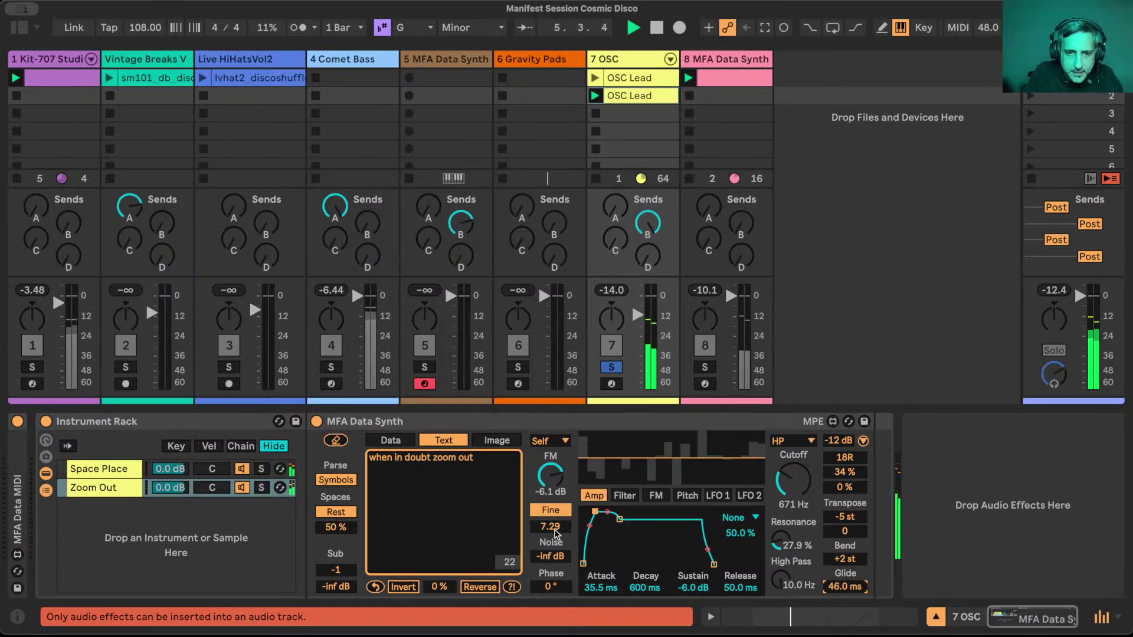
left_click_drag(554, 526, 554, 554)
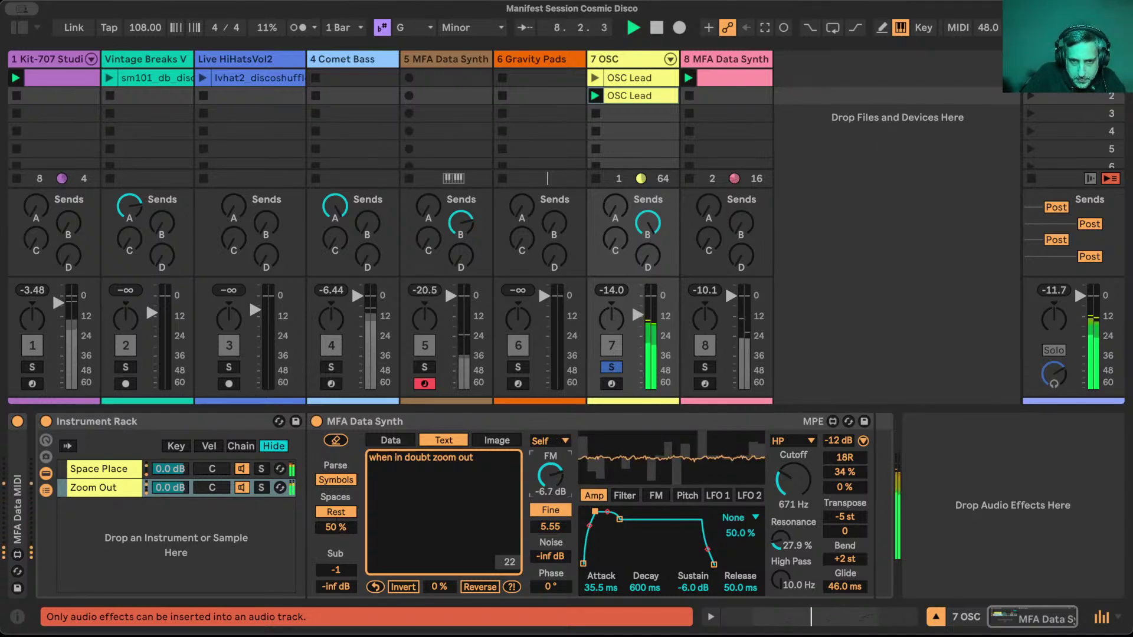
left_click(564, 441)
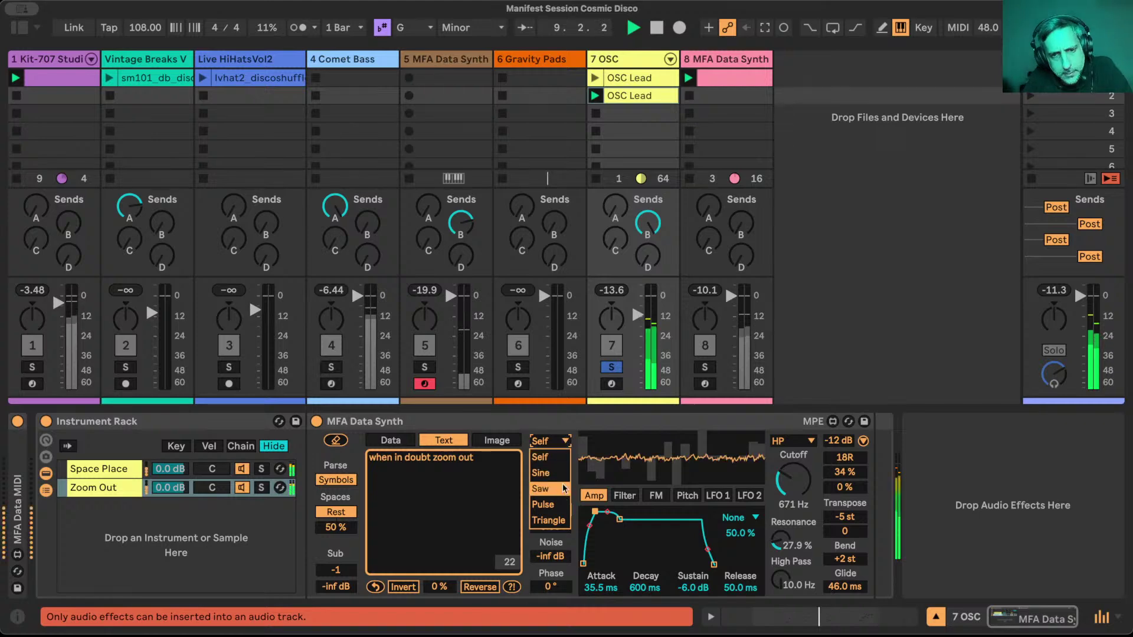
left_click(548, 521)
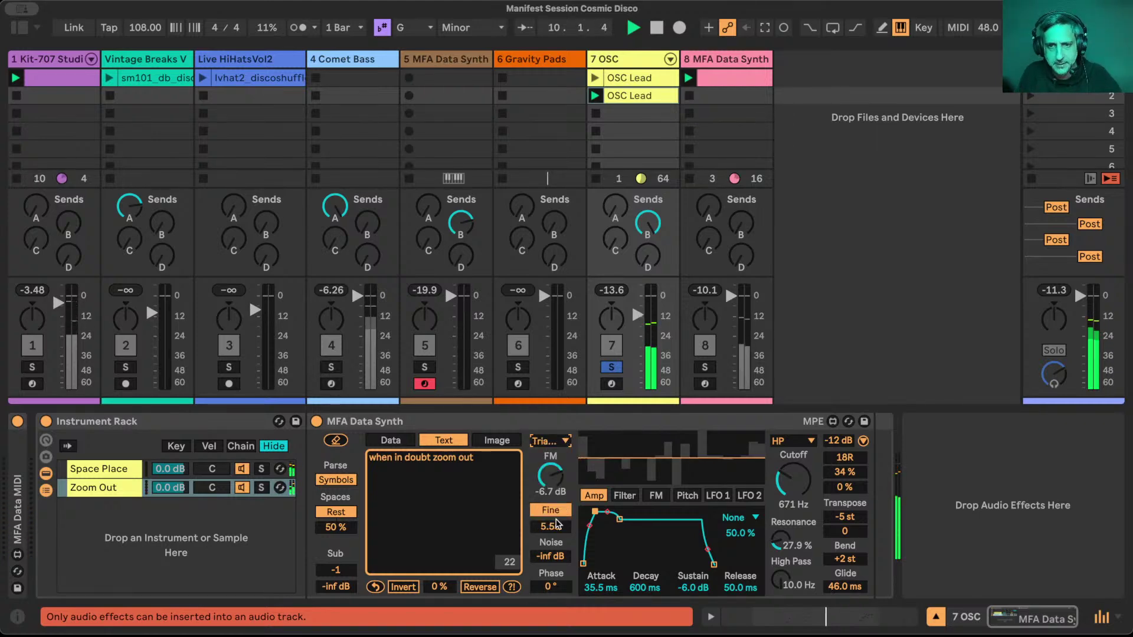
Set the Zoom Out synth's cutoff to 576 Hz, and map the filter cutoffs of both the Space Place and Zoom Out synths to Macro 1.
mouse_move(793, 479)
left_mouse_down()
mouse_move(793, 445)
mouse_move(798, 485)
left_mouse_up()
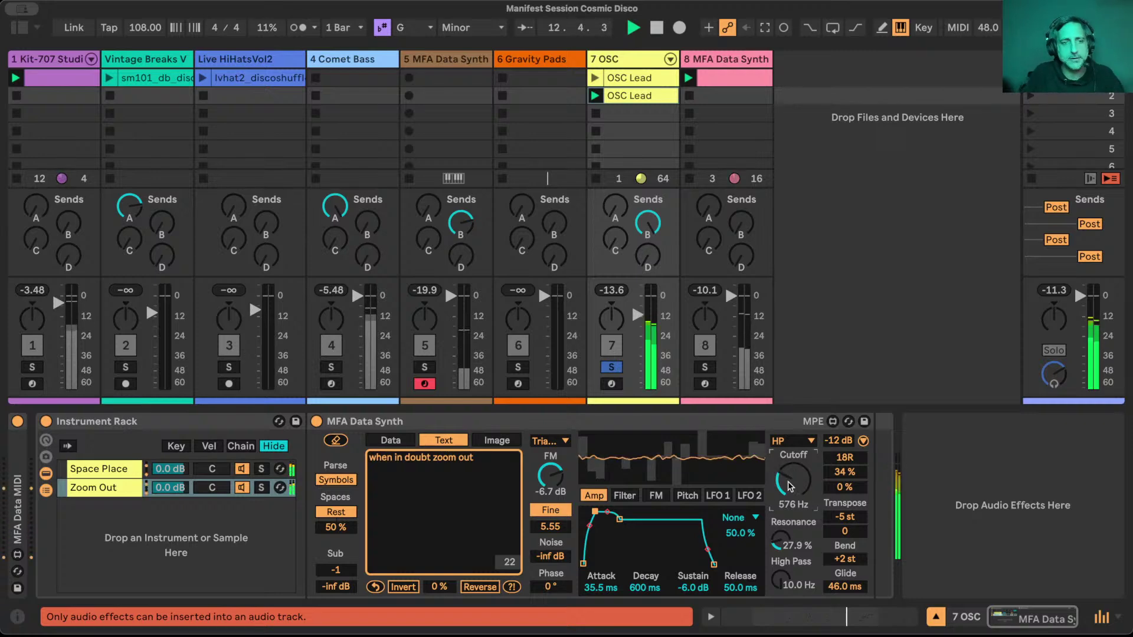
left_click(119, 476)
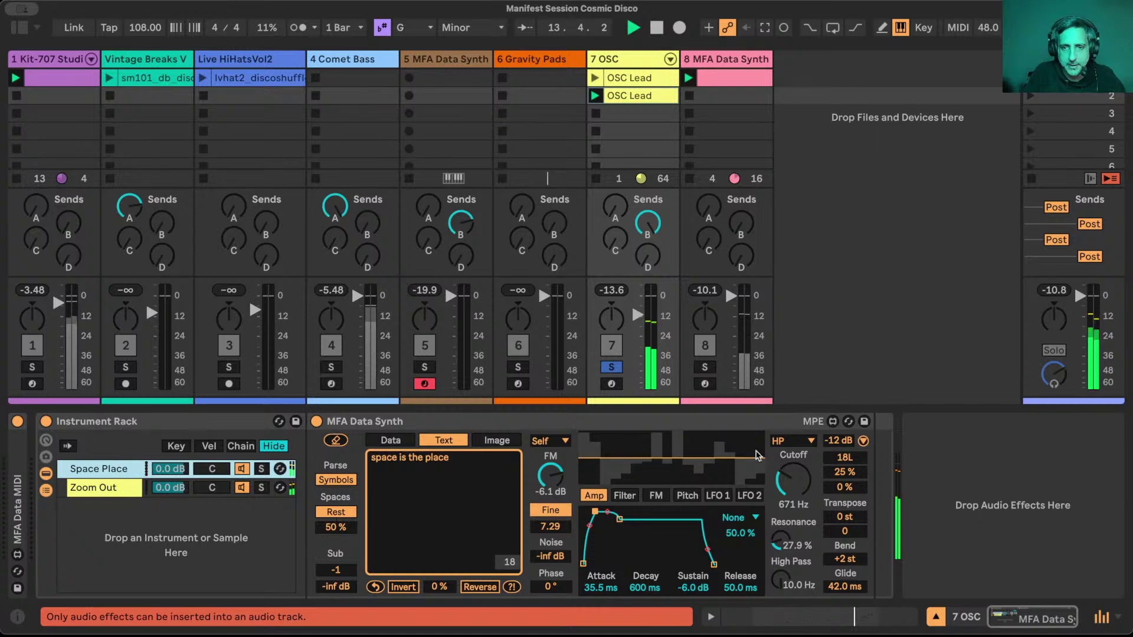
right_click(790, 482)
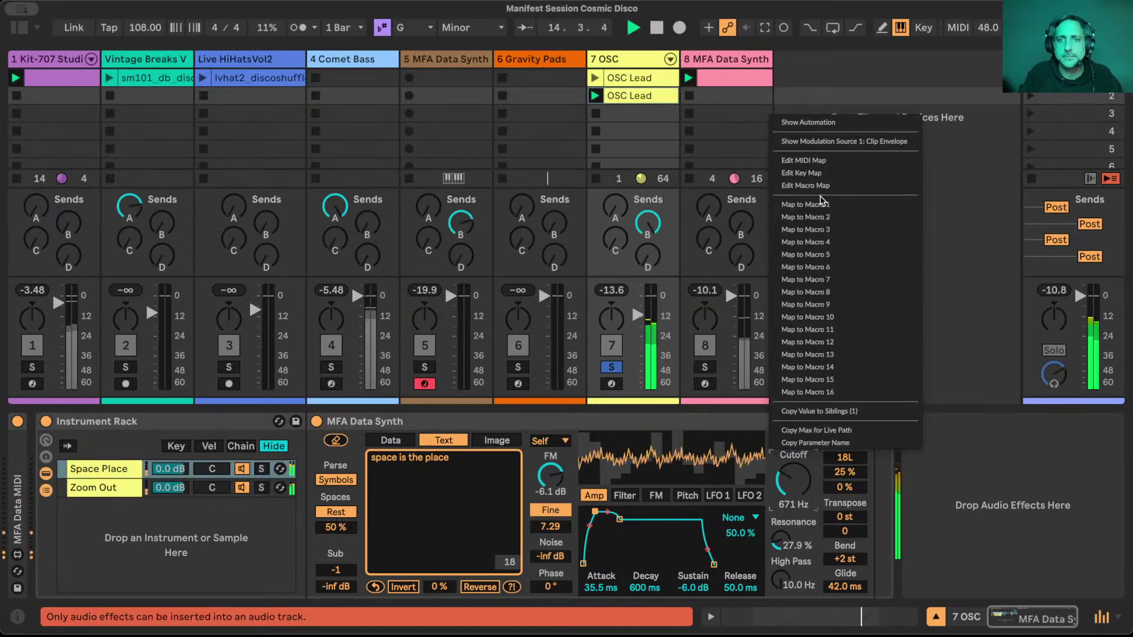
left_click(806, 204)
left_click(323, 488)
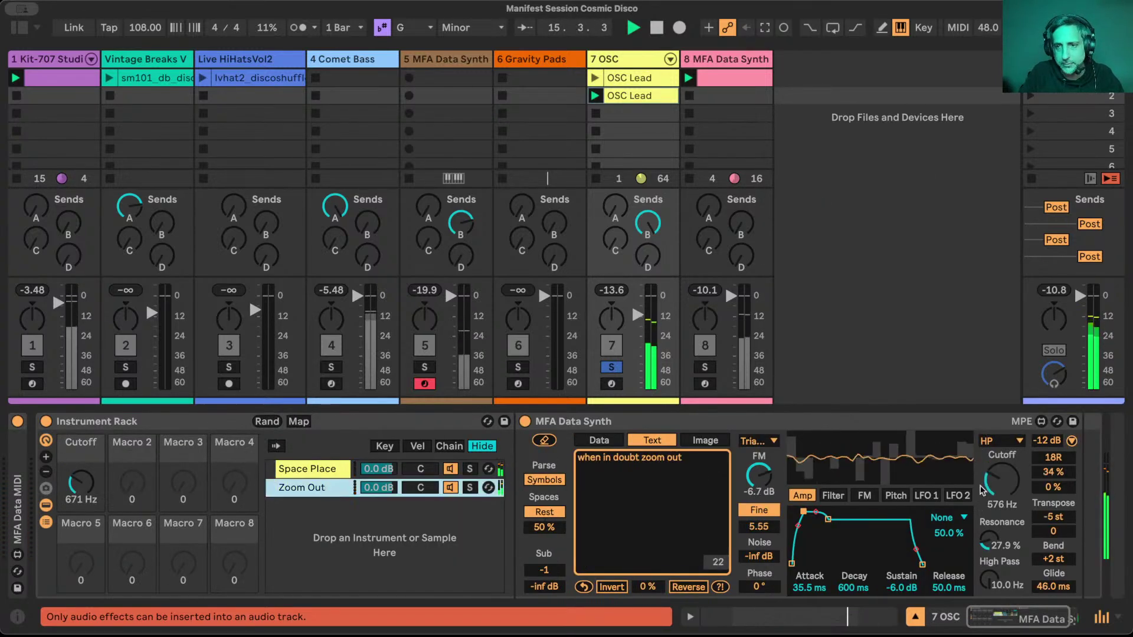
right_click(994, 483)
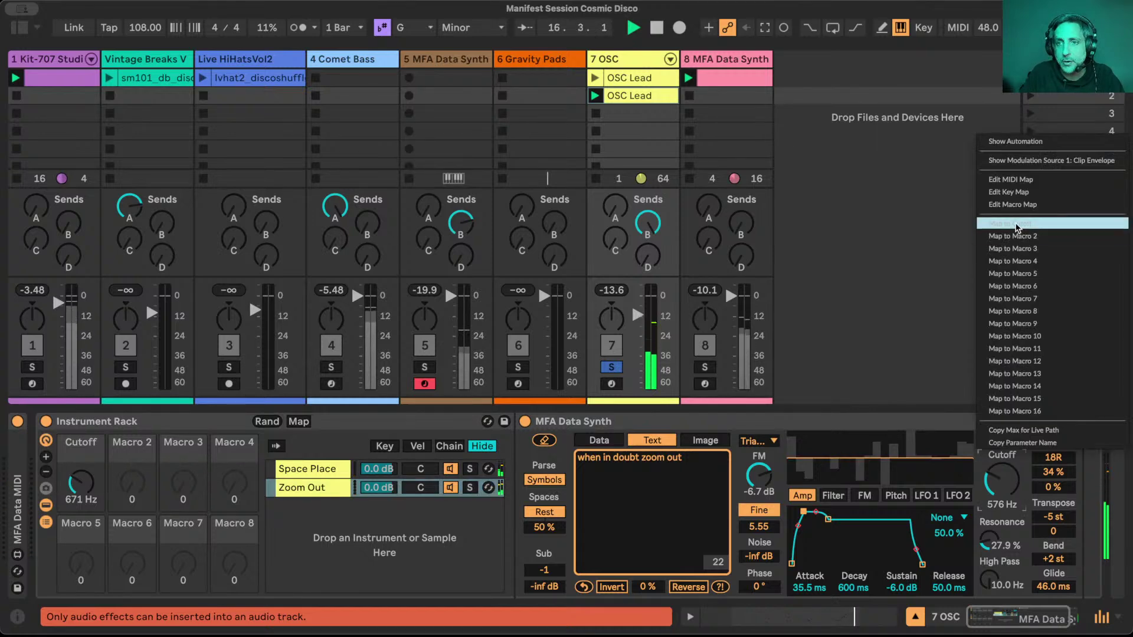
left_click(1023, 243)
Set the rack's Cutoff macro to 532 Hz and unsolo the OSC track.
mouse_move(81, 482)
left_mouse_down()
mouse_move(81, 507)
mouse_move(80, 474)
mouse_move(81, 491)
left_mouse_up()
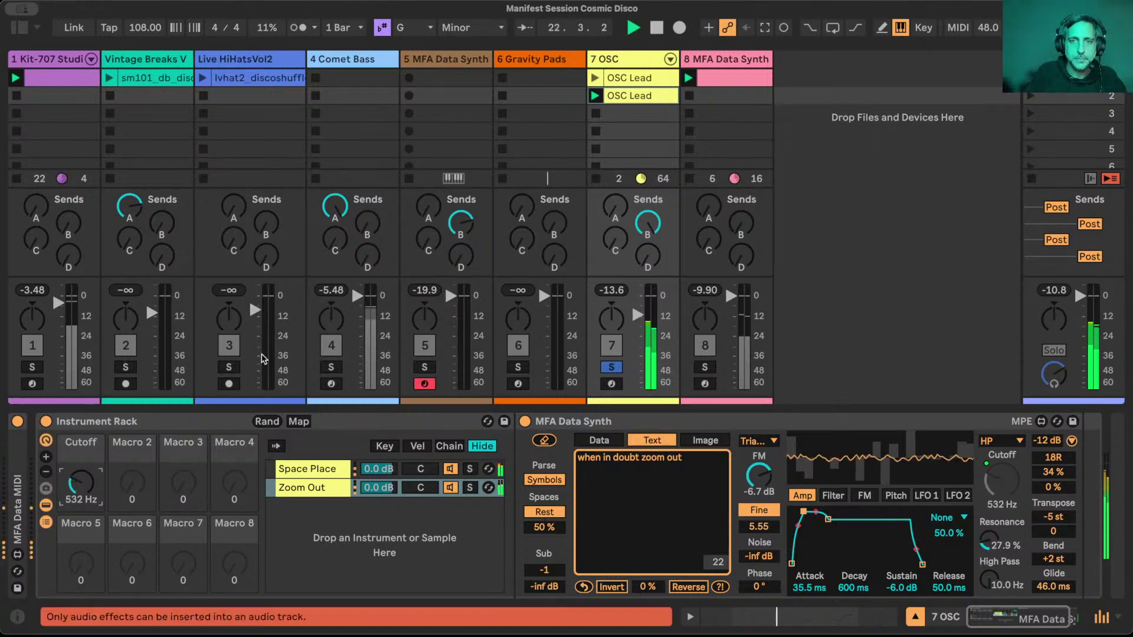
left_click(611, 367)
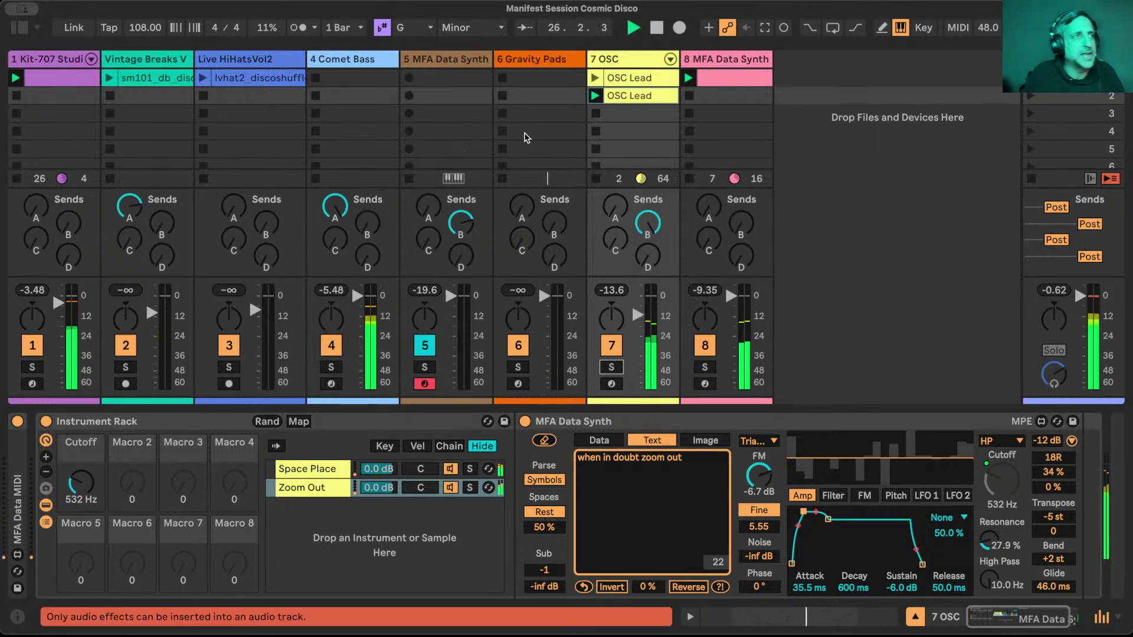
Insert a new MIDI track after the MFA Data Synth track 5 and delete all of its default devices.
left_click(465, 57)
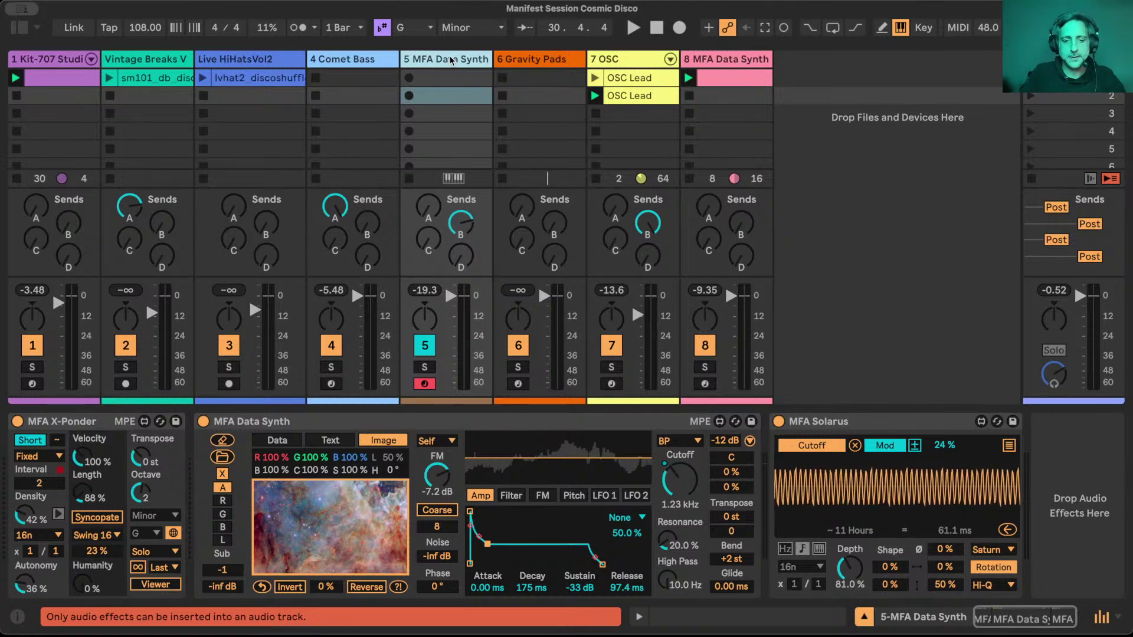
key("shift+super+t")
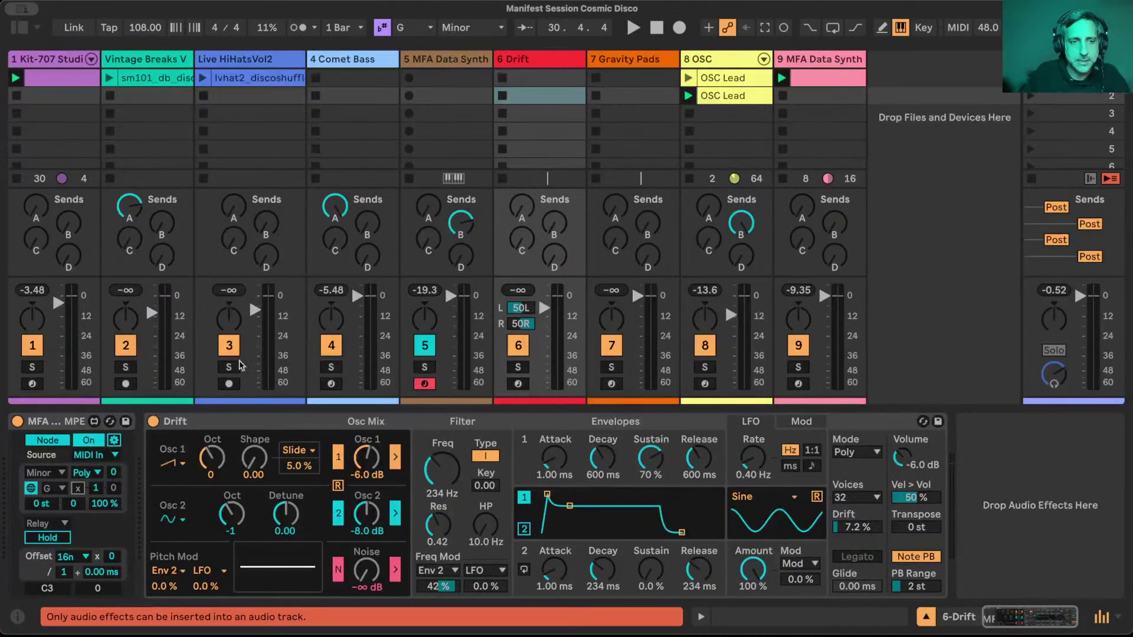
left_click(199, 434)
key("Delete")
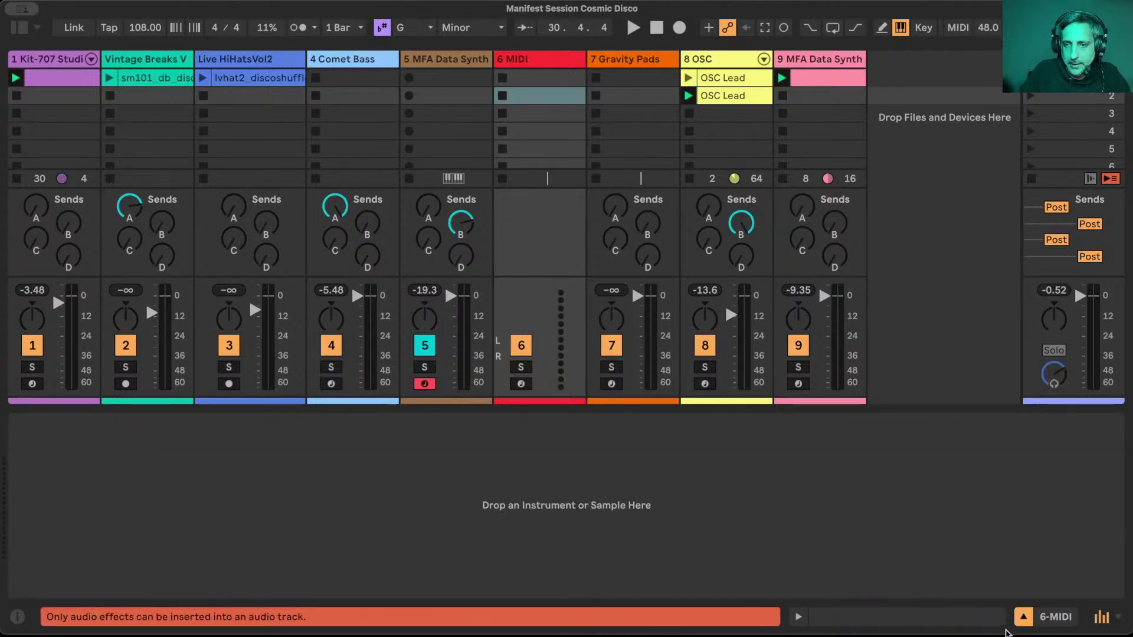
Route the new MIDI track's input from the 5-MFA Data Synth track.
left_click(1021, 618)
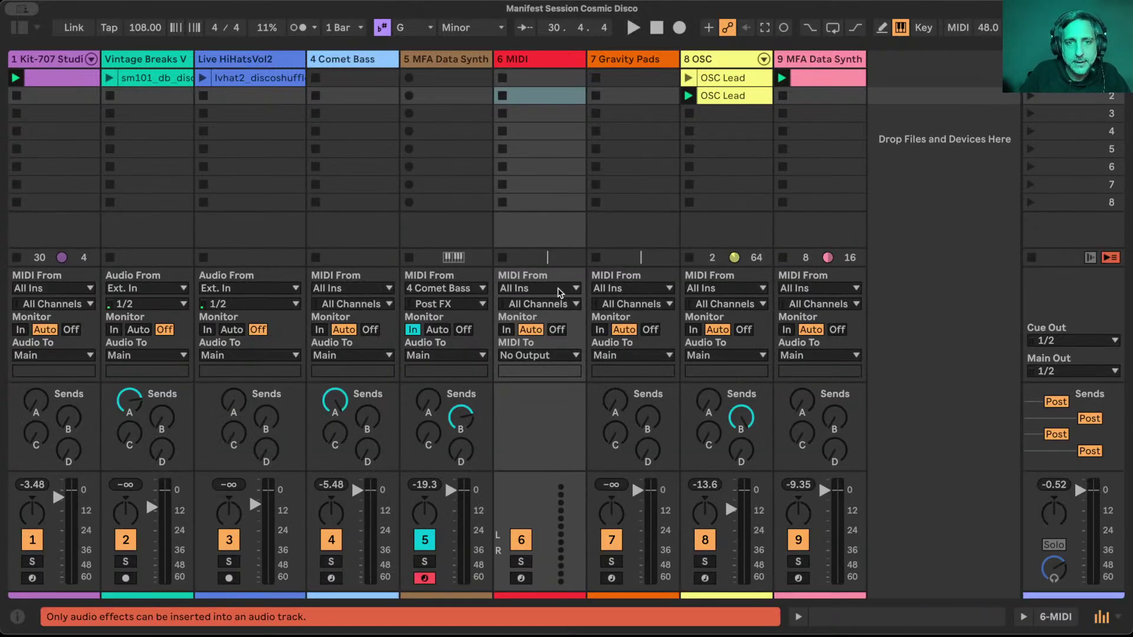
left_click(560, 289)
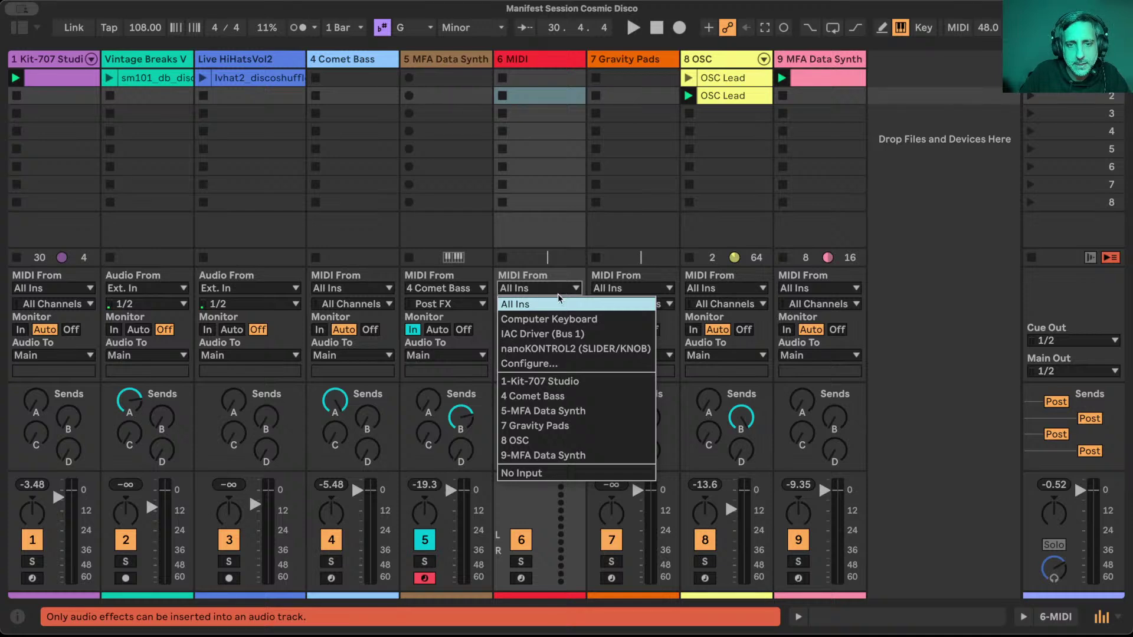
left_click(546, 416)
Rename track 5 to "# Galactic Response".
double_click(457, 62)
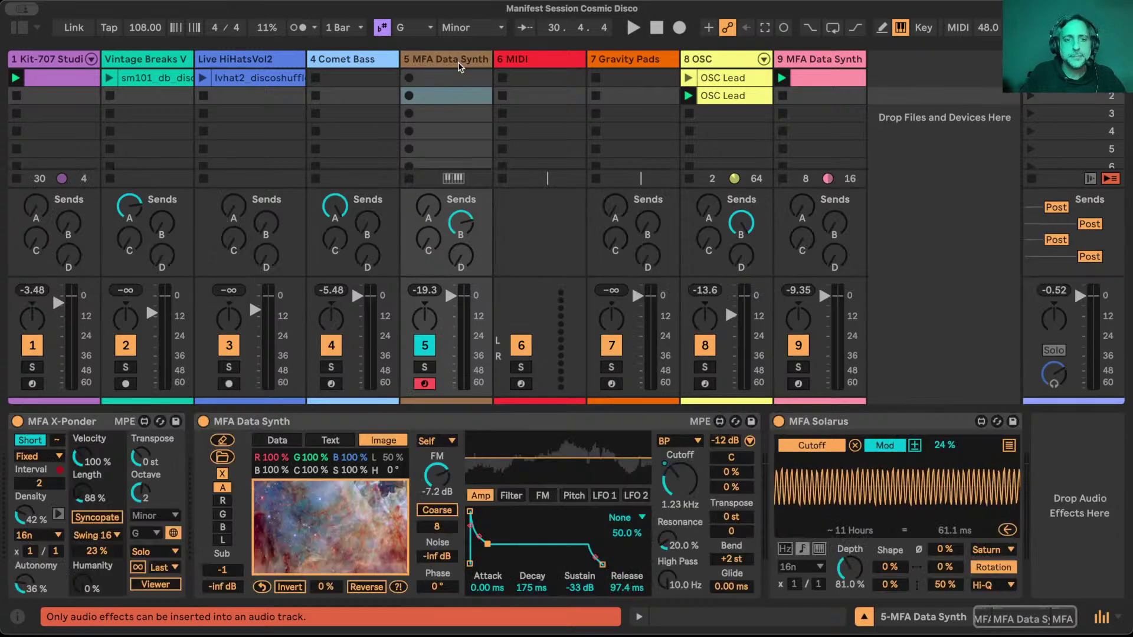
key("super+r")
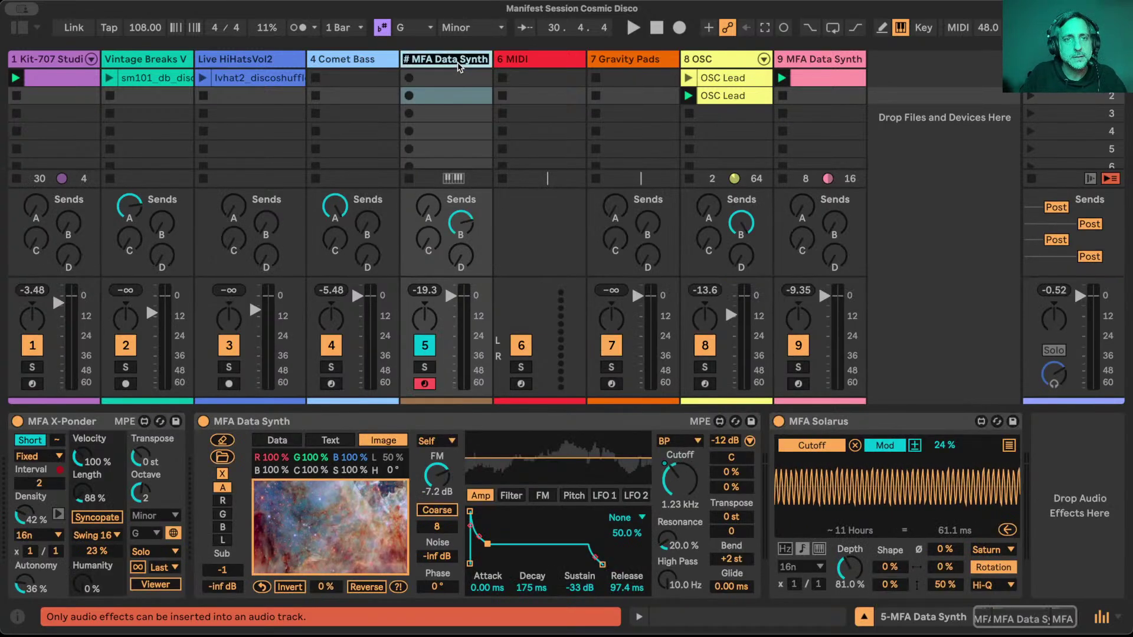
type("# Galac")
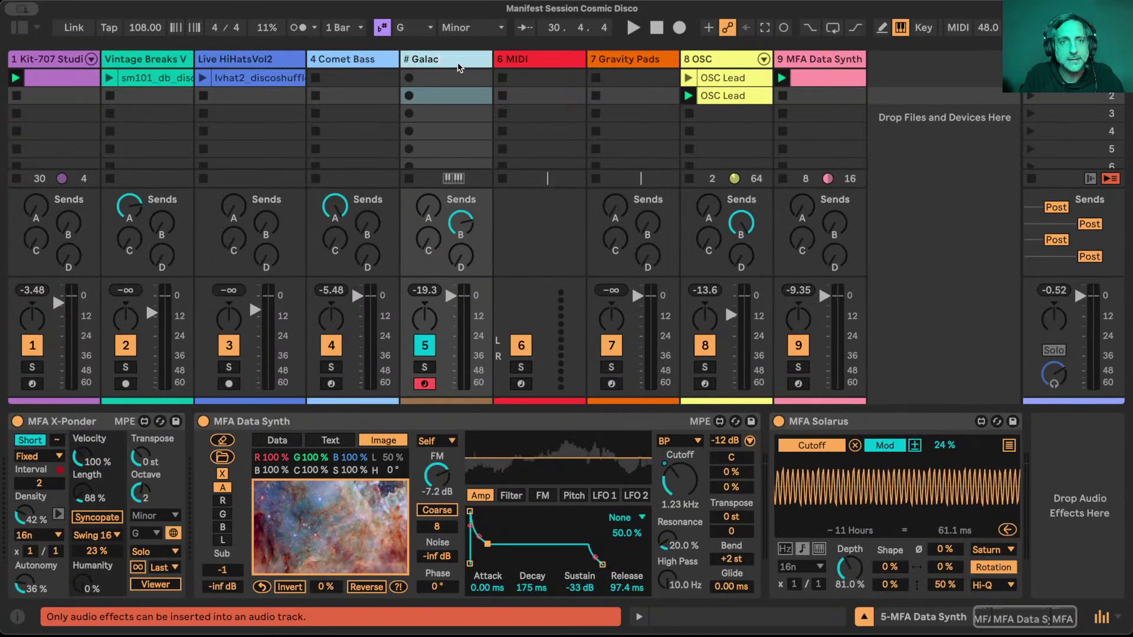
type("tic Response")
key("Return")
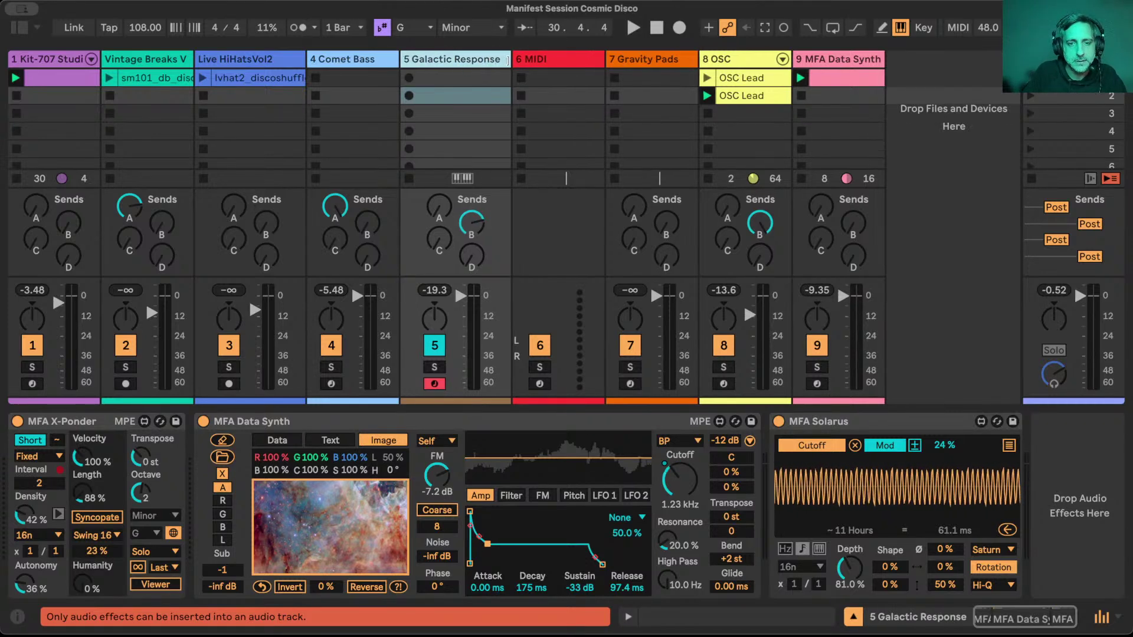
Check the empty MIDI track's input source, arm the track for recording and select its first clip slot.
left_click(853, 617)
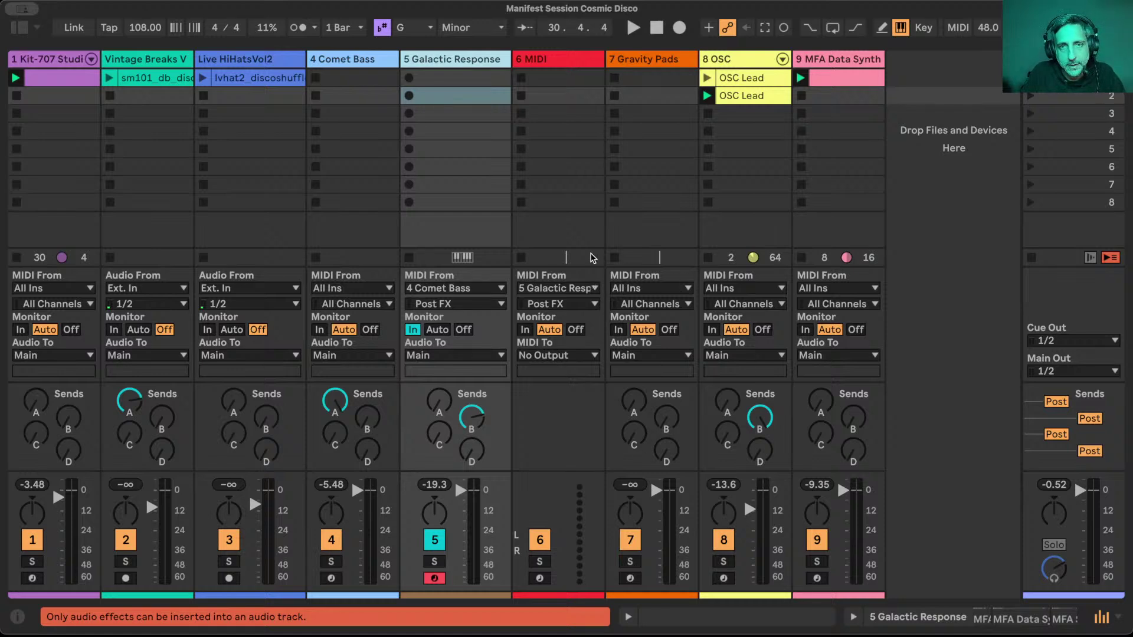
left_click(586, 289)
left_click(586, 289)
left_click(586, 289)
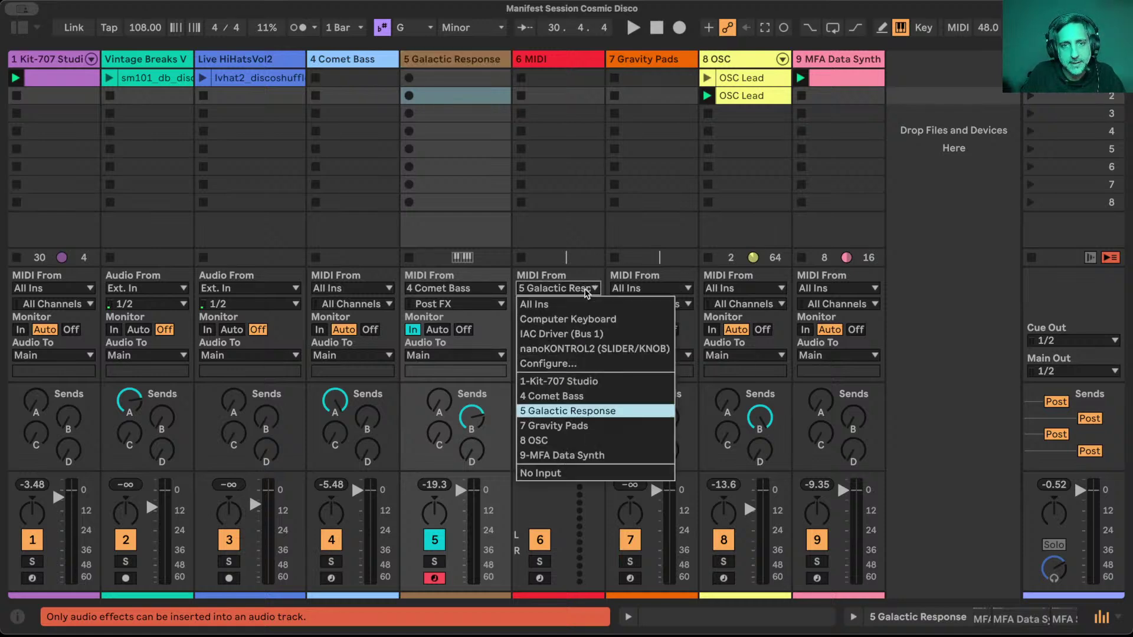
left_click(585, 289)
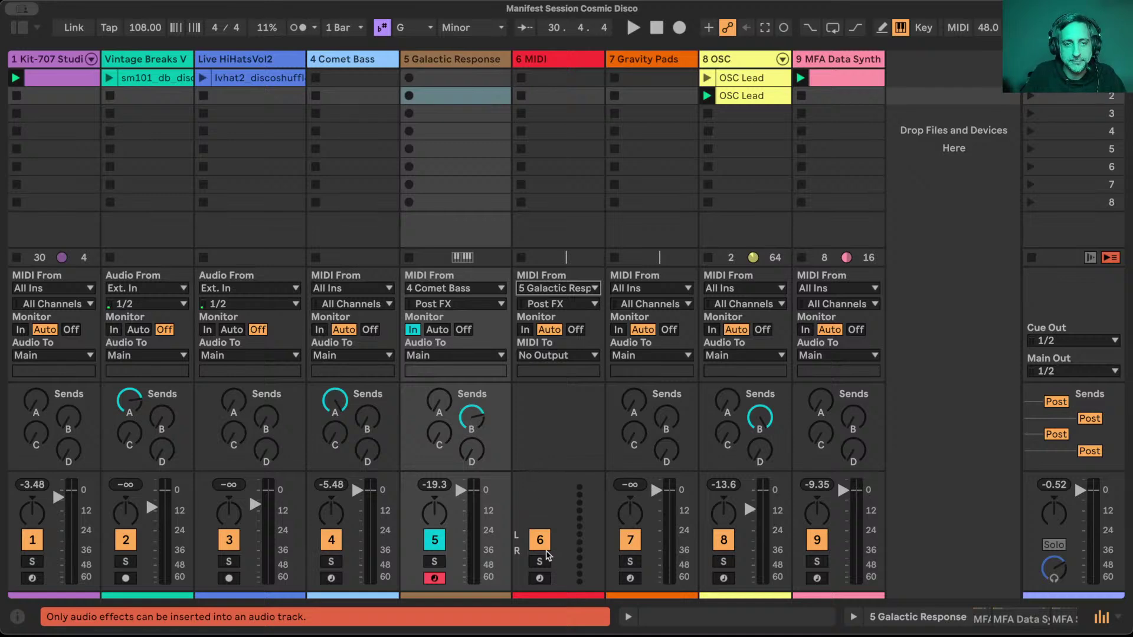
left_click(538, 578)
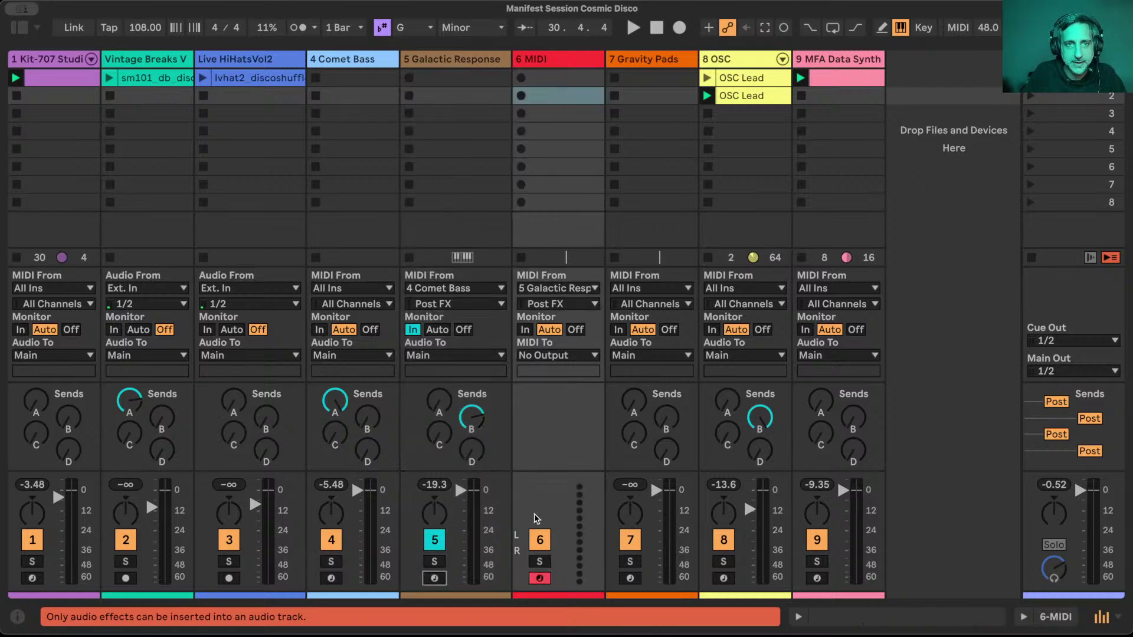
left_click(543, 79)
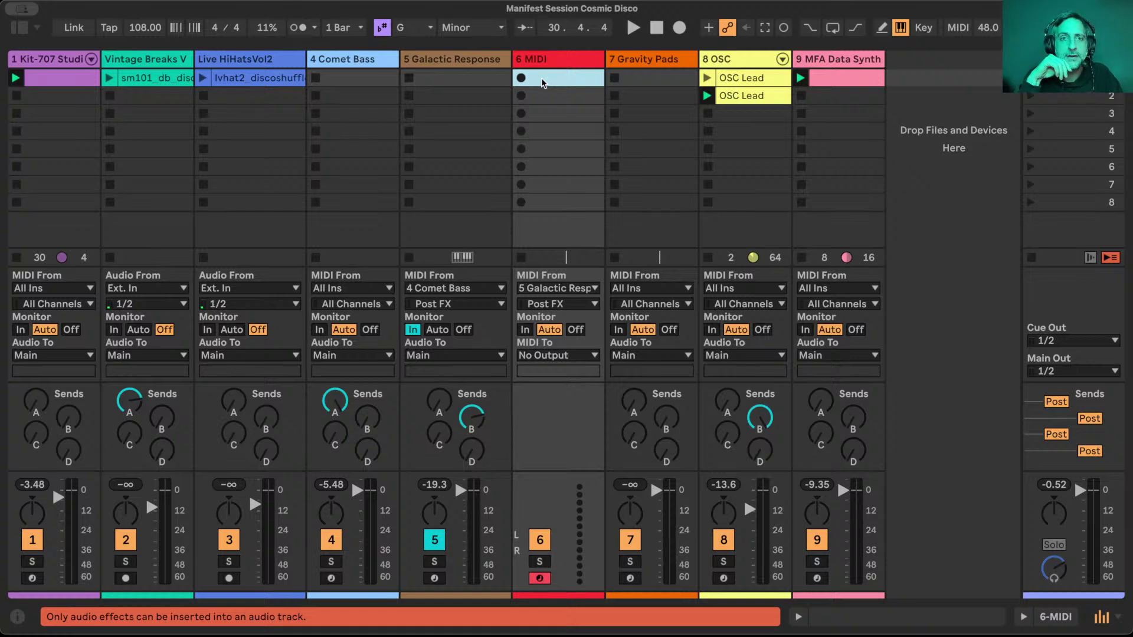
Examine the MFA Solarus settings and planet options on the Galactic Response track, and the devices on the Main track.
double_click(463, 59)
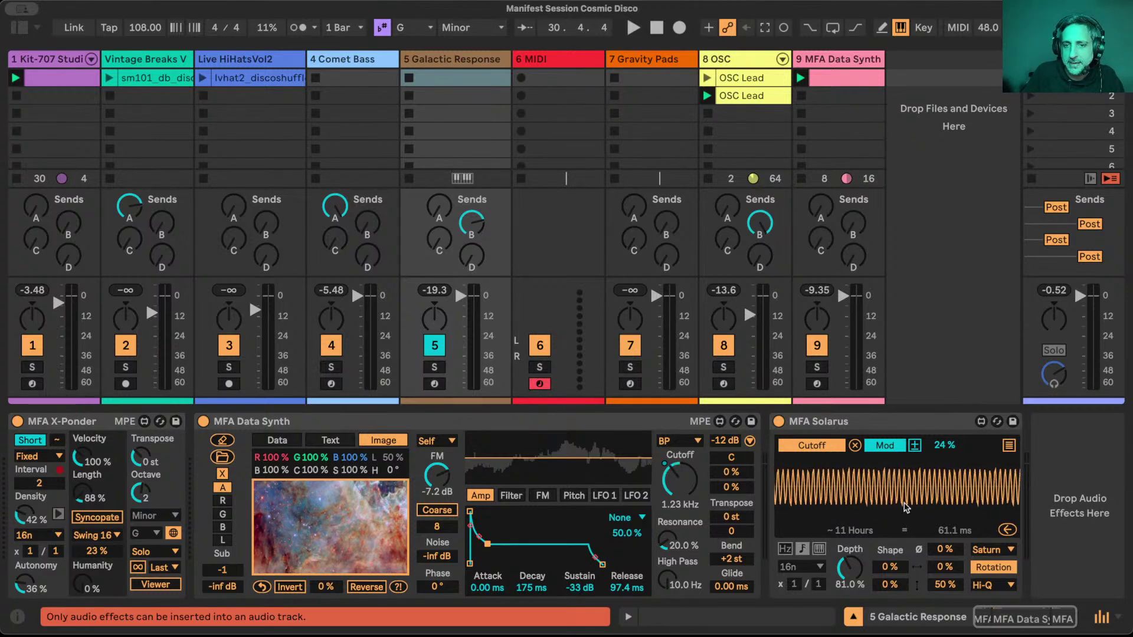
left_click(986, 552)
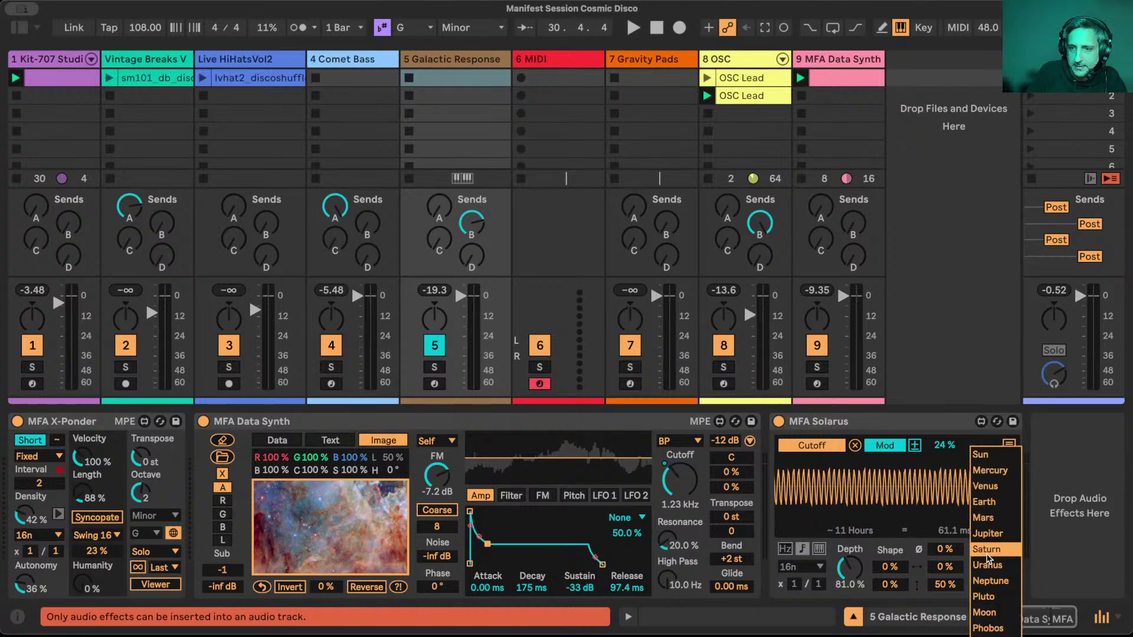
left_click(987, 554)
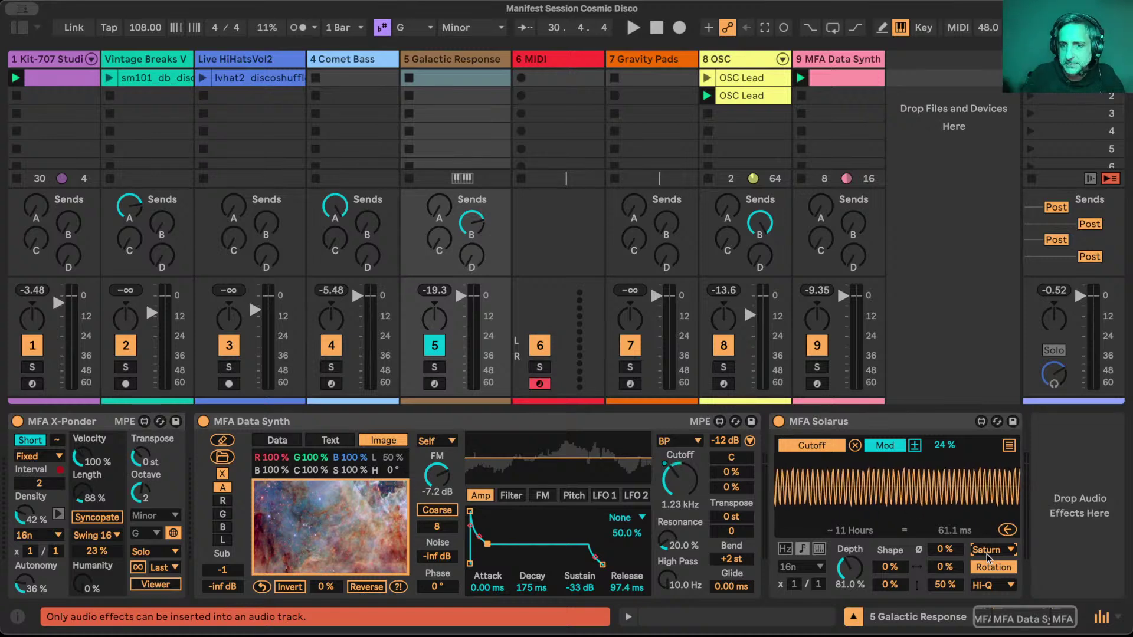
left_click(1074, 277)
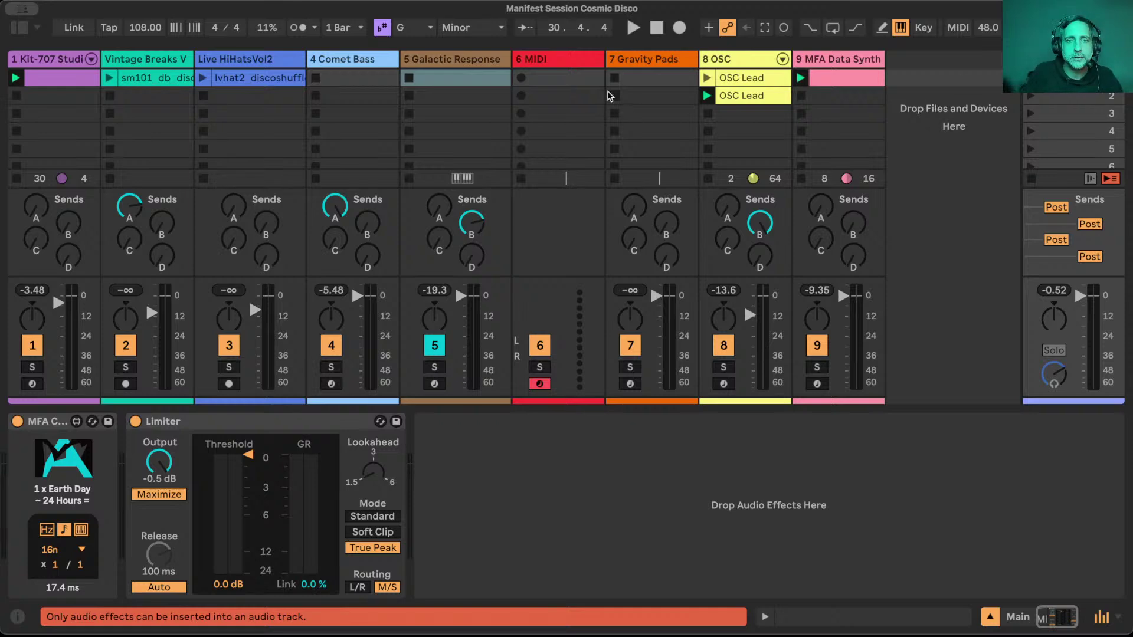
left_click(569, 61)
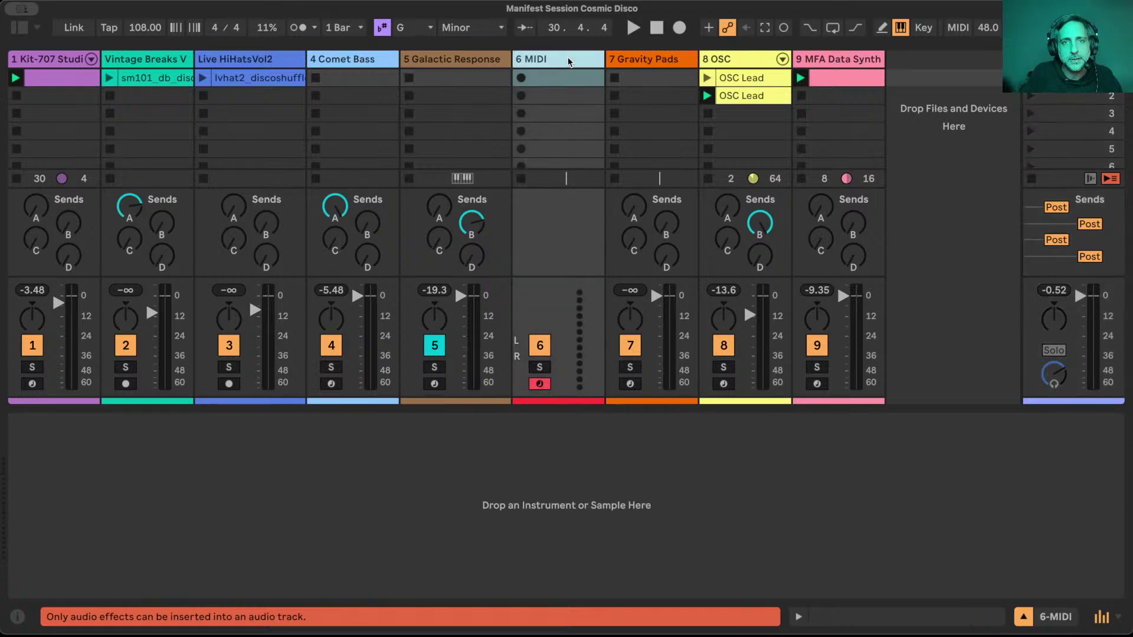
key("Left")
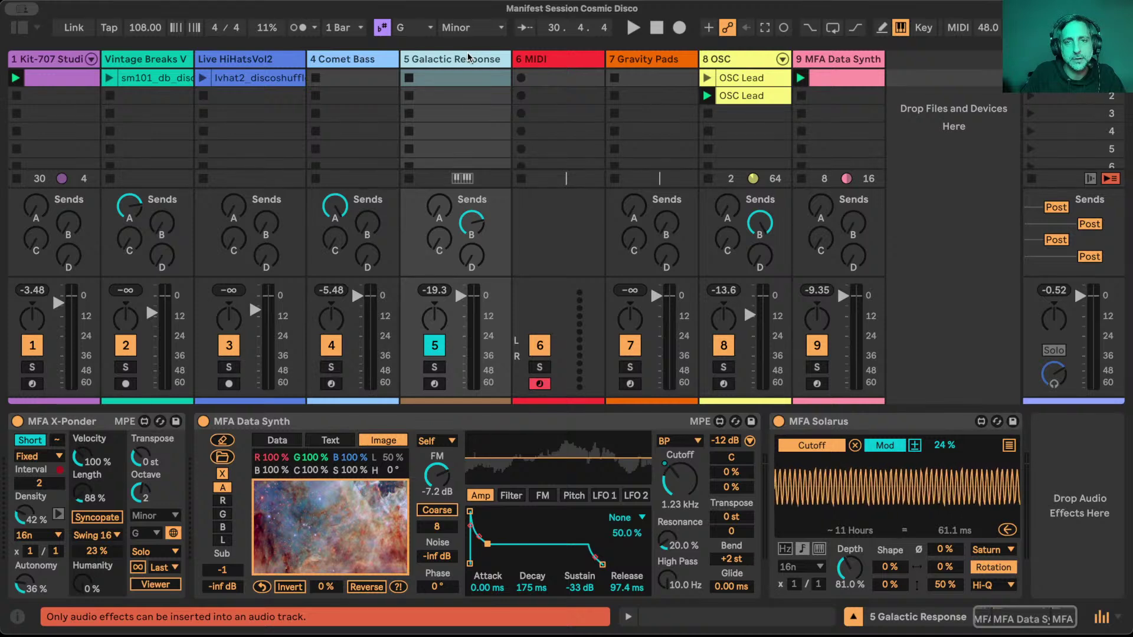
left_click(1009, 446)
left_click(1009, 446)
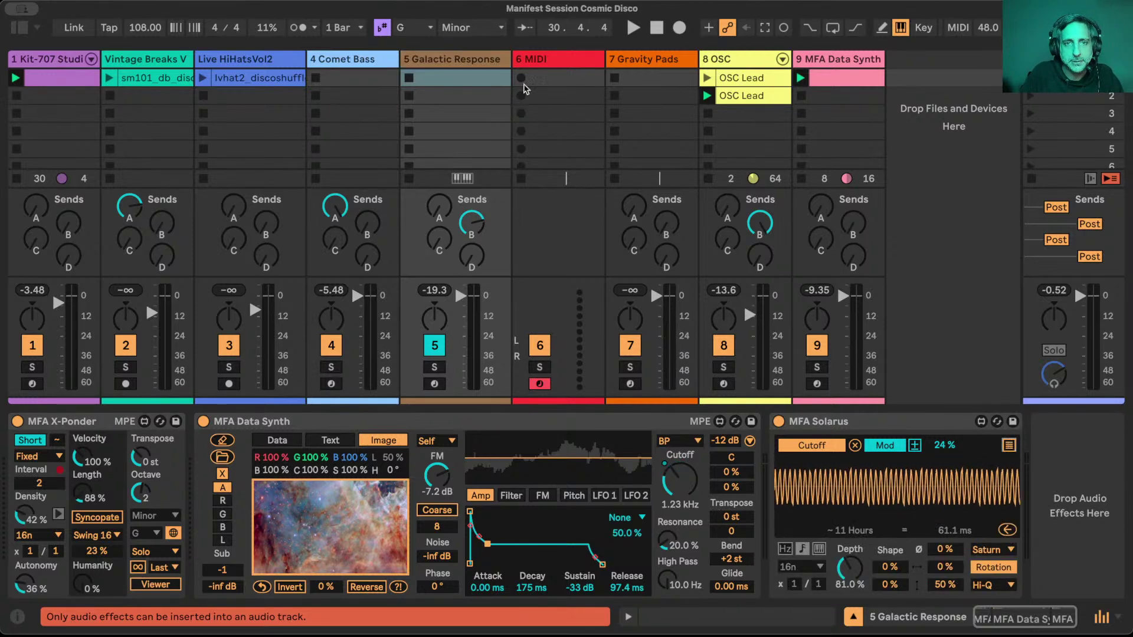
Reset the transport to the start and begin recording a clip in the first slot of the MIDI track.
left_click(655, 31)
left_click(533, 60)
left_click(458, 61)
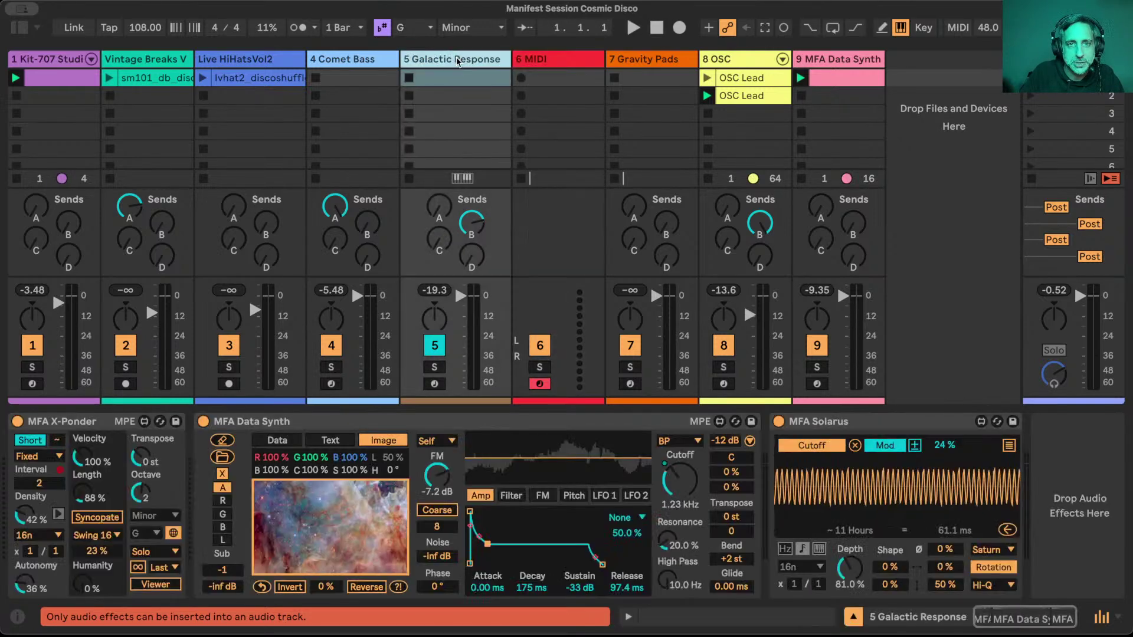
left_click(521, 79)
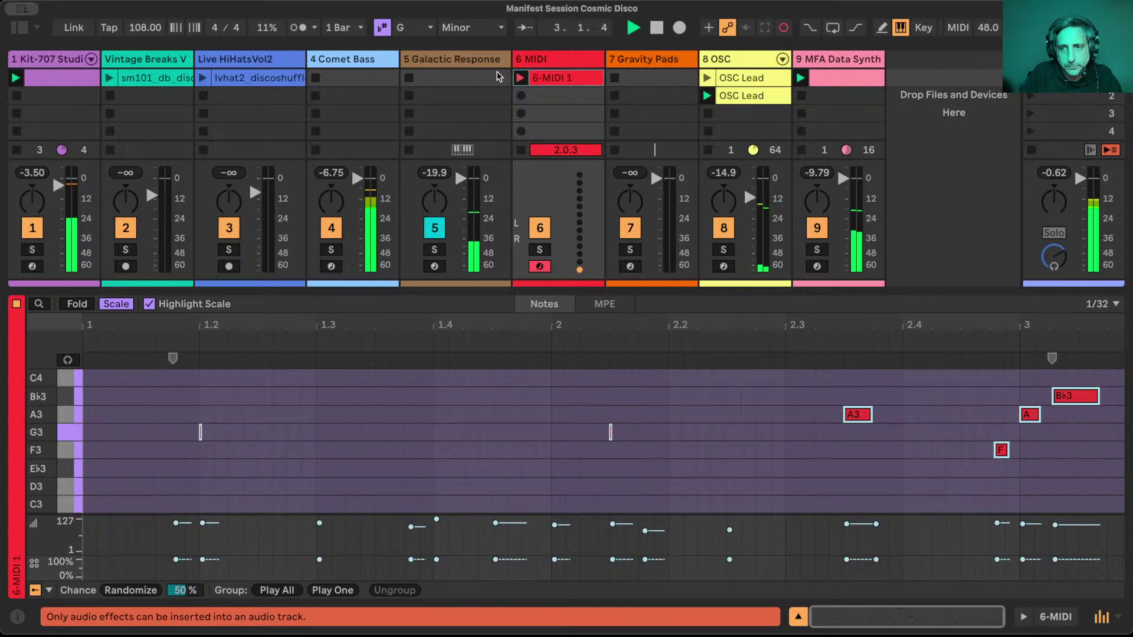
While recording, inspect the Galactic Response devices, the notes captured in the 6-MIDI 1 clip, and the second OSC Lead clip.
left_click(439, 58)
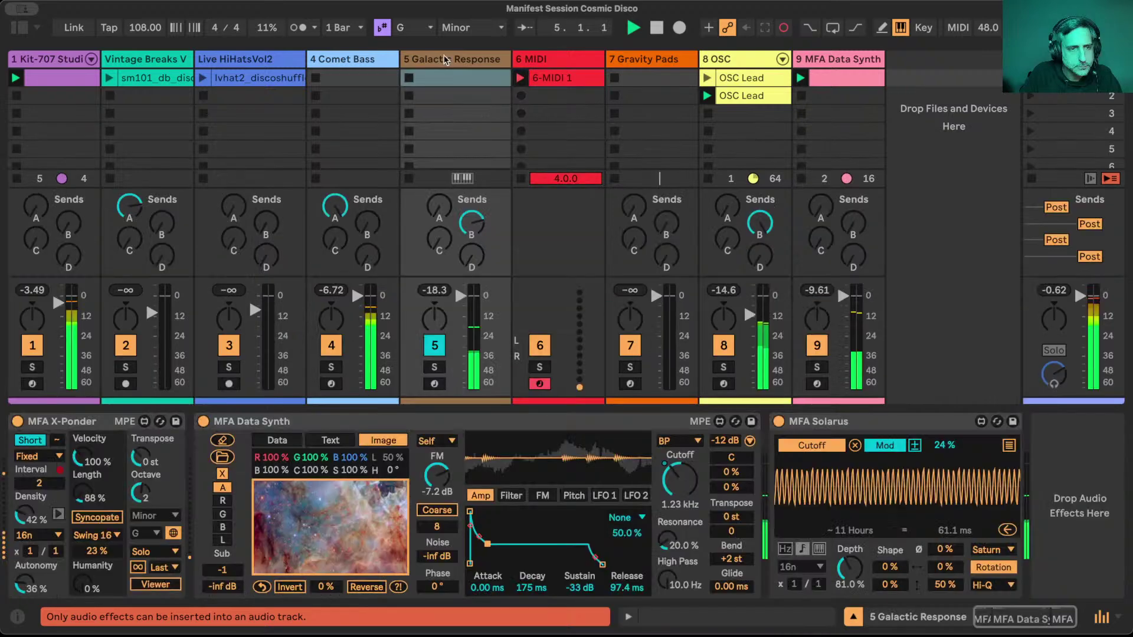
left_click(571, 78)
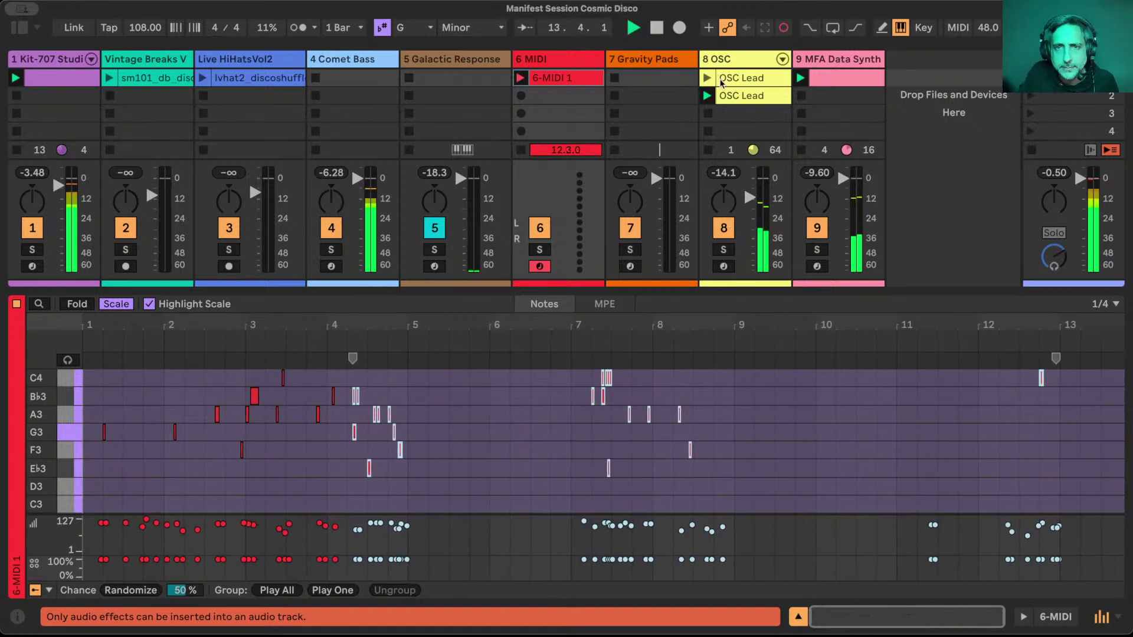
left_click(749, 95)
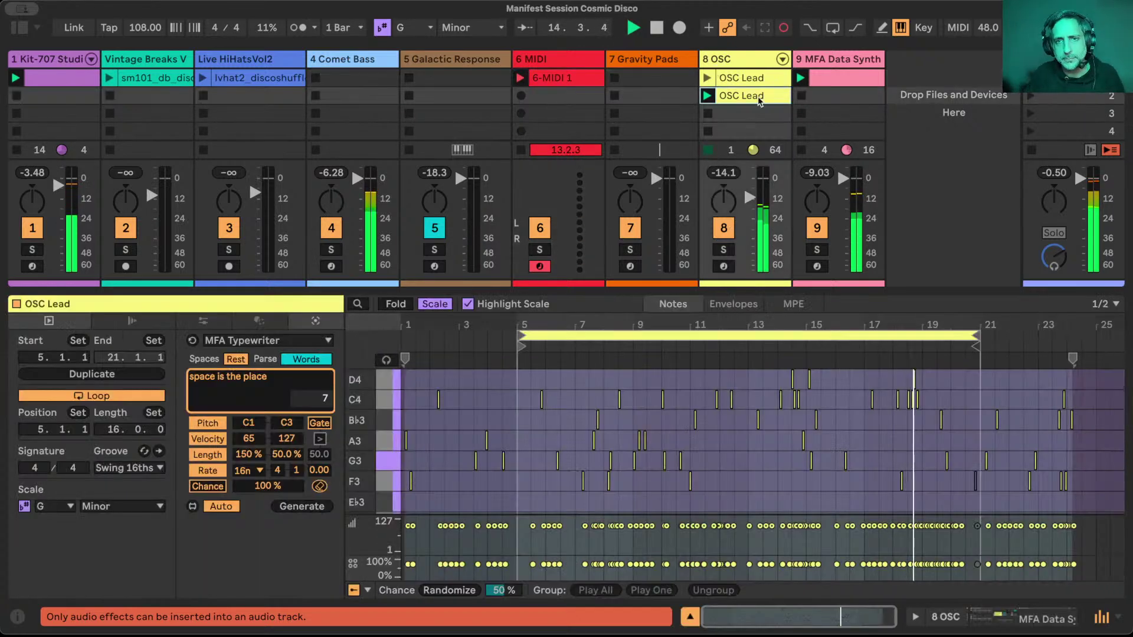
Show the Galactic Response track's devices and trim the 6-MIDI 1 clip to a 32-bar loop ending at bar 33.
left_click(443, 59)
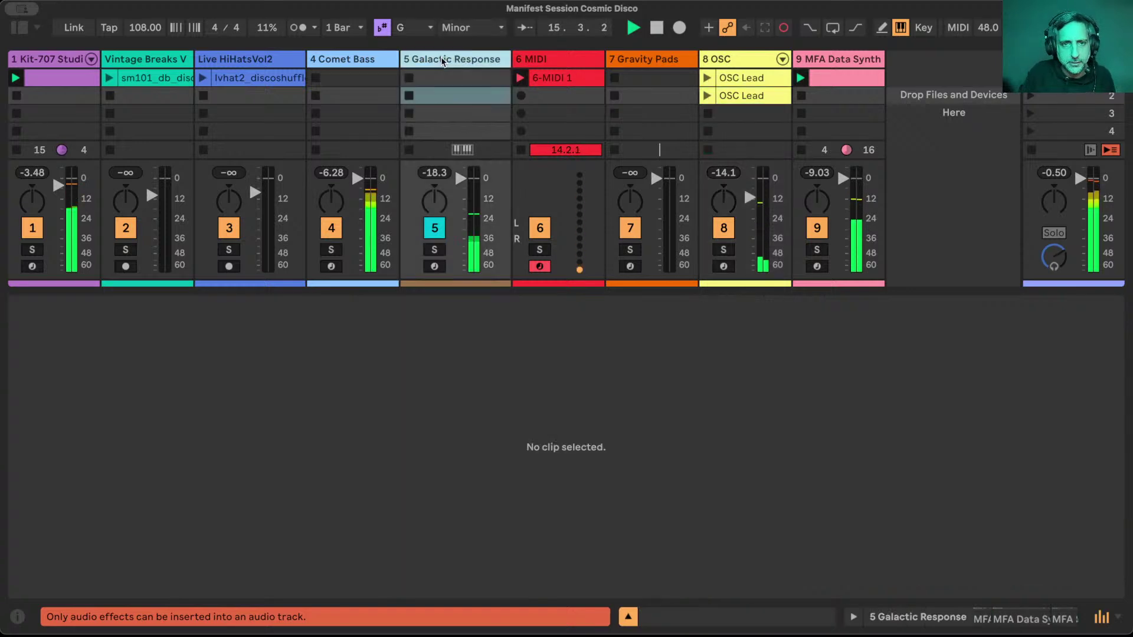
double_click(442, 59)
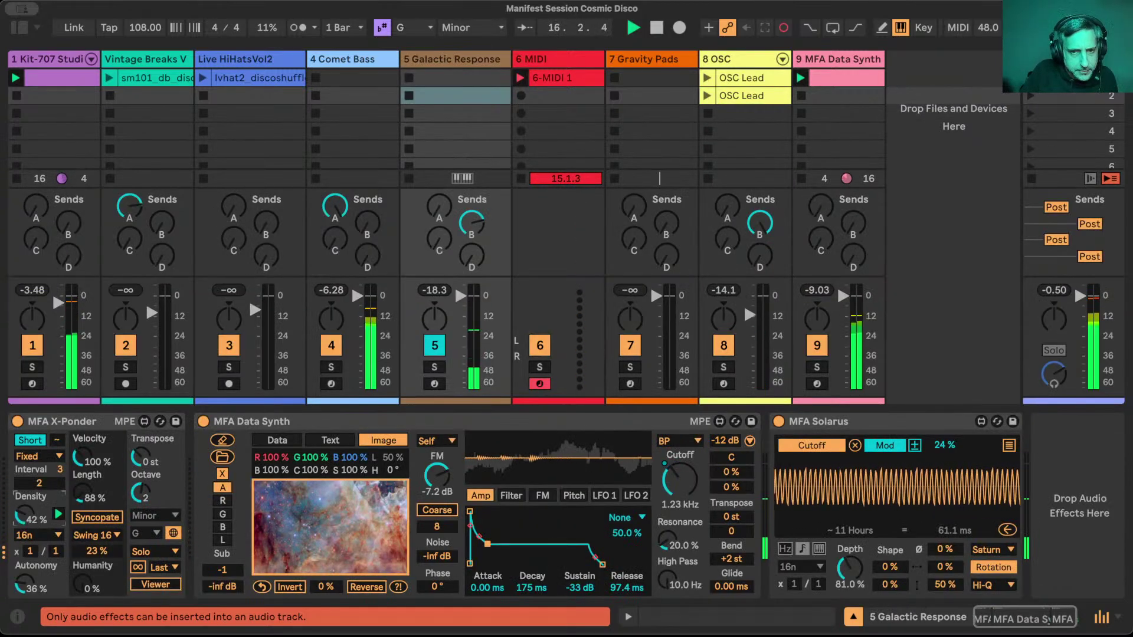
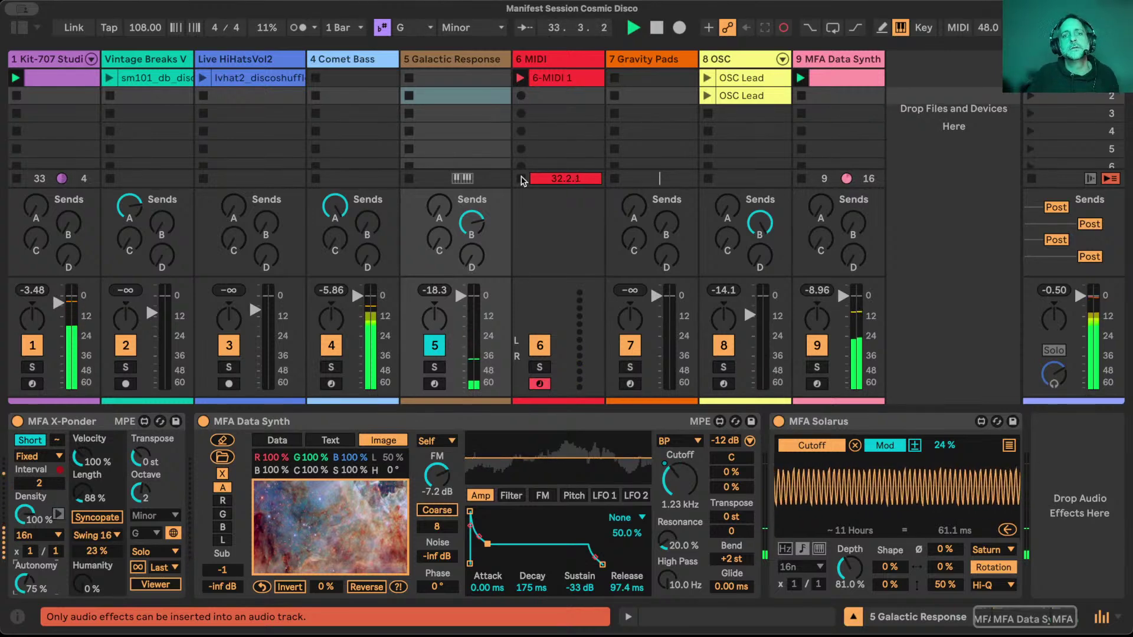
double_click(581, 72)
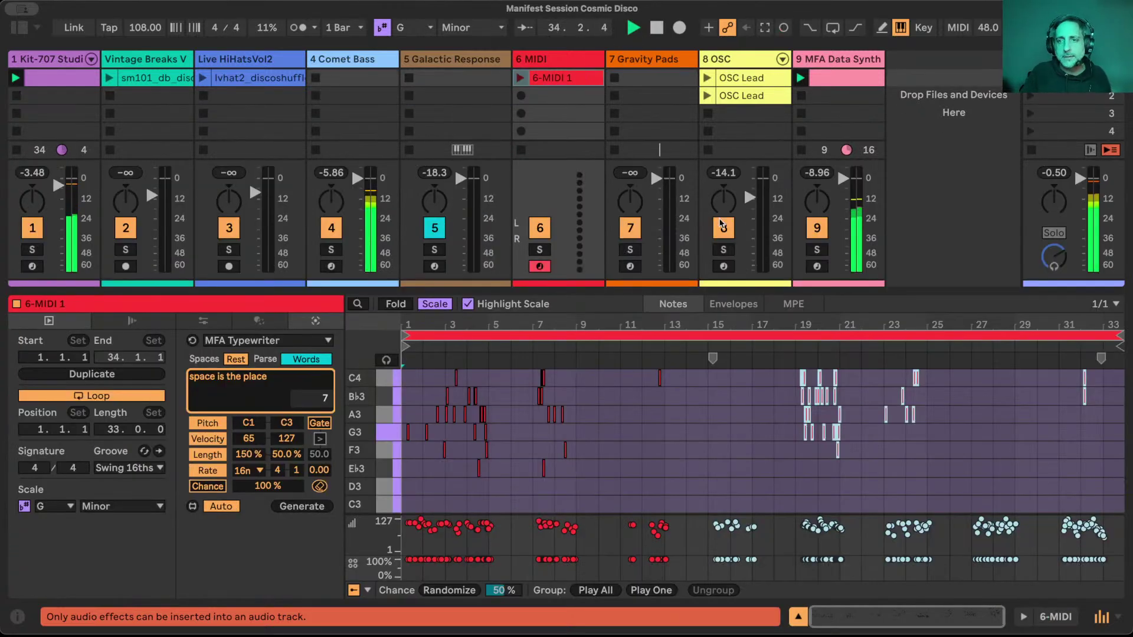
left_click_drag(1118, 335, 1104, 333)
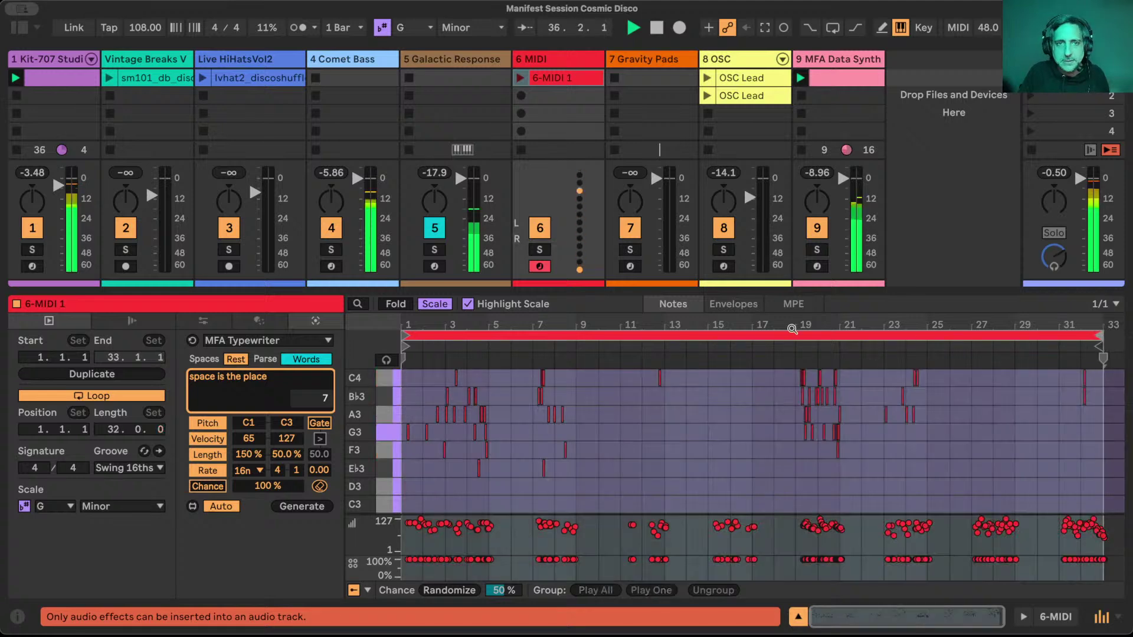
Move the 6-MIDI 1 clip to the first slot of the Galactic Response track and collapse that track's MFA X-Ponder device.
left_click(460, 61)
left_click_drag(558, 78, 451, 79)
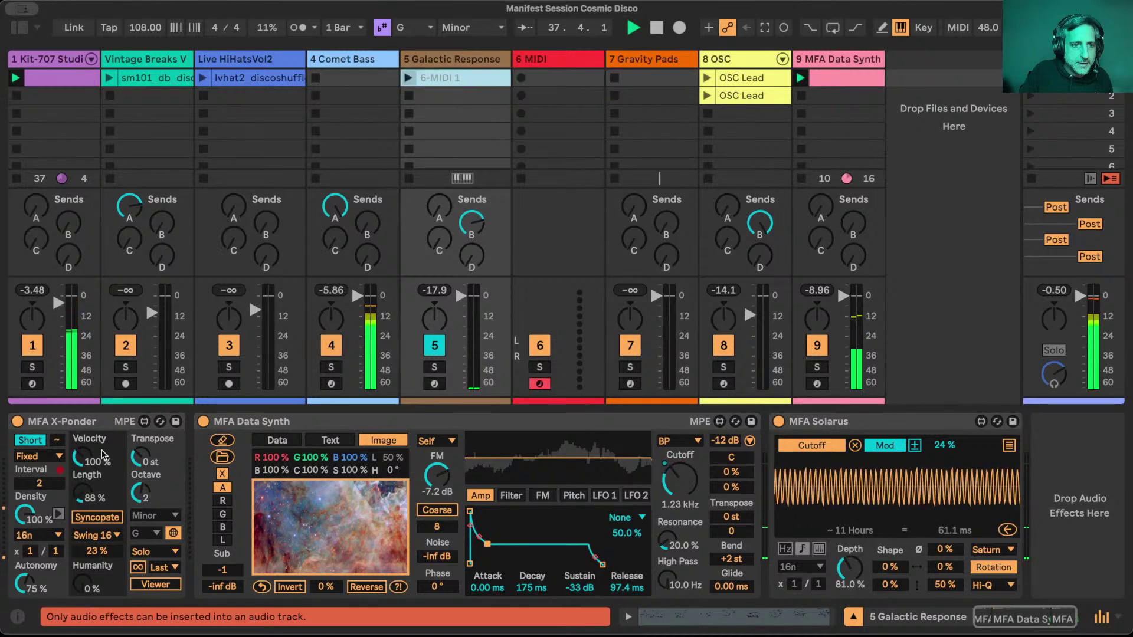
double_click(82, 421)
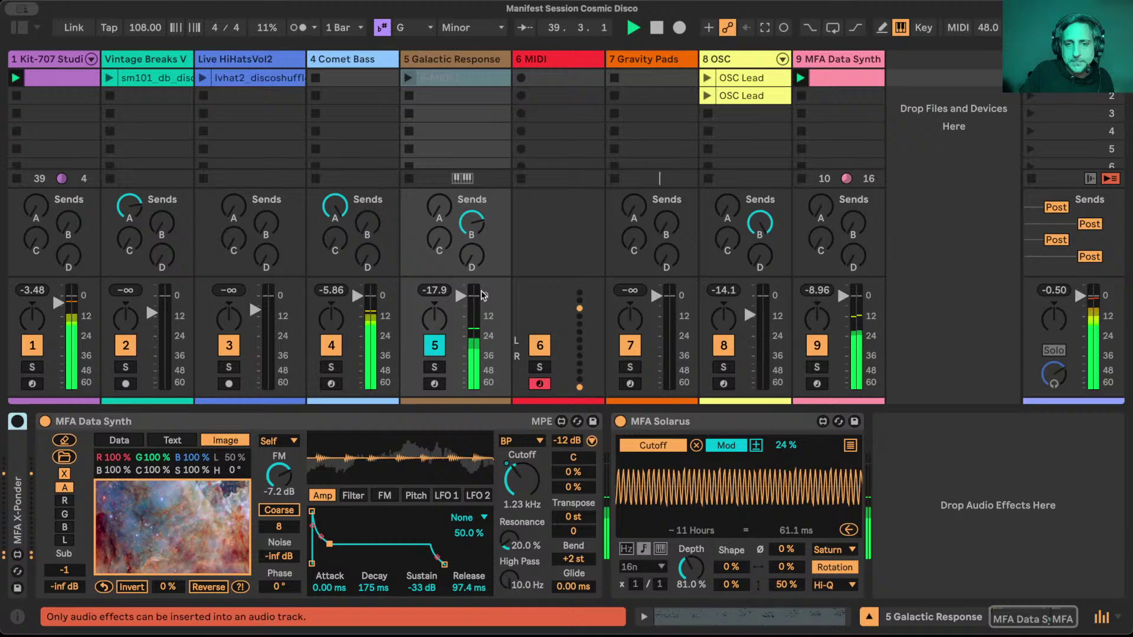
Set the Galactic Response track's MIDI From input to All Ins and launch its 6-MIDI 1 clip.
key("super+alt+l")
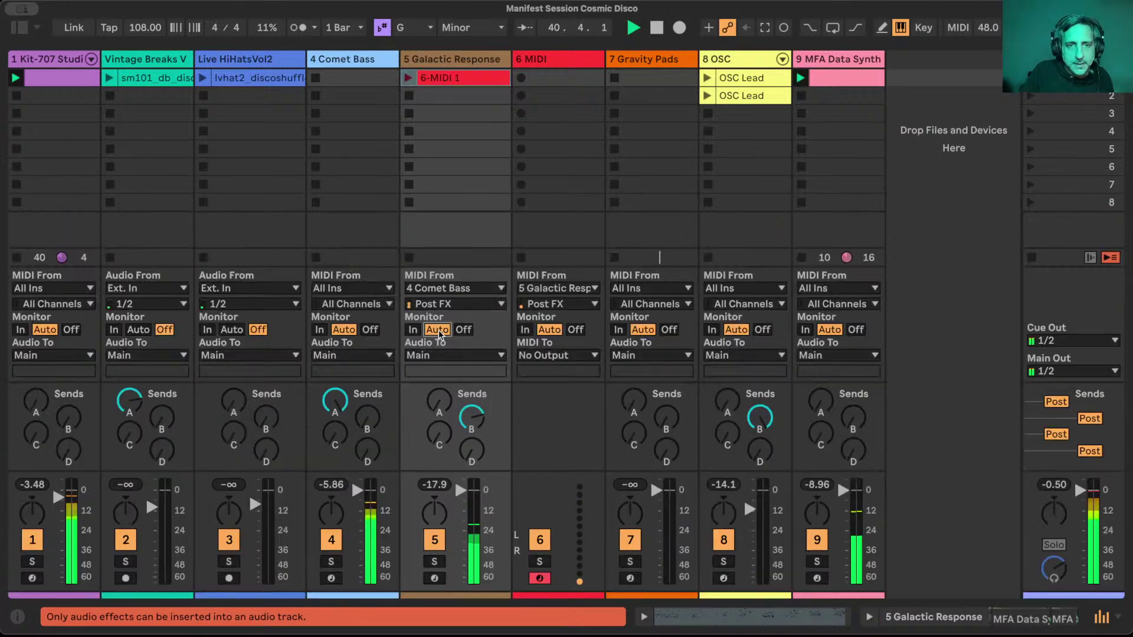
left_click(475, 288)
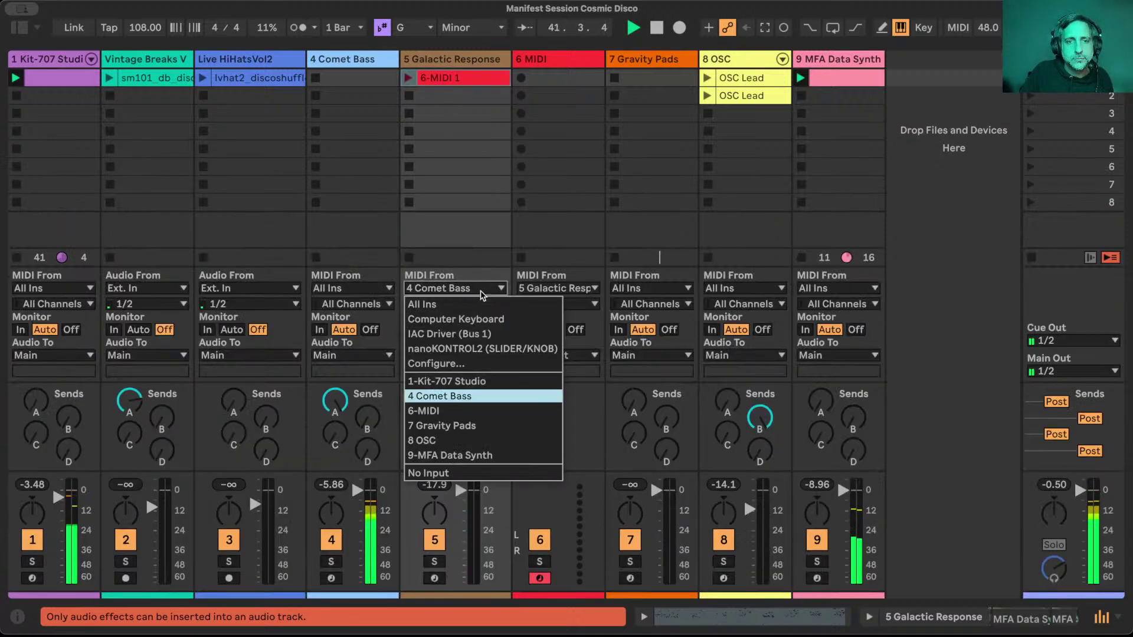
left_click(478, 305)
left_click(409, 78)
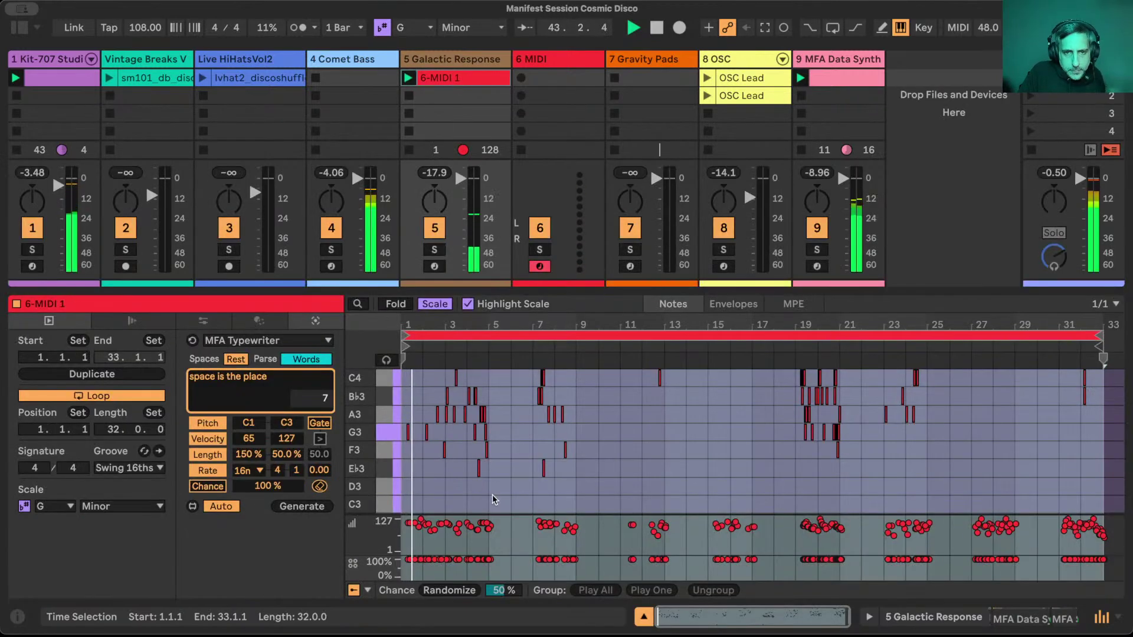
Assign the Galactic Response track colour to its clip and delete the emptied 6 MIDI track.
left_click_drag(416, 323, 548, 512)
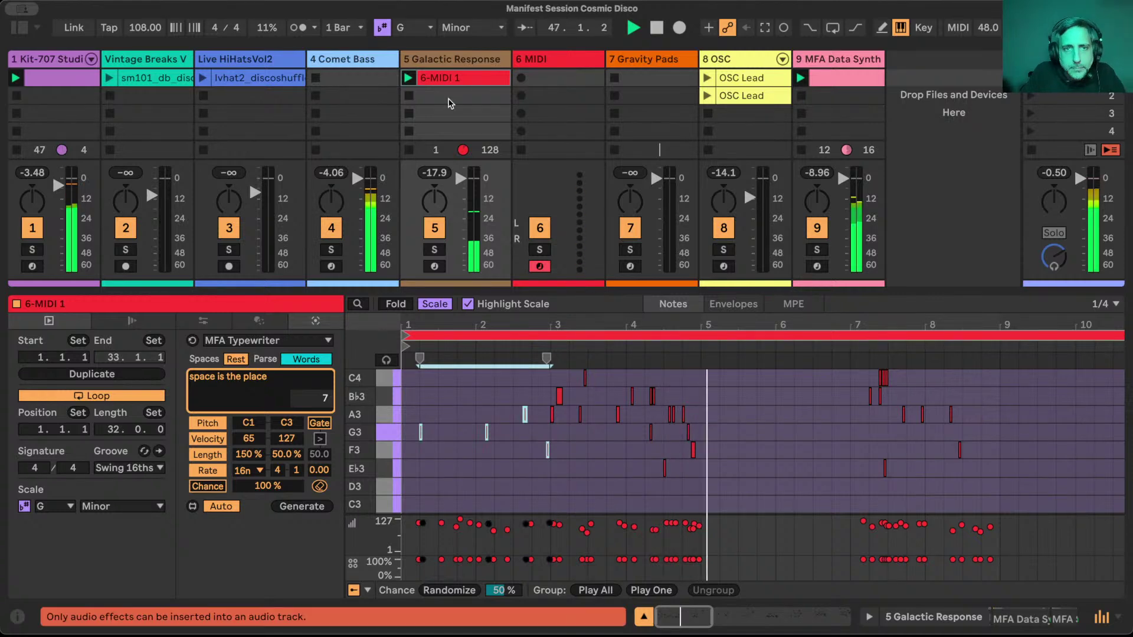
right_click(453, 59)
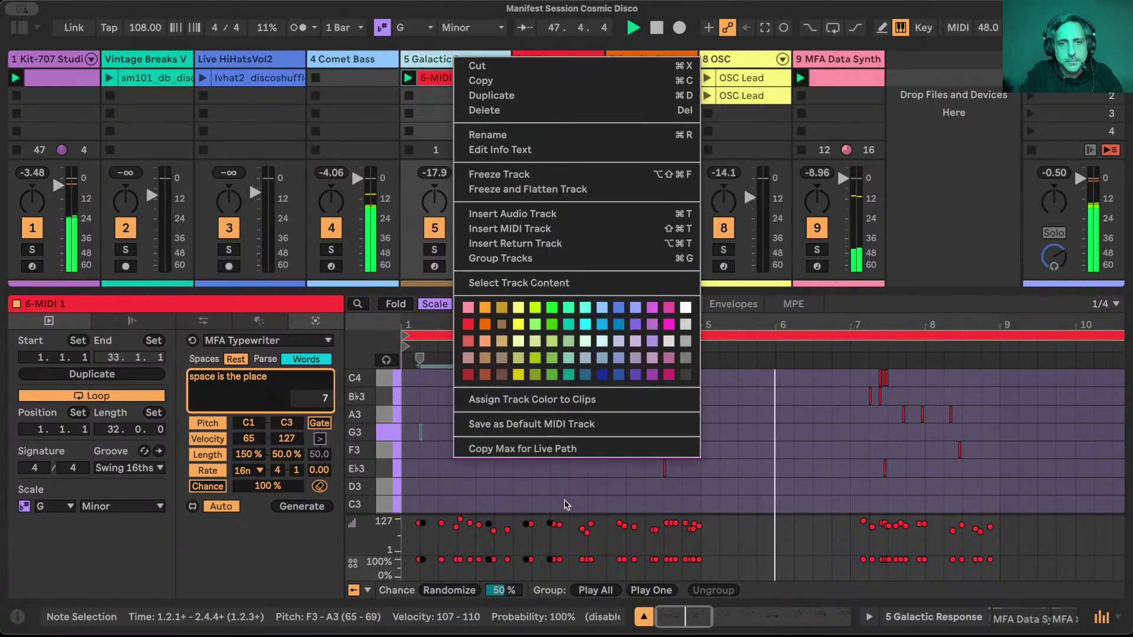
left_click(549, 399)
left_click(553, 62)
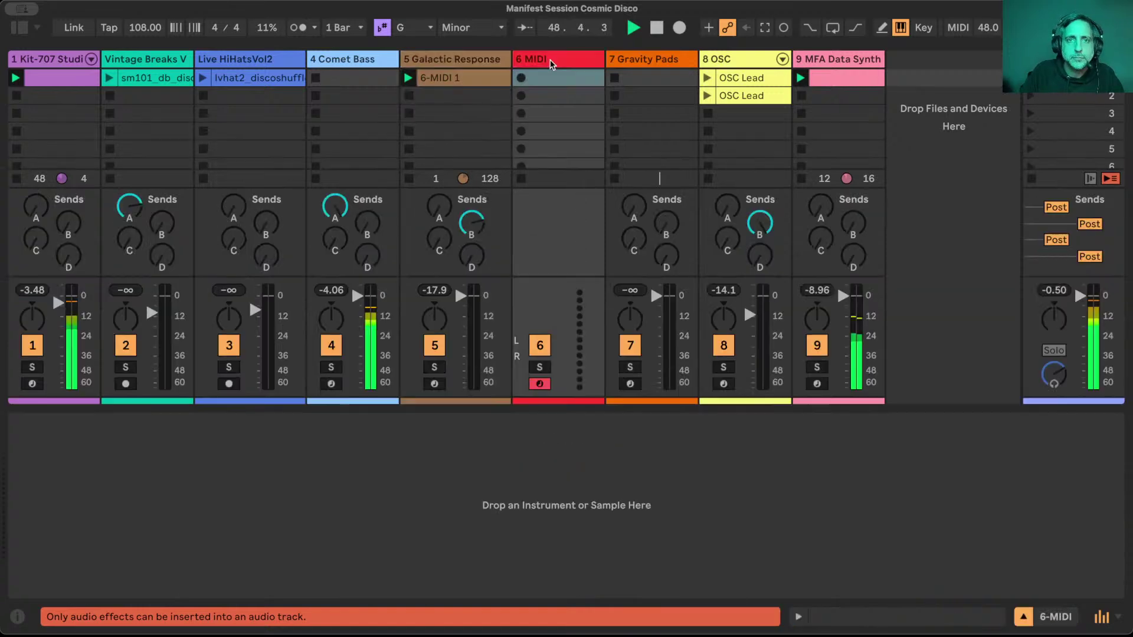
key("Delete")
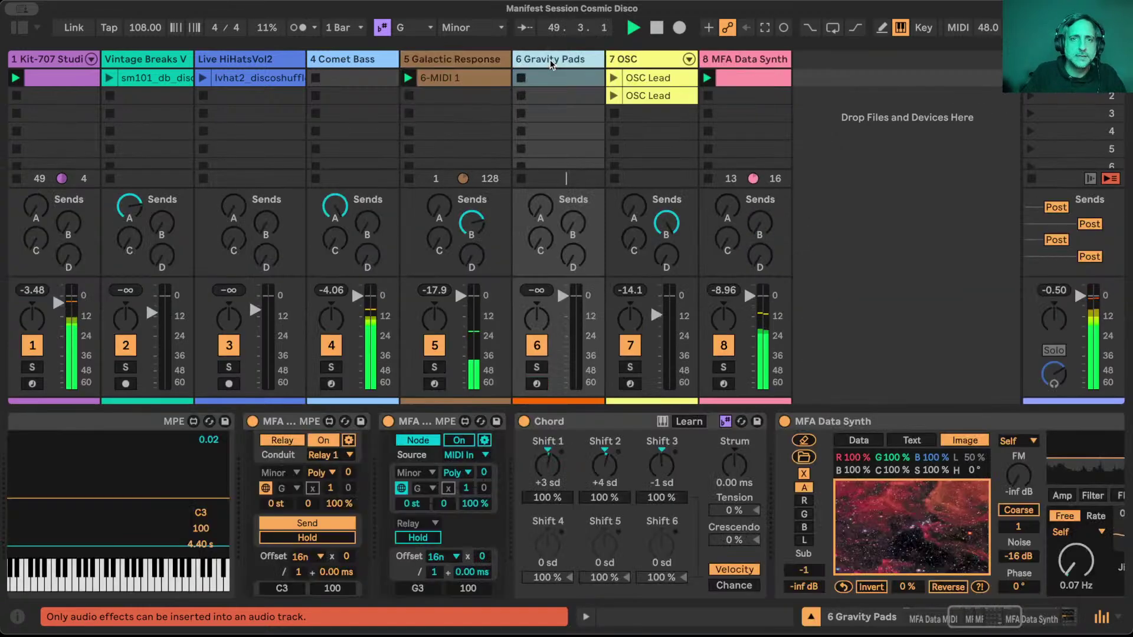
Set the Loop value of MFA Data MIDI on the Comet Bass track to about 50%.
left_click(361, 60)
left_click(411, 488)
type("59")
key("BackSpace")
type("0")
key("Return")
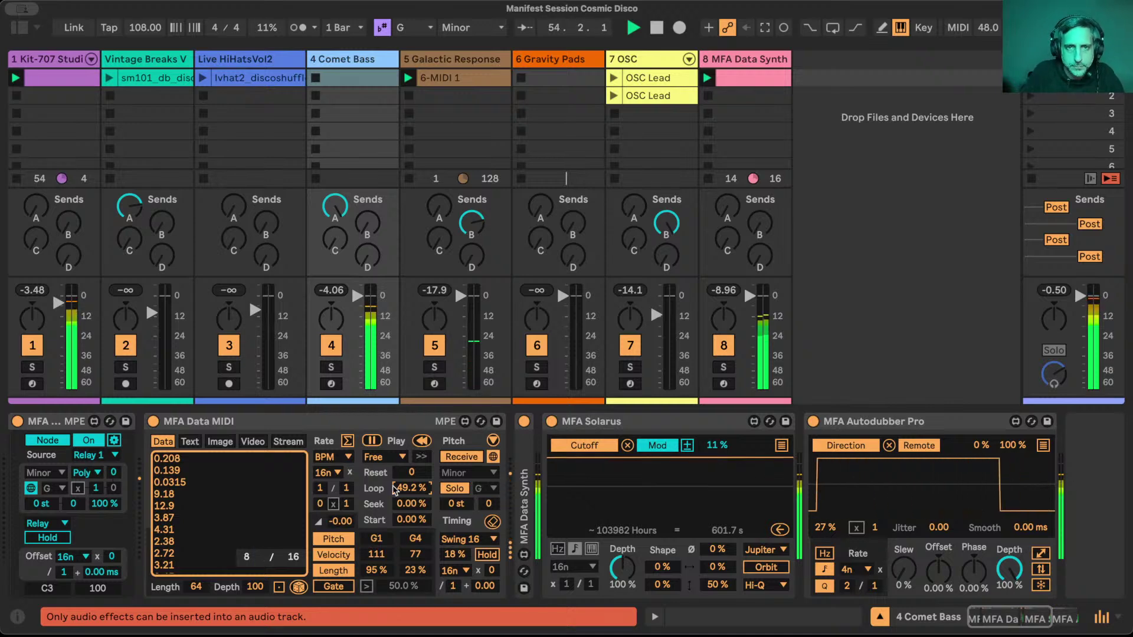
Switch on the Node device with the MIDI In source on the Gravity Pads track.
left_click(554, 61)
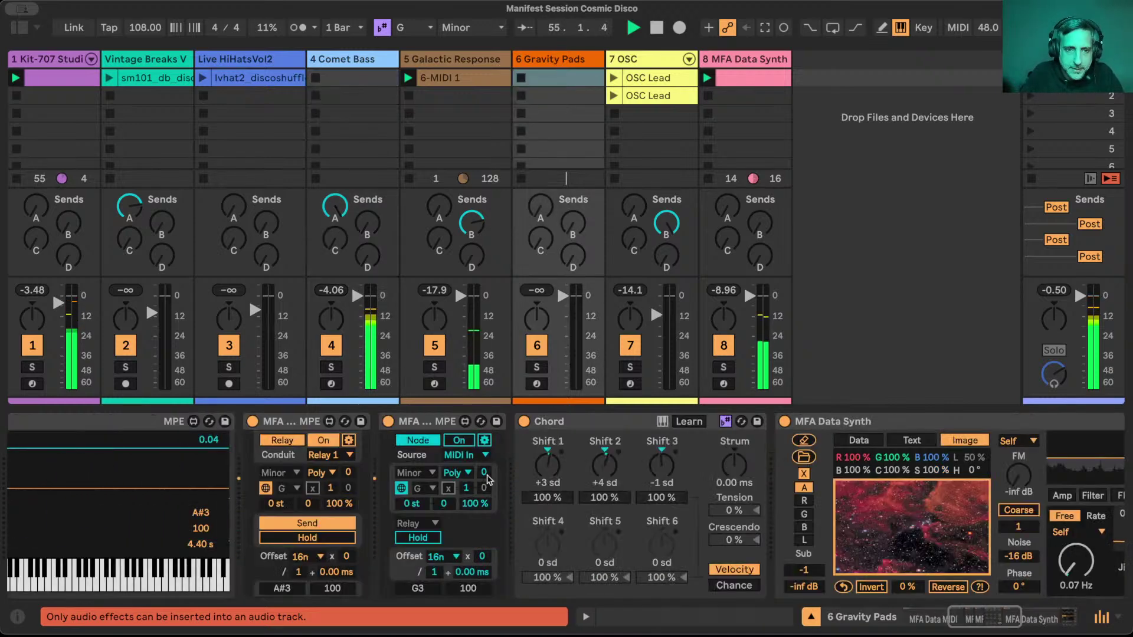
left_click(459, 441)
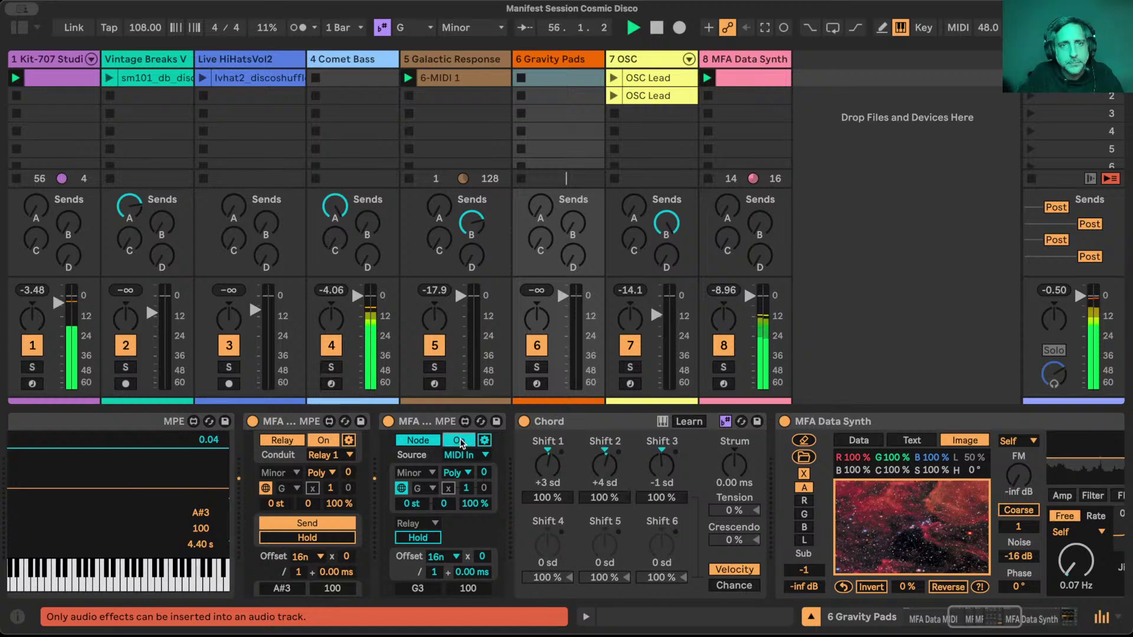
On Galactic Response's MFA Data Synth, raise the output level to -8.1 dB and the first percentage value below pan to 44%.
left_click(451, 59)
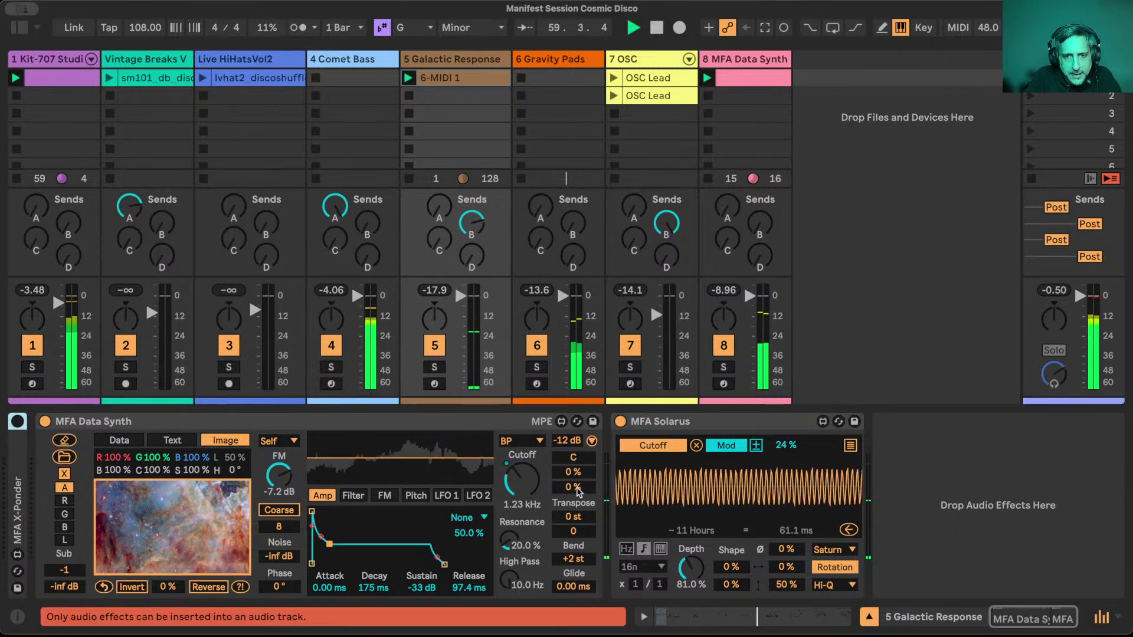
left_click(566, 441)
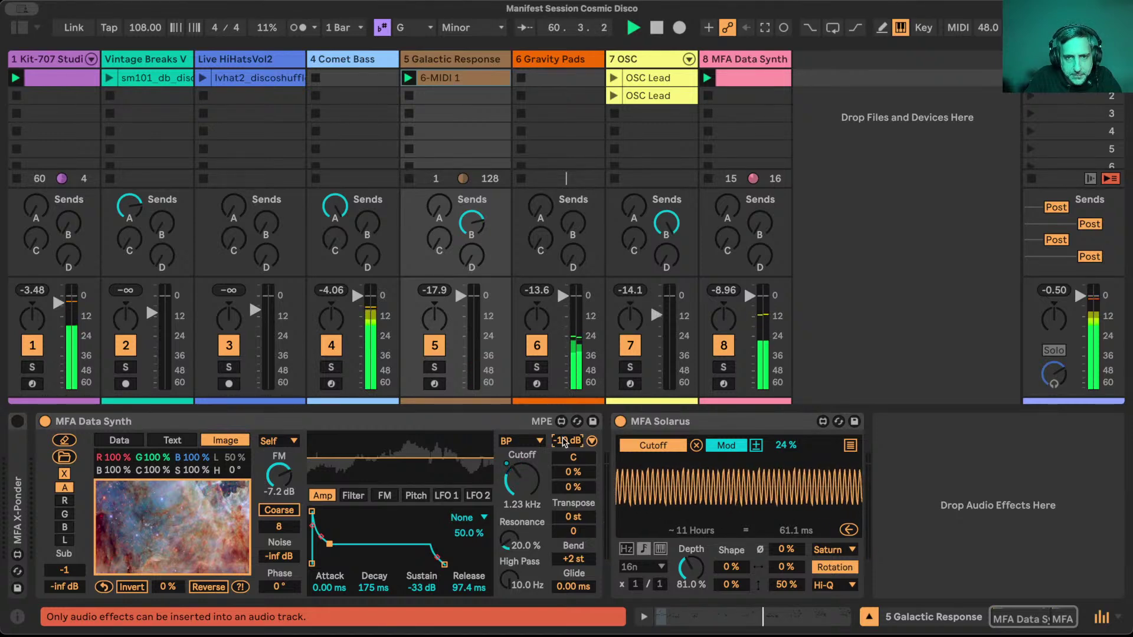
left_click_drag(566, 440, 566, 434)
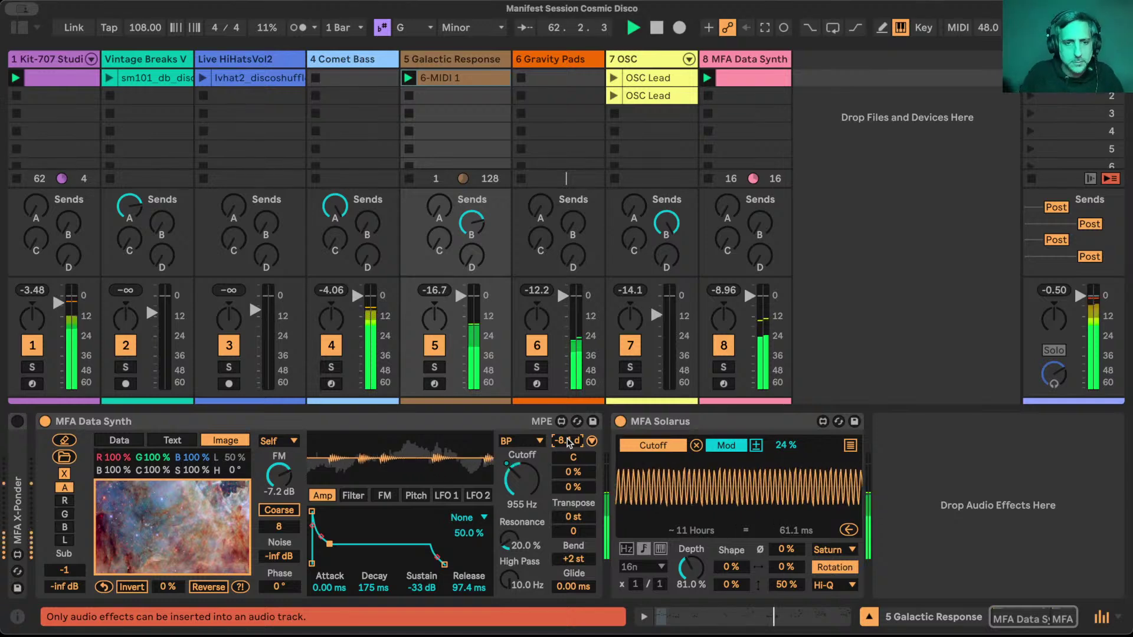
left_click(573, 472)
left_click_drag(573, 472, 581, 474)
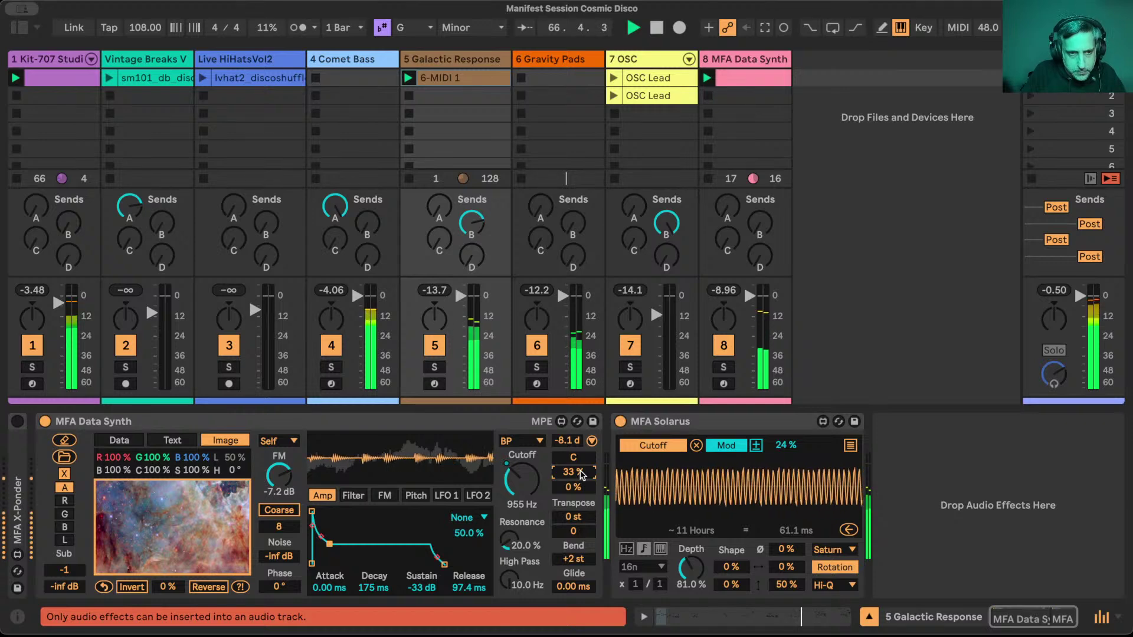
scroll(579, 476, "up", 5)
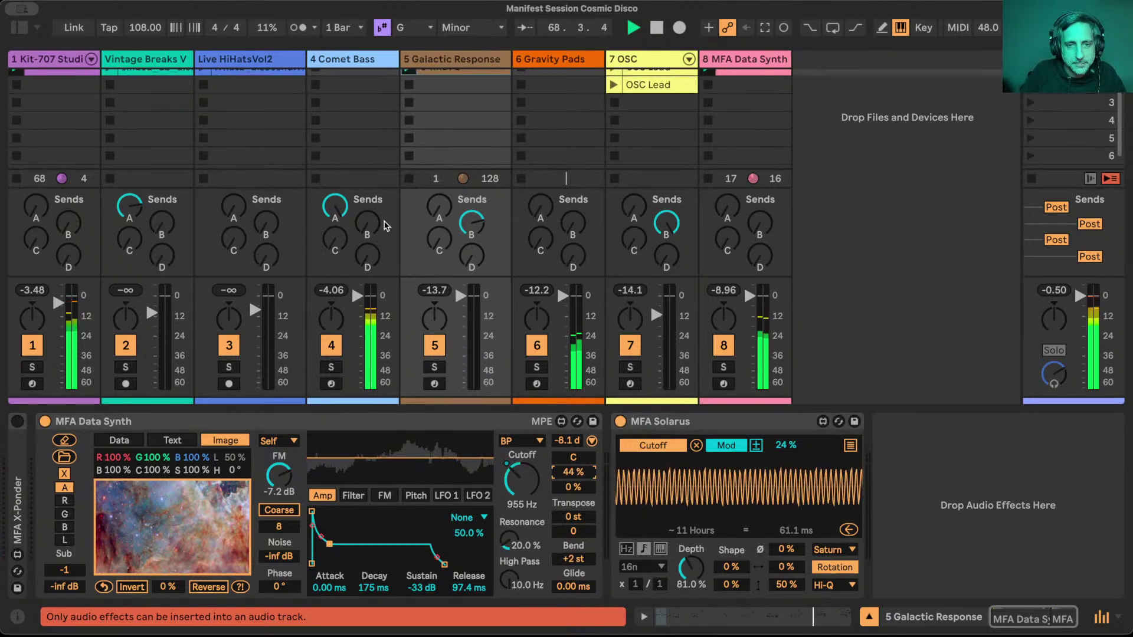
Set the Gravity Pads track's MFA Data Synth to -8.3 dB noise, -8.8 dB FM and a coarse FM ratio of 2.
key("Right")
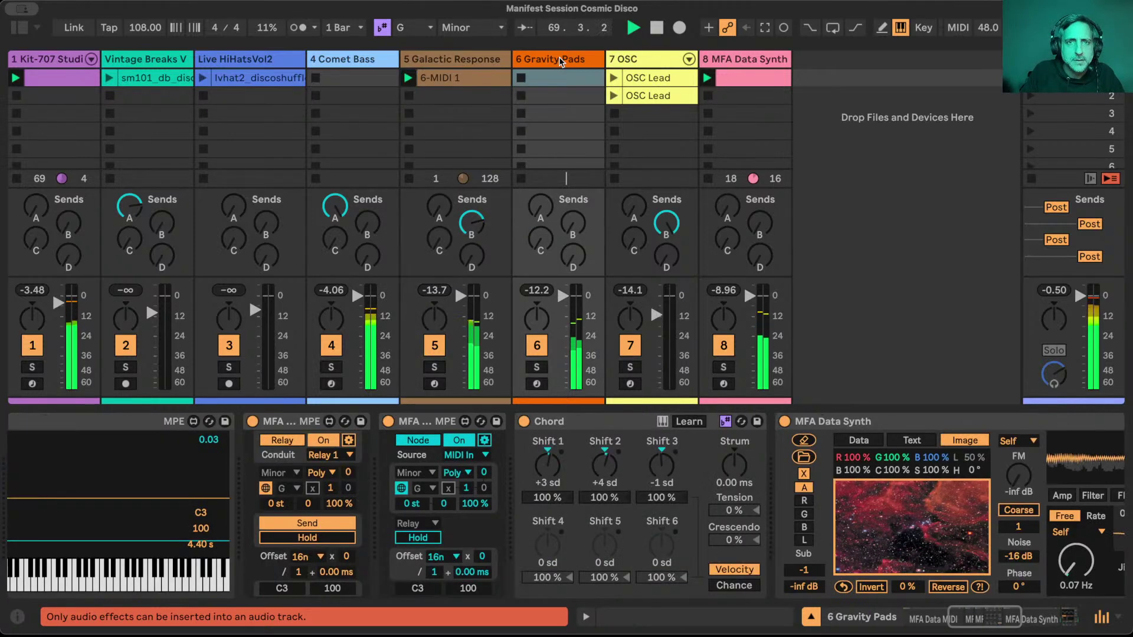
scroll(513, 524, "right", 10)
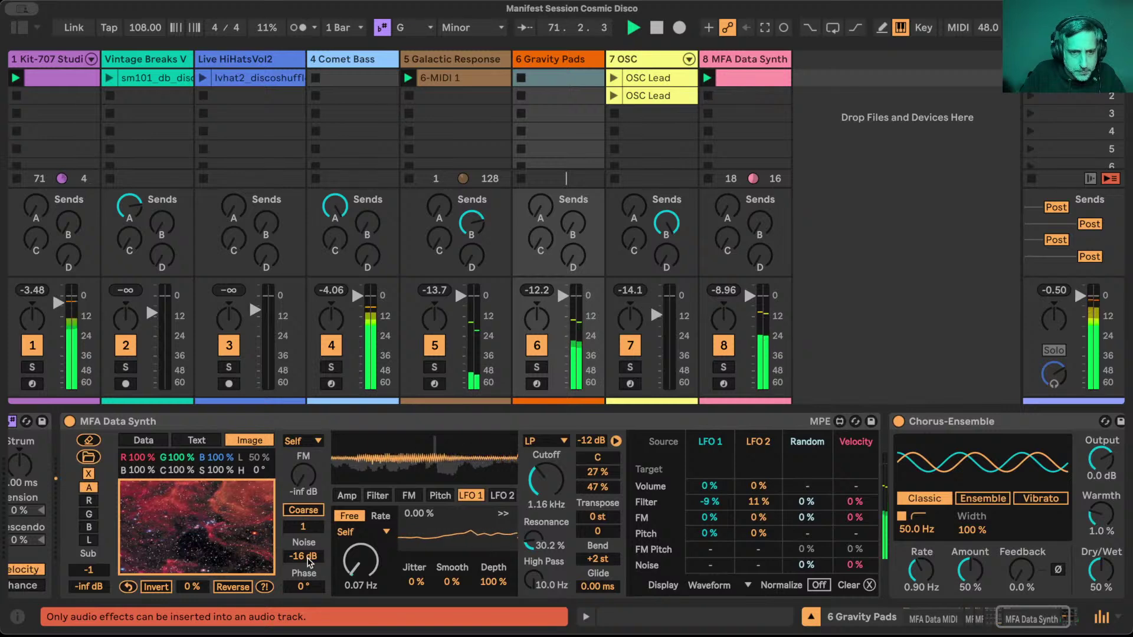
left_click_drag(304, 555, 304, 548)
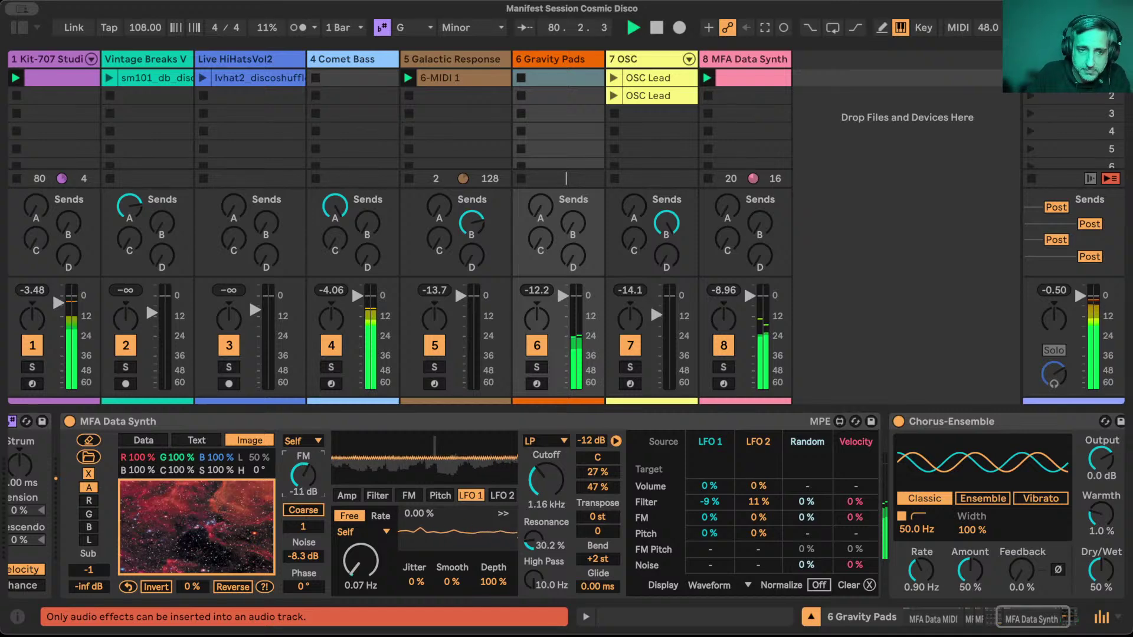
left_click_drag(308, 480, 308, 472)
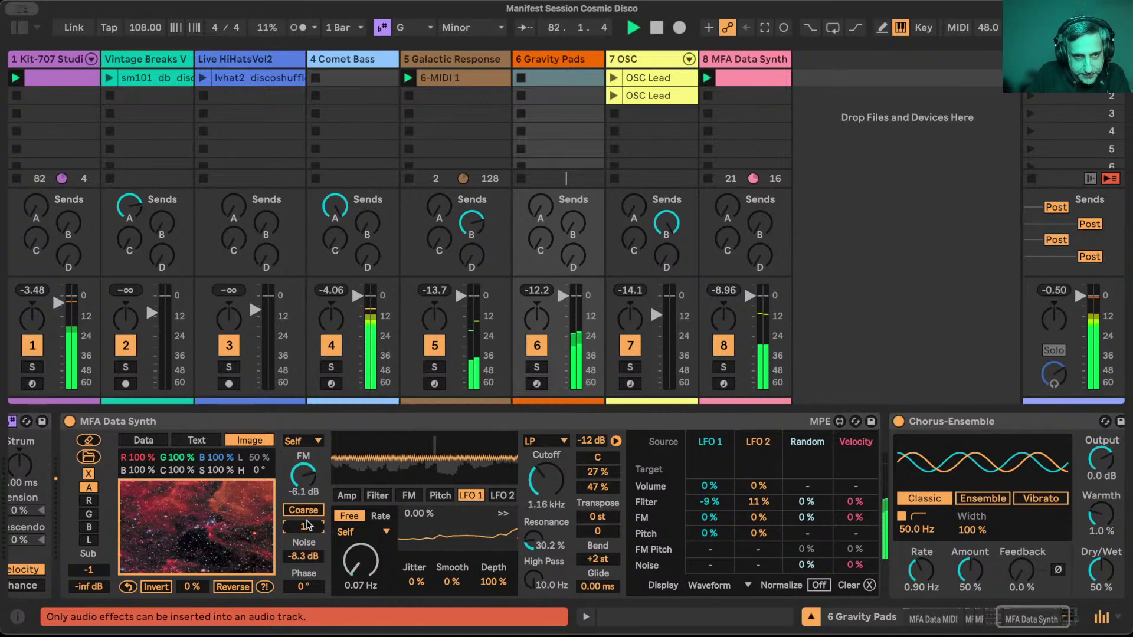
left_click_drag(303, 526, 304, 530)
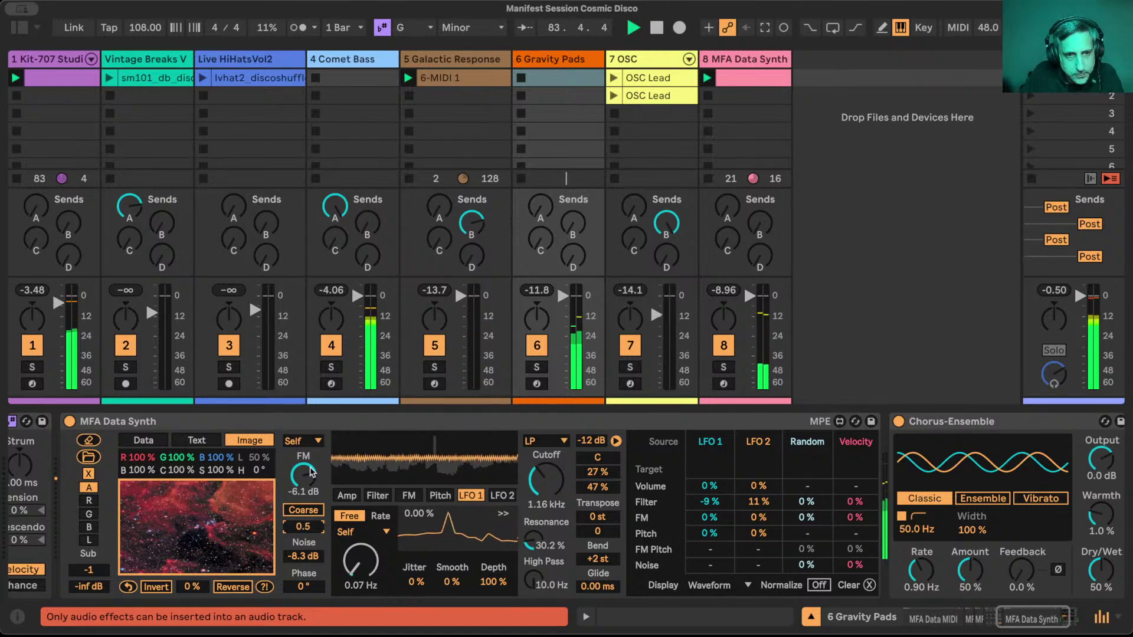
left_click_drag(304, 475, 311, 520)
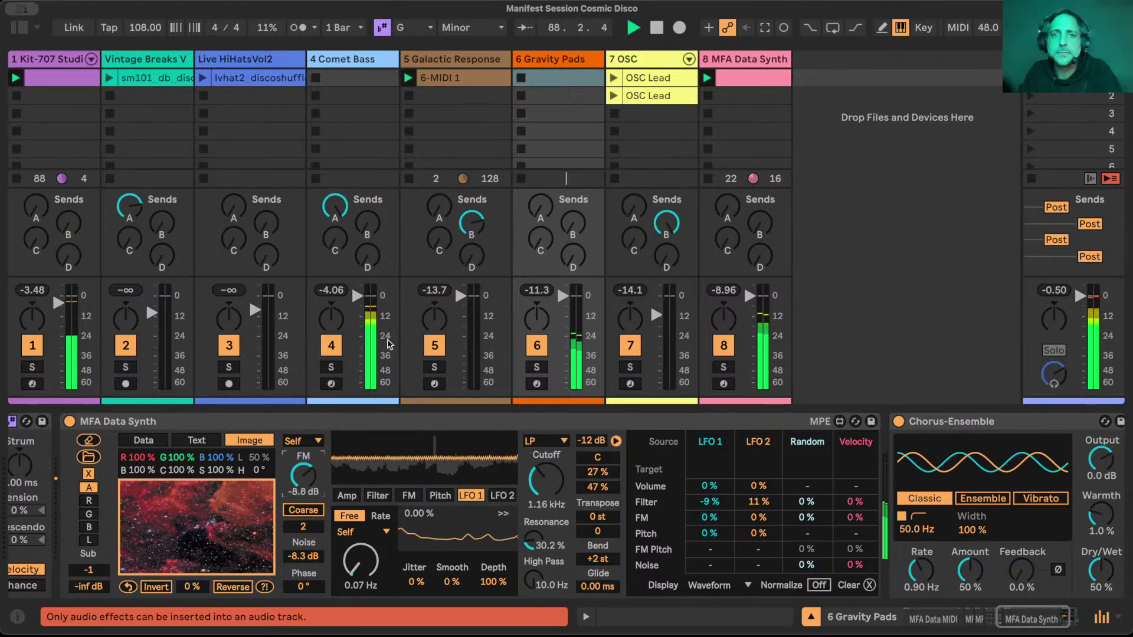
Examine the Gravity Pads device chain from MFA Data MIDI through the Relay, Node, Chord and MFA Data Synth devices to Chorus-Ensemble.
scroll(418, 495, "left", 5)
scroll(419, 494, "left", 3)
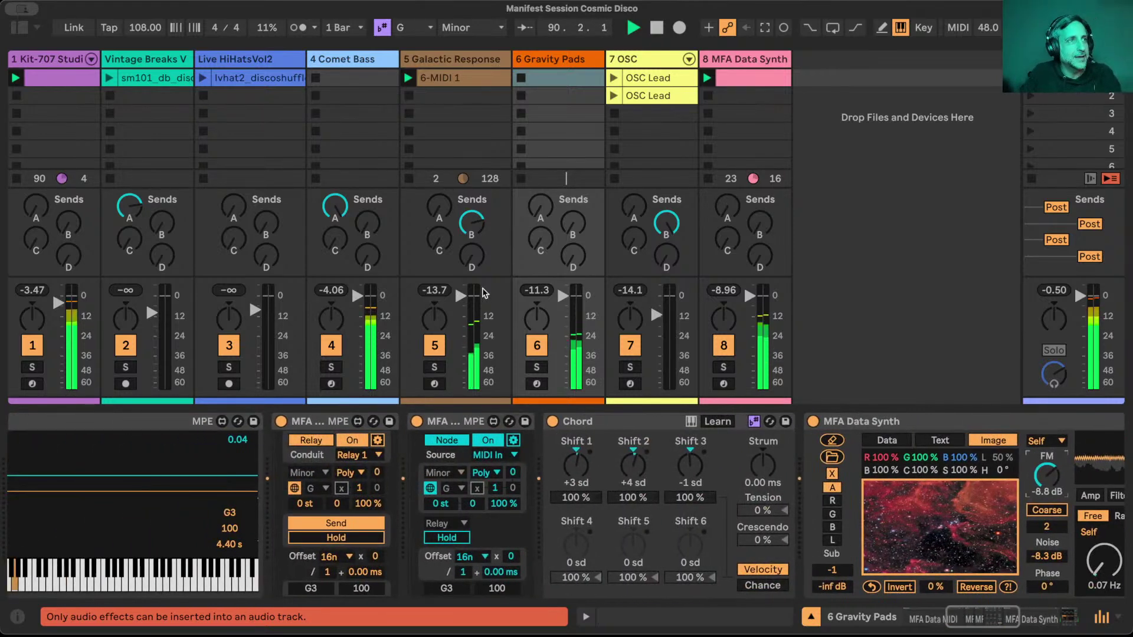
scroll(447, 442, "left", 5)
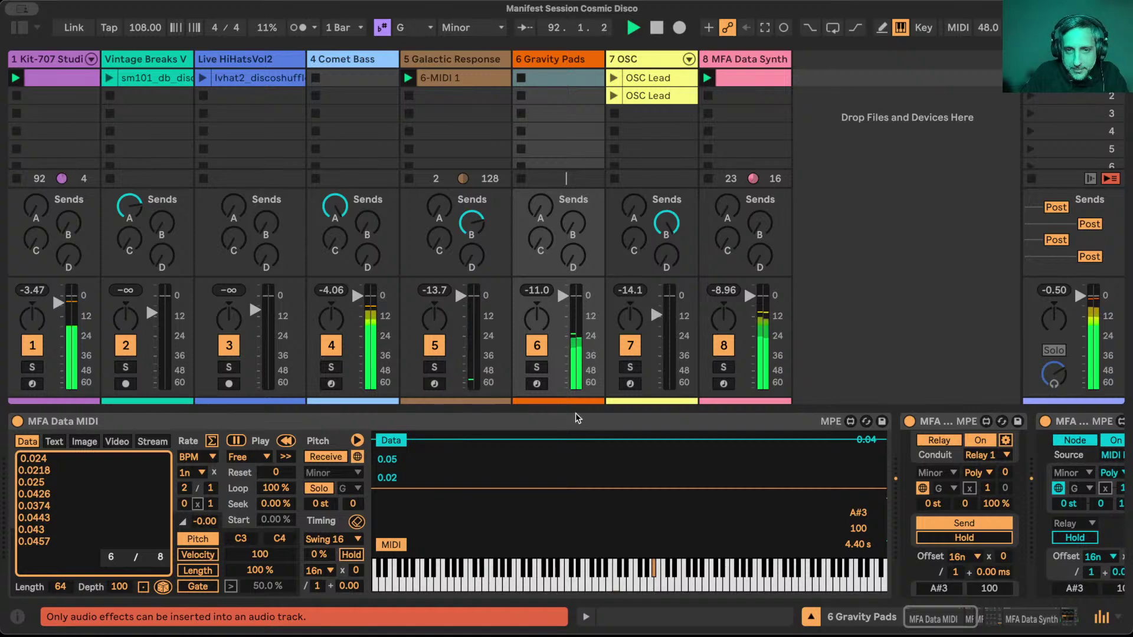
scroll(576, 417, "right", 15)
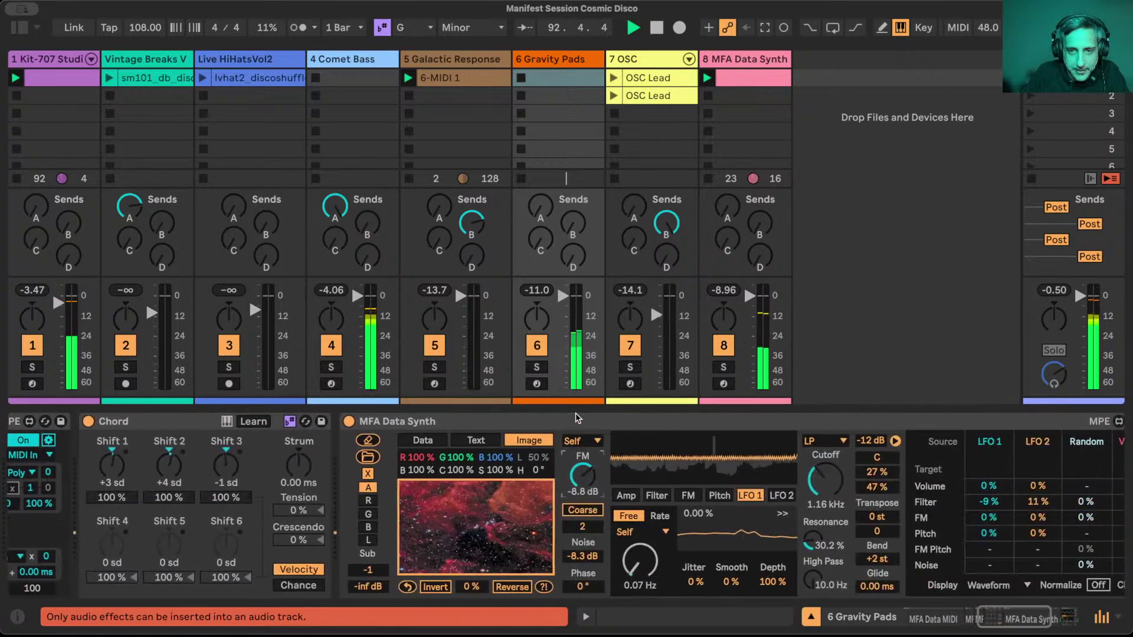
scroll(580, 415, "right", 6)
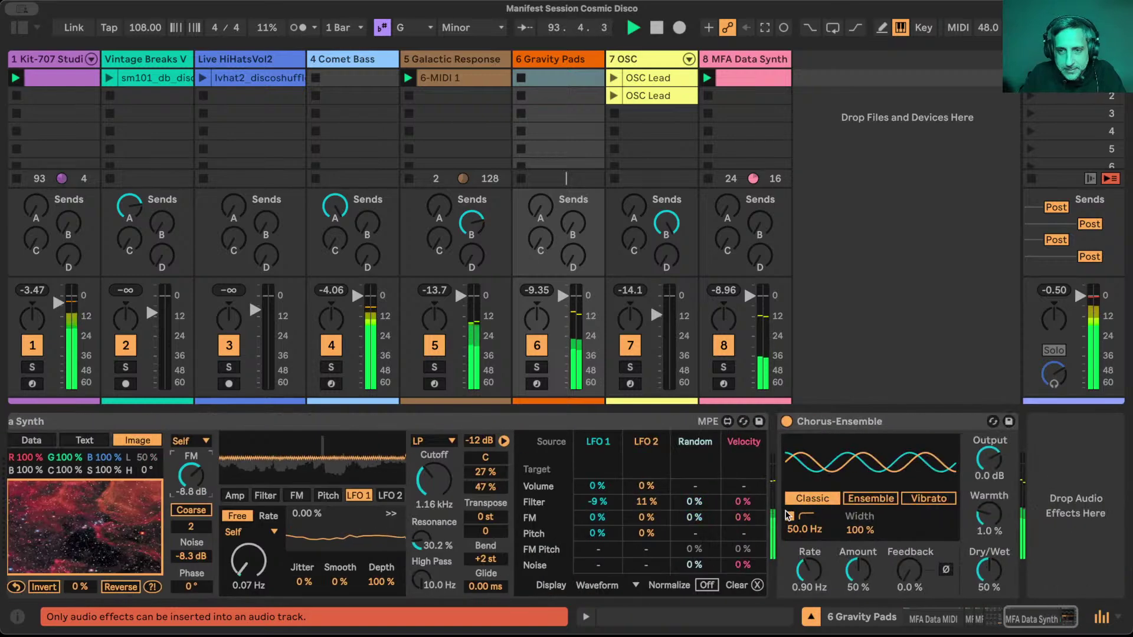
scroll(789, 515, "left", 14)
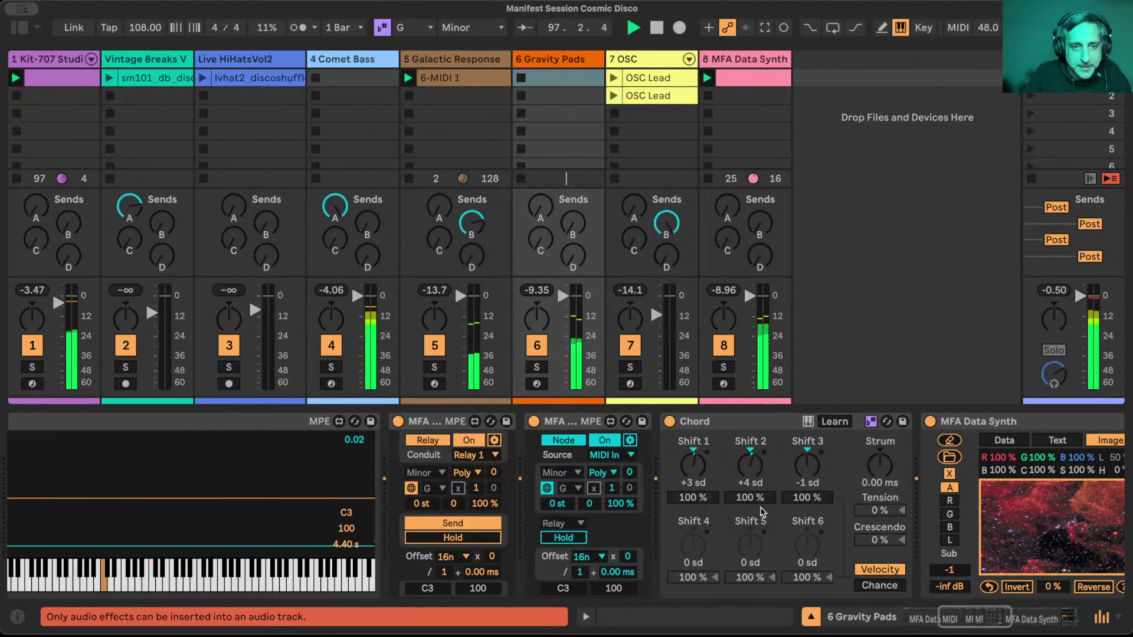
scroll(723, 503, "left", 10)
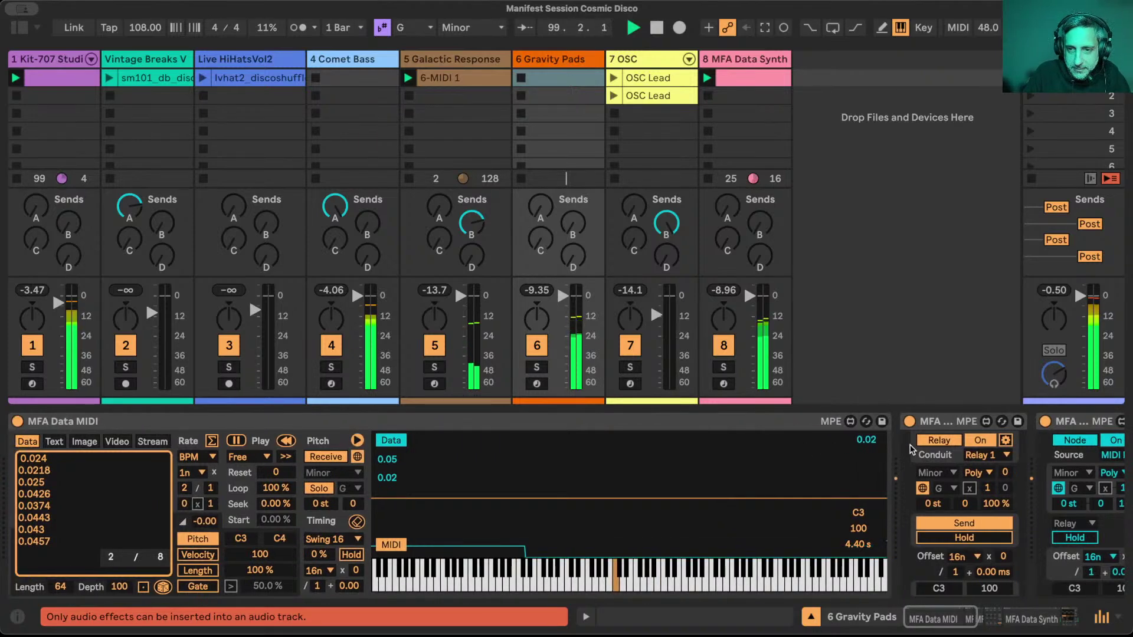
scroll(911, 450, "right", 10)
scroll(912, 450, "right", 10)
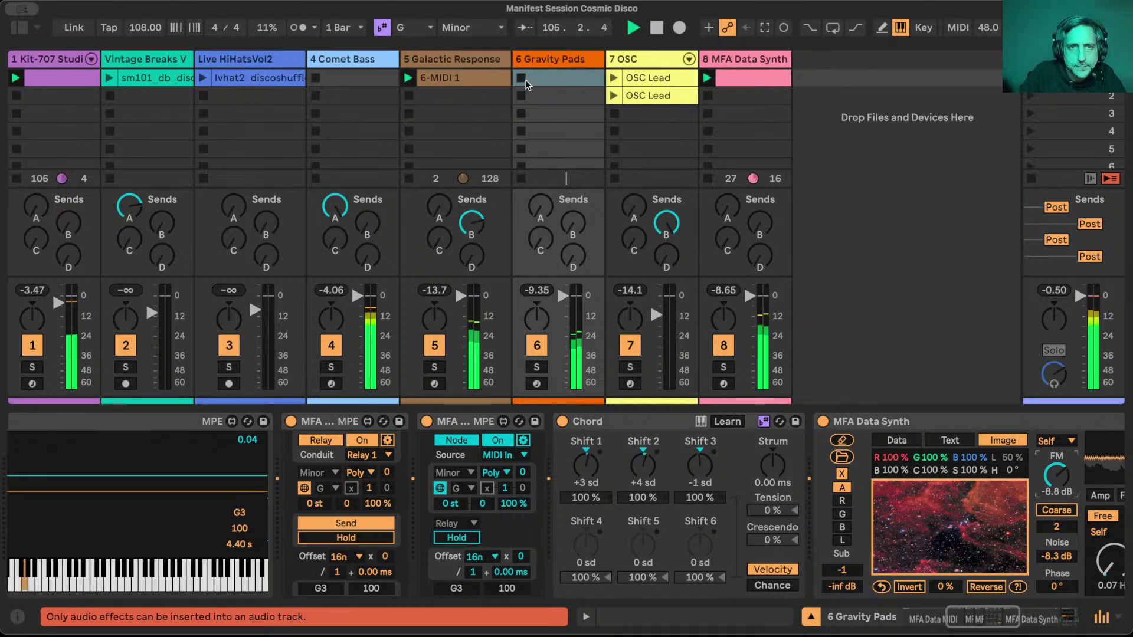
Stop playback, bring up the Comet Bass track's devices and try the MIDI mapping mode.
key("space")
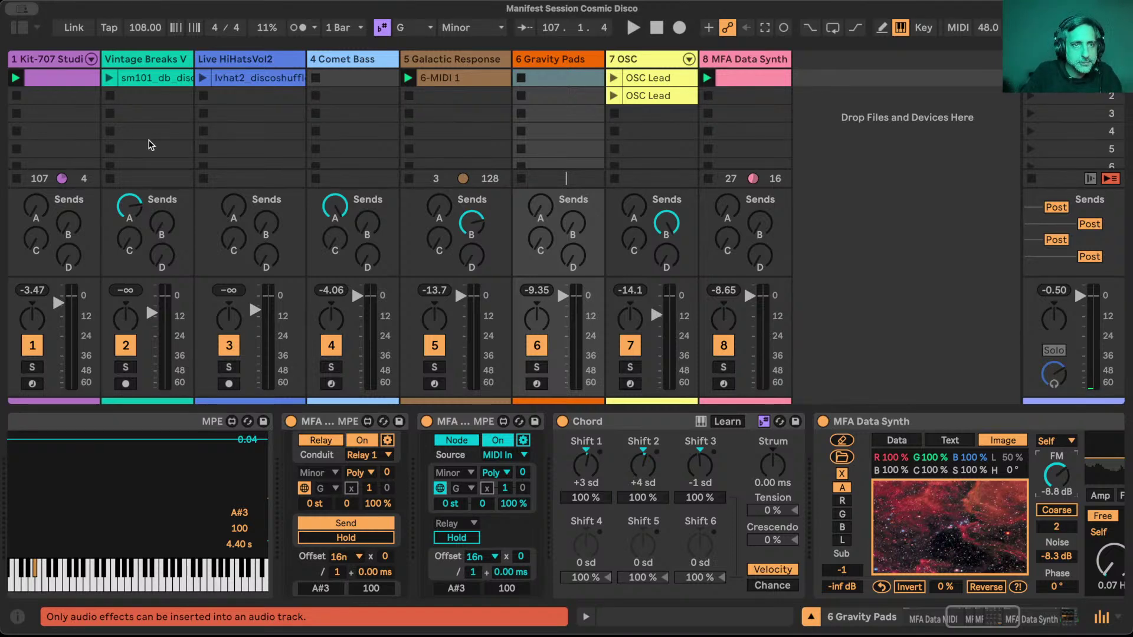
left_click(354, 59)
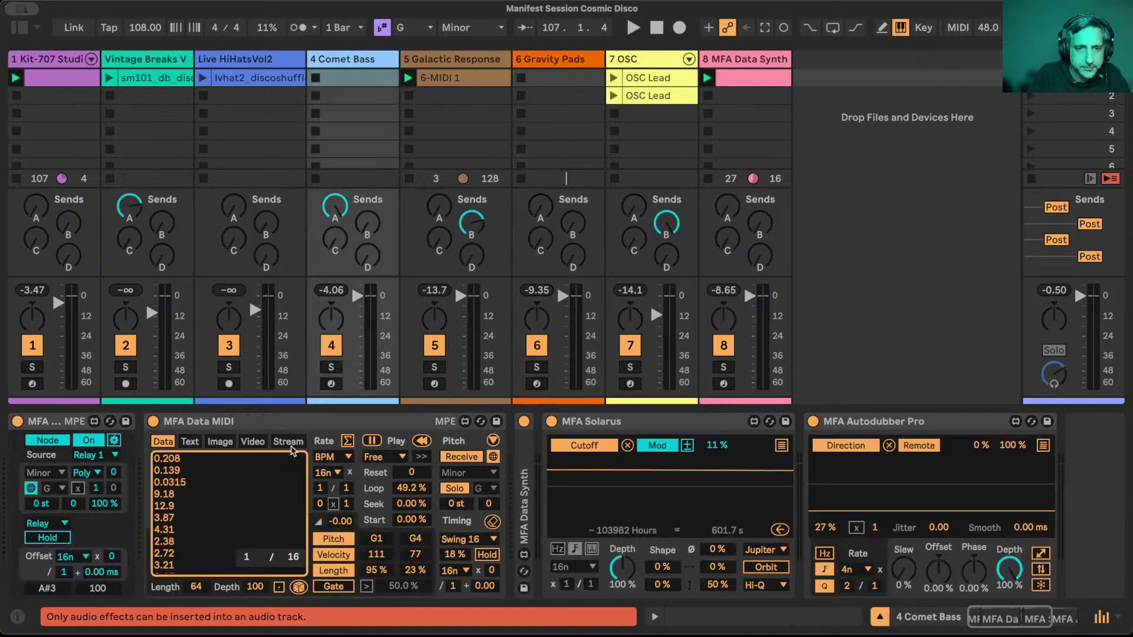
key("super+m")
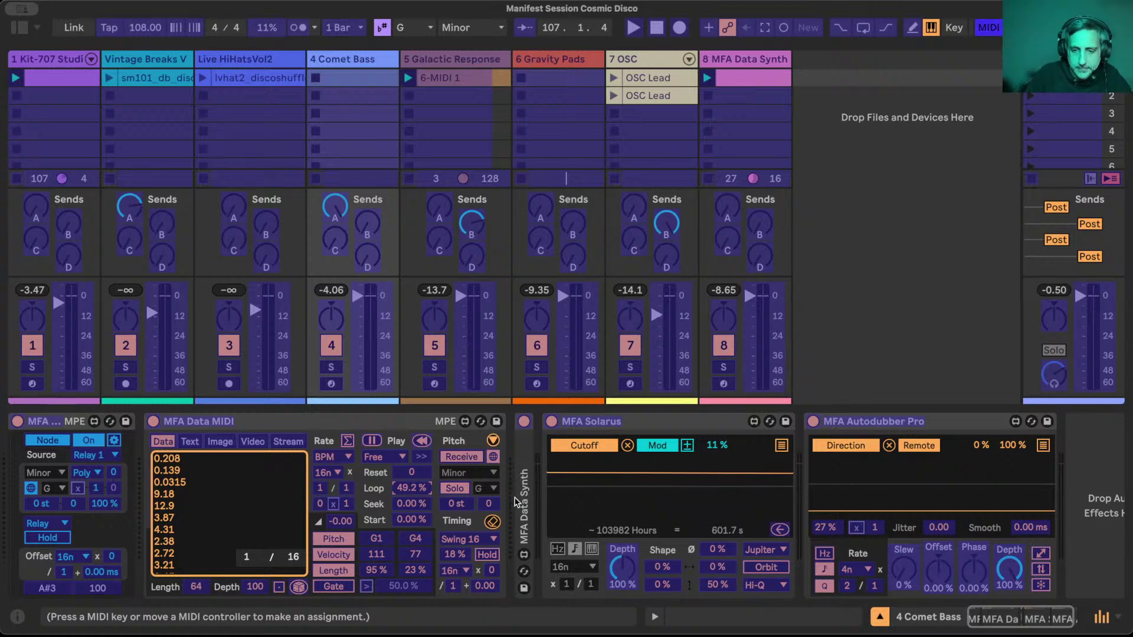
key("super+m")
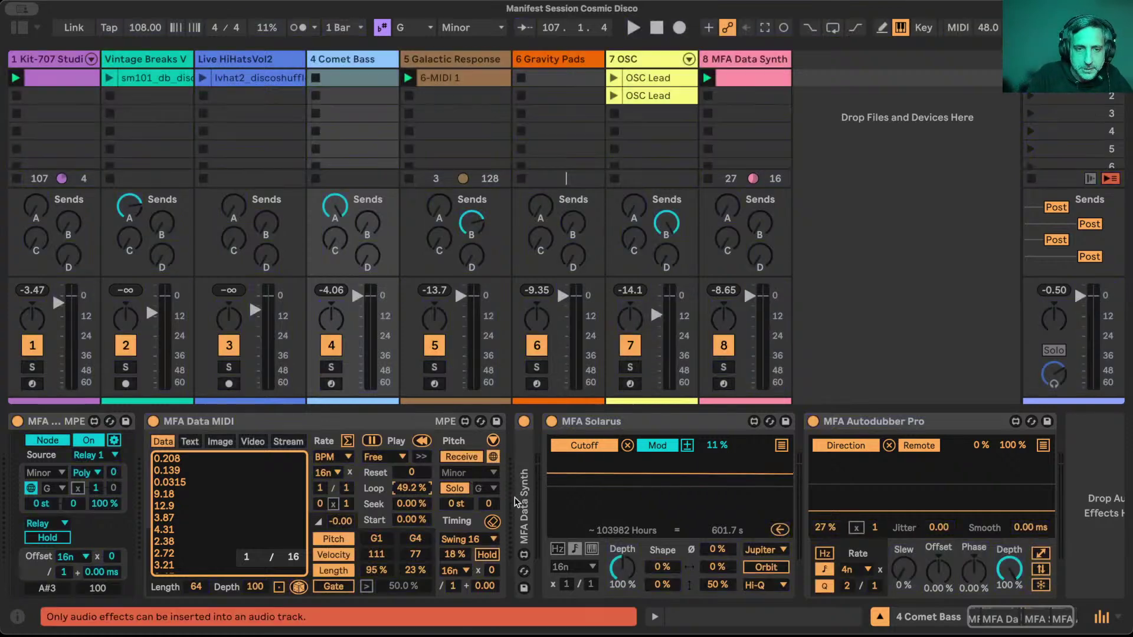
In the MIDI settings, enable Remote for the nanoKONTROL2 (SLIDER/KNOB) input port.
key("super+comma")
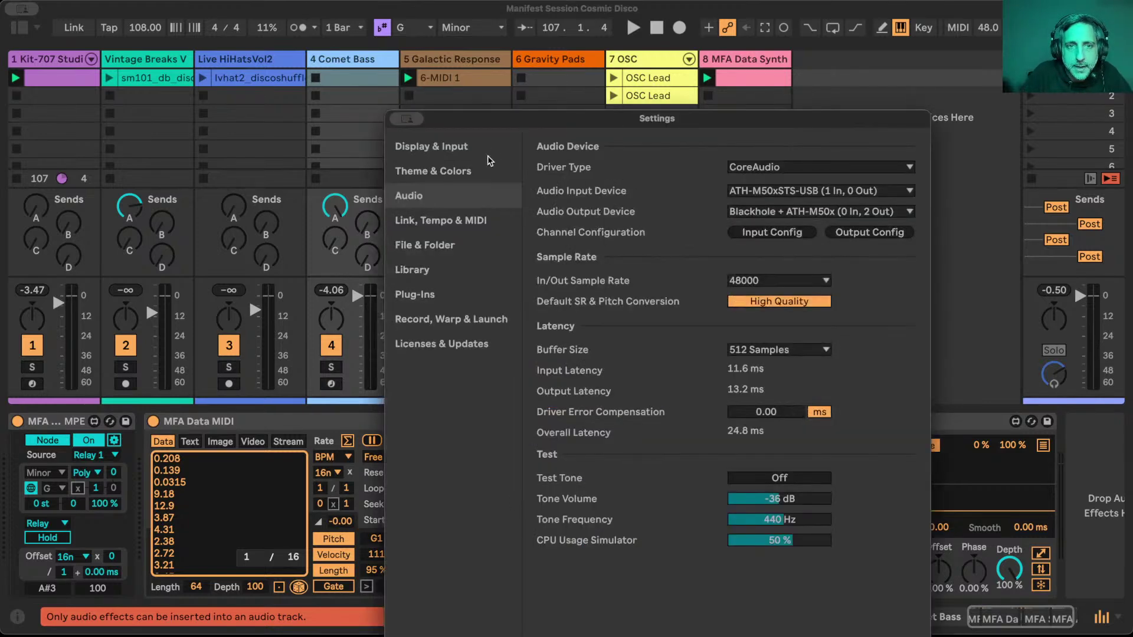
left_click(466, 222)
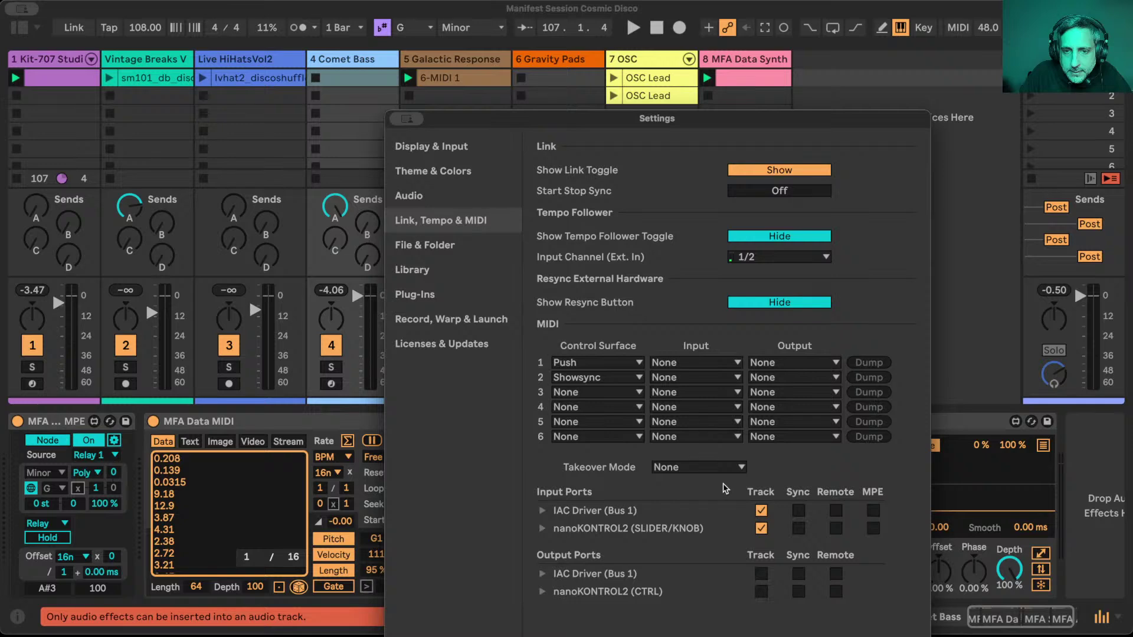
left_click(837, 529)
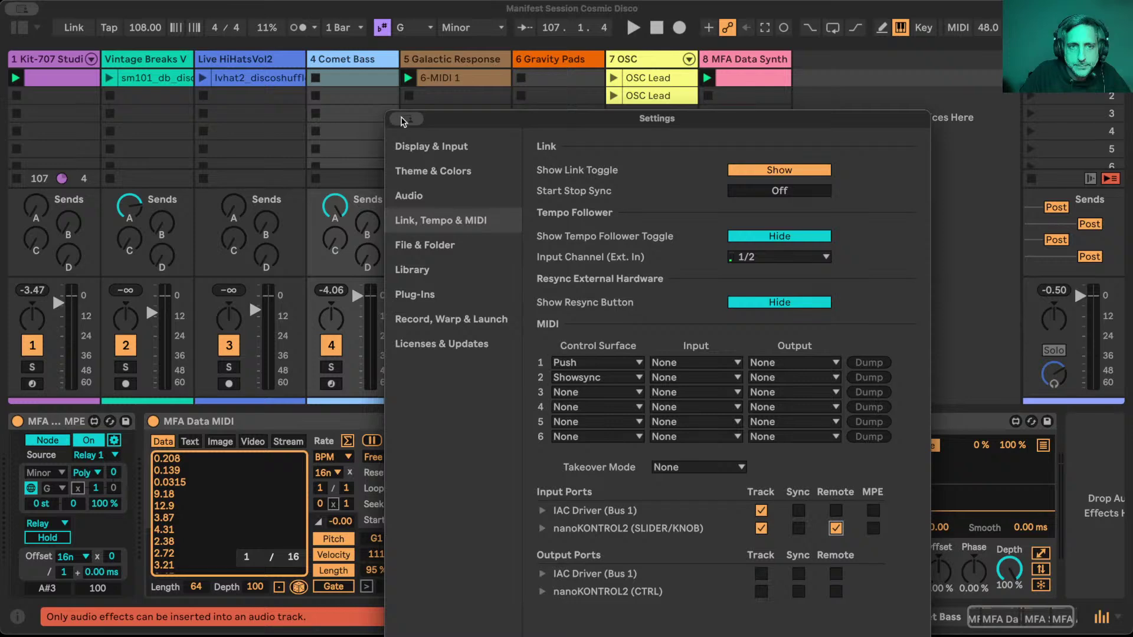
left_click(404, 121)
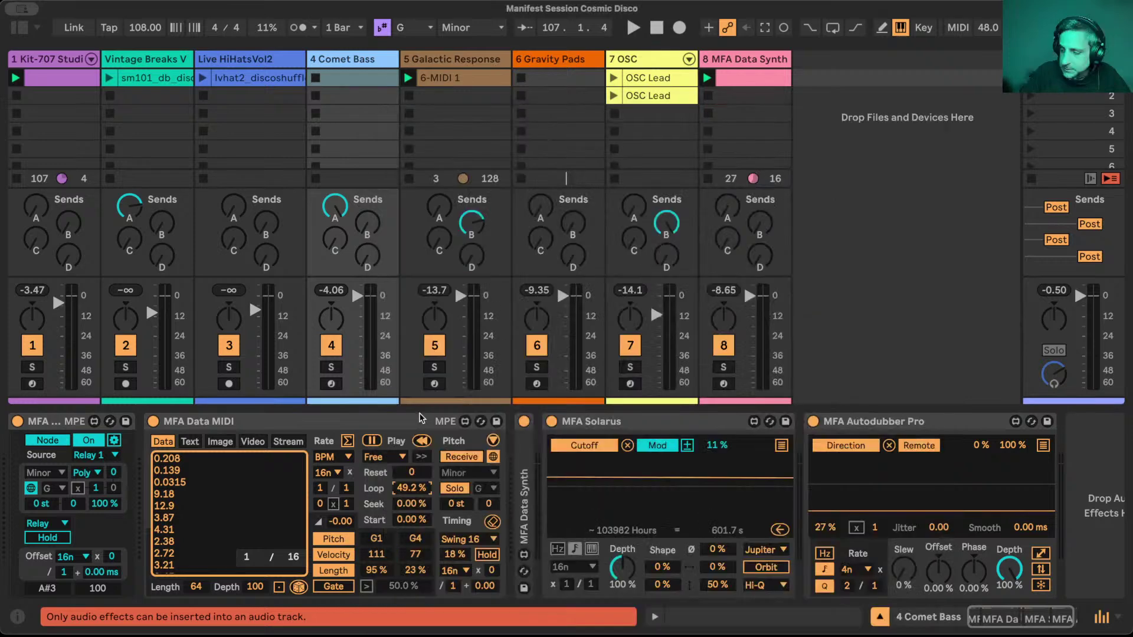
MIDI-map the Loop parameter of Comet Bass's MFA Data MIDI to controller CC 16.
key("super+m")
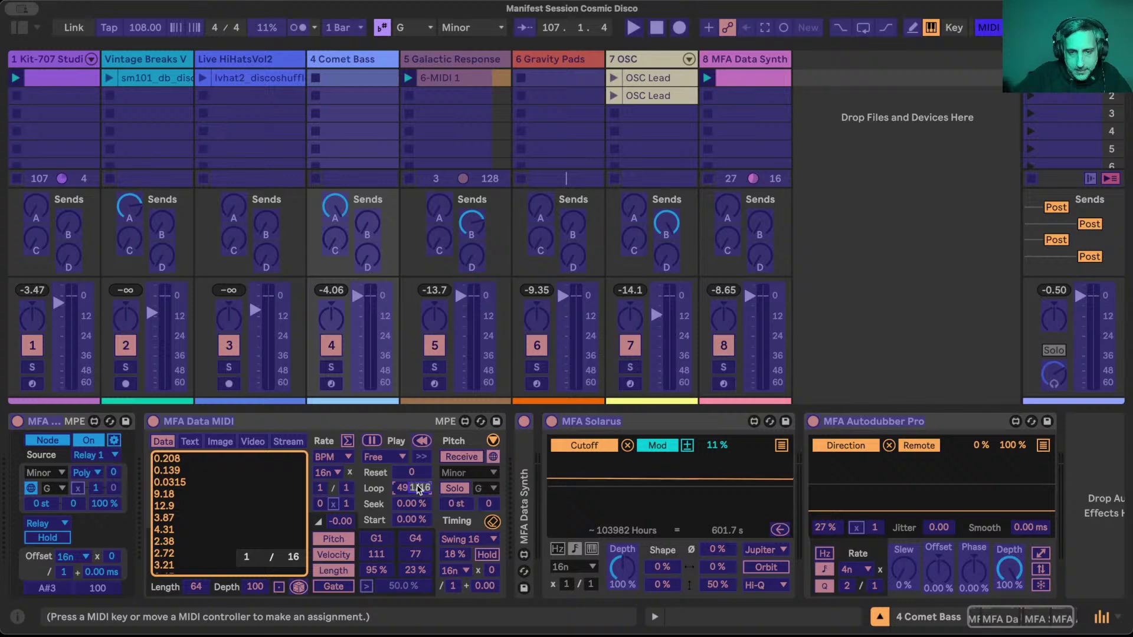
key("super+m")
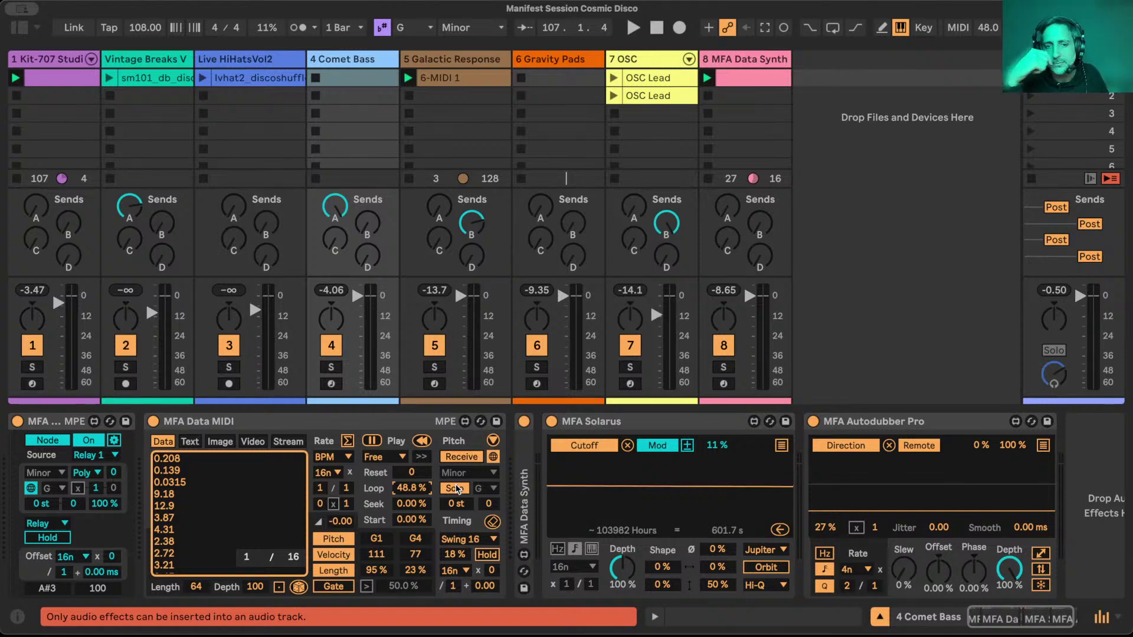
Unfold the MFA Data Synth on Comet Bass and check the mapping options of its filter Cutoff.
double_click(524, 456)
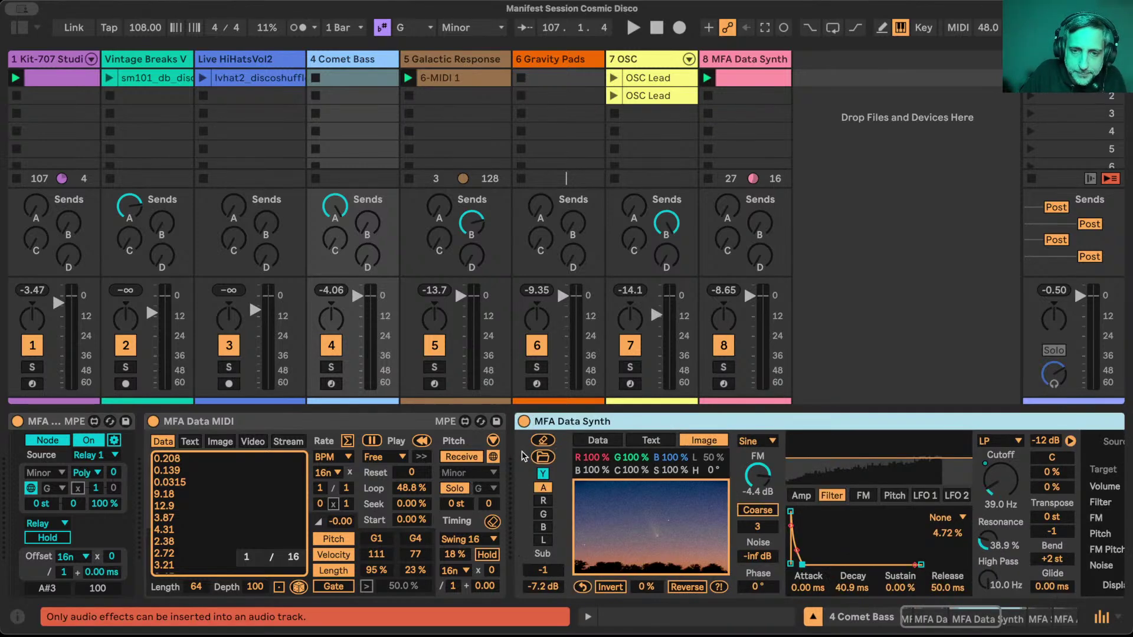
right_click(997, 484)
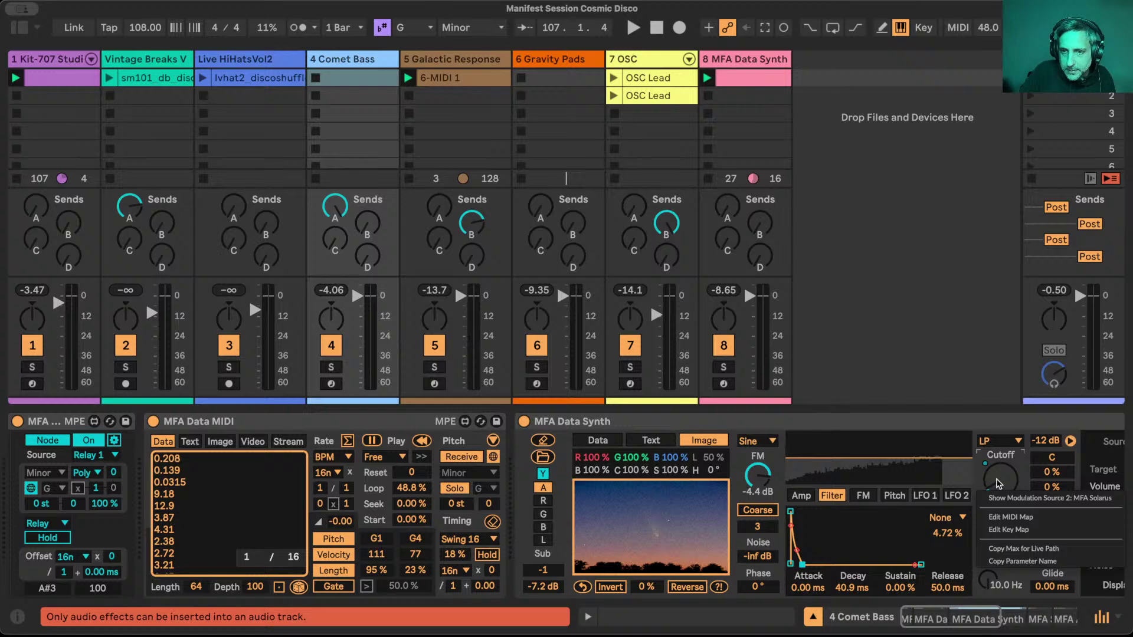
left_click(997, 468)
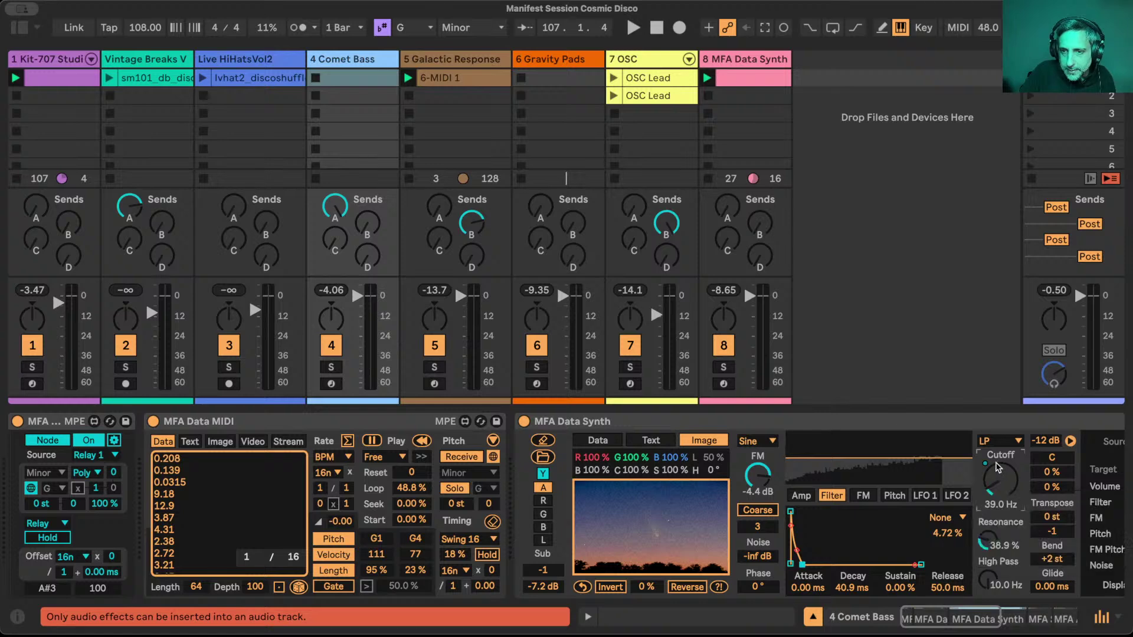
left_click(908, 425)
left_click_drag(911, 419, 908, 405)
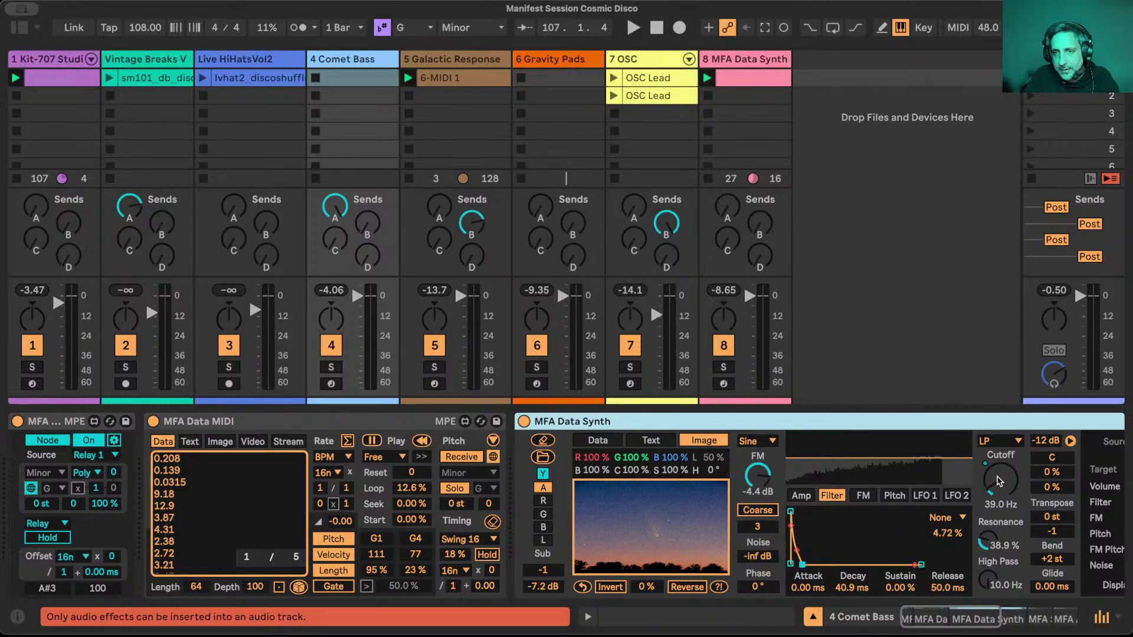
Show the modulation source of the MFA Data Synth's Cutoff and locate the MFA Solarus device.
right_click(999, 481)
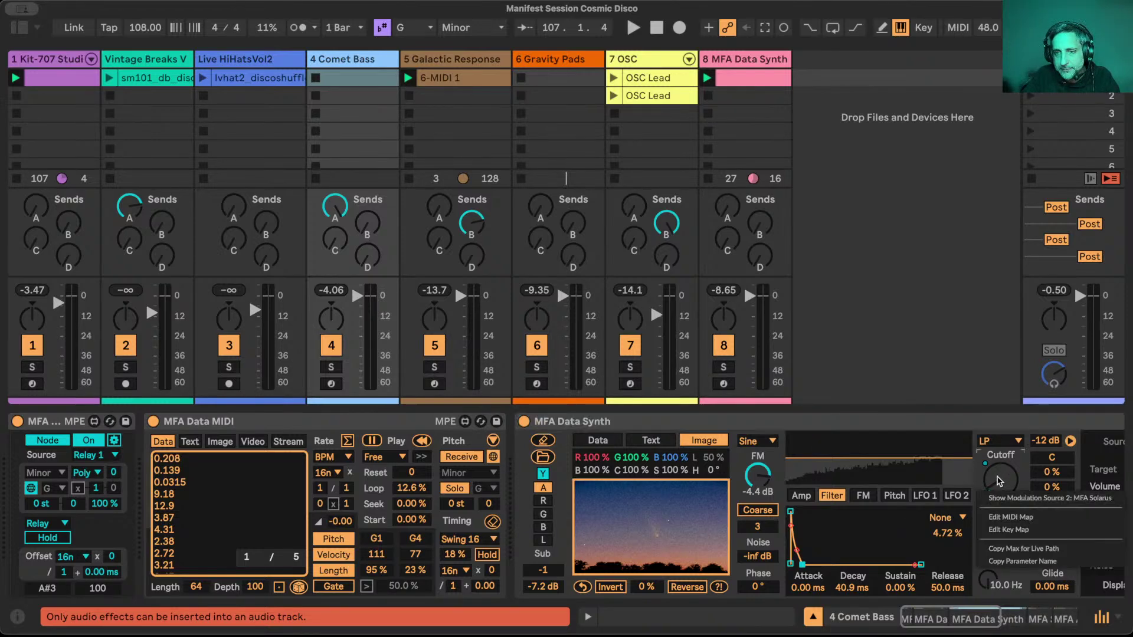
left_click(1039, 497)
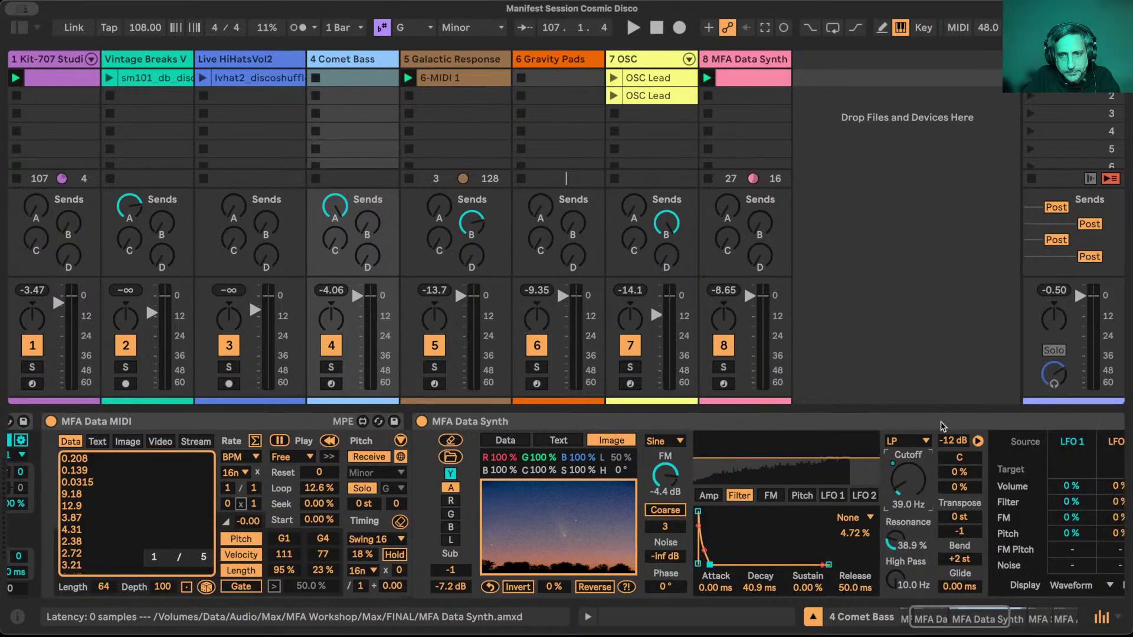
scroll(940, 421, "right", 3)
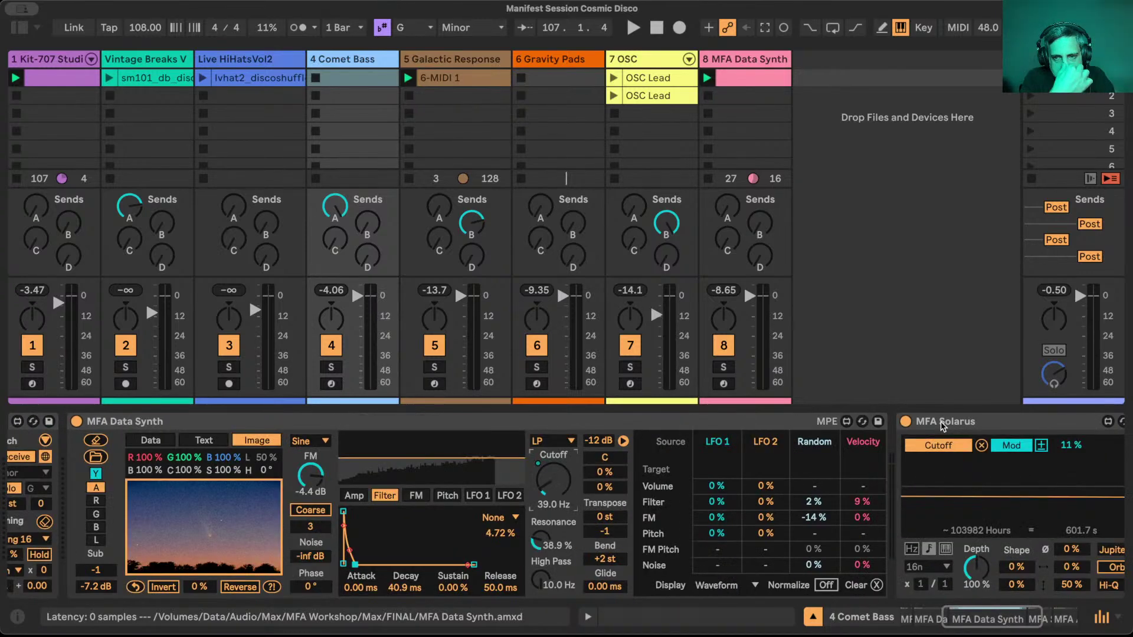
left_click(941, 421)
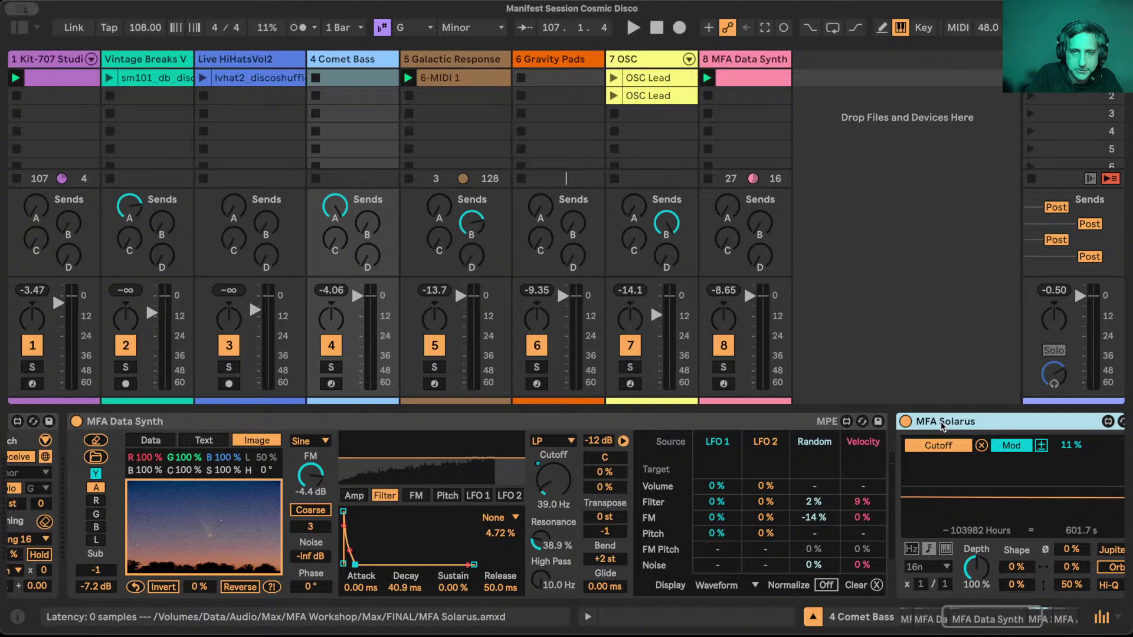
Group Comet Bass's MFA Data Synth into an Instrument Rack and map its filter Cutoff to Macro 1.
left_click_drag(942, 426, 531, 467)
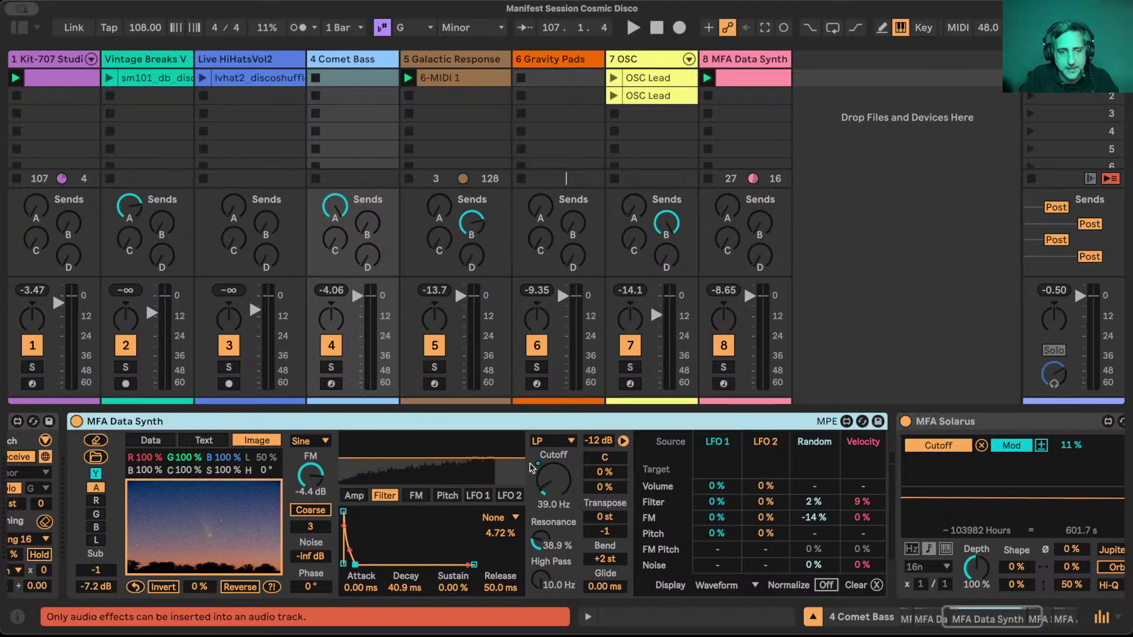
key("super+g")
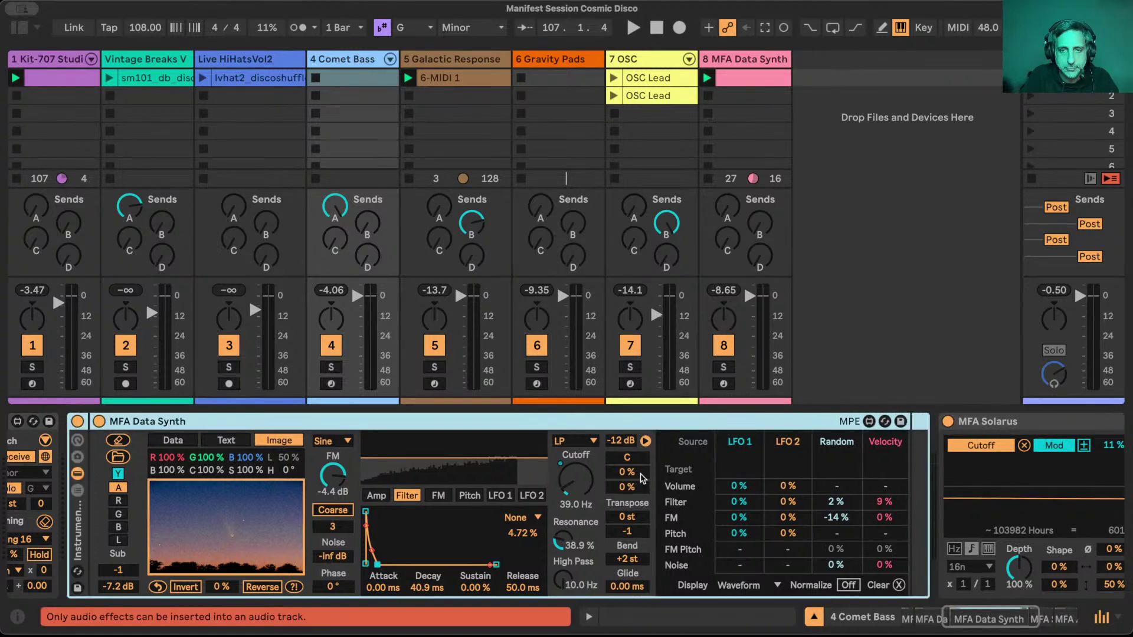
right_click(575, 479)
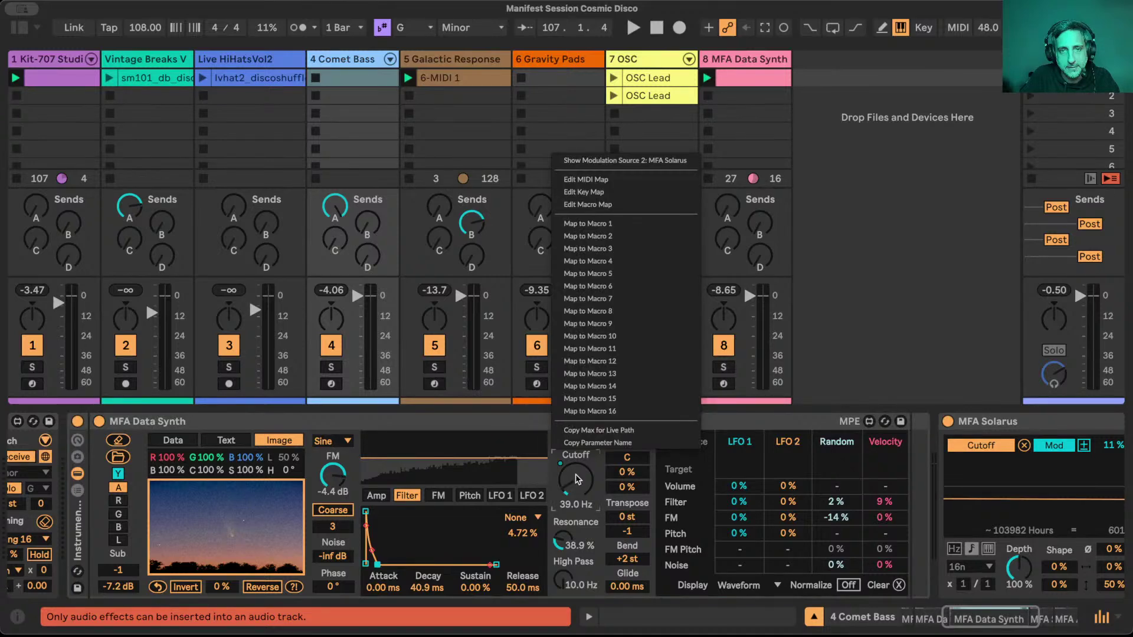
left_click(589, 224)
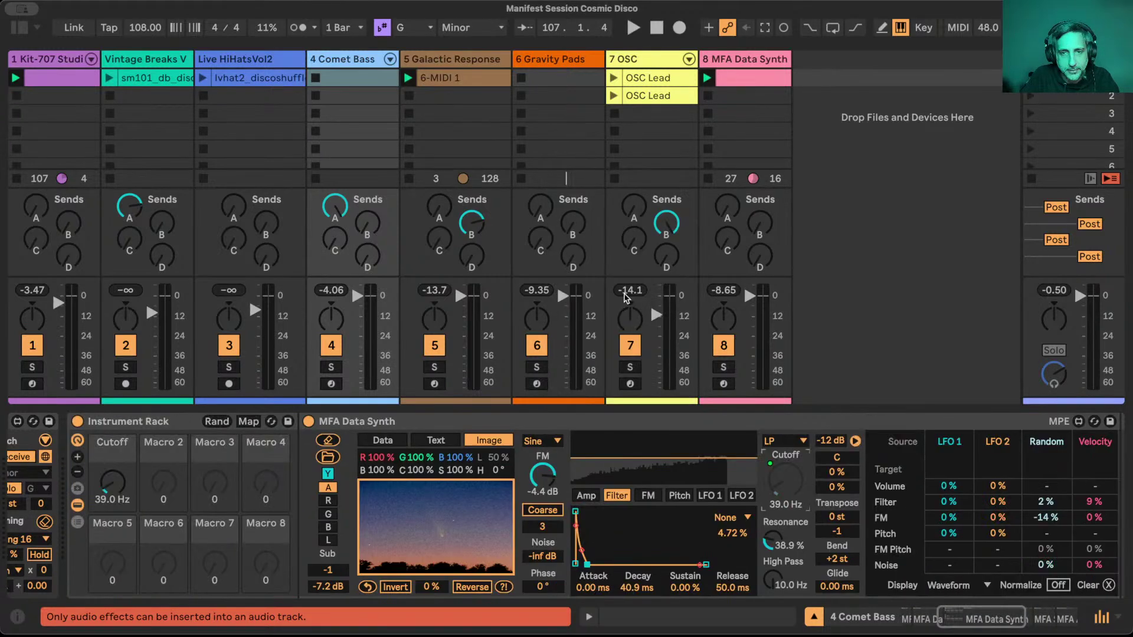
Limit the rack's Cutoff macro mapping to a range of 64 Hz minimum and 640 Hz maximum.
scroll(447, 495, "right", 5)
scroll(447, 494, "left", 8)
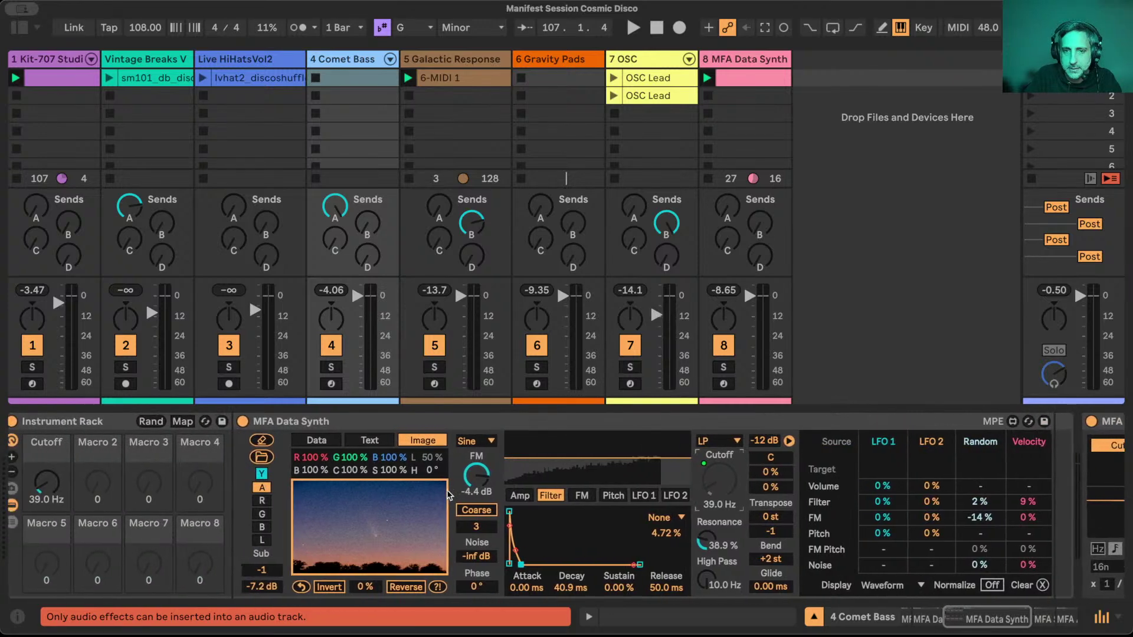
scroll(447, 495, "left", 3)
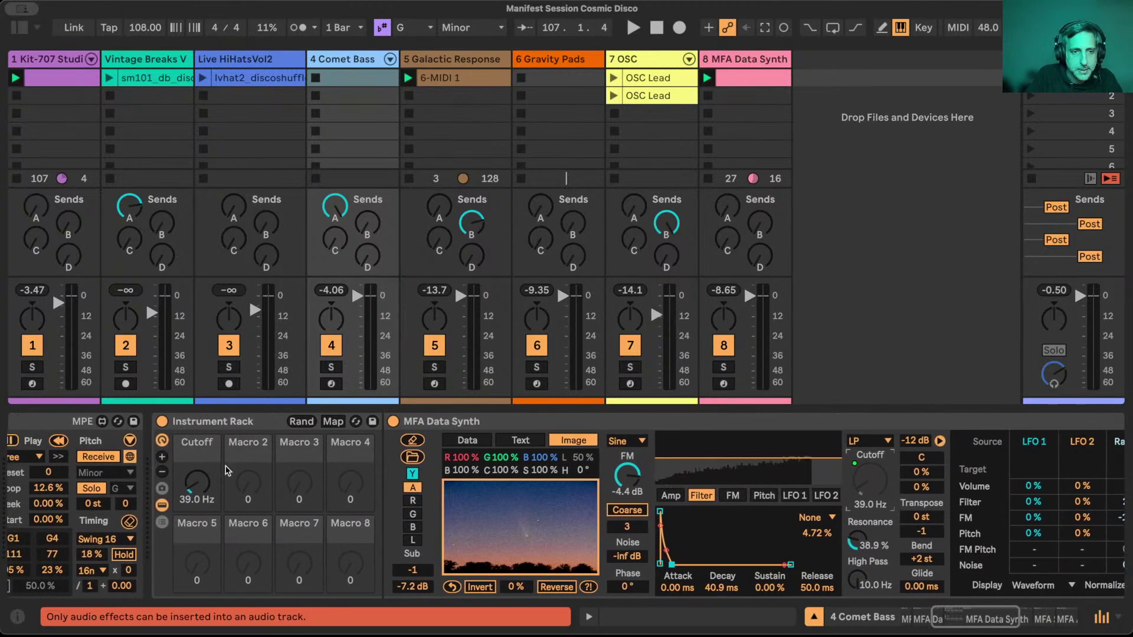
left_click(334, 421)
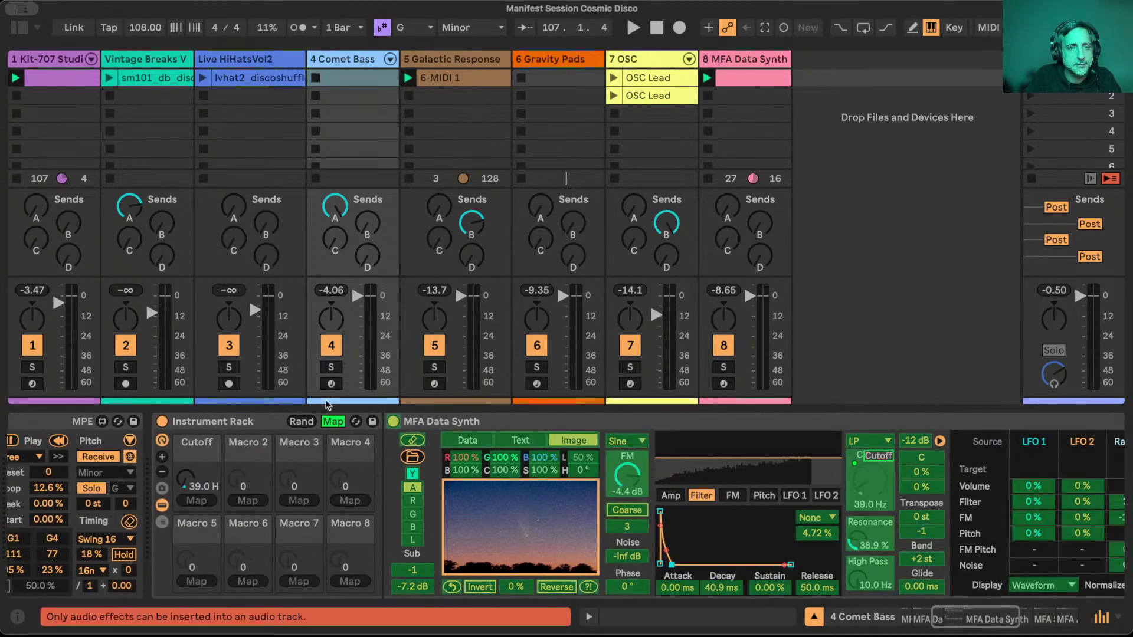
left_click(22, 28)
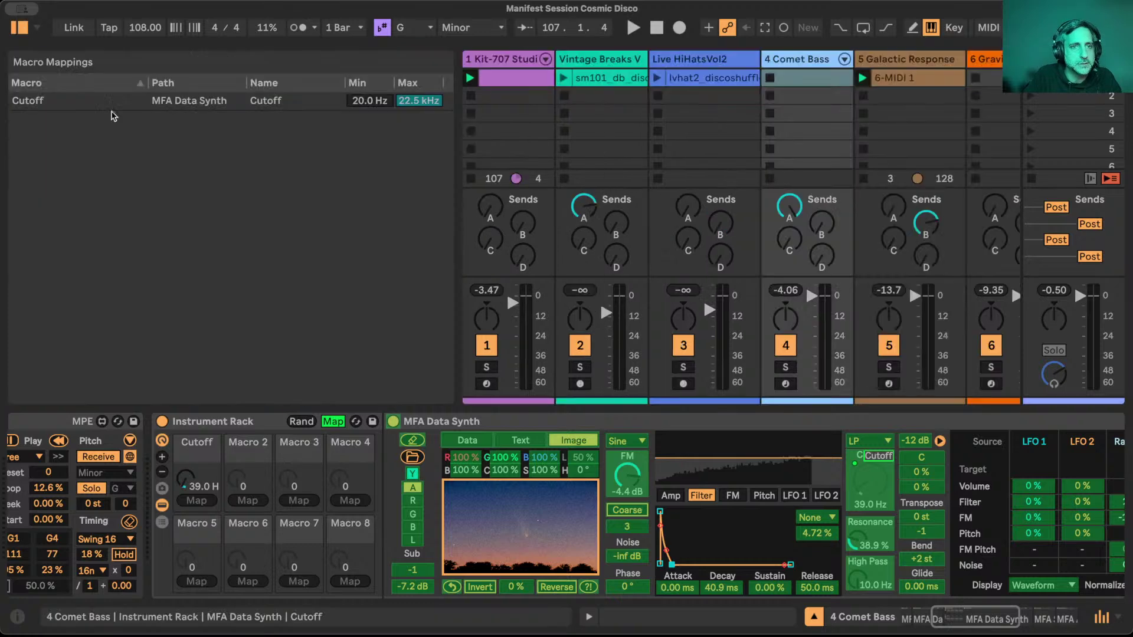
left_click(378, 101)
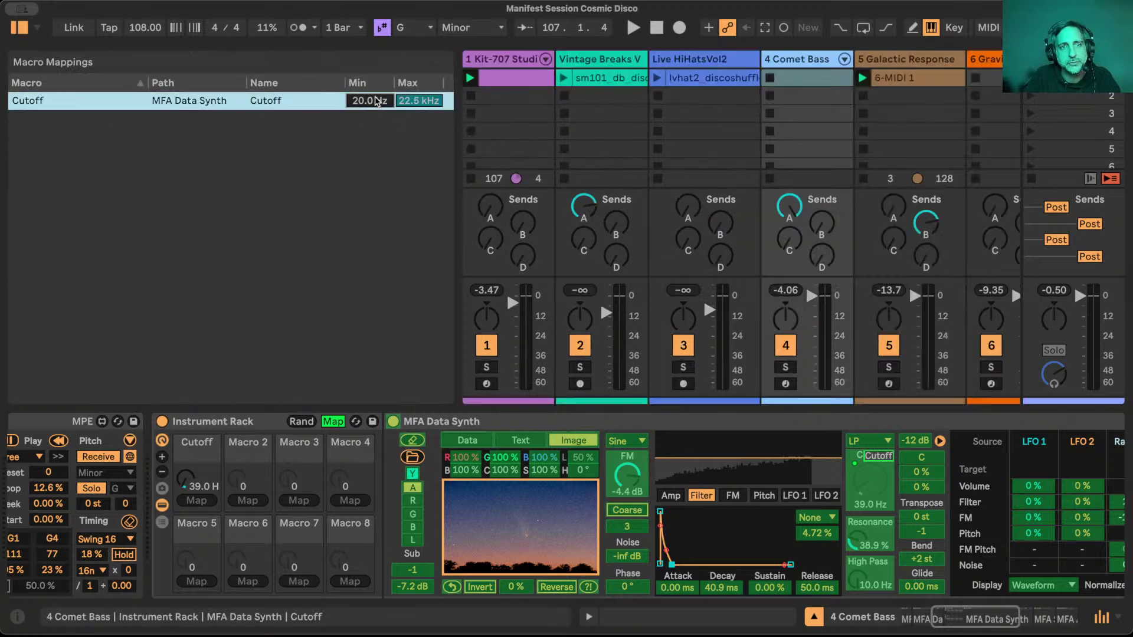
type("64")
key("Return")
left_click_drag(419, 100, 418, 126)
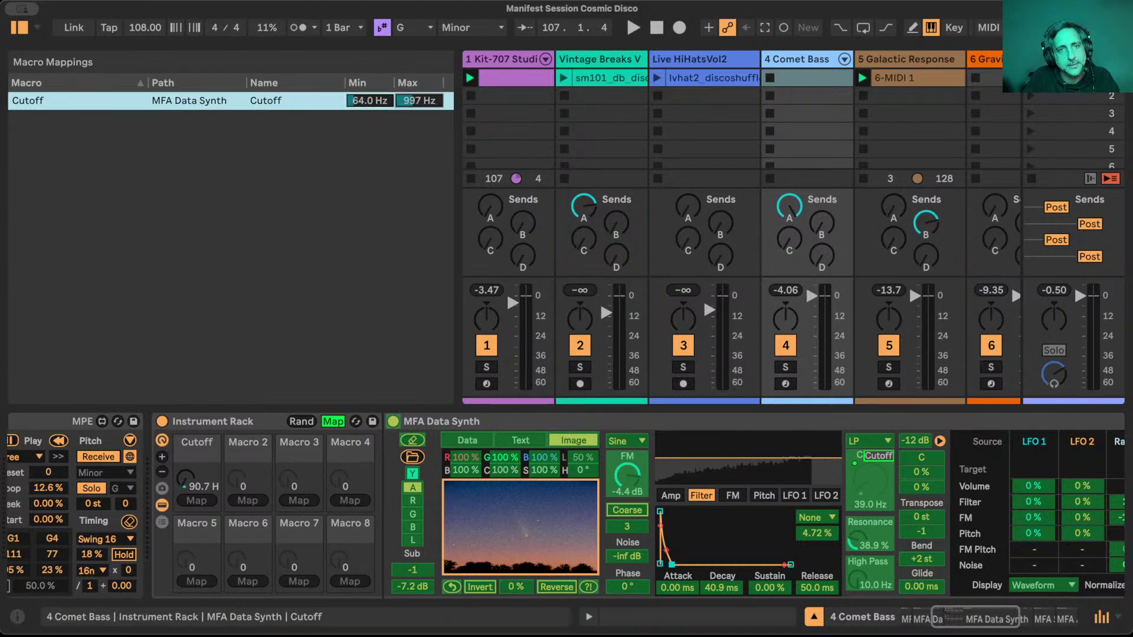
type("640")
key("Return")
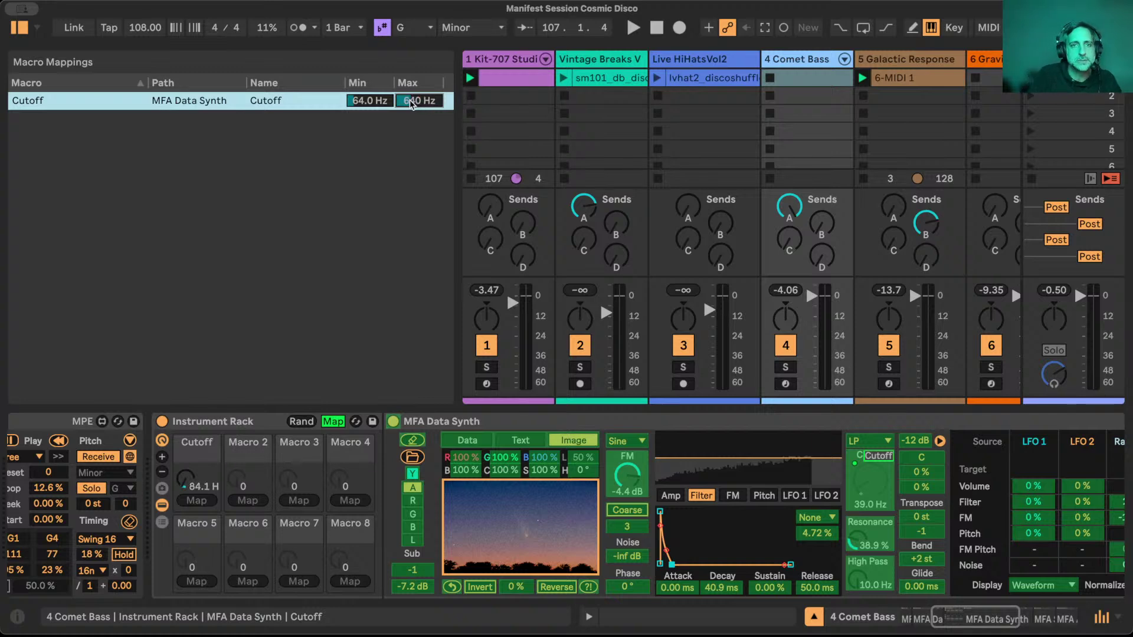
left_click(333, 421)
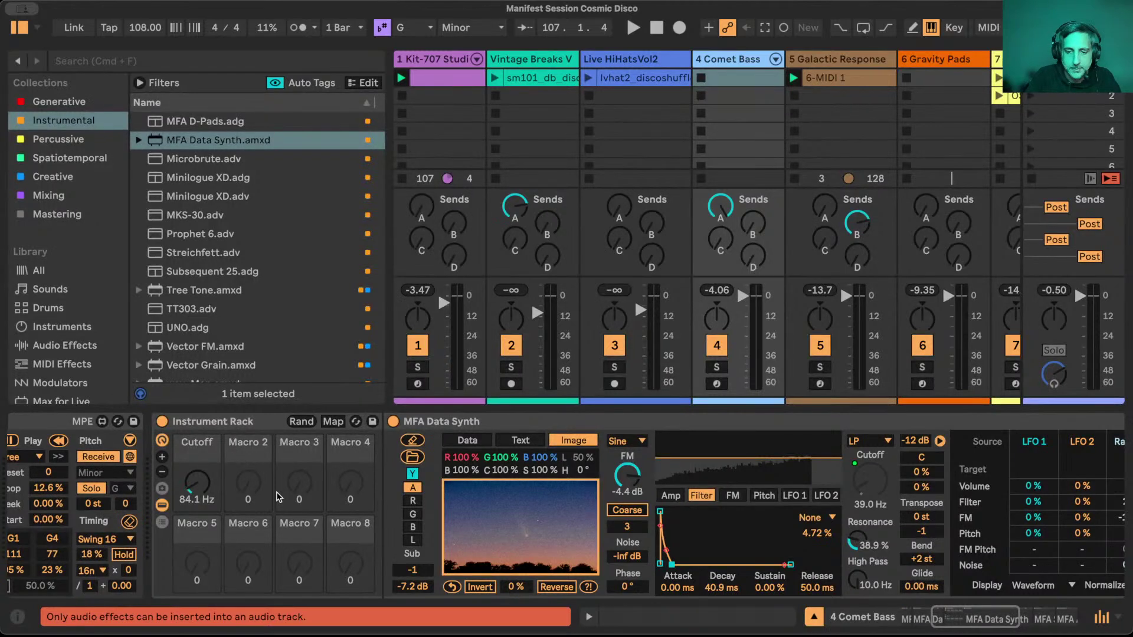
Assign the rack's Cutoff macro to a hardware control in MIDI mapping mode and hide the browser.
key("super+m")
left_click(200, 503)
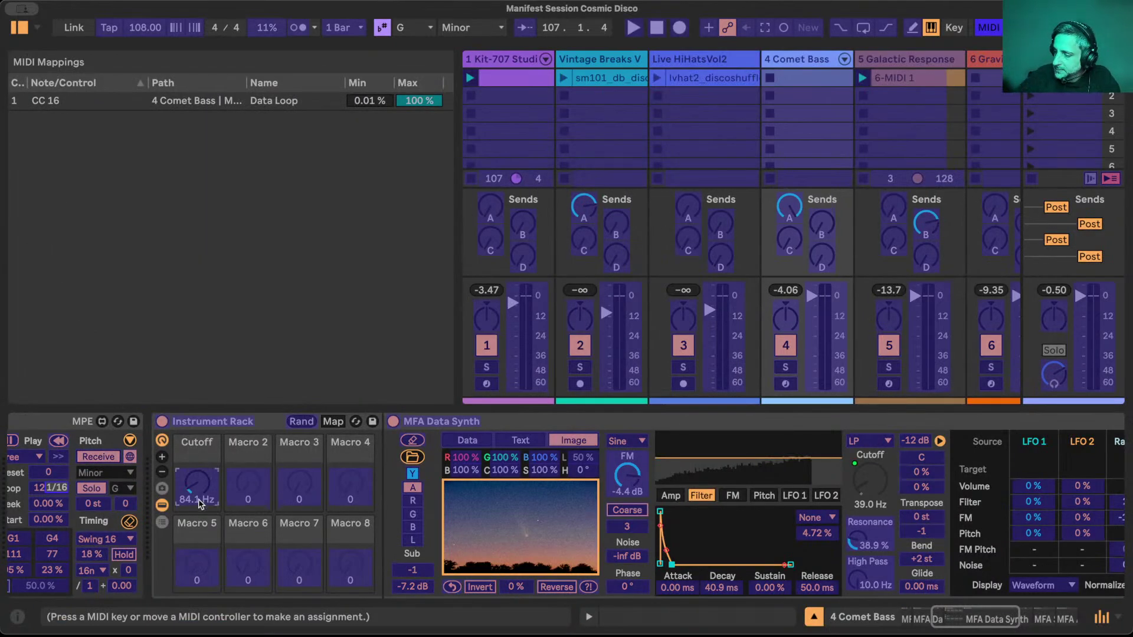
key("super+m")
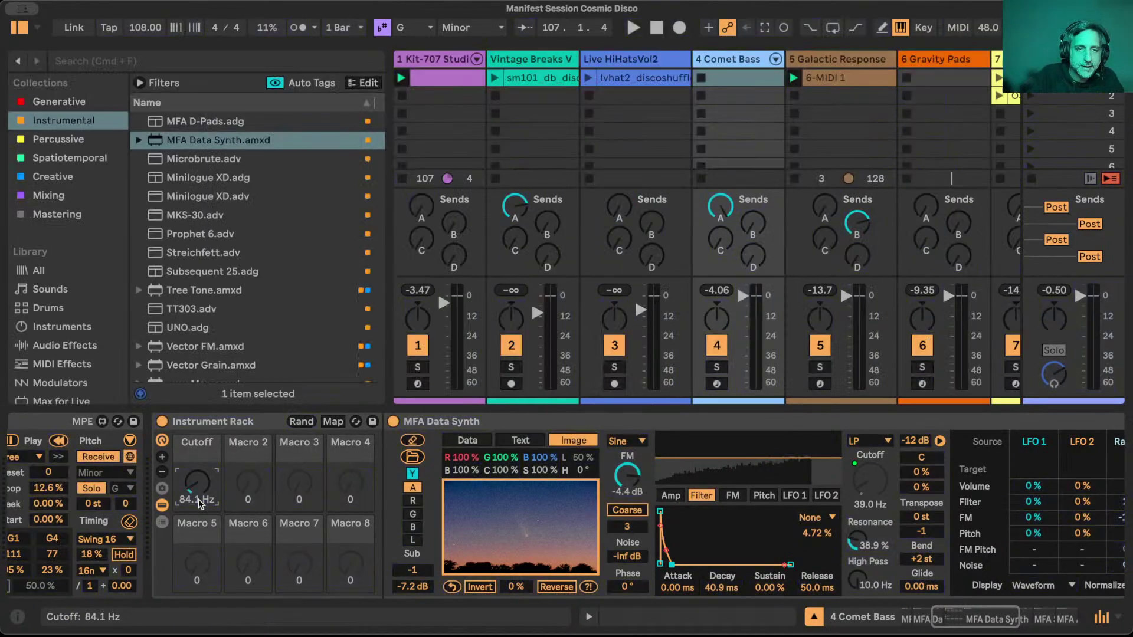
left_click(20, 27)
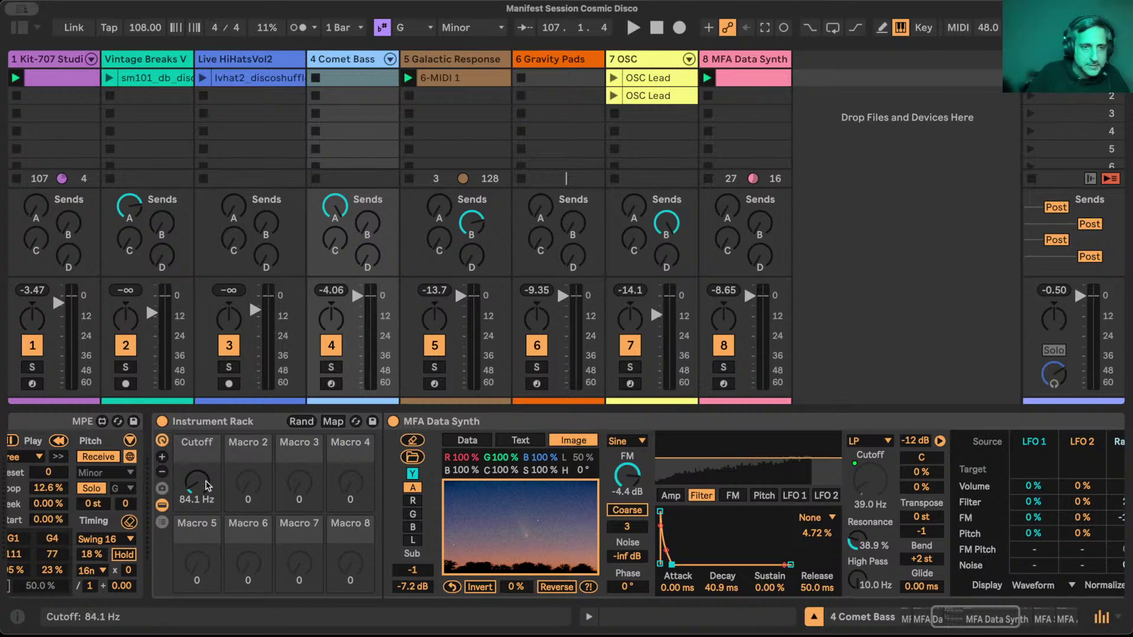
Reduce the Instrument Rack's visible macros to the single Cutoff knob.
left_click(162, 473)
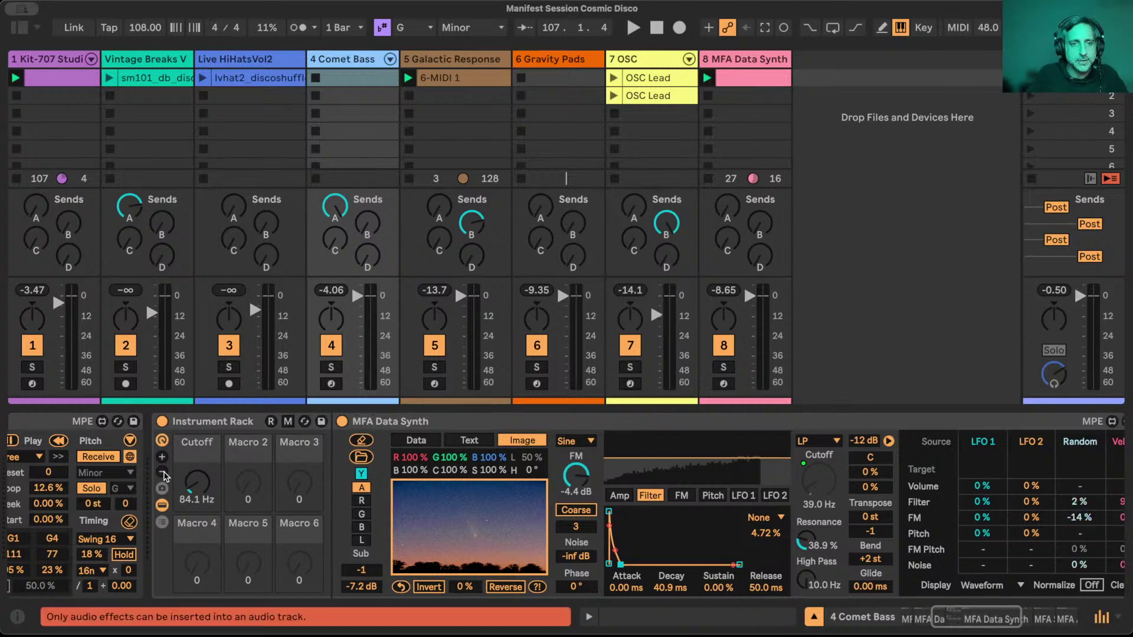
left_click(162, 473)
left_click(162, 473)
left_click(163, 473)
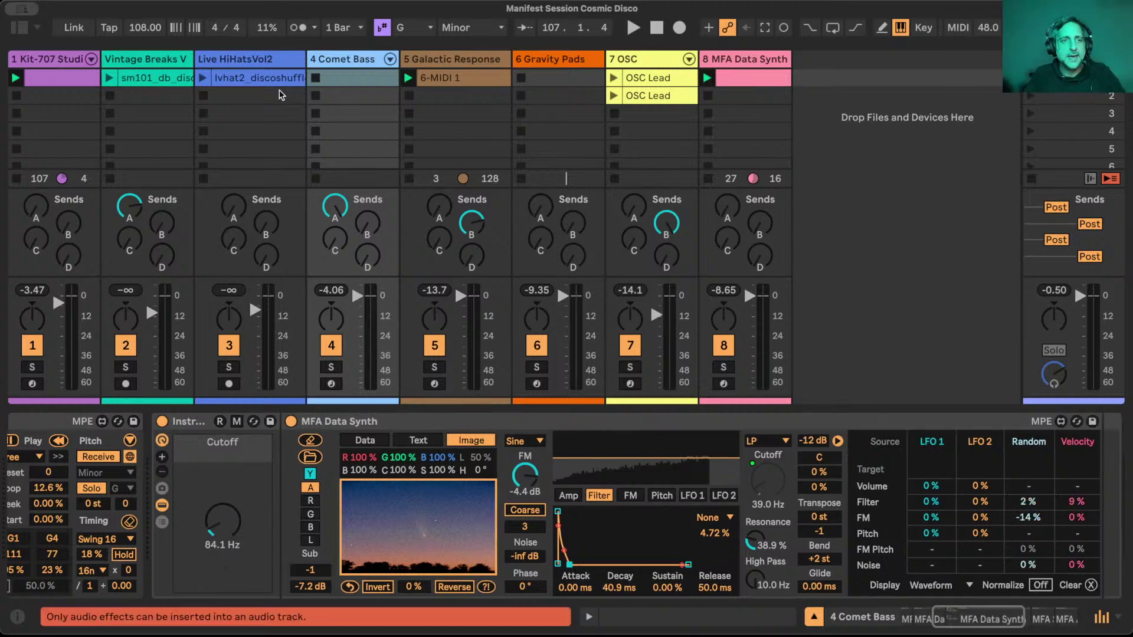
Move the Vintage Breaks clip down to the second scene and the Live HiHats clip down to the third scene.
left_click(64, 78)
left_click_drag(151, 78, 141, 96)
left_click_drag(258, 92, 258, 113)
Deactivate the clap, snare, rim and tambourine notes in the Kit-707 drum clip and start playback.
double_click(56, 76)
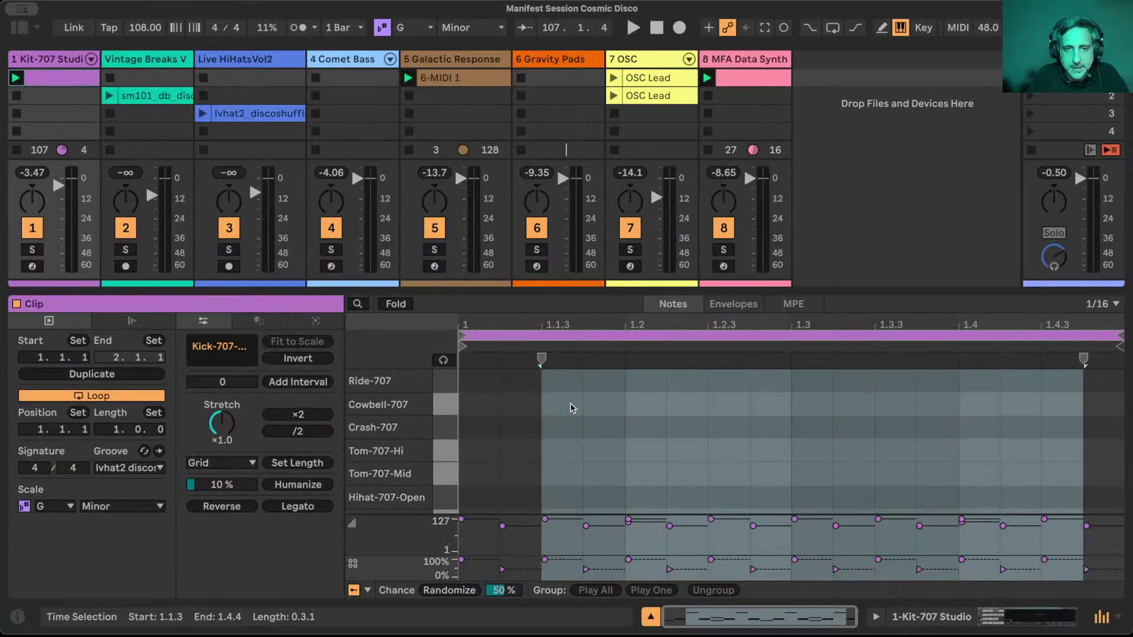
left_click(656, 338)
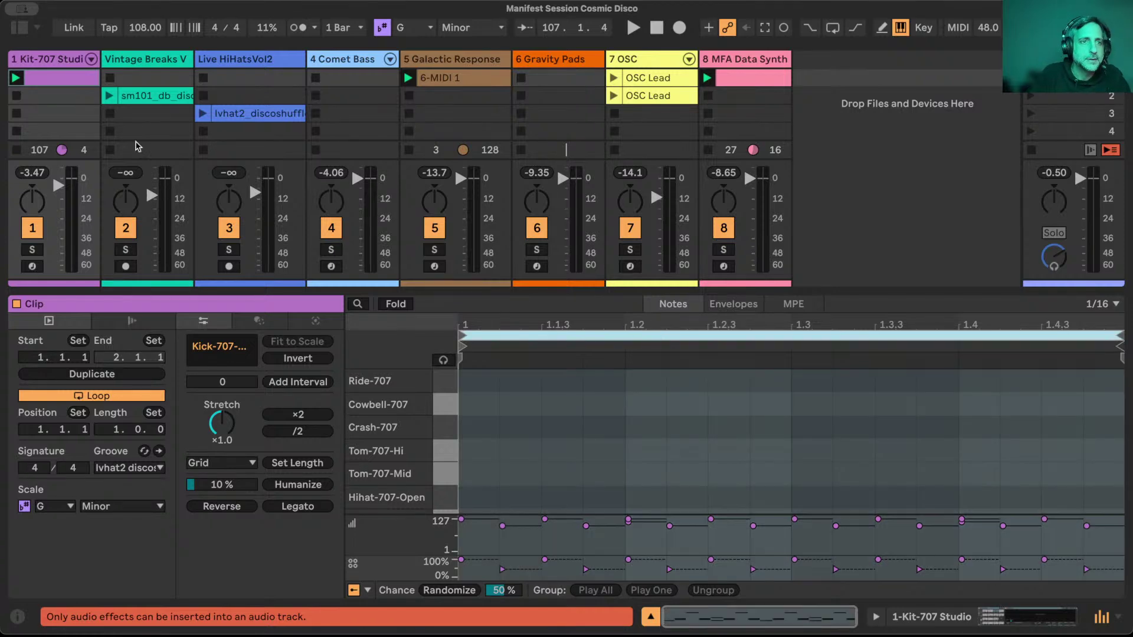
left_click(67, 77)
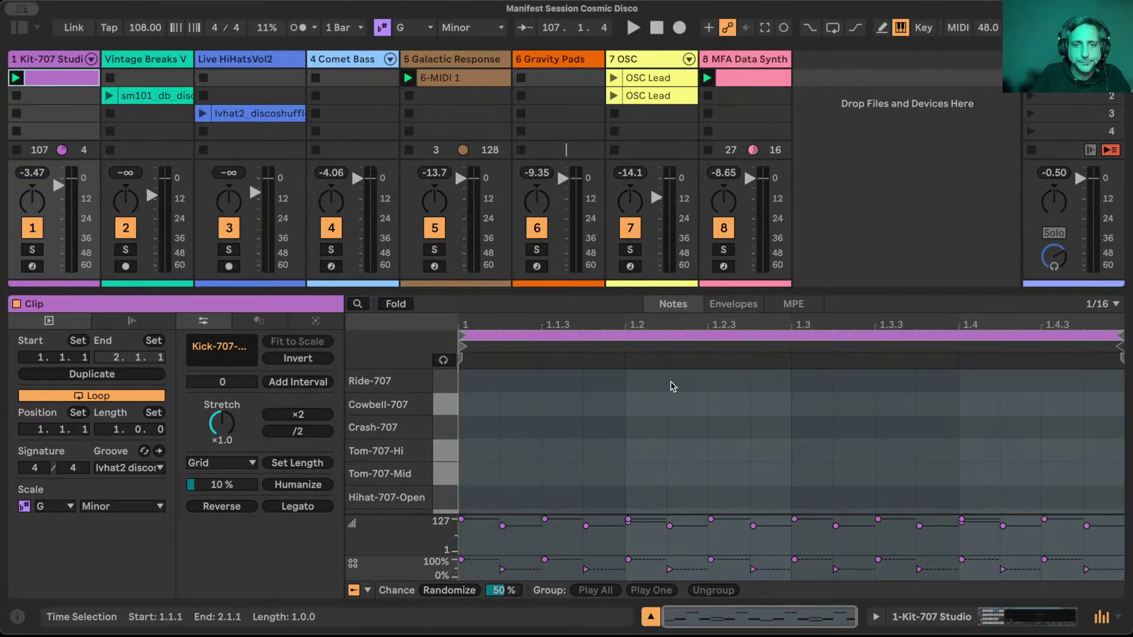
double_click(399, 427)
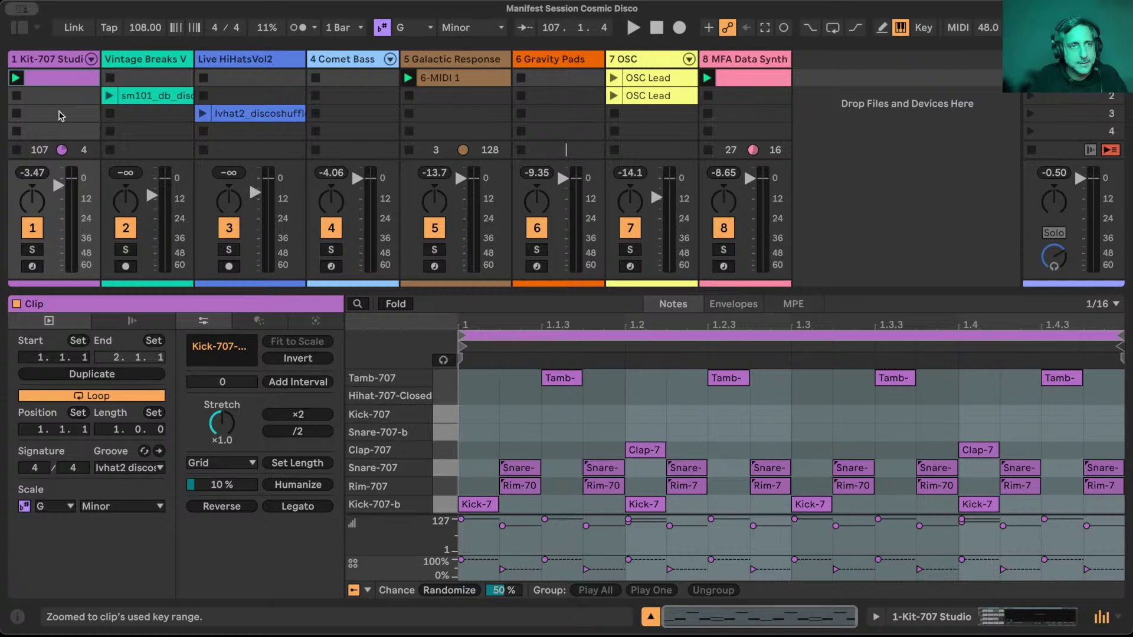
left_click(54, 79)
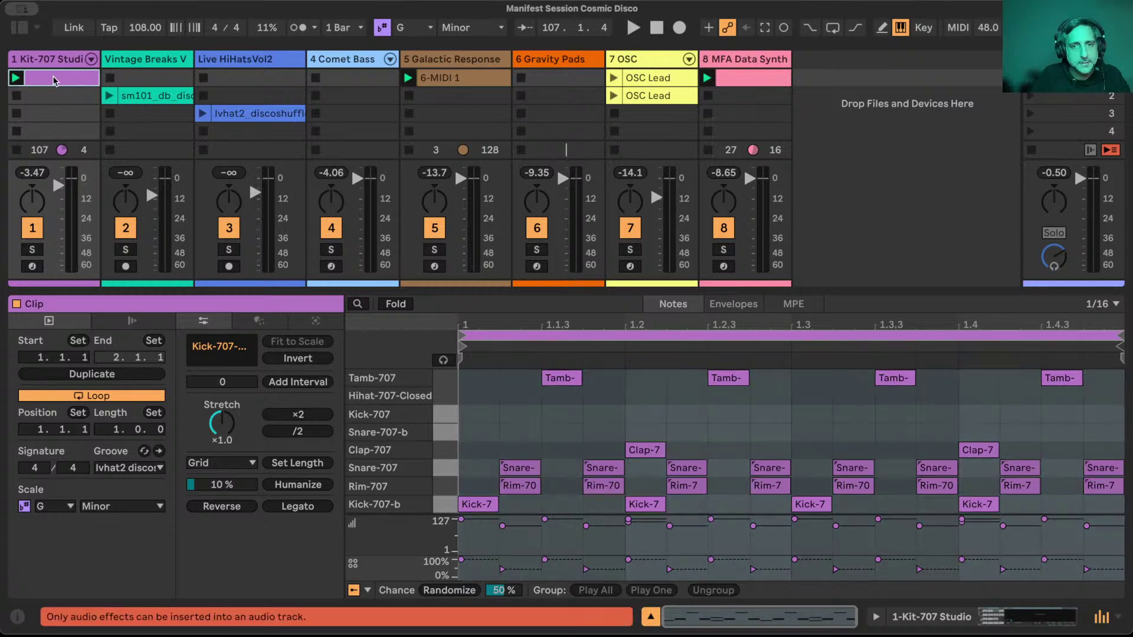
left_click(445, 451)
key("0")
left_click(446, 468)
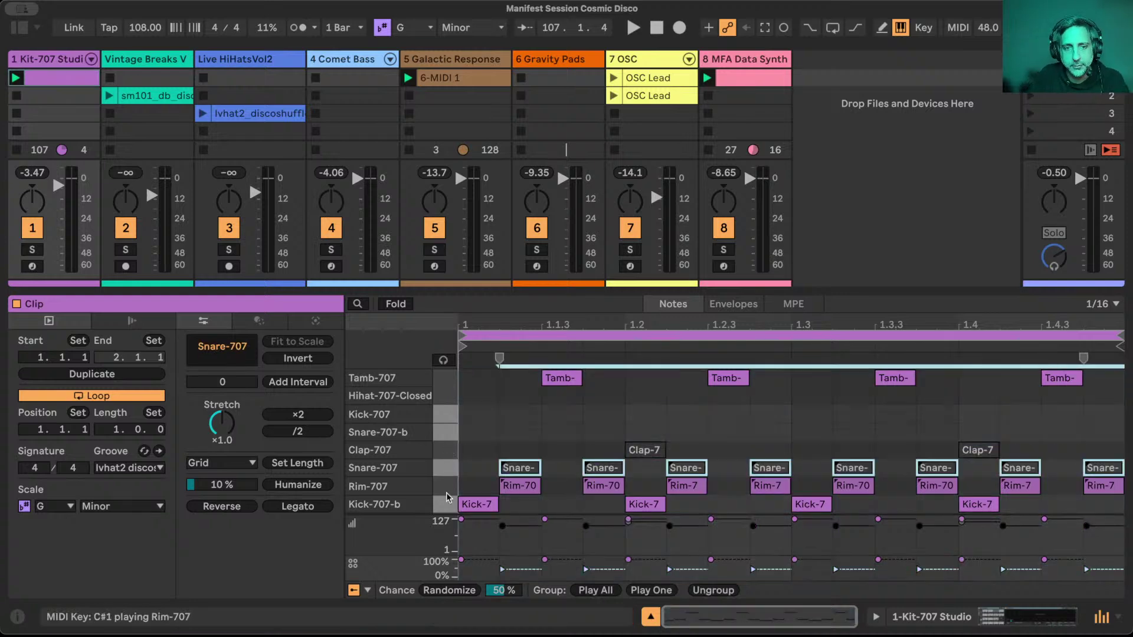
left_click(446, 493)
left_click(65, 81)
key("space")
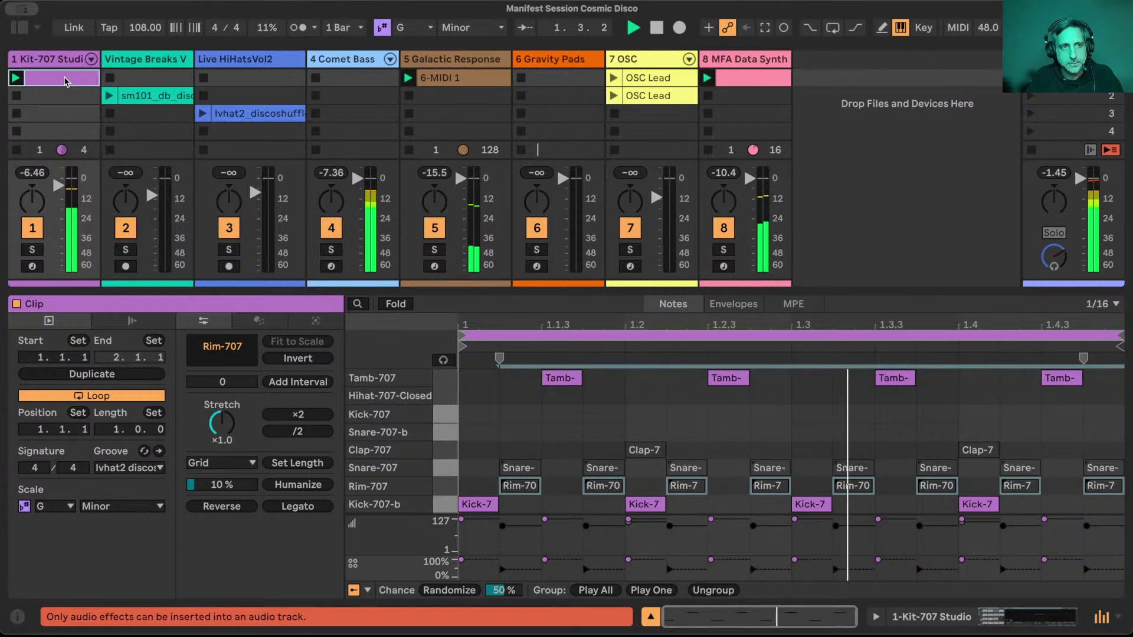
left_click(447, 378)
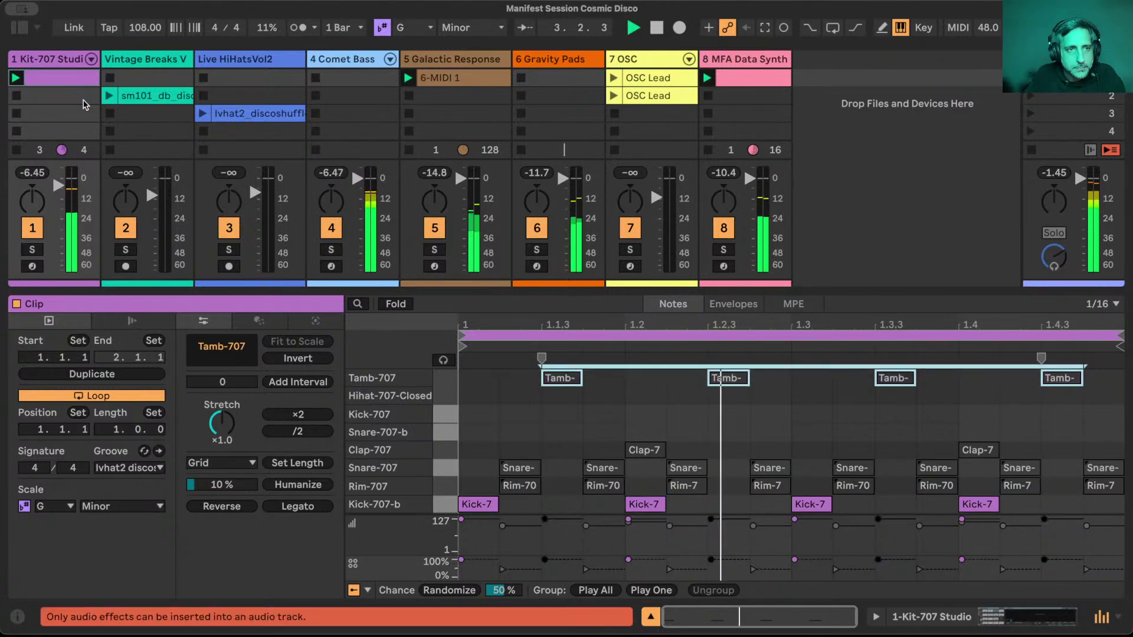
Rename the Kit-707 drum clip Kick Solo and duplicate it into the next slot.
left_click(61, 79)
type("Kick Solo")
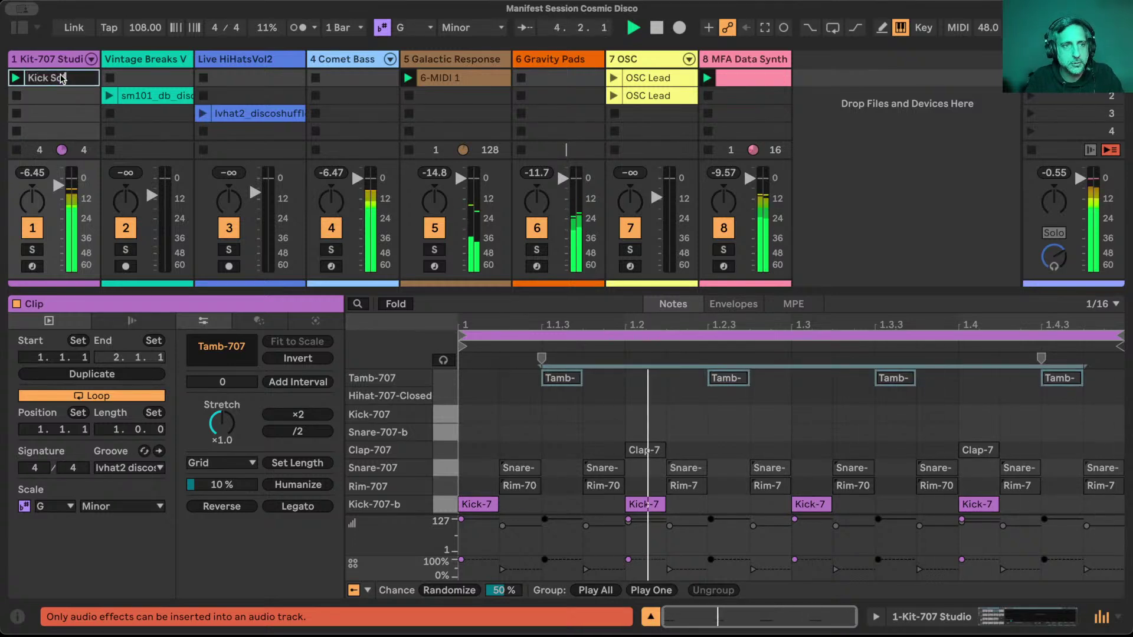
key("Return")
key("super+d")
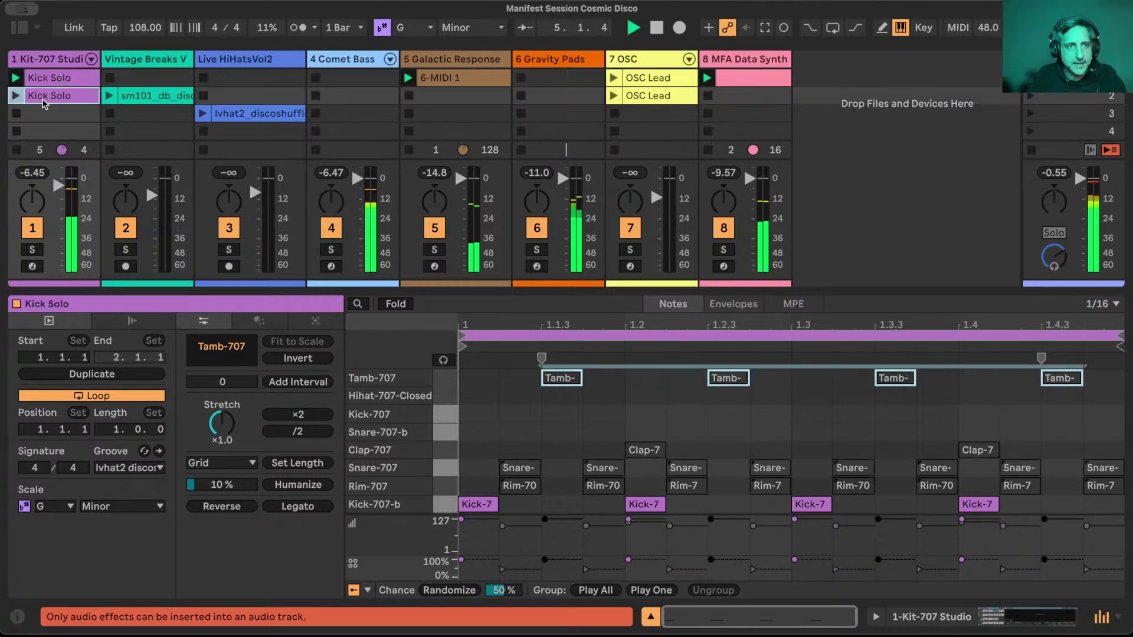
Reactivate the Clap-707 notes in the duplicated clip, rename it Add Clap and launch it.
left_click(445, 449)
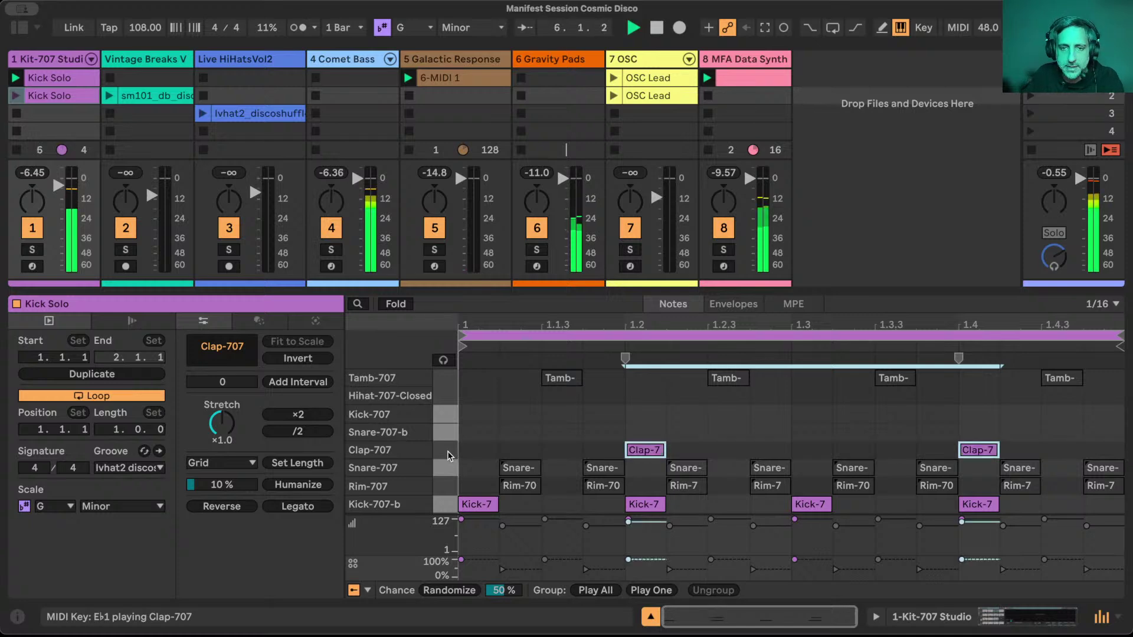
left_click(55, 97)
key("super+r")
type("Add Clap")
key("Return")
left_click(14, 95)
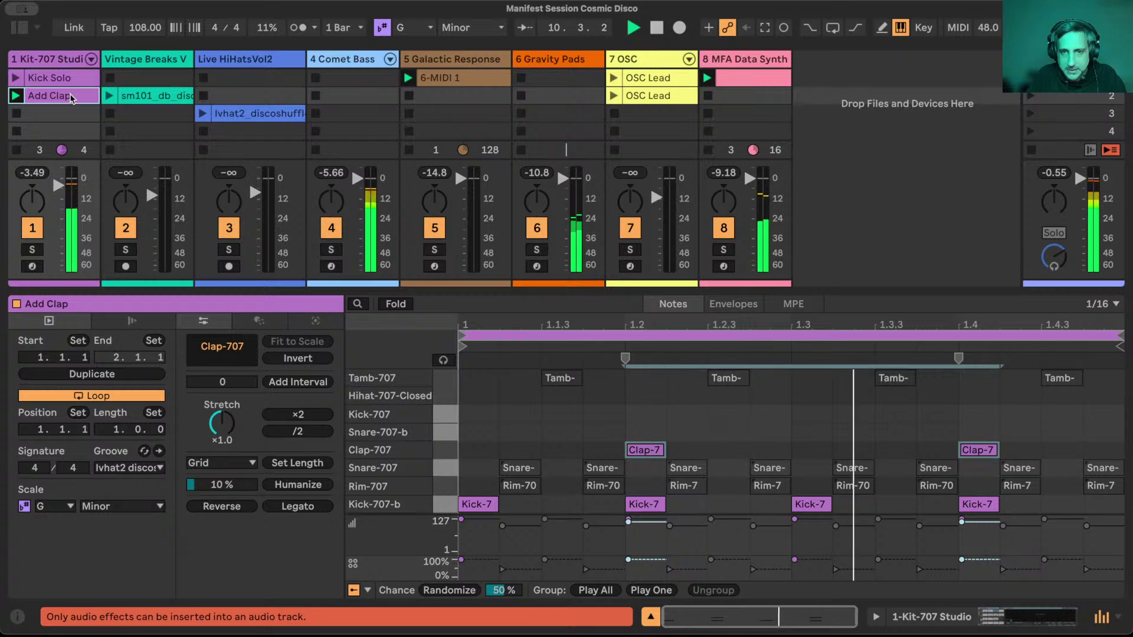
Duplicate the Add Clap clip into the third slot and rename the copy Full.
key("super+d")
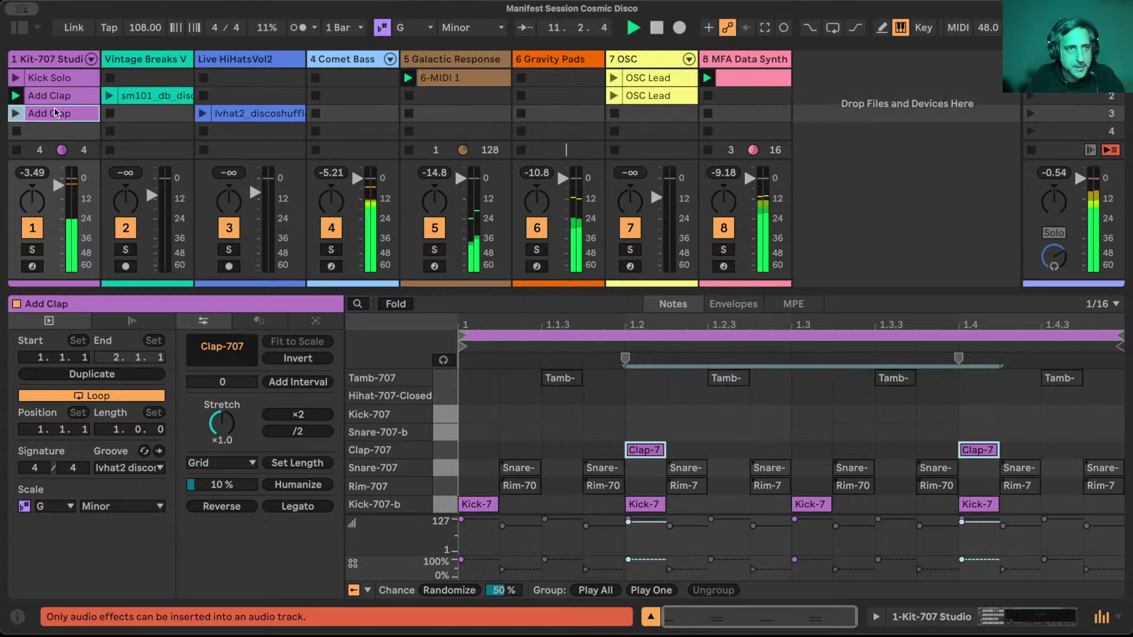
key("super+r")
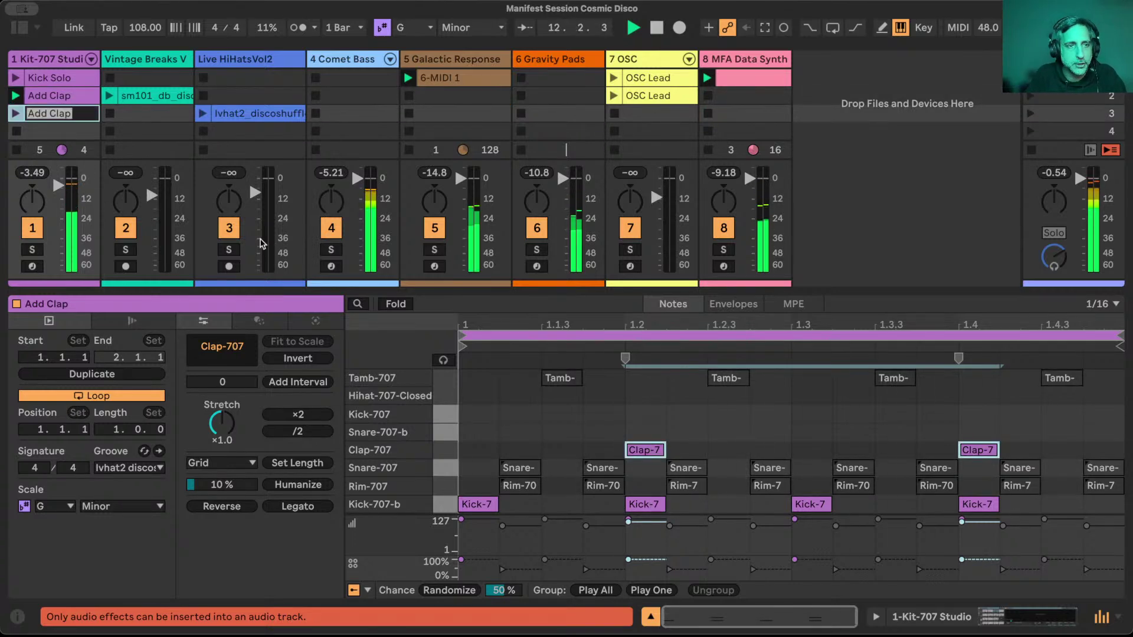
type("Full")
key("Return")
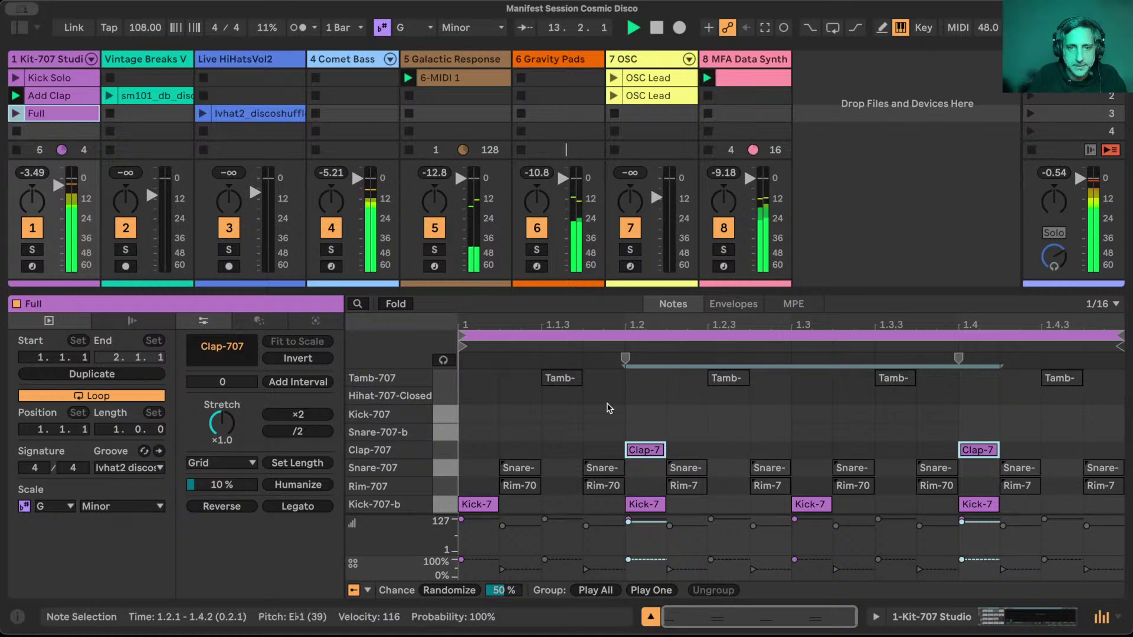
Reactivate the tambourine, snare and rim notes in the Full clip and launch it.
left_click(446, 378)
left_click(445, 467)
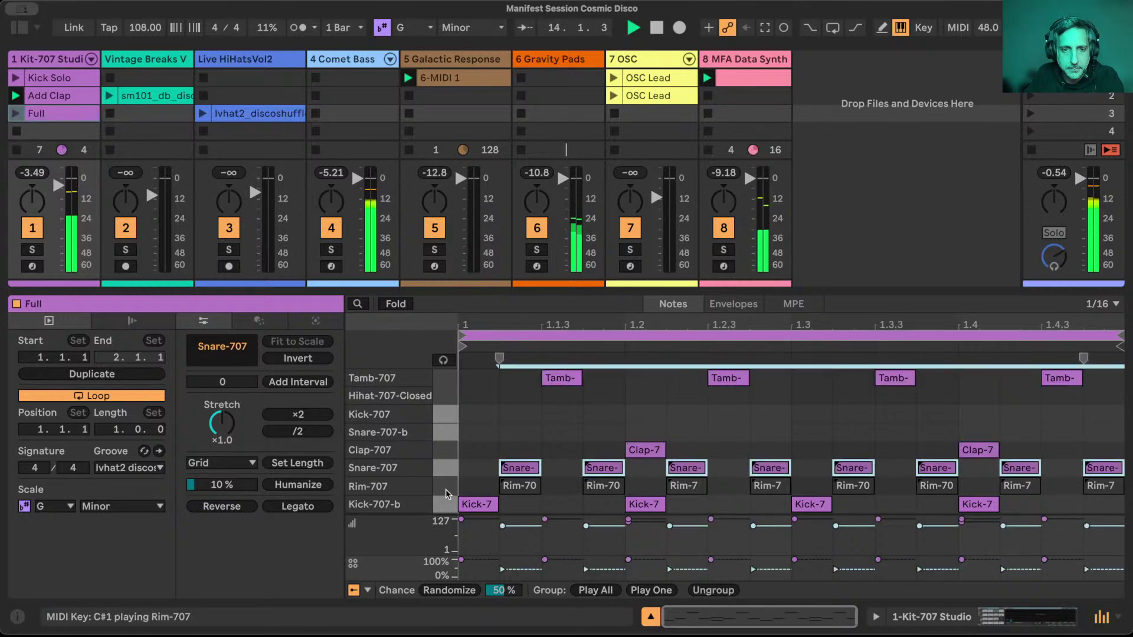
left_click(445, 486)
left_click(15, 113)
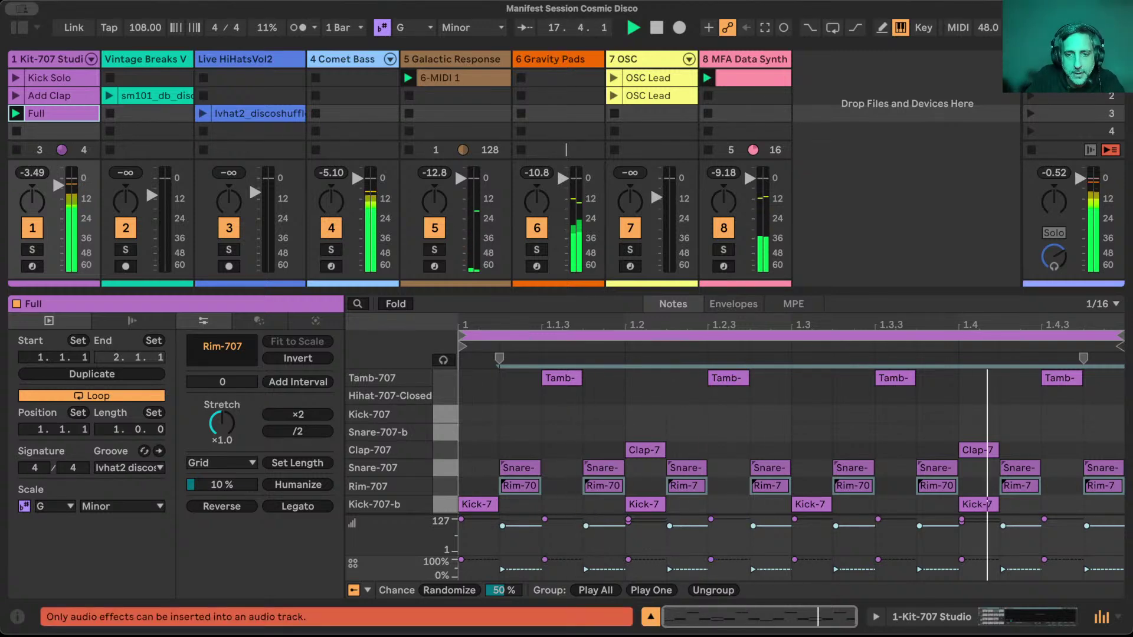
Close the clip editor and examine the Gravity Pads track's device chain up to its MFA Data MIDI device.
left_click(650, 618)
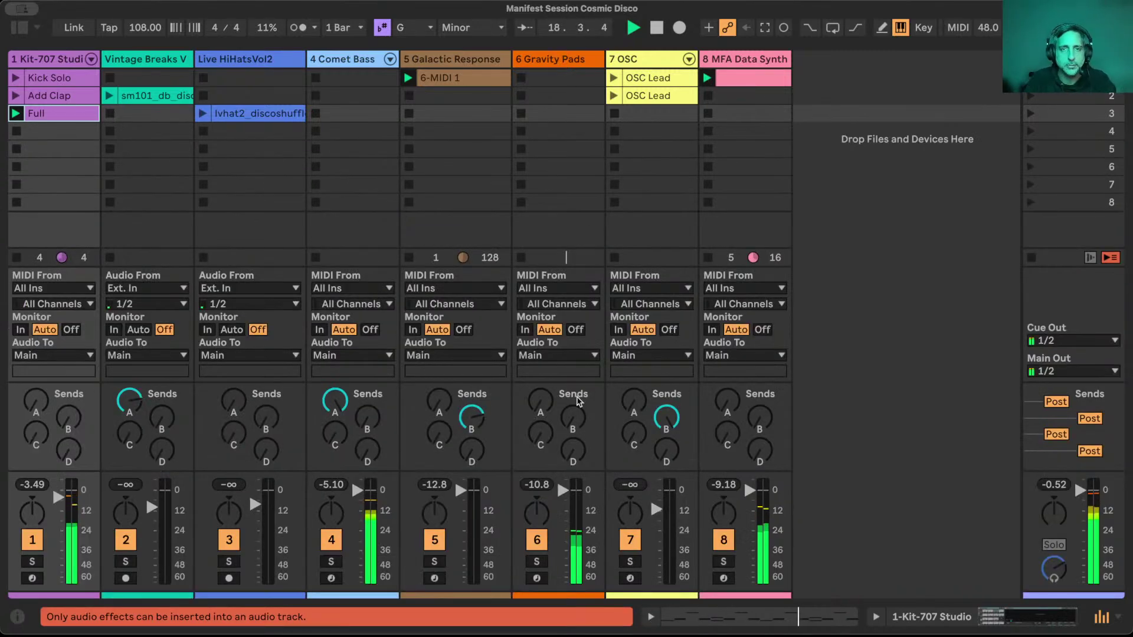
double_click(582, 521)
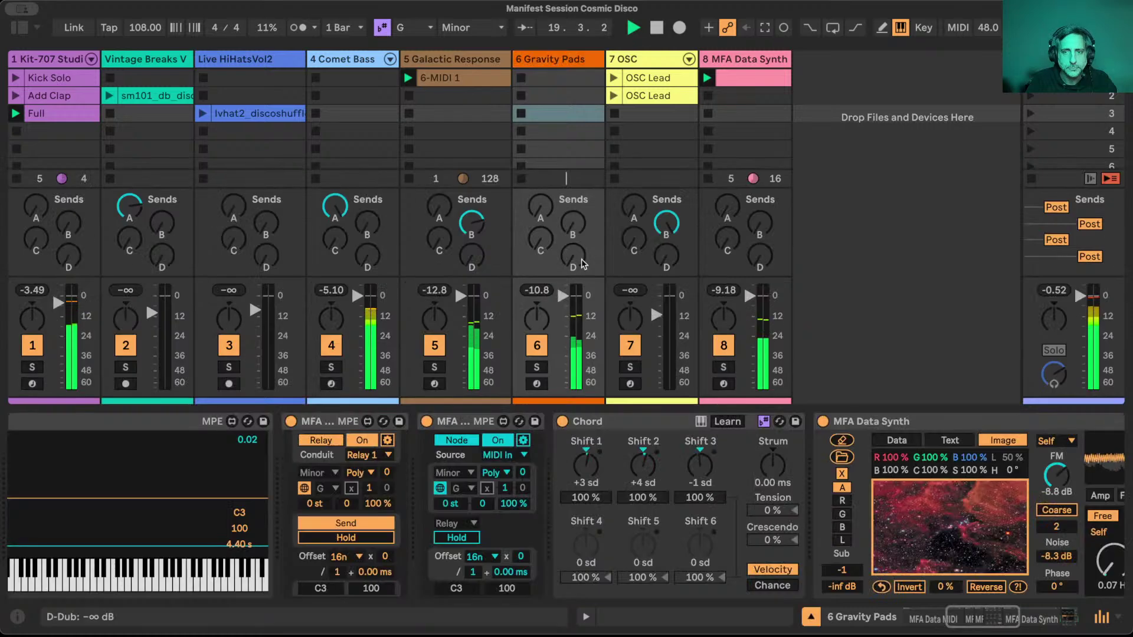
scroll(530, 519, "up", 5)
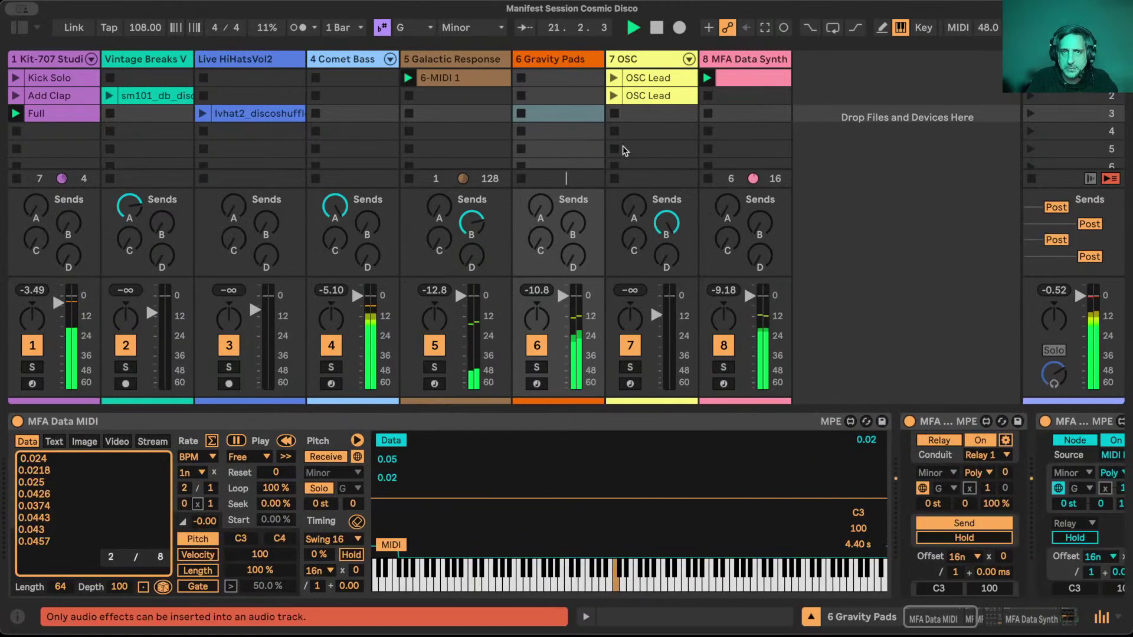
Stop playback, toggle the Start Transport With Record option and set the global launch quantization to 8 Bars.
left_click(656, 27)
right_click(679, 28)
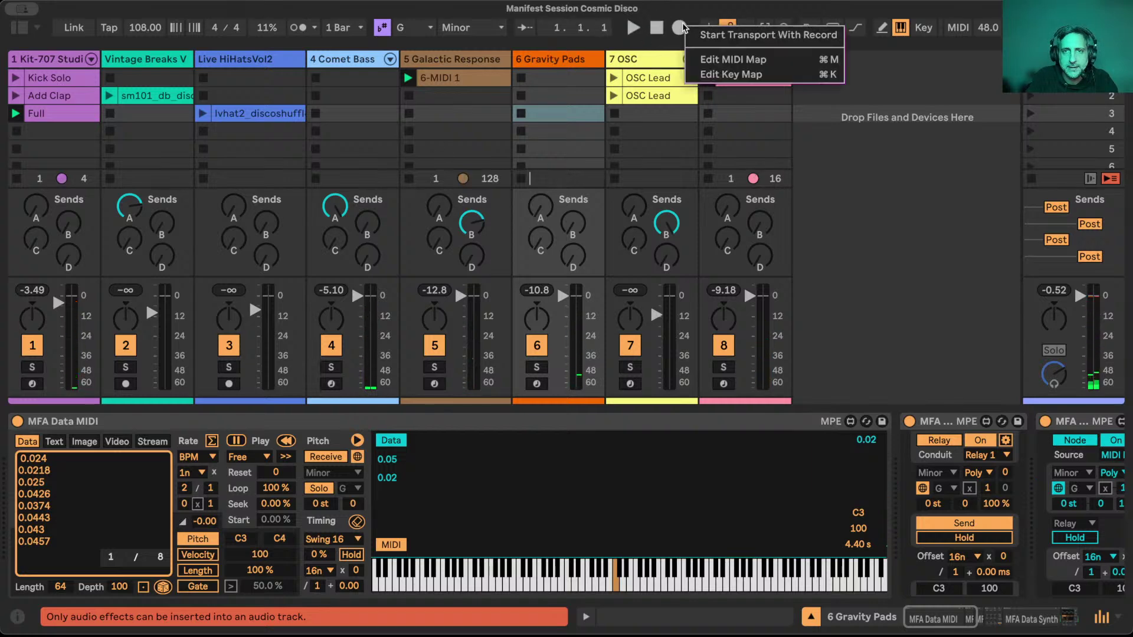
left_click(776, 36)
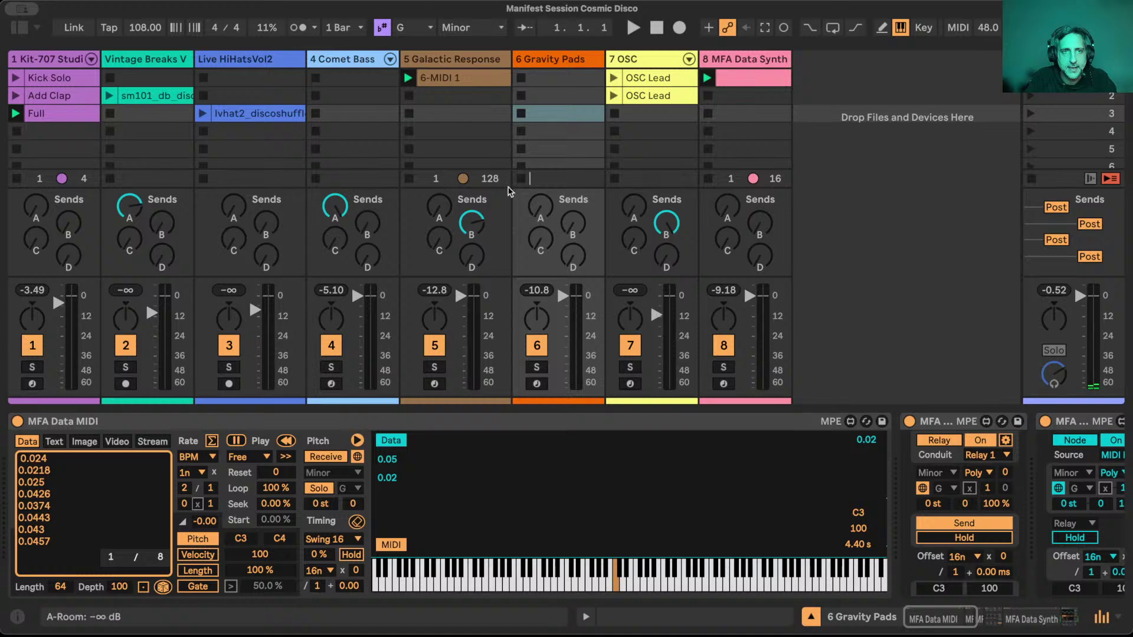
left_click(353, 26)
left_click(354, 65)
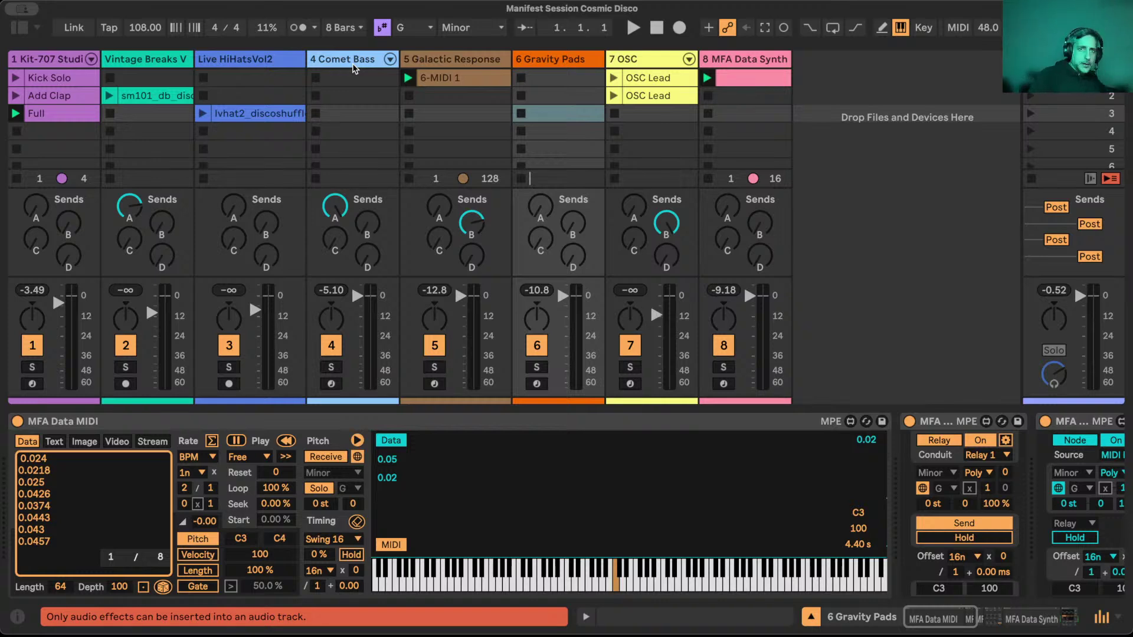
Rename the Galactic Response track's clip Responder.
left_click(457, 79)
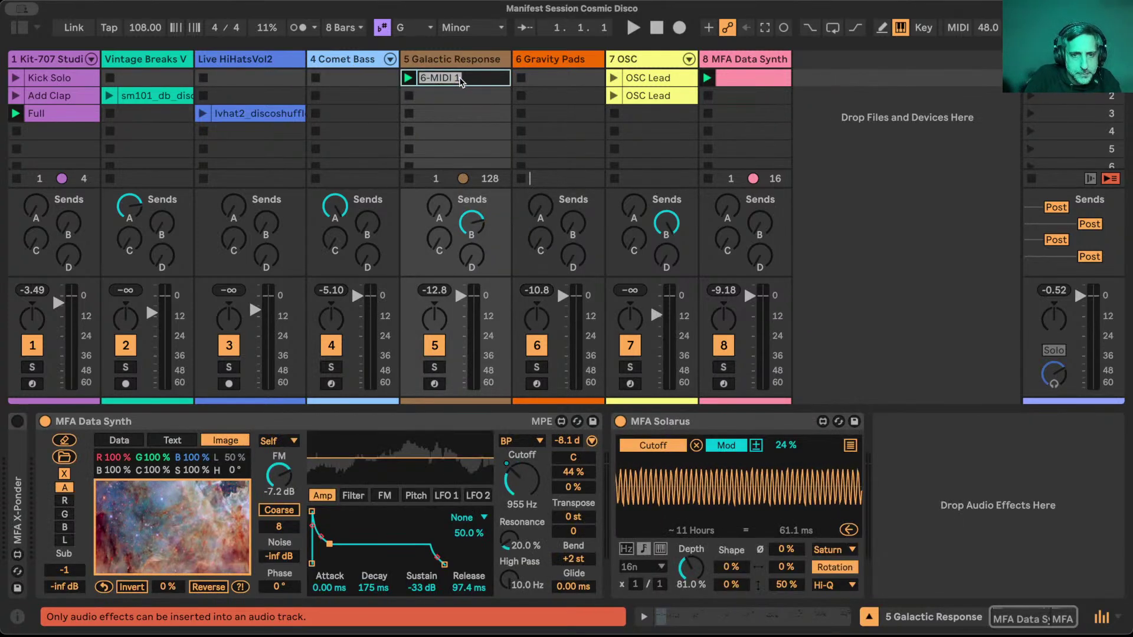
type("Responder")
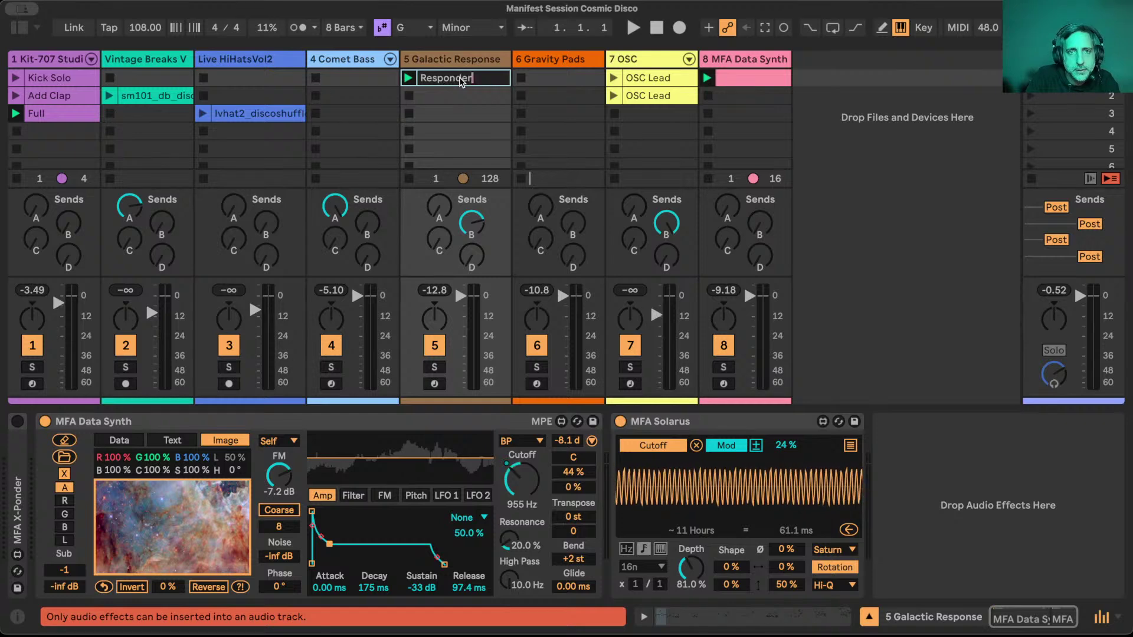
key("Return")
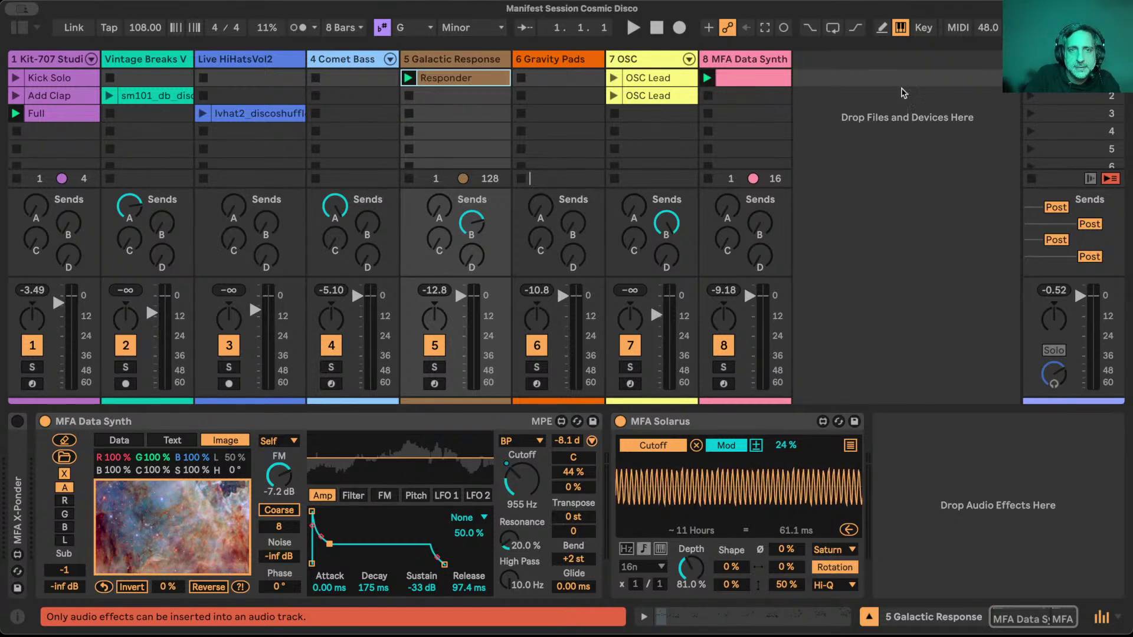
Map the On switch of Gravity Pads' MFA Node device to hardware control channel 1, CC 48 in MIDI mapping mode.
left_click(563, 61)
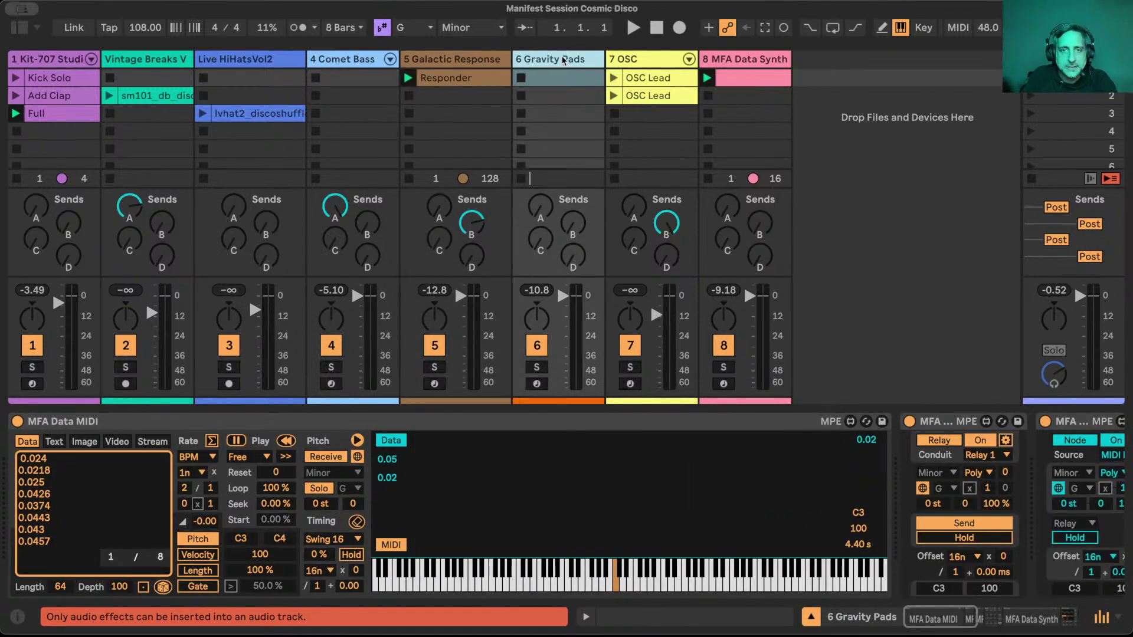
scroll(548, 504, "right", 6)
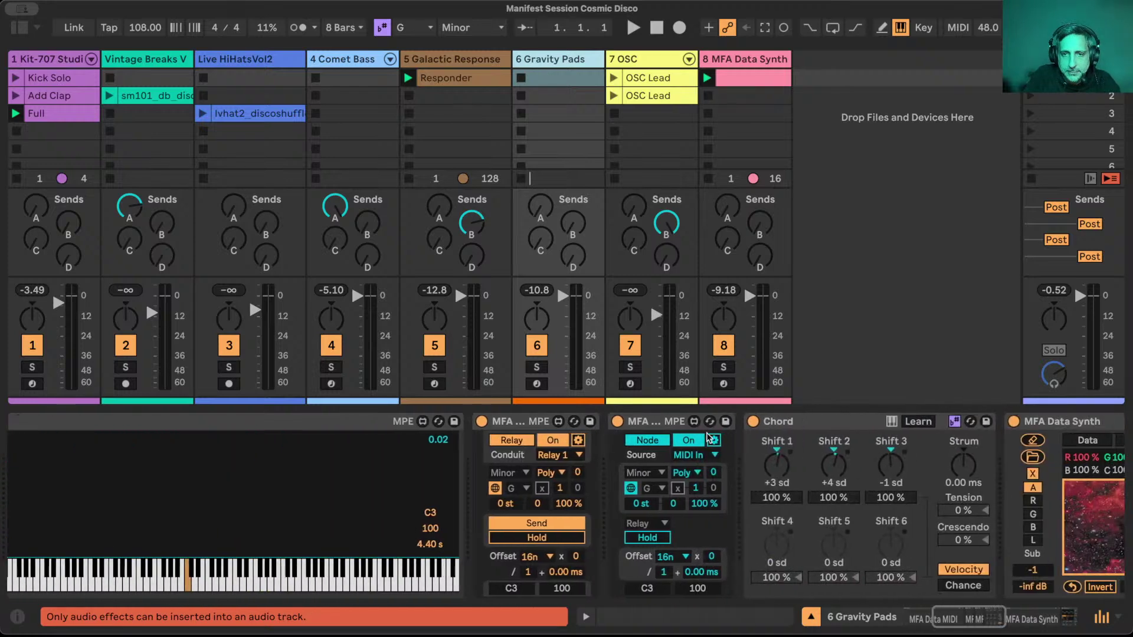
left_click(691, 440)
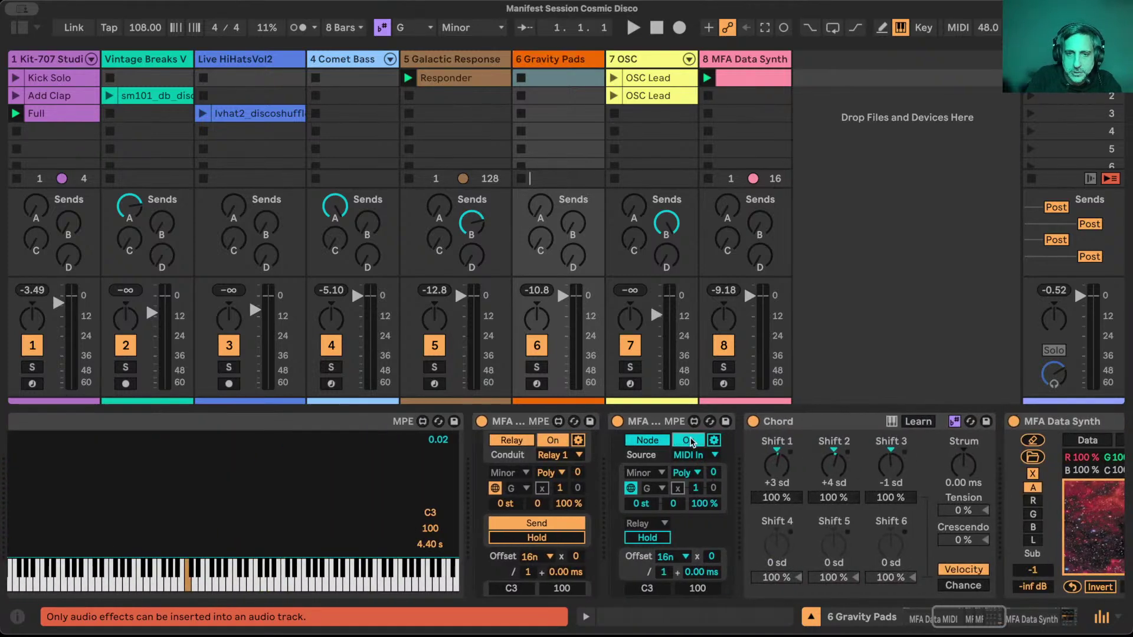
key("super+m")
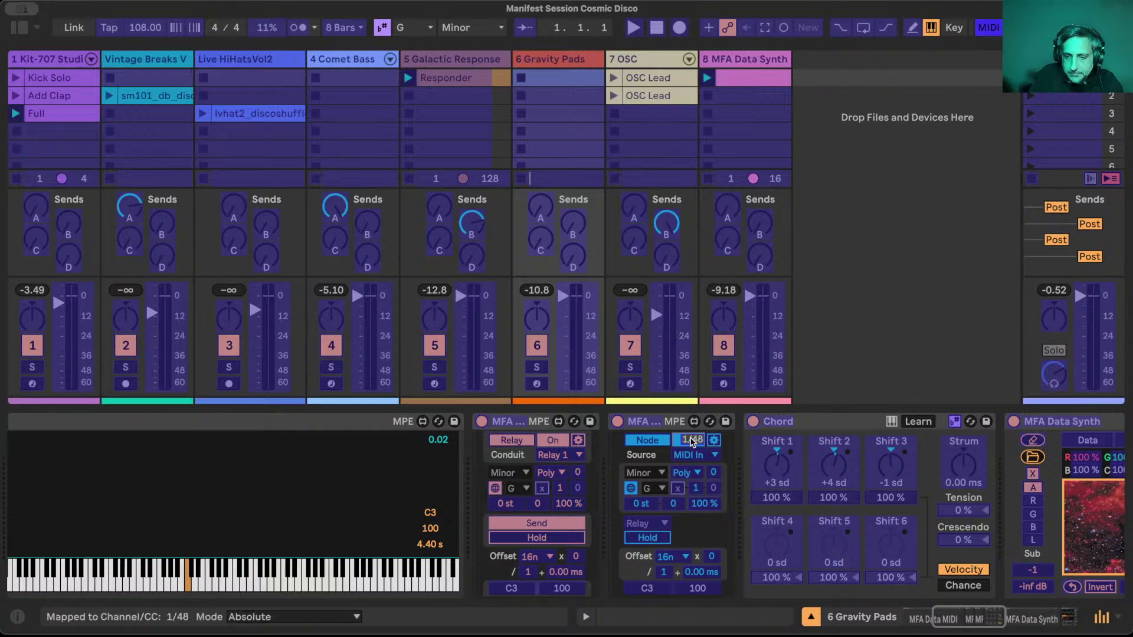
key("super+m")
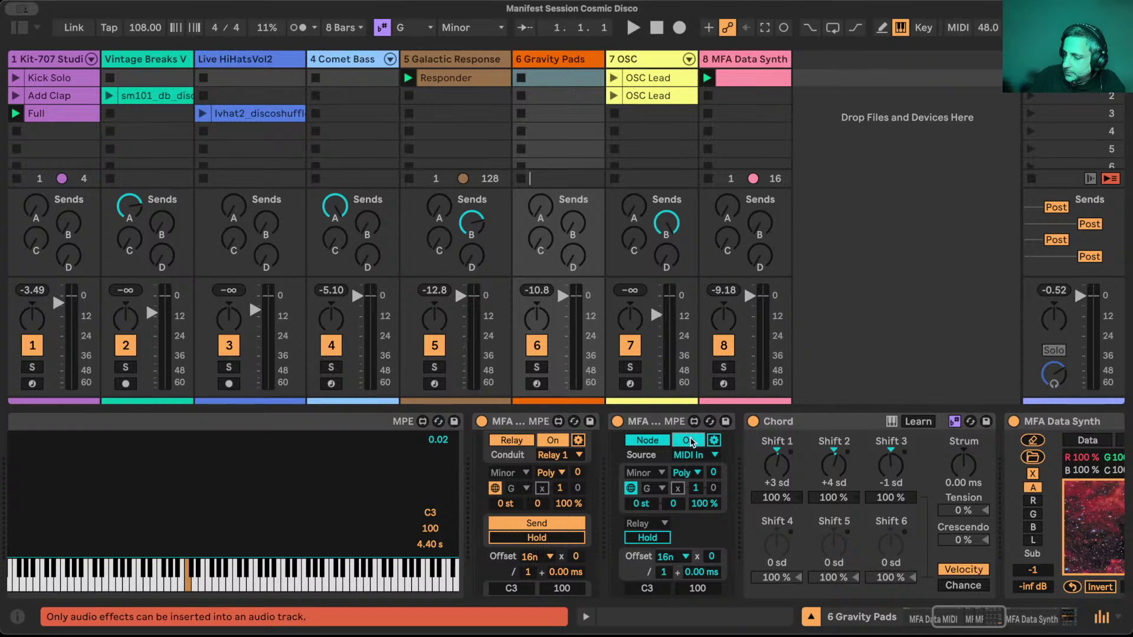
scroll(689, 442, "left", 5)
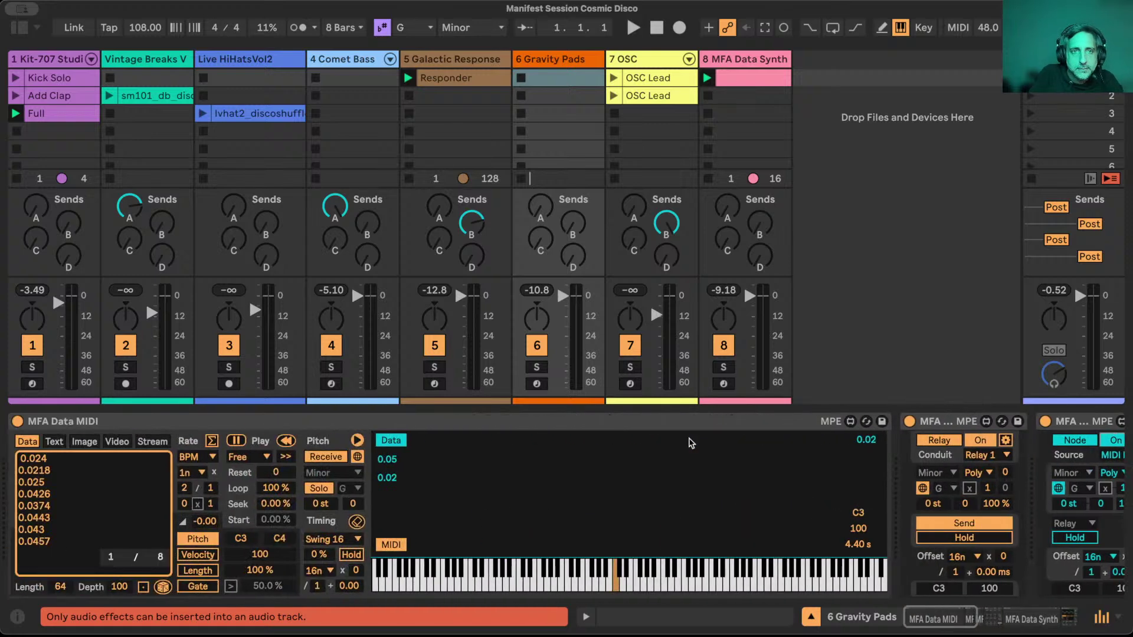
Rename the MFA Data Synth track's clip Chords.
left_click(353, 61)
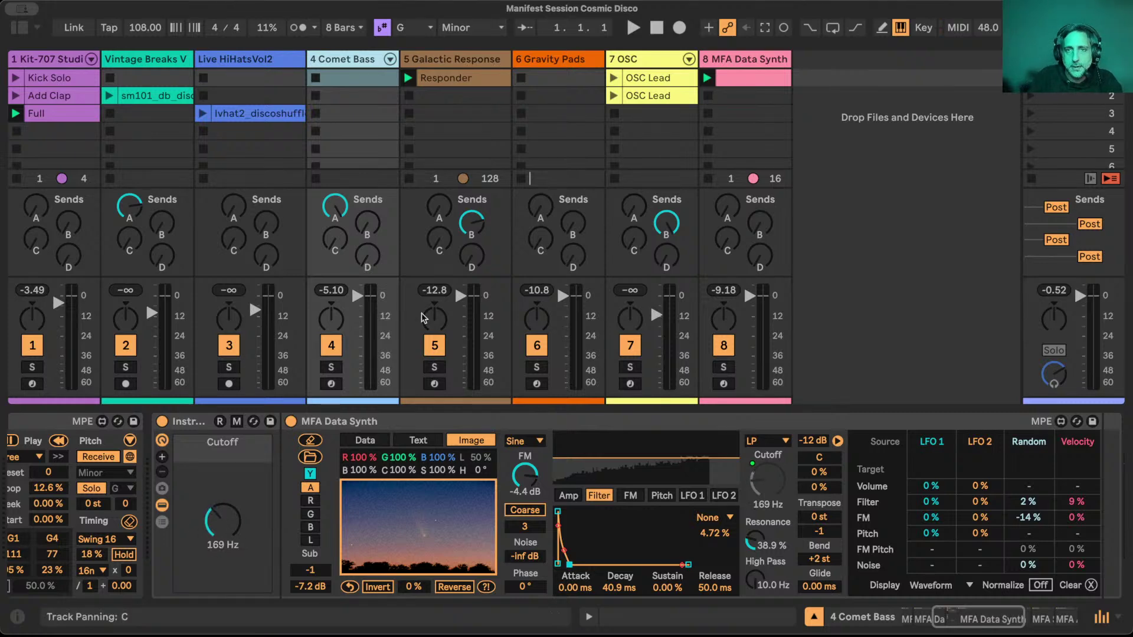
double_click(761, 76)
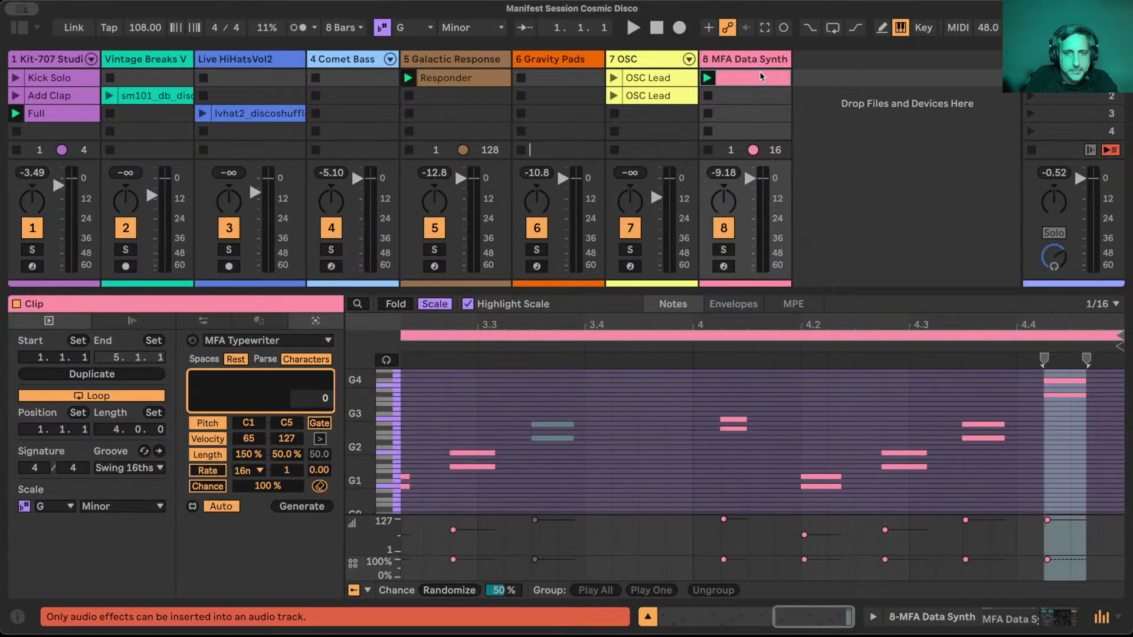
key("super+r")
type("Chrods")
key("Return")
key("super+r")
type("Ch")
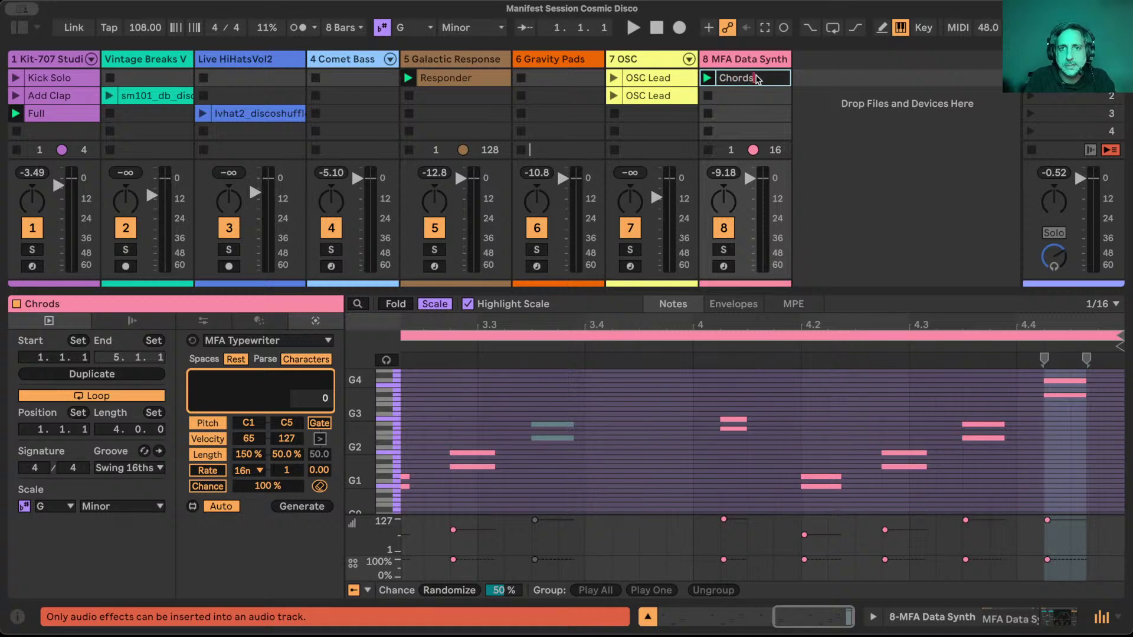
type("ords")
key("Return")
Rename the MFA Data Synth track # Chords and reorder the last four tracks to Gravity Pads, Chords, Galactic Response, OSC.
key("super+r")
type("#")
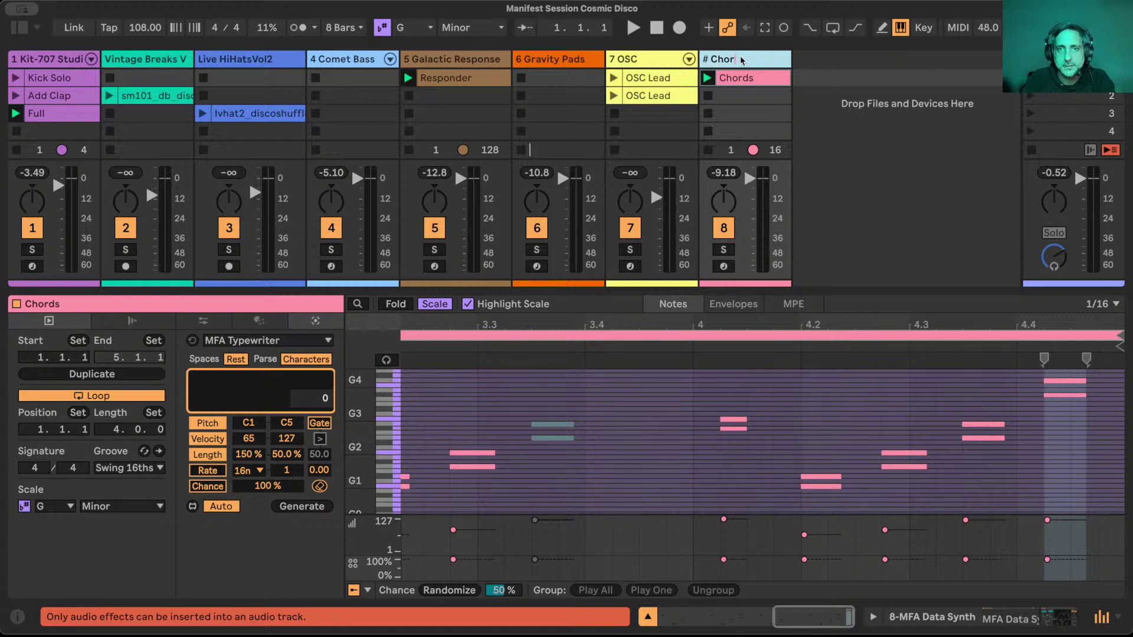
key("Return")
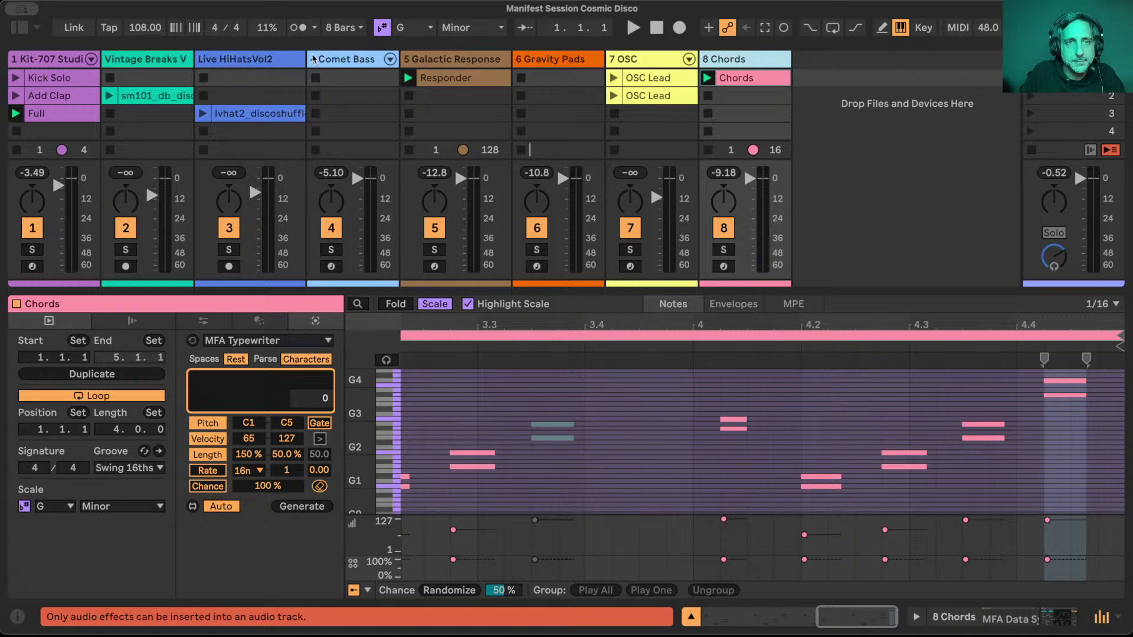
left_click_drag(475, 70, 620, 66)
left_click_drag(752, 59, 501, 59)
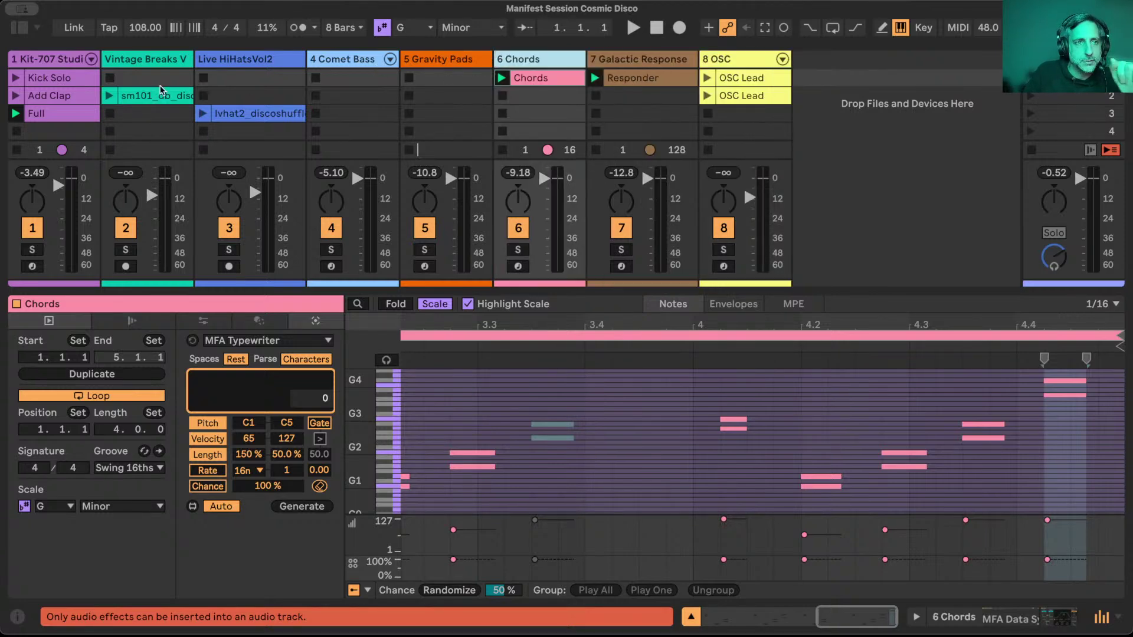
Start playback, launch the lvhat2_discoshuffle2 clip and raise the Live HiHatsVol2 track's volume.
left_click(65, 80)
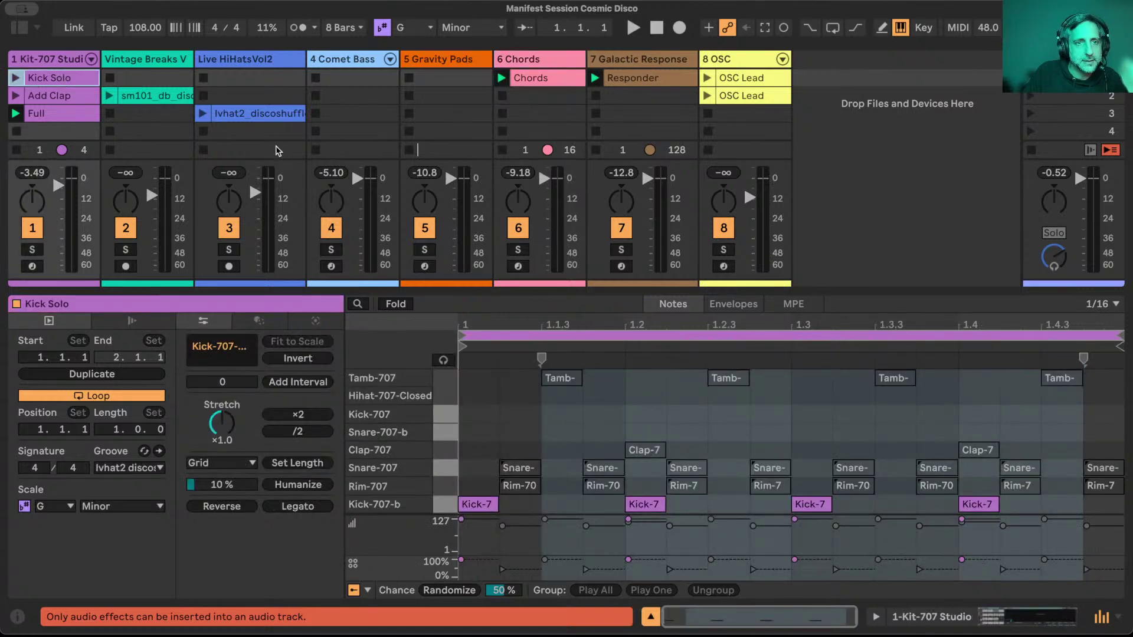
left_click(264, 117)
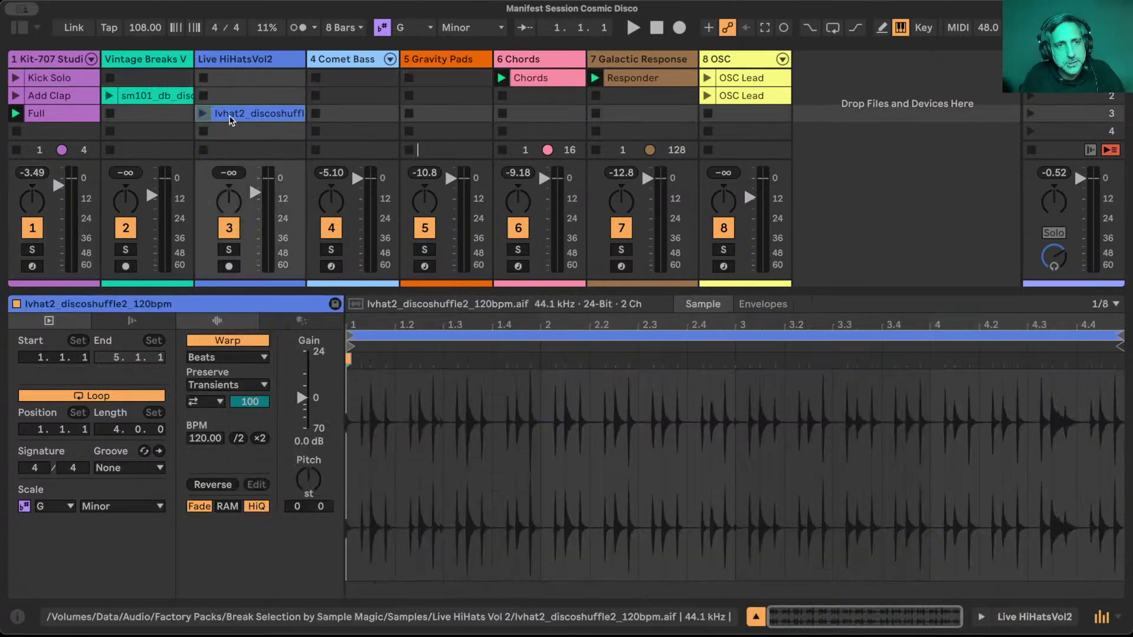
key("space")
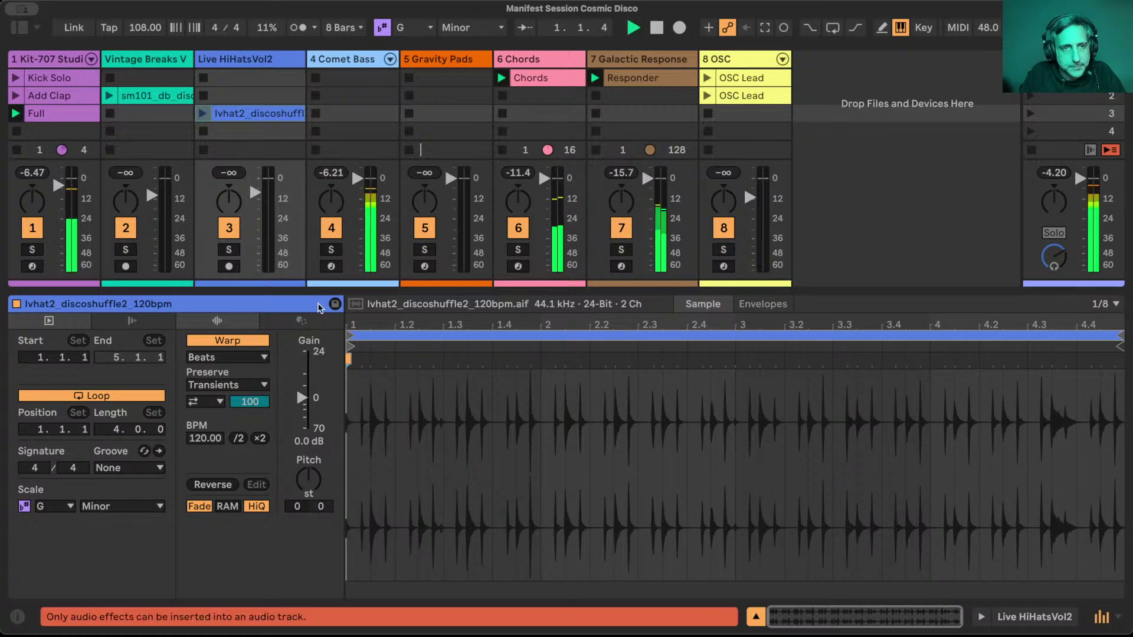
left_click(202, 113)
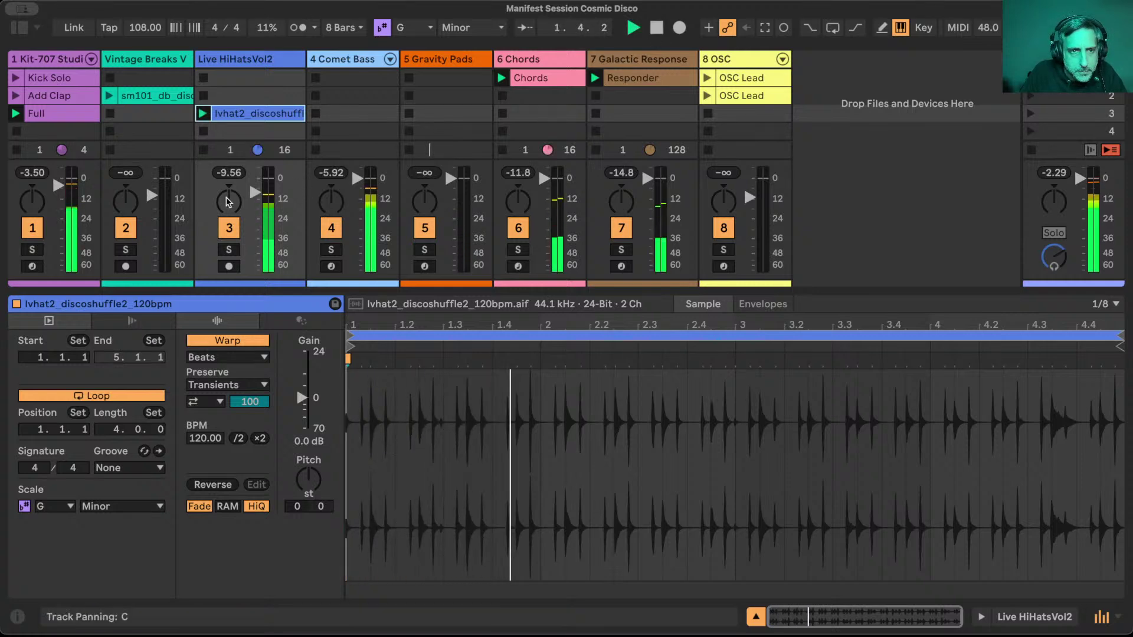
left_click_drag(255, 192, 255, 180)
Set the pitch of the lvhat2_discoshuffle2 clip to -3 semitones.
left_click(308, 479)
key("Down")
key("Down")
key("Down")
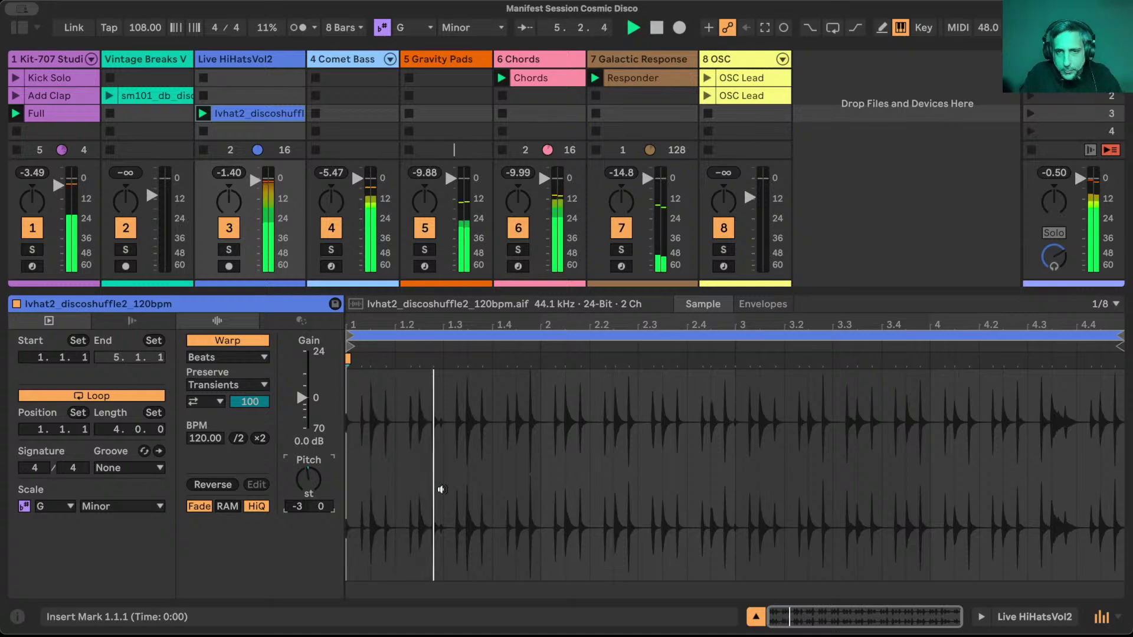
Shorten the hi-hat clip's loop to start at 3.2.1 with a length of 1.3.0 and set its pitch to -5 semitones.
mouse_move(349, 335)
left_mouse_down()
mouse_move(858, 324)
mouse_move(832, 324)
left_mouse_up()
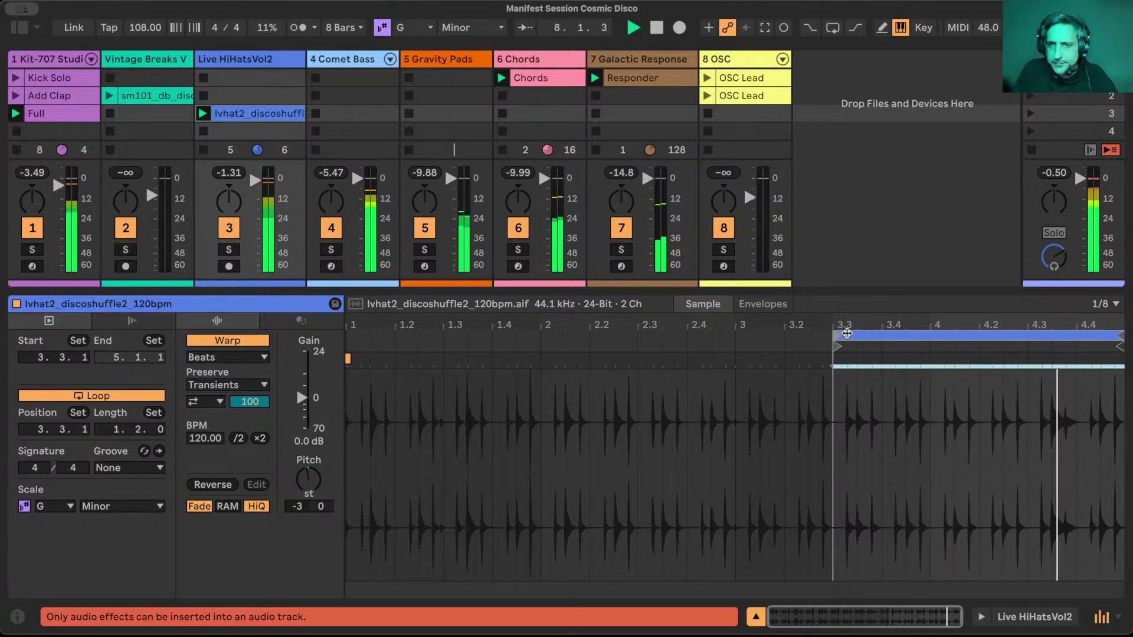
left_click_drag(833, 335, 785, 335)
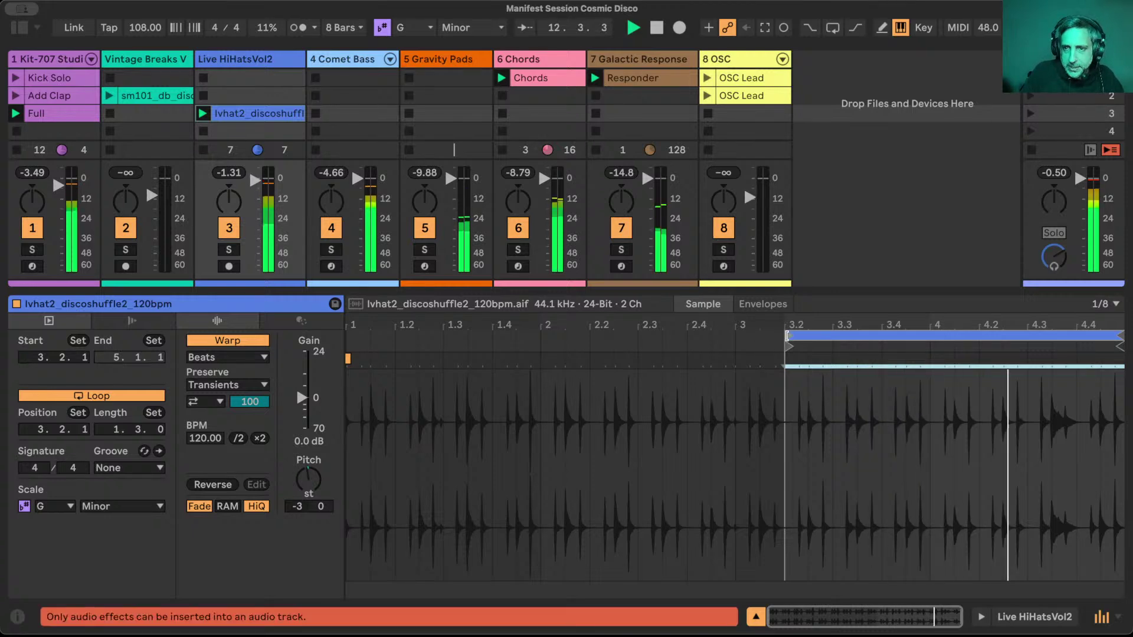
left_click(789, 337)
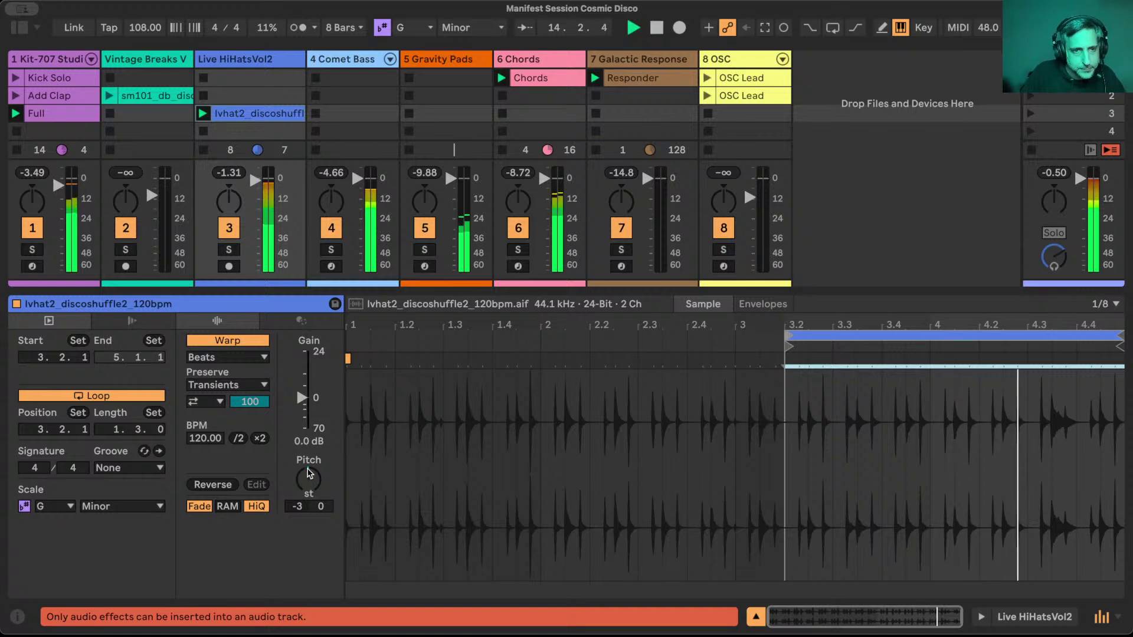
scroll(311, 481, "down", 2)
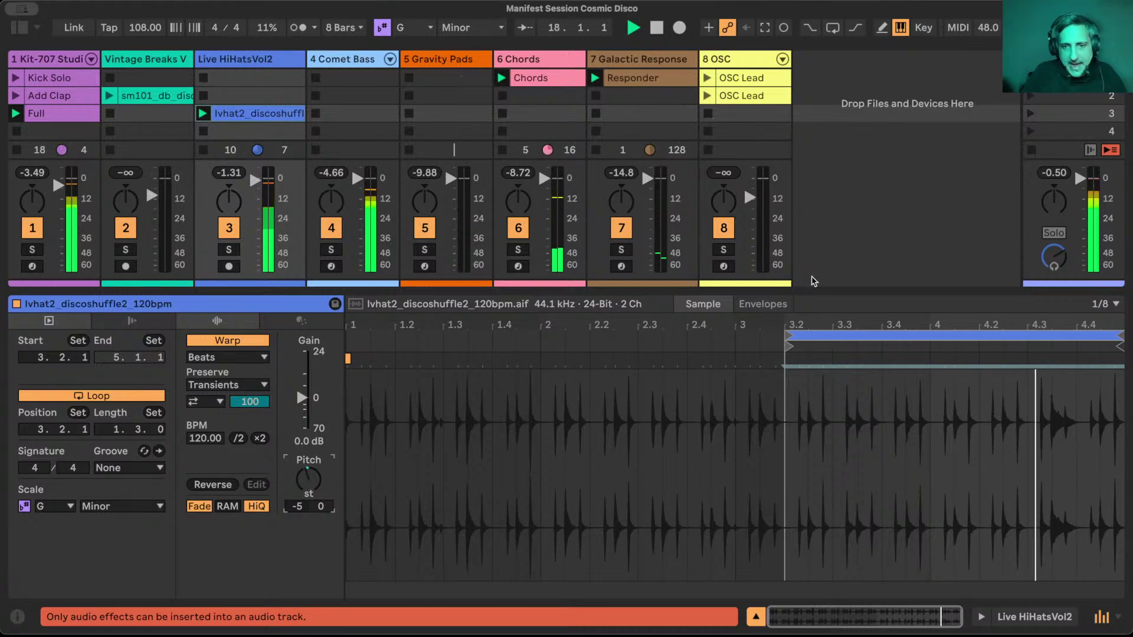
Stop playback, close the clip editor and move the Chords and Responder clips to scene 2 and the first OSC Lead clip to scene 9.
key("ctrl+alt+l")
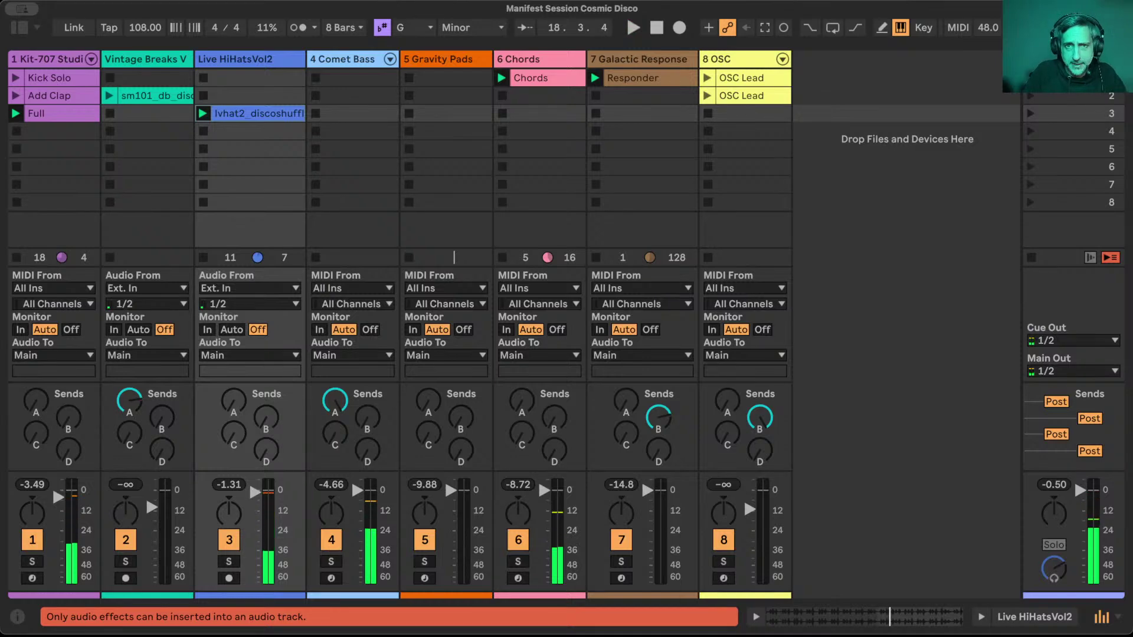
left_click_drag(531, 77, 531, 95)
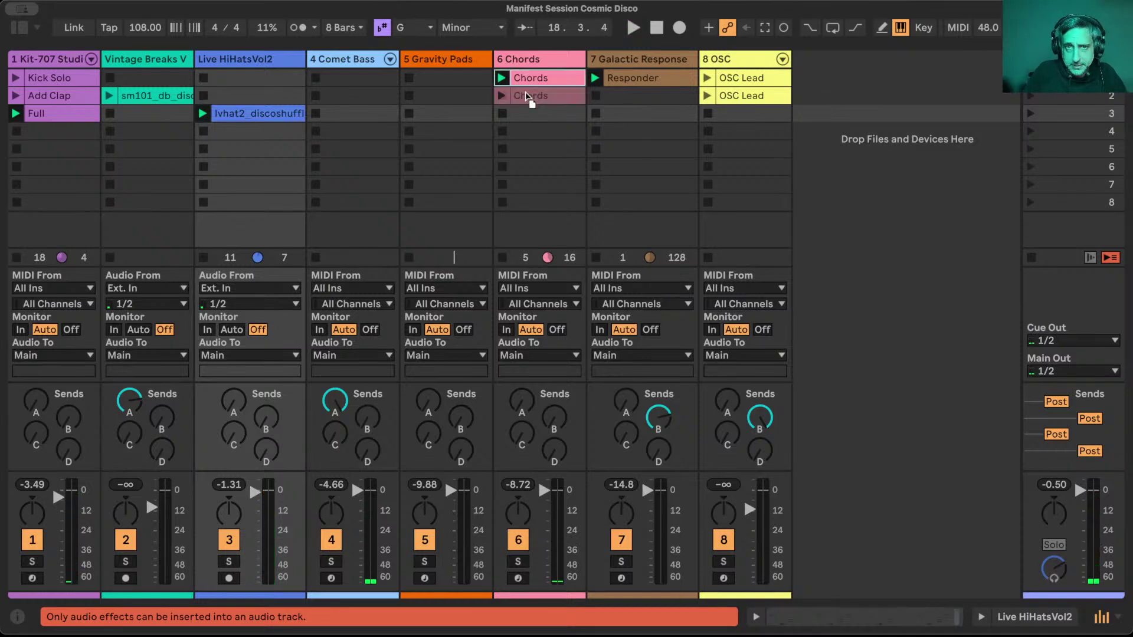
left_click_drag(656, 79, 657, 104)
left_click_drag(748, 81, 746, 227)
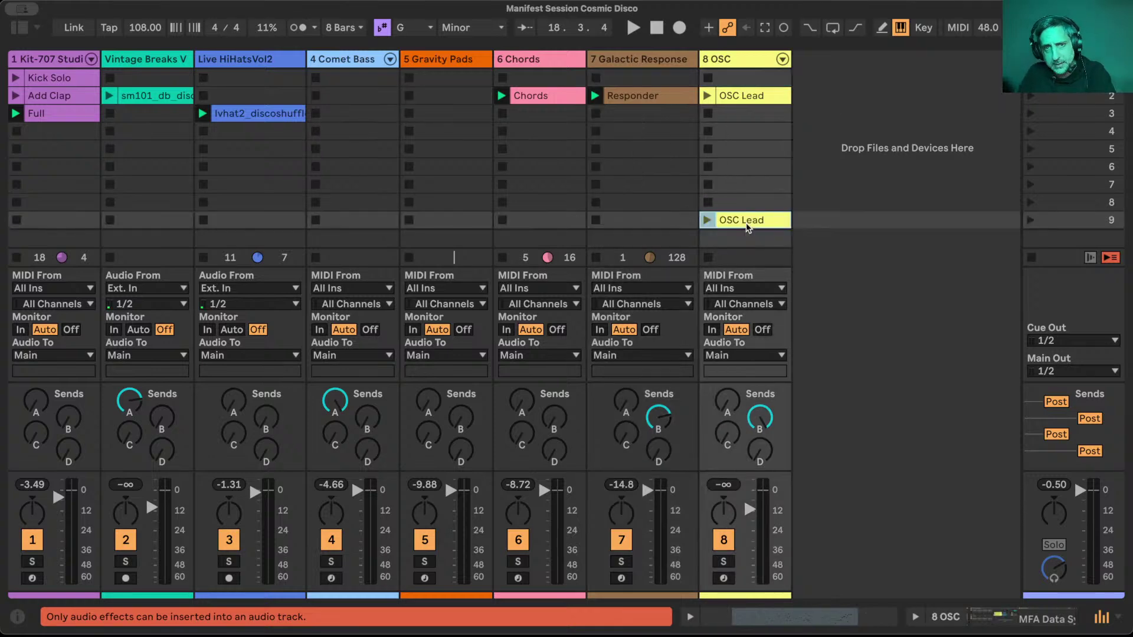
Move the active OSC Lead clip to scene 4, the Responder clip to scene 3 and the Vintage Breaks clip to scene 1.
left_click_drag(735, 92, 739, 131)
left_click_drag(629, 96, 631, 114)
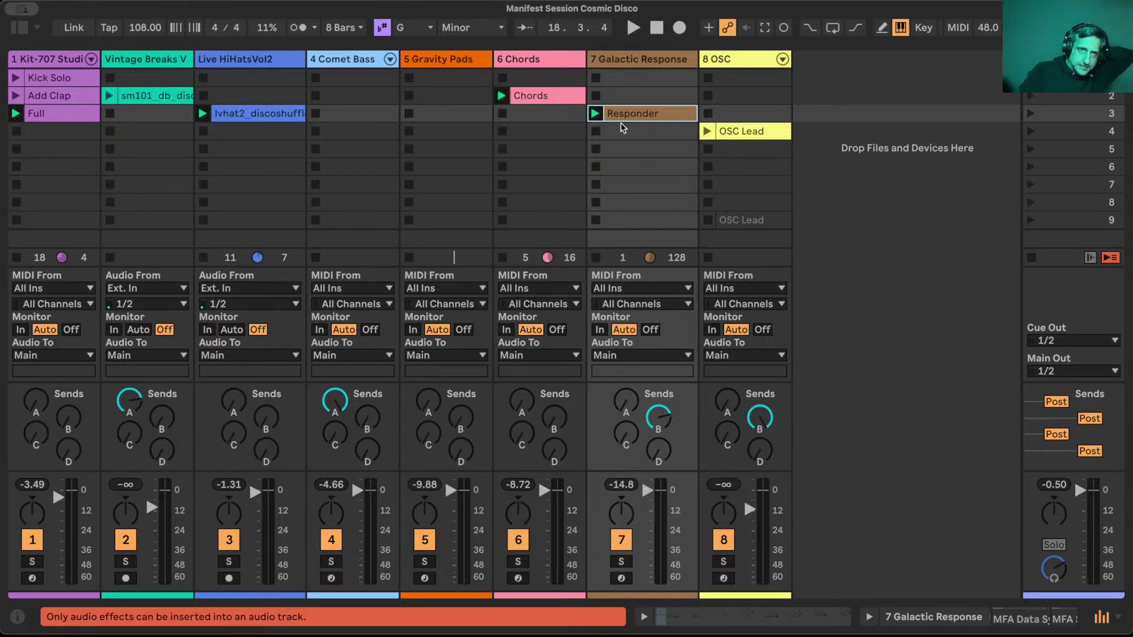
left_click_drag(151, 102, 141, 83)
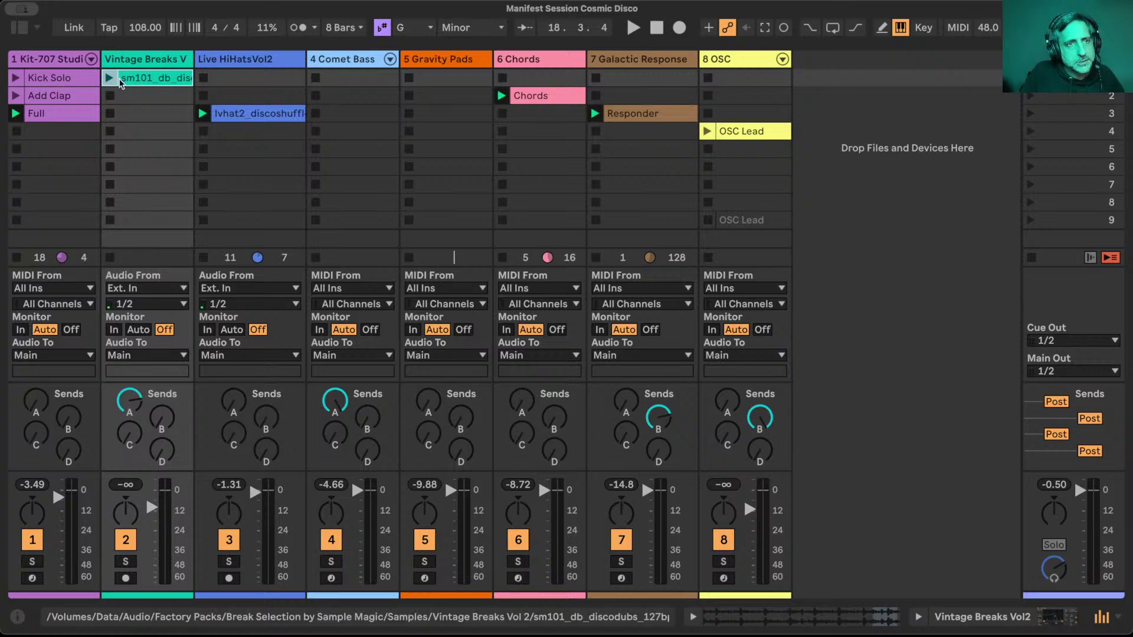
Return the transport to the start, stop all clips and start recording into the Arrangement.
left_click(657, 30)
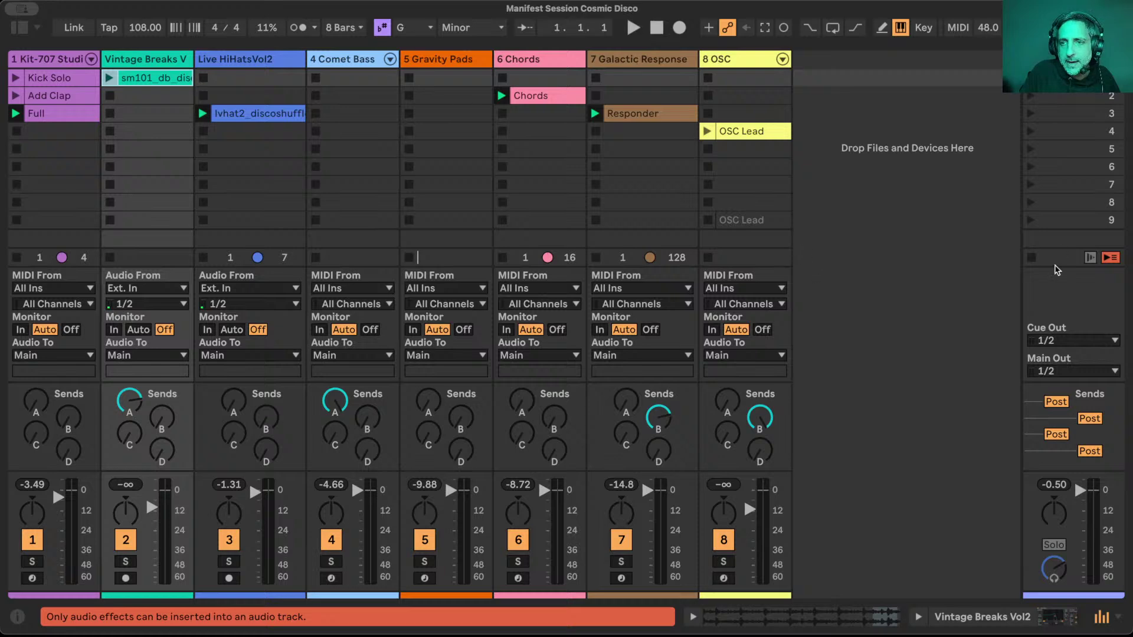
left_click(1033, 258)
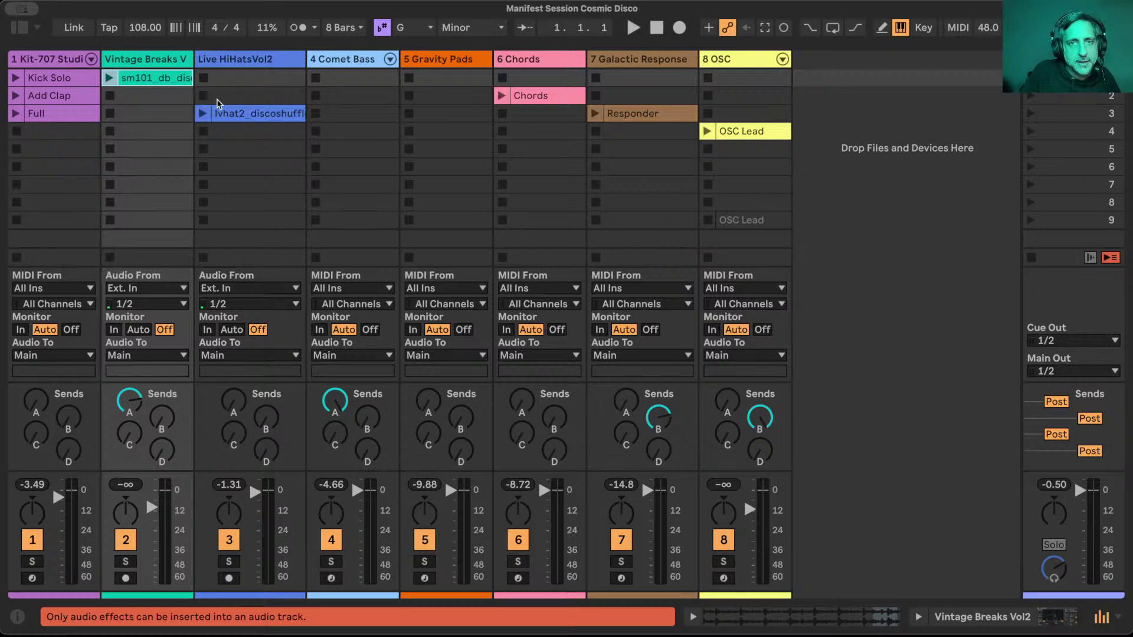
left_click(679, 27)
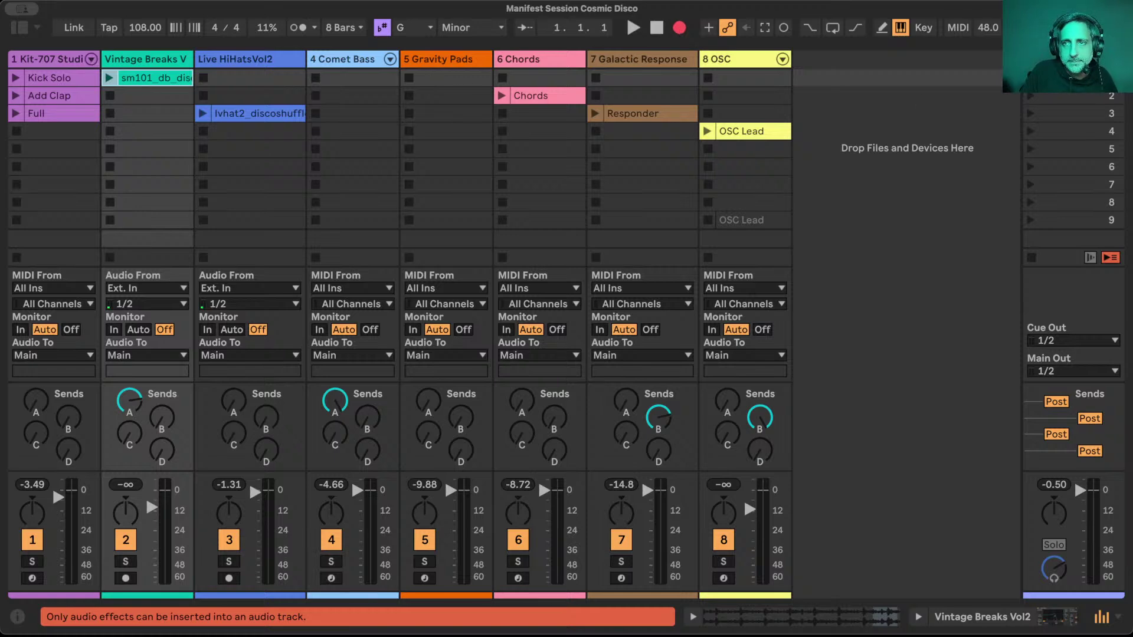
key("space")
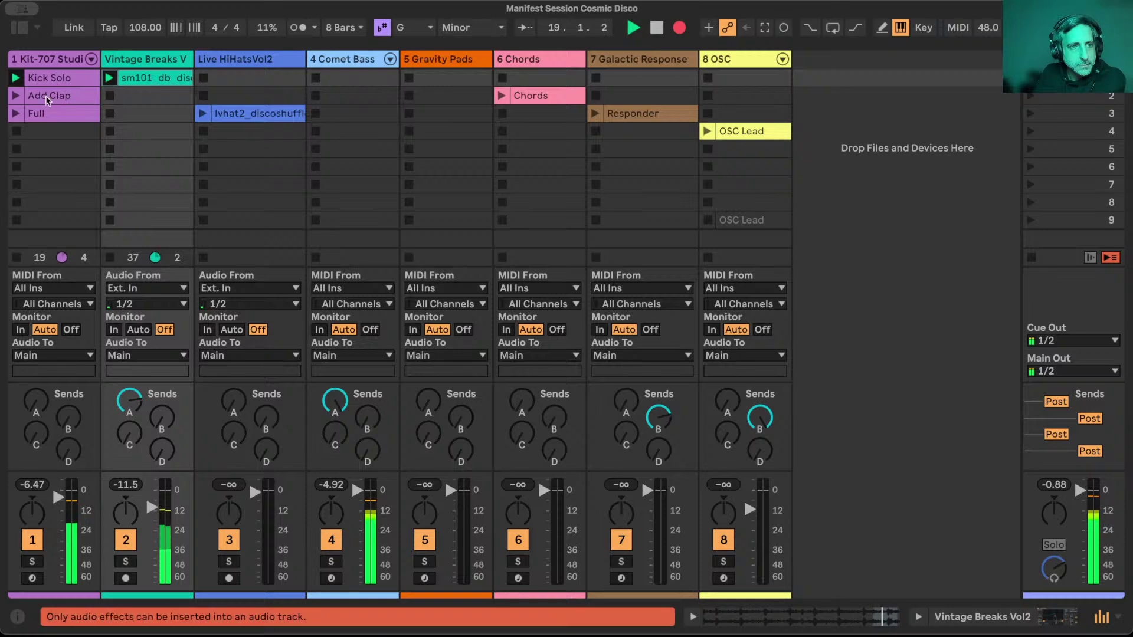
Bring the Add Clap, lvhat2_discoshuffle2, Chords and Responder clips into the recorded performance one after another.
left_click(16, 96)
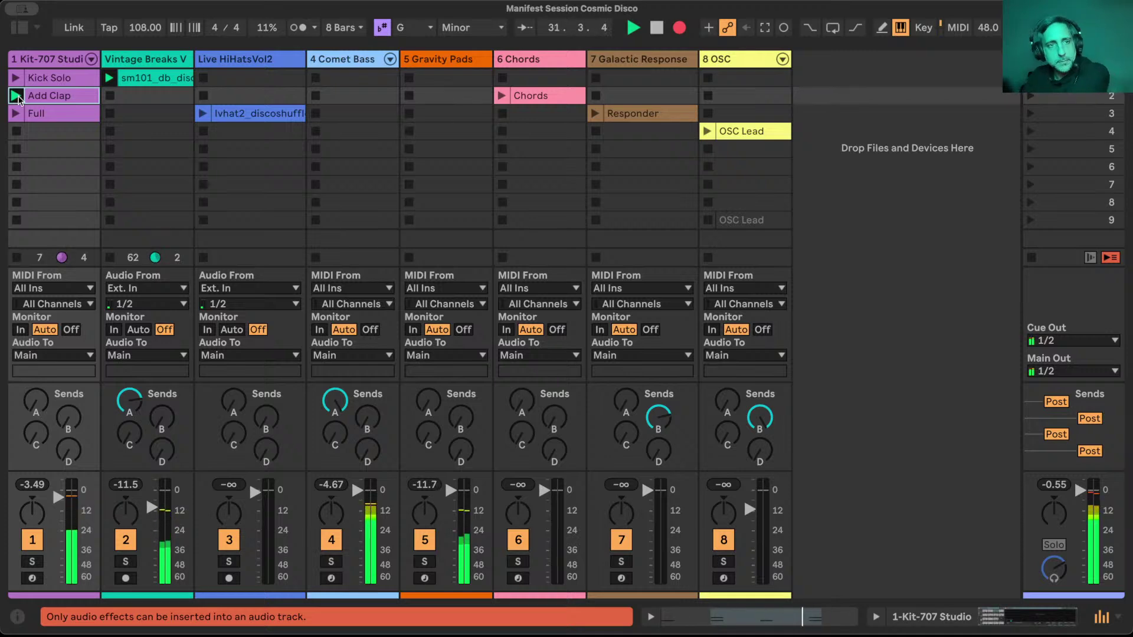
left_click(201, 113)
left_click(201, 114)
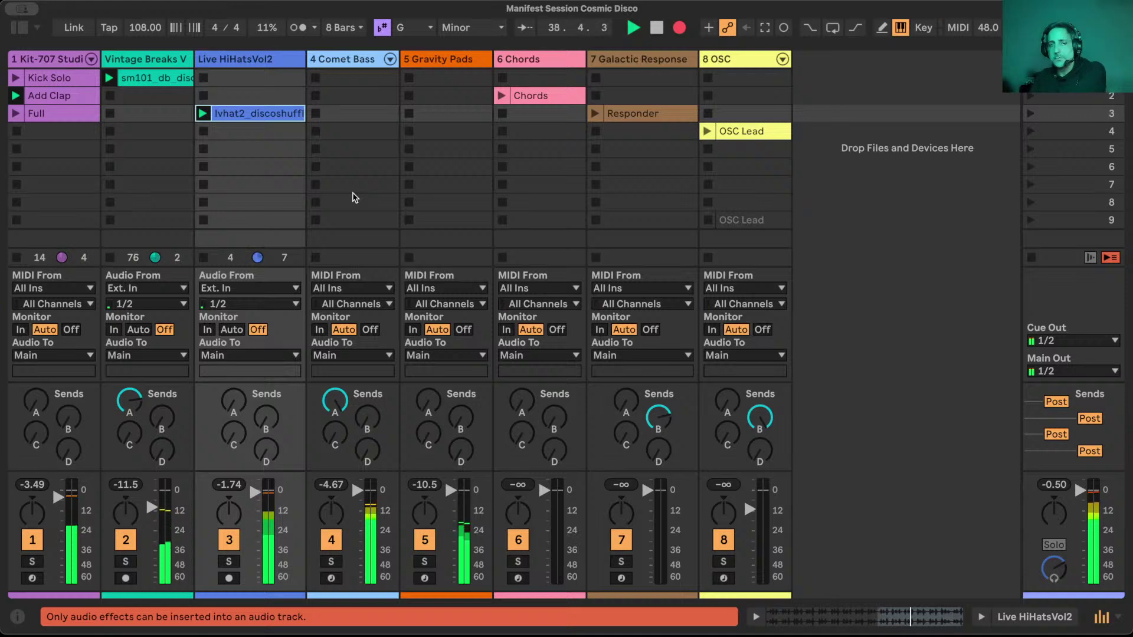
left_click(500, 97)
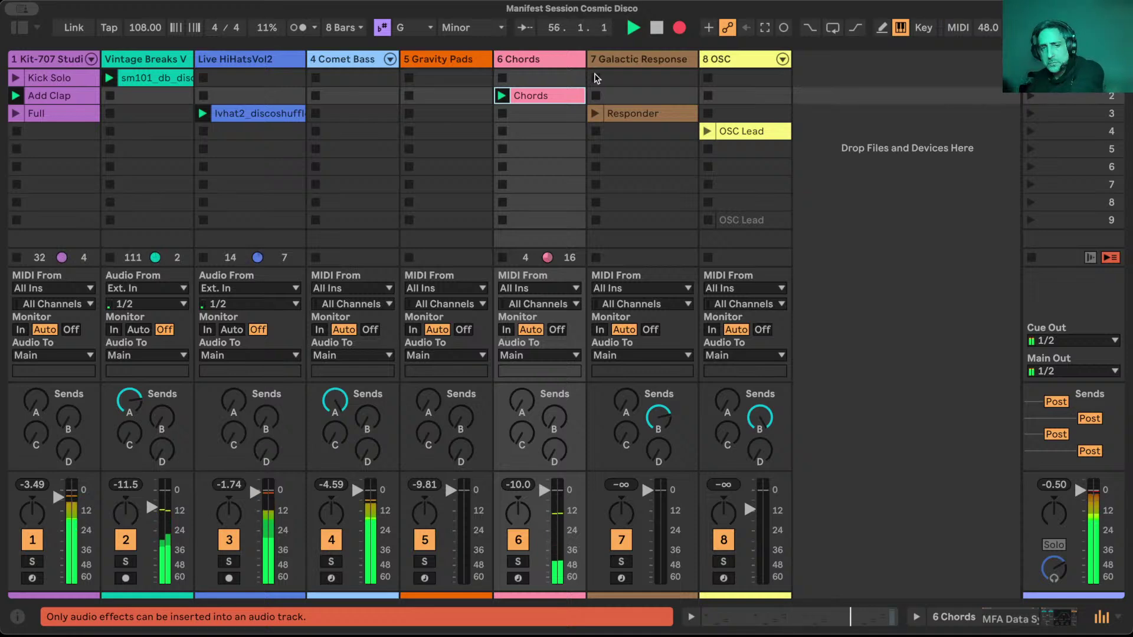
left_click(595, 113)
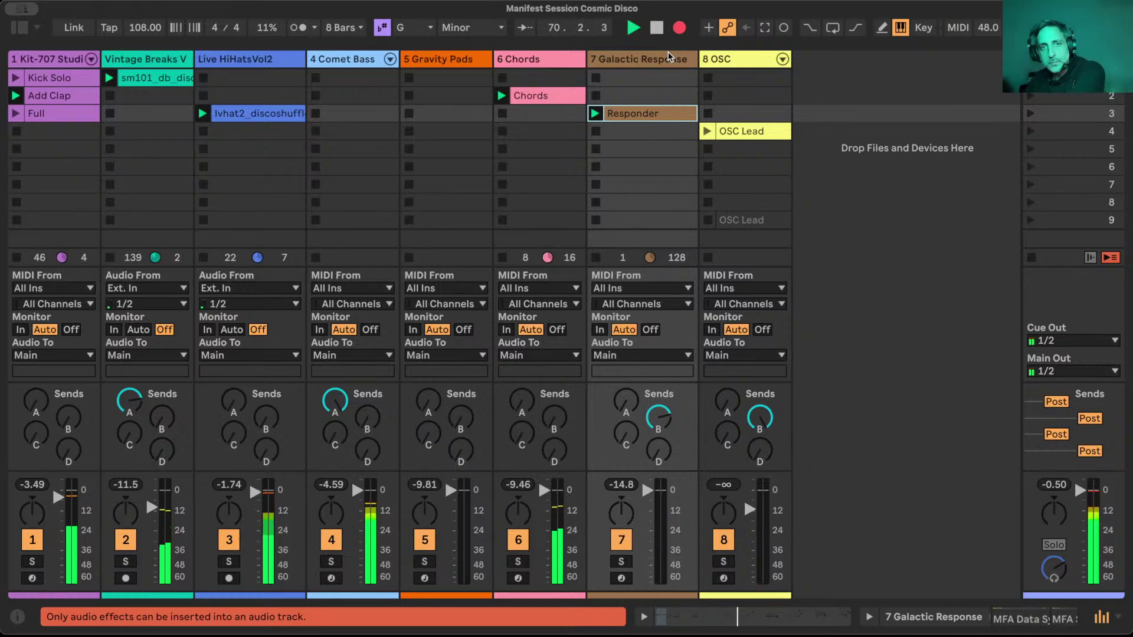
Stop the Chords and Responder clips and launch the OSC Lead clip in scene 4.
left_click(502, 114)
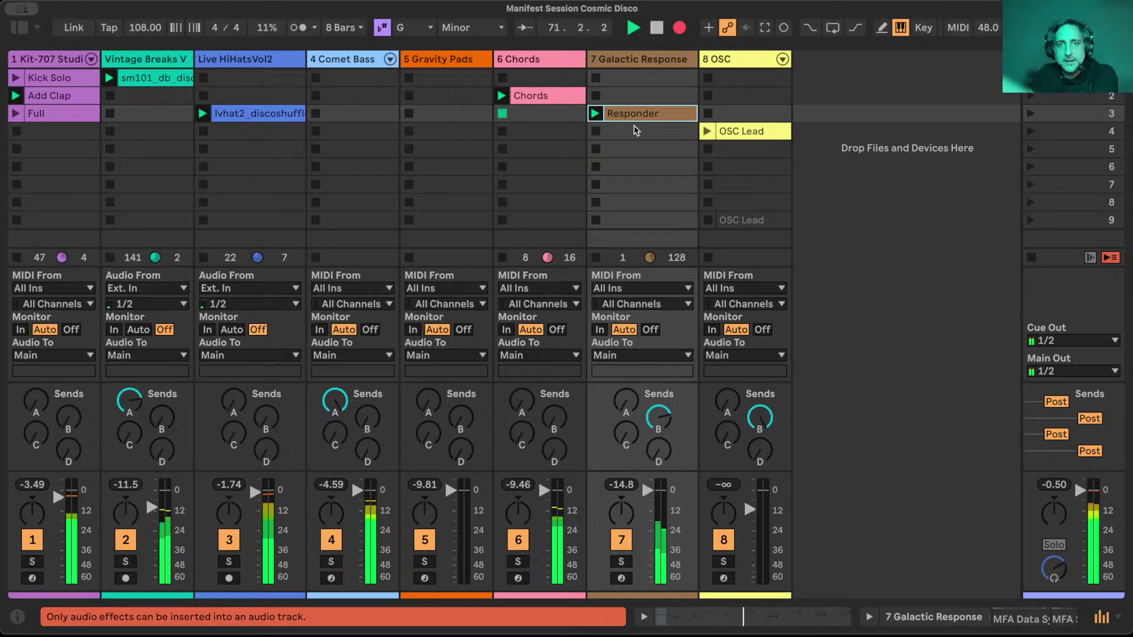
left_click(596, 133)
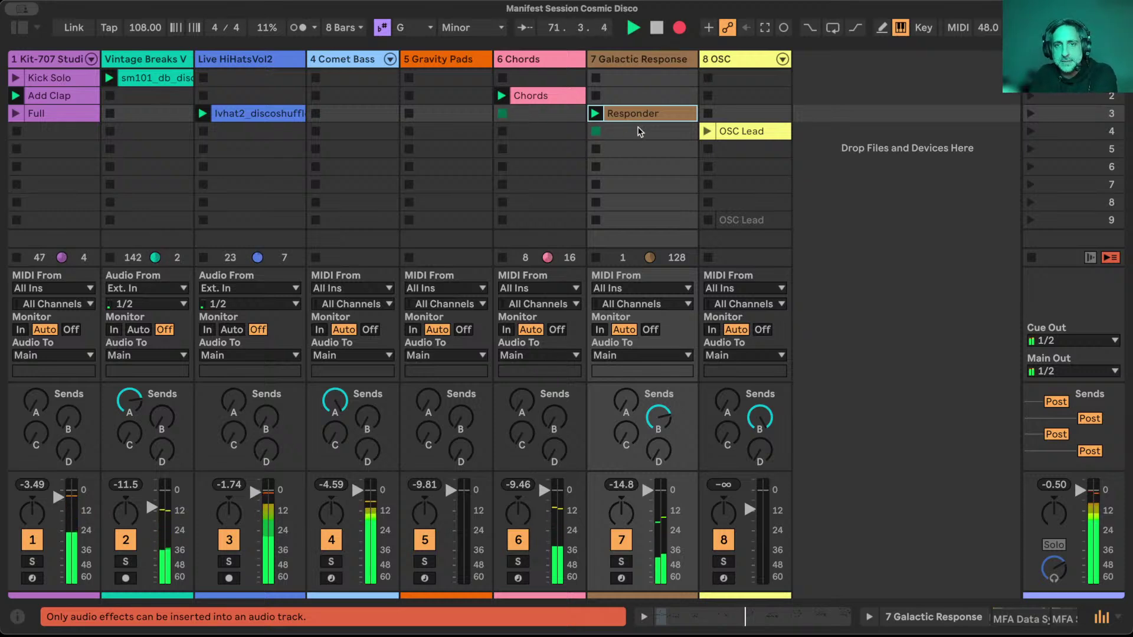
left_click(707, 131)
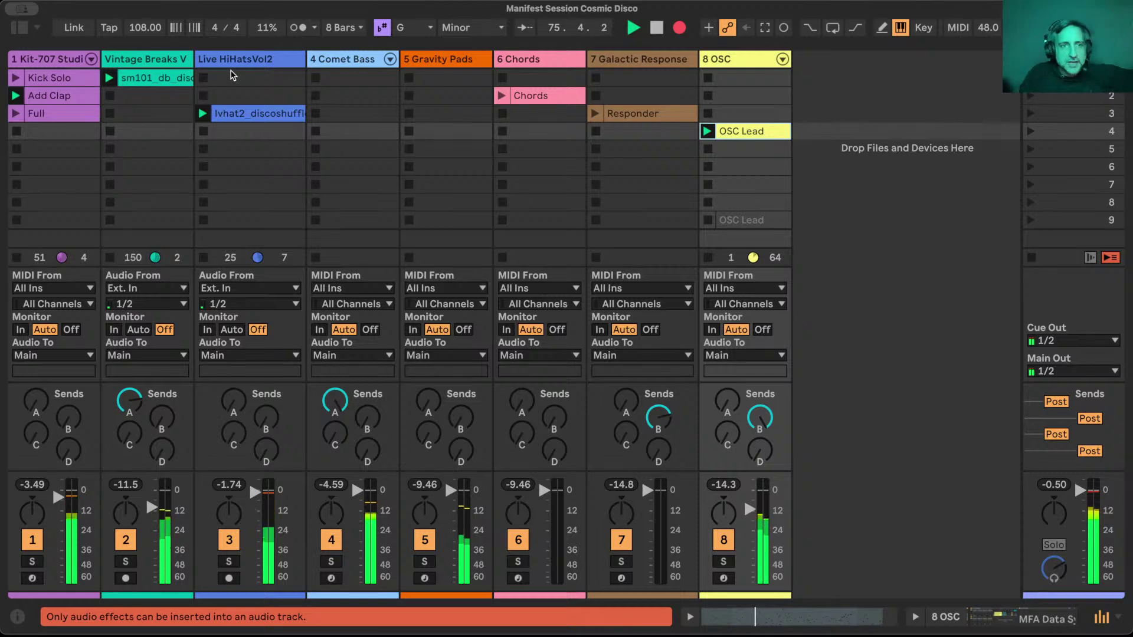
key("super+v")
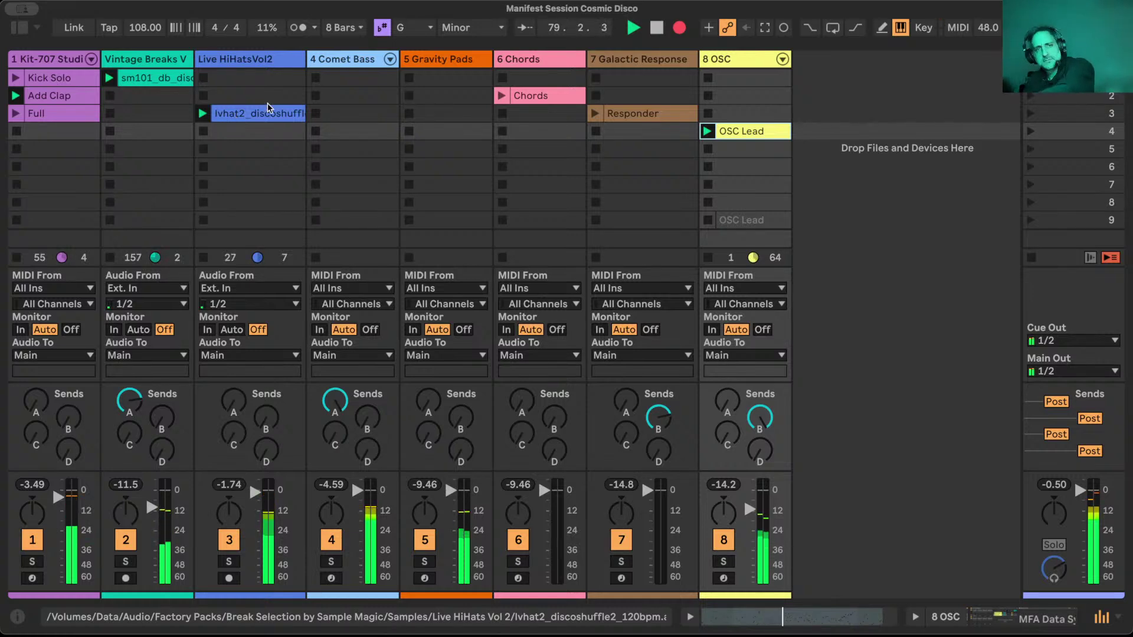
Switch the drums to the Full clip and end the OSC Lead clip after turning up Send D on the OSC track.
left_click(16, 114)
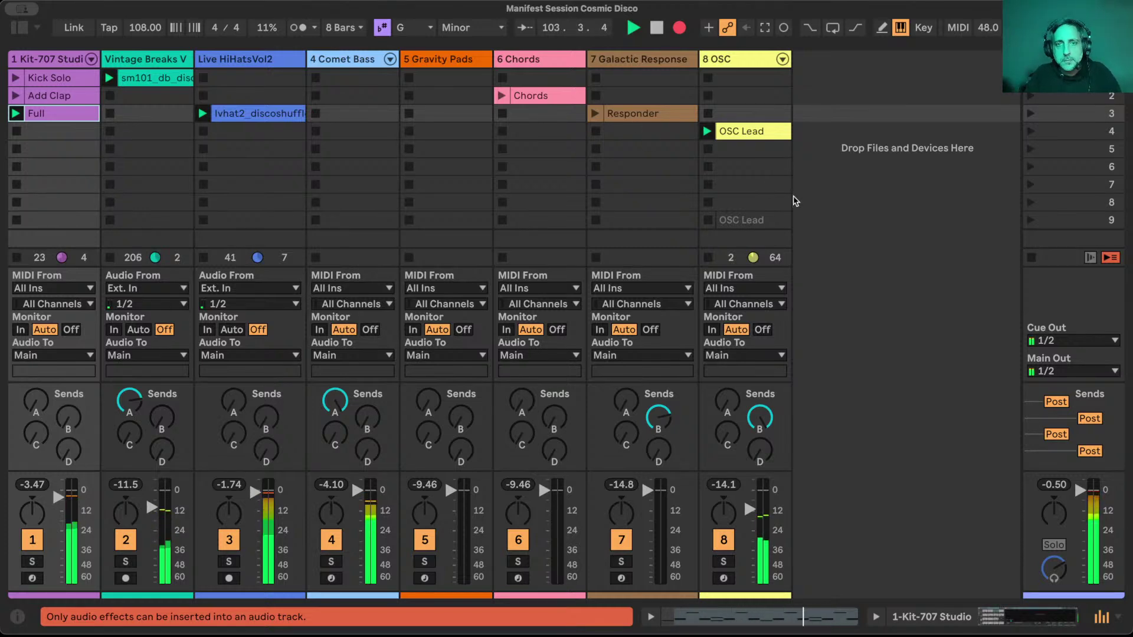
left_click_drag(759, 451, 760, 424)
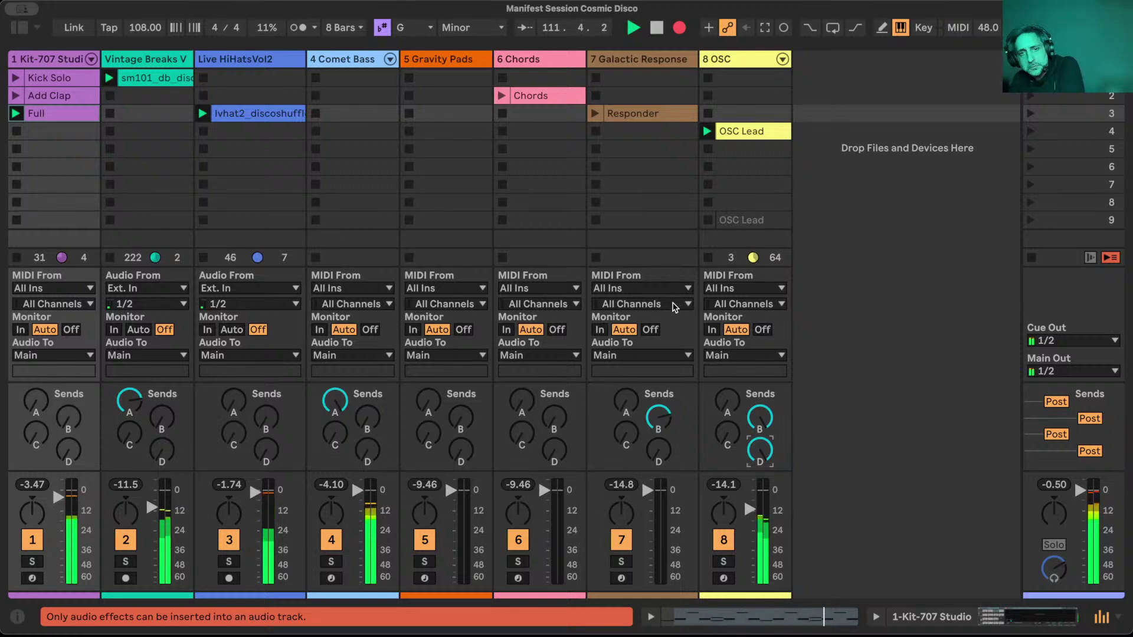
left_click(708, 258)
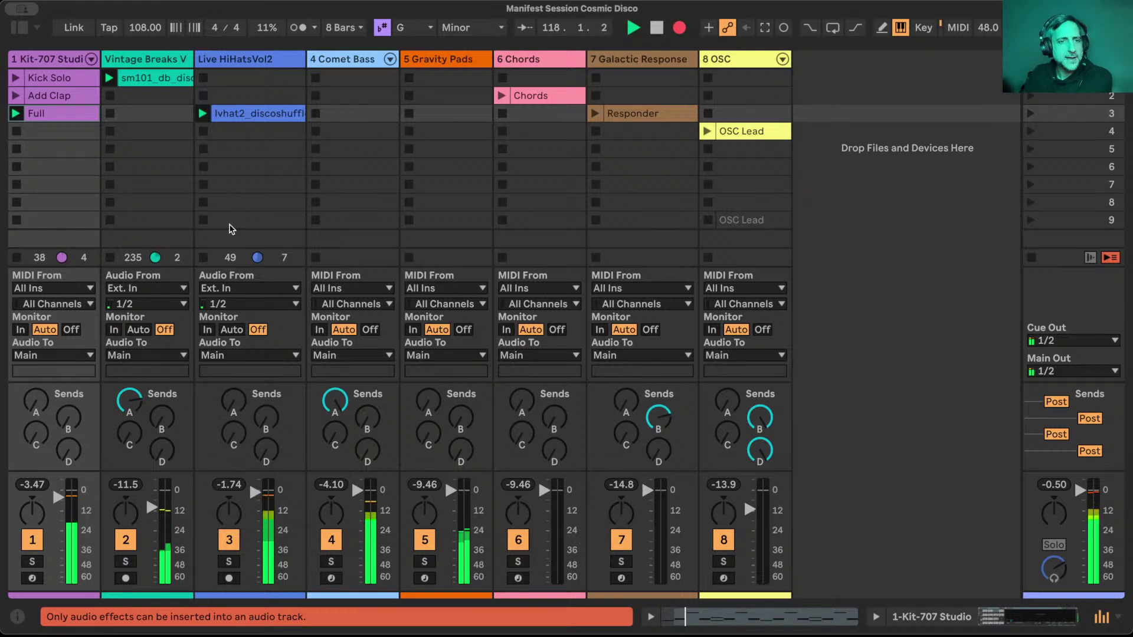
Stop the hi-hat and drum clips for a breakdown, and bring in Add Clap, lvhat2_discoshuffle2 and Chords.
left_click(205, 259)
left_click(16, 131)
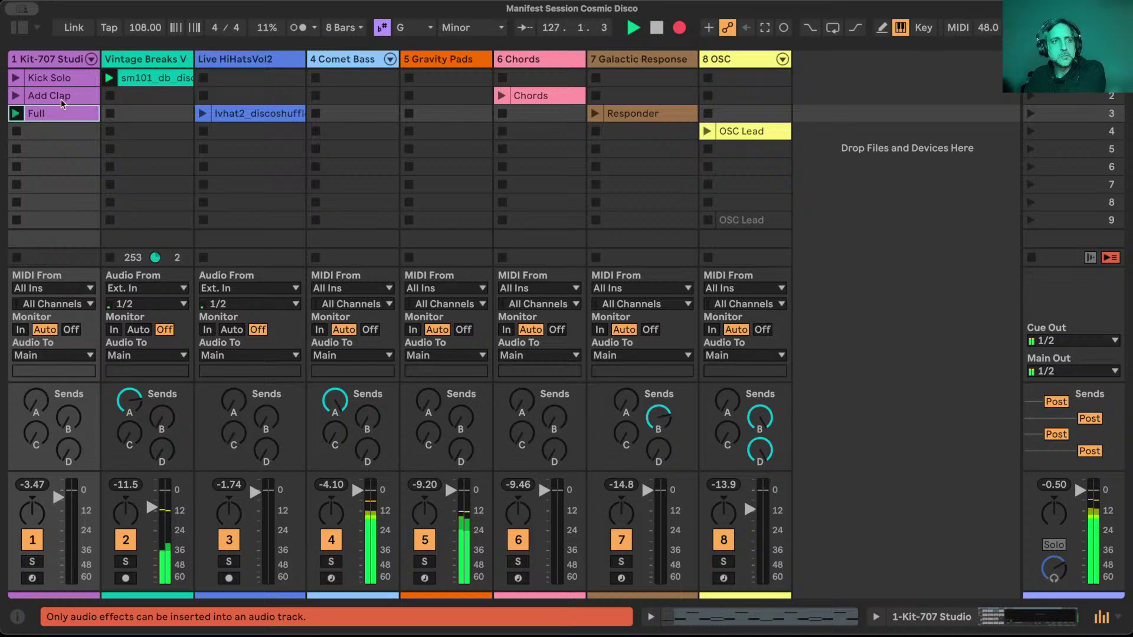
left_click(15, 96)
left_click(203, 114)
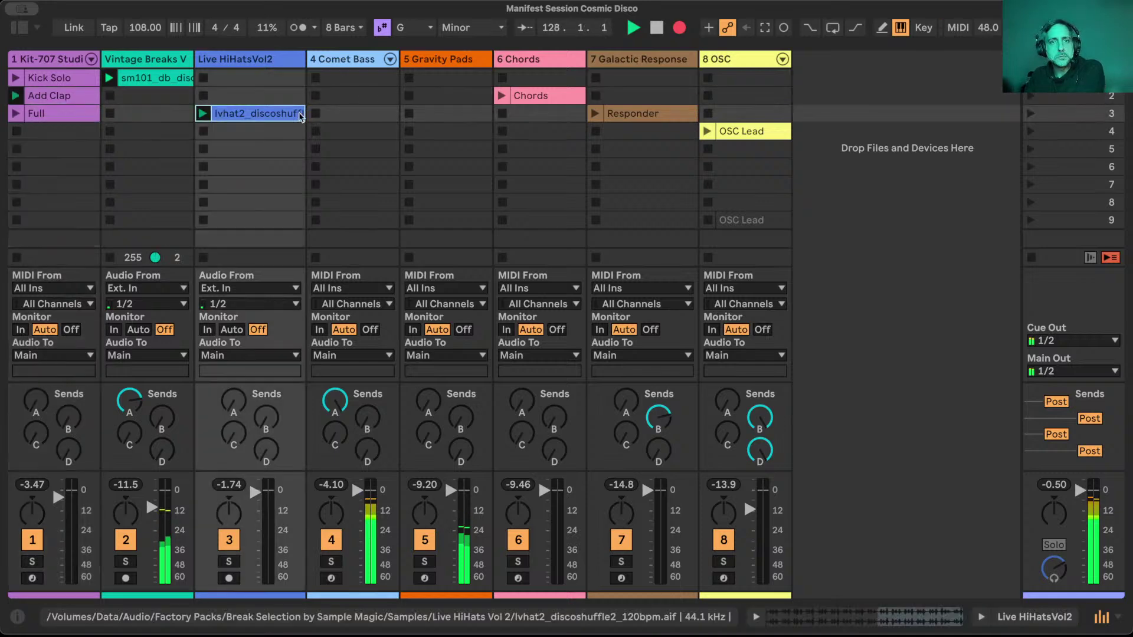
left_click(501, 95)
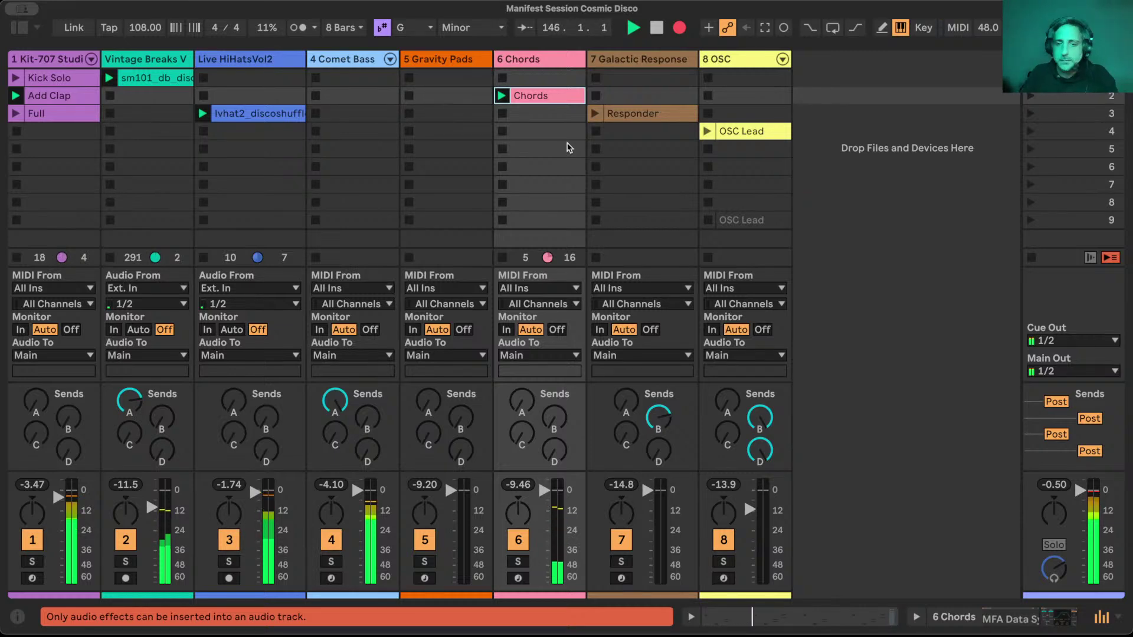
Raise Sends D and C on the Chords track and replace the Chords clip with the Responder clip.
left_click_drag(553, 457, 553, 453)
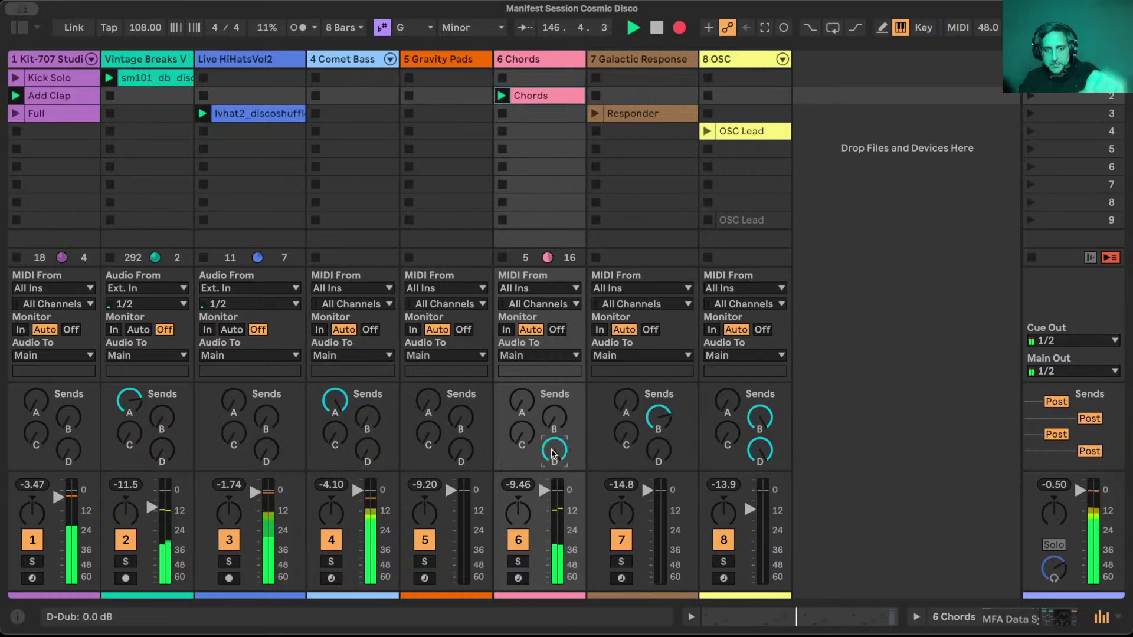
left_click_drag(554, 450, 522, 422)
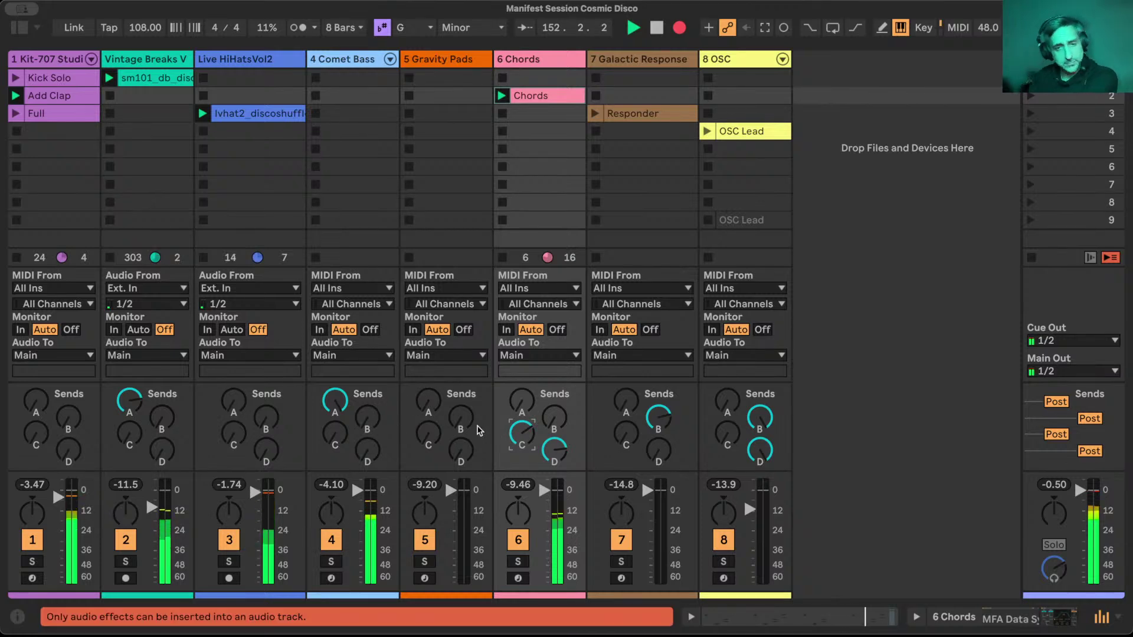
left_click(596, 113)
left_click(501, 115)
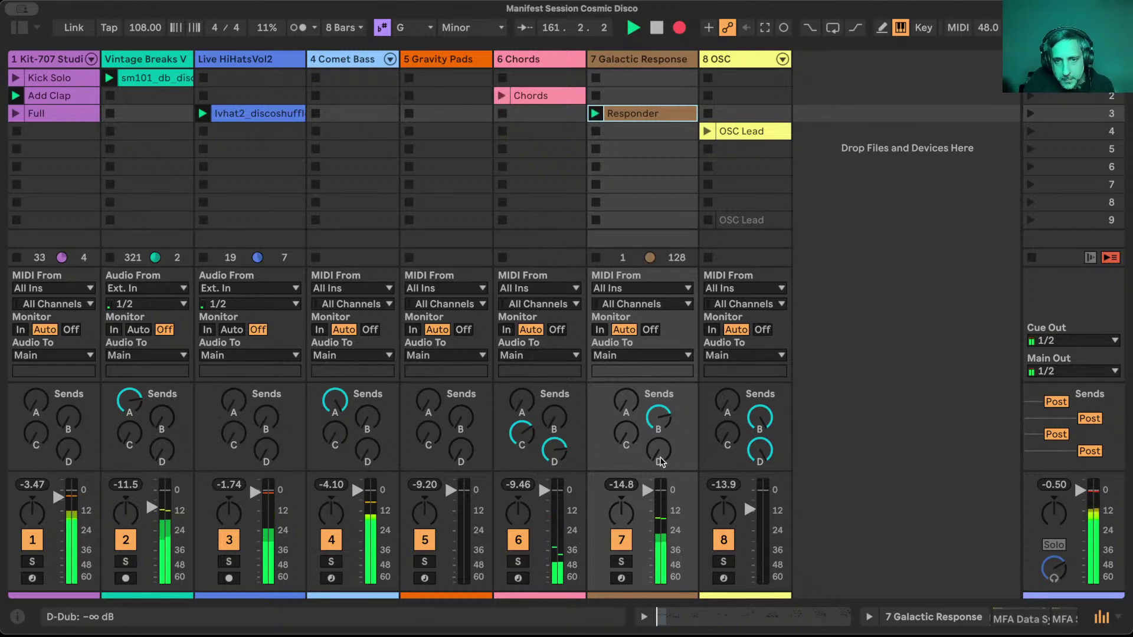
Set Send D on the Galactic Response track to about -11.7 dB and turn its Send C up partway.
left_click_drag(660, 454, 660, 413)
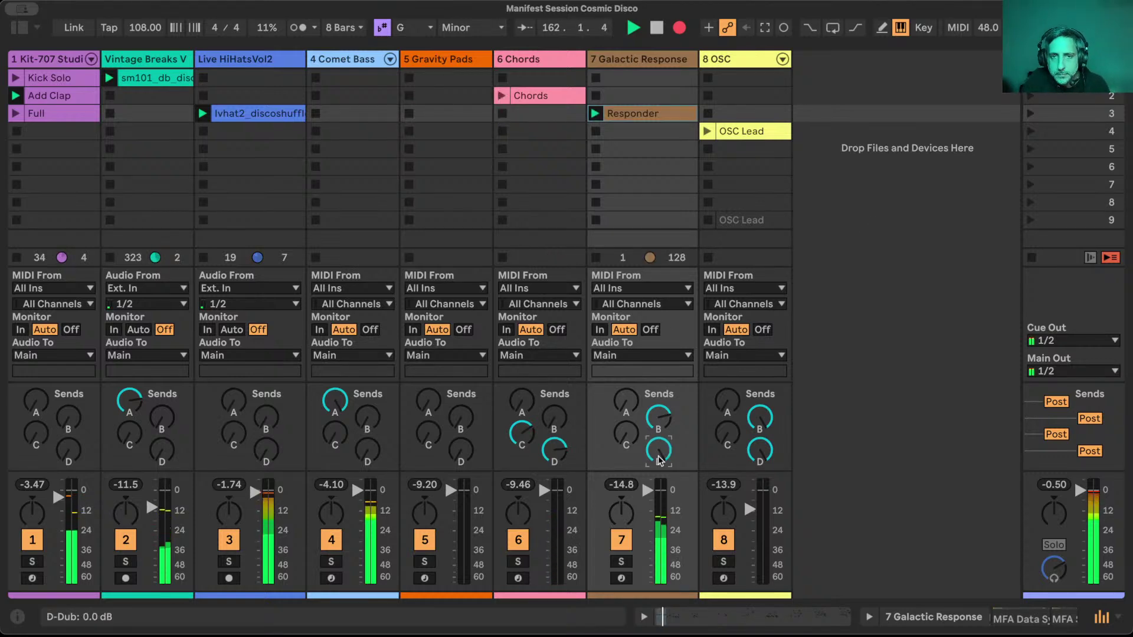
left_click_drag(660, 460, 660, 487)
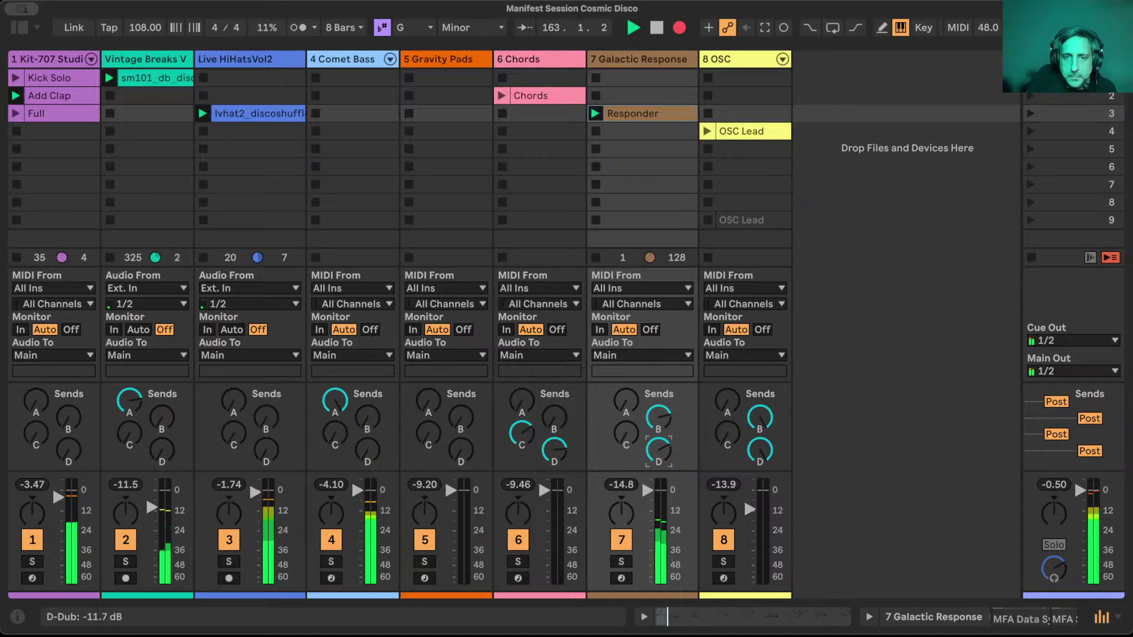
left_click(627, 437)
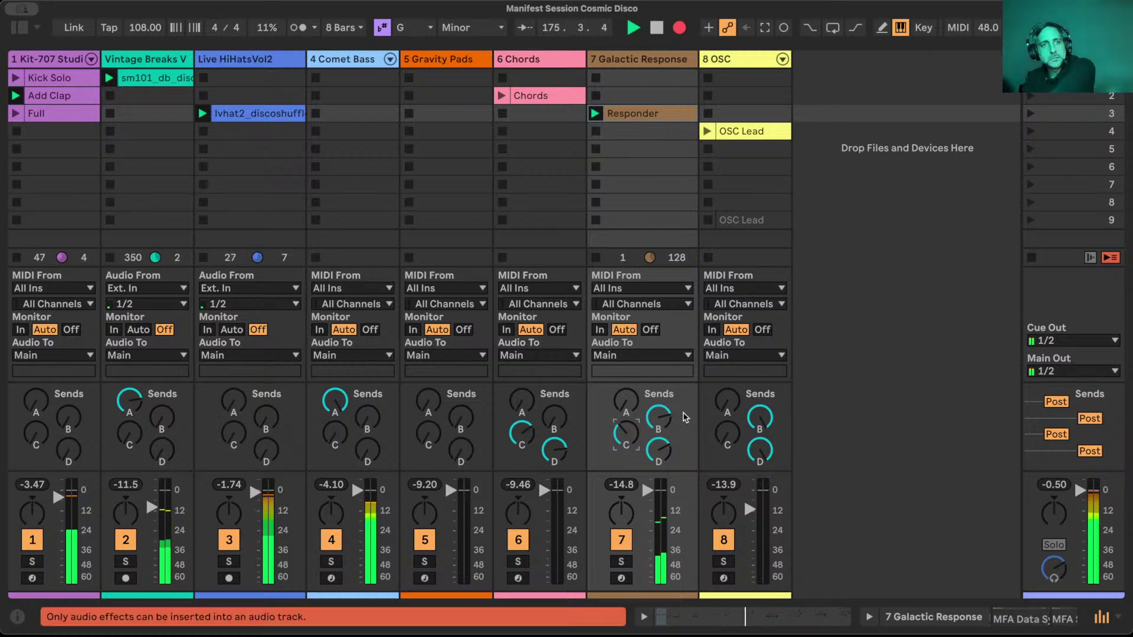
Switch the drums to the Full clip and turn up Send D on the Comet Bass track.
left_click(15, 113)
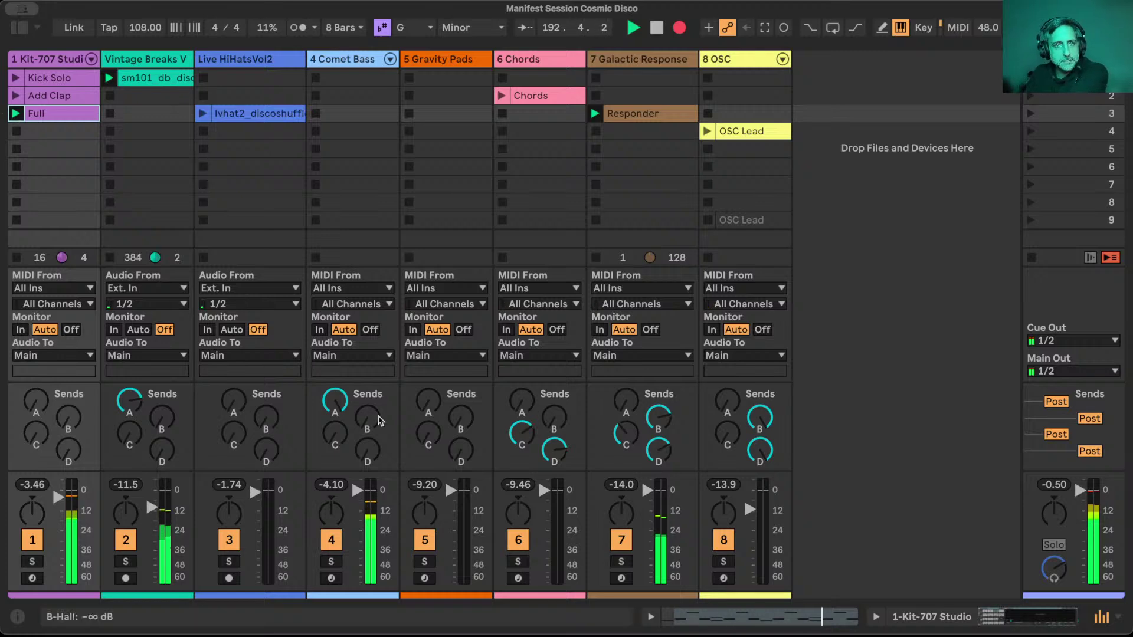
left_click_drag(367, 451, 367, 426)
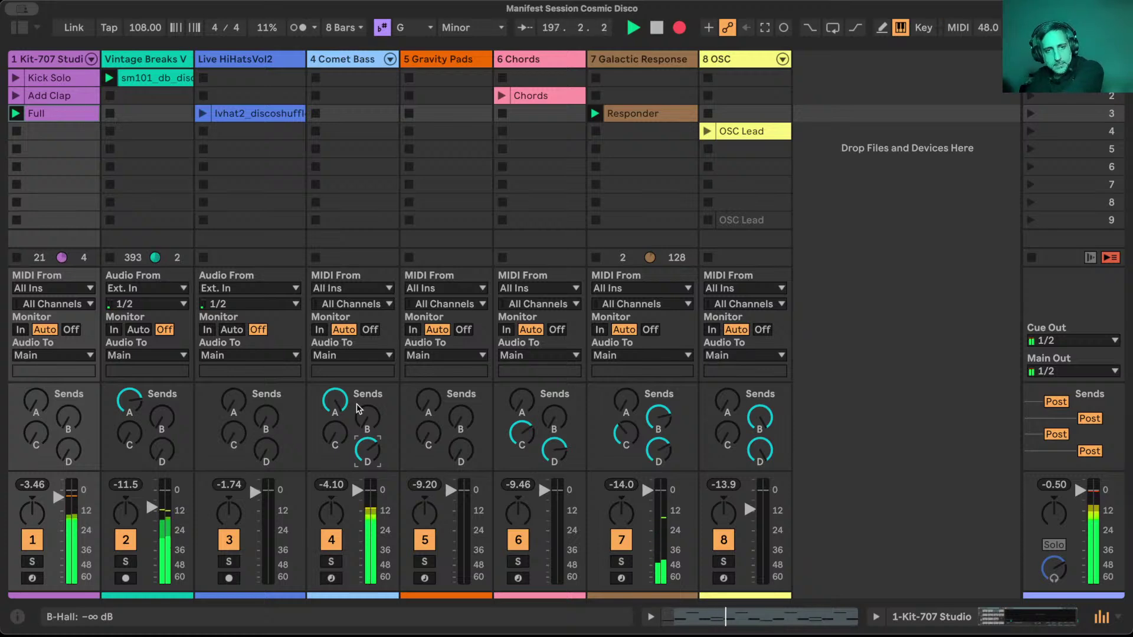
left_click_drag(368, 461, 370, 452)
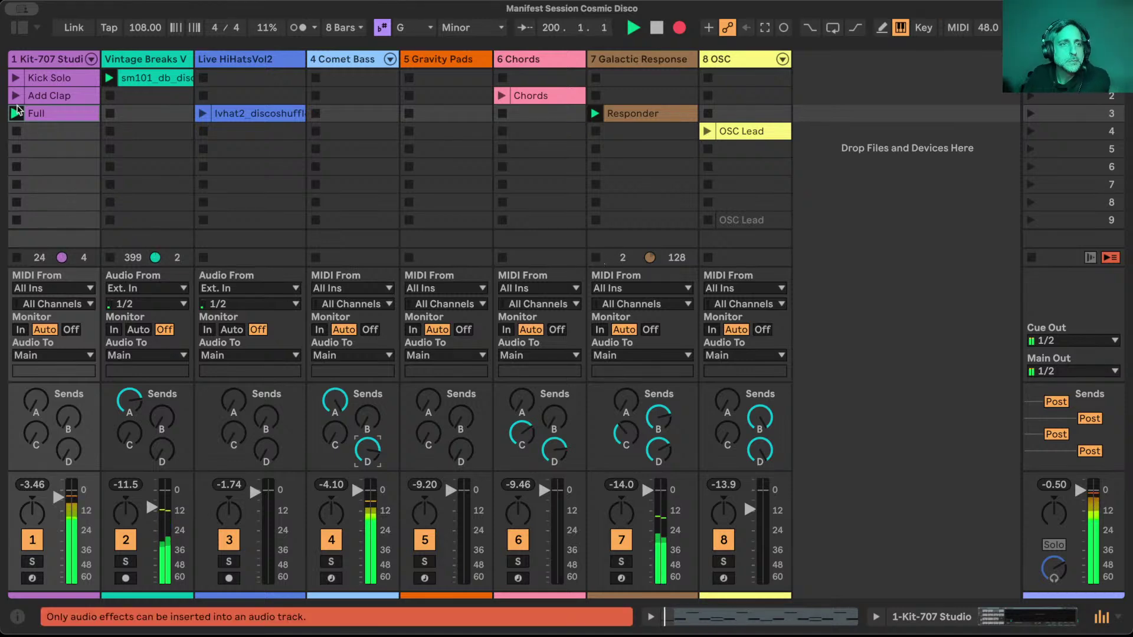
Reduce the drums to the Kick Solo clip and raise Sends D and C further on the Galactic Response track.
left_click(15, 78)
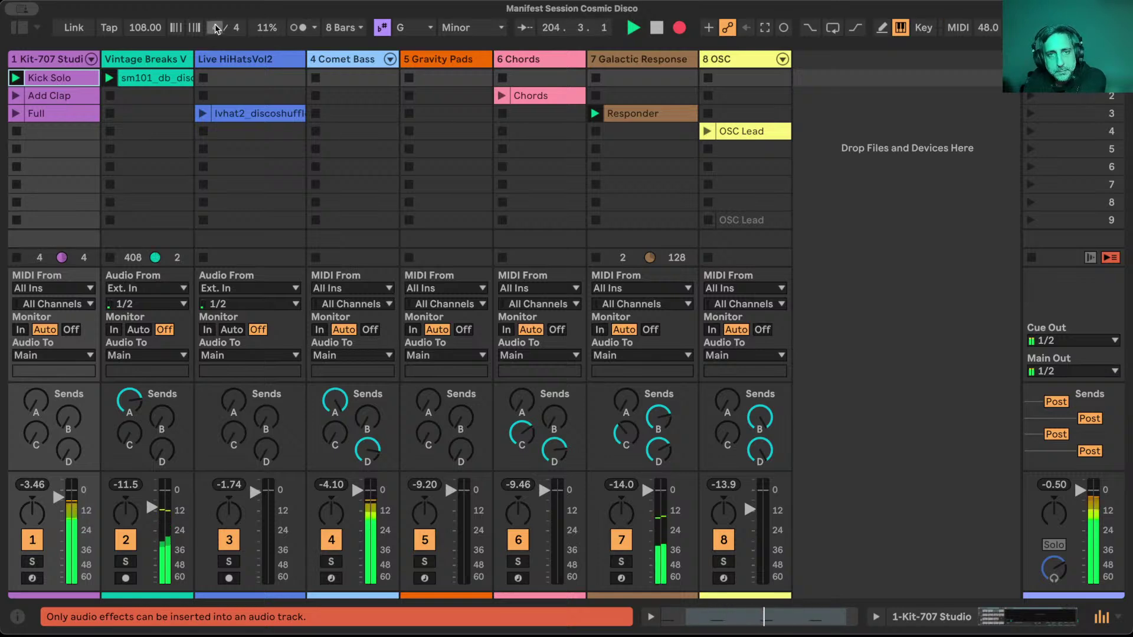
left_click(658, 451)
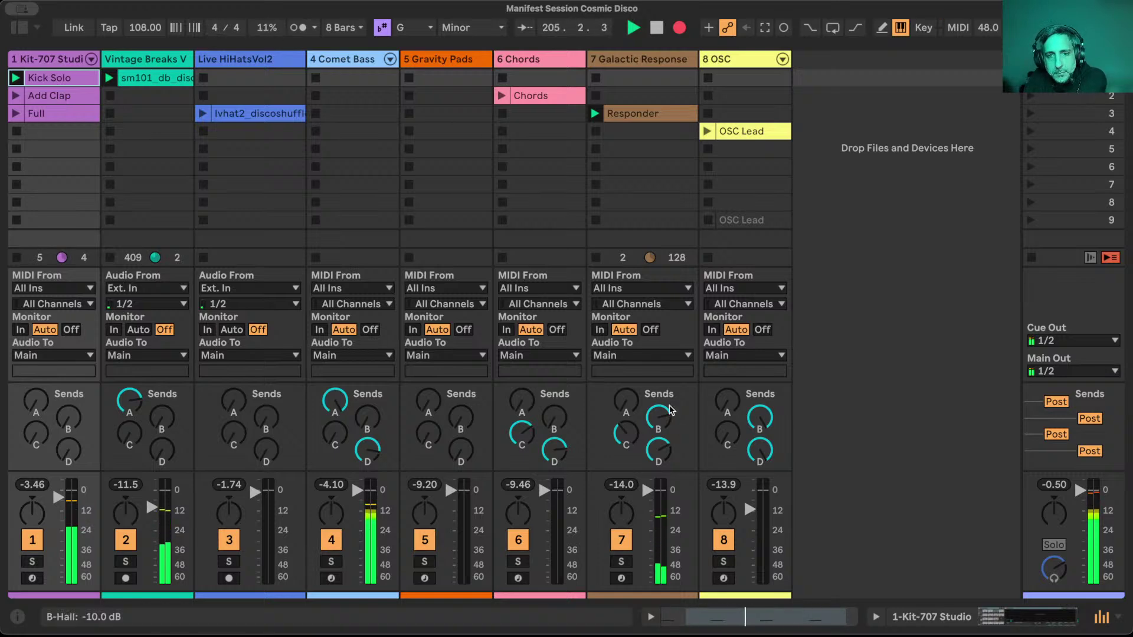
left_click(626, 437)
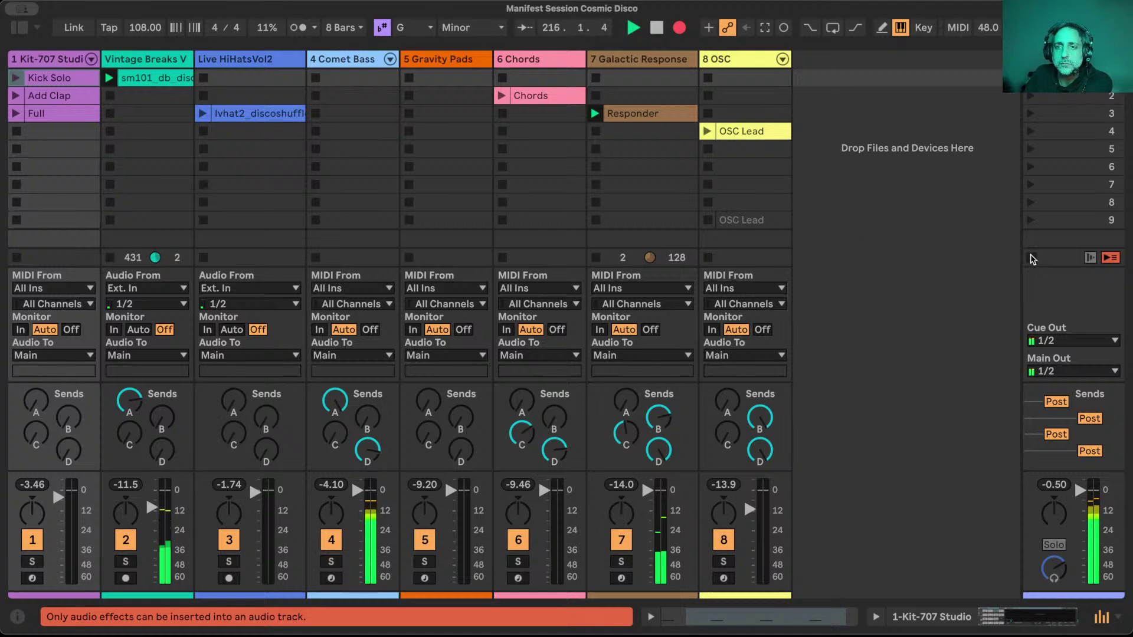
End the recorded performance by stopping all clips and the transport.
left_click(1031, 259)
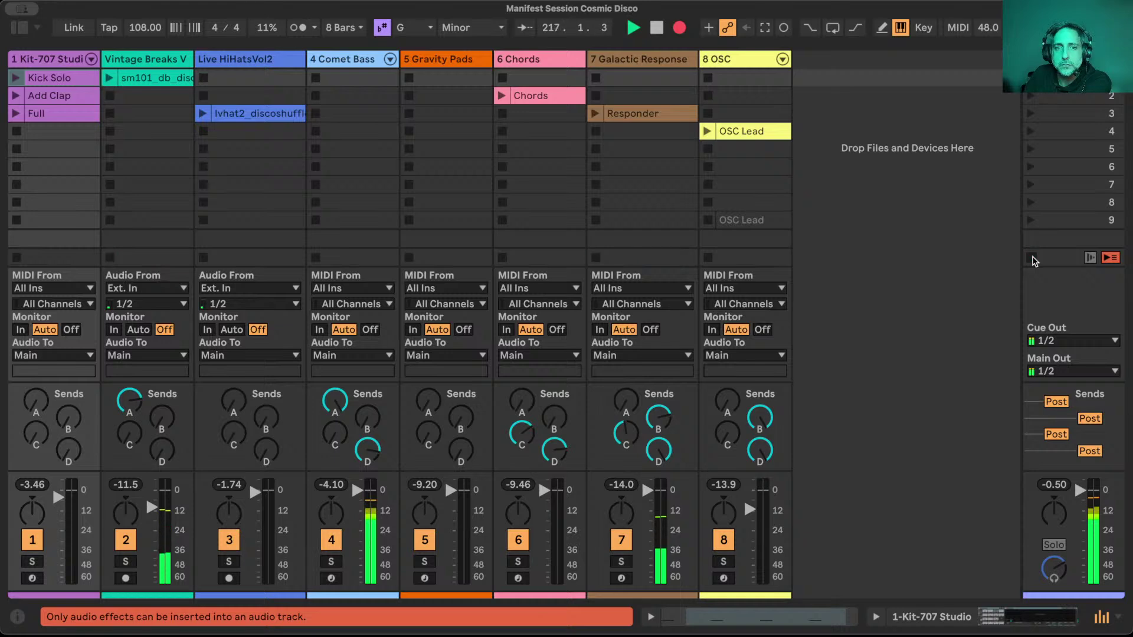
left_click(655, 28)
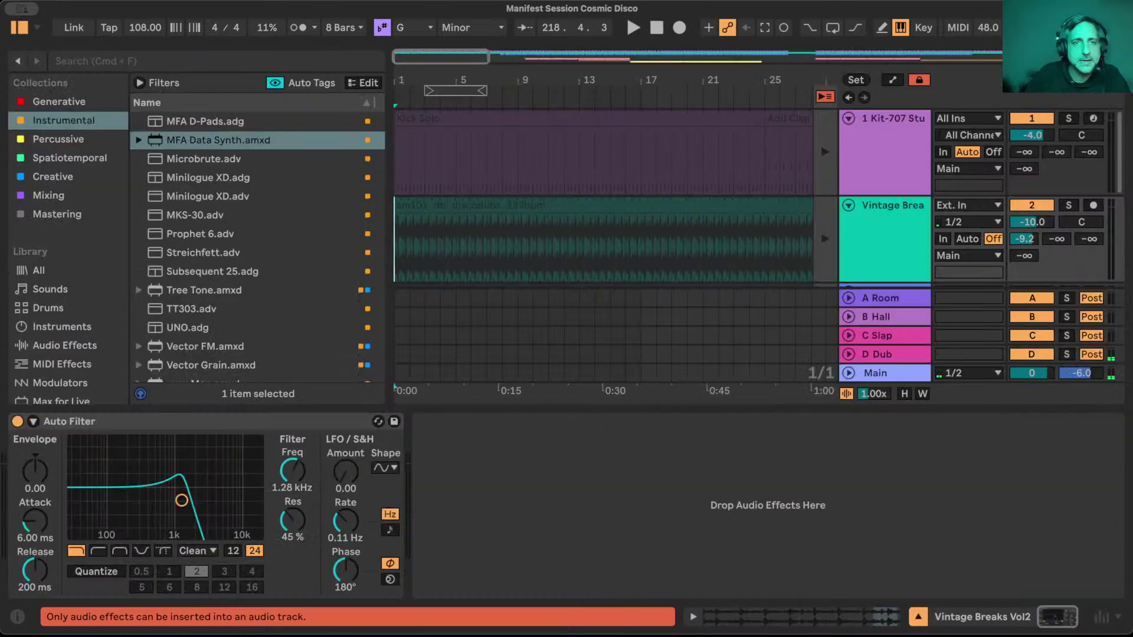
Hide the browser and return all tracks to playing back the Arrangement.
left_click_drag(388, 74, 244, 73)
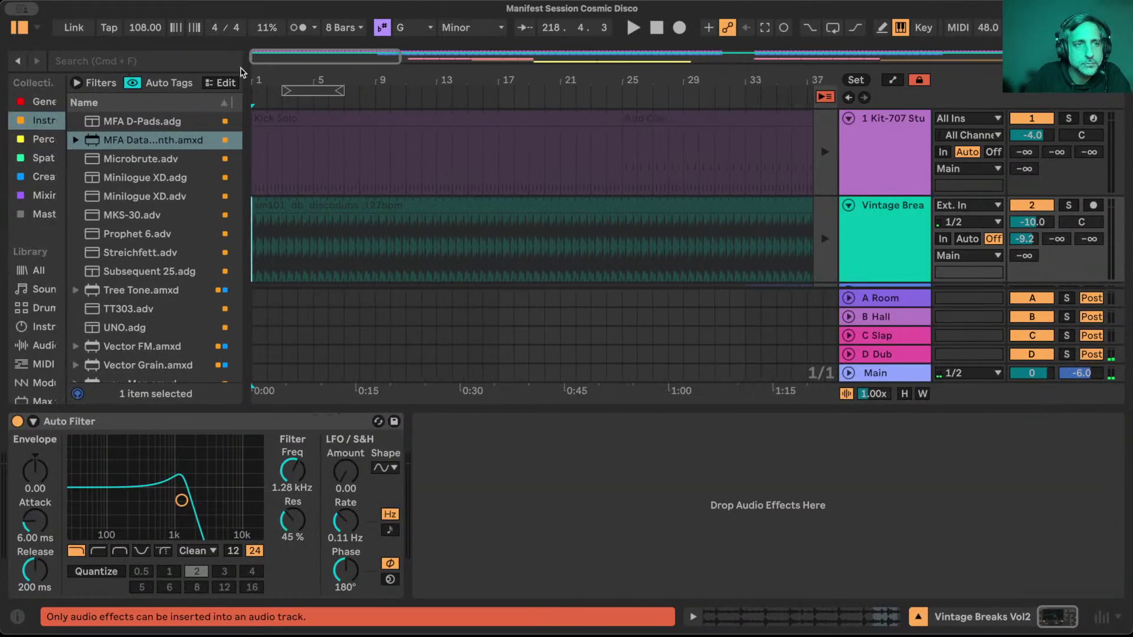
left_click(18, 27)
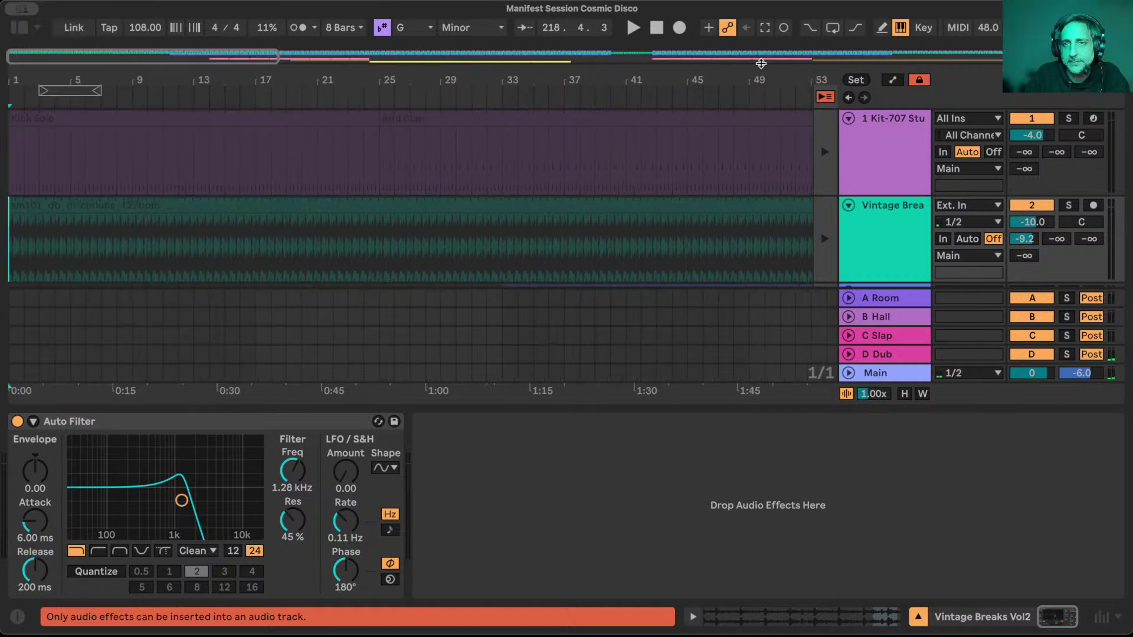
left_click(824, 95)
Examine which tracks recorded clips in the Arrangement, from the drums down to the OSC track.
scroll(684, 123, "down", 5)
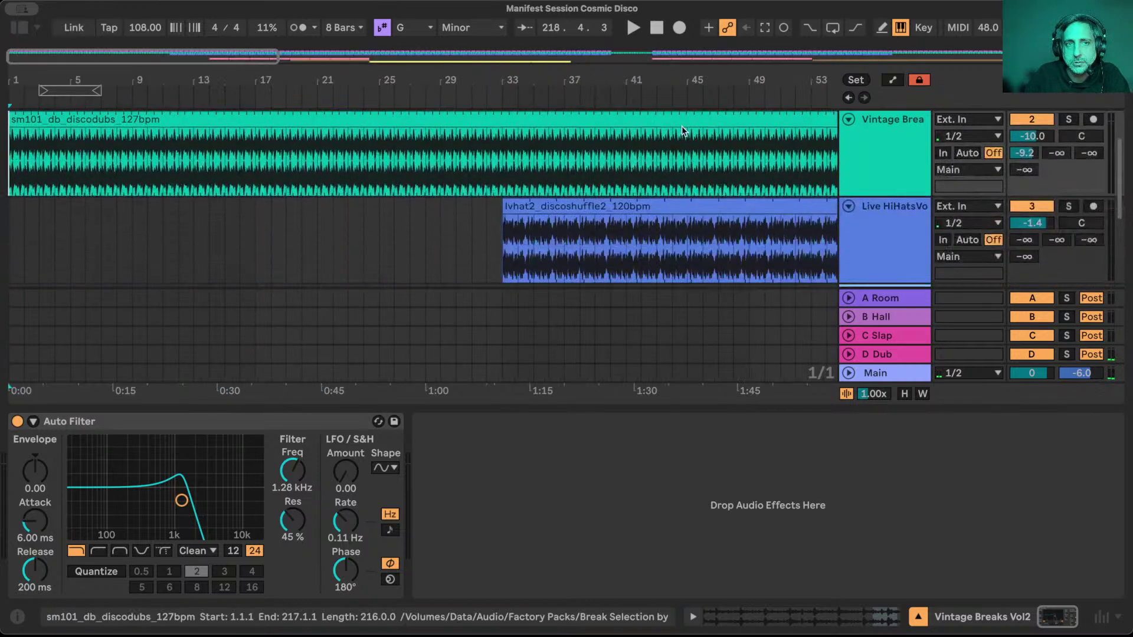
scroll(681, 130, "right", 2)
scroll(682, 130, "up", 5)
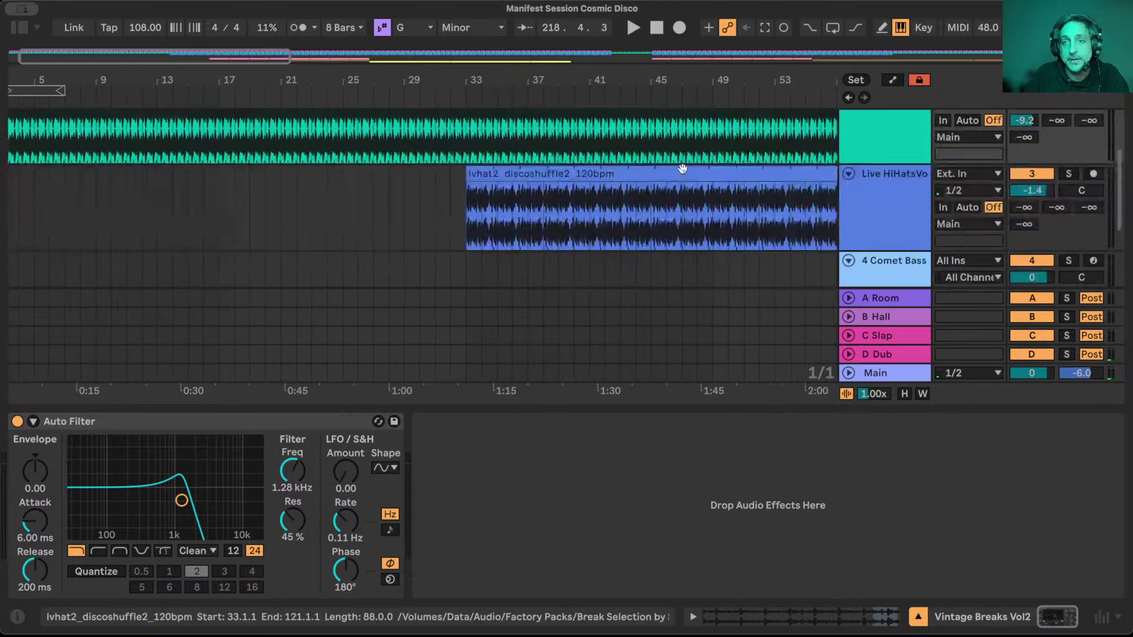
scroll(682, 169, "up", 3)
scroll(683, 171, "right", 2)
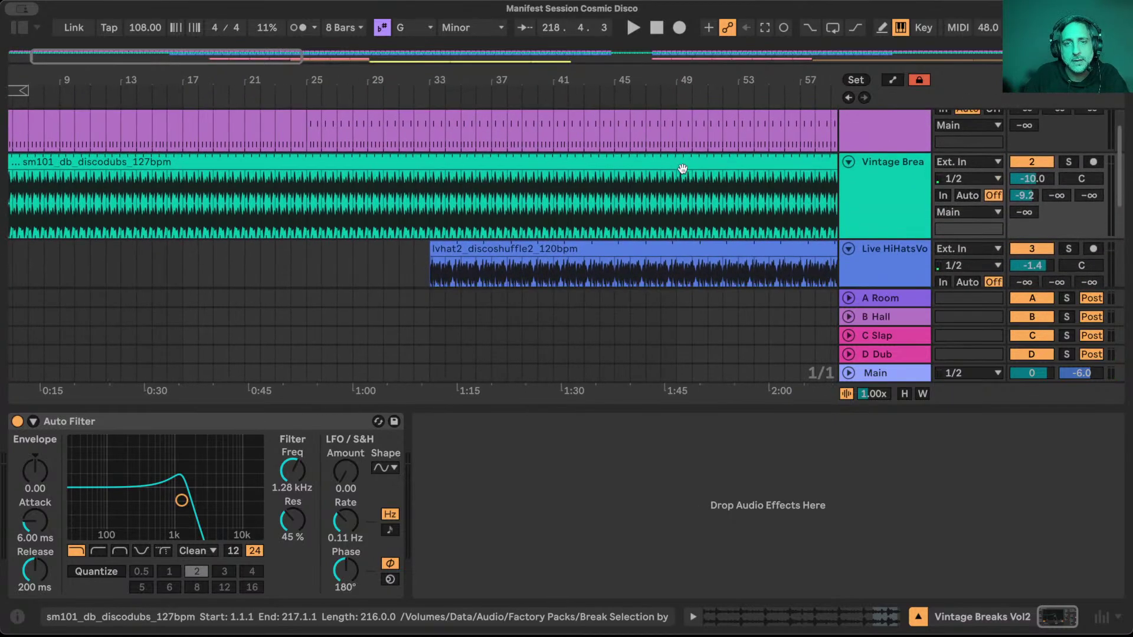
scroll(685, 173, "down", 8)
scroll(685, 173, "down", 1)
scroll(684, 173, "right", 4)
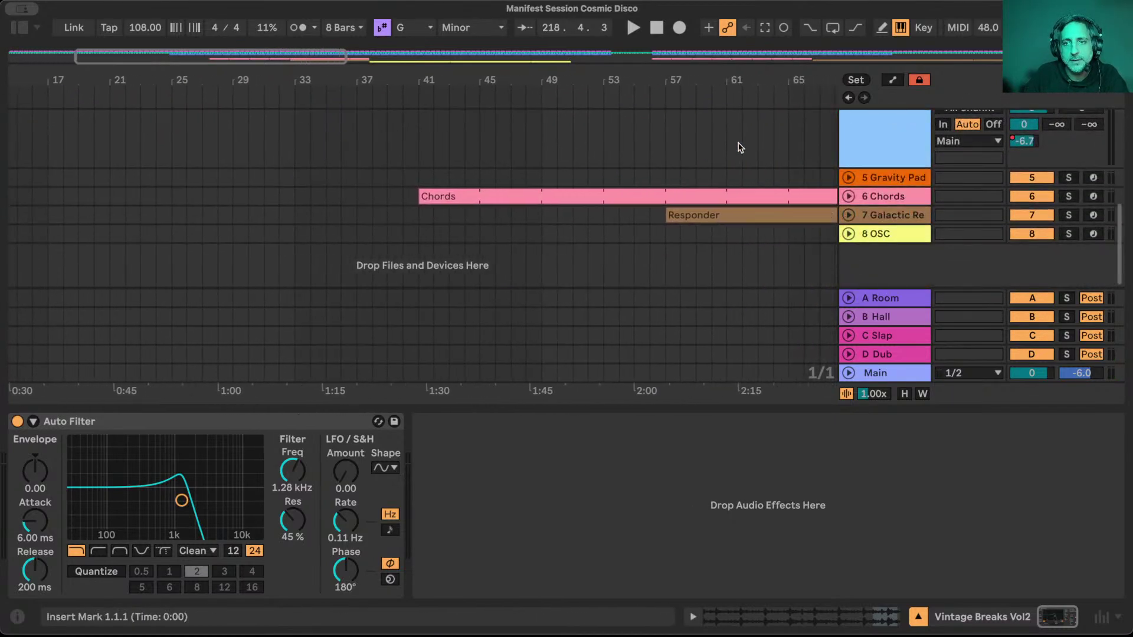
scroll(790, 172, "up", 3)
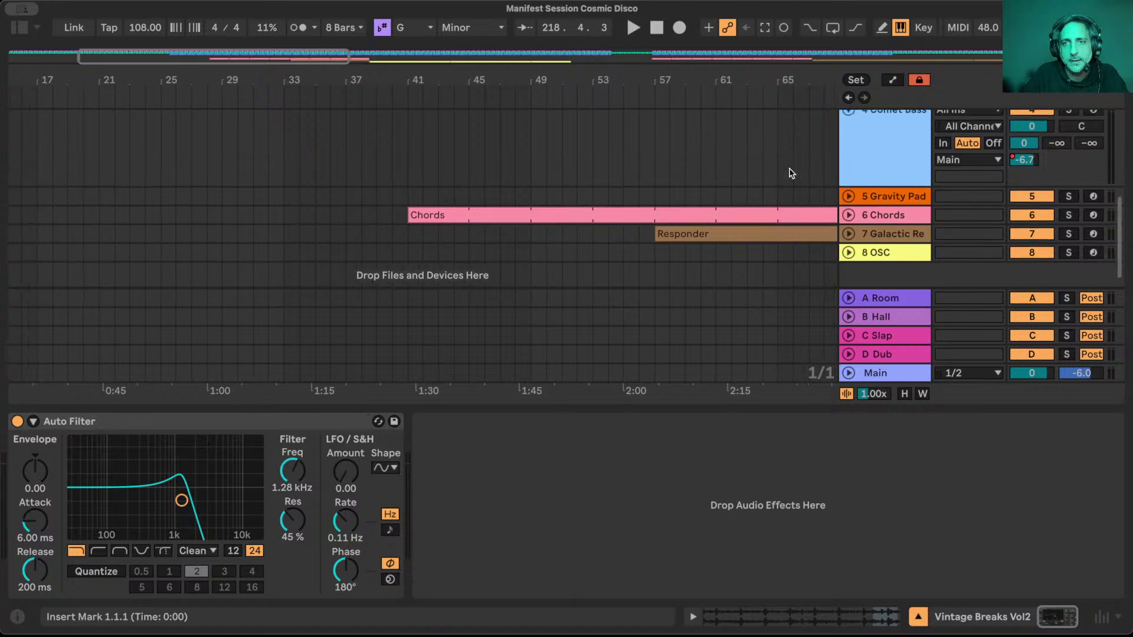
scroll(790, 172, "right", 6)
scroll(618, 195, "down", 5)
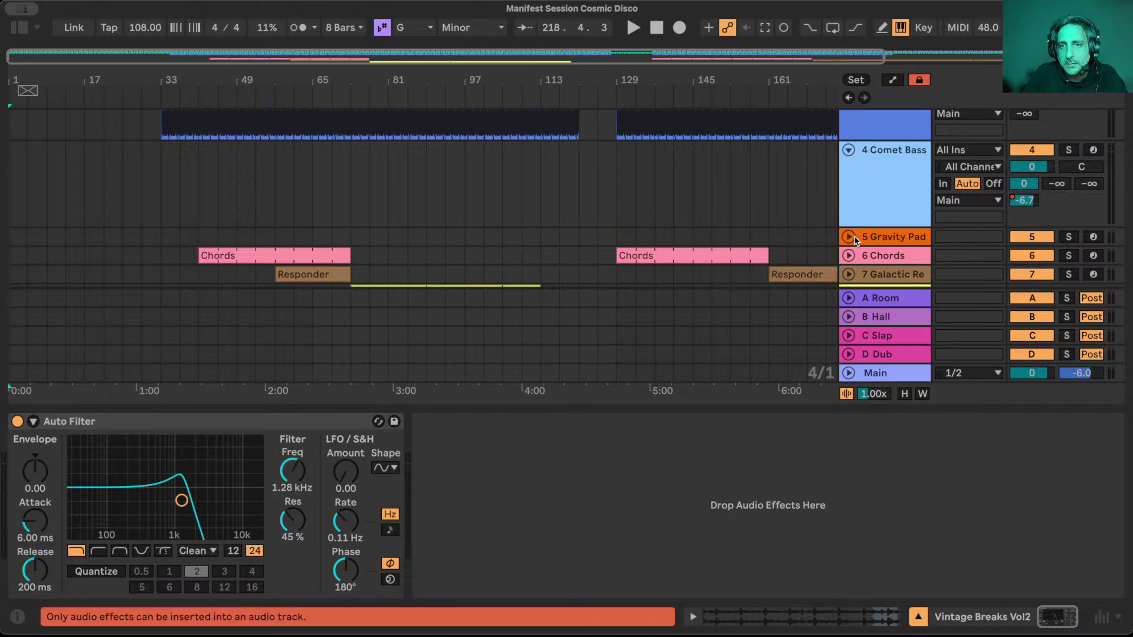
scroll(850, 242, "down", 2)
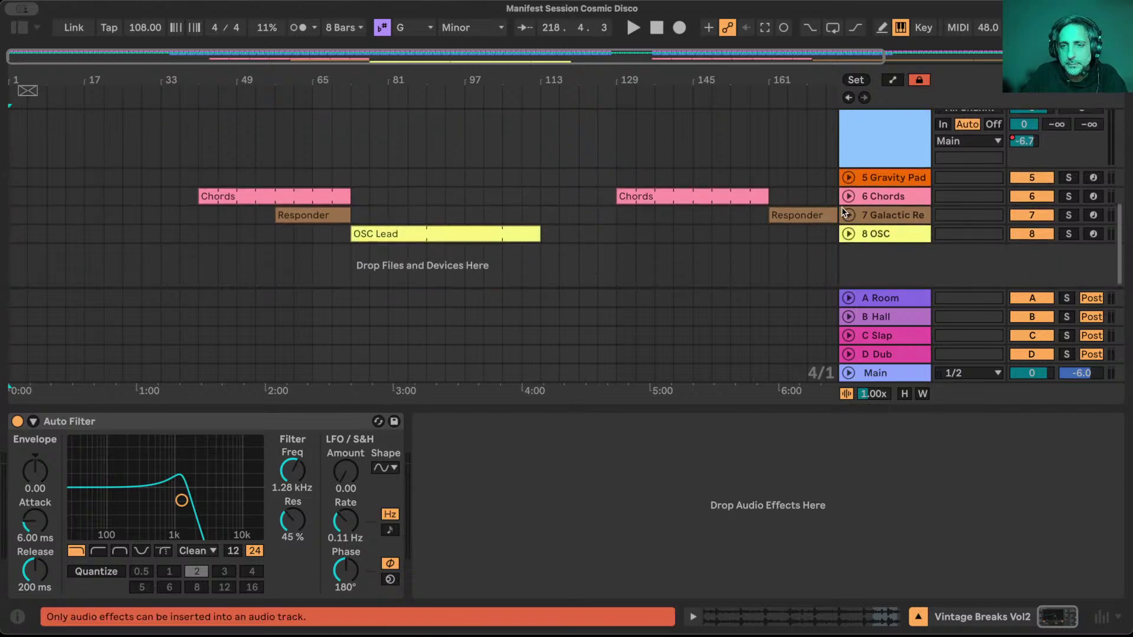
scroll(861, 200, "up", 4)
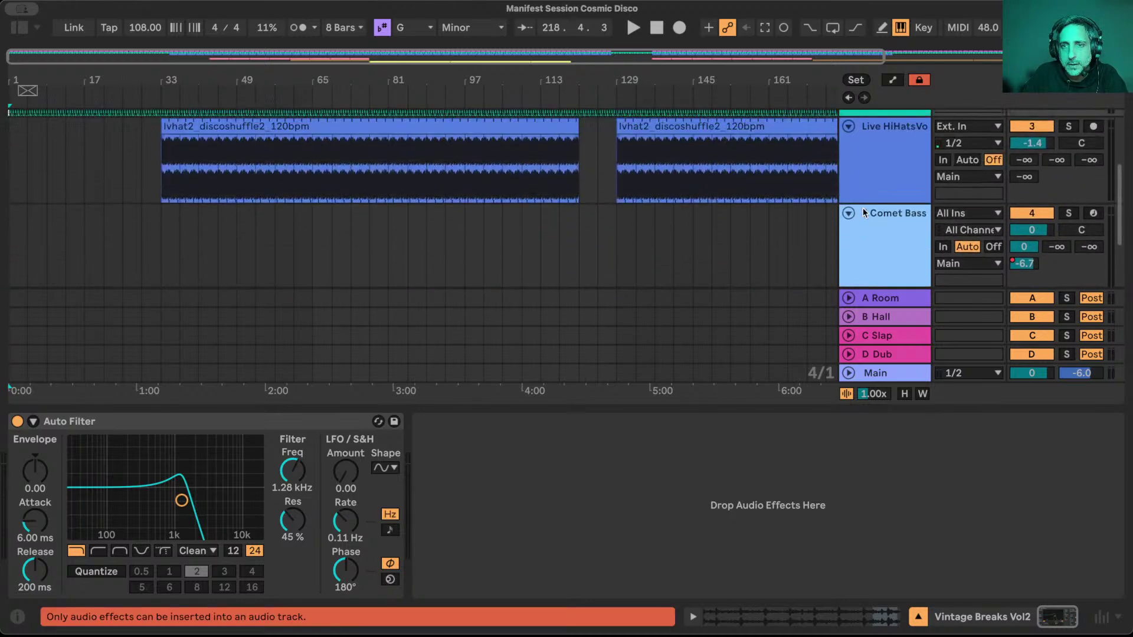
View the device chains of Comet Bass and Gravity Pads, placing the insert marker at bar 173.
left_click(888, 229)
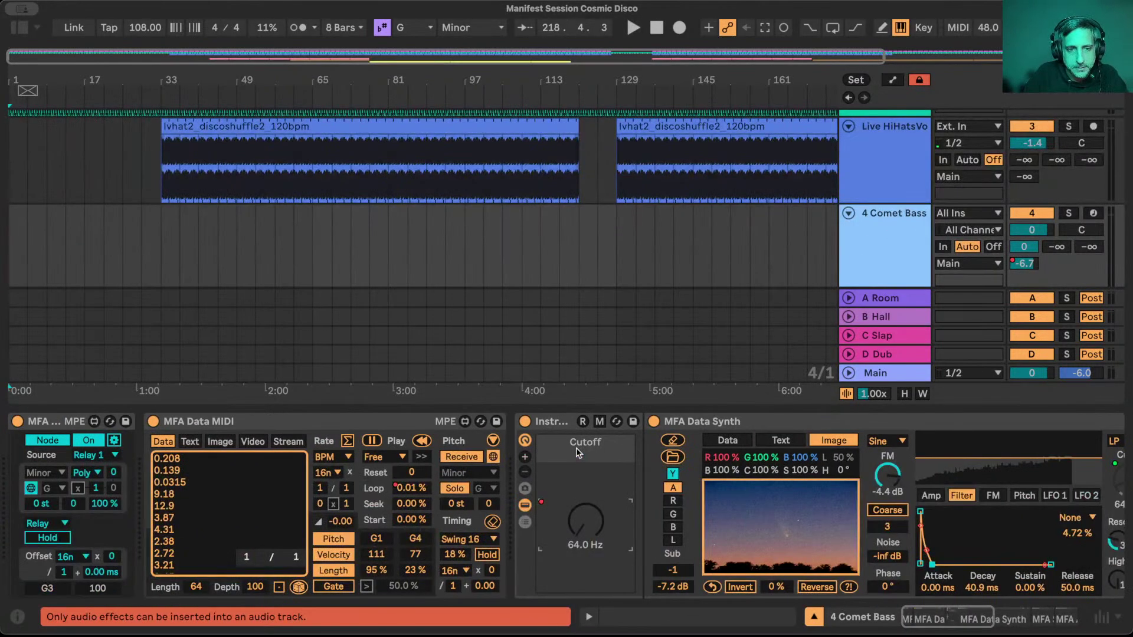
left_click(827, 243)
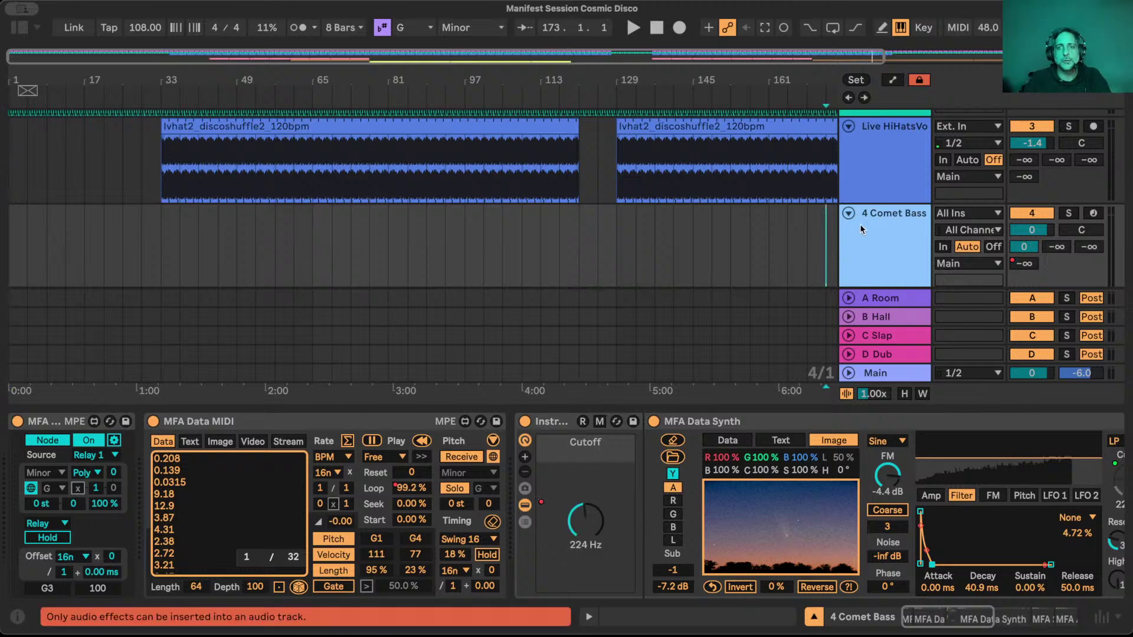
scroll(852, 222, "down", 4)
key("Down")
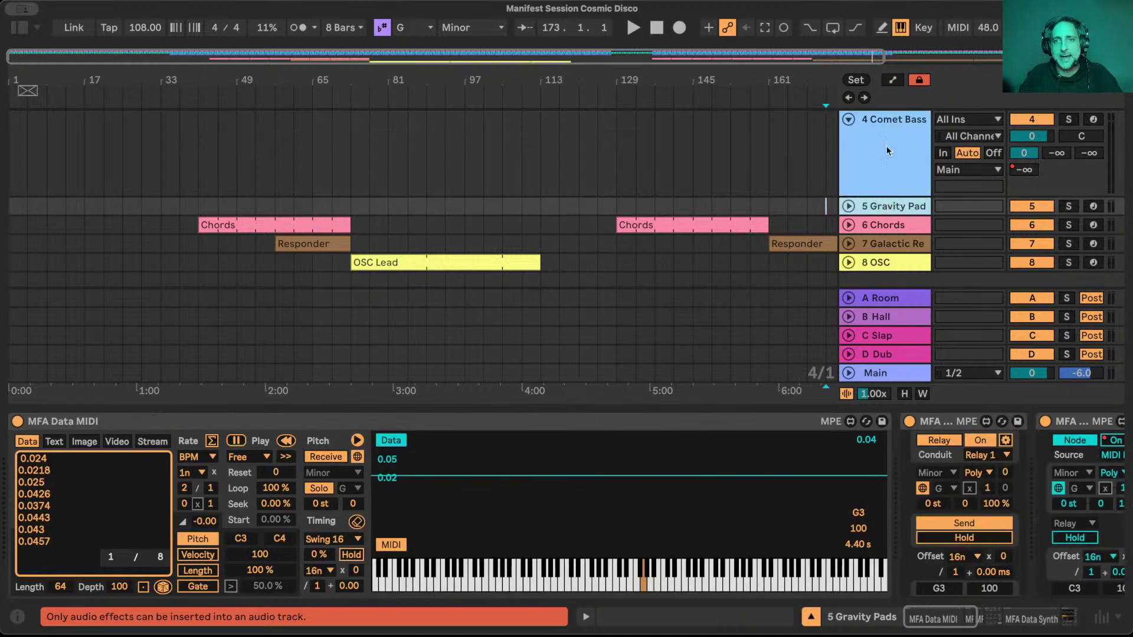
Insert a new MIDI track below Comet Bass and delete its default MFA X-Relay and Drift devices.
left_click(886, 146)
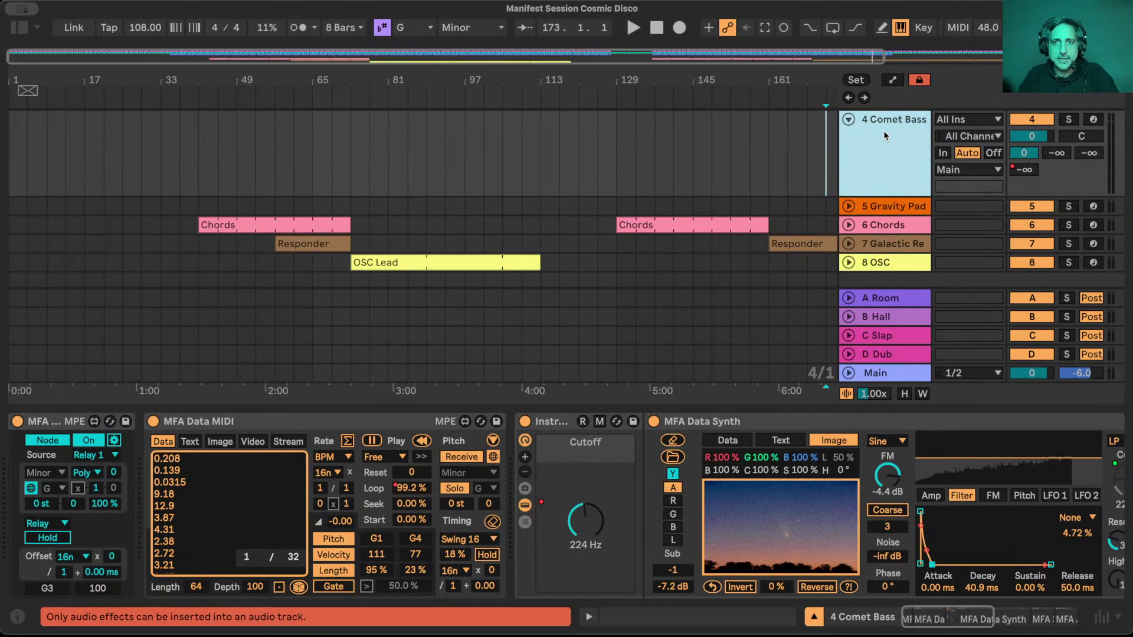
key("super+shift+t")
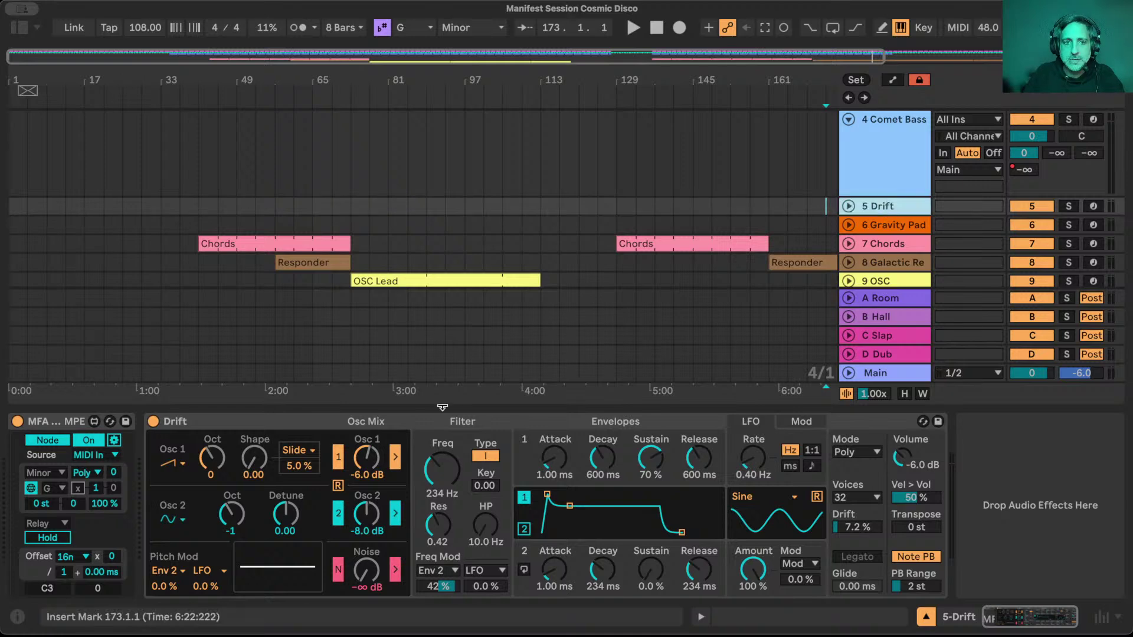
left_click(266, 420)
left_click(49, 418)
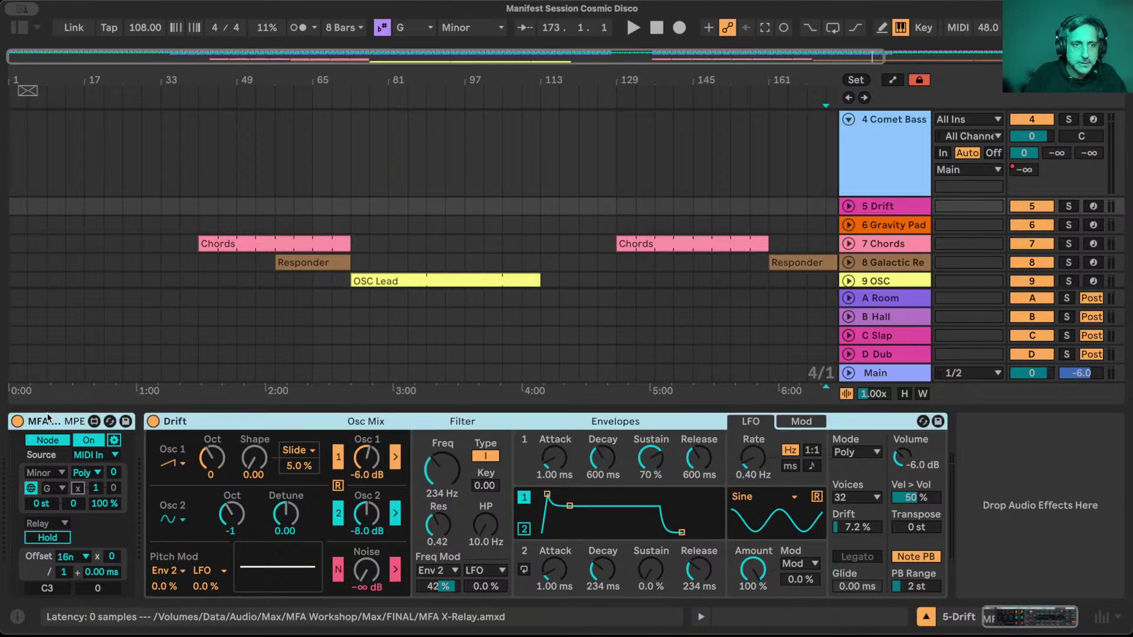
key("Delete")
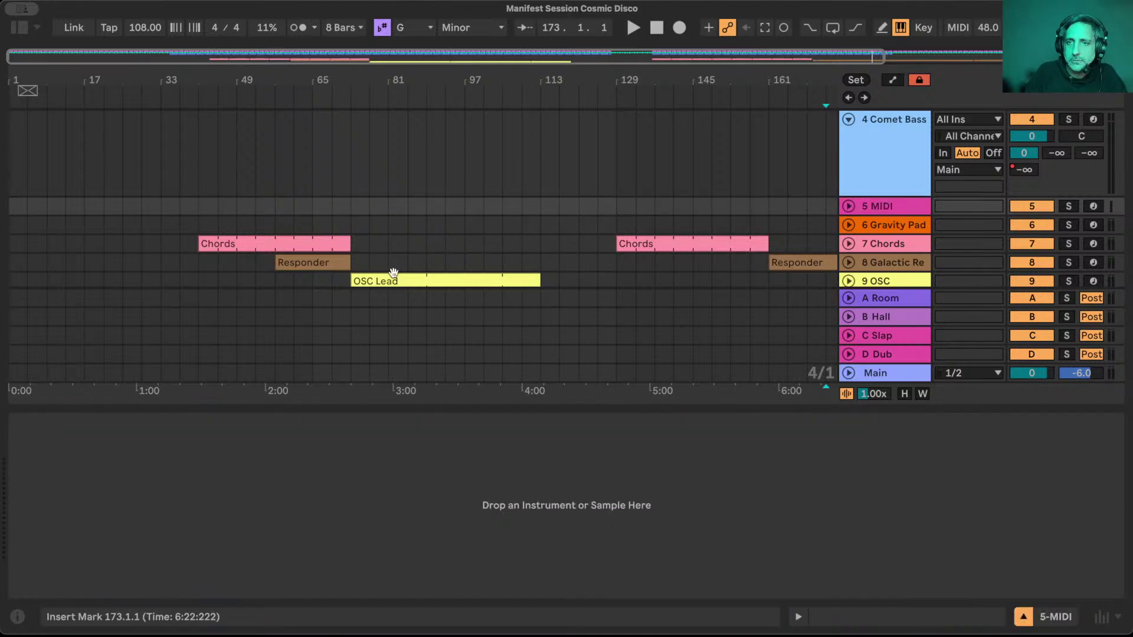
Insert a new MIDI track below Gravity Pads and delete its default MFA X-Relay and Drift devices.
left_click(900, 224)
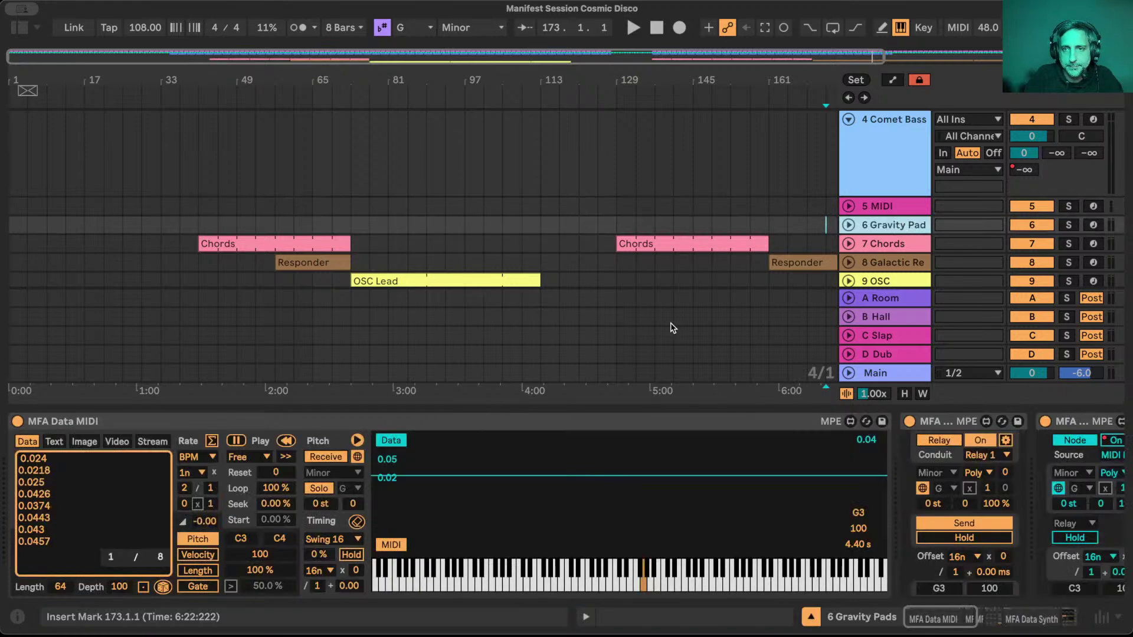
key("ctrl+v")
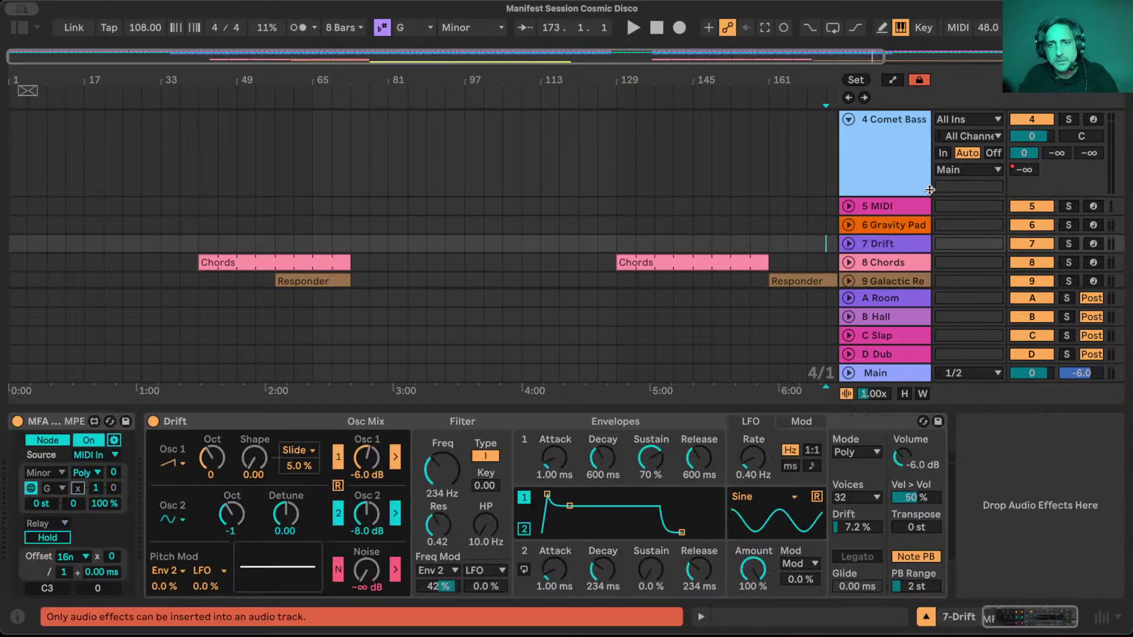
left_click(397, 420)
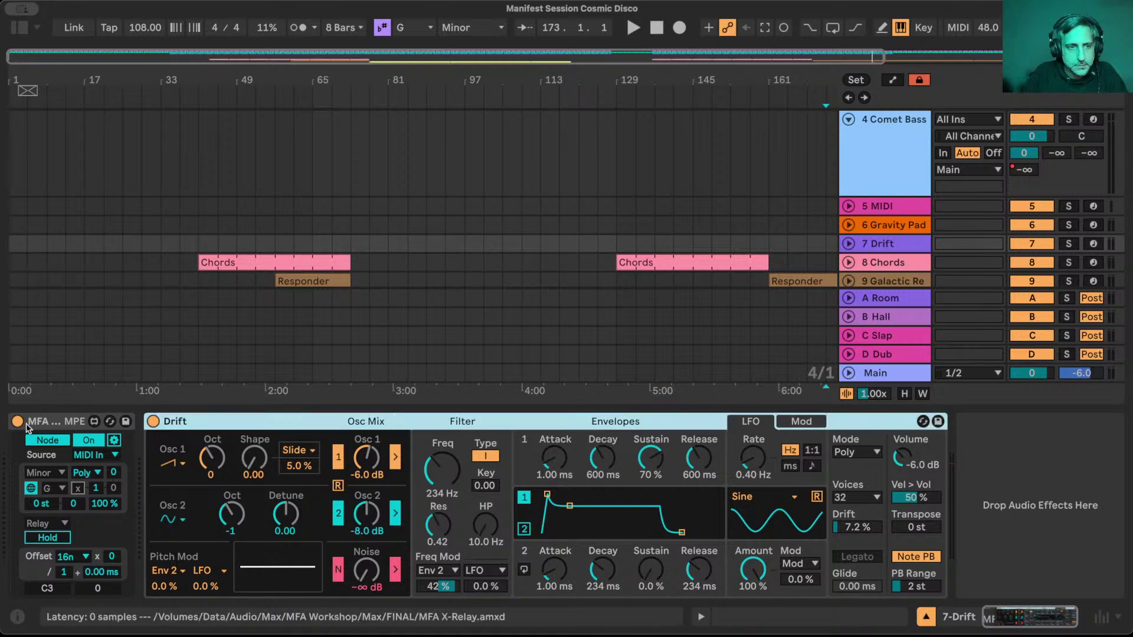
left_click(59, 420, "shift")
key("Delete")
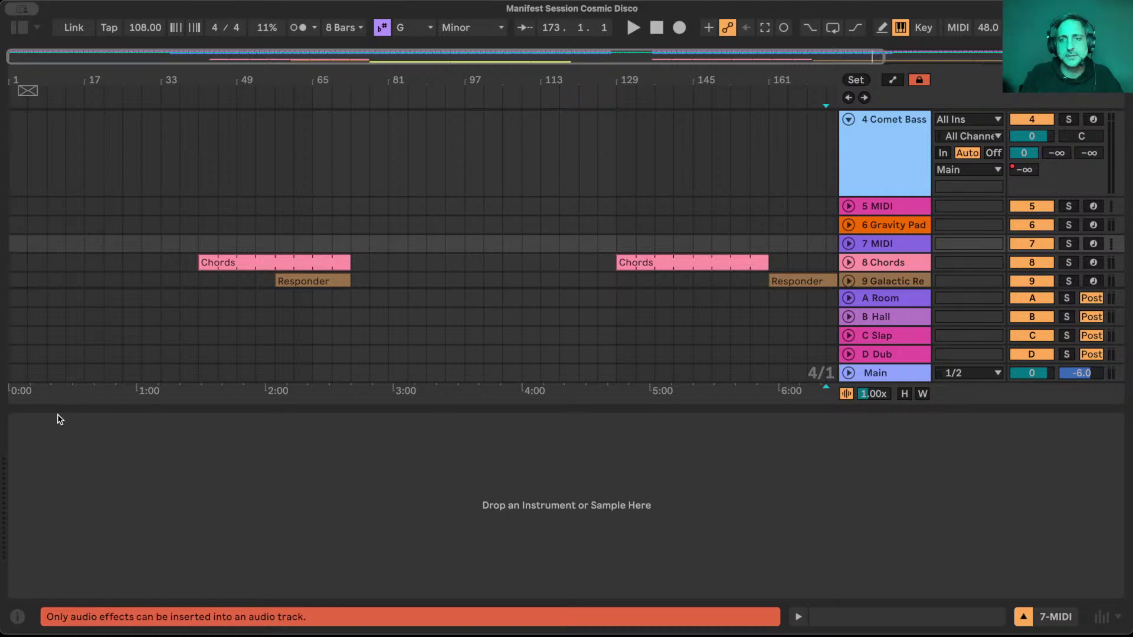
Rename the new MIDI track below Comet Bass as "Bass Capture".
scroll(126, 240, "up", 1)
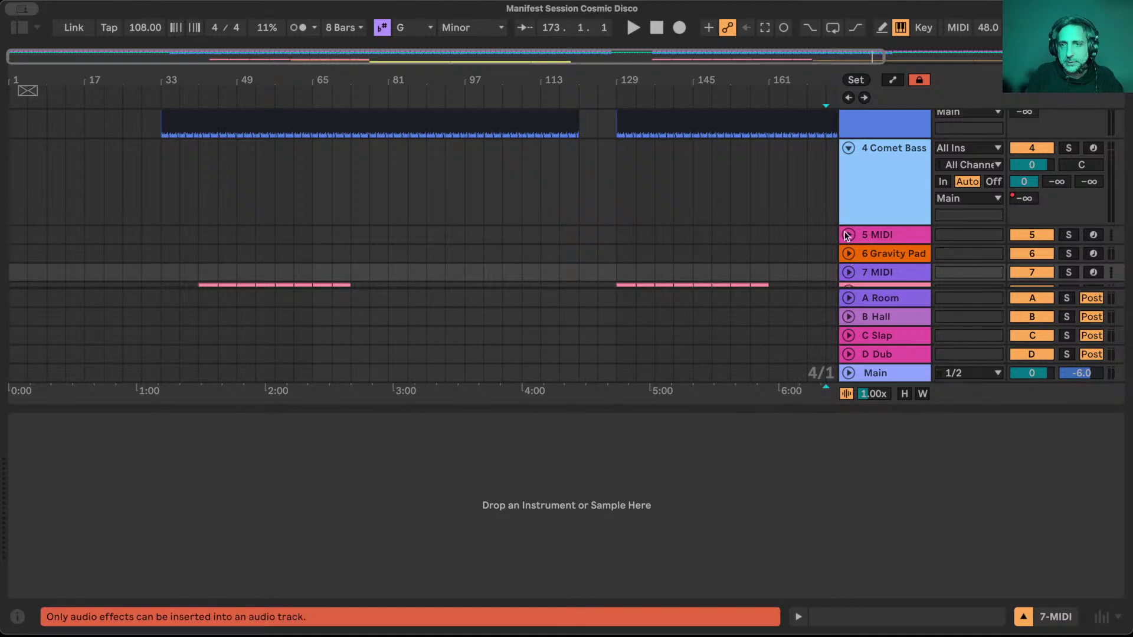
left_click(876, 236)
key("super+r")
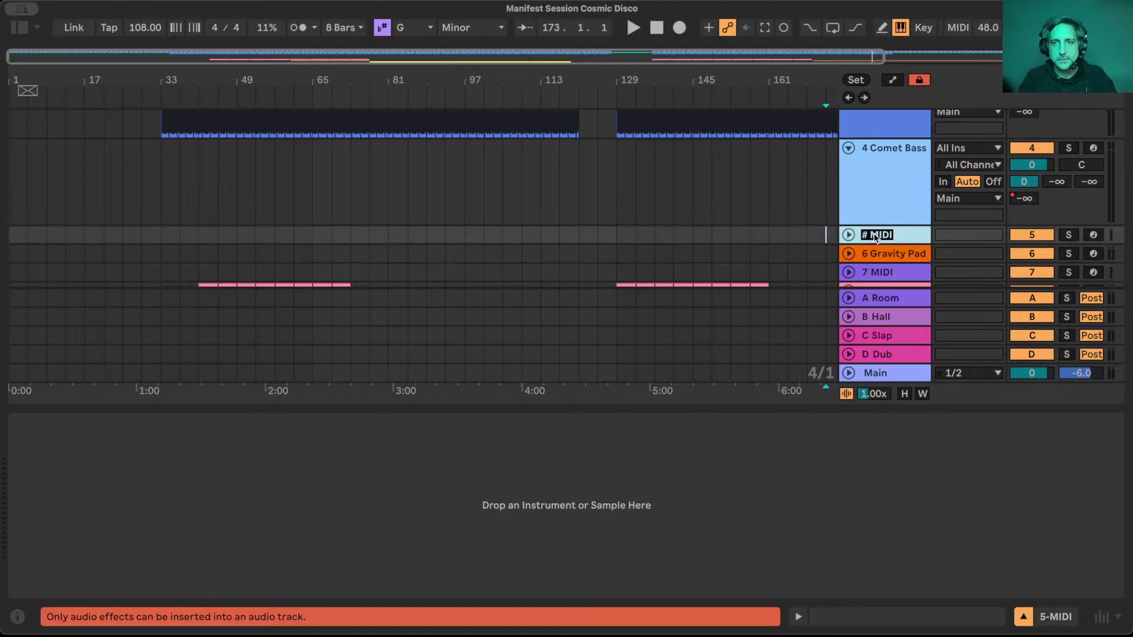
type("# Eass caot")
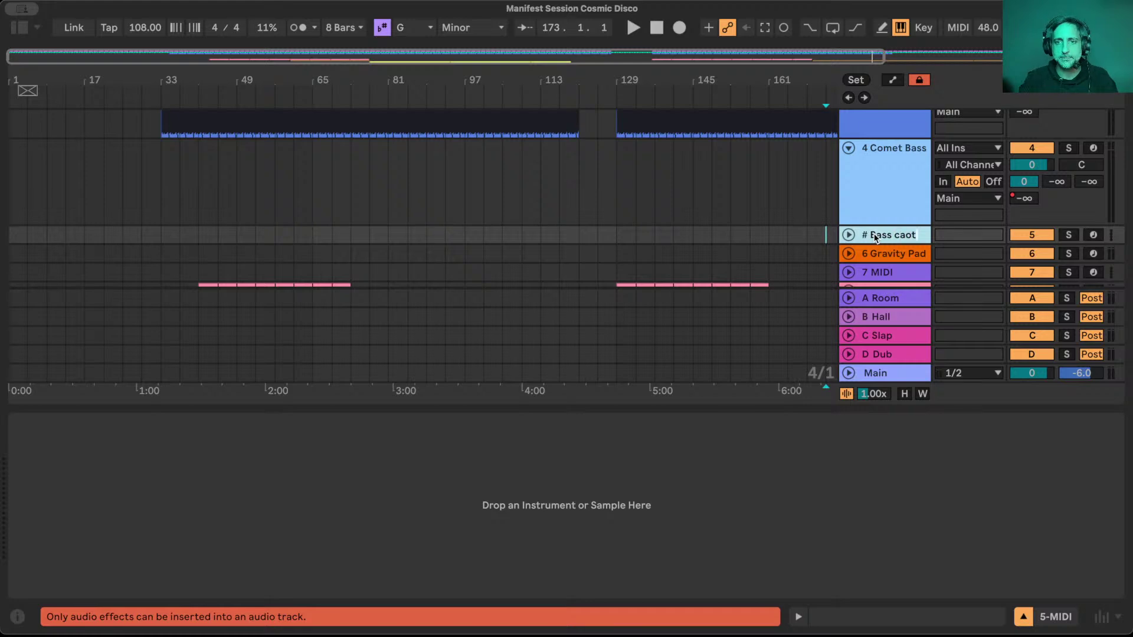
type("ure")
key("Return")
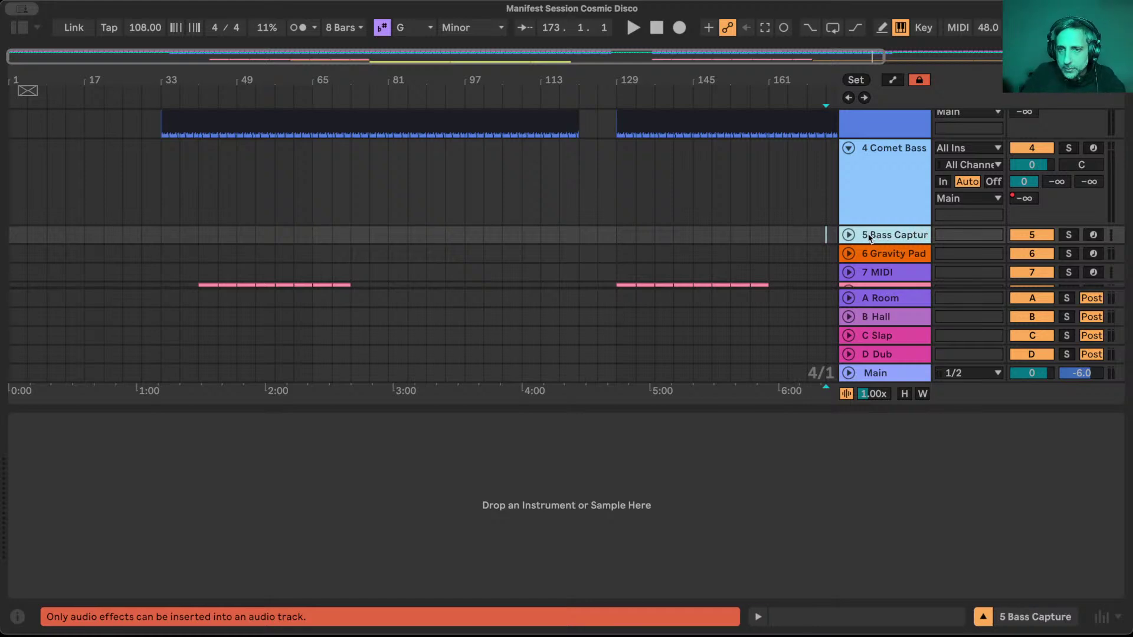
Widen the track name column and rename the MIDI track below Gravity Pads as "Pad Capture".
left_click_drag(837, 120, 808, 119)
left_click(857, 275)
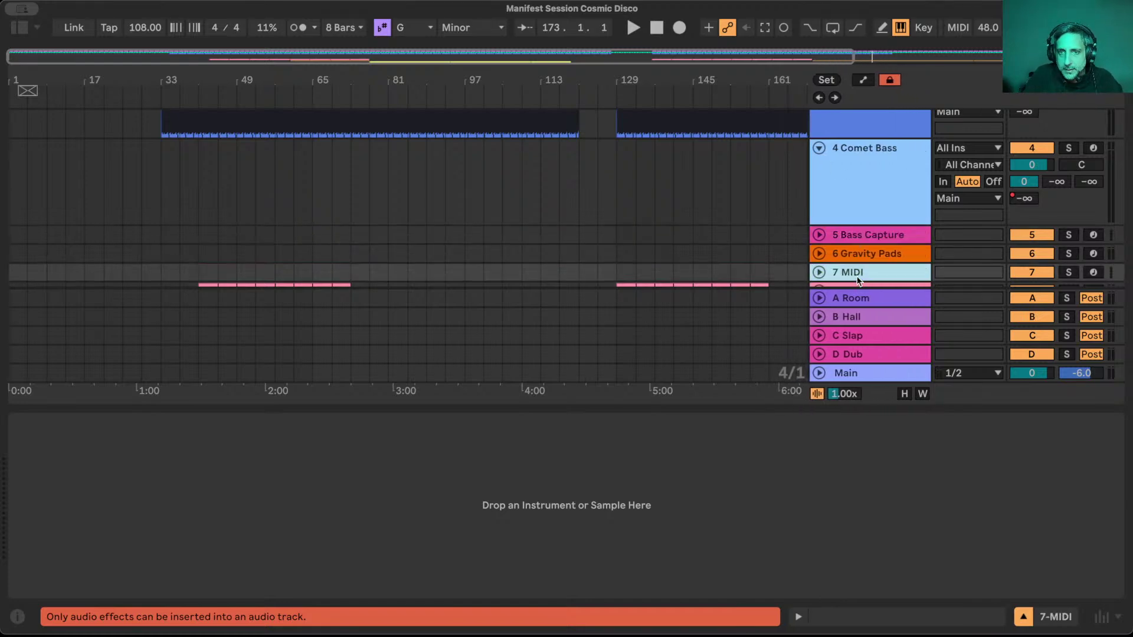
key("super+r")
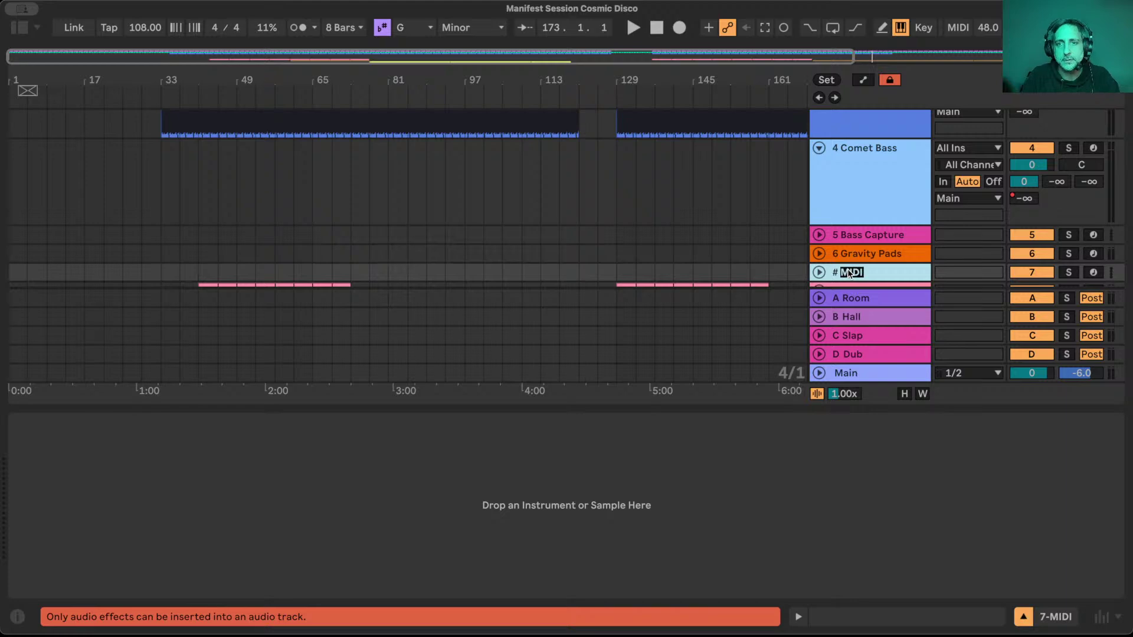
type("Pad")
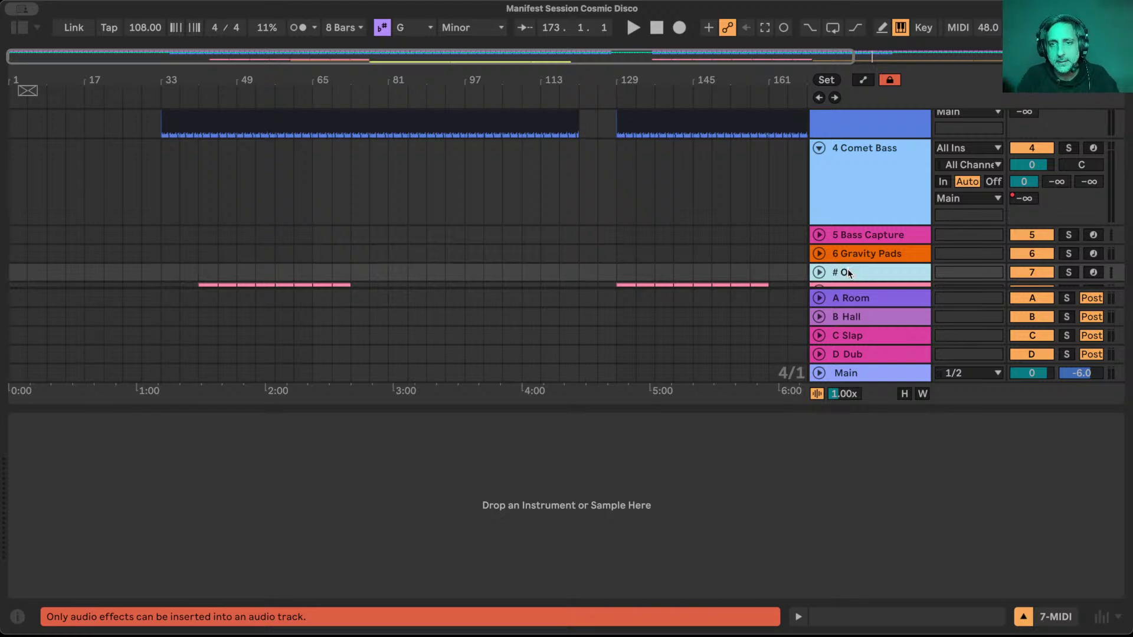
type(" Capture")
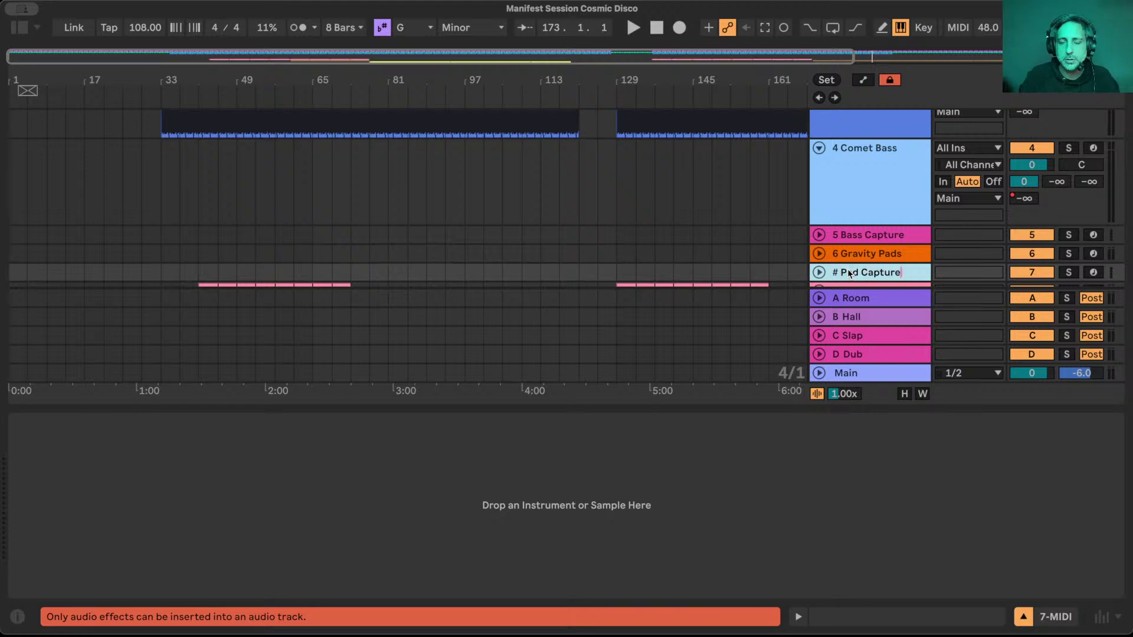
key("Return")
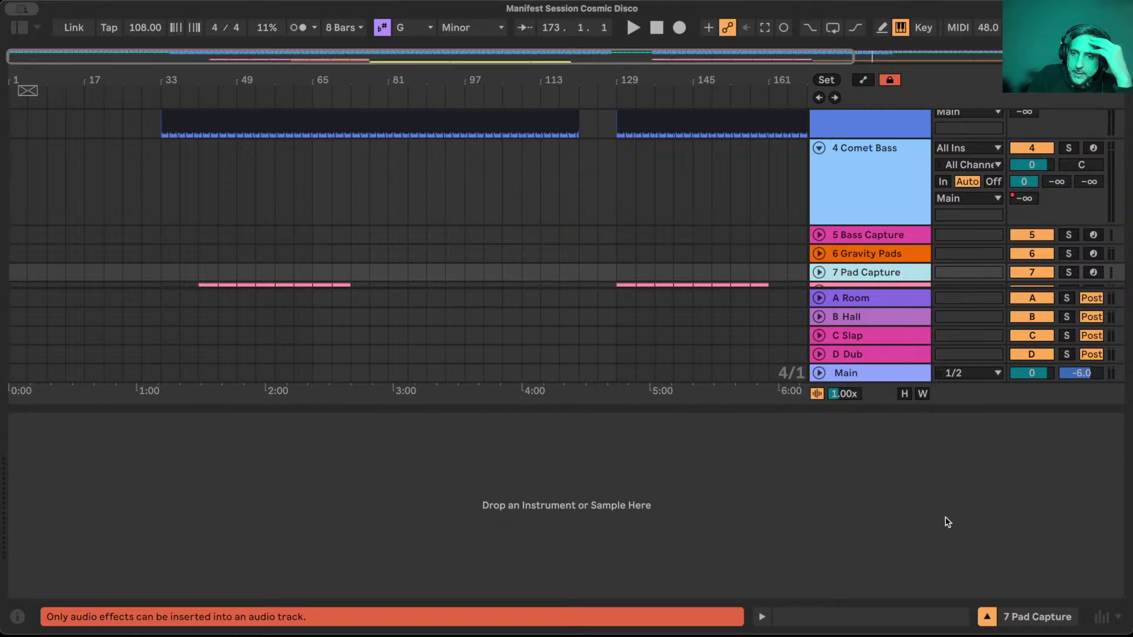
Hide the device view and set Bass Capture's MIDI input to 4 Comet Bass, keeping Post FX as its source point.
left_click(987, 617)
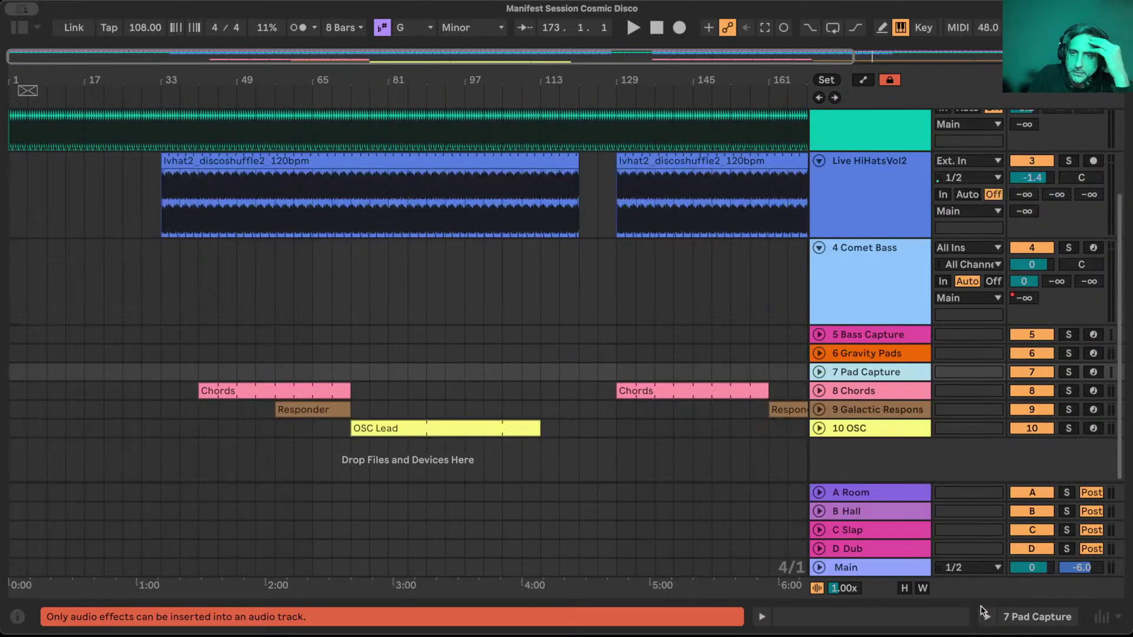
left_click(817, 335)
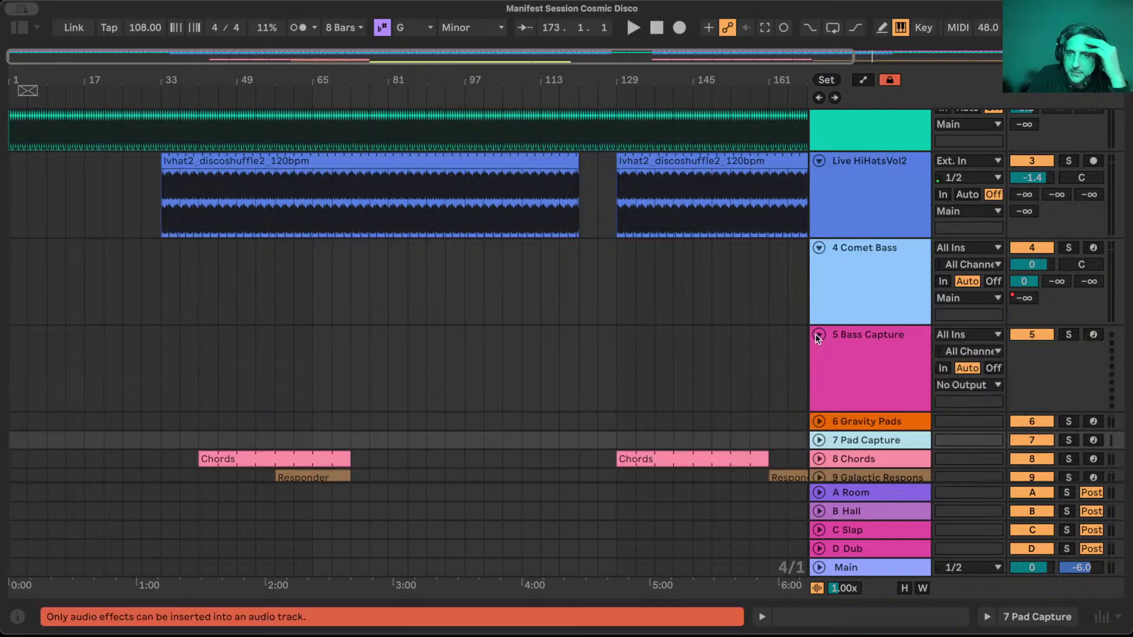
left_click(972, 336)
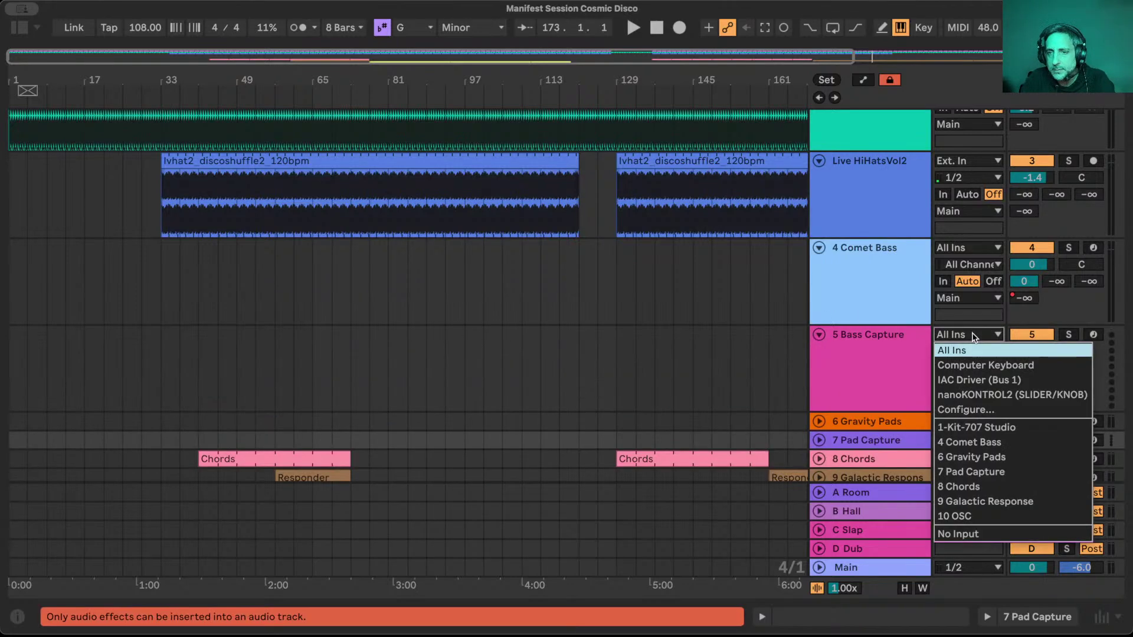
left_click(973, 443)
left_click(971, 353)
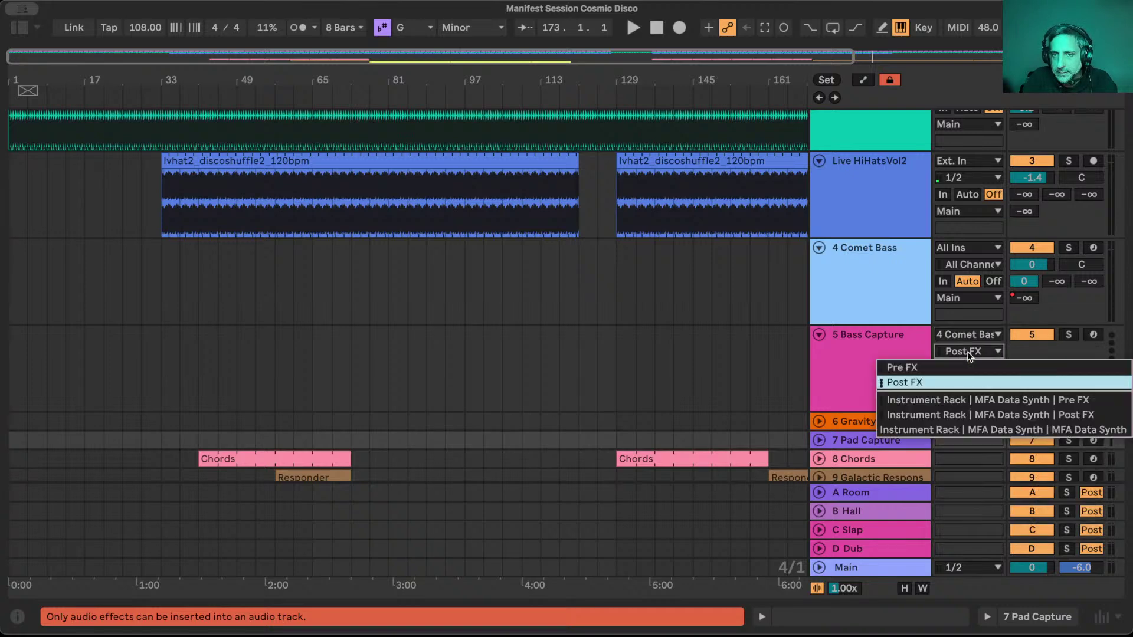
left_click(968, 353)
left_click(968, 352)
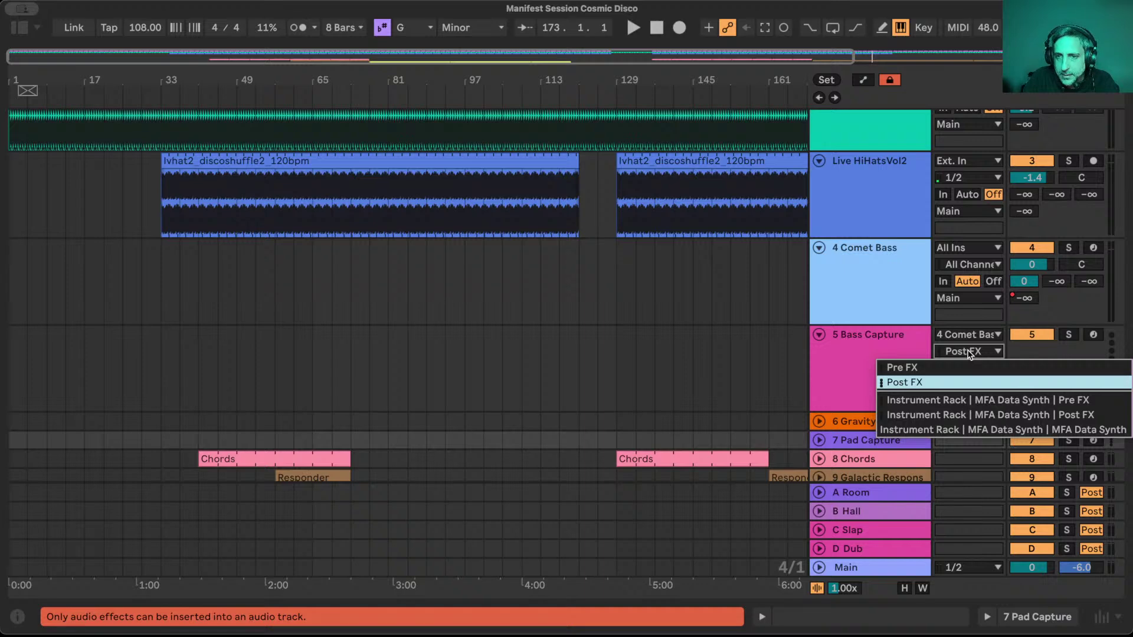
left_click(968, 352)
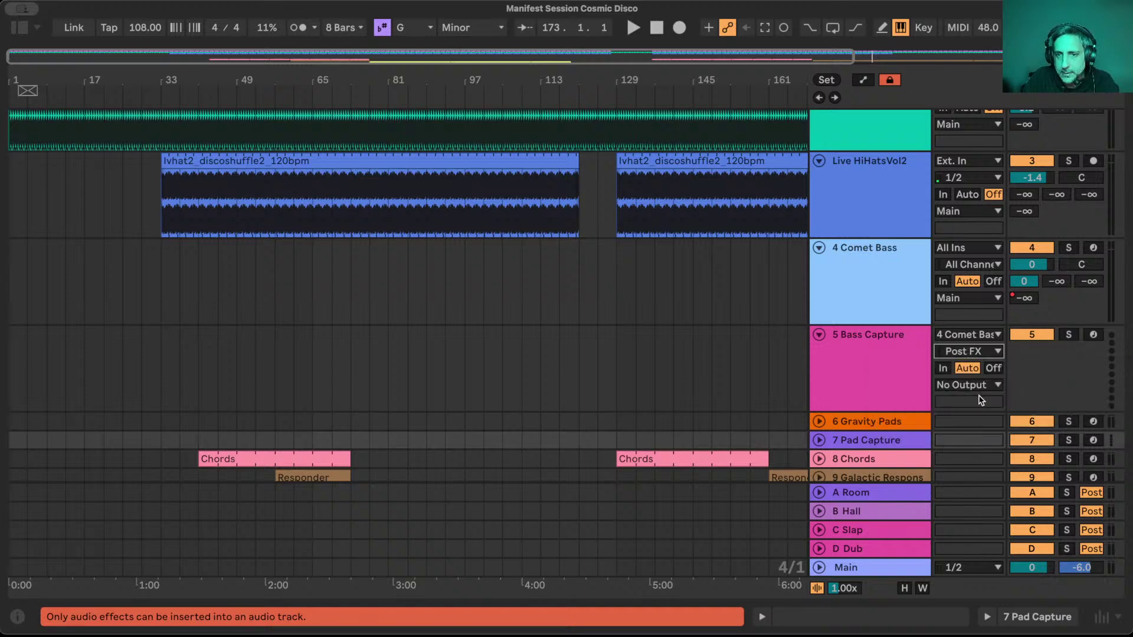
key("super+z")
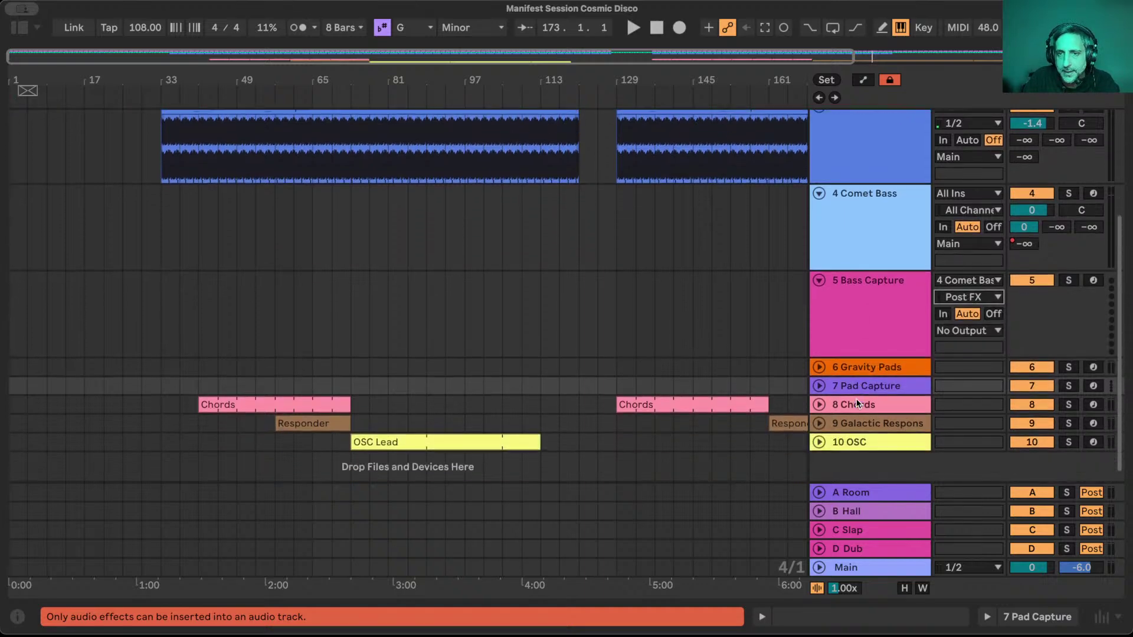
Unfold Pad Capture and set its MIDI input to 6 Gravity Pads, keeping Post FX as its source point.
left_click(819, 385)
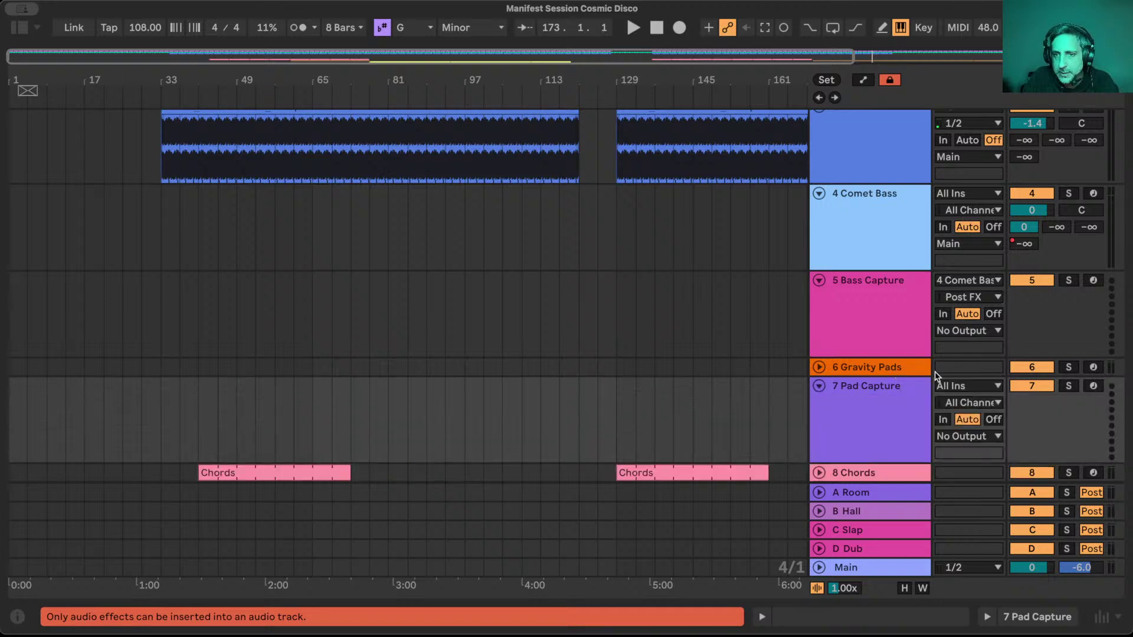
left_click(991, 390)
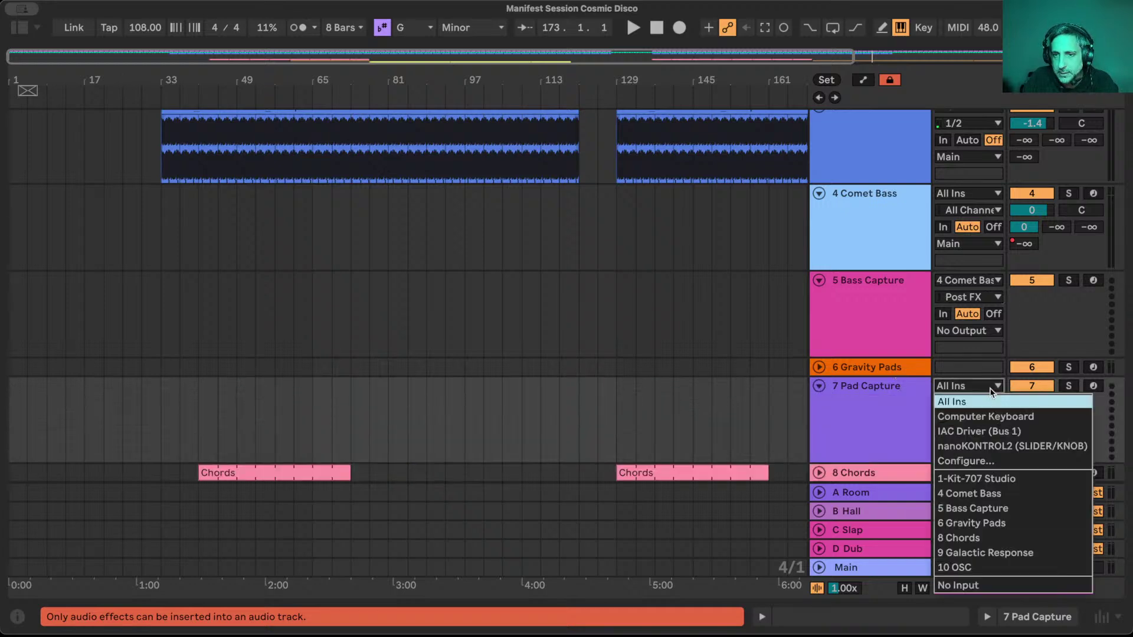
left_click(981, 523)
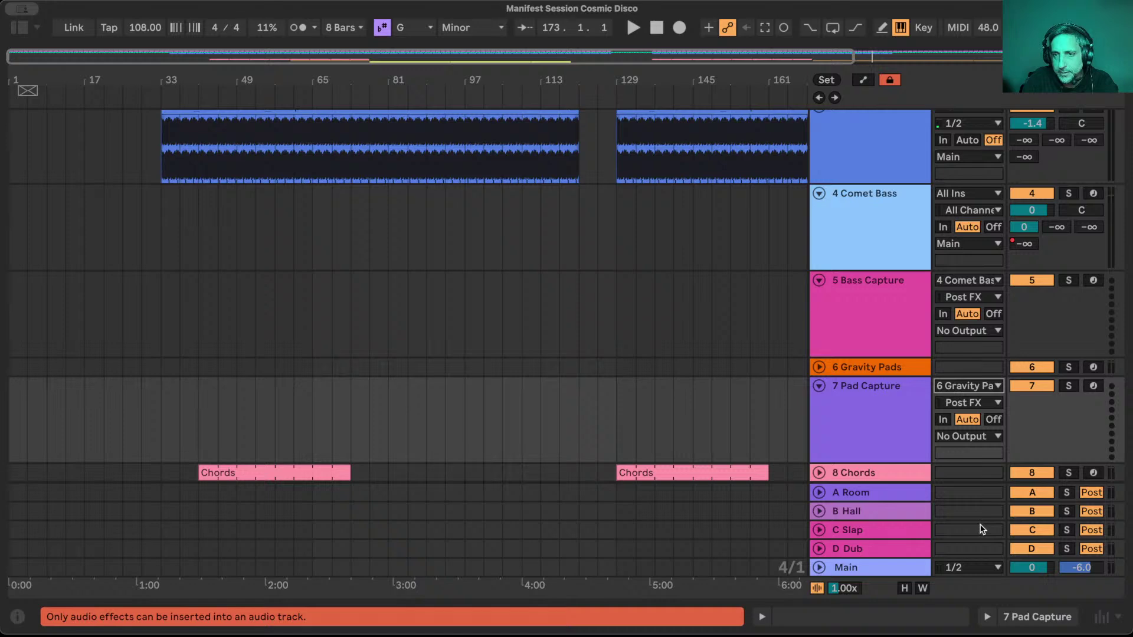
left_click(997, 402)
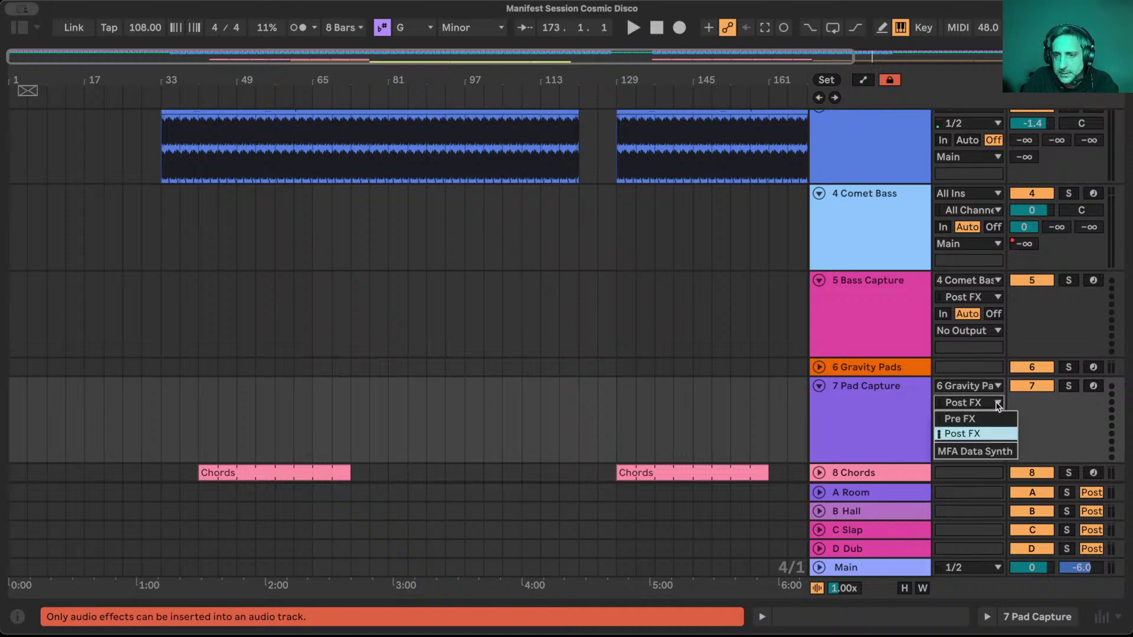
left_click(997, 403)
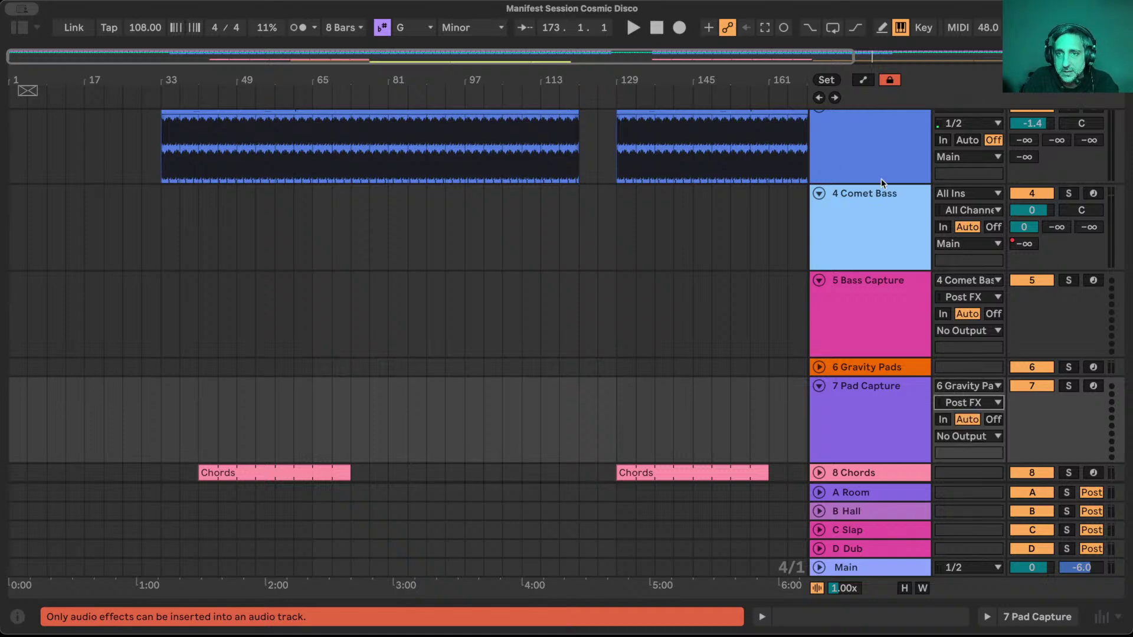
Examine the Gravity Pads device chain from MFA Data MIDI through Chord to MFA Data Synth.
double_click(872, 407)
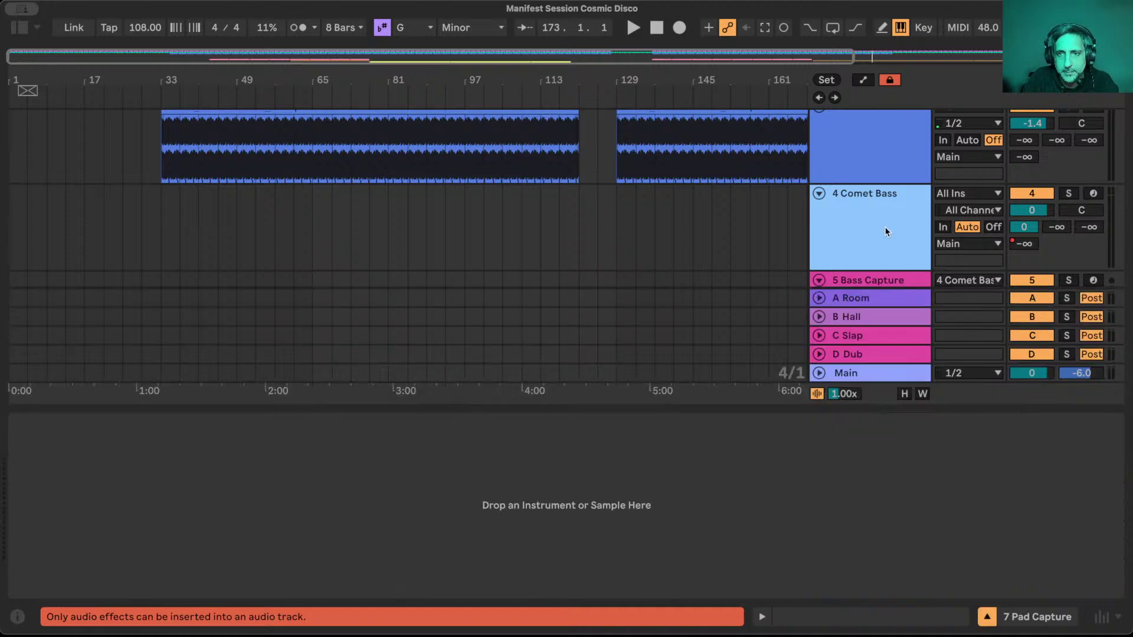
scroll(885, 232, "down", 8)
left_click(874, 140)
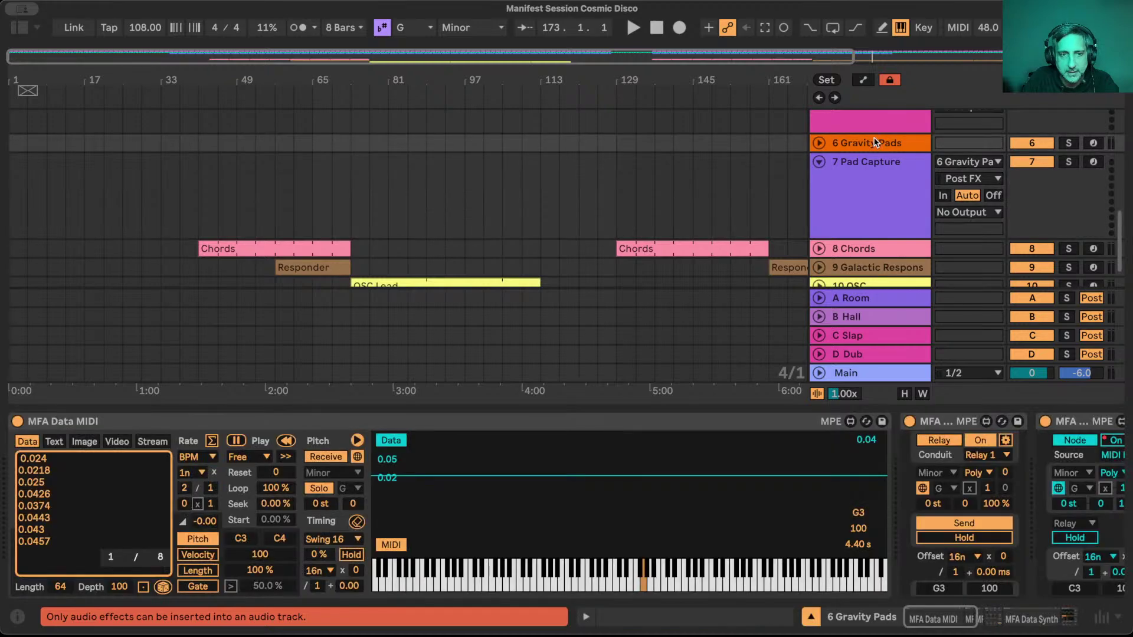
scroll(815, 447, "right", 10)
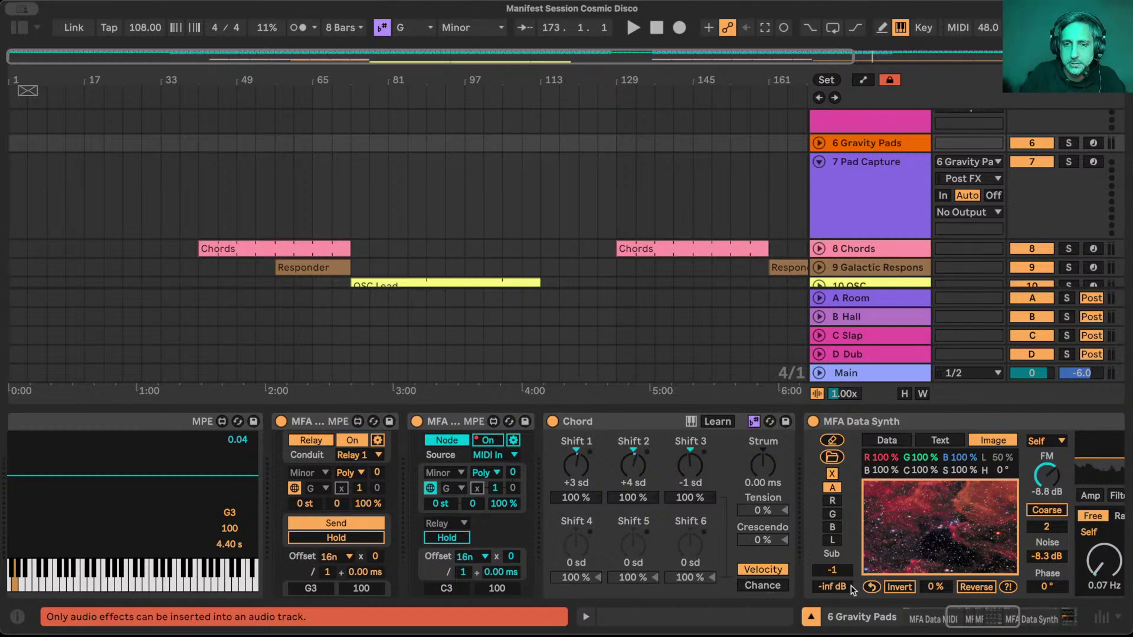
left_click(811, 615)
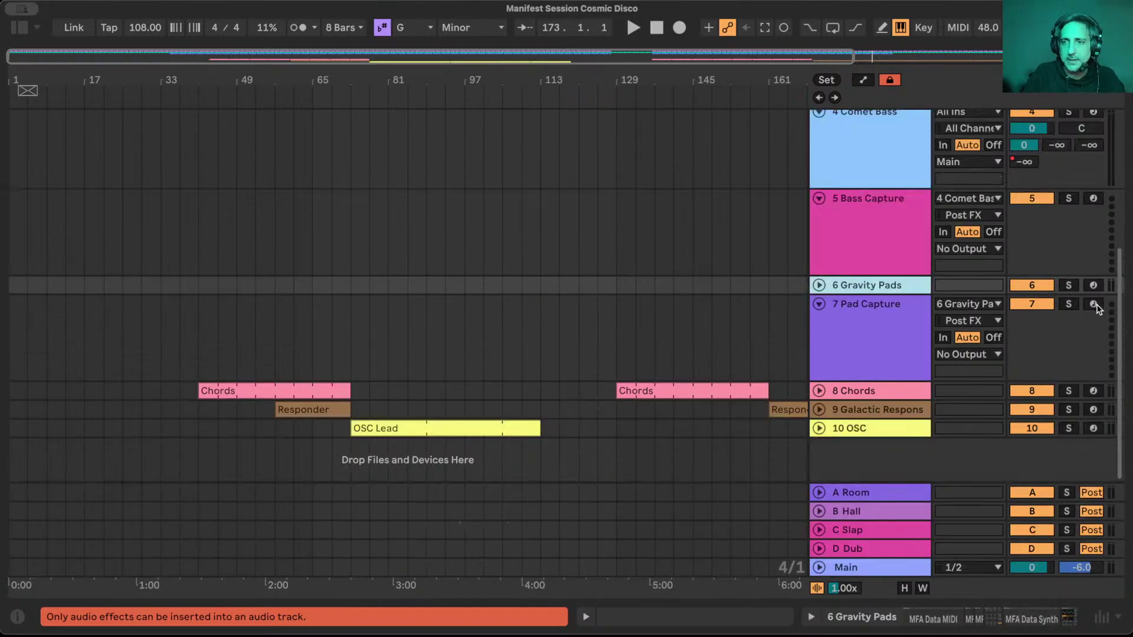
Arm Pad Capture and Bass Capture, and start recording their MIDI into the Arrangement from bar 1.
left_click(1093, 303)
left_click(1093, 198)
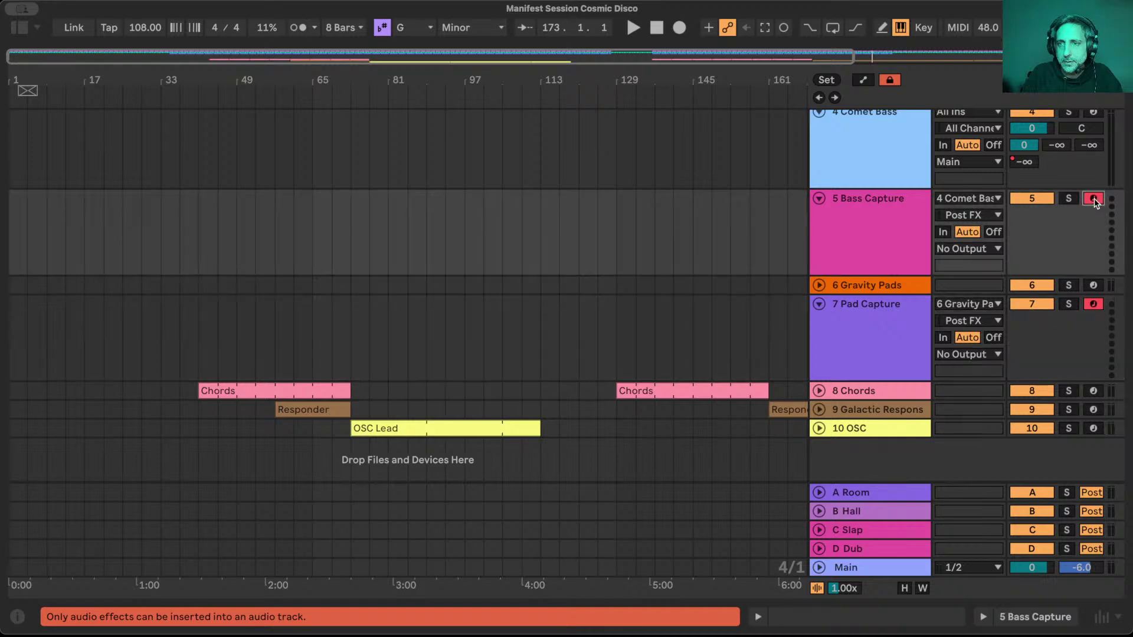
key("Home")
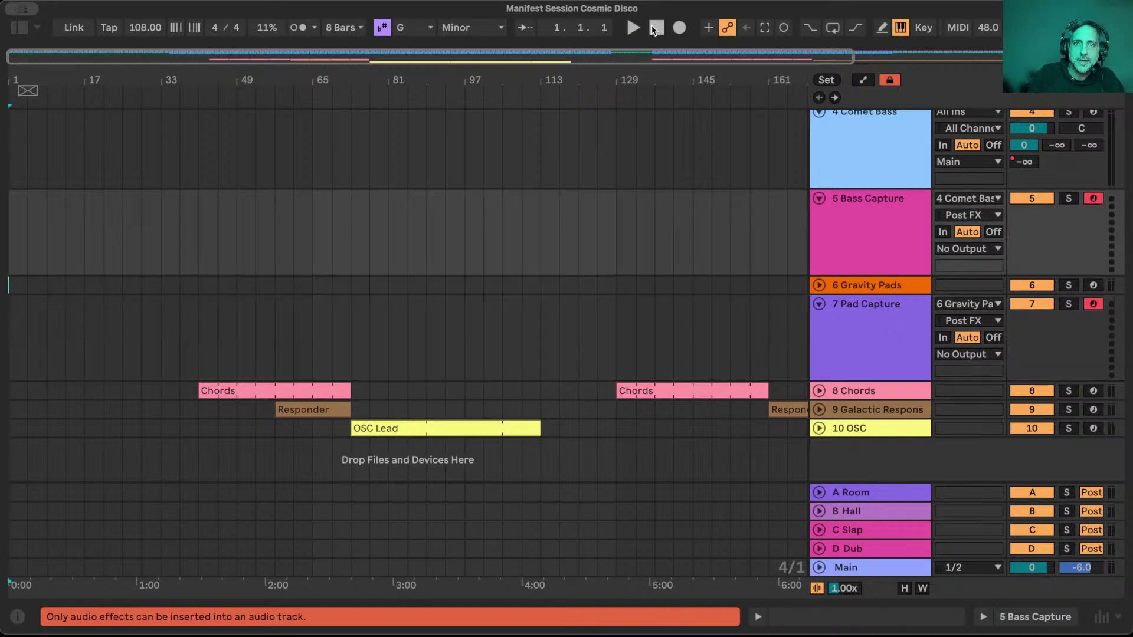
scroll(648, 249, "up", 5)
scroll(648, 249, "down", 1)
key("F9")
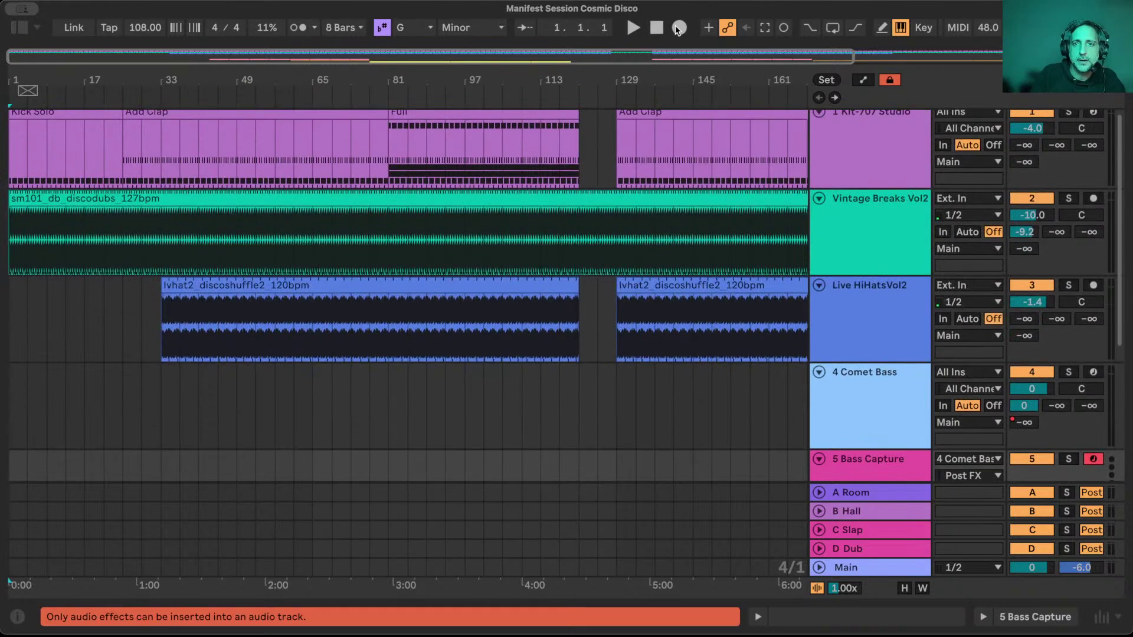
scroll(631, 354, "down", 8)
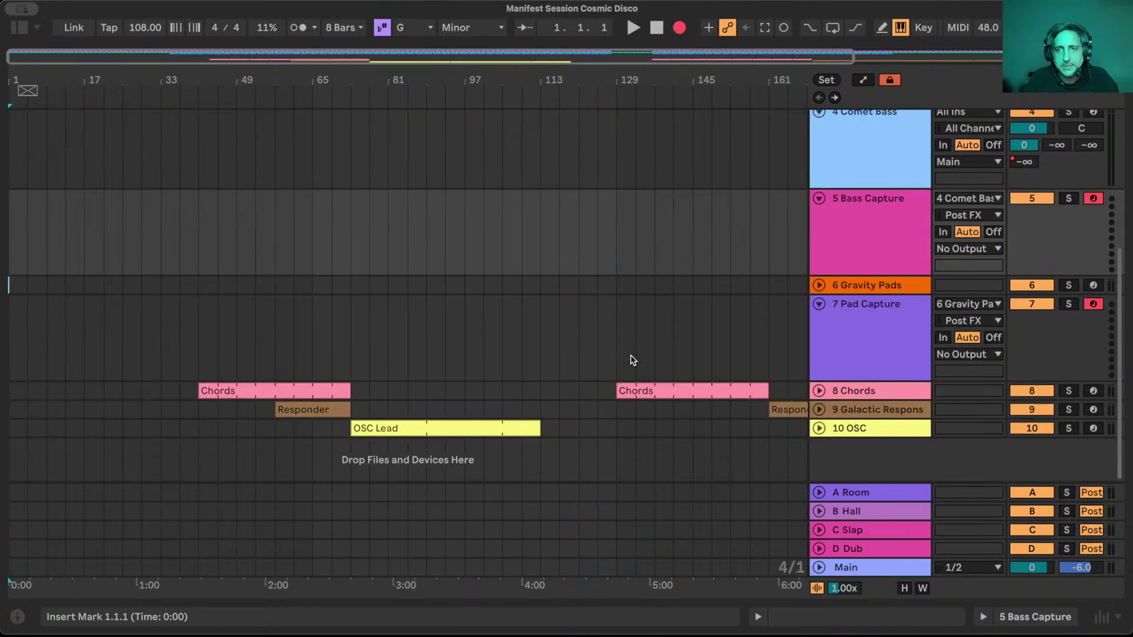
scroll(631, 360, "up", 3)
scroll(632, 359, "down", 1)
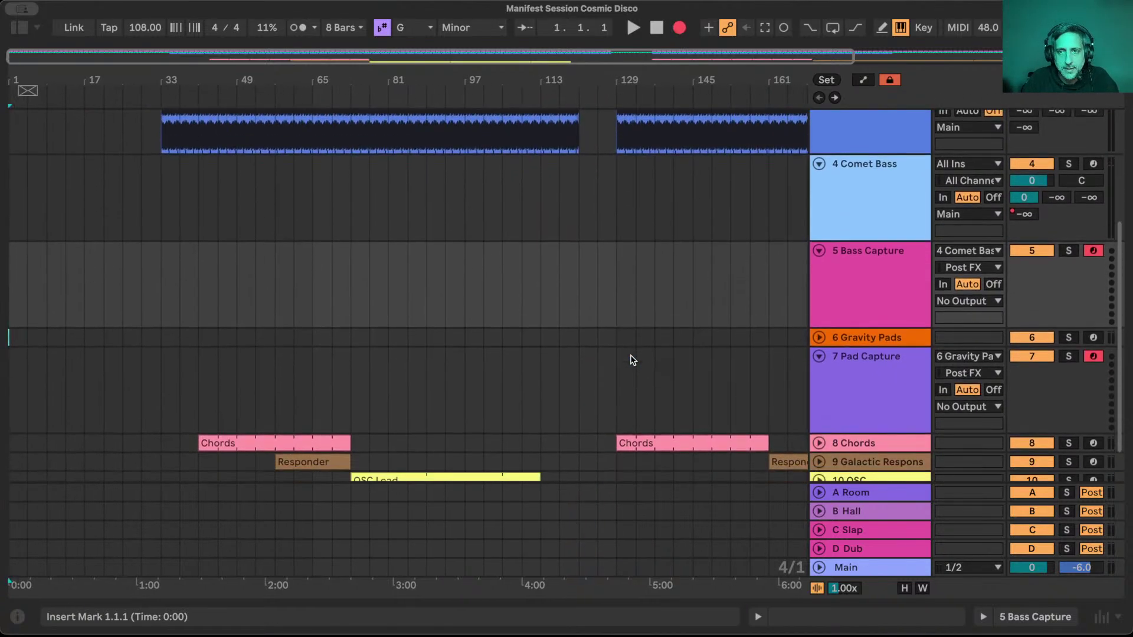
key("space")
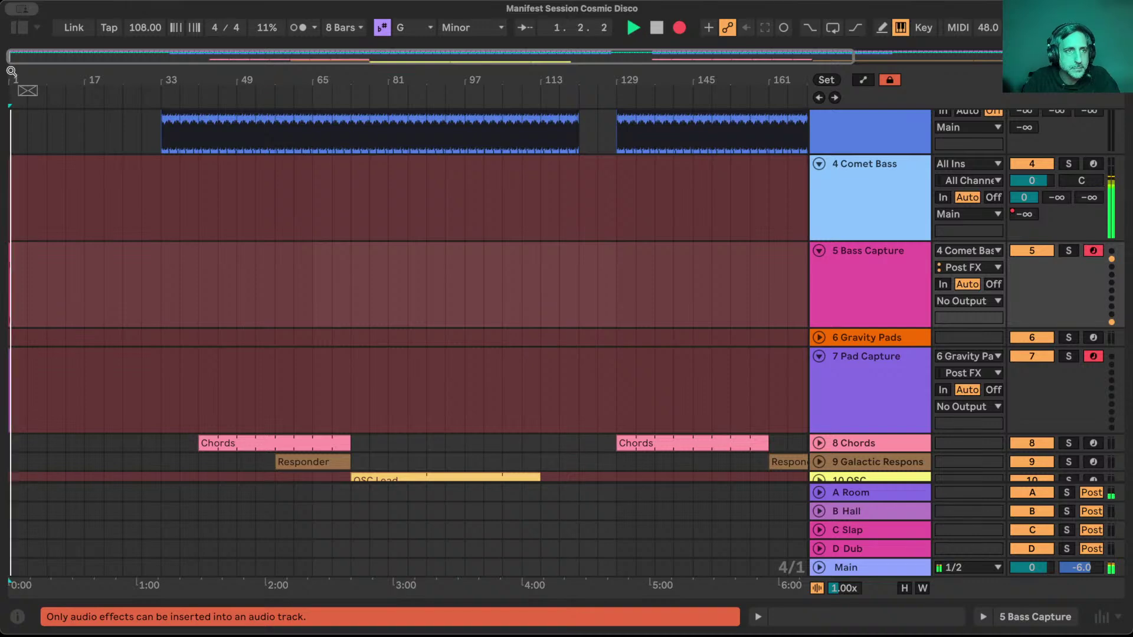
Monitor the bass and pad MIDI recording along the Arrangement, unfold the OSC track, and check the Session mixer.
left_click_drag(16, 82, 17, 153)
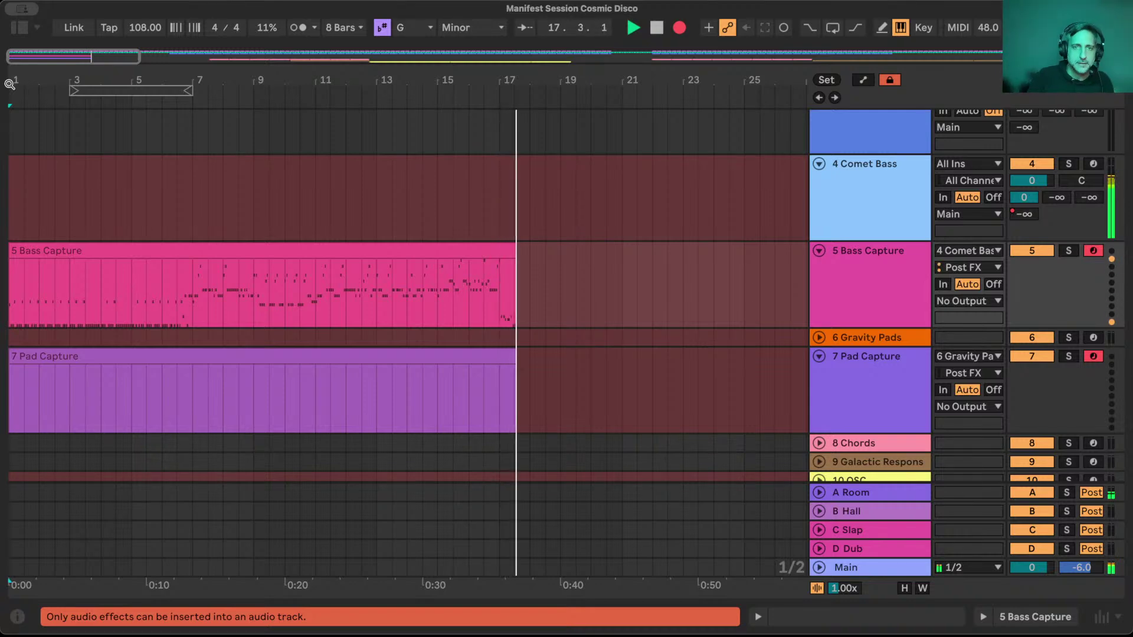
left_click_drag(351, 79, 112, 77)
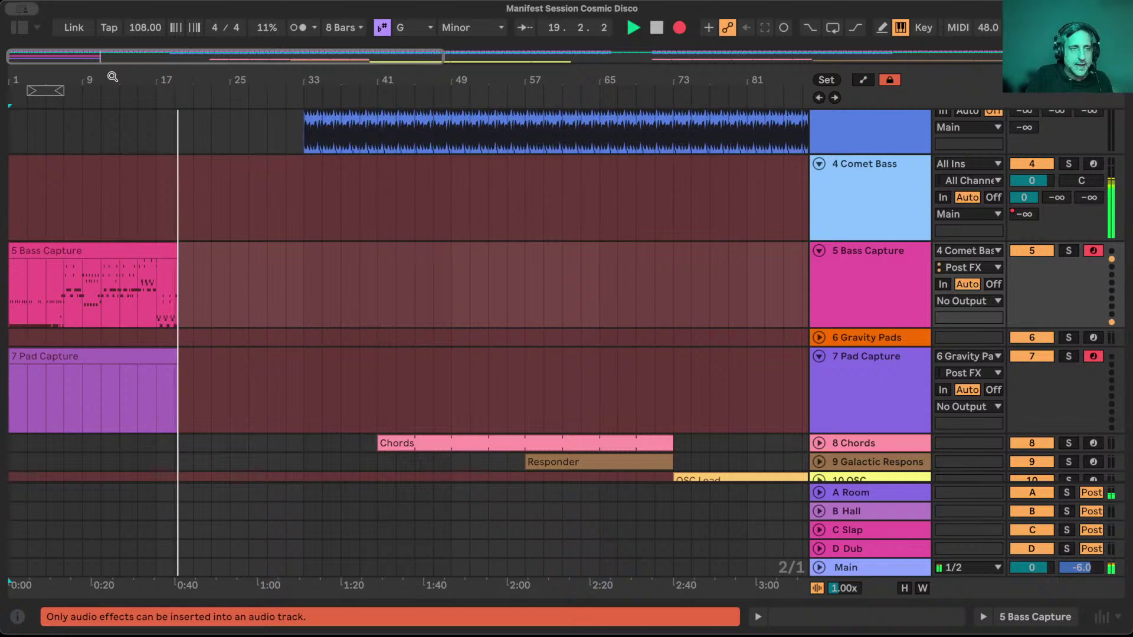
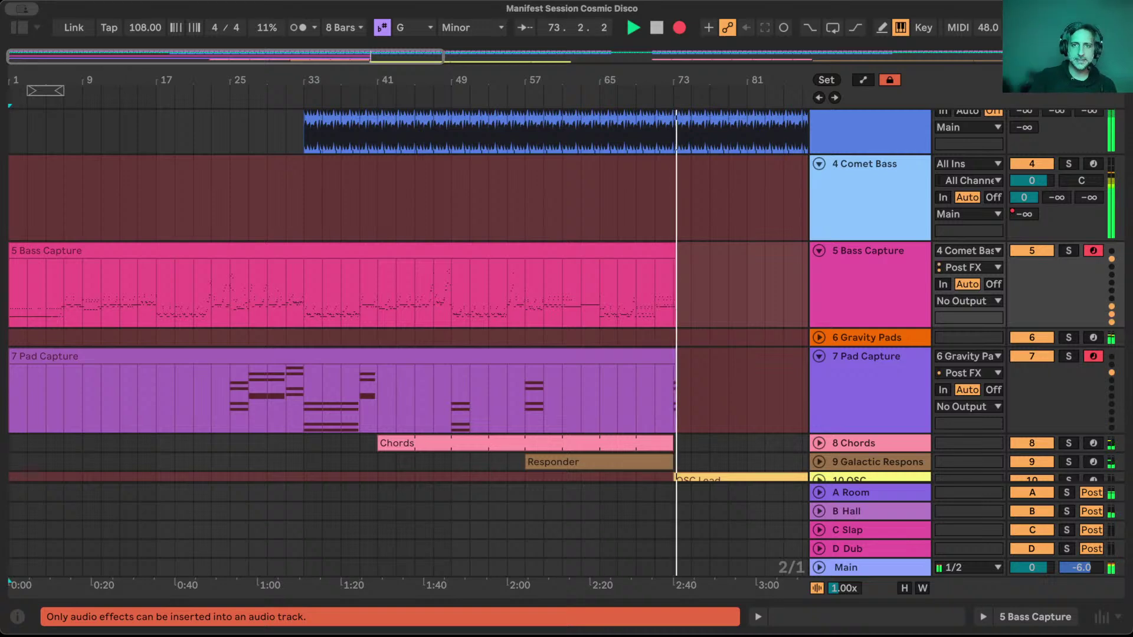
left_click_drag(354, 87, 442, 76)
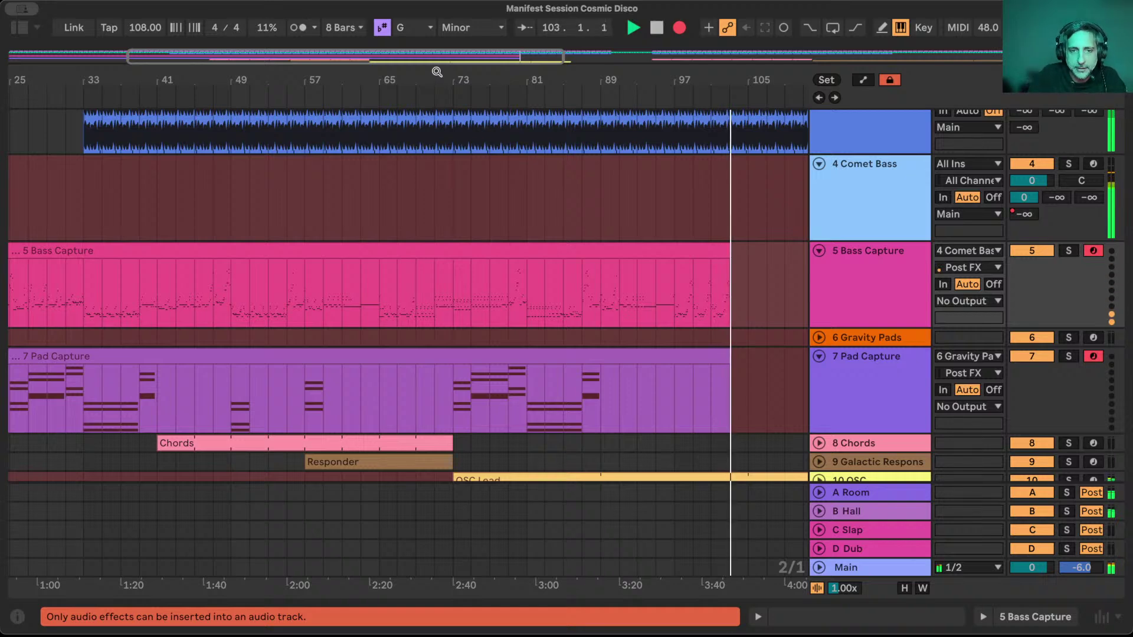
scroll(506, 242, "down", 2)
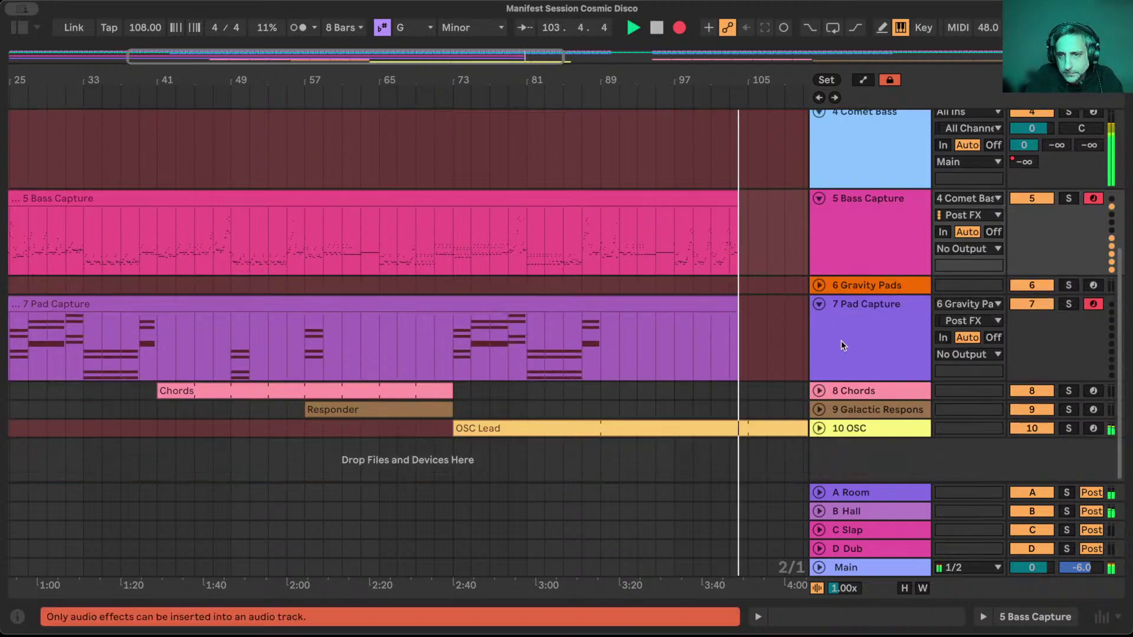
left_click(819, 429)
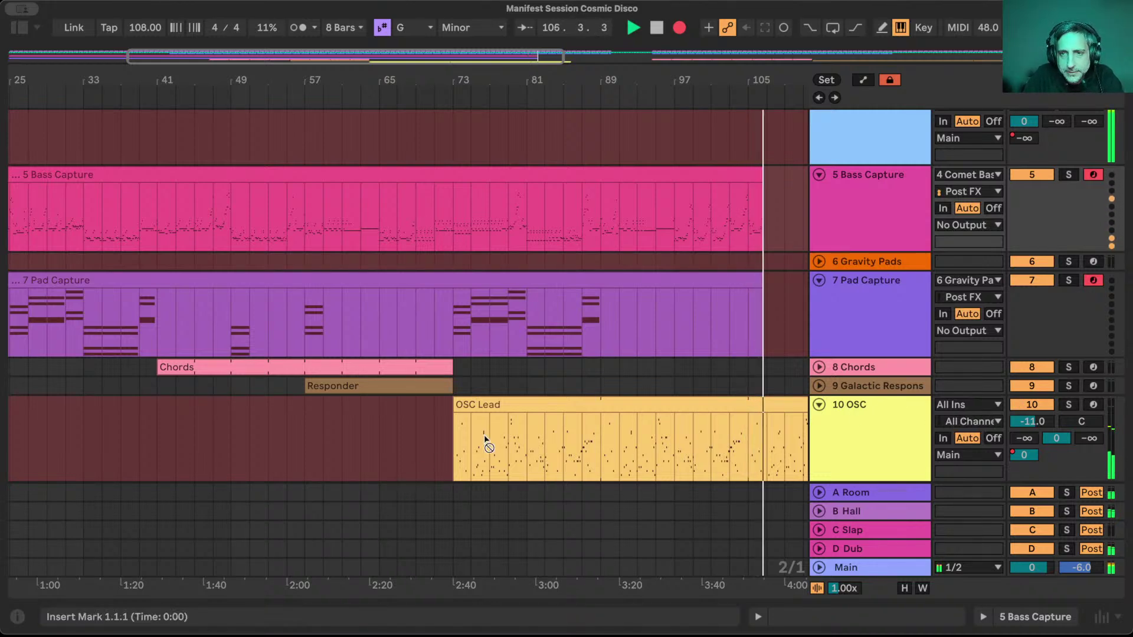
scroll(483, 439, "right", 10)
scroll(485, 443, "right", 5)
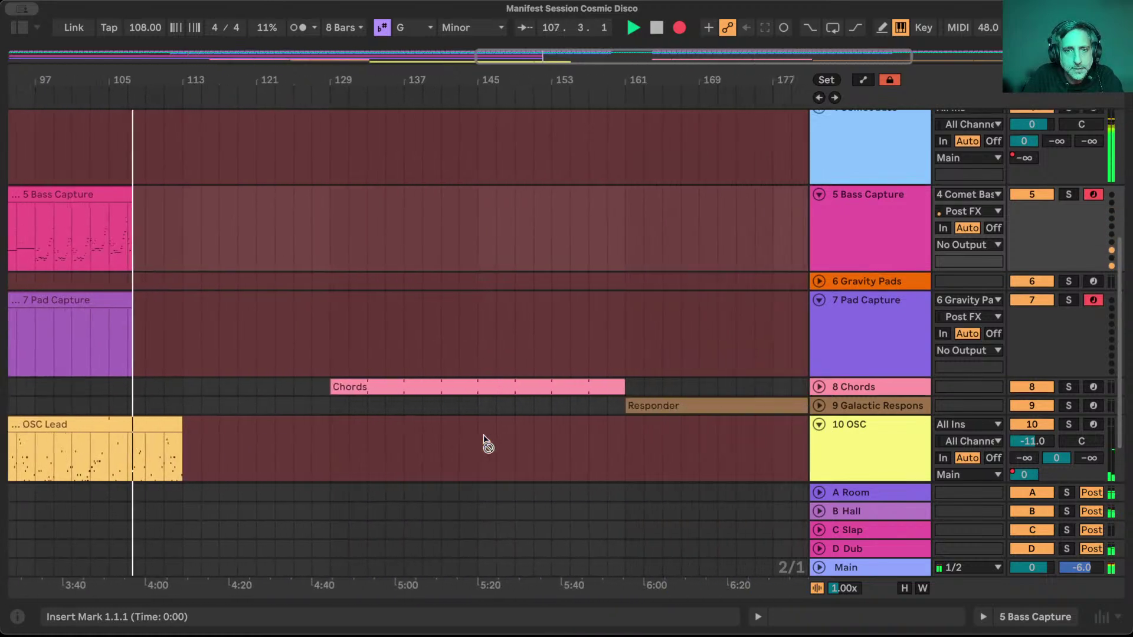
left_click_drag(501, 75, 573, 78)
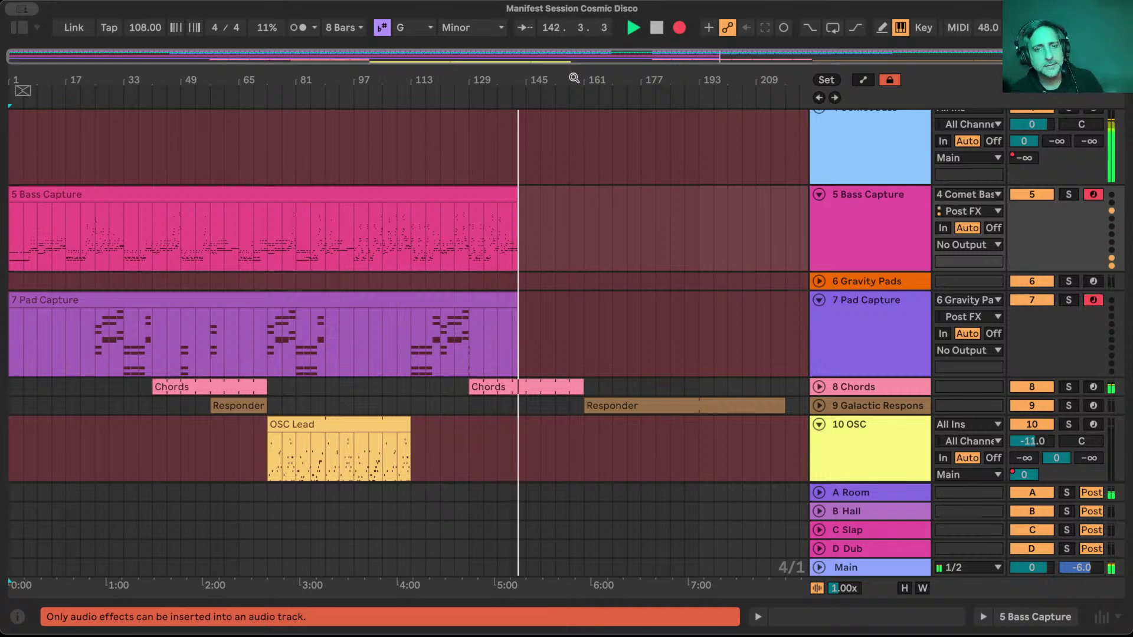
key("Tab")
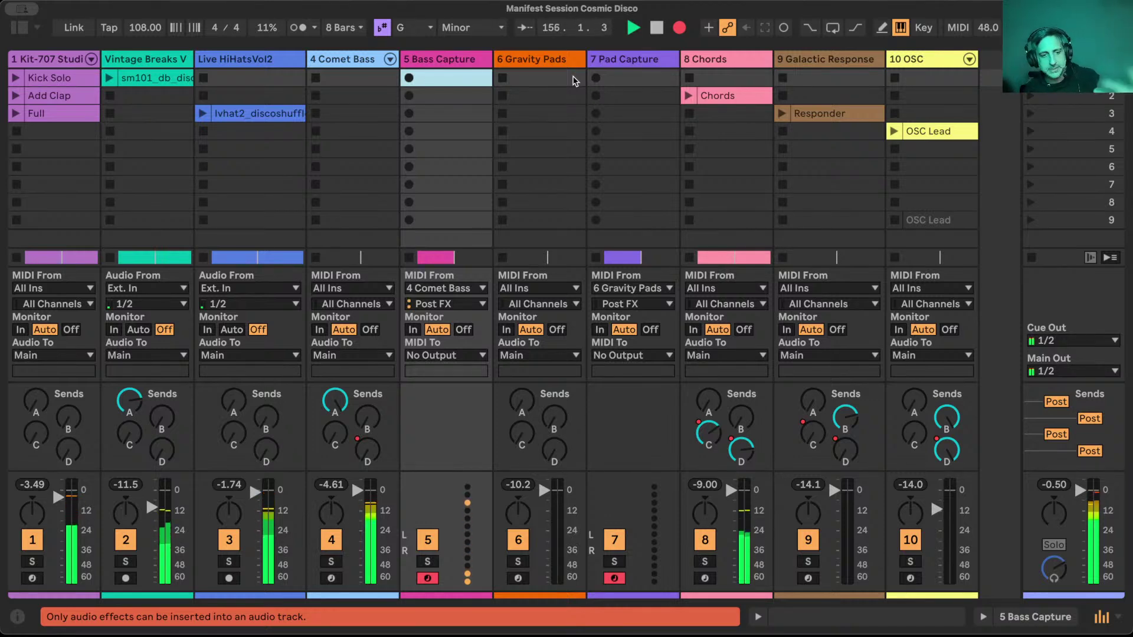
key("Tab")
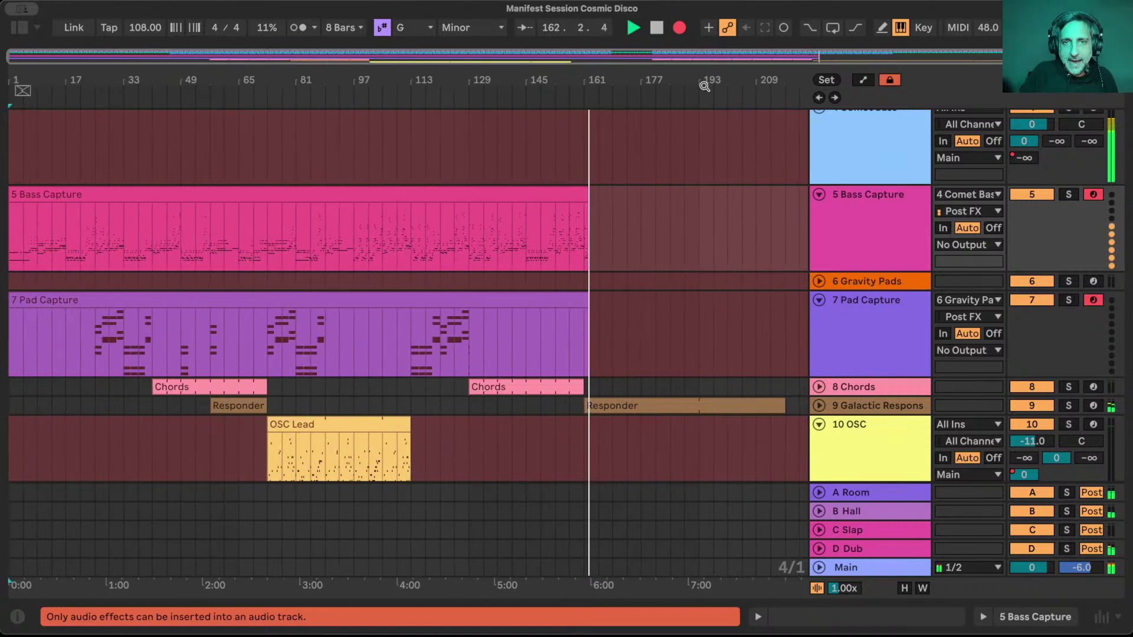
Stop playback and resume recording the Bass Capture and Pad Capture MIDI from bar 161.
left_click(703, 83)
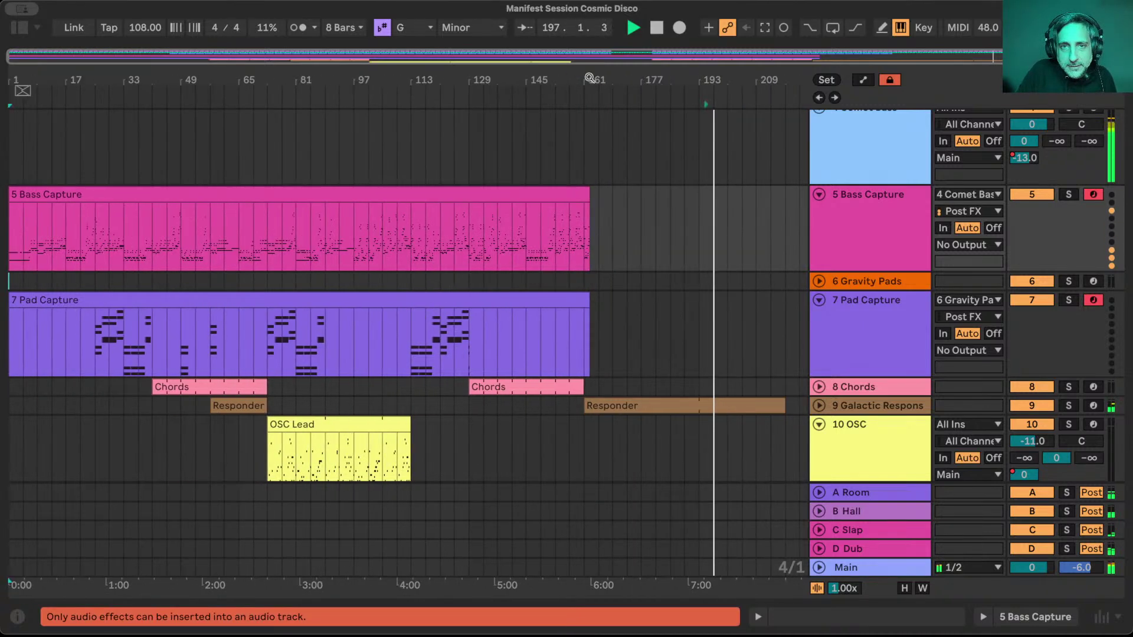
left_click(588, 131)
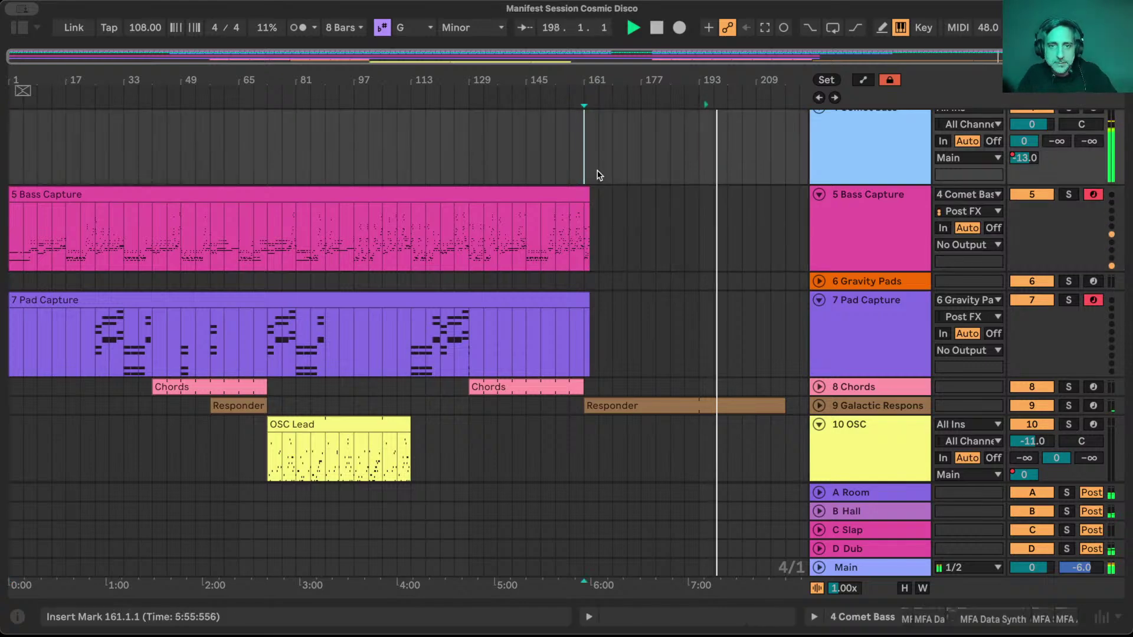
scroll(588, 133, "up", 5)
scroll(587, 133, "down", 8)
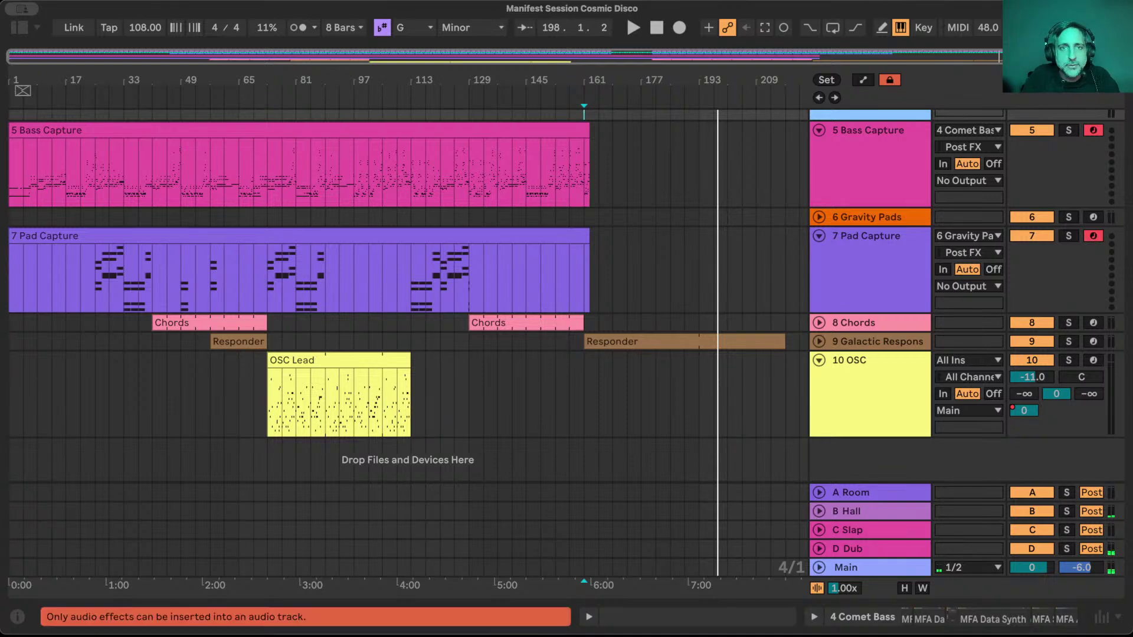
left_click(679, 28)
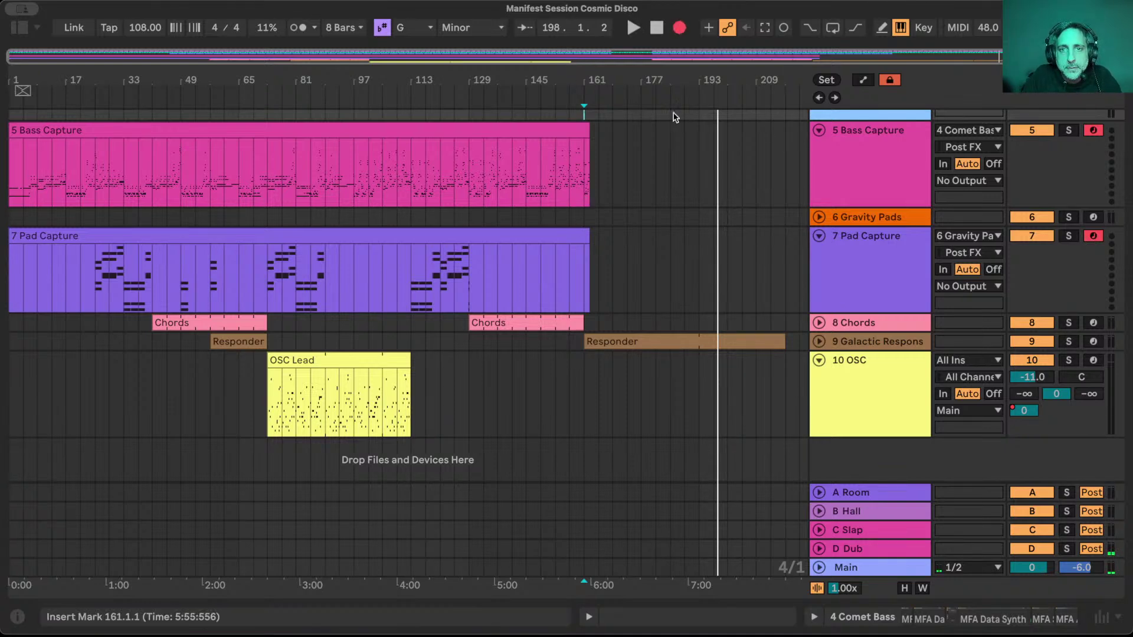
left_click(584, 92)
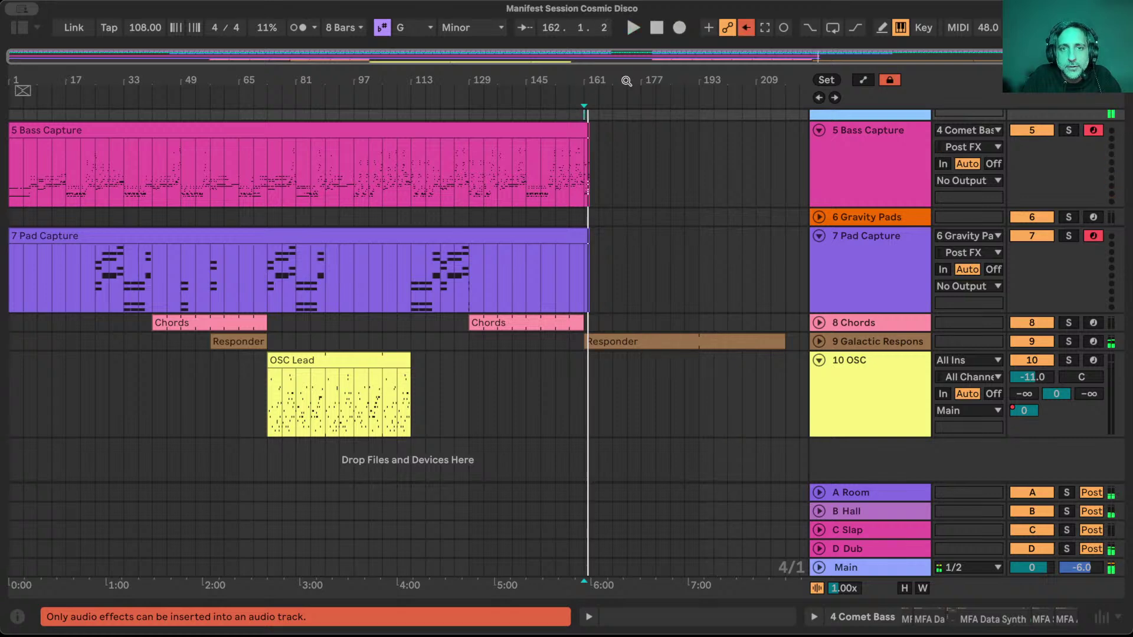
left_click(679, 27)
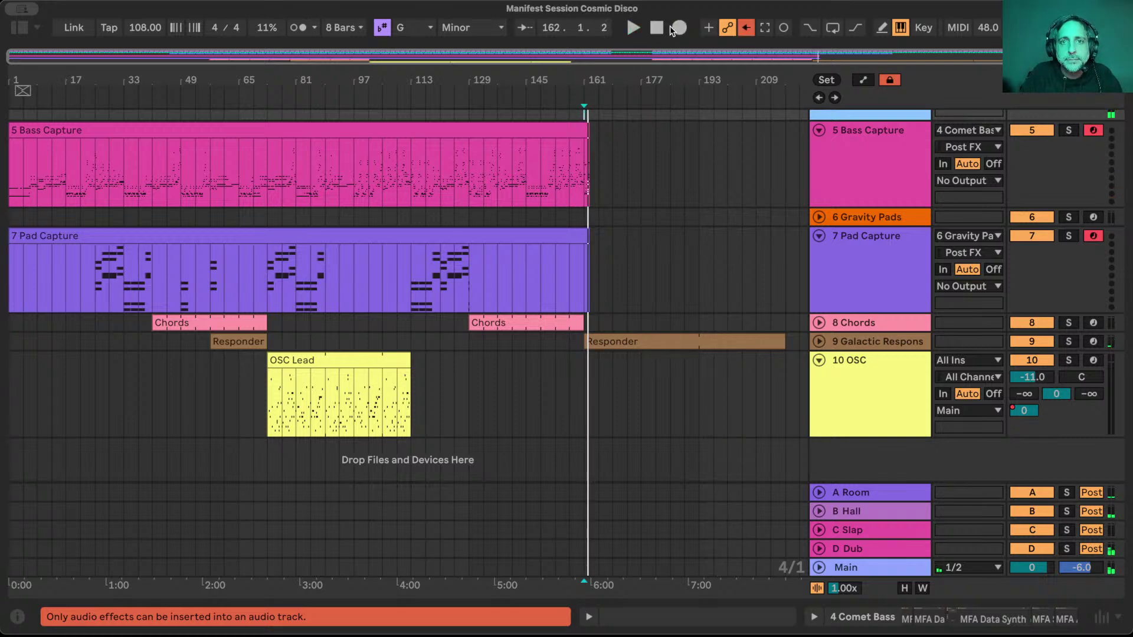
left_click(630, 28)
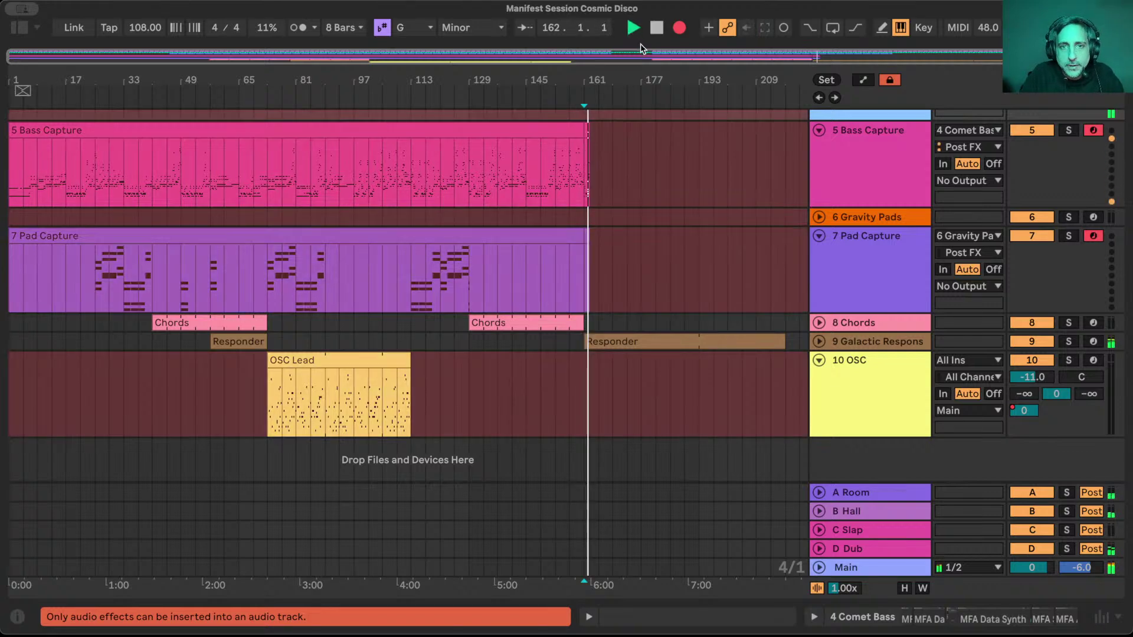
Monitor the resumed bass and pad capture against the drum and break clips through the end of the Arrangement.
key("plus")
key("plus")
key("plus")
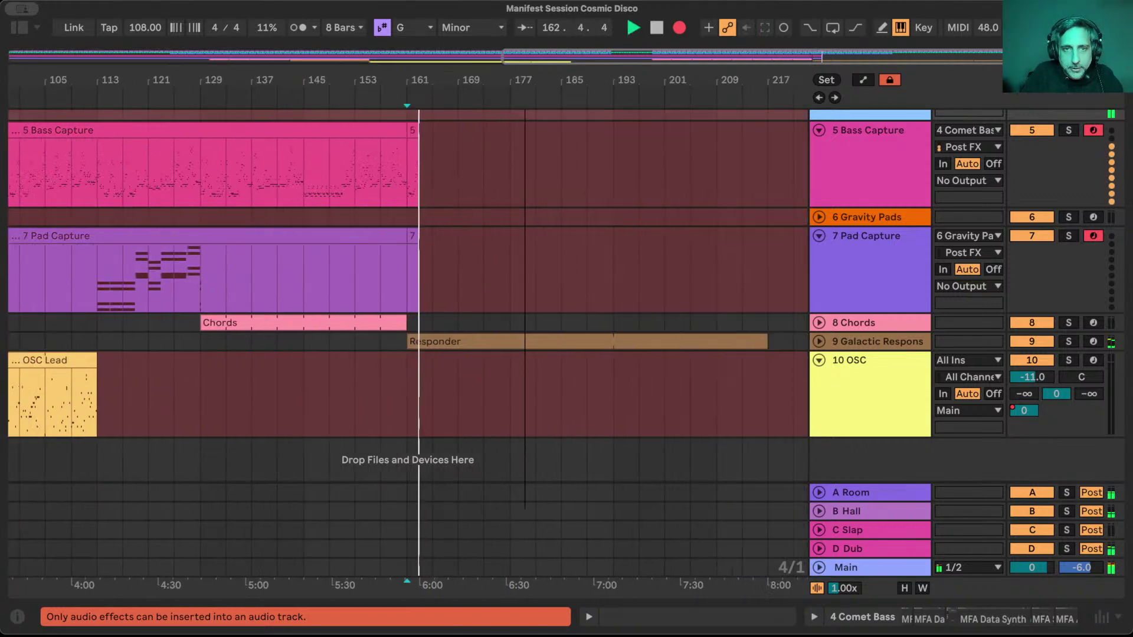
key("minus")
key("minus")
key("minus")
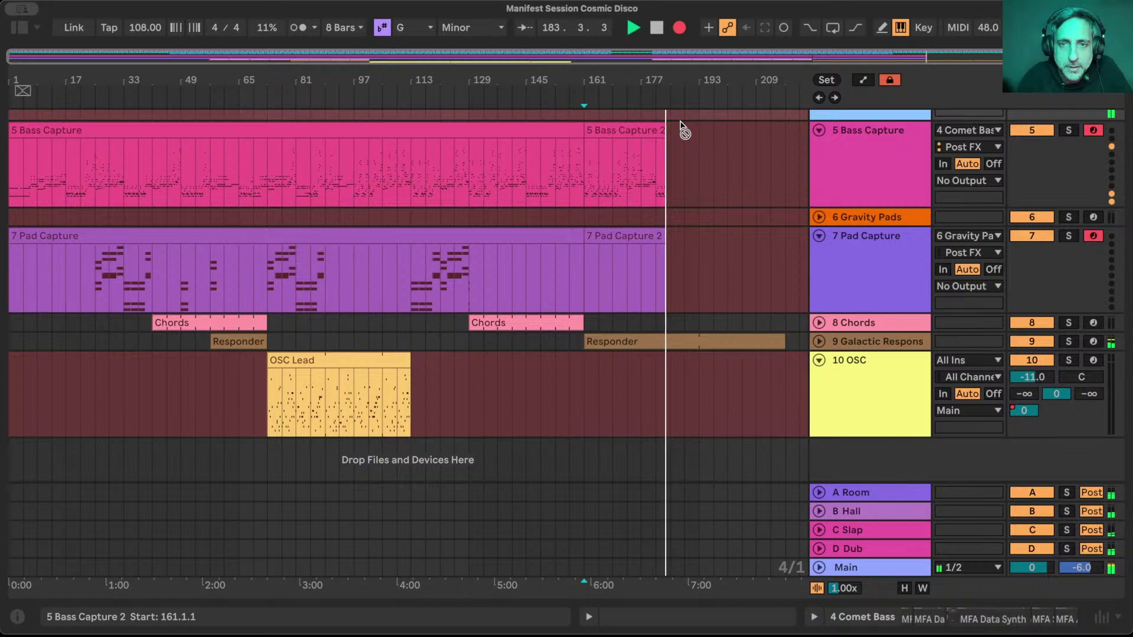
mouse_move(661, 62)
left_mouse_down()
mouse_move(662, 88)
mouse_move(662, 70)
left_mouse_up()
scroll(717, 140, "up", 10)
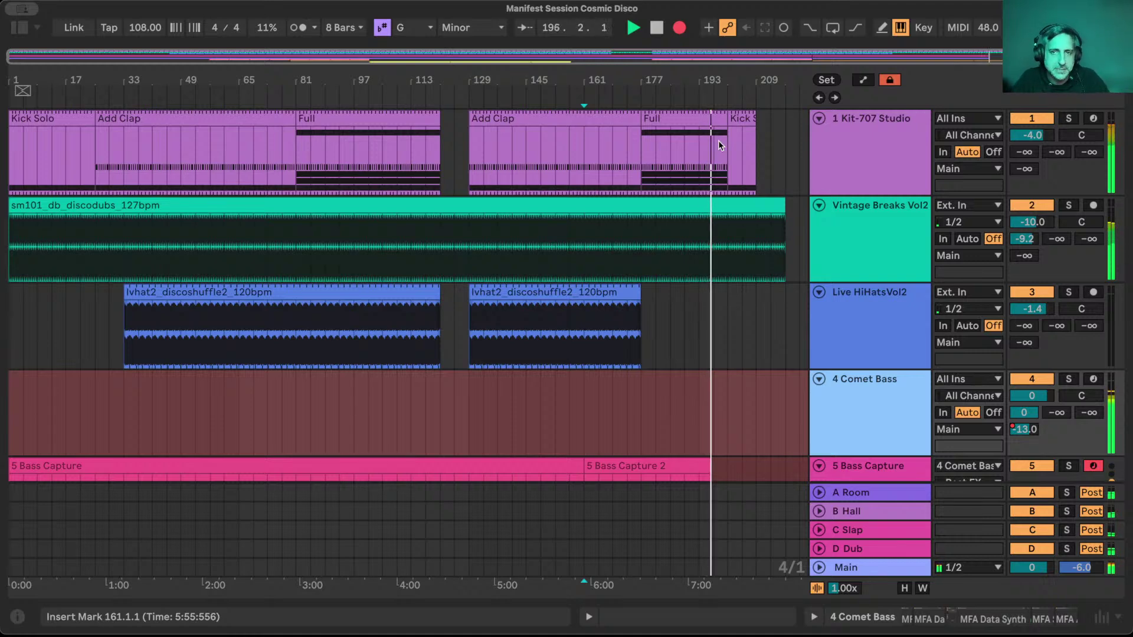
scroll(717, 140, "down", 10)
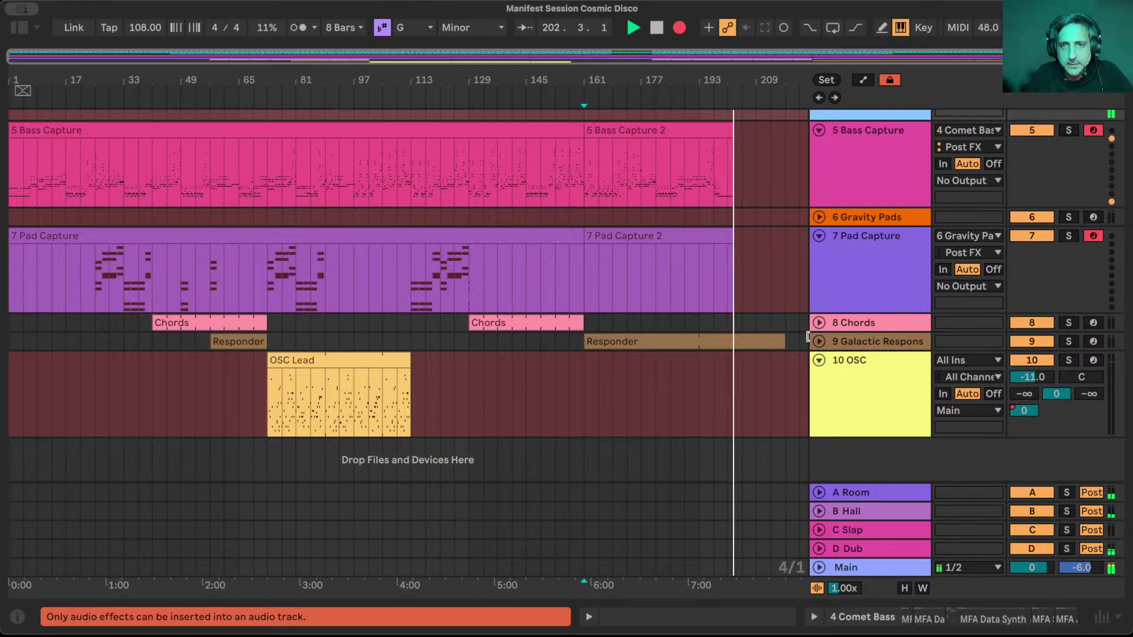
scroll(748, 204, "up", 6)
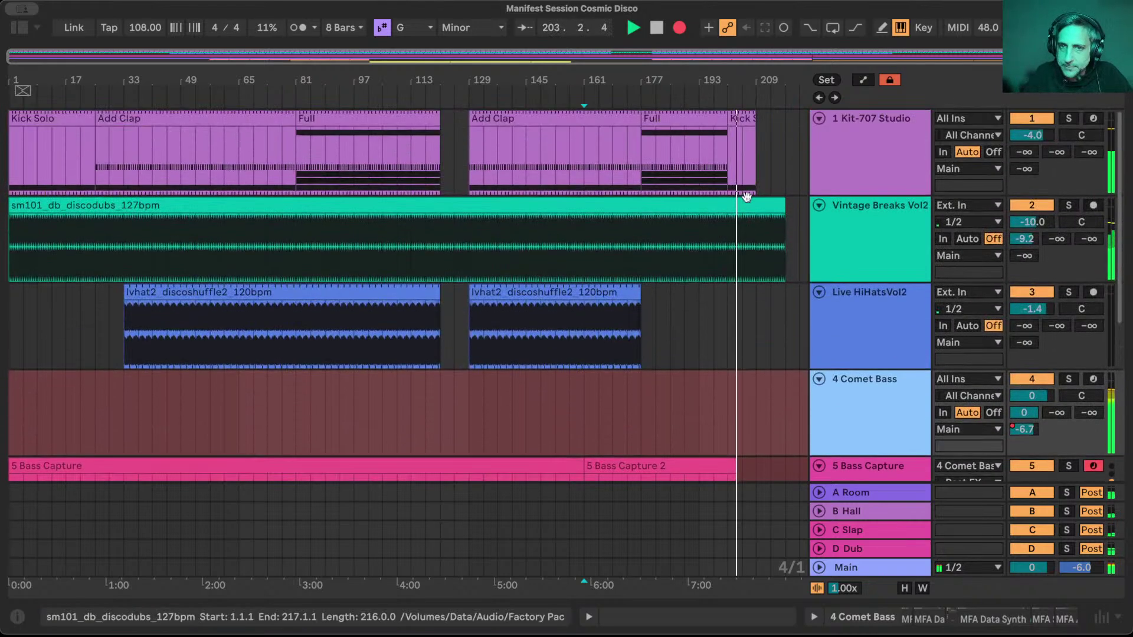
left_click_drag(761, 80, 761, 124)
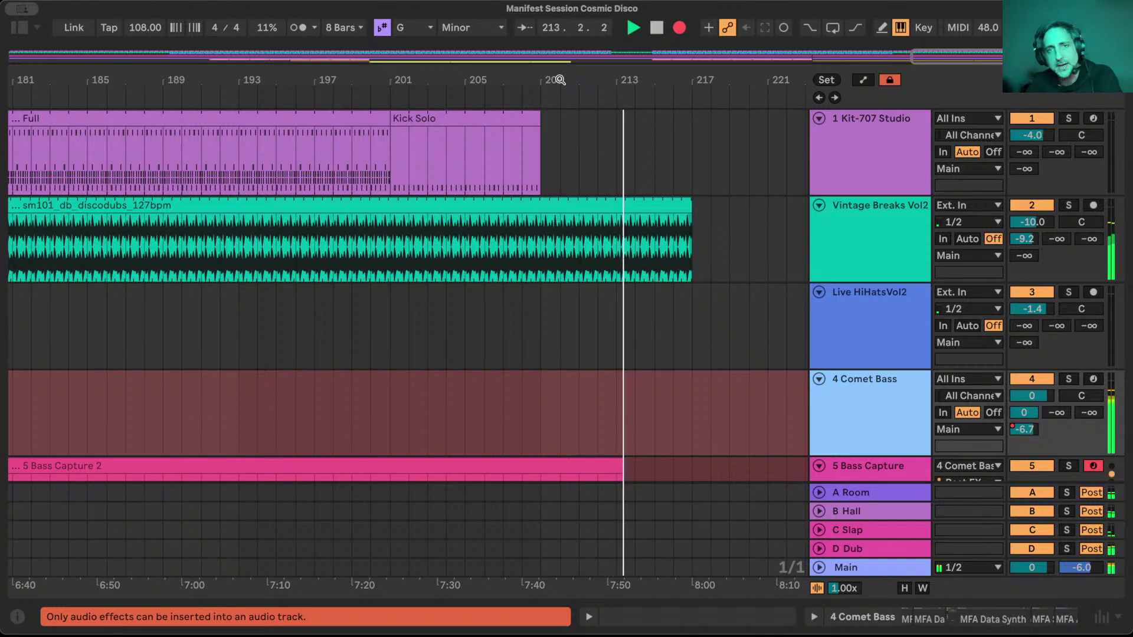
scroll(689, 318, "down", 5)
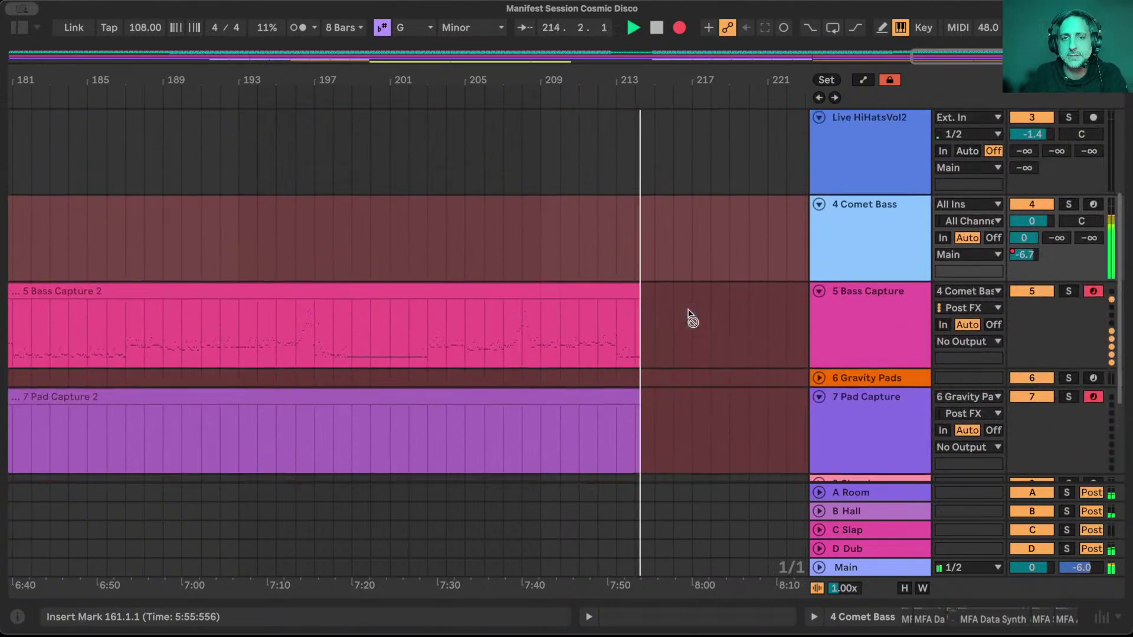
scroll(690, 318, "up", 3)
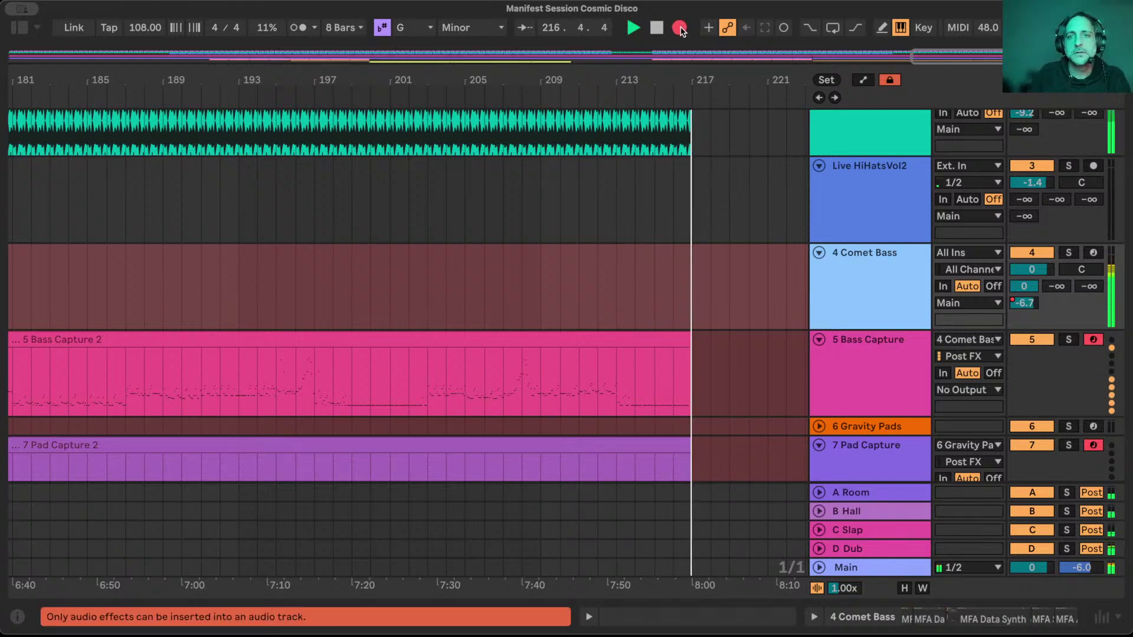
End the recording and stop playback at the end of the breaks clip, bar 217.
left_click(680, 28)
key("space")
left_click_drag(661, 75, 660, 41)
Show Comet Bass's devices, then turn off and fold its MFA Data MIDI and MFA X-Relay.
double_click(870, 257)
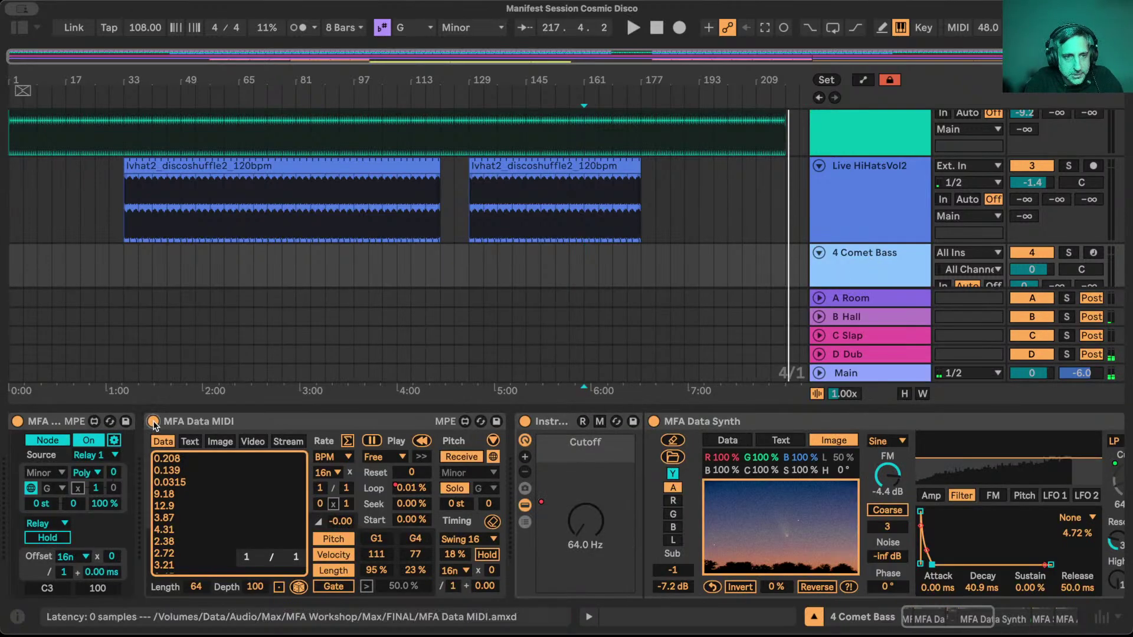
double_click(199, 421)
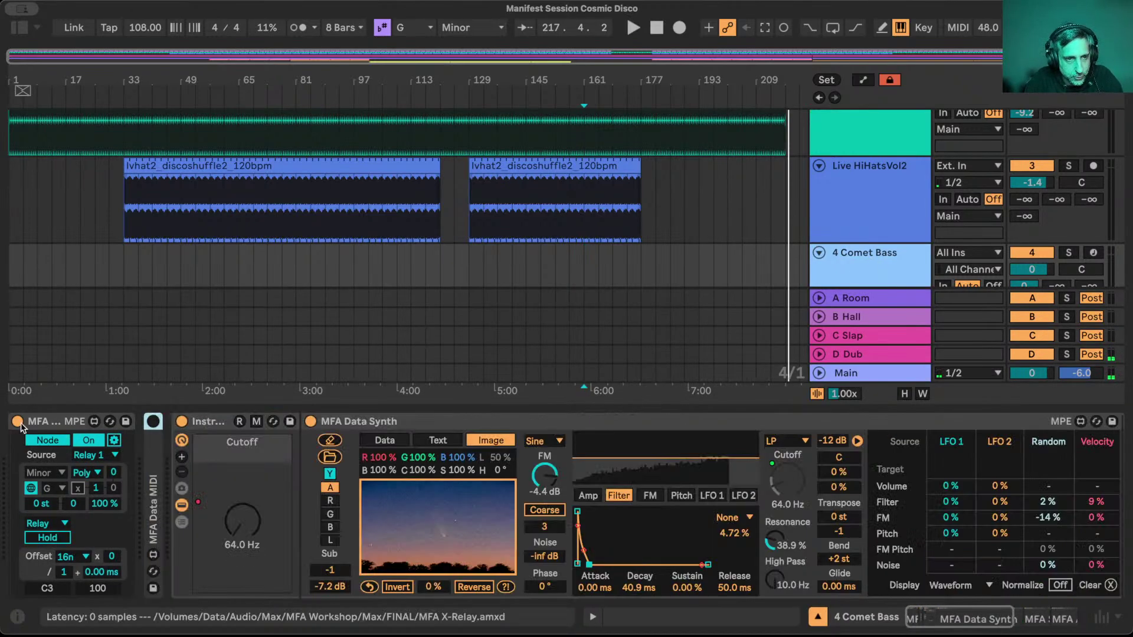
double_click(48, 422)
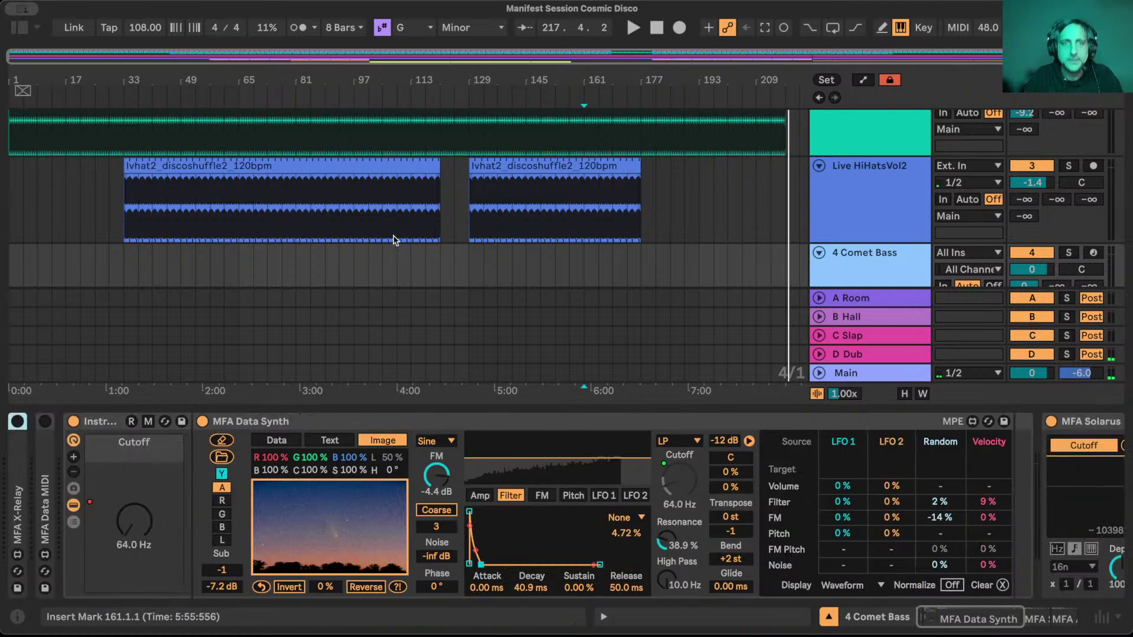
Move both recorded Bass Capture clips up onto the Comet Bass track, keeping their start at bar 1.
scroll(644, 192, "down", 5)
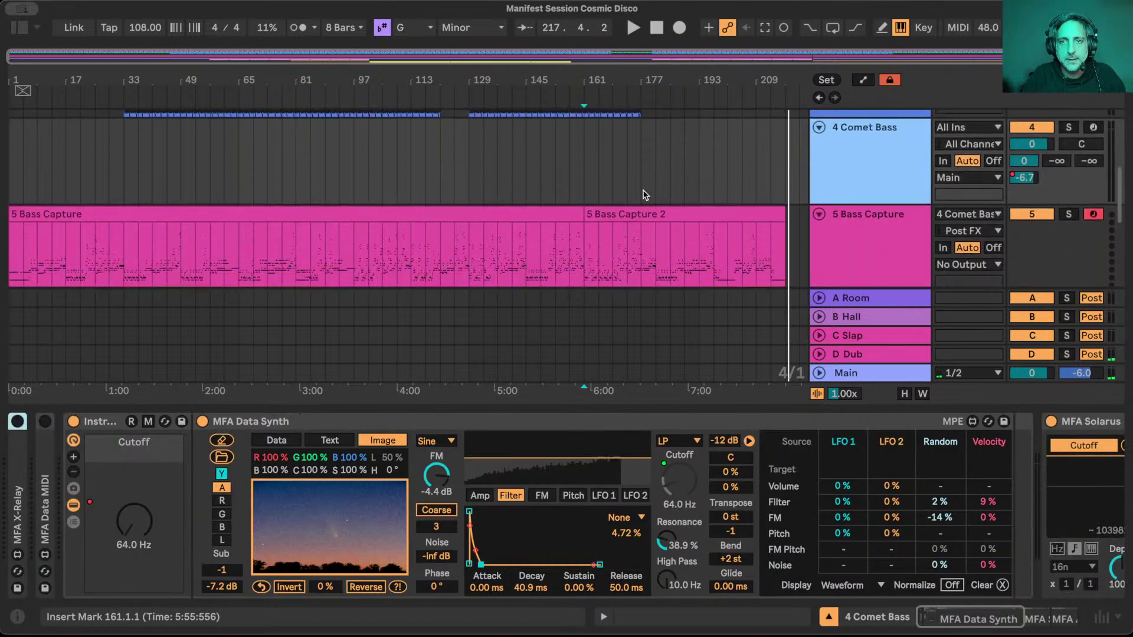
left_click(684, 213)
scroll(36, 218, "up", 1)
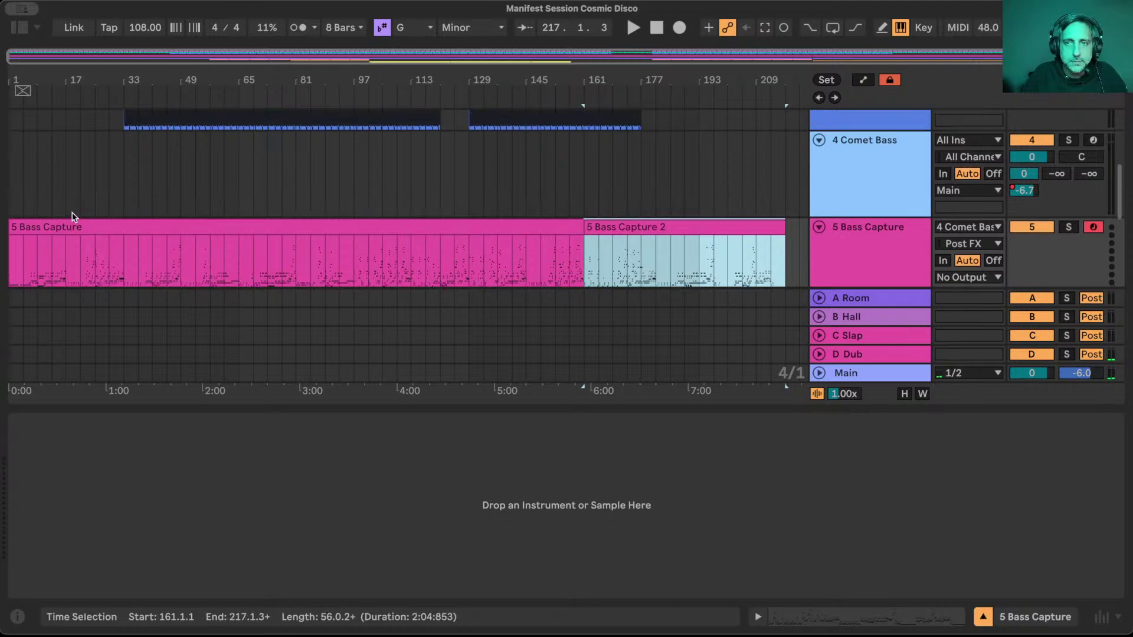
left_click(60, 227, "shift")
left_click_drag(60, 226, 78, 169)
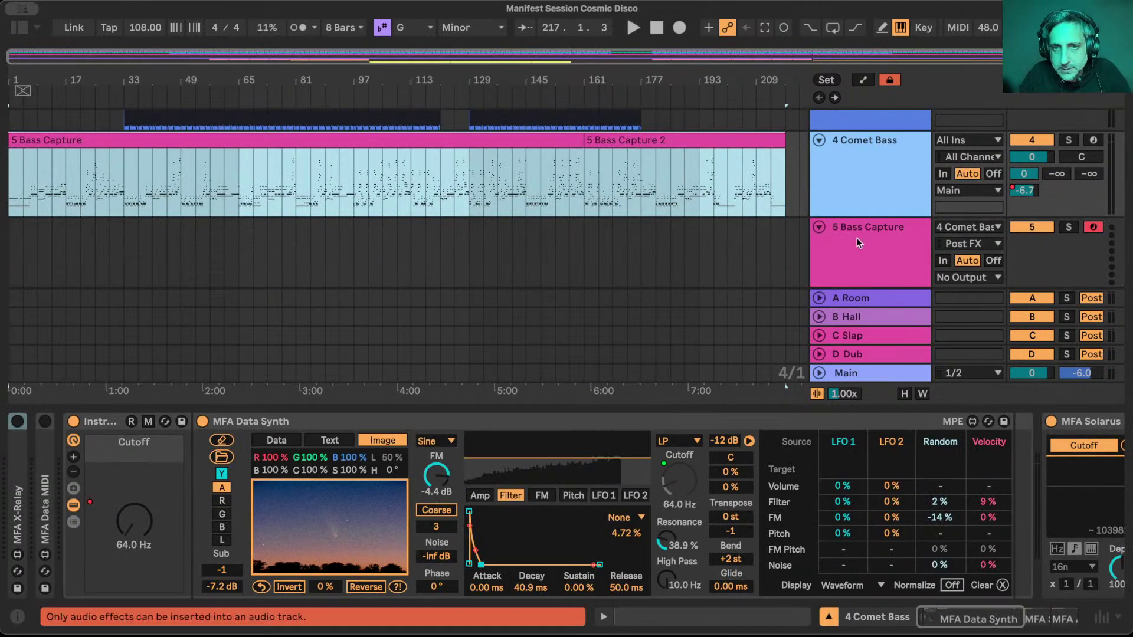
Delete the emptied Bass Capture track.
left_click(859, 243)
left_click_drag(867, 244, 994, 392)
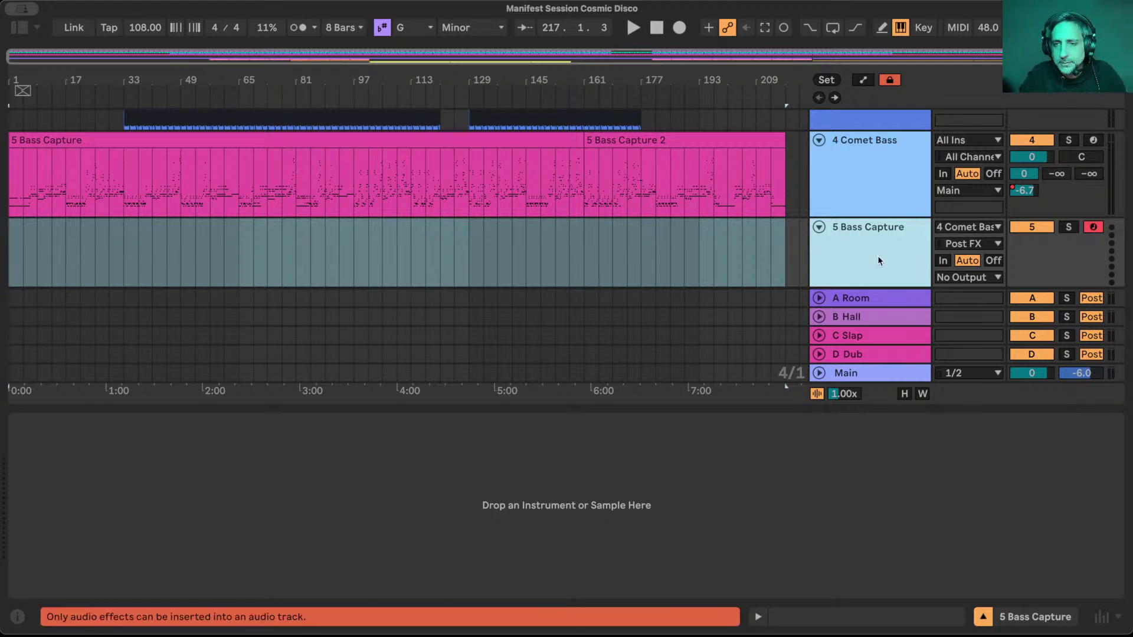
key("ctrl+z")
Play the first captured bass clip on Comet Bass from bar 1 to check its sound, and stop playback.
left_click(35, 144)
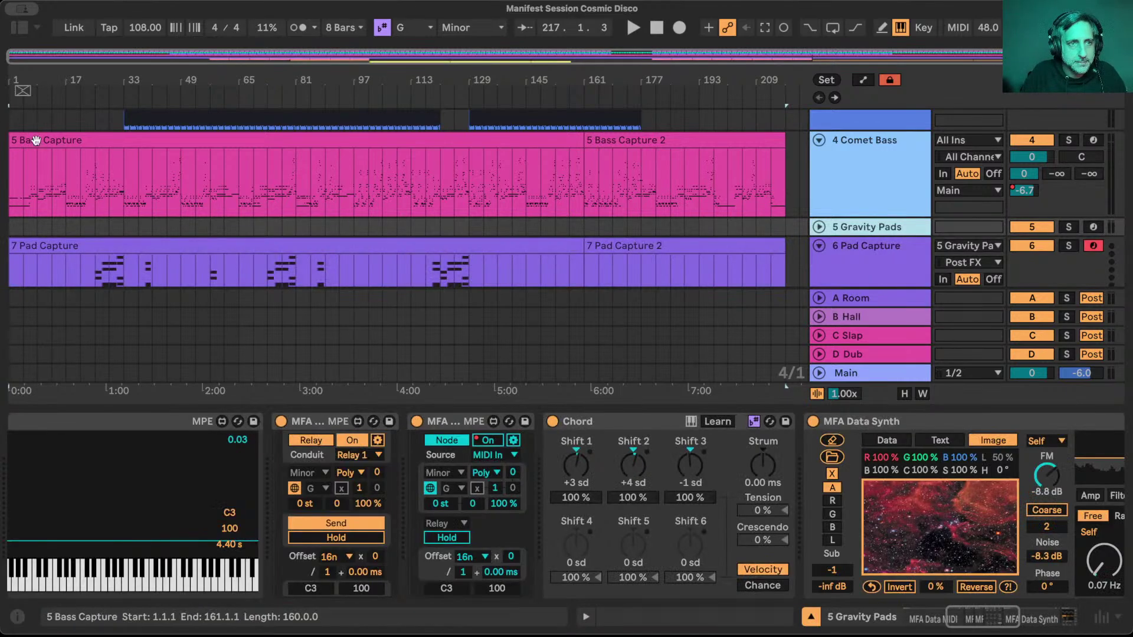
key("space")
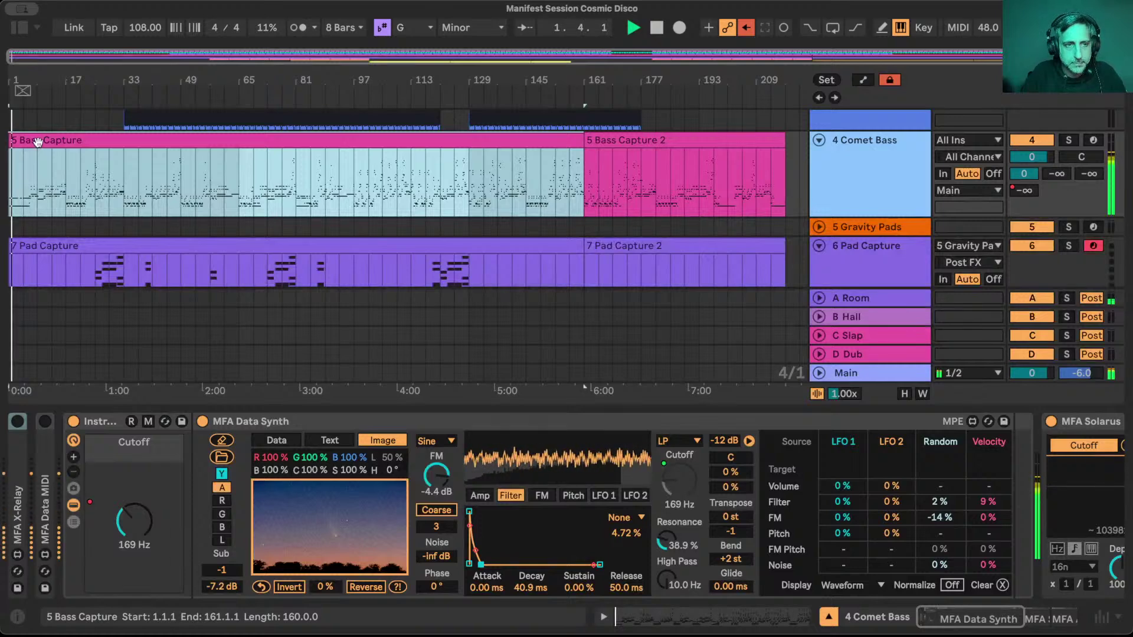
key("space")
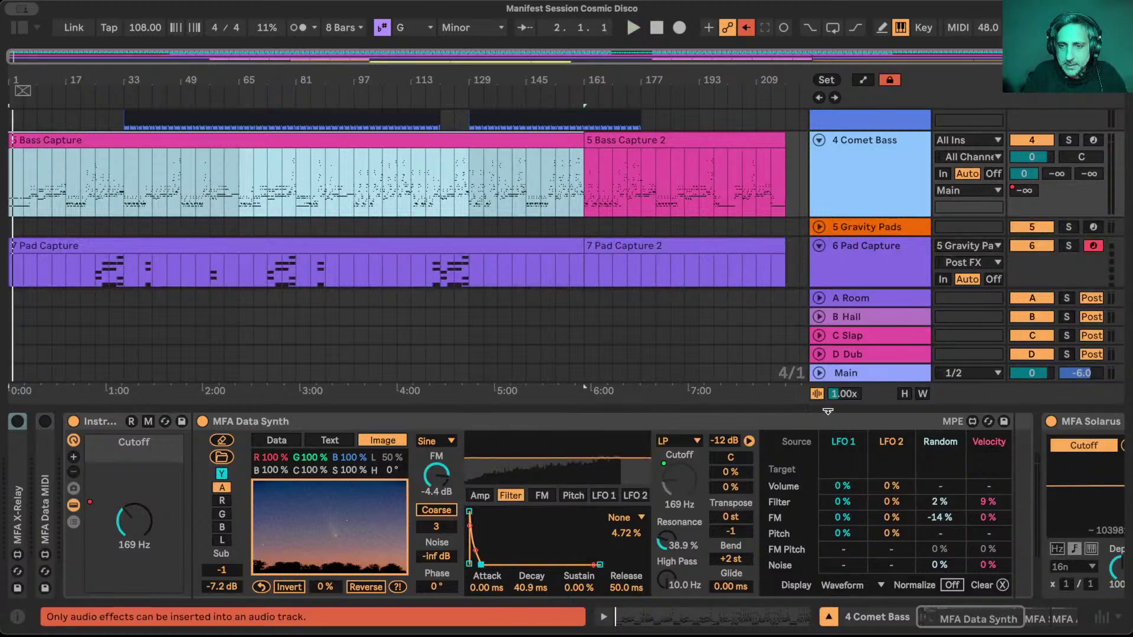
Hide the device view and delete the empty stretches of the Pad Capture recordings, keeping only the note-filled parts between bars 25 and 129.
left_click(828, 617)
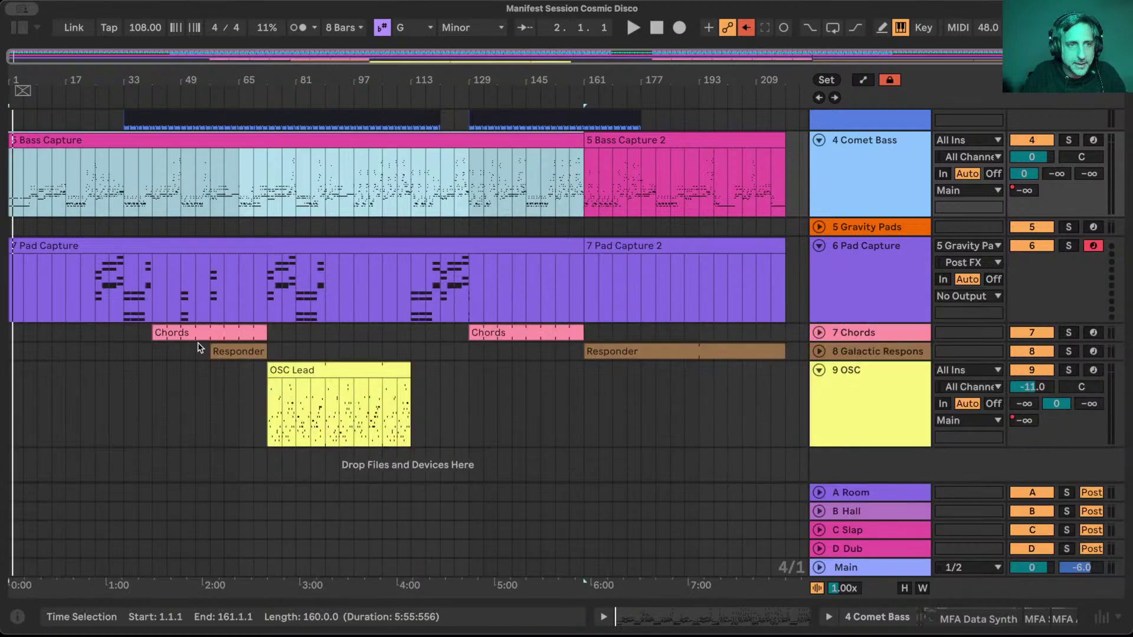
left_click_drag(92, 258, 11, 258)
key("Delete")
left_click(152, 257)
left_click_drag(152, 257, 755, 256)
key("Delete")
key("Delete")
key("Delete")
left_click(327, 270)
key("Delete")
key("Delete")
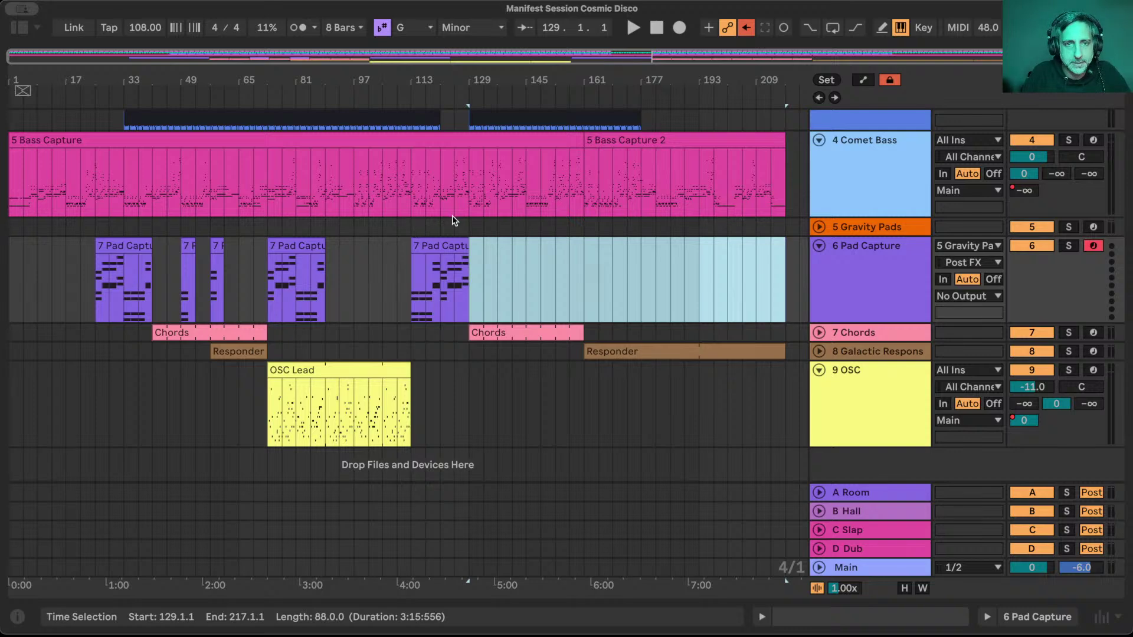
Move all remaining Pad Capture clips up onto the Gravity Pads track, keeping their bar positions.
left_click(453, 239)
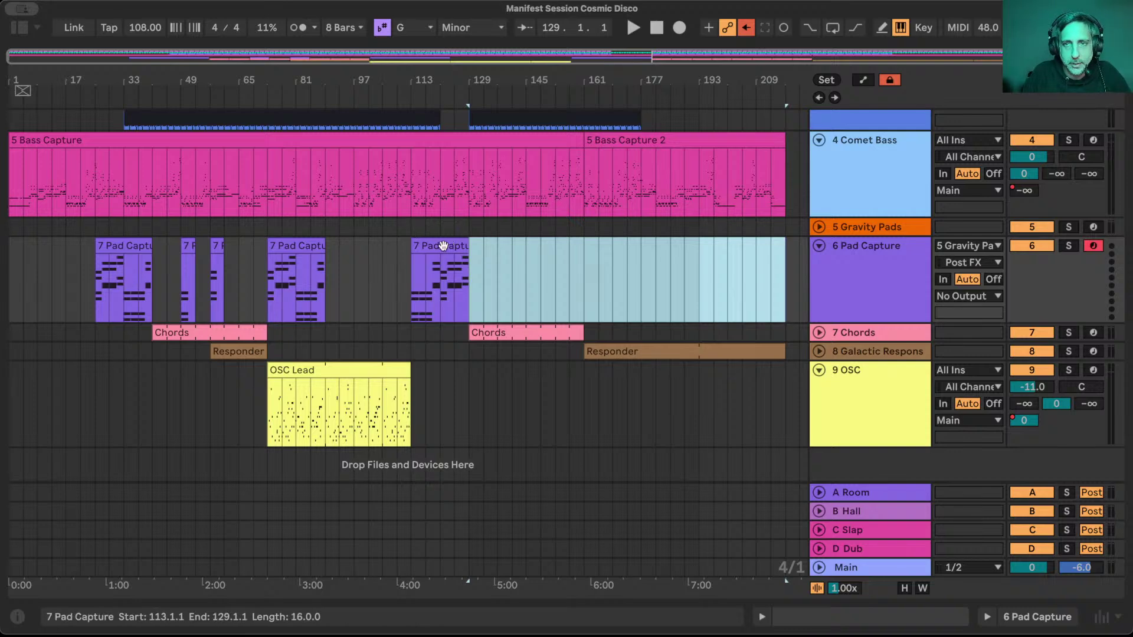
left_click(115, 242, "shift")
left_click_drag(115, 242, 833, 201)
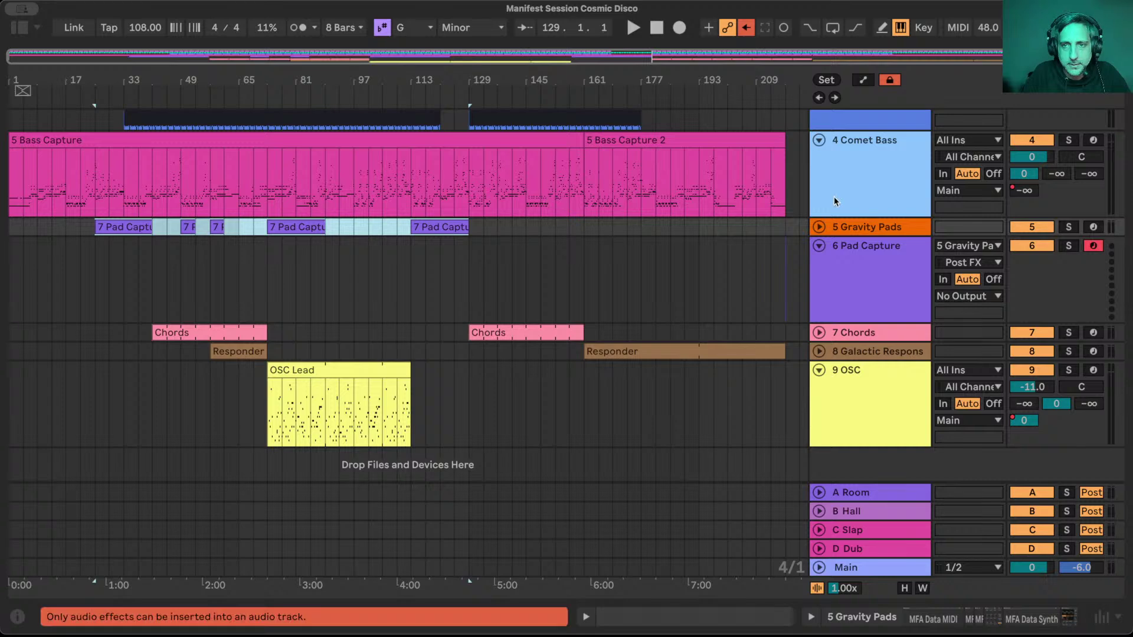
Assign the Comet Bass and Gravity Pads track colors to their clips, and delete the emptied Pad Capture track.
left_click(865, 173)
left_click(864, 226, "shift")
right_click(867, 230)
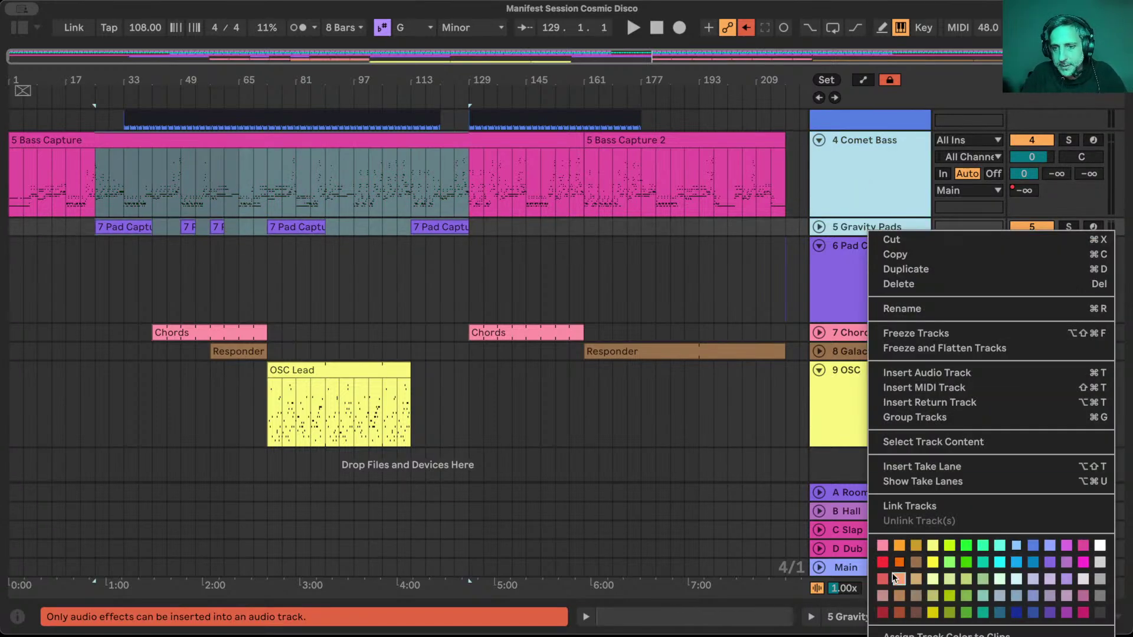
left_click(901, 633)
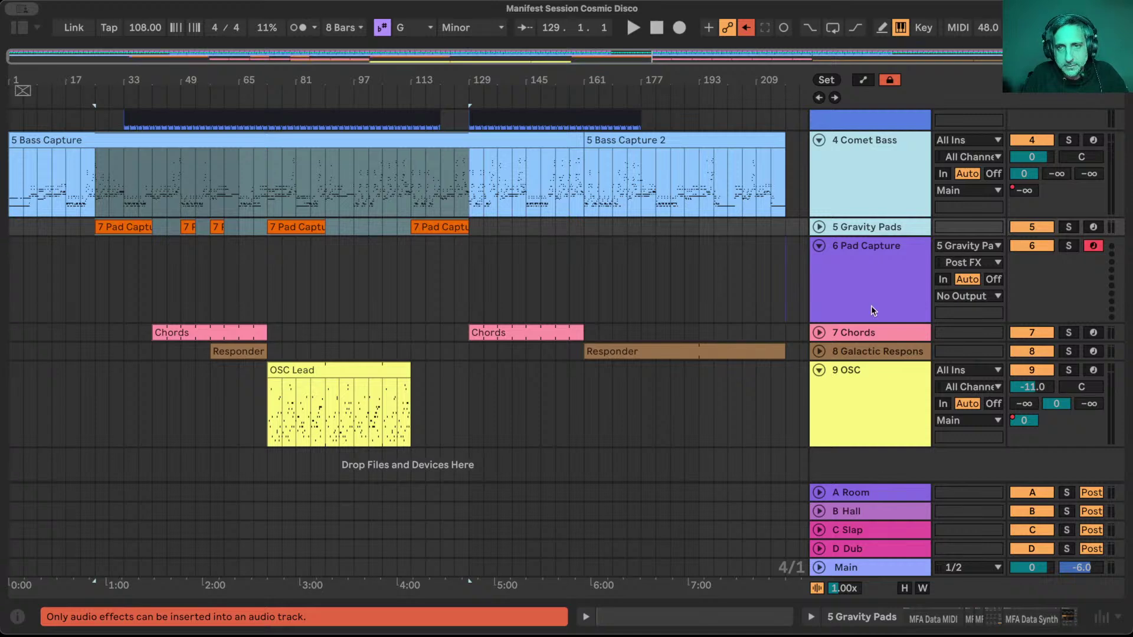
left_click(863, 283)
key("Delete")
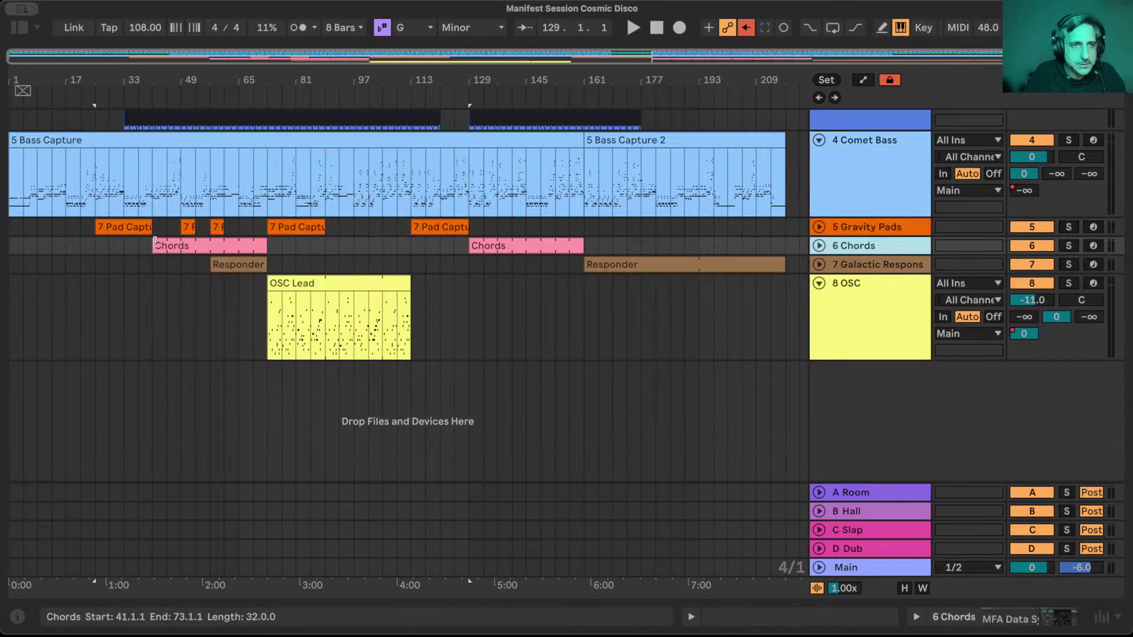
Play the arrangement from the first pad clip at bar 25 to check it with the drums and bass, and stop playback.
left_click(115, 230)
key("space")
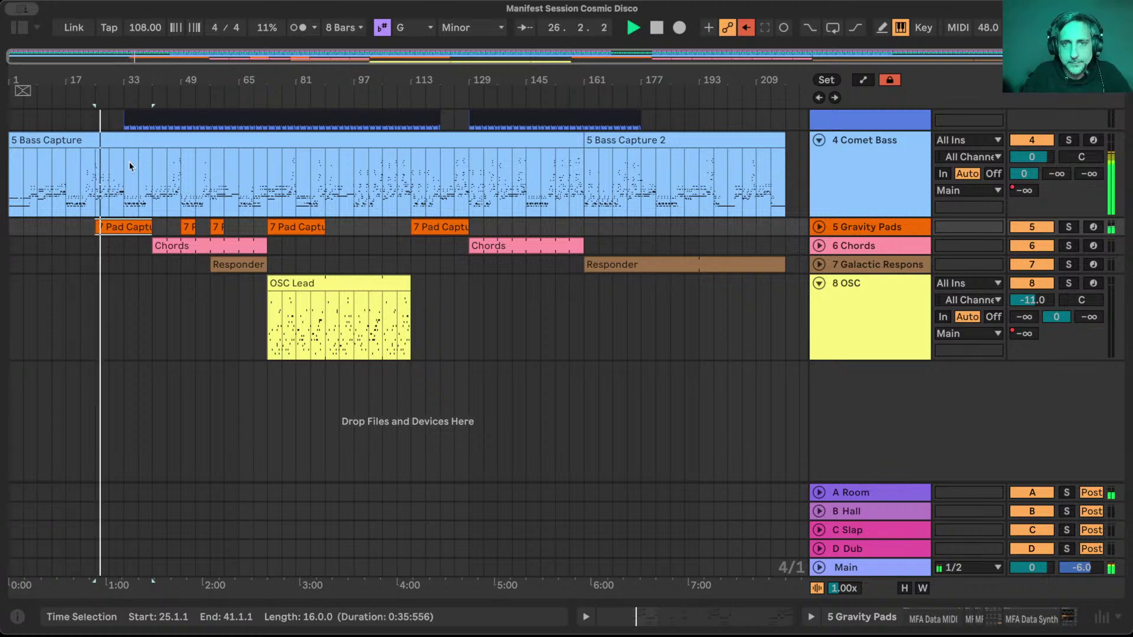
scroll(448, 231, "up", 8)
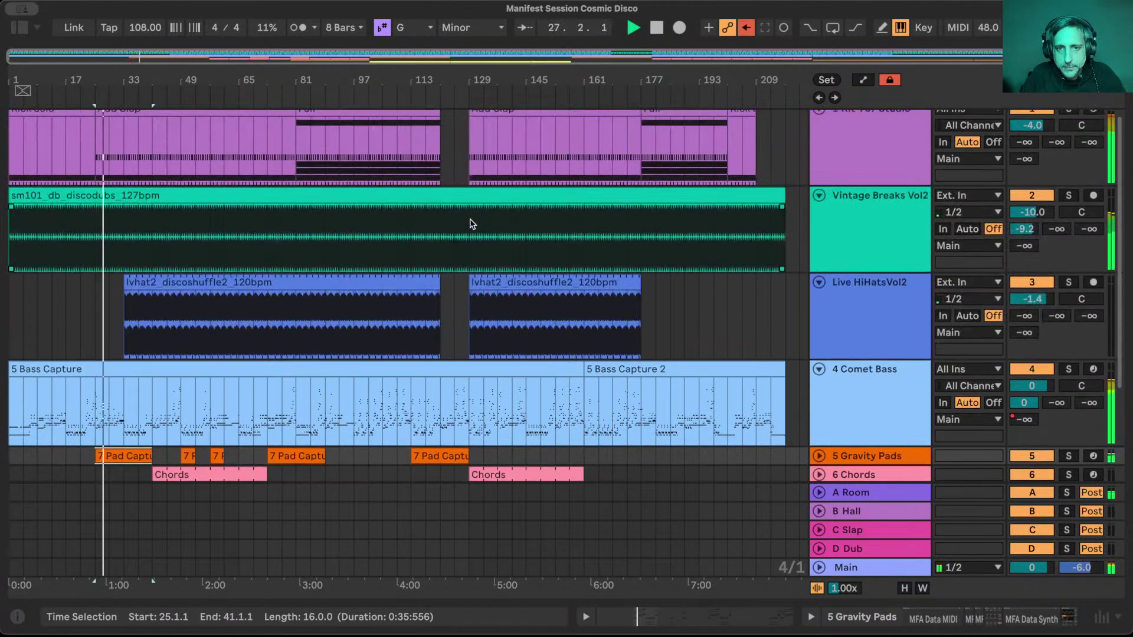
key("space")
Consolidate the two Bass Capture clips on Comet Bass into one clip starting at bar 1.
left_click(472, 368)
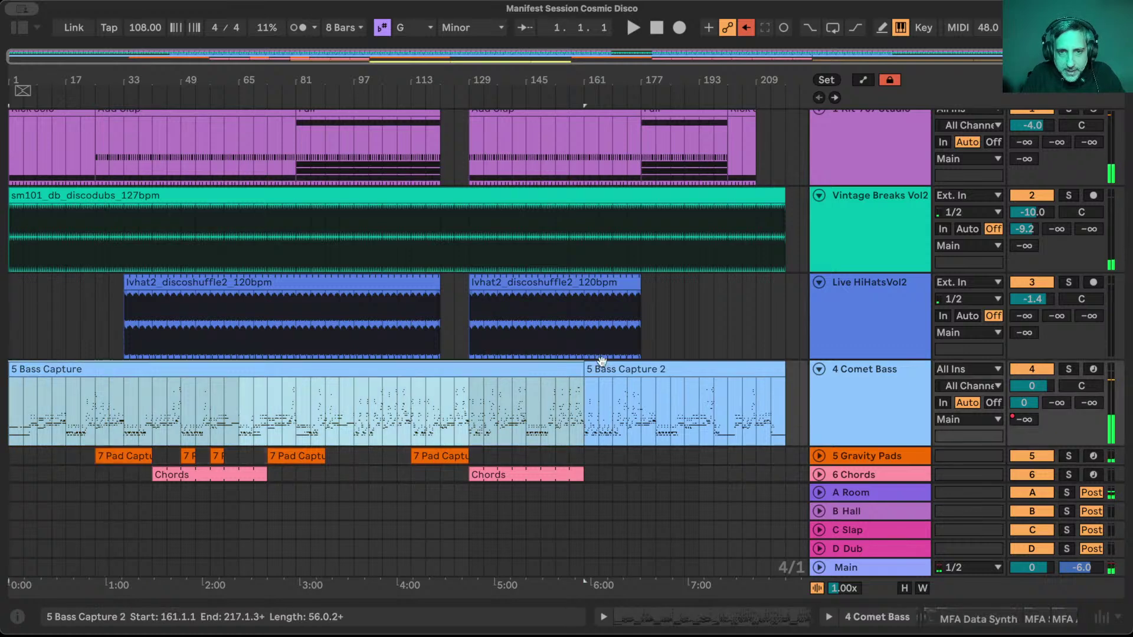
left_click(648, 367, "shift")
key("super+j")
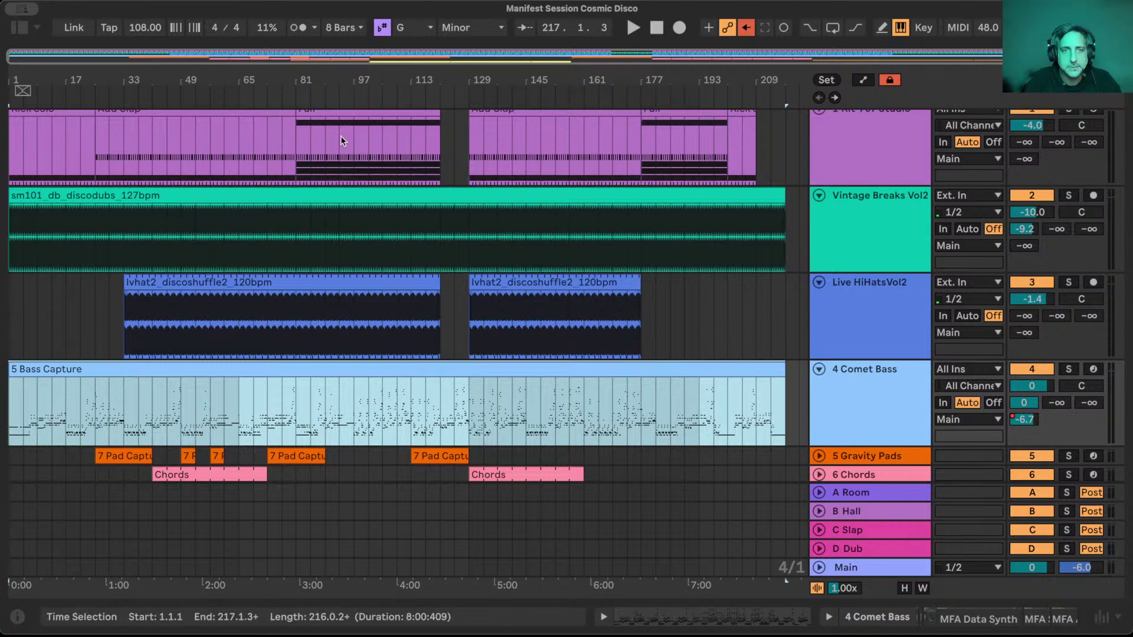
Trim the first Live HiHats clip to end at bar 73 while playing the arrangement from bar 77.
scroll(455, 357, "up", 1)
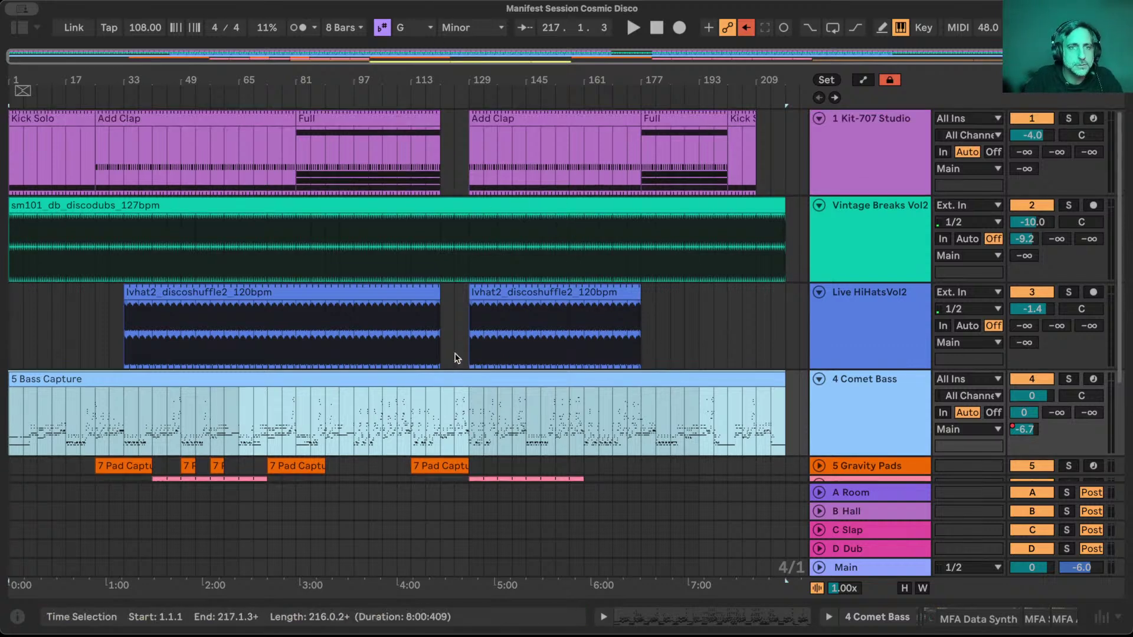
left_click_drag(411, 77, 631, 364)
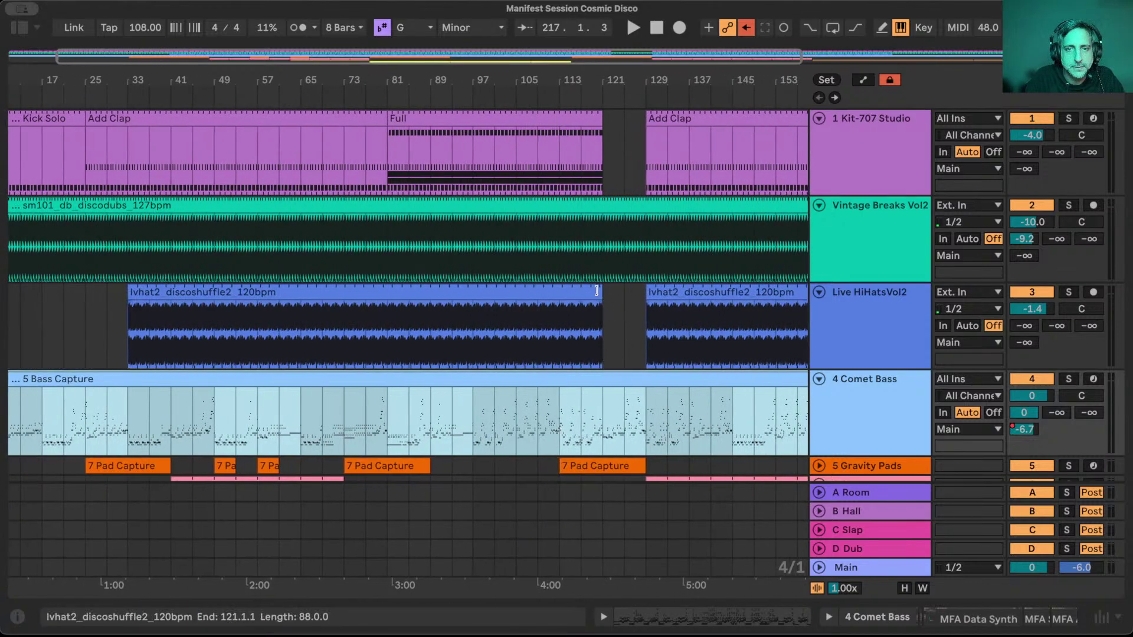
left_click_drag(599, 292, 378, 293)
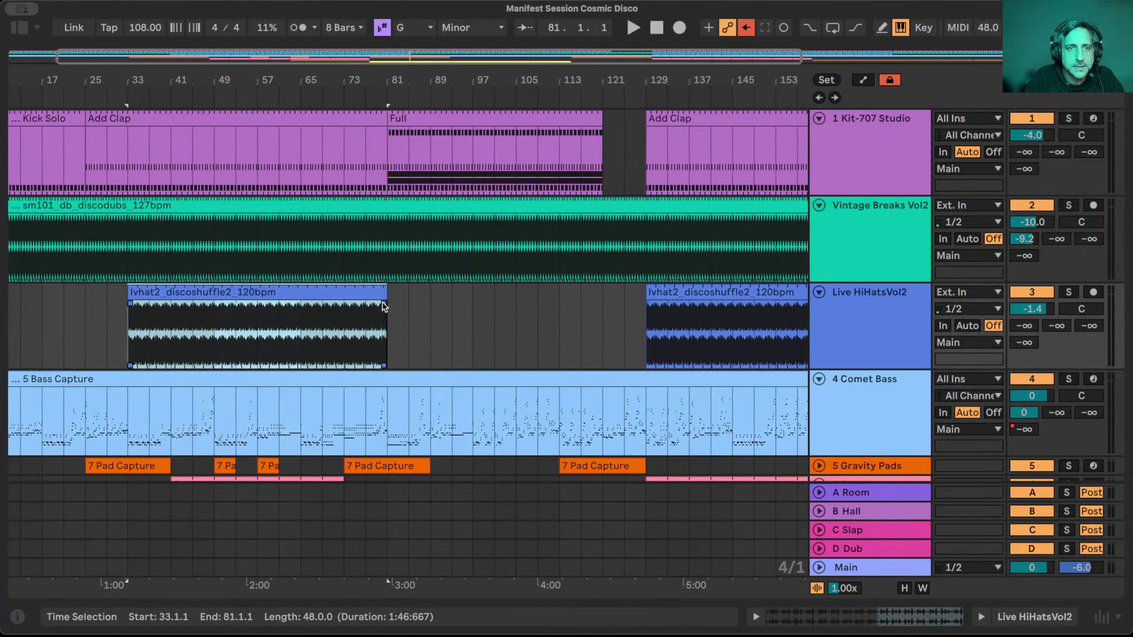
left_click(380, 318)
key("space")
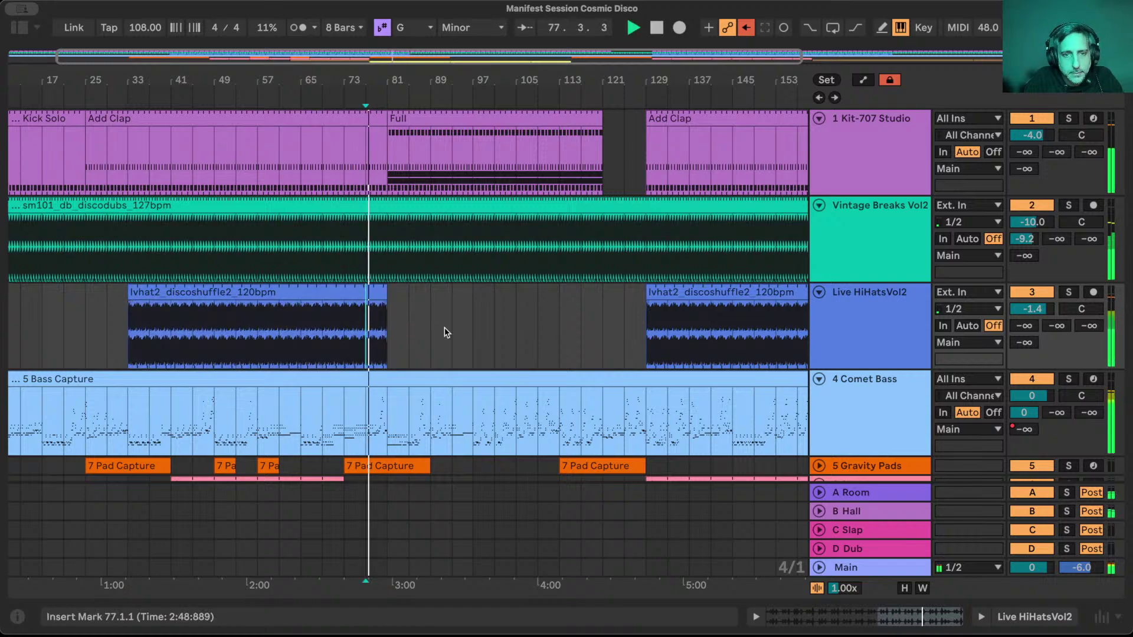
scroll(445, 332, "down", 3)
left_click(372, 224)
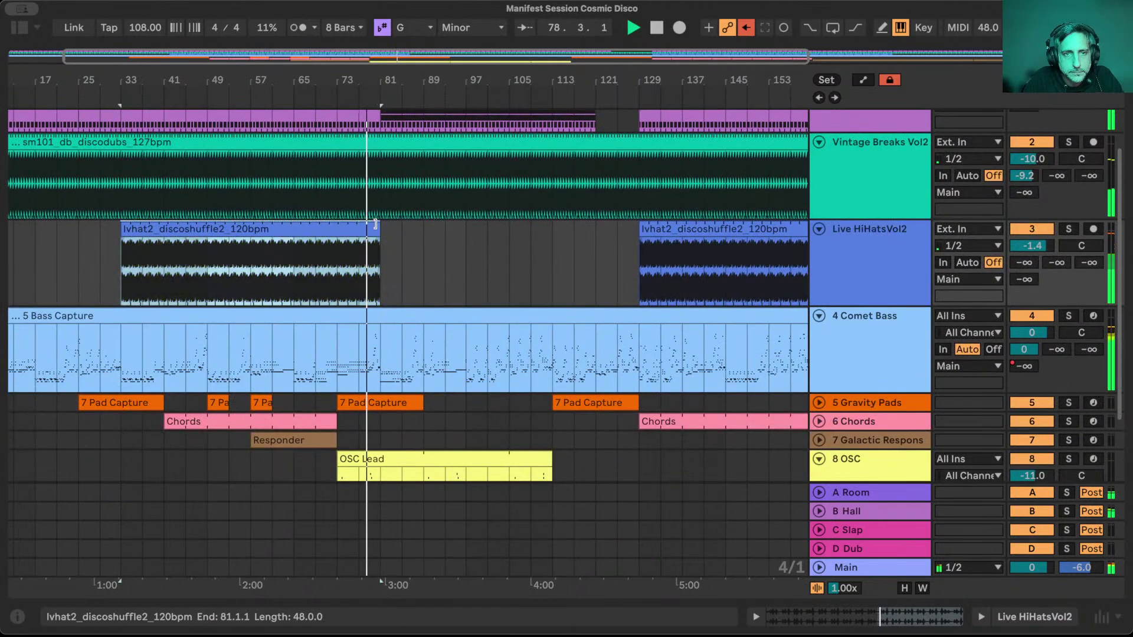
left_click_drag(373, 225, 433, 225)
scroll(424, 230, "down", 3)
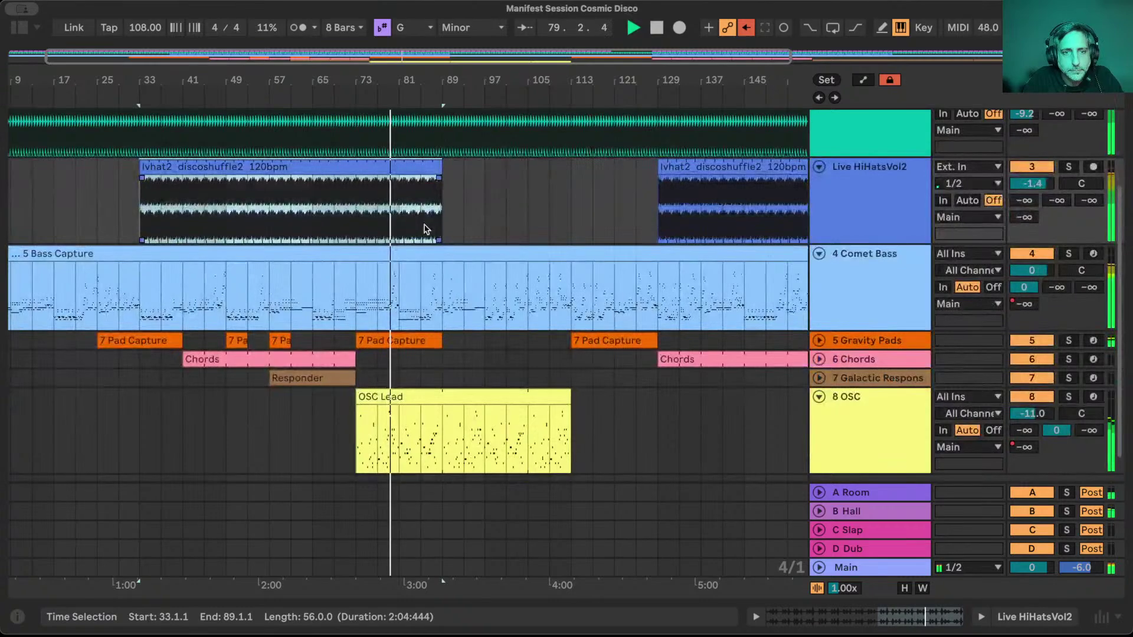
left_click_drag(440, 160, 357, 161)
scroll(359, 164, "up", 6)
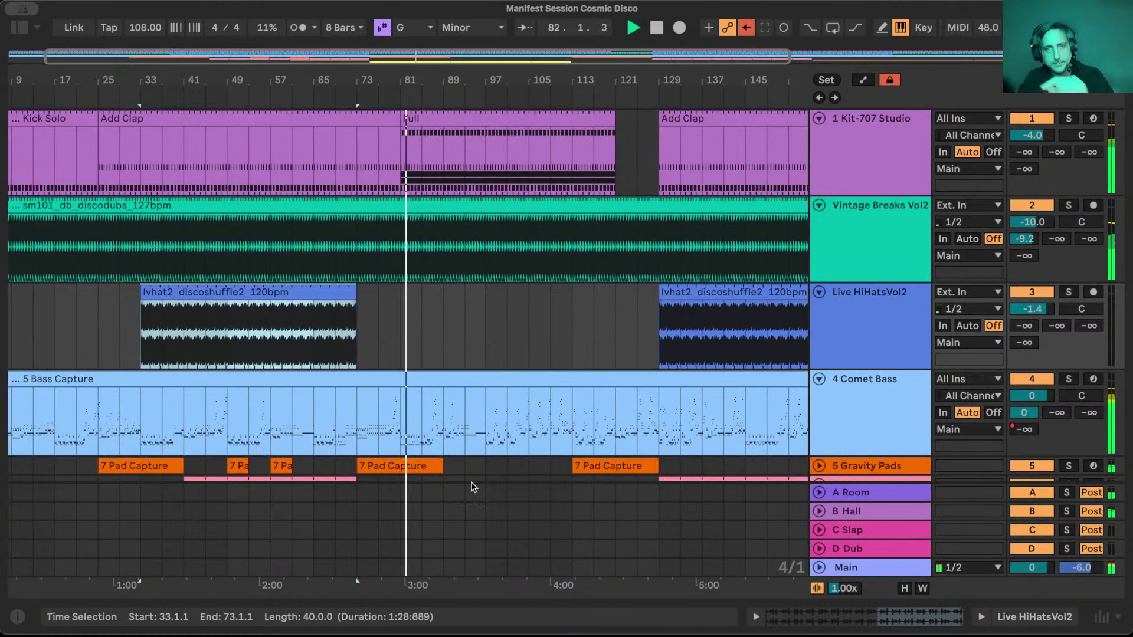
Stop playback and copy the eight-bar Add Clap section starting at bar 73 to bar 113, over the end of the Full drum clip.
scroll(498, 363, "right", 8)
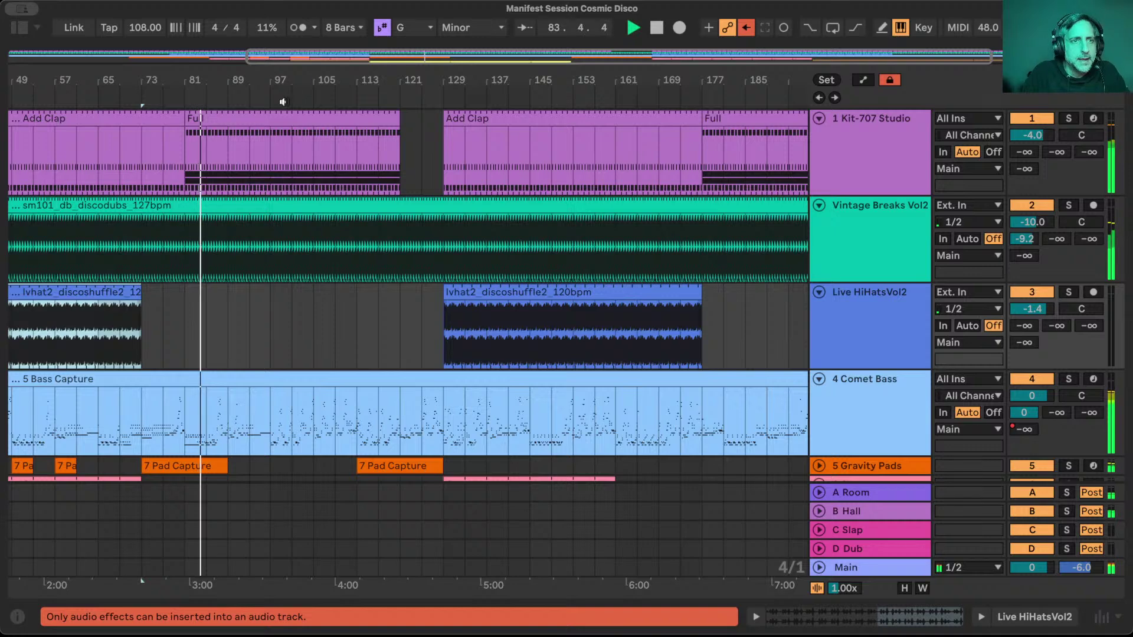
left_click_drag(194, 79, 292, 75)
key("space")
left_click_drag(246, 136, 476, 120)
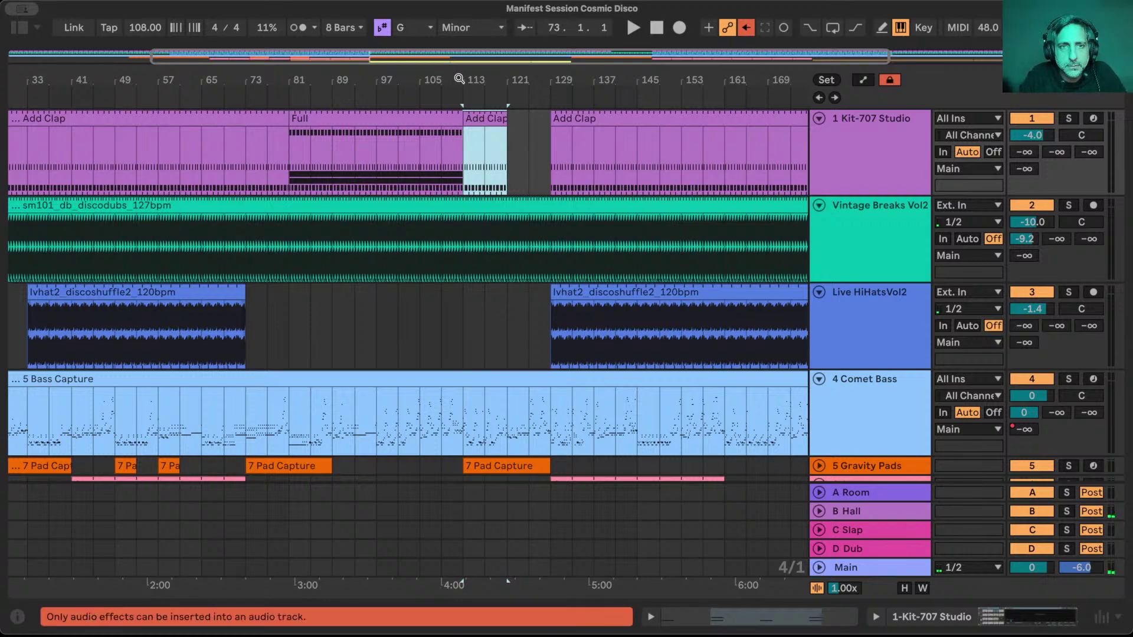
Play the drum transition from bar 112 and view the snare and rim notes of the Add Clap clip at bar 113.
left_click_drag(459, 79, 458, 112)
left_click(455, 167)
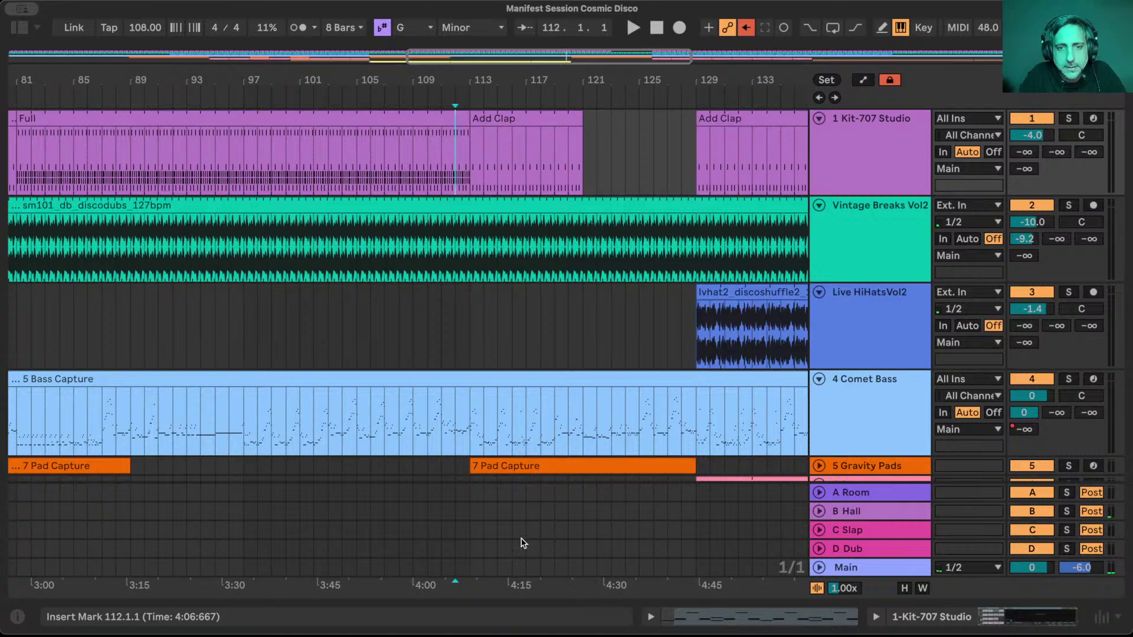
key("space")
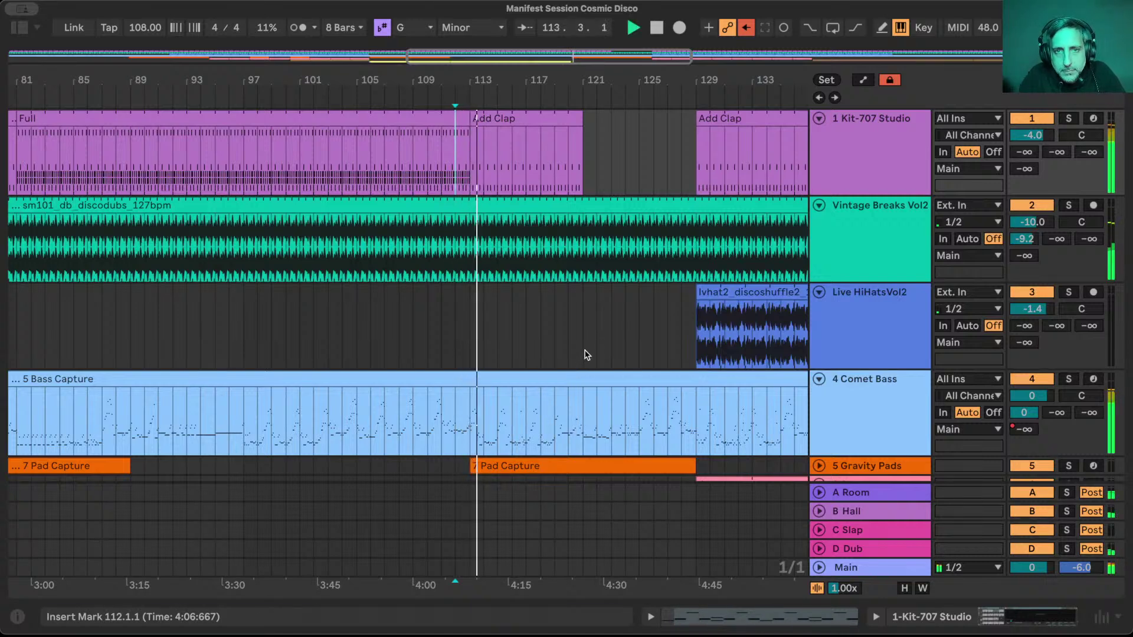
double_click(497, 121)
left_click_drag(445, 467, 444, 491)
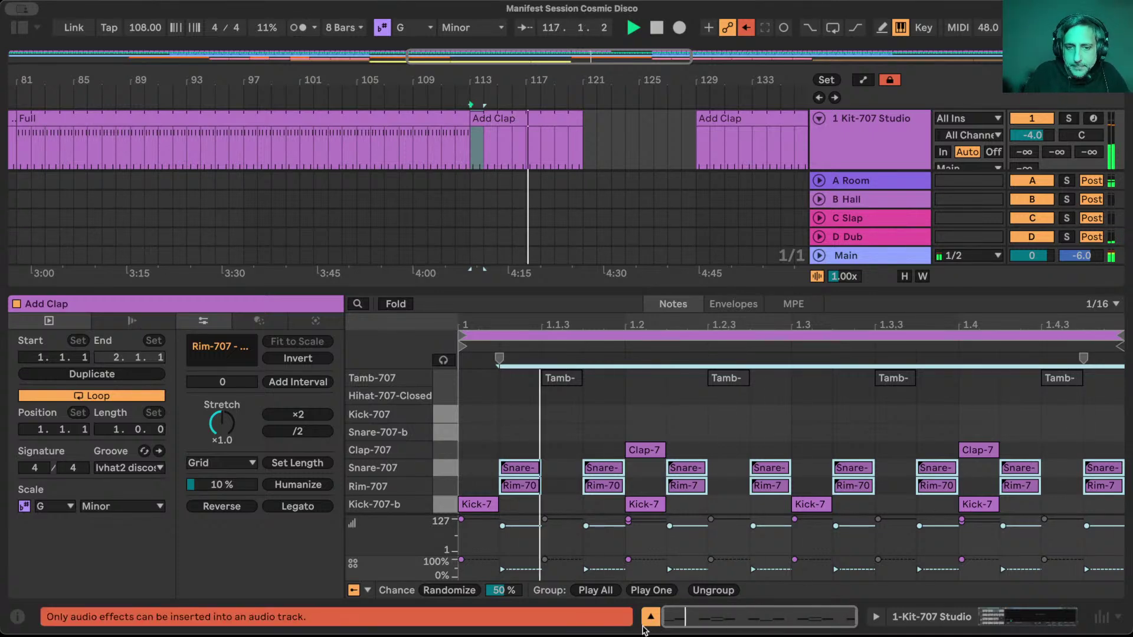
left_click(650, 618)
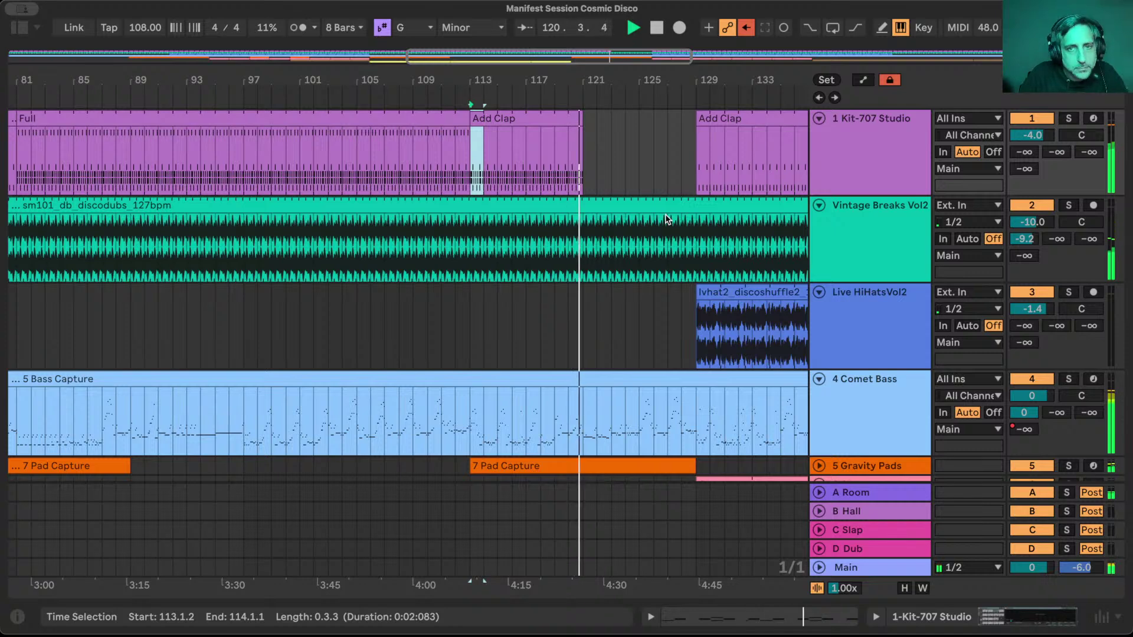
Examine the Play One grouping of the first Snare-707 and Rim-707 notes in the Add Clap clip, and close the clip editor.
double_click(546, 123)
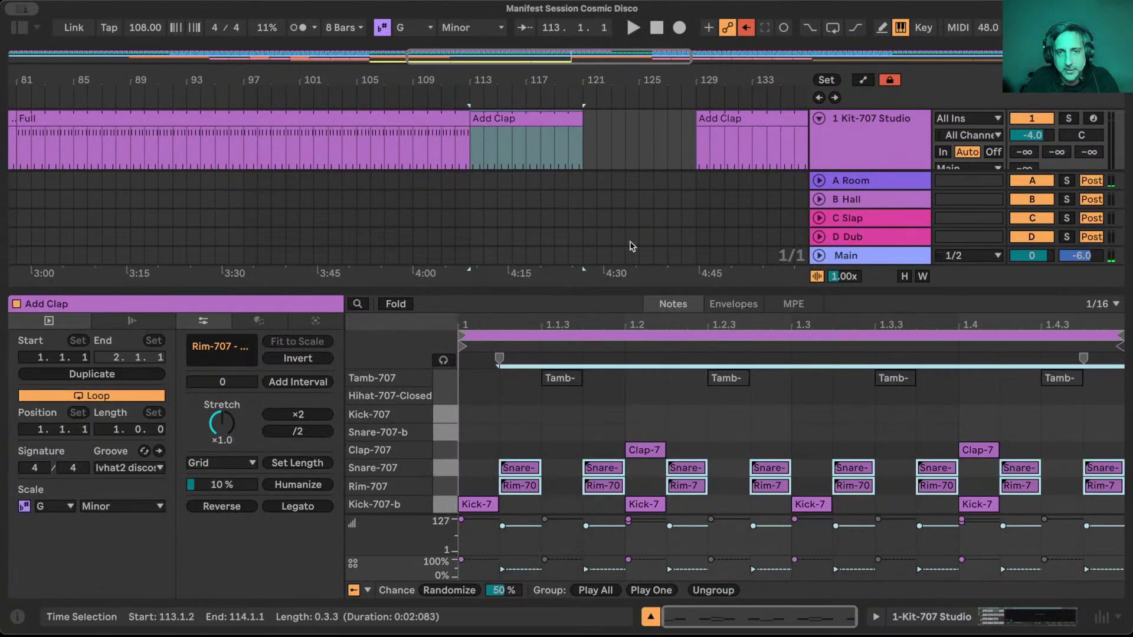
left_click_drag(634, 289, 625, 192)
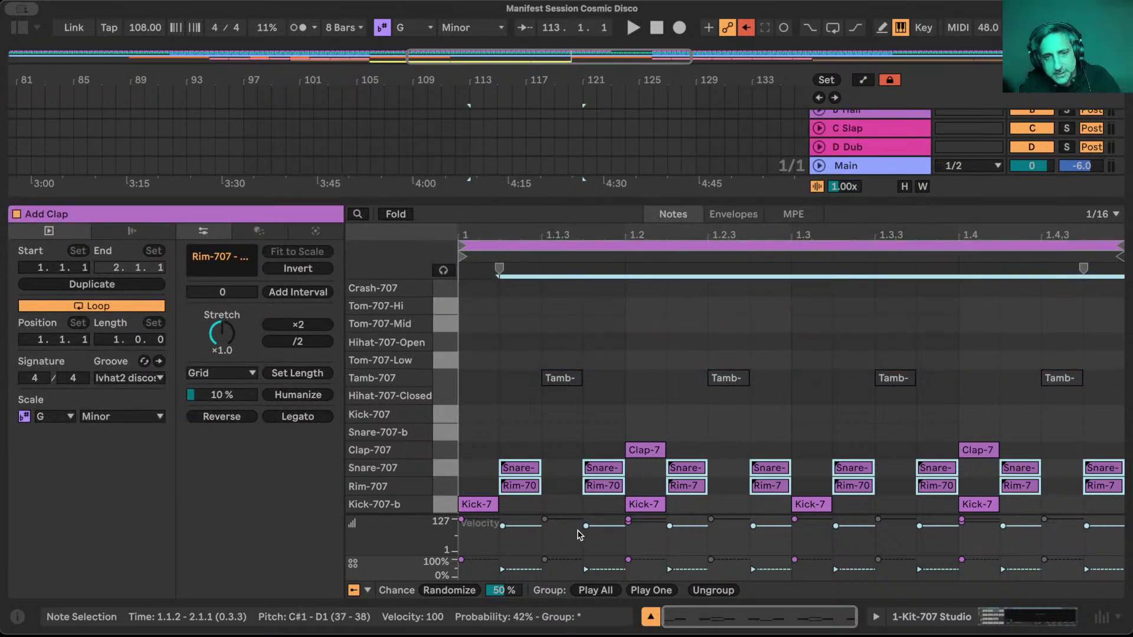
left_click(517, 487)
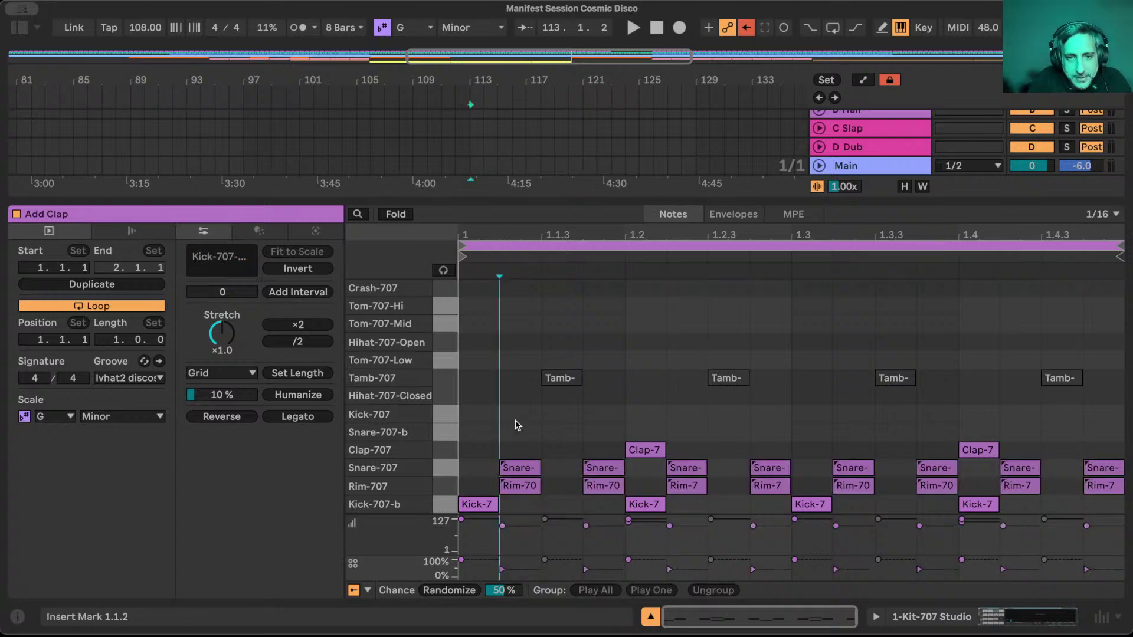
right_click(520, 476)
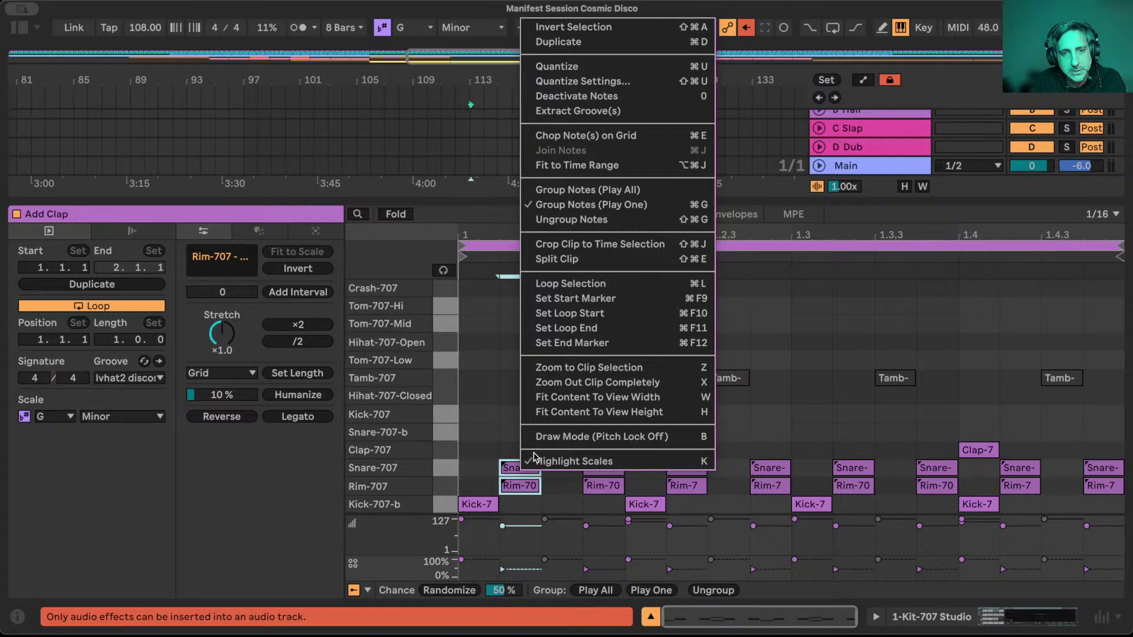
left_click(521, 483)
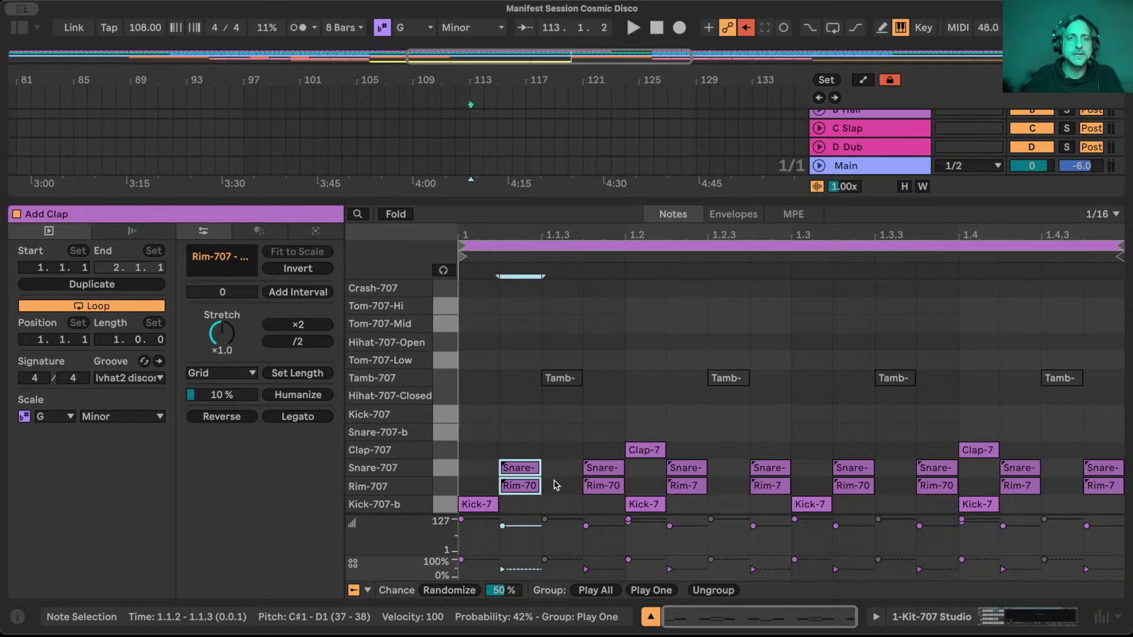
left_click(651, 617)
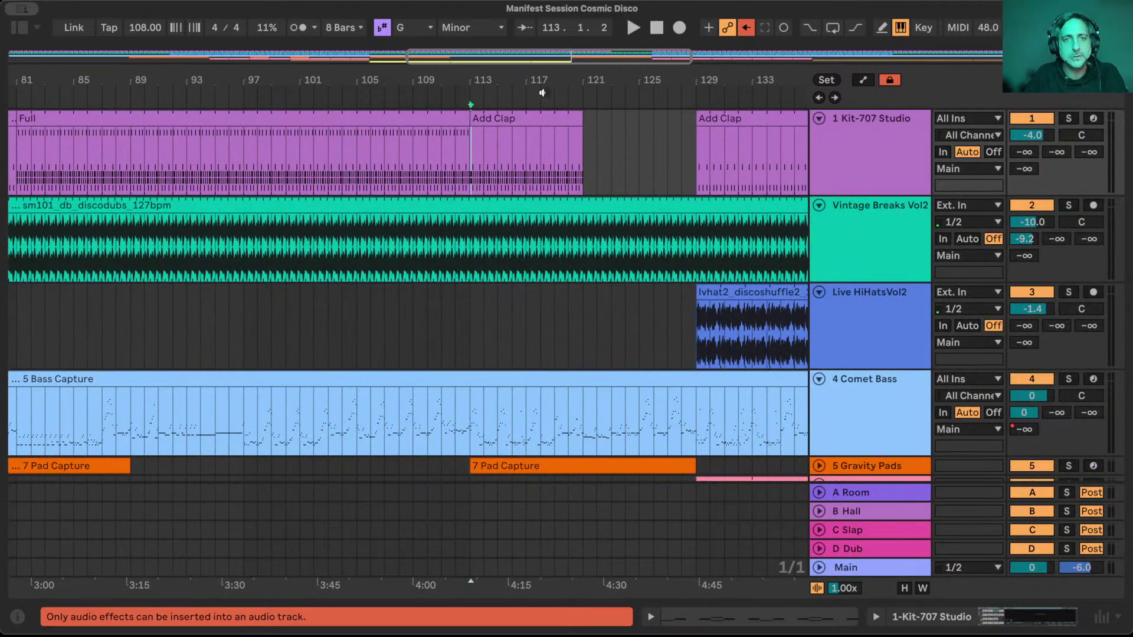
Extend the Add Clap clip at bar 113 by one sixteenth to end at 121.1.2 while playing it from its start.
left_click(530, 116)
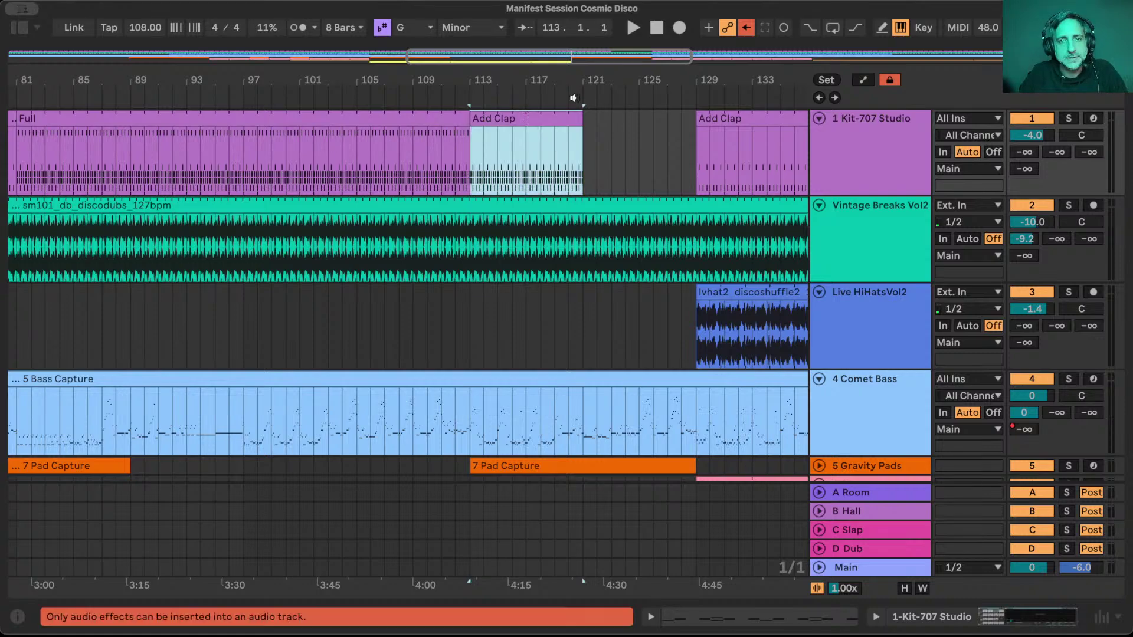
left_click_drag(538, 81, 545, 105)
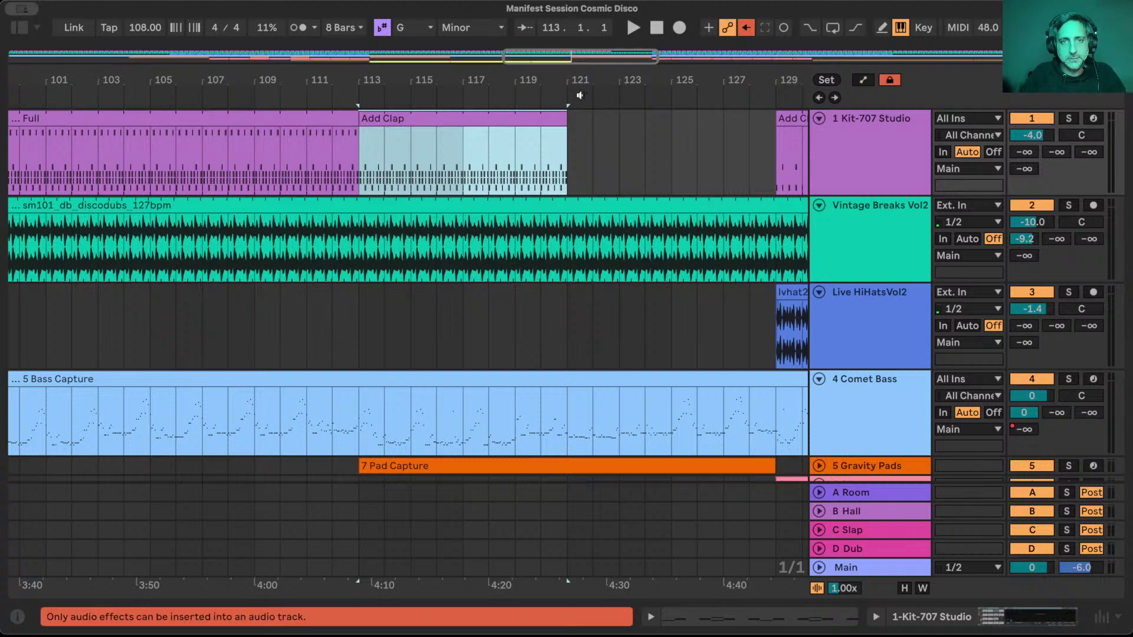
key("space")
left_click_drag(569, 85, 568, 76)
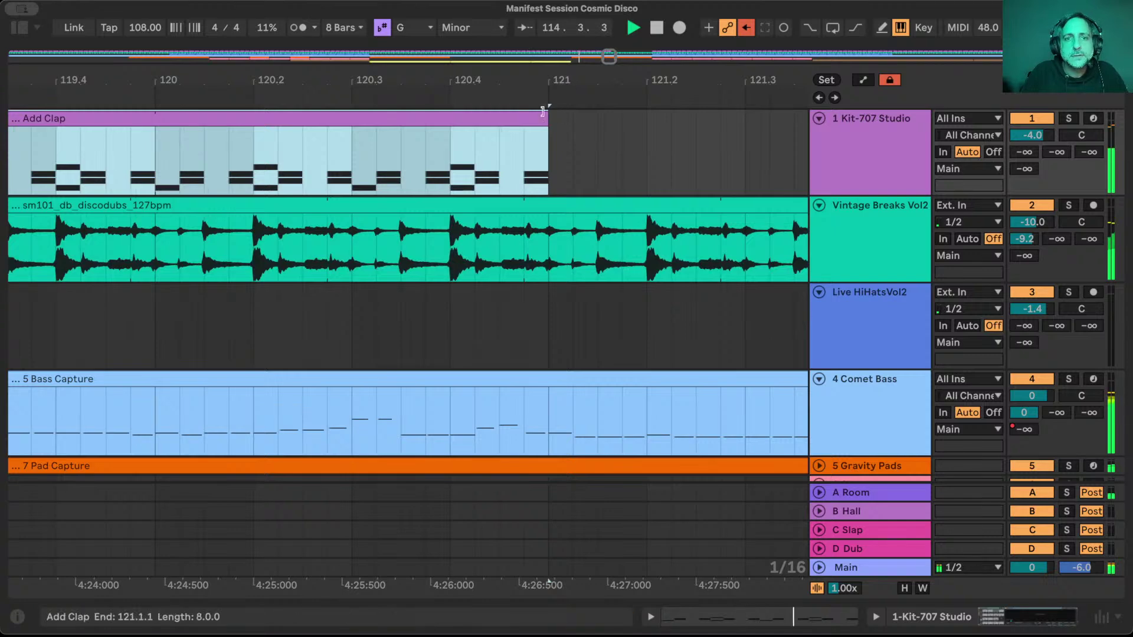
left_click_drag(548, 115, 561, 115)
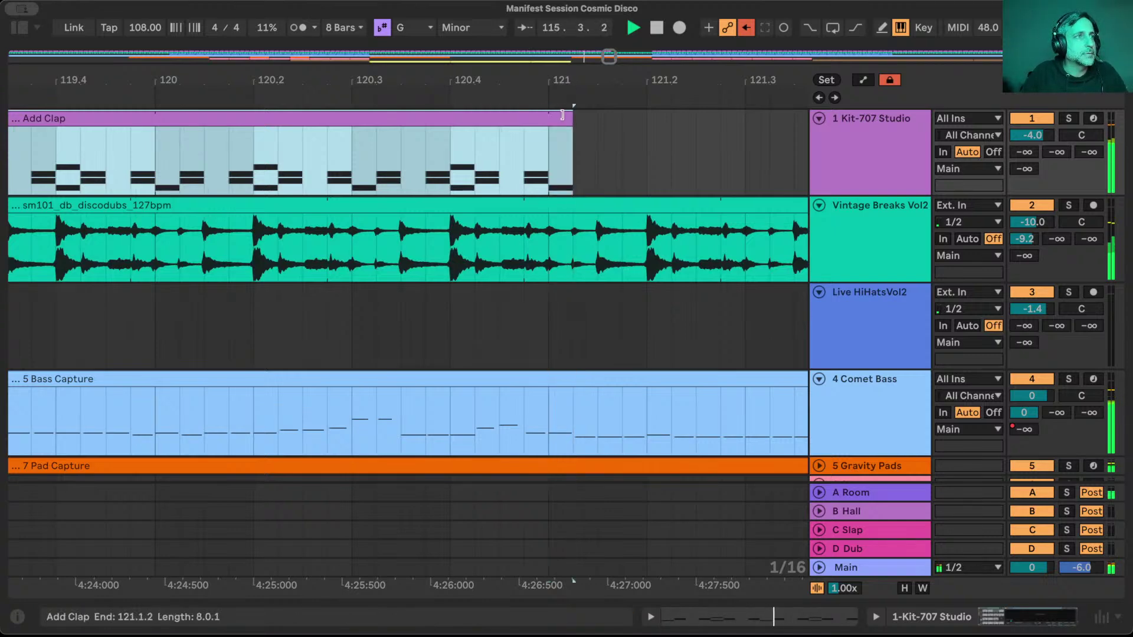